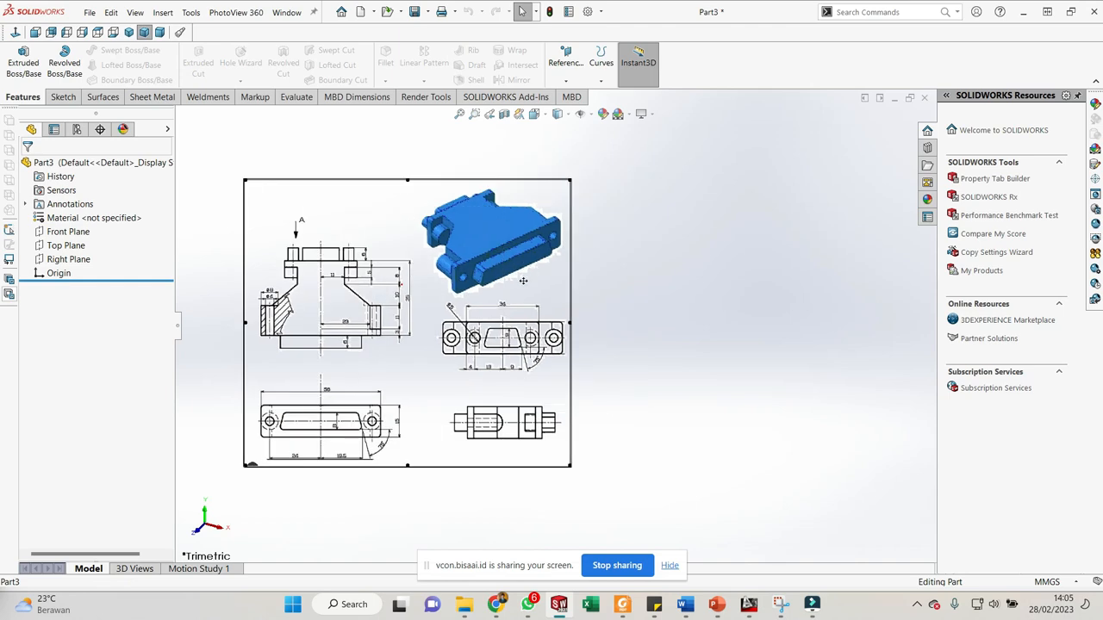
- Examine the connector housing reference drawing, especially the front view's outline and its dimensions
scroll(397, 333, "down", 2)
scroll(393, 344, "down", 1)
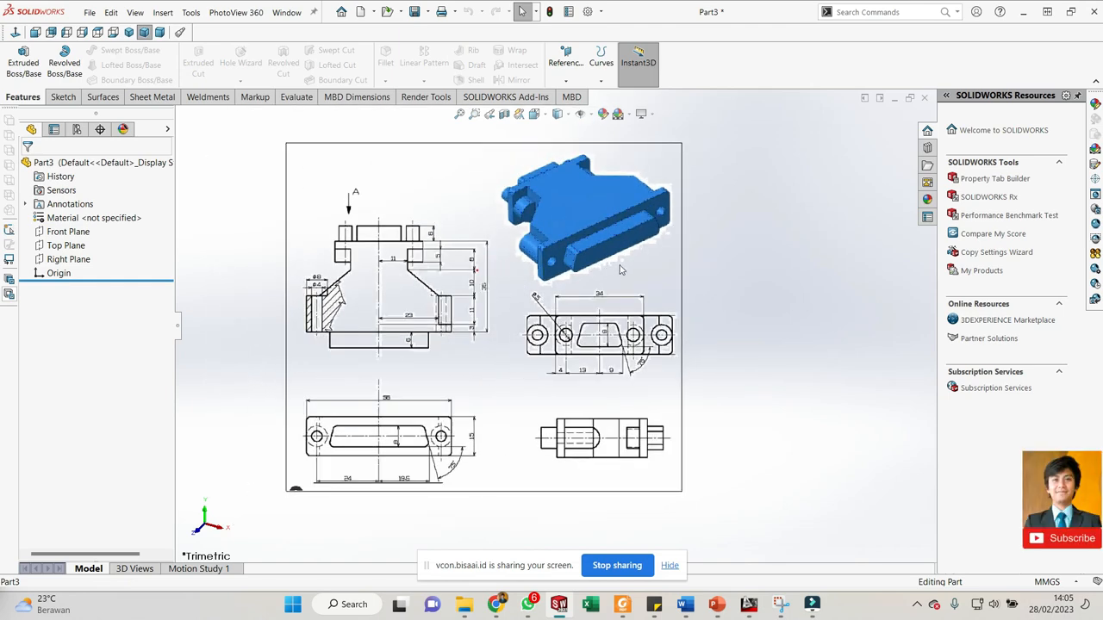
scroll(597, 234, "up", 2)
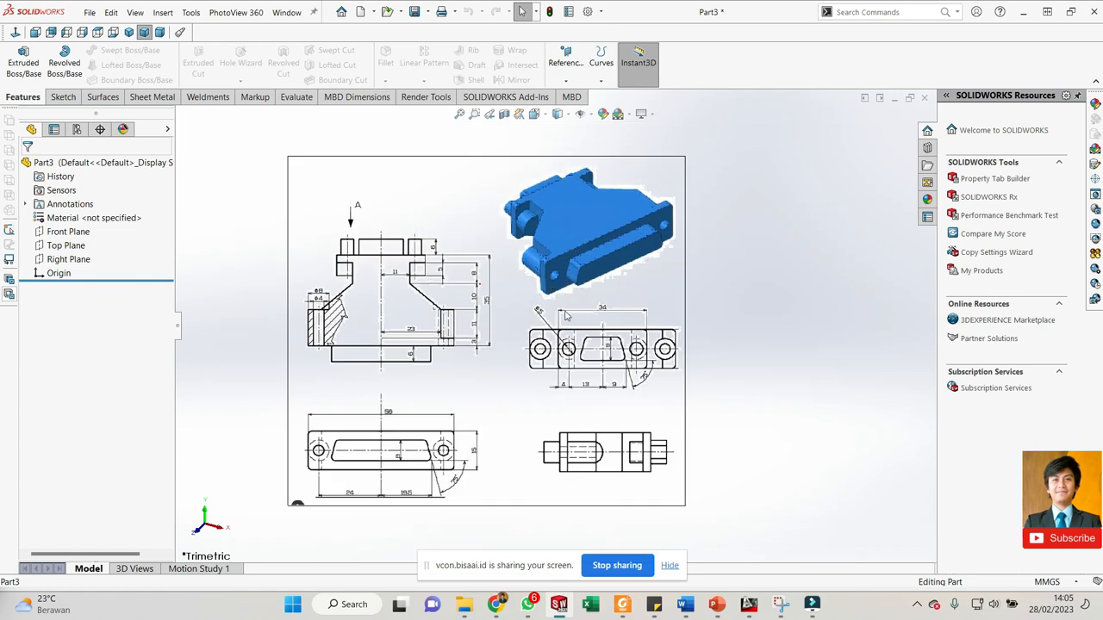
scroll(551, 356, "down", 1)
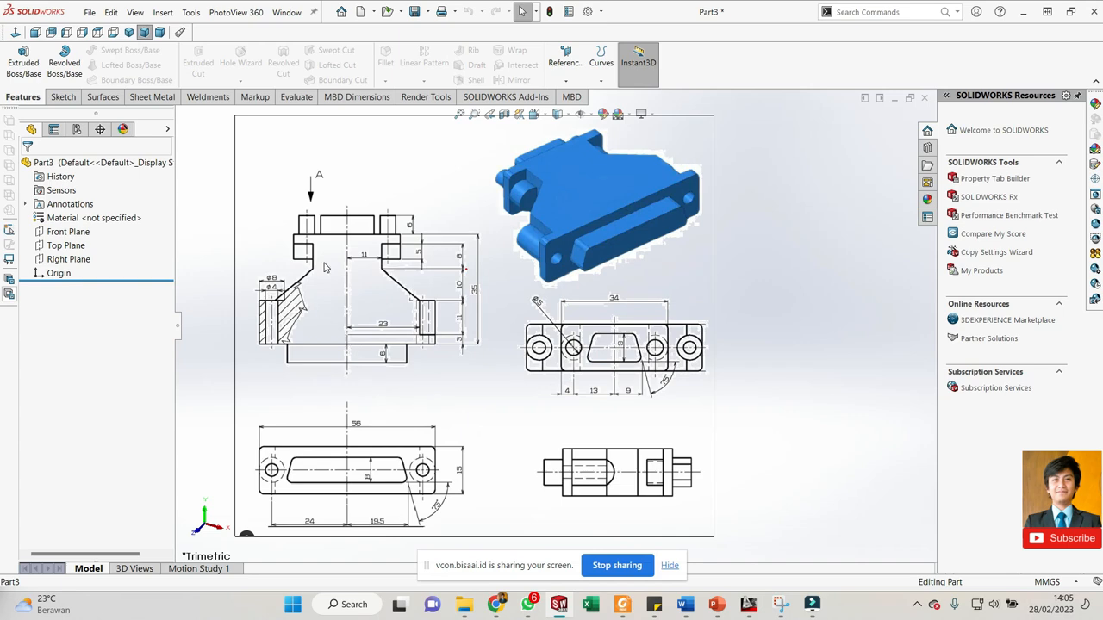
scroll(324, 268, "down", 3)
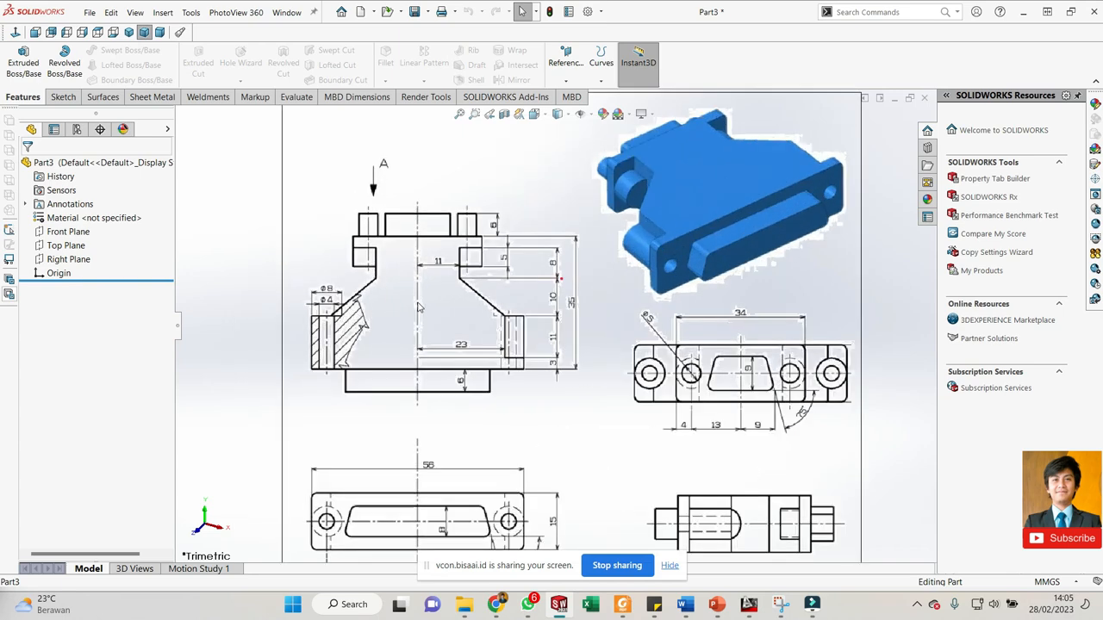
scroll(436, 312, "down", 1)
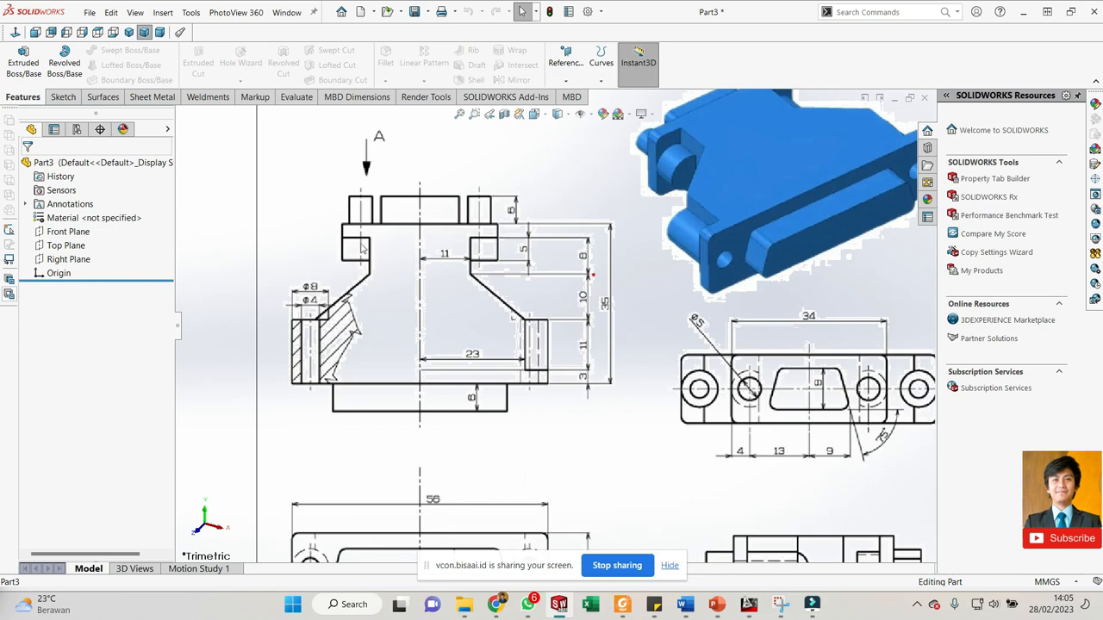
scroll(677, 191, "up", 1)
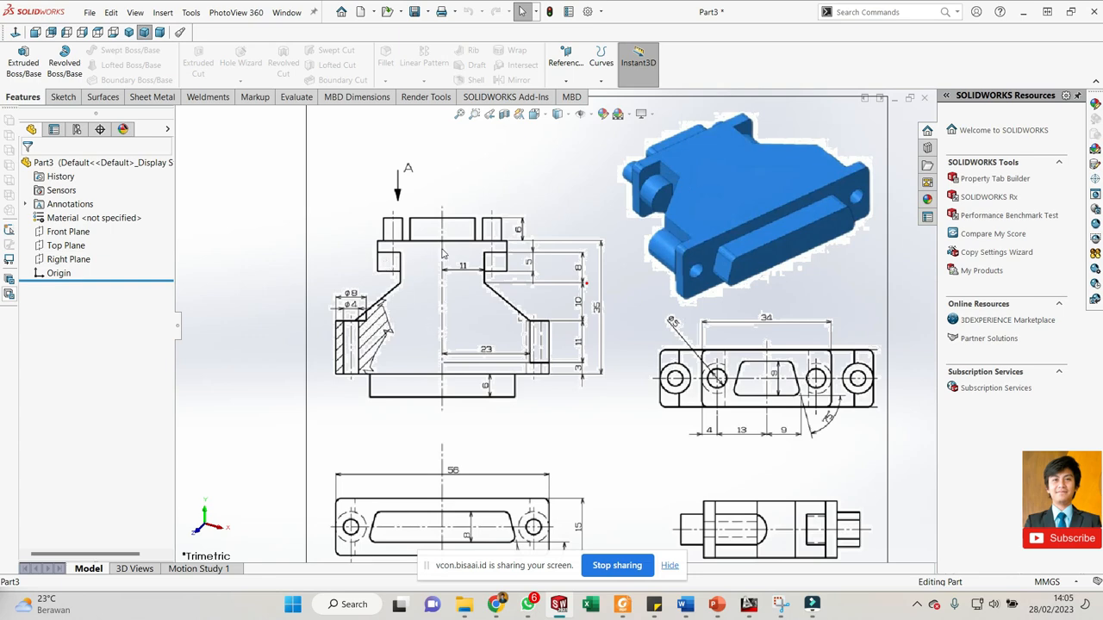
scroll(445, 259, "down", 2)
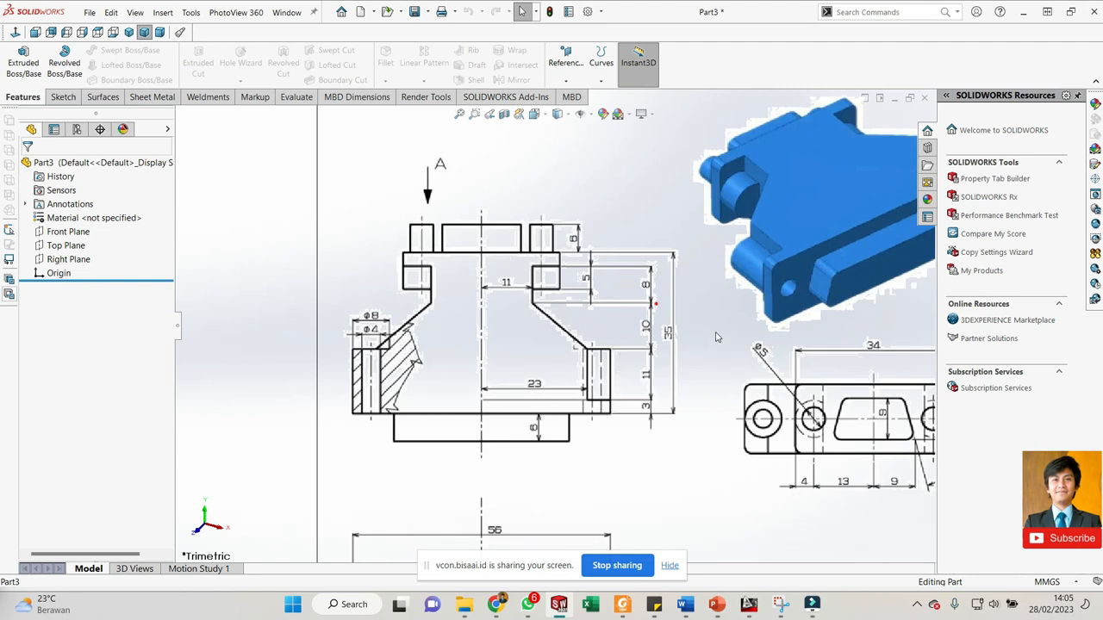
scroll(675, 384, "up", 10)
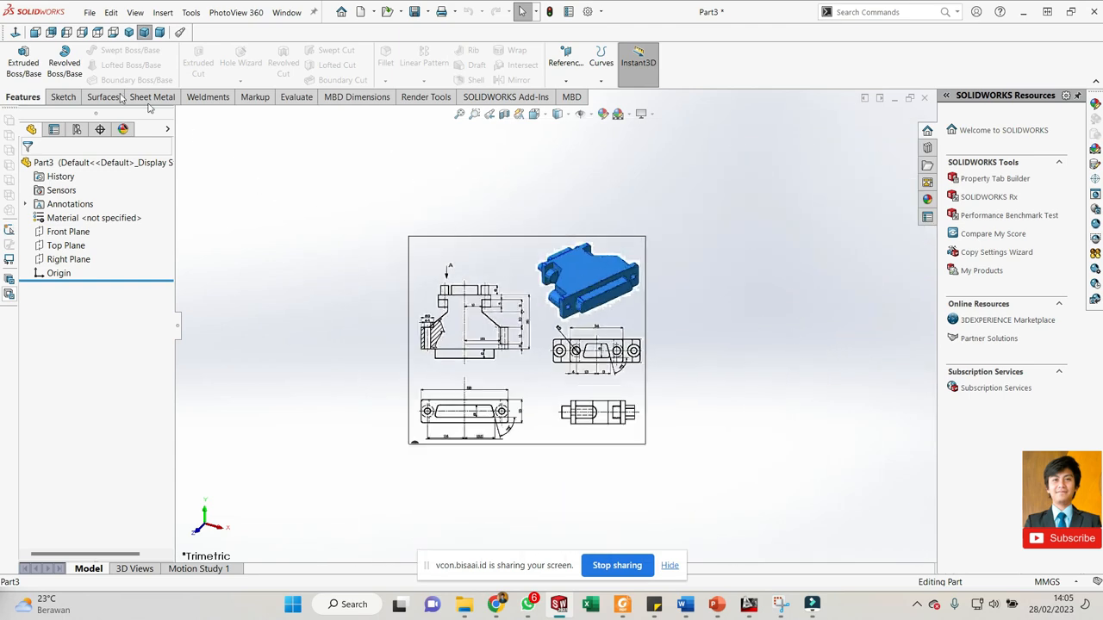
- Start a new sketch on the Top Plane
left_click(62, 97)
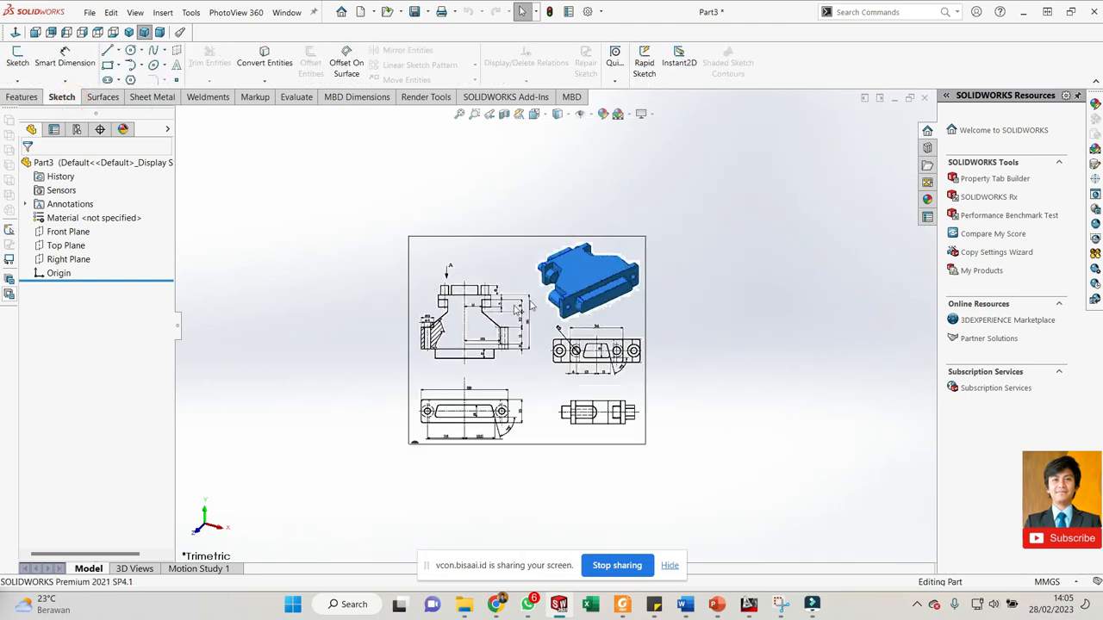
scroll(522, 309, "down", 4)
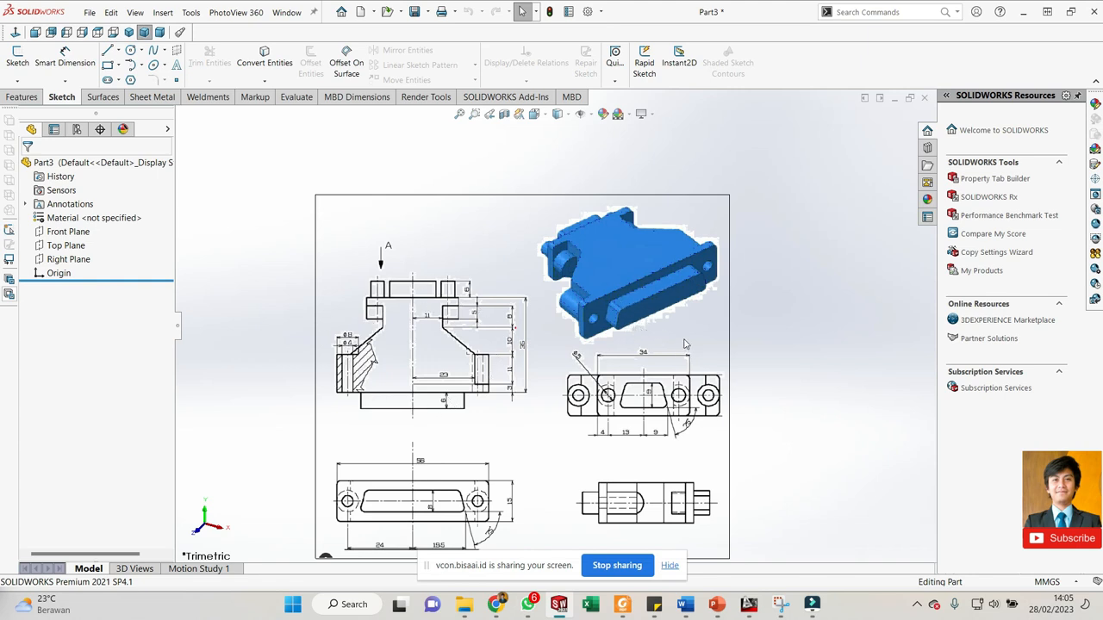
scroll(555, 325, "up", 5)
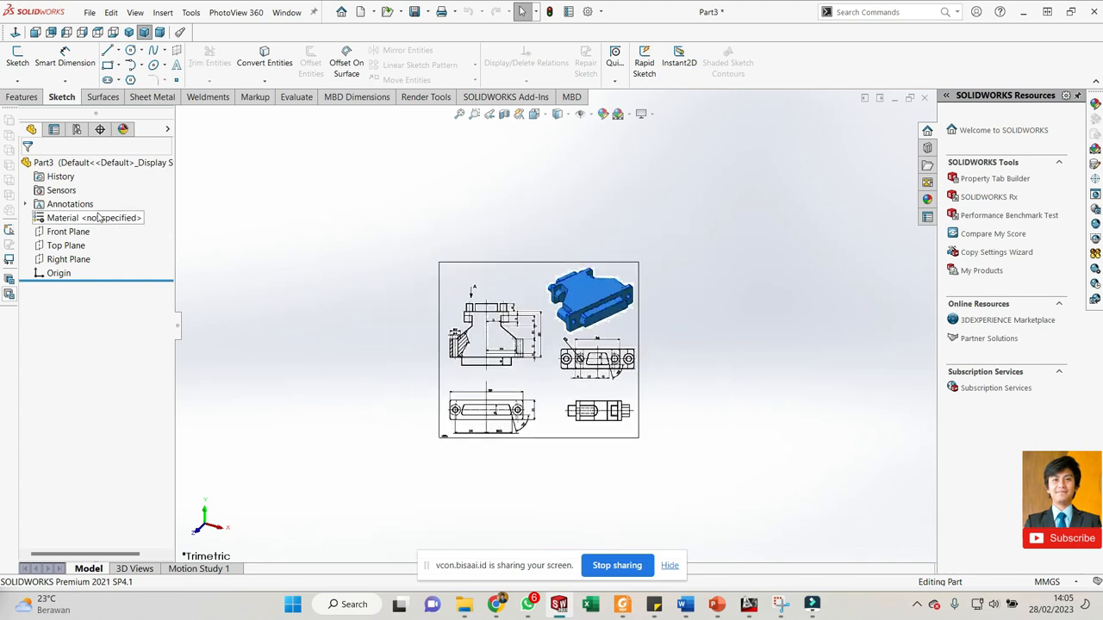
left_click(73, 248)
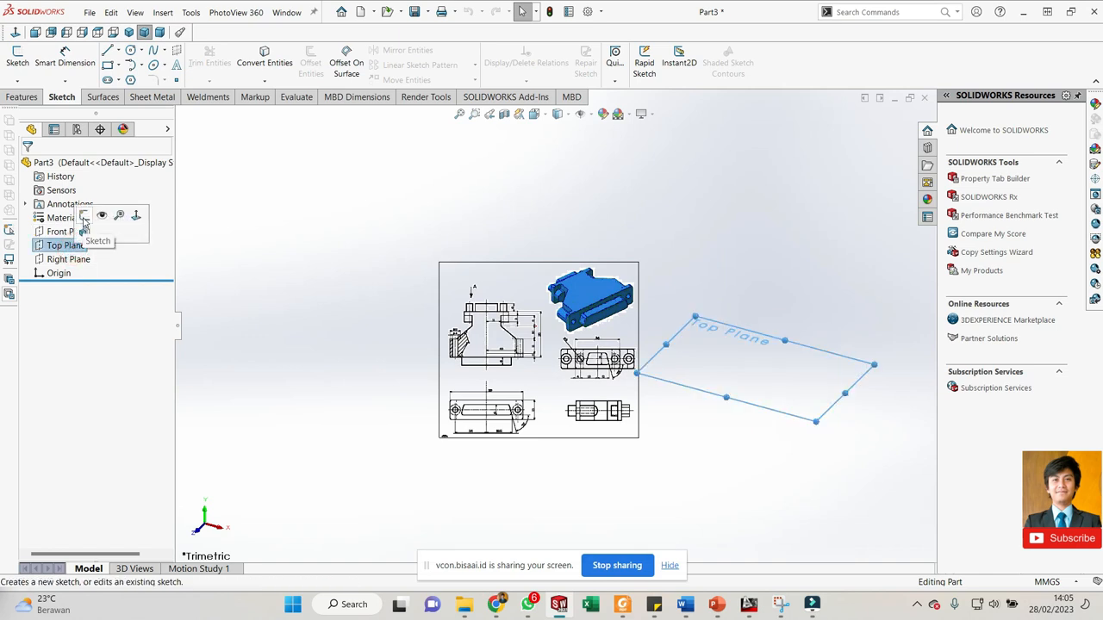
left_click(88, 216)
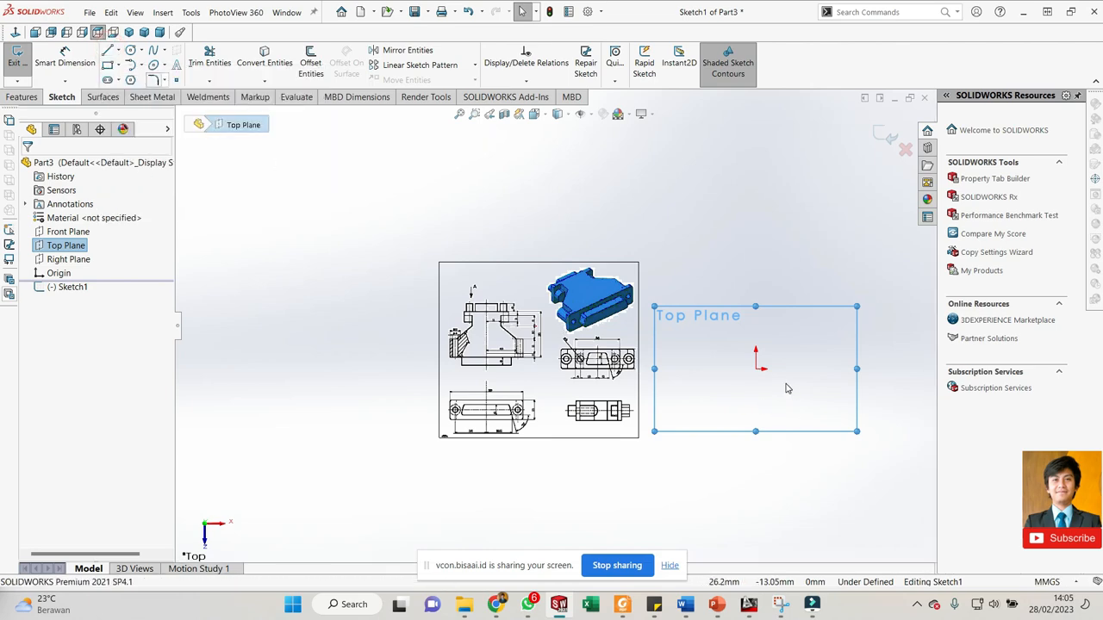
- Sketch a vertical line about 99 mm long upward from the origin and convert it to construction geometry as the centreline
scroll(787, 387, "down", 2)
scroll(408, 339, "down", 2)
scroll(848, 358, "up", 3)
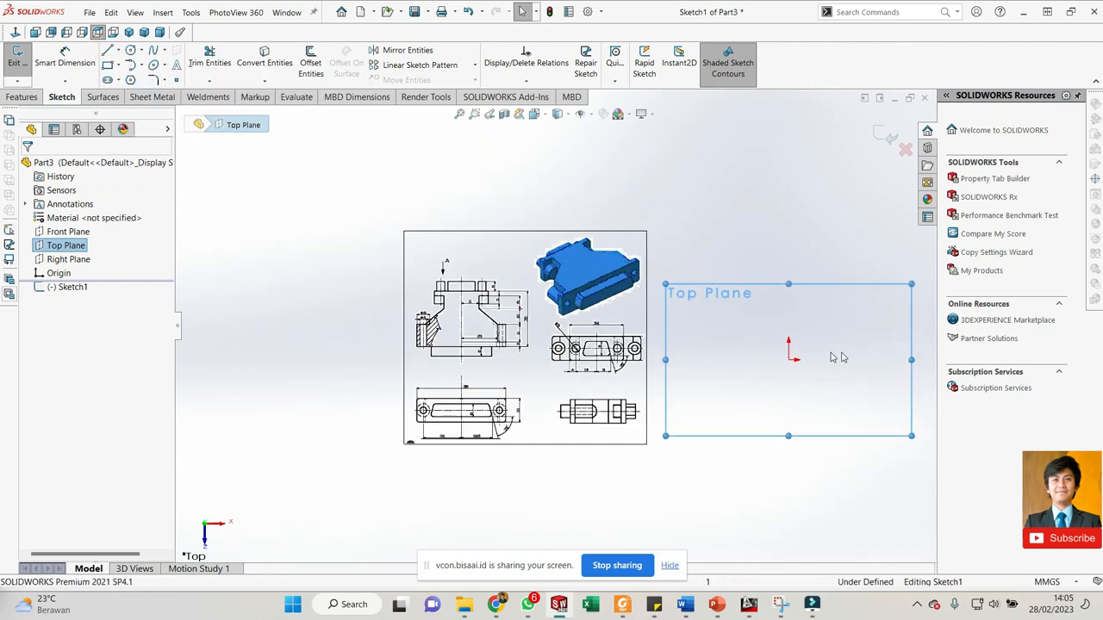
scroll(726, 362, "down", 3)
scroll(517, 341, "up", 2)
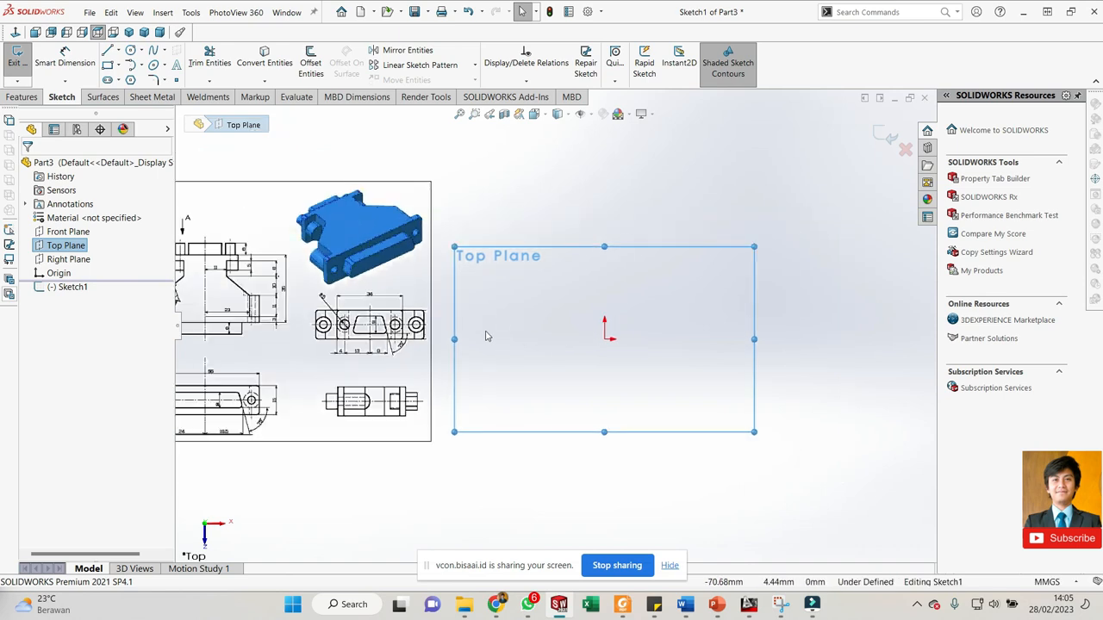
left_click(107, 50)
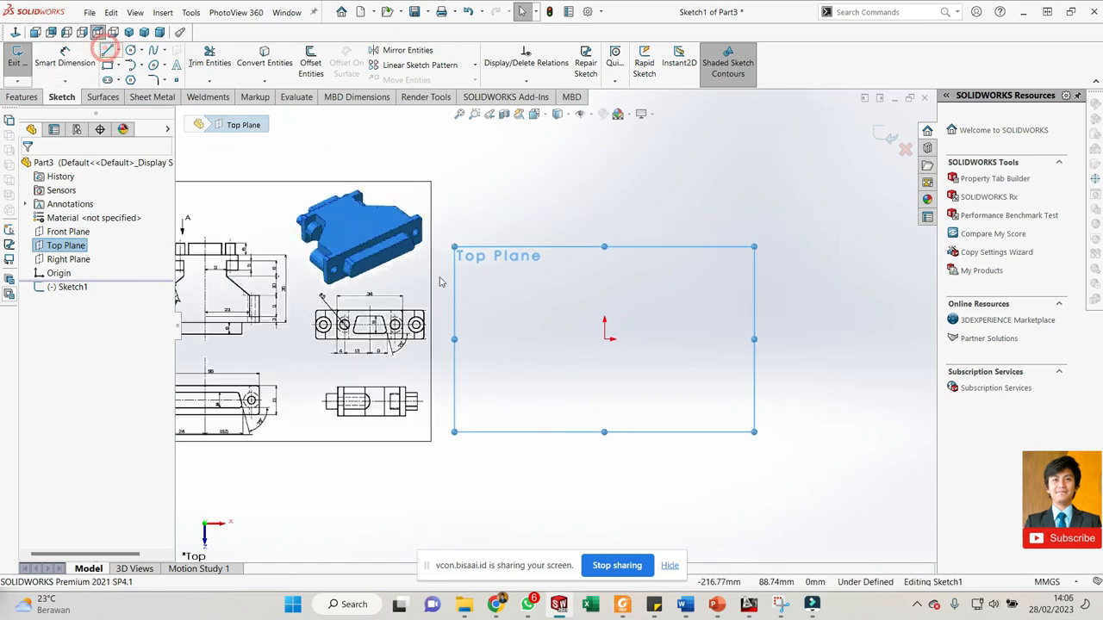
left_click(604, 338)
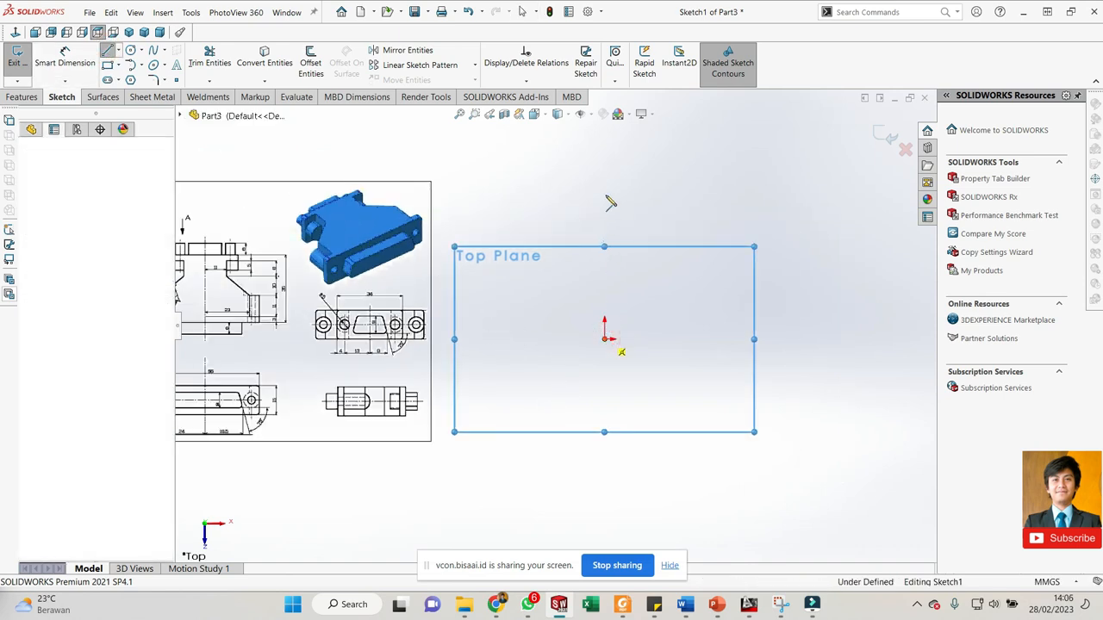
double_click(604, 173)
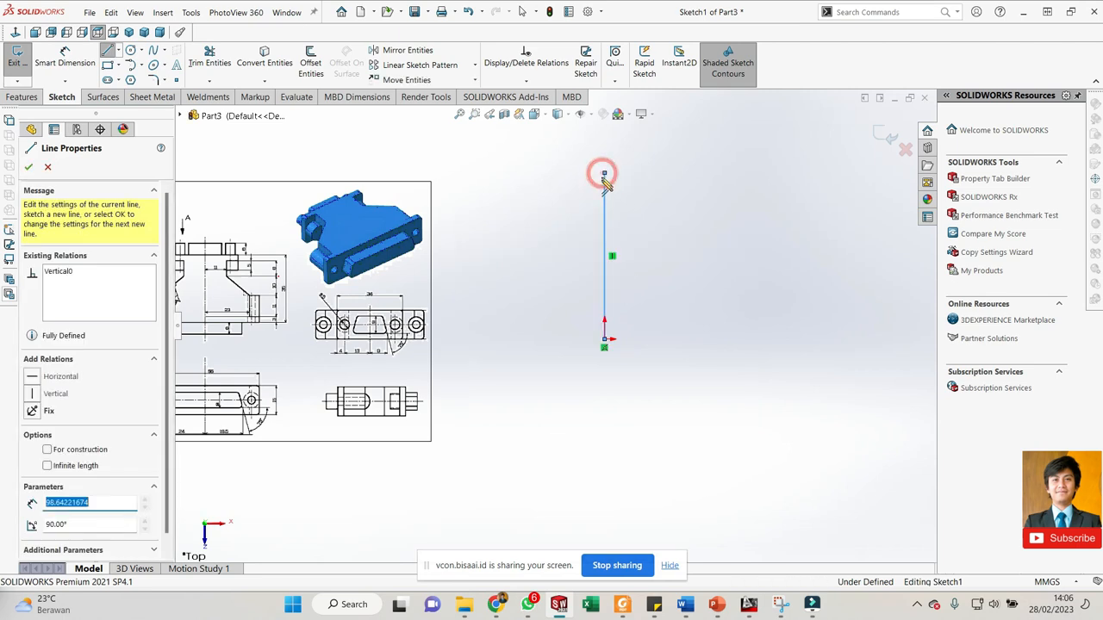
key("Escape")
left_click(606, 215)
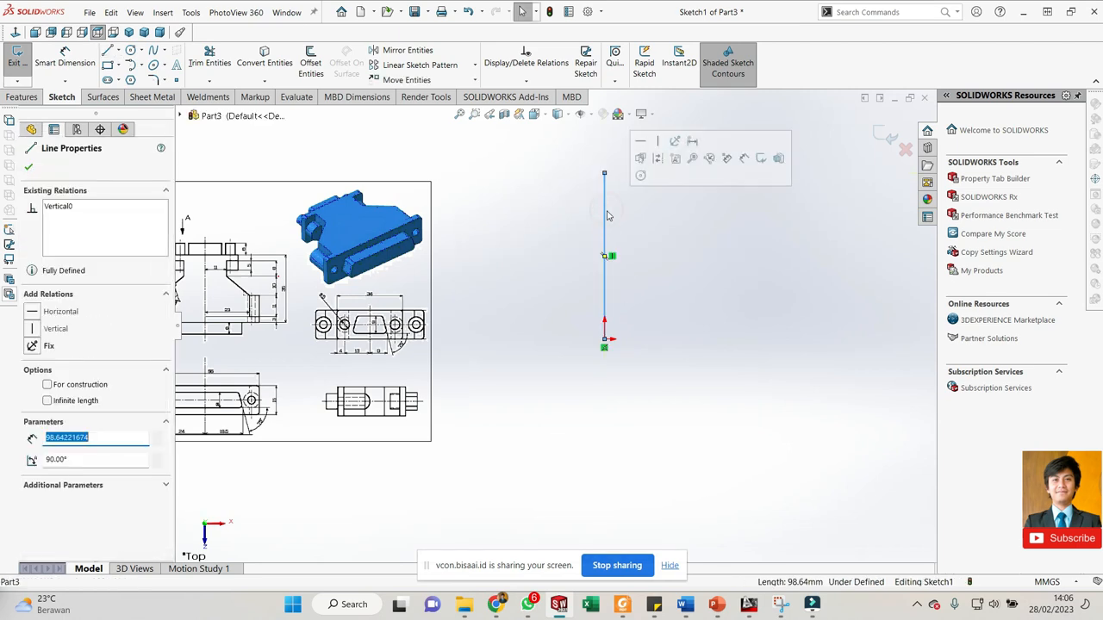
left_click(560, 269)
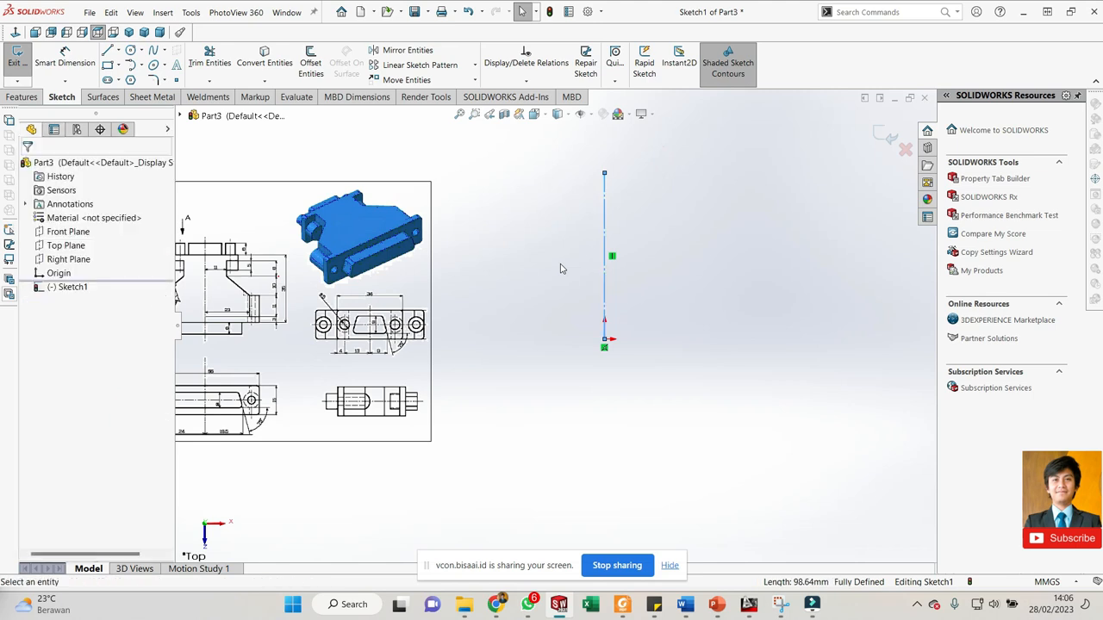
- Sketch the housing profile's horizontal top edge across the centreline, a short drop, a step inward about 40 mm, a vertical neck and an outward-sloping side
scroll(541, 270, "up", 2)
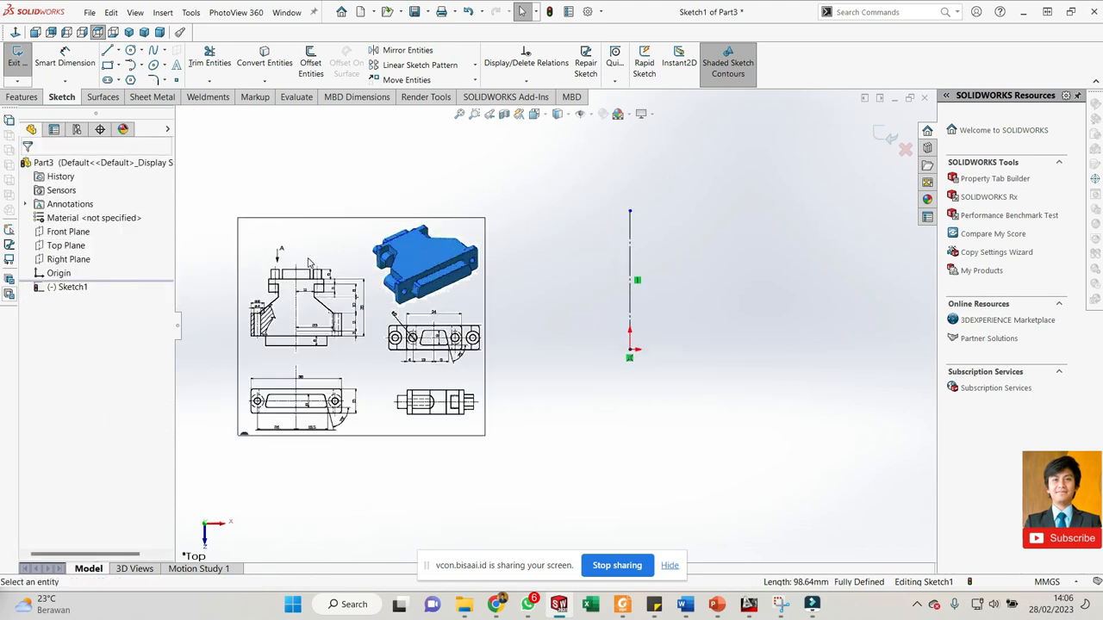
left_click(107, 52)
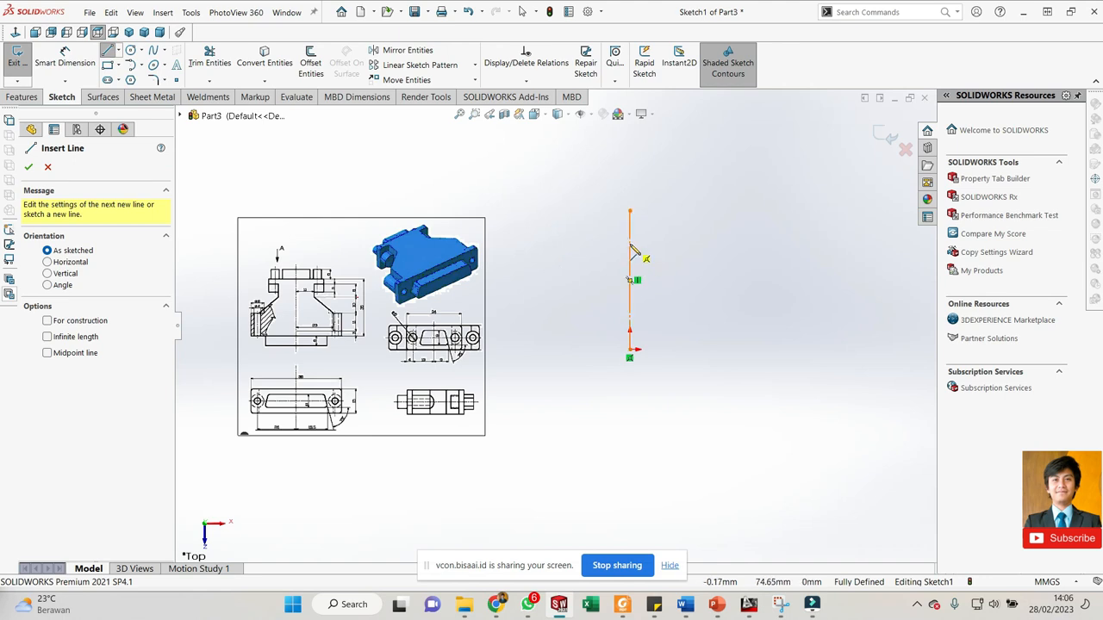
left_click(562, 244)
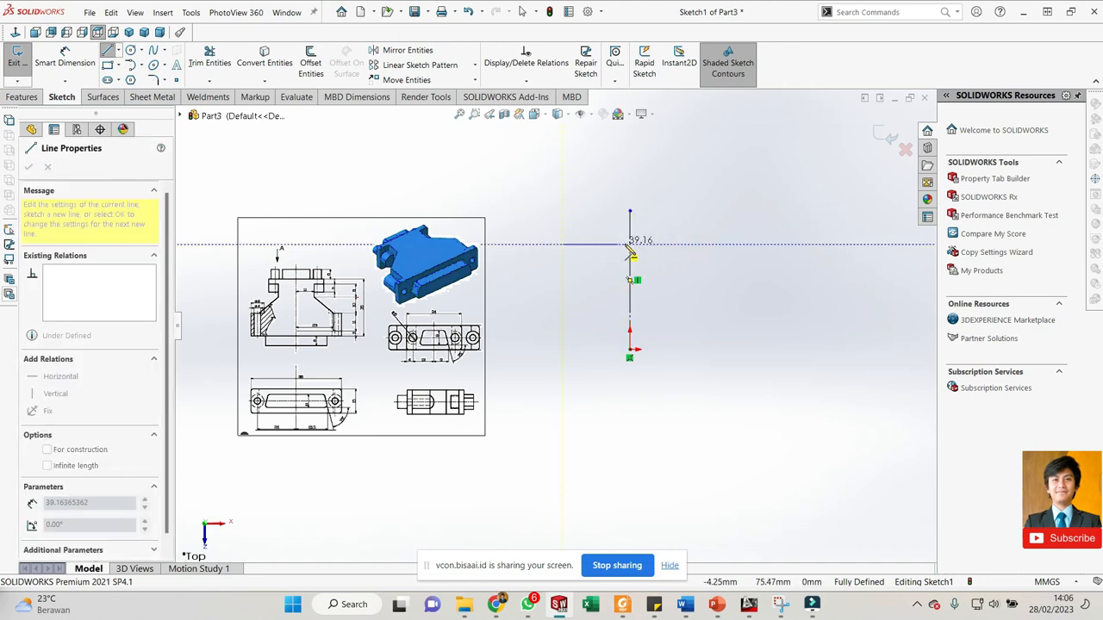
left_click(814, 244)
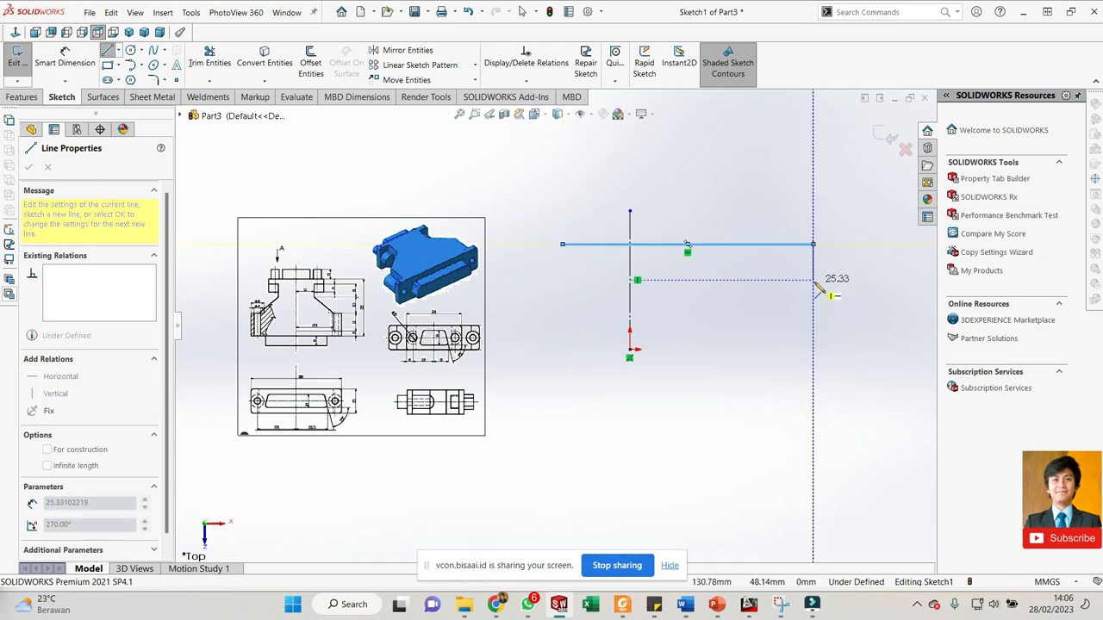
left_click(814, 261)
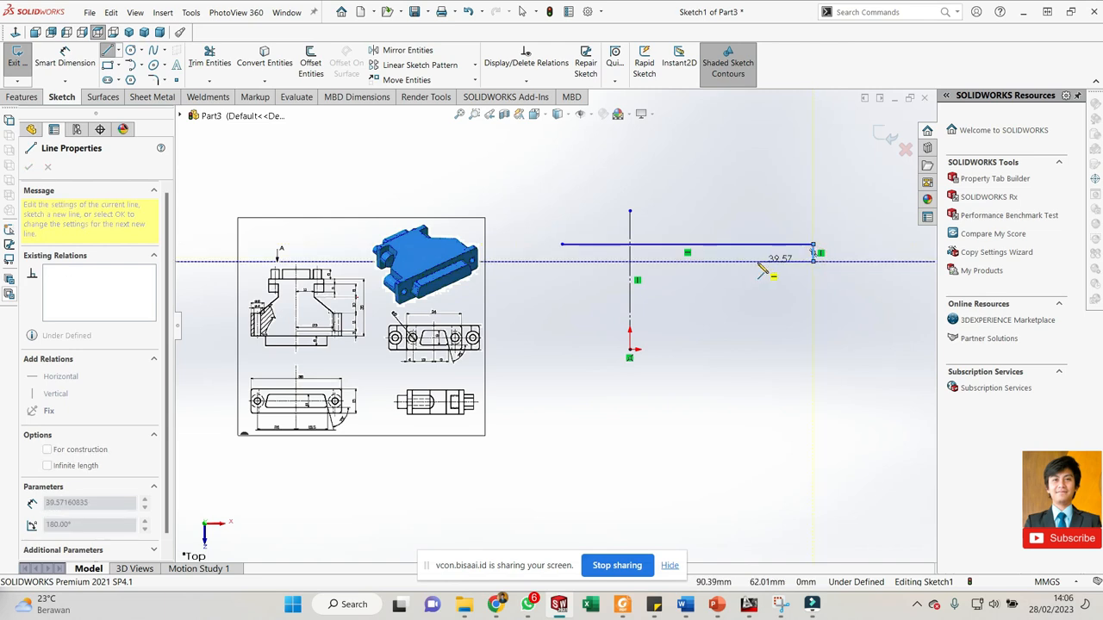
left_click(758, 261)
left_click(759, 290)
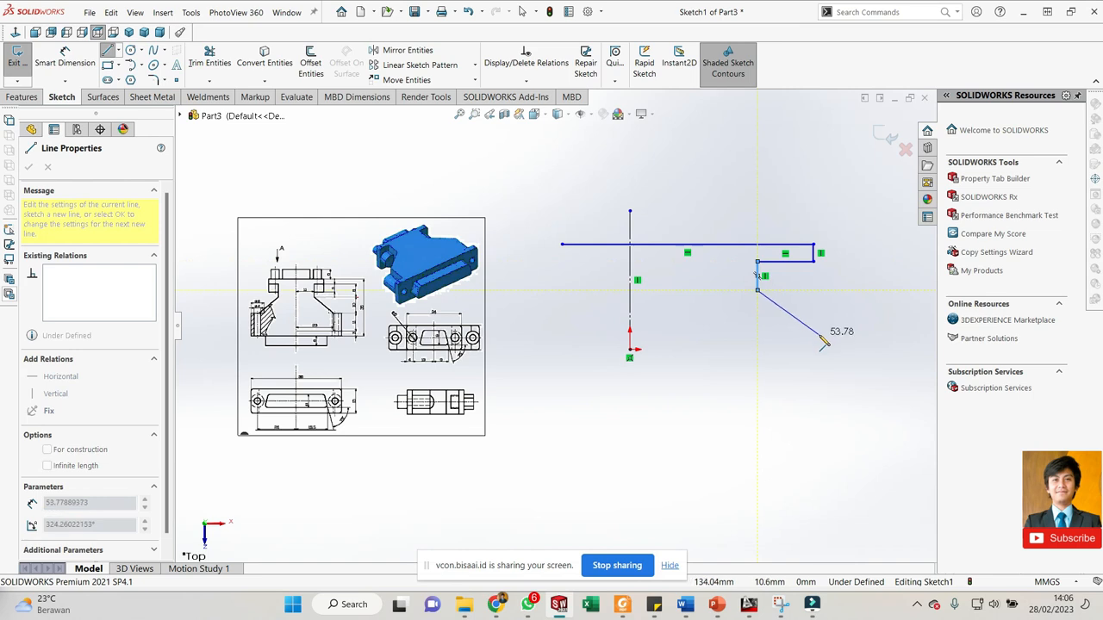
left_click(849, 349)
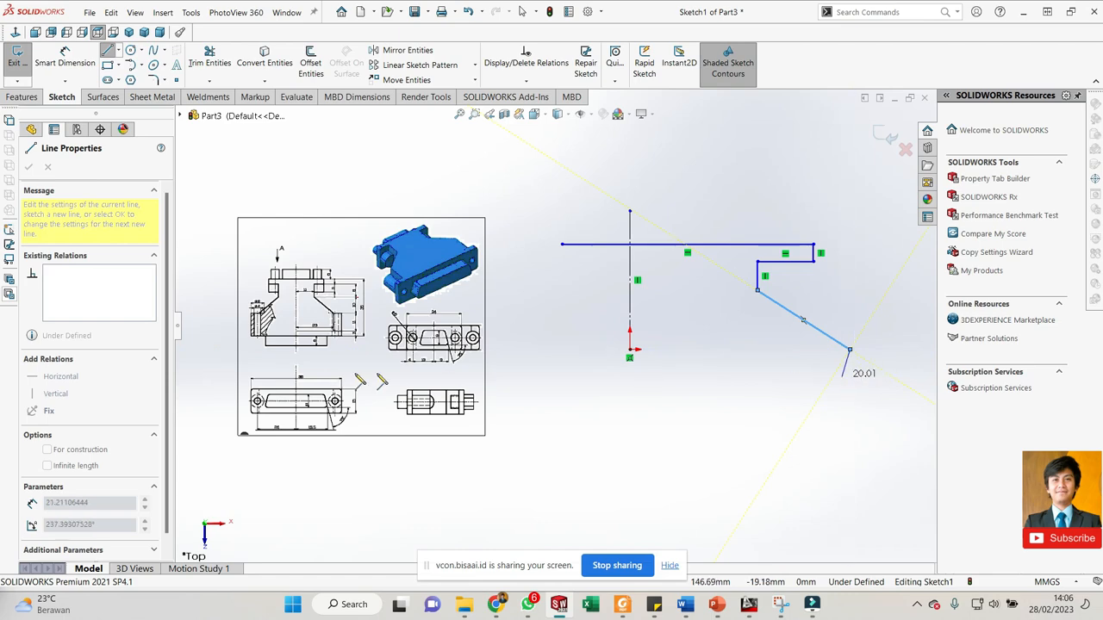
- Continue the profile below the sloped side with a vertical line about 10 mm down and a horizontal line about 124 mm toward the centreline
scroll(504, 332, "up", 2)
scroll(510, 333, "down", 10)
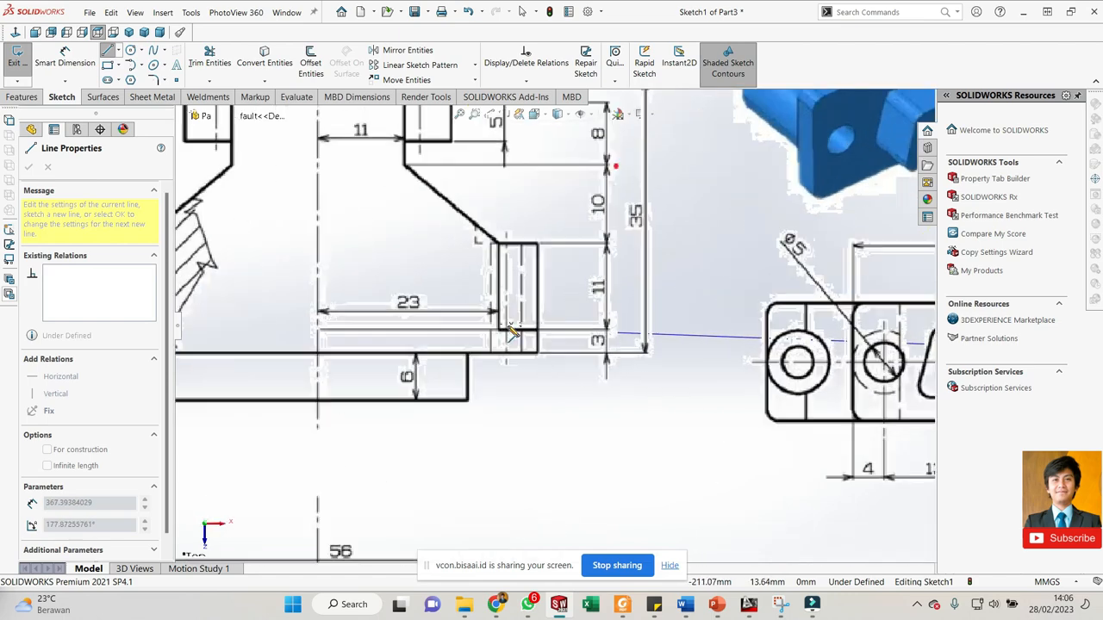
scroll(509, 327, "up", 5)
scroll(497, 272, "up", 1)
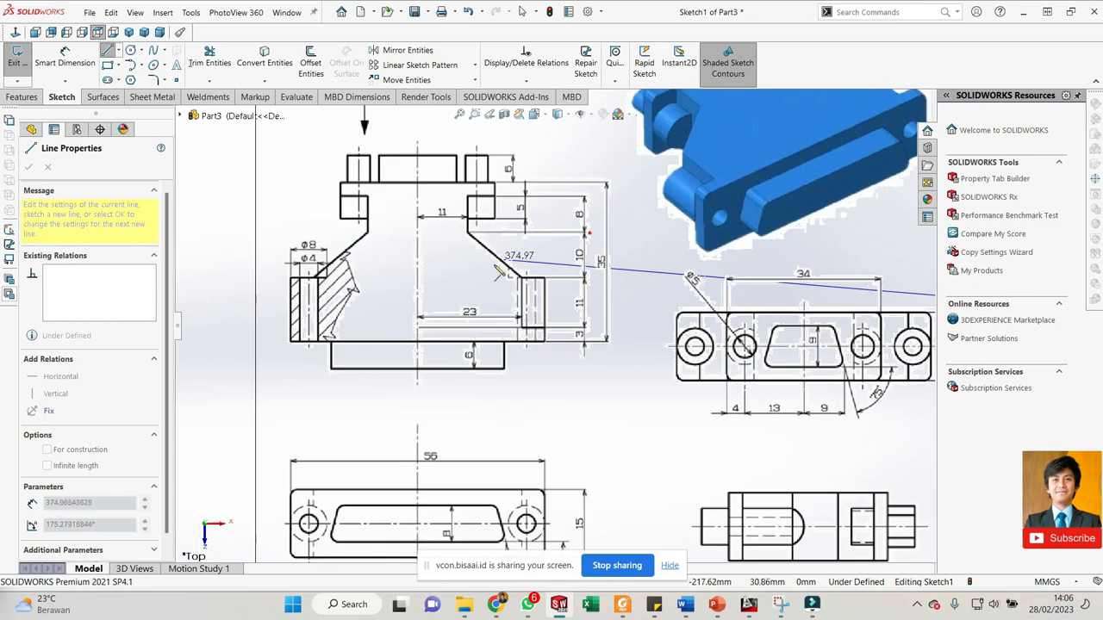
scroll(531, 324, "down", 1)
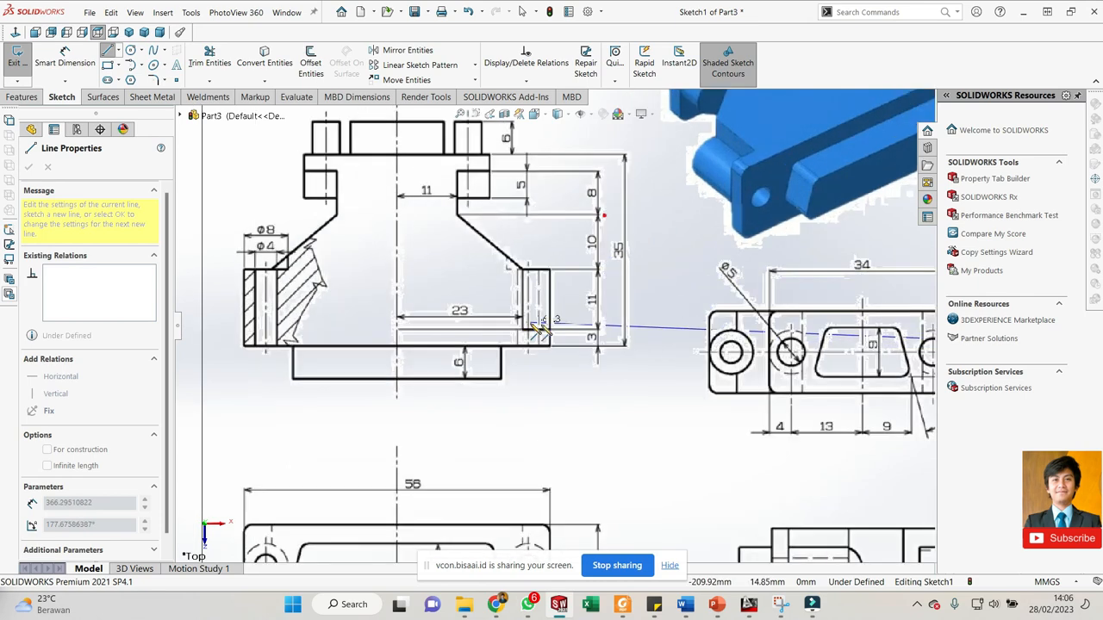
scroll(573, 355, "up", 5)
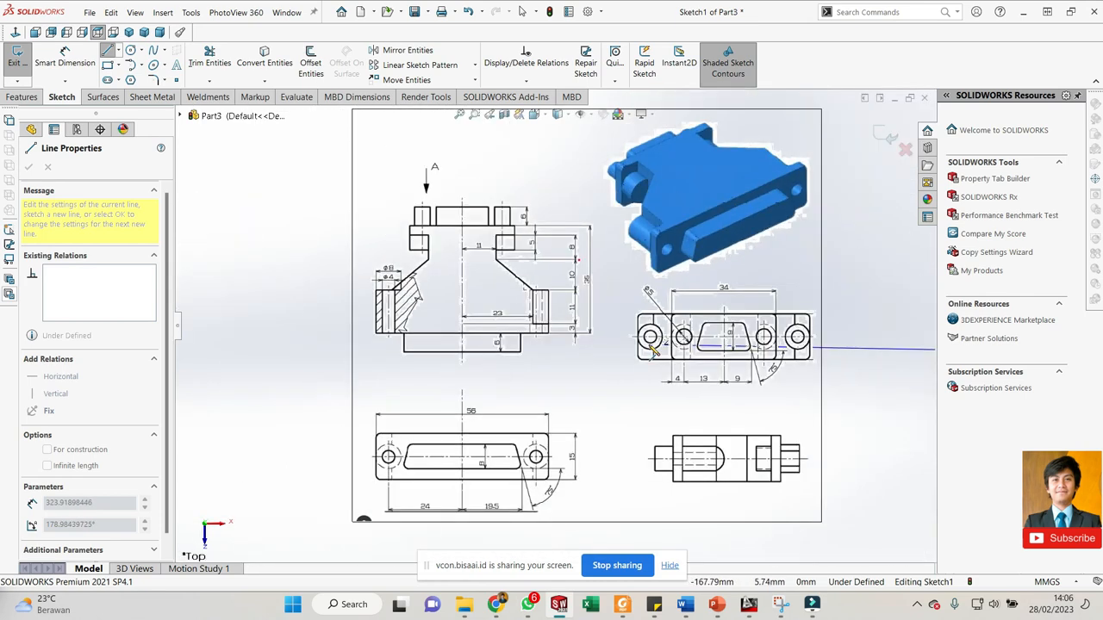
scroll(657, 351, "up", 9)
scroll(899, 369, "down", 4)
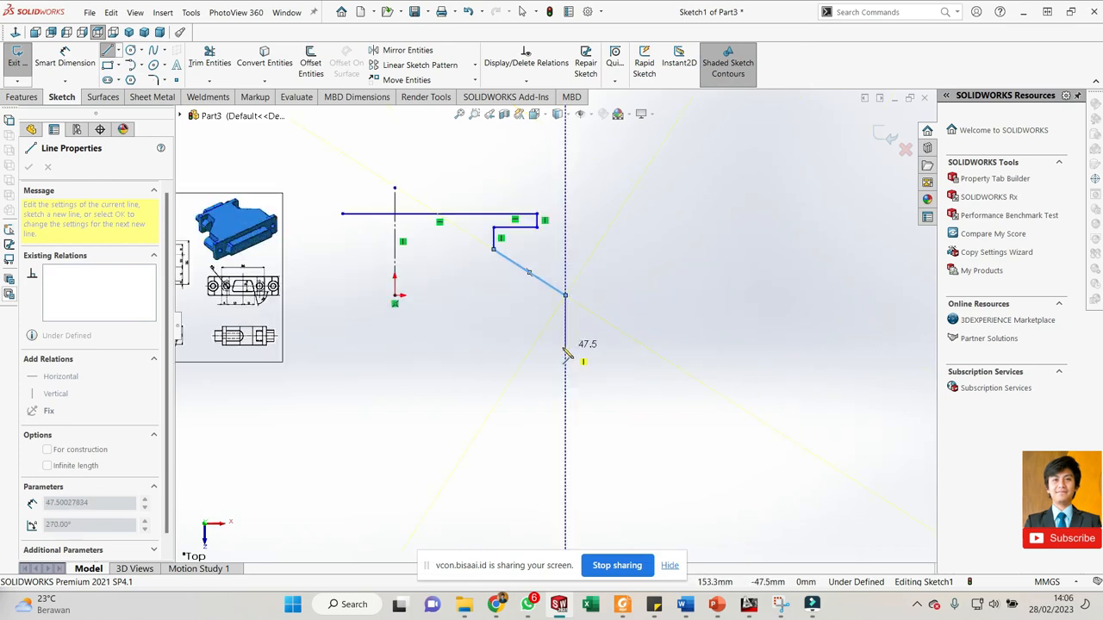
scroll(567, 316, "down", 2)
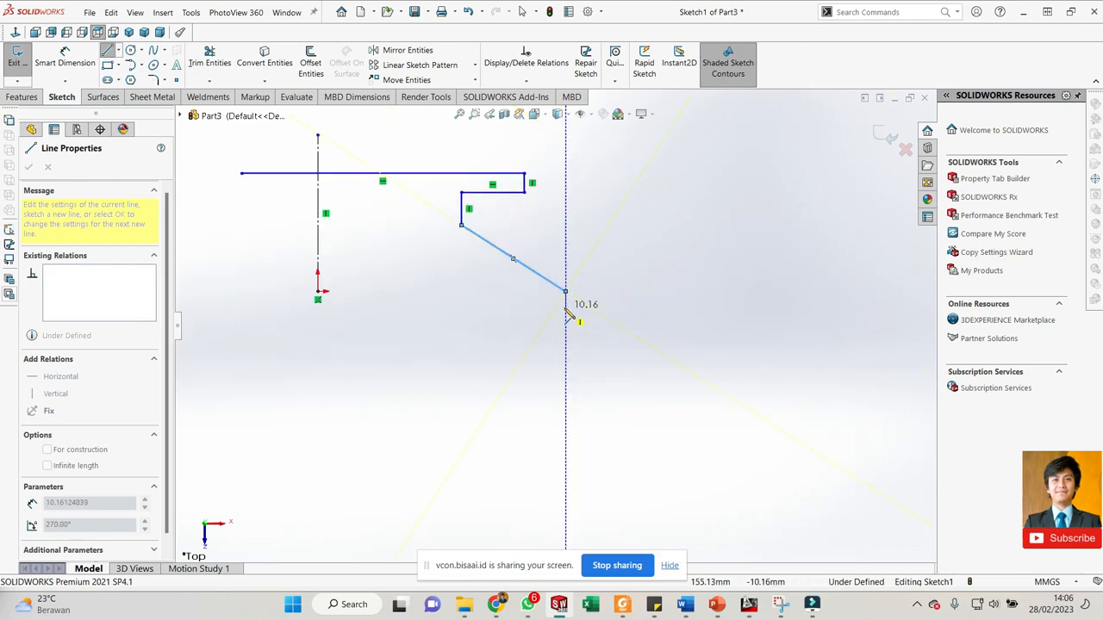
left_click(565, 310)
scroll(568, 316, "up", 3)
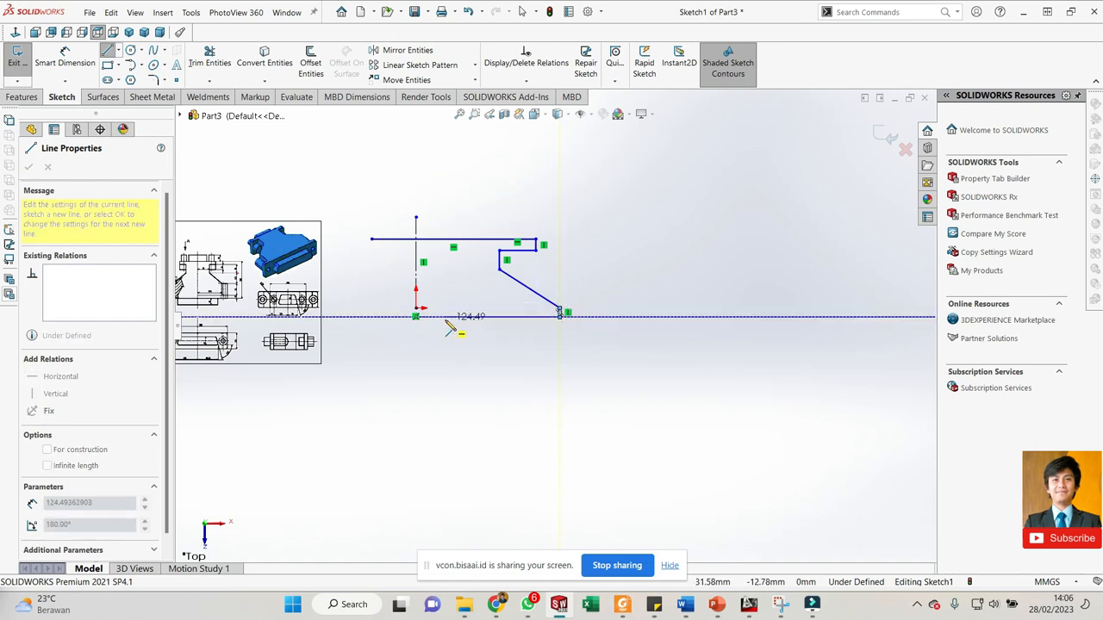
left_click(445, 317)
key("Escape")
key("Escape")
scroll(428, 298, "down", 2)
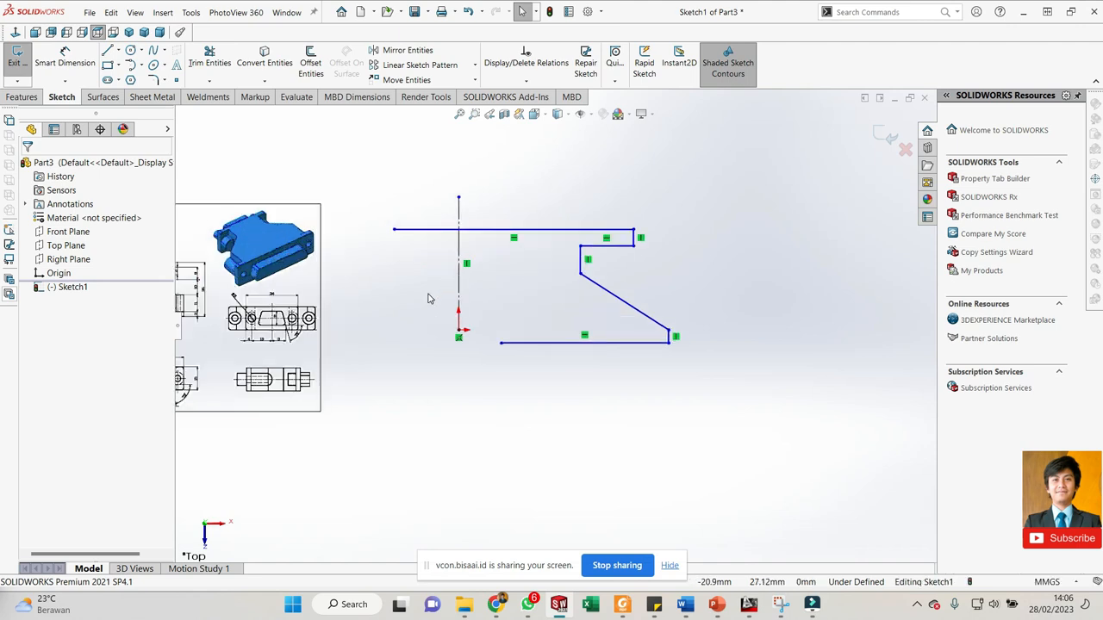
- Move the profile's lower outer corner inward and up to shorten the sloped side, and make the bottom line coincident with the origin
scroll(435, 295, "down", 1)
left_click_drag(722, 342, 663, 296)
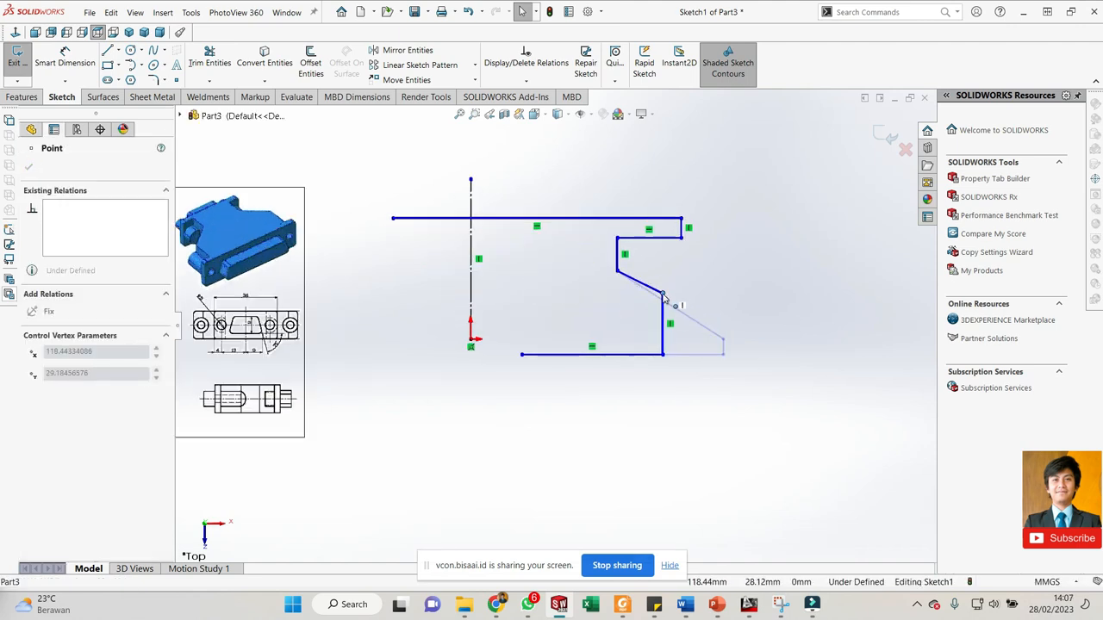
mouse_move(598, 353)
left_mouse_down()
mouse_move(604, 327)
mouse_move(598, 339)
left_mouse_up()
left_click(471, 341, "ctrl")
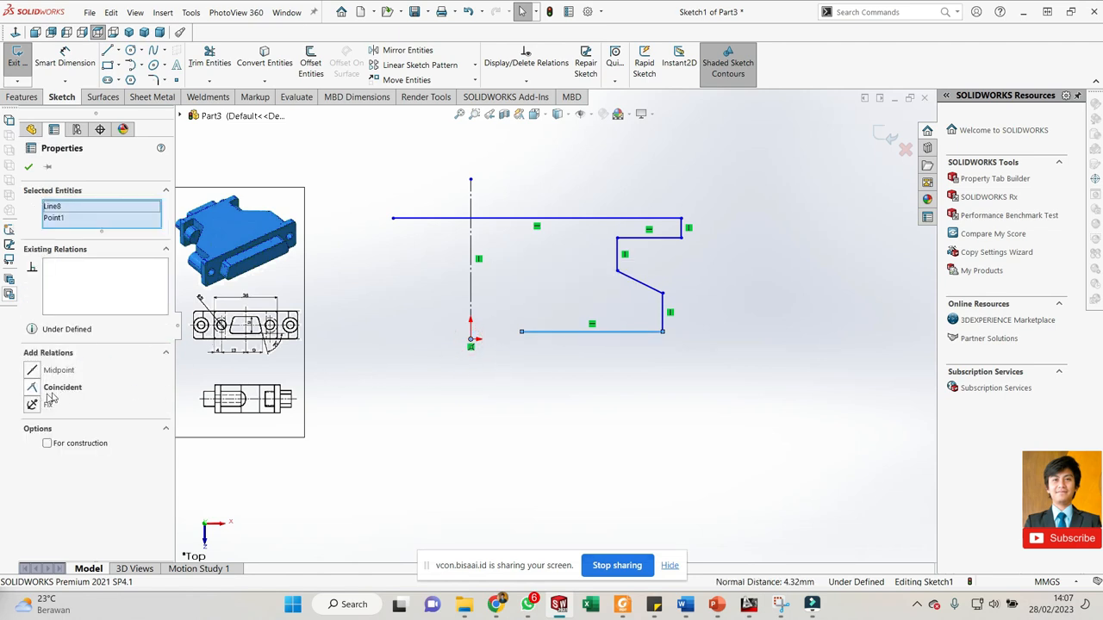
left_click(32, 389)
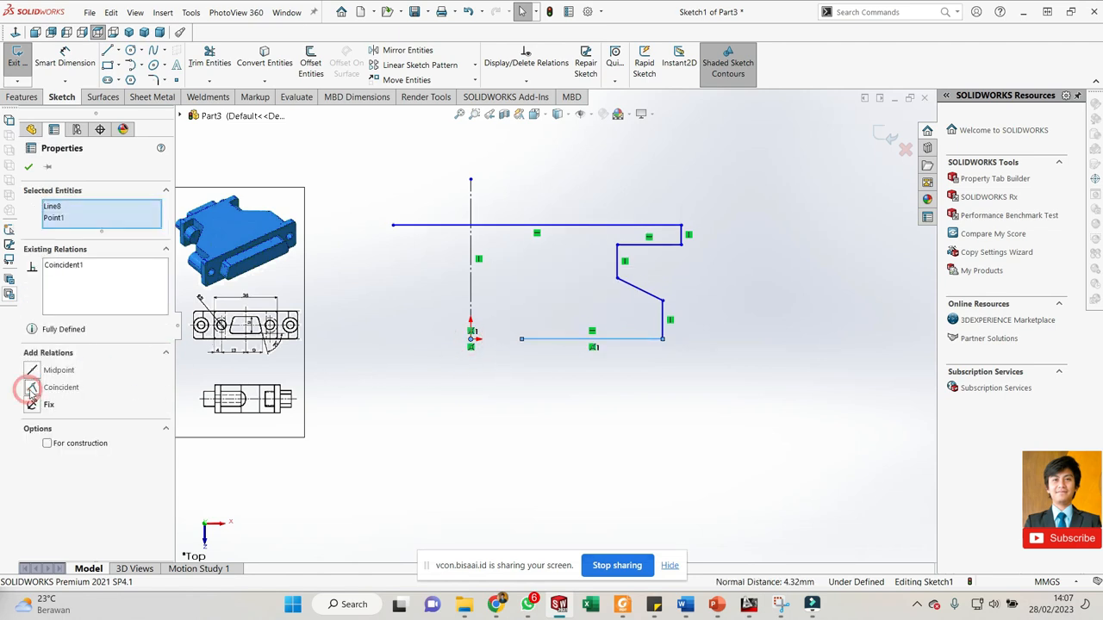
left_click(529, 312)
- Trim away the part of the profile's top edge that extends beyond the far side of the centreline
scroll(575, 294, "up", 3)
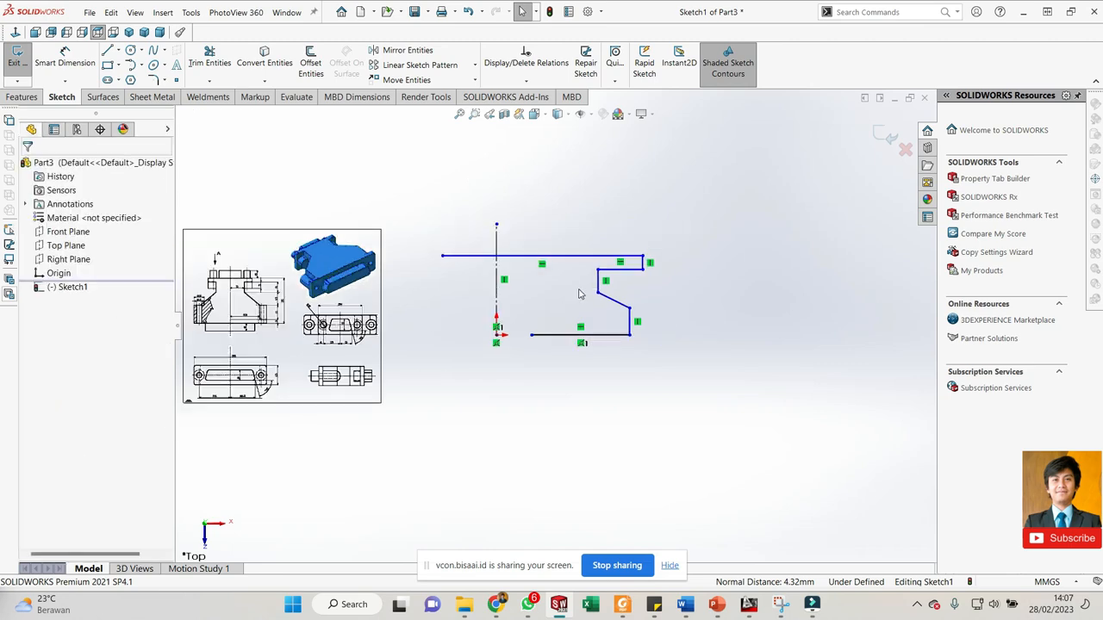
scroll(468, 266, "down", 2)
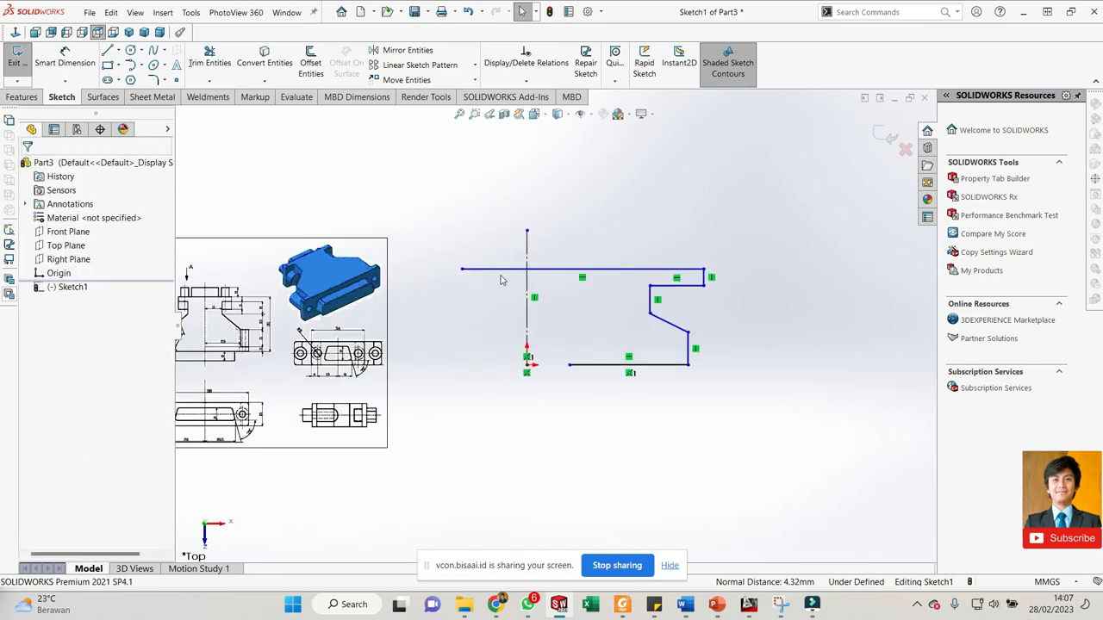
right_click_drag(500, 277, 485, 312)
left_click_drag(483, 310, 497, 240)
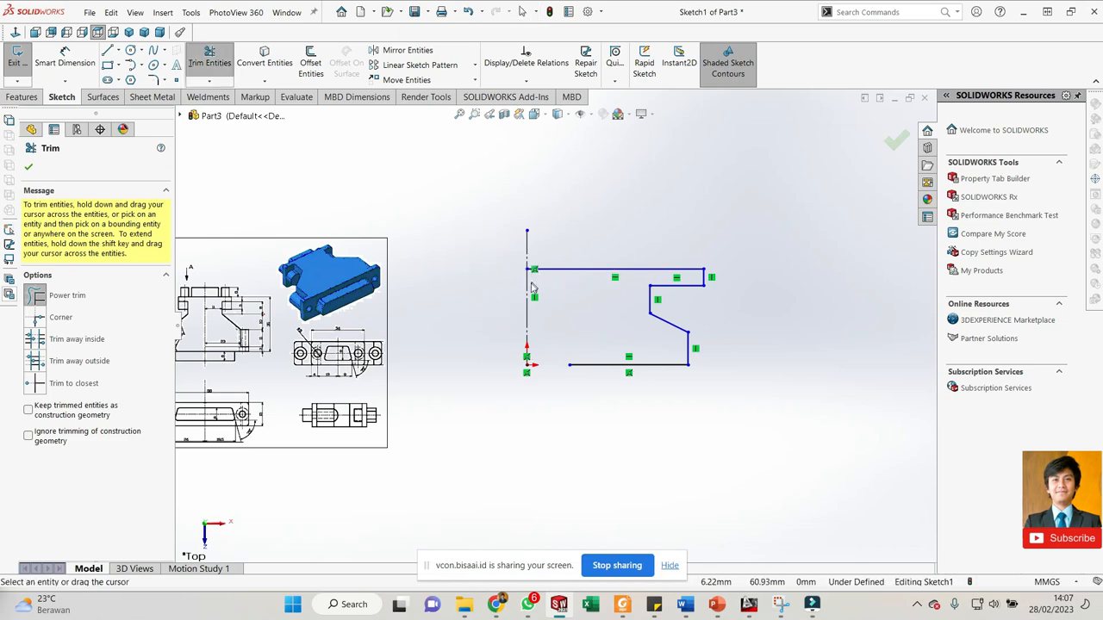
key("Escape")
- Examine the reference drawing's front and bottom views for the housing's overall width and height
scroll(529, 293, "down", 2)
scroll(544, 289, "up", 3)
scroll(534, 294, "down", 2)
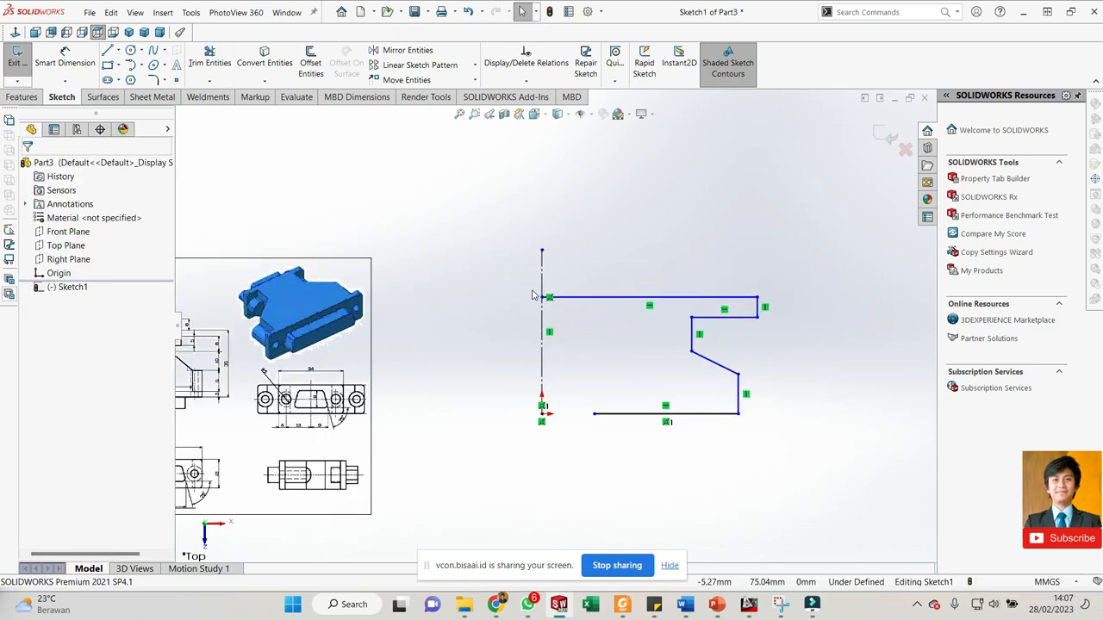
scroll(388, 320, "up", 3)
scroll(390, 323, "down", 1)
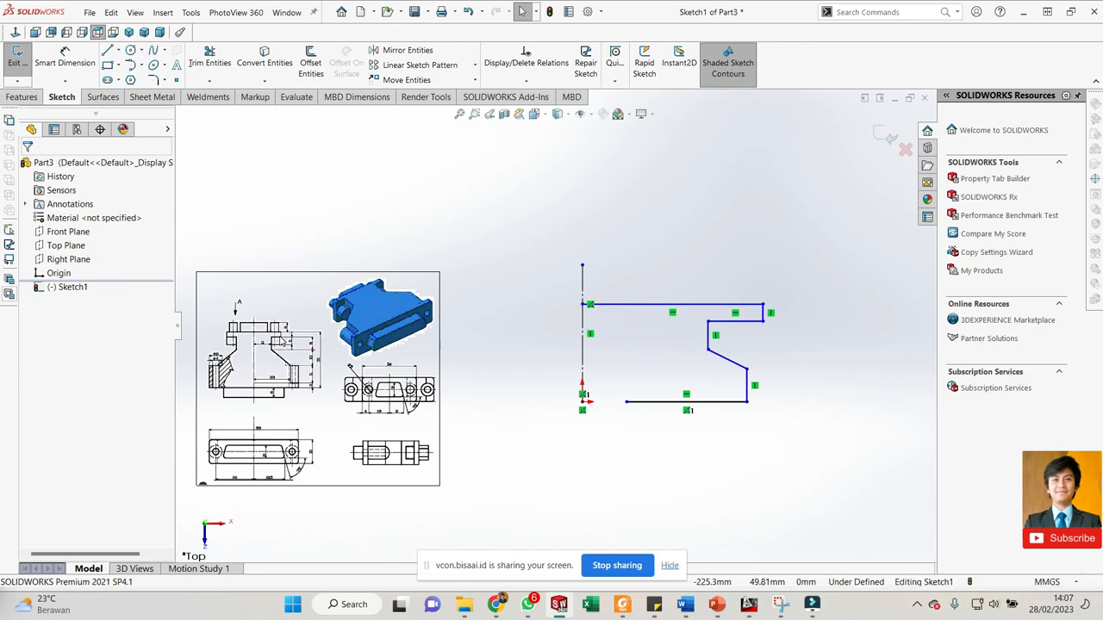
scroll(215, 343, "down", 2)
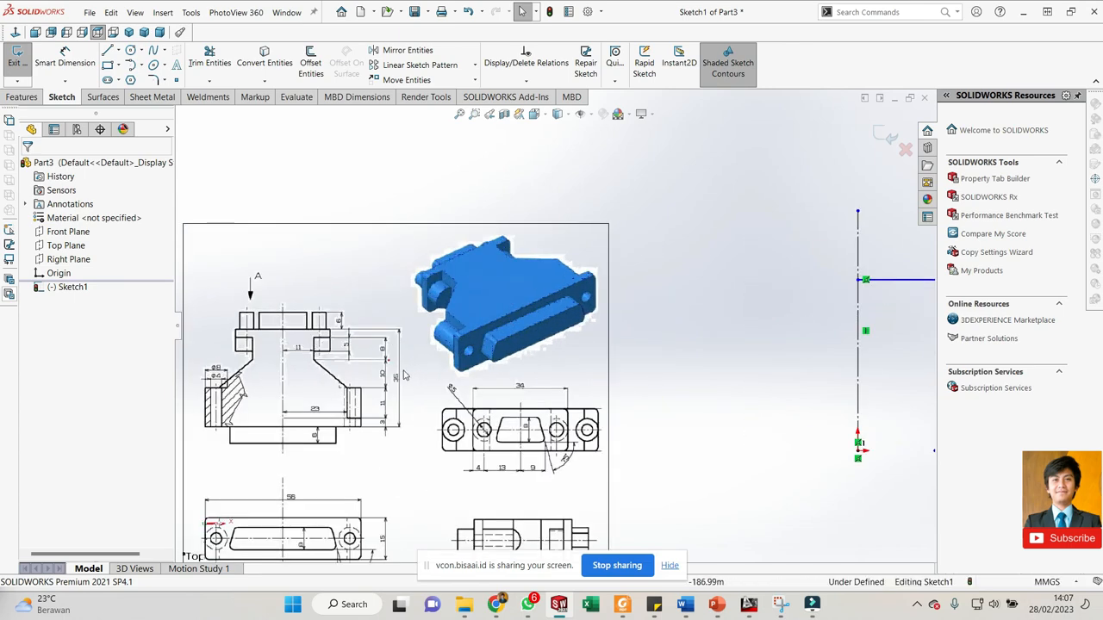
scroll(334, 442, "up", 2)
scroll(342, 481, "down", 1)
scroll(345, 481, "down", 1)
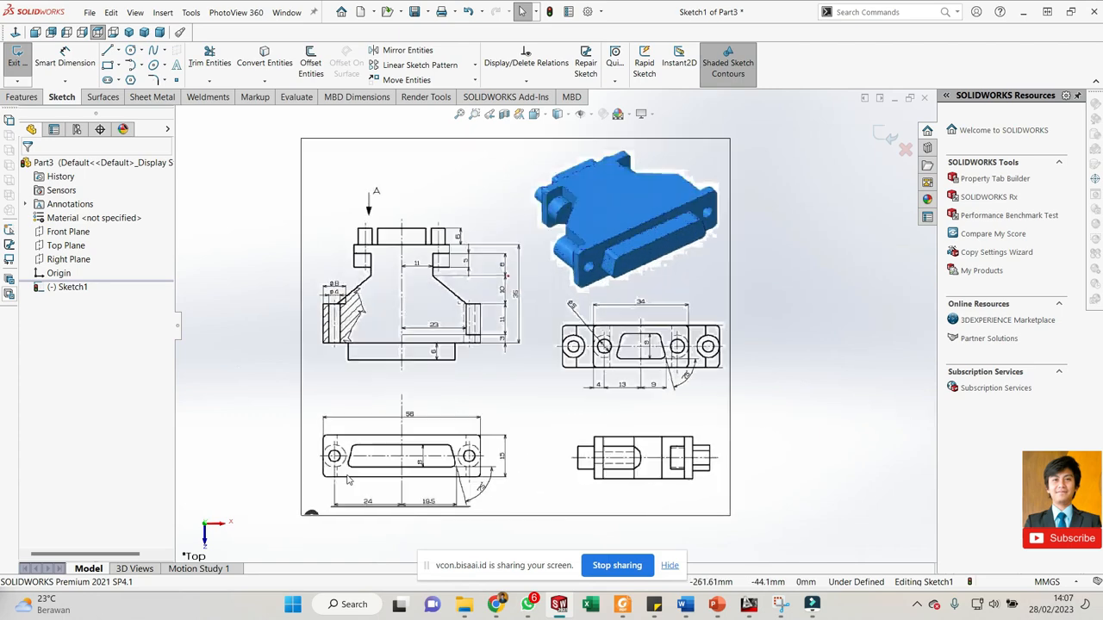
scroll(419, 429, "down", 3)
scroll(424, 429, "up", 8)
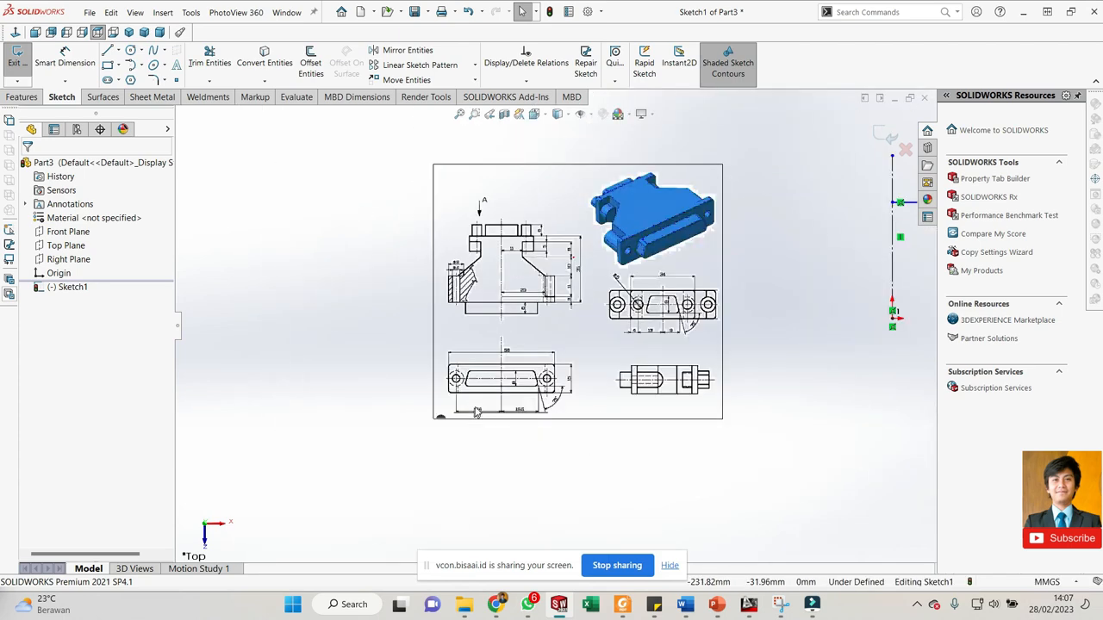
scroll(743, 304, "down", 2)
scroll(736, 303, "down", 1)
- Dimension the full width symmetrically about the centreline from the profile's upper outer vertical edge and set it to 56 mm
right_click_drag(687, 268, 686, 253)
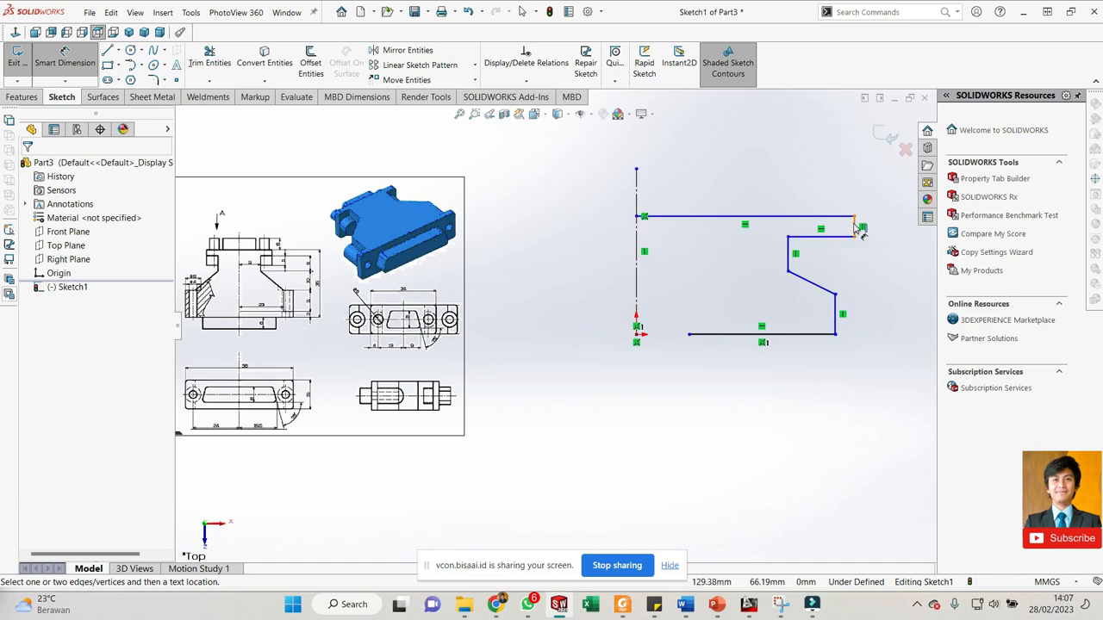
left_click(636, 192)
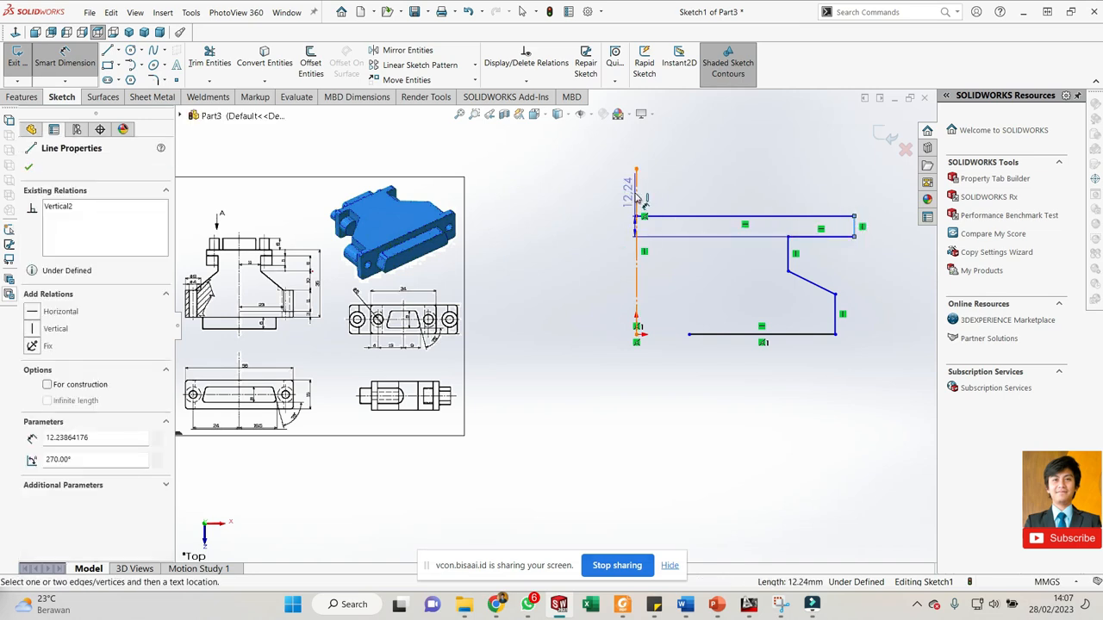
left_click(854, 219)
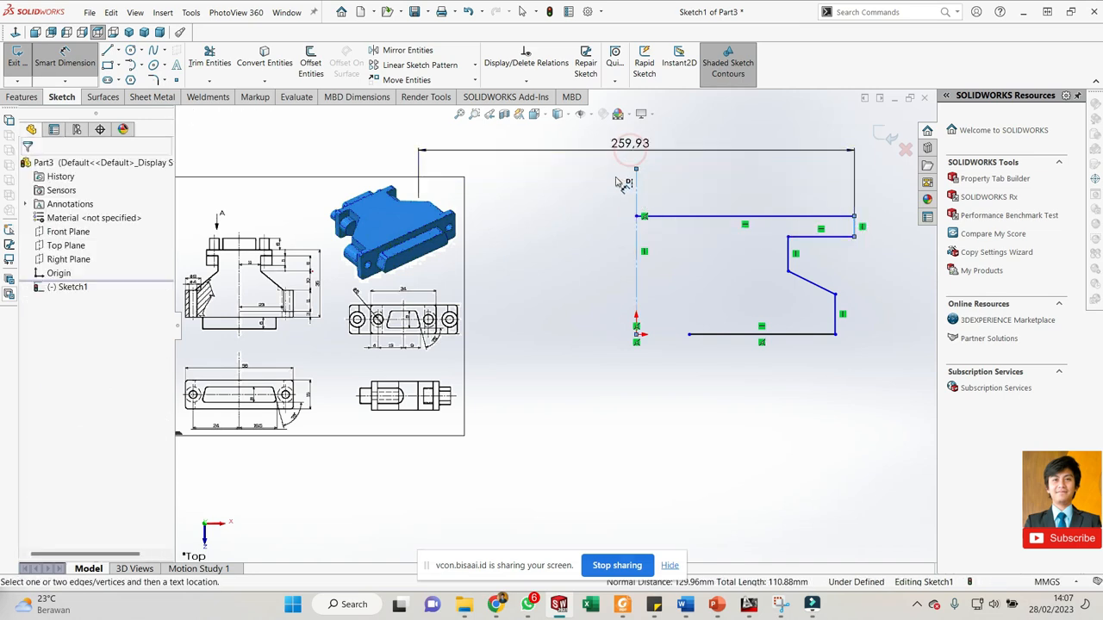
left_click(608, 209)
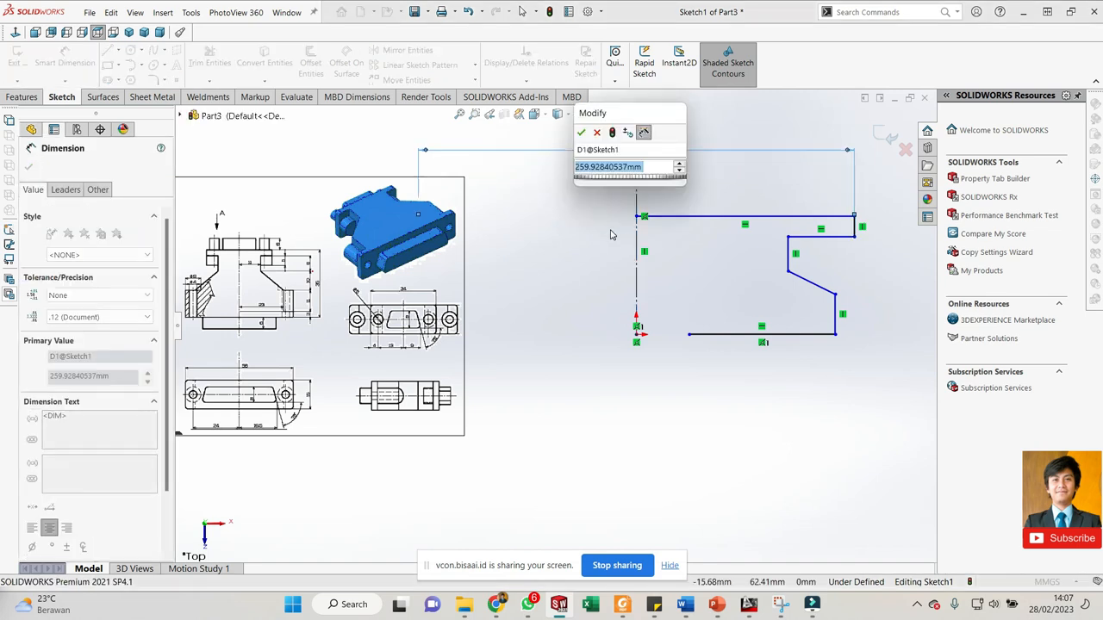
type("56")
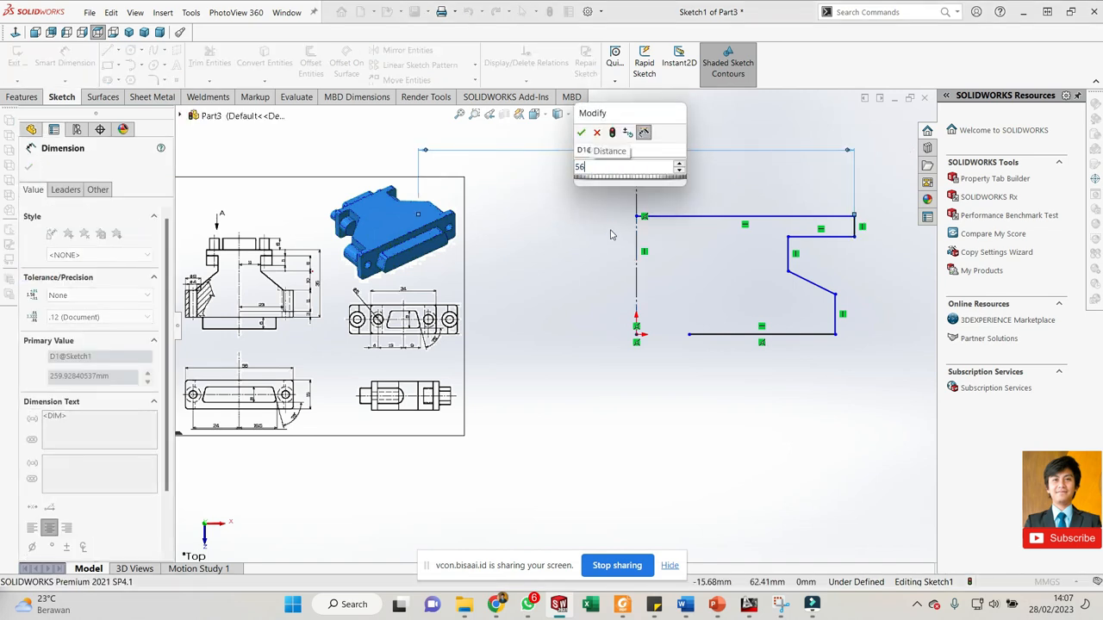
left_click(581, 132)
- Dimension the overall height between the profile's top edge and bottom line and set it to 35 mm
scroll(604, 259, "up", 3)
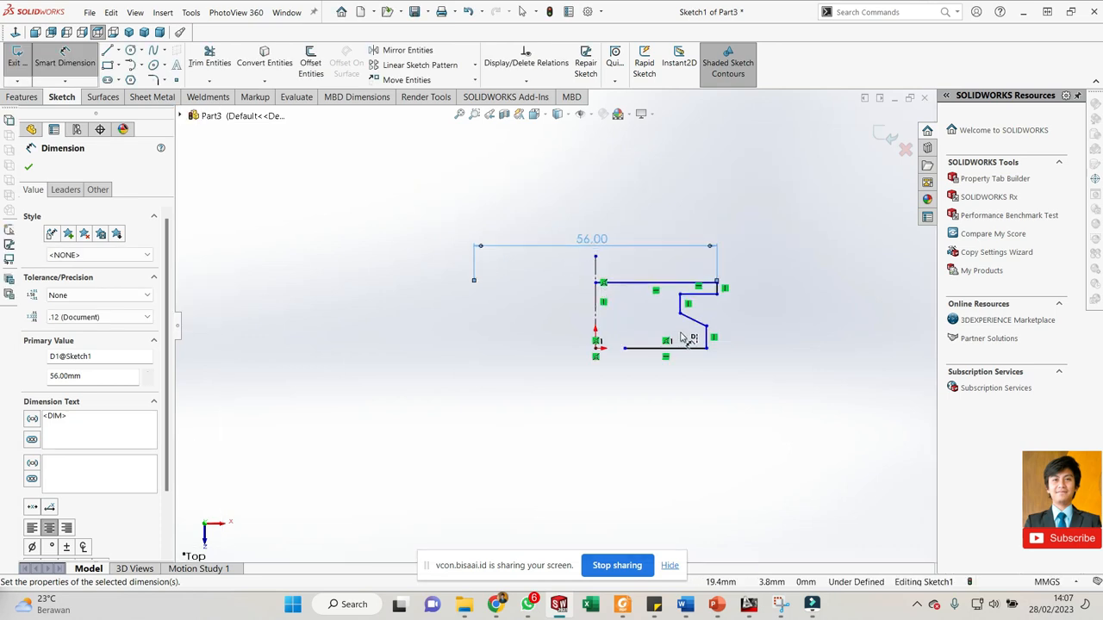
left_click(655, 348)
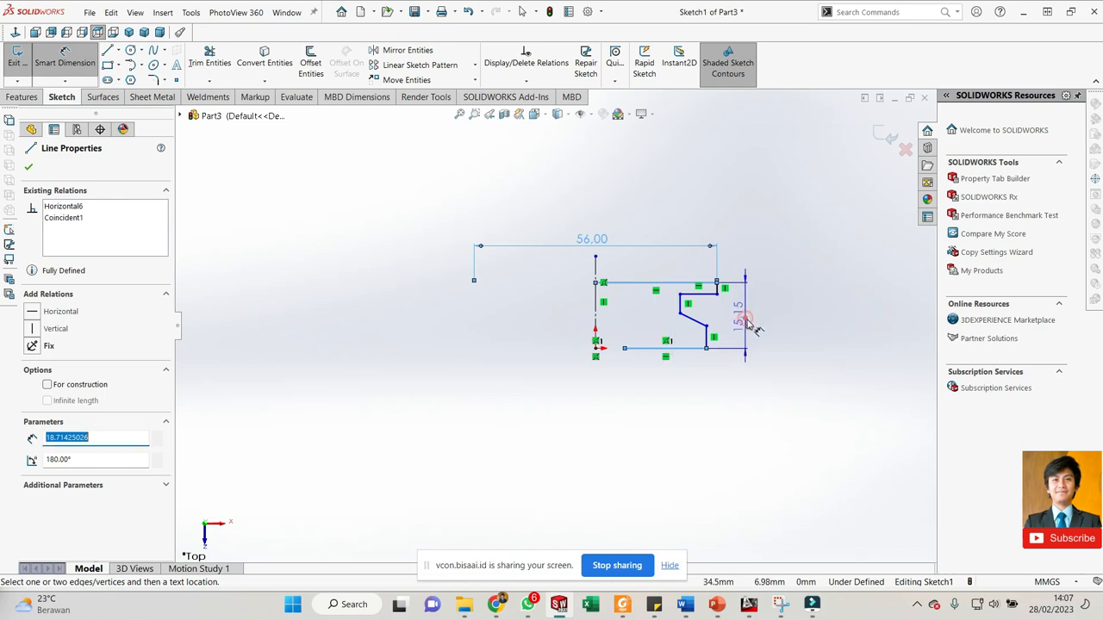
left_click(746, 325)
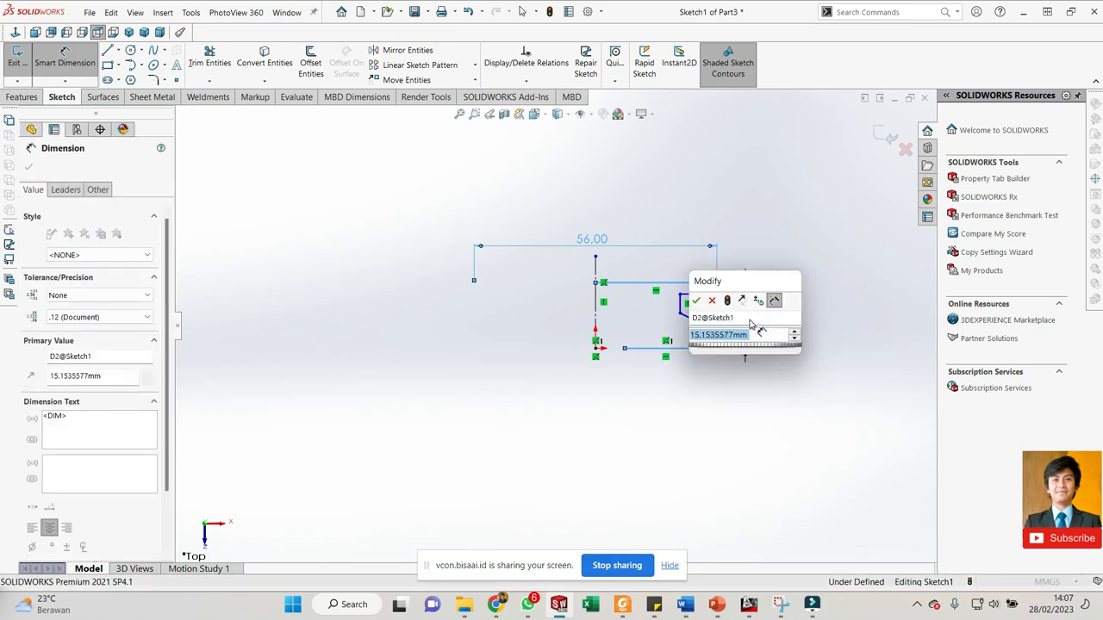
type("15")
key("Return")
left_click(635, 433)
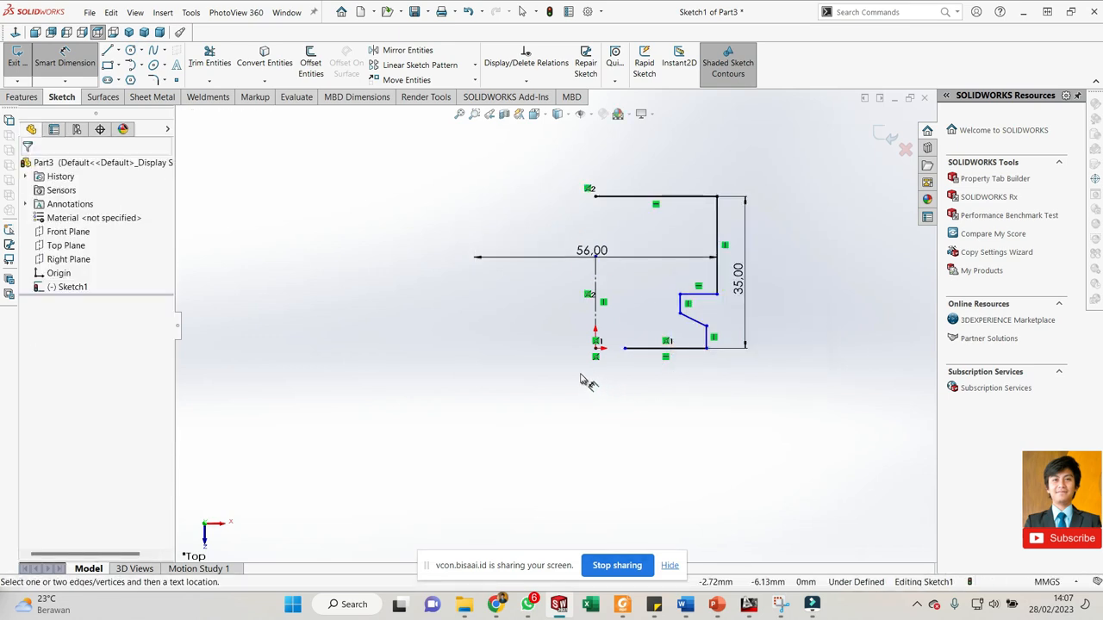
- Move the 56 mm width dimension up so that it sits above the profile's top edge
scroll(599, 274, "up", 3)
key("Escape")
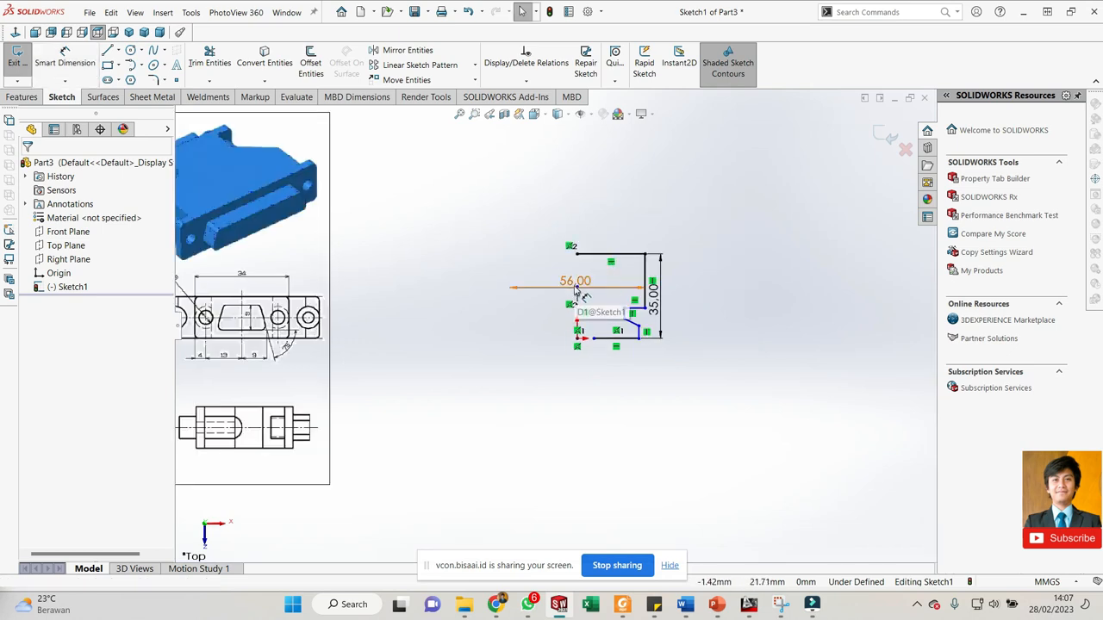
scroll(579, 293, "down", 4)
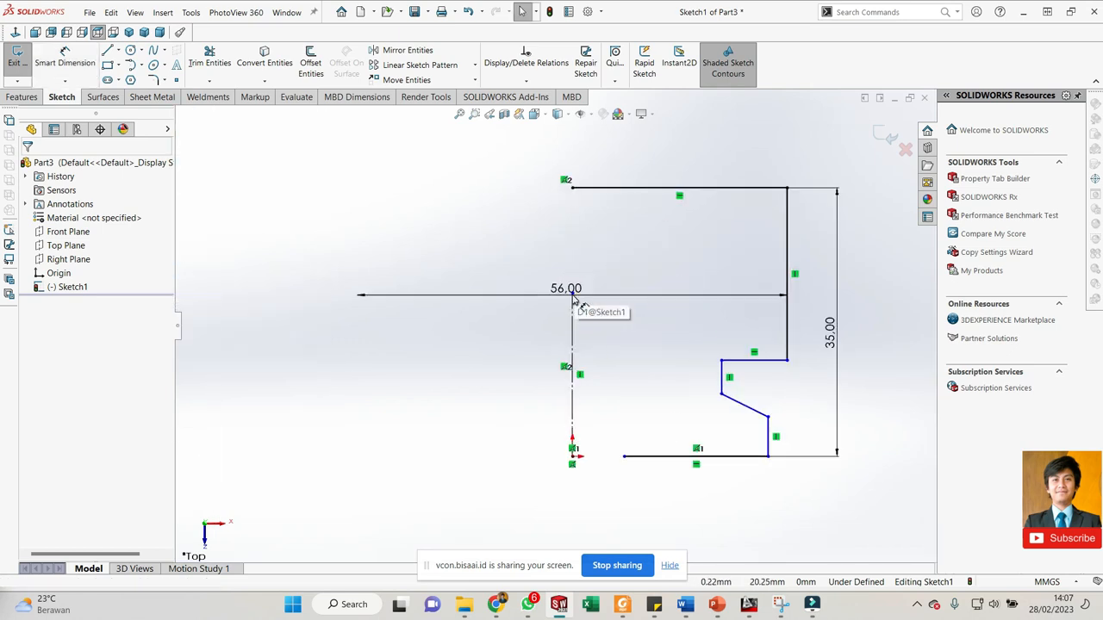
left_click_drag(564, 294, 598, 126)
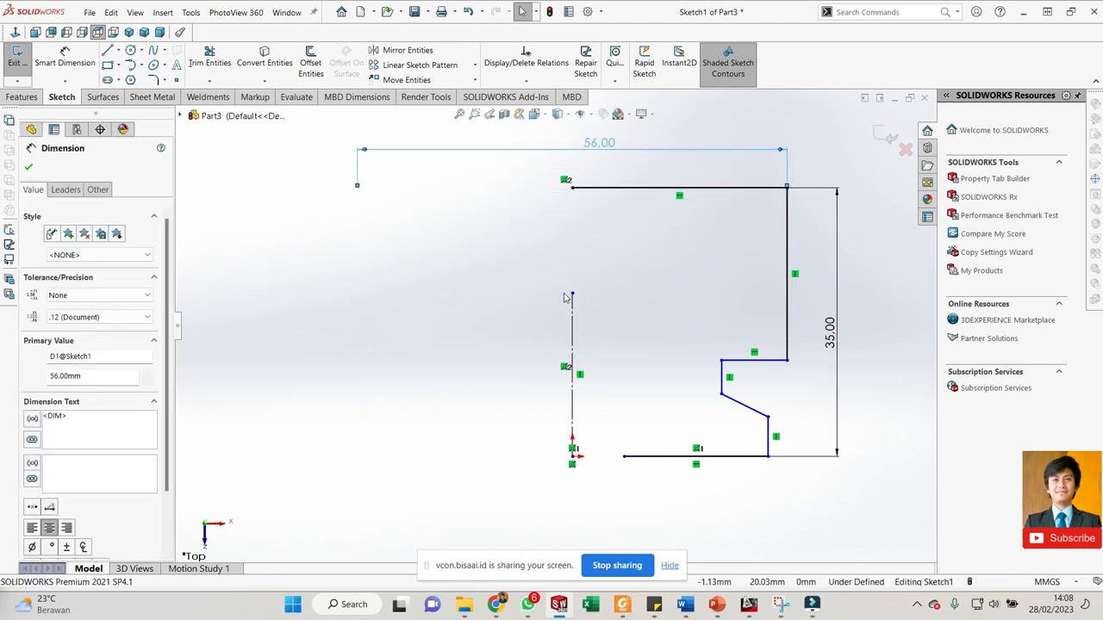
- Extend the centreline past the profile's top edge and stretch the bottom line's free end to the origin
left_click_drag(575, 293, 591, 176)
left_click_drag(624, 457, 572, 461)
left_click(605, 481)
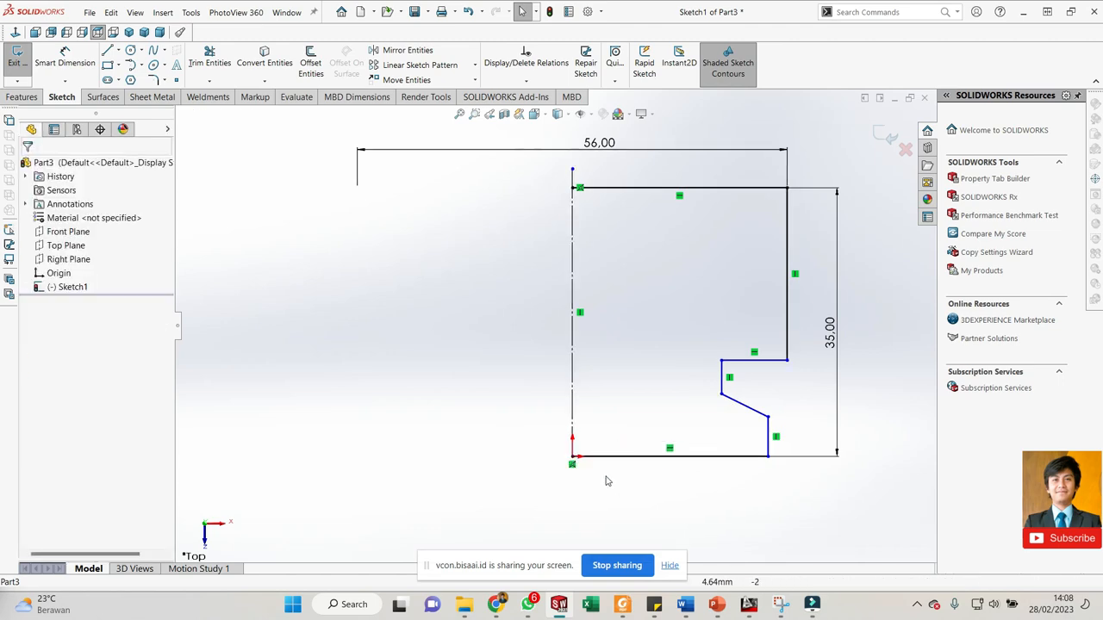
- Compare the top flange and base widths in the reference drawing's front, bottom and end views with the sketched profile
scroll(546, 460, "up", 5)
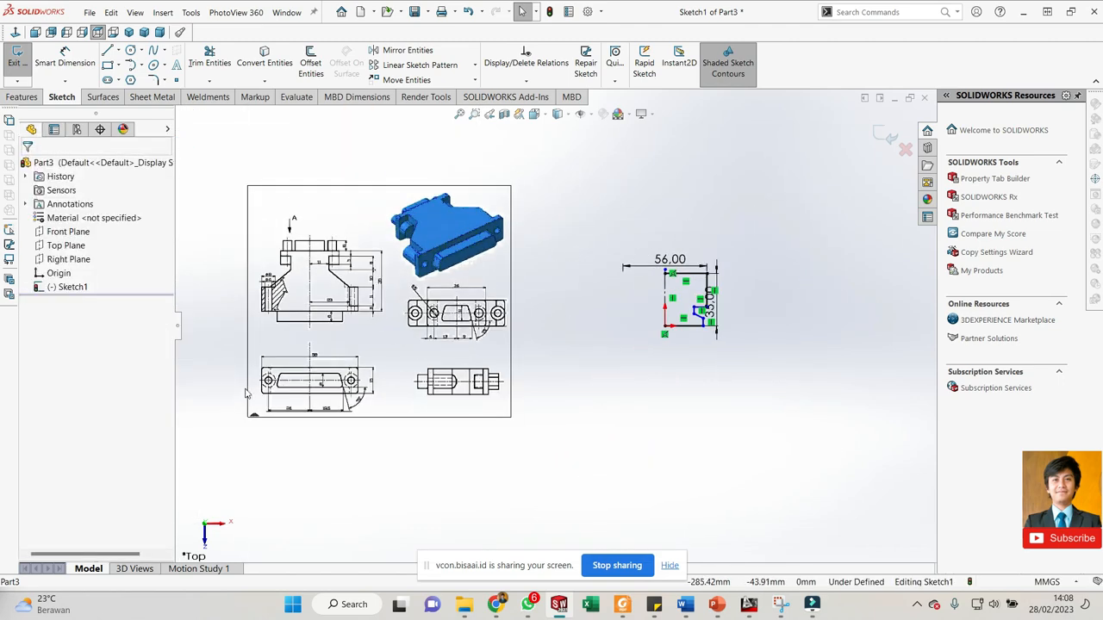
scroll(405, 191, "down", 5)
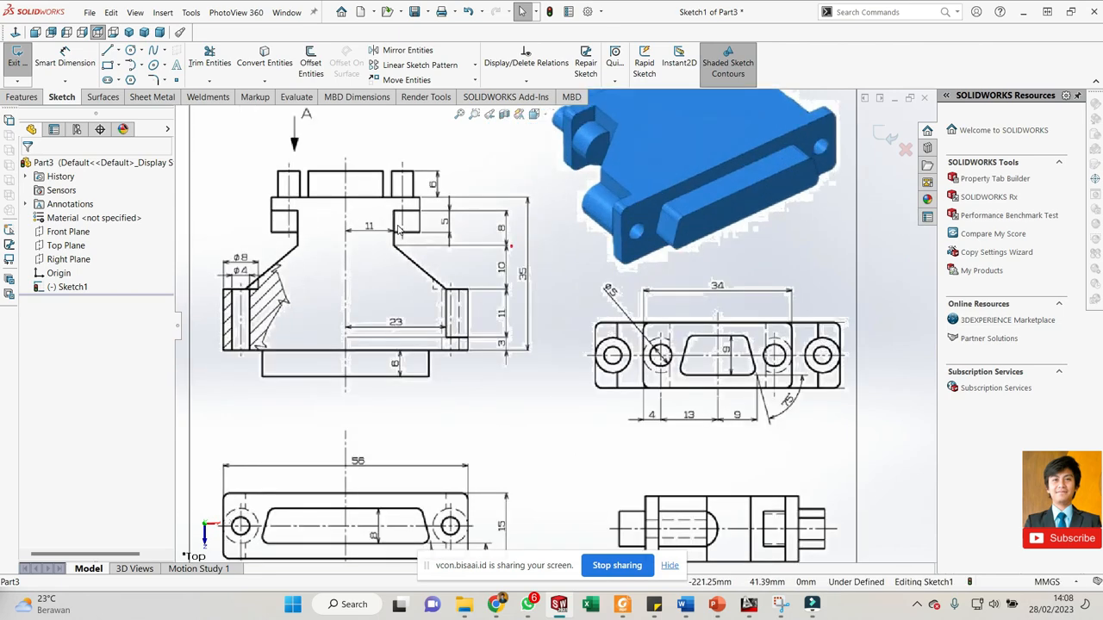
scroll(398, 229, "down", 1)
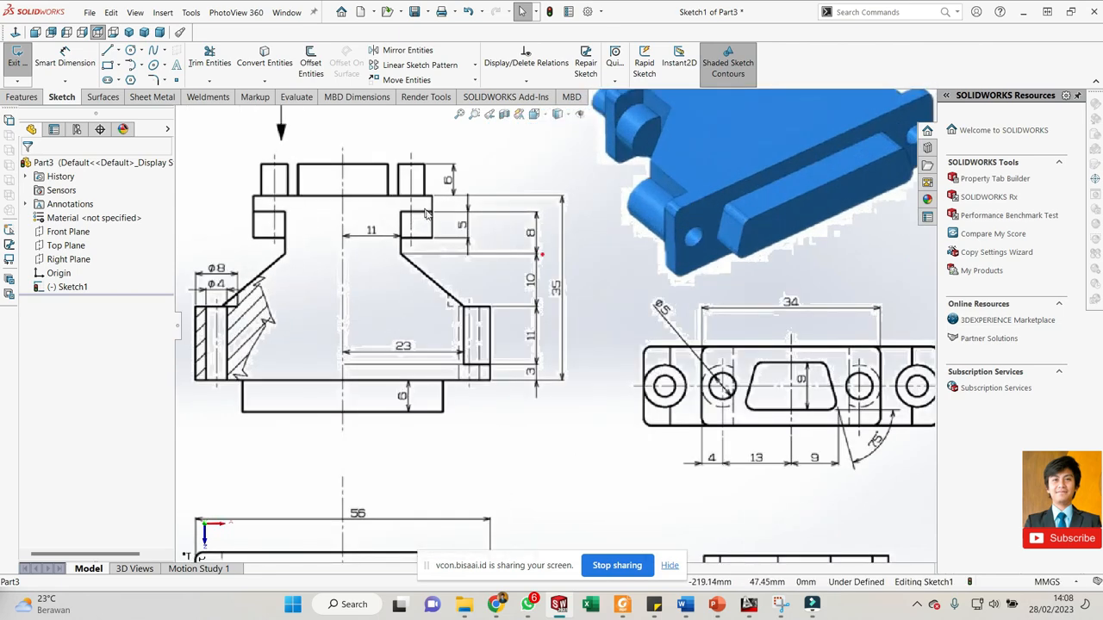
scroll(440, 241, "up", 3)
scroll(458, 456, "down", 1)
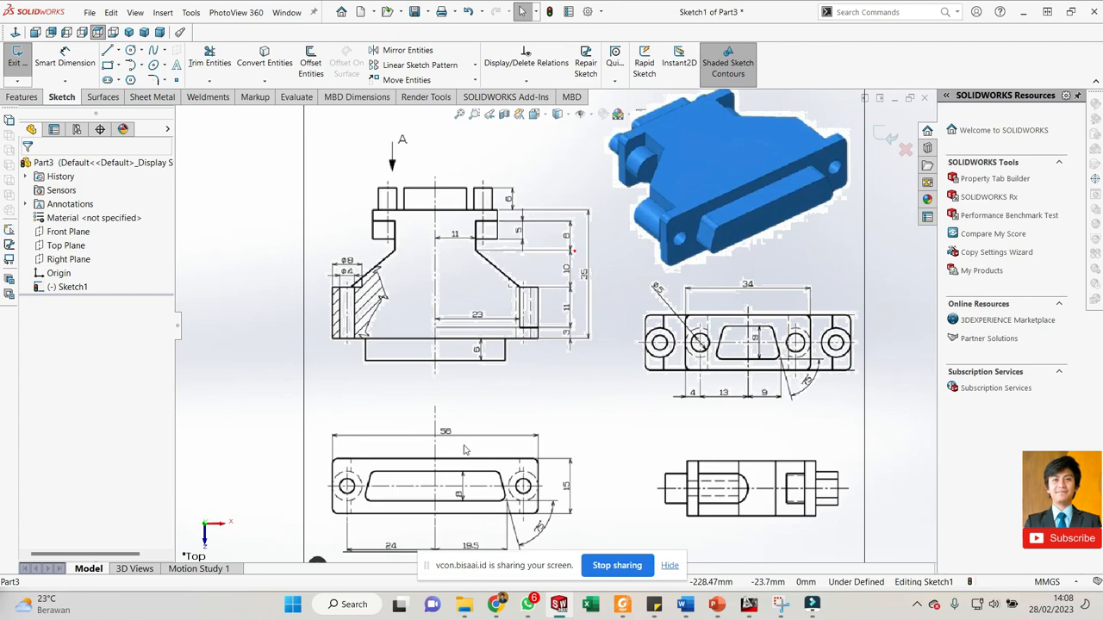
scroll(468, 454, "up", 1)
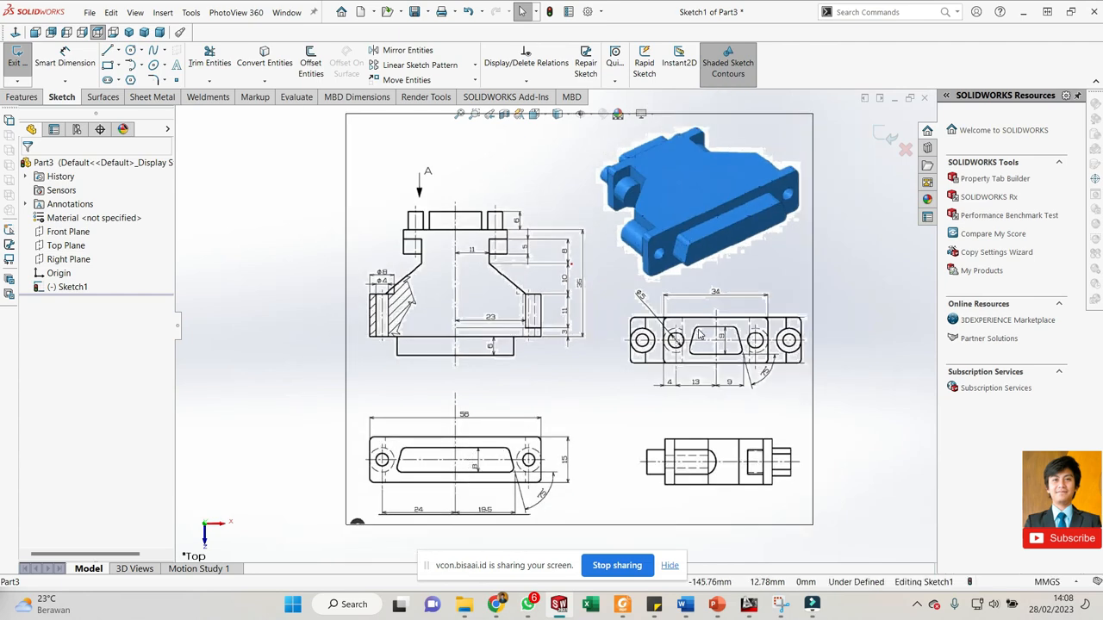
scroll(749, 323, "down", 2)
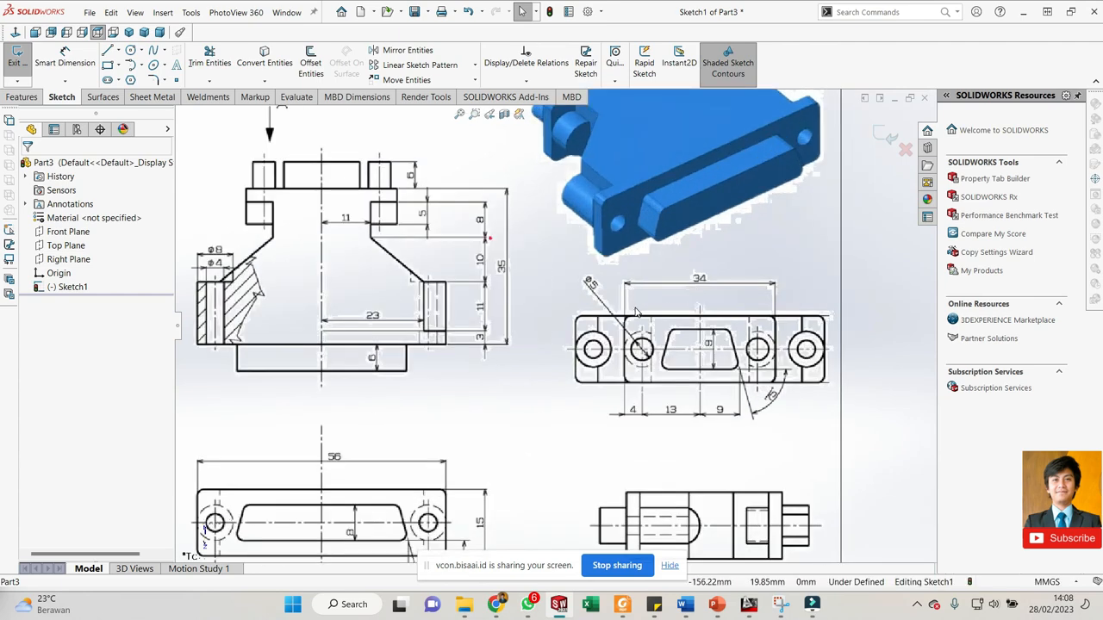
scroll(748, 291, "up", 5)
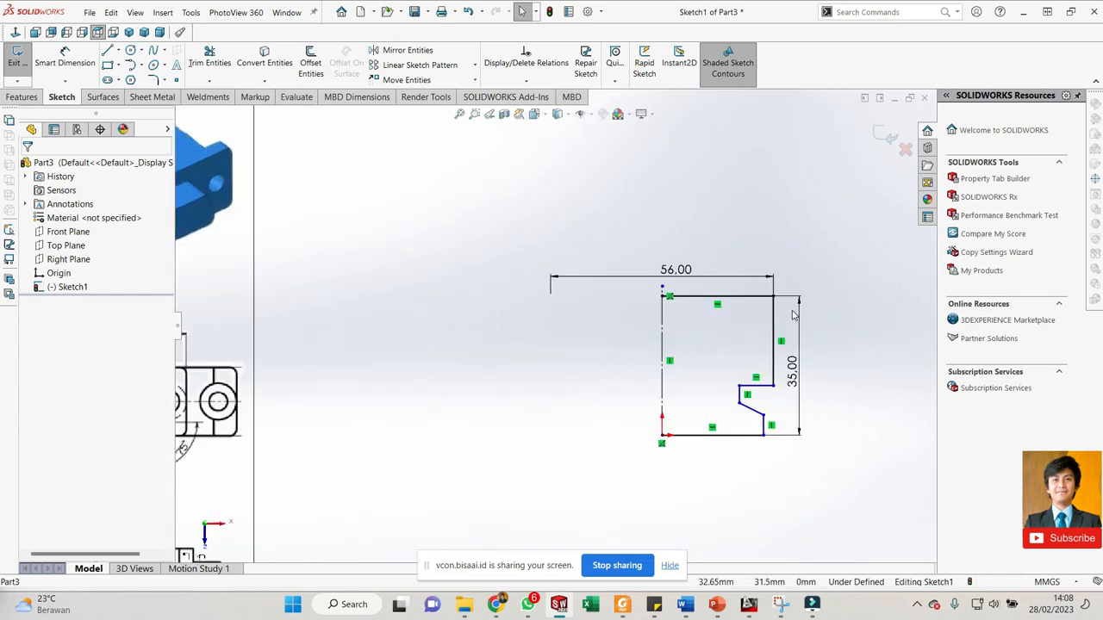
key("d")
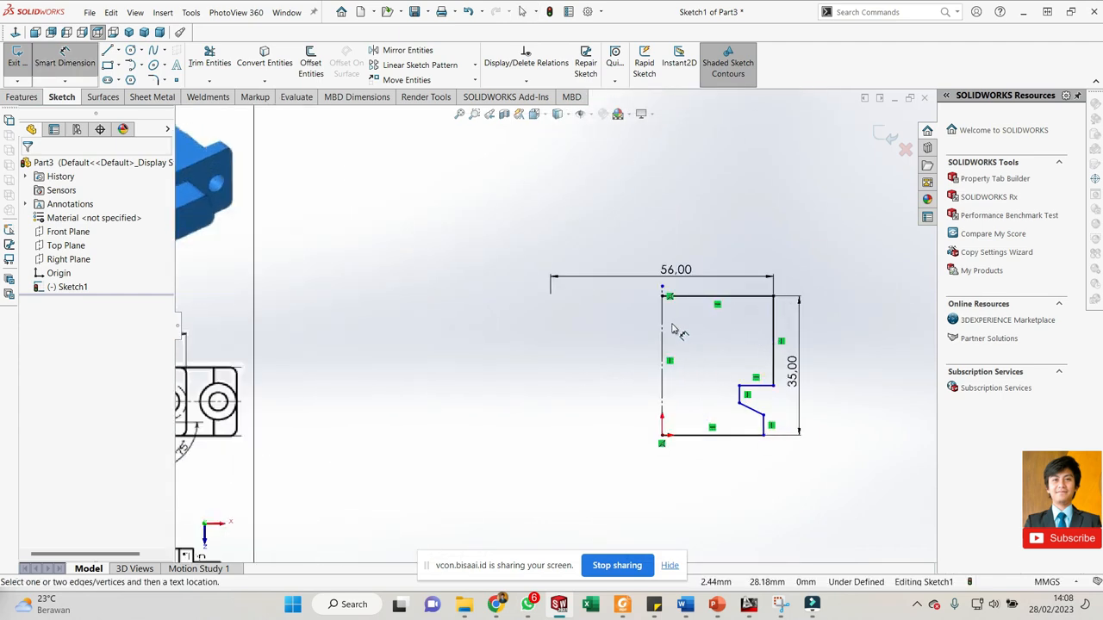
scroll(674, 330, "up", 5)
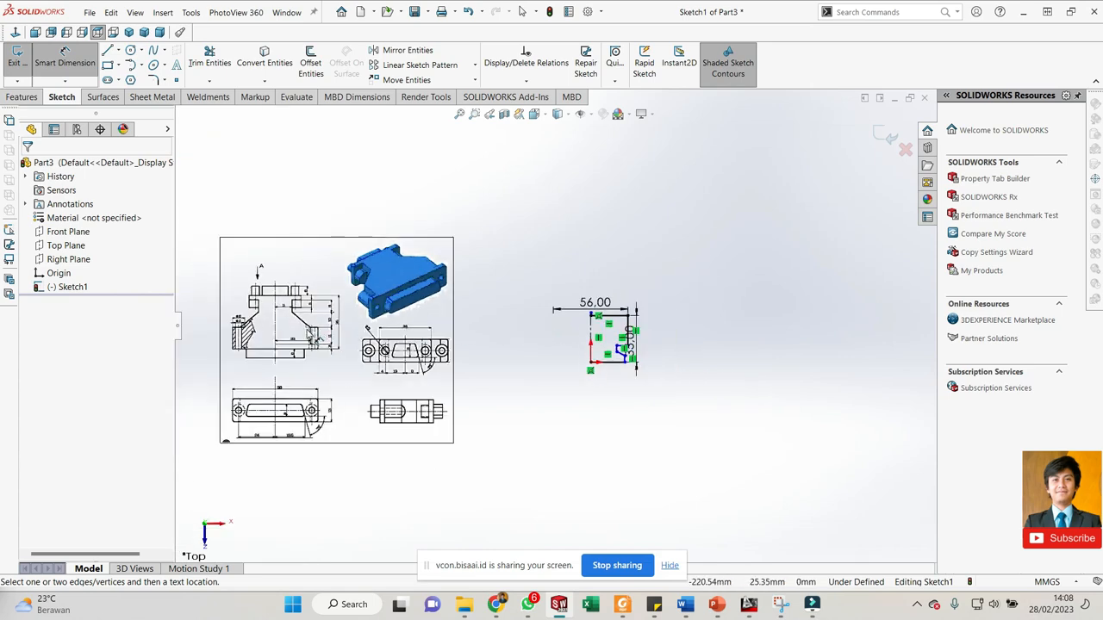
scroll(309, 334, "down", 2)
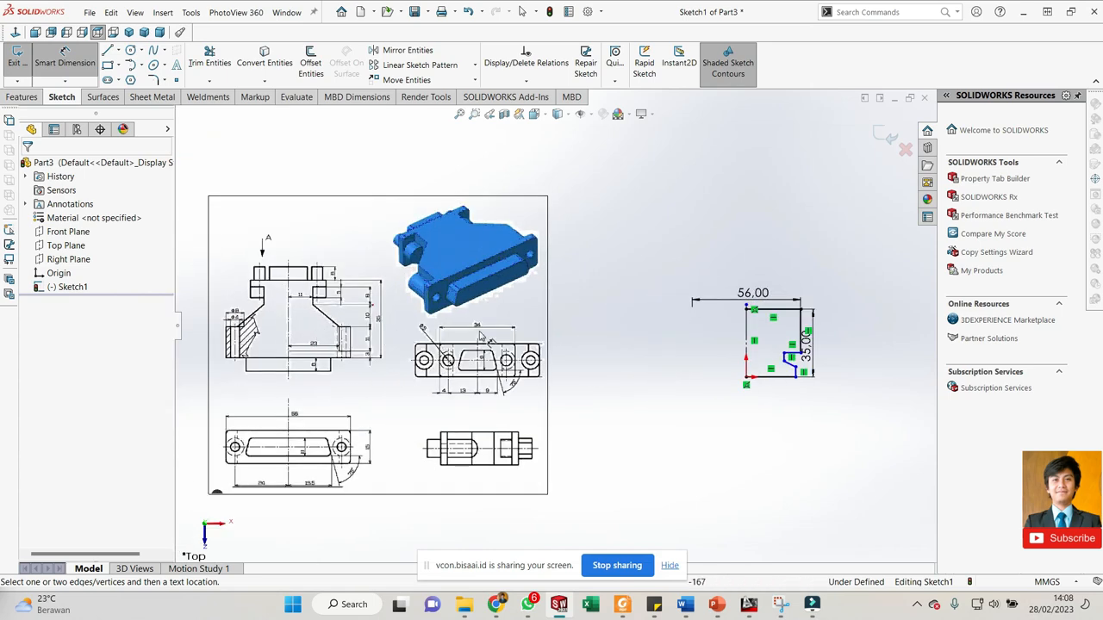
scroll(802, 340, "down", 2)
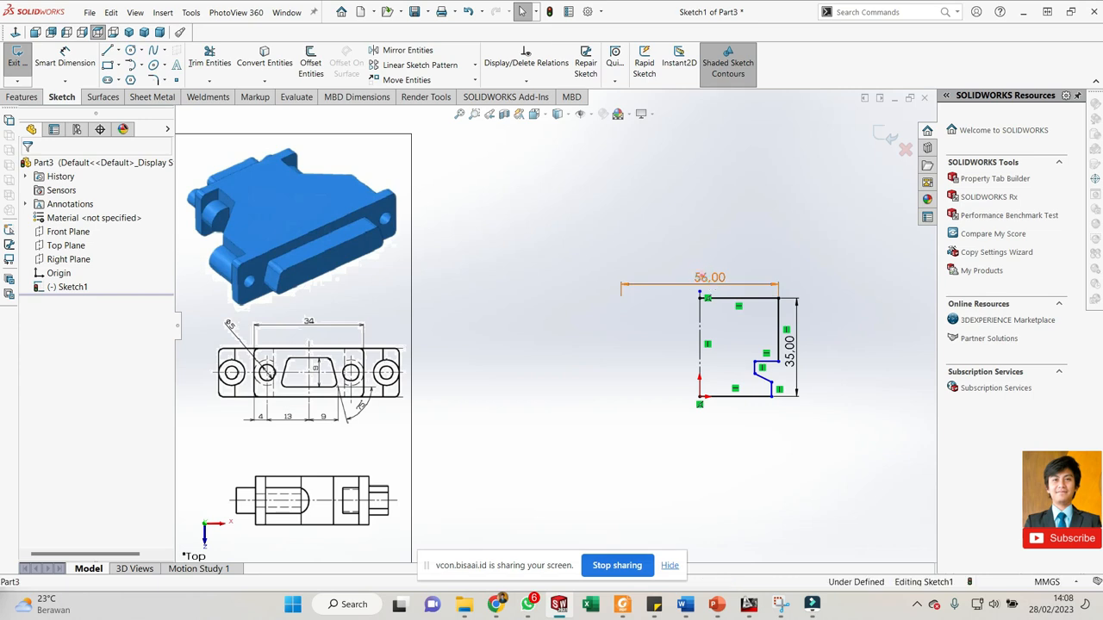
- Set the width dimension above the profile's top edge to 34 mm
double_click(702, 281)
type("35")
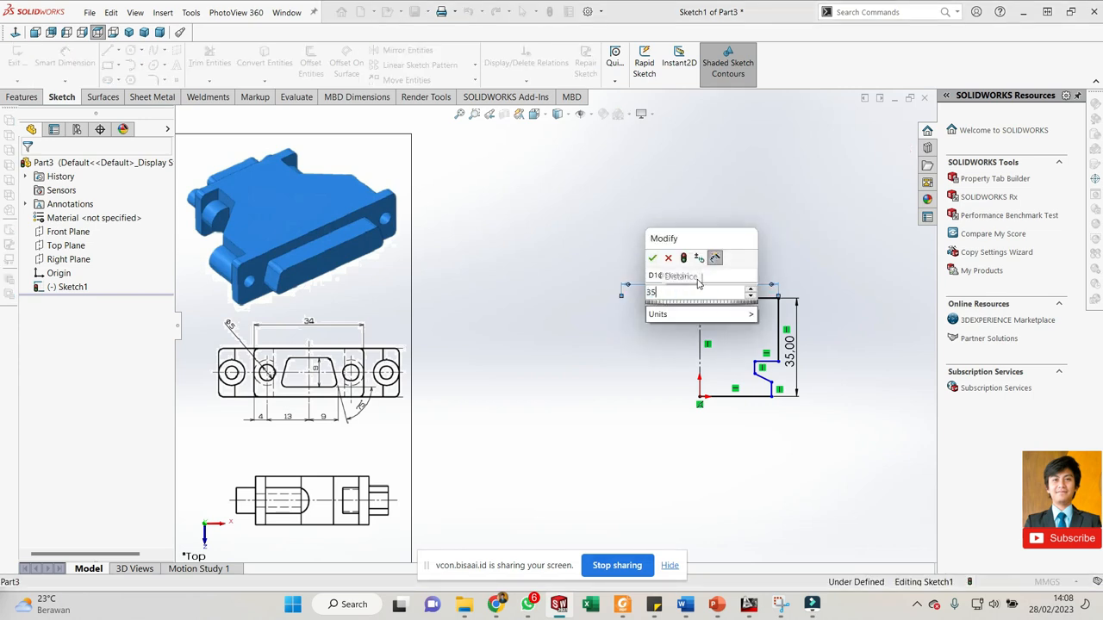
key("Escape")
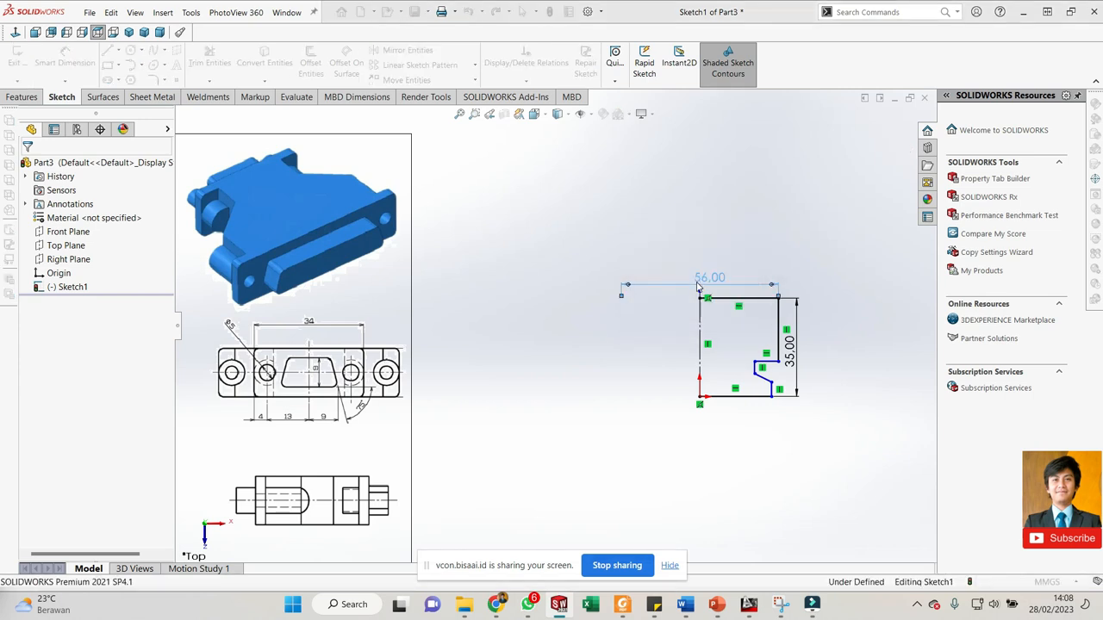
scroll(735, 374, "down", 3)
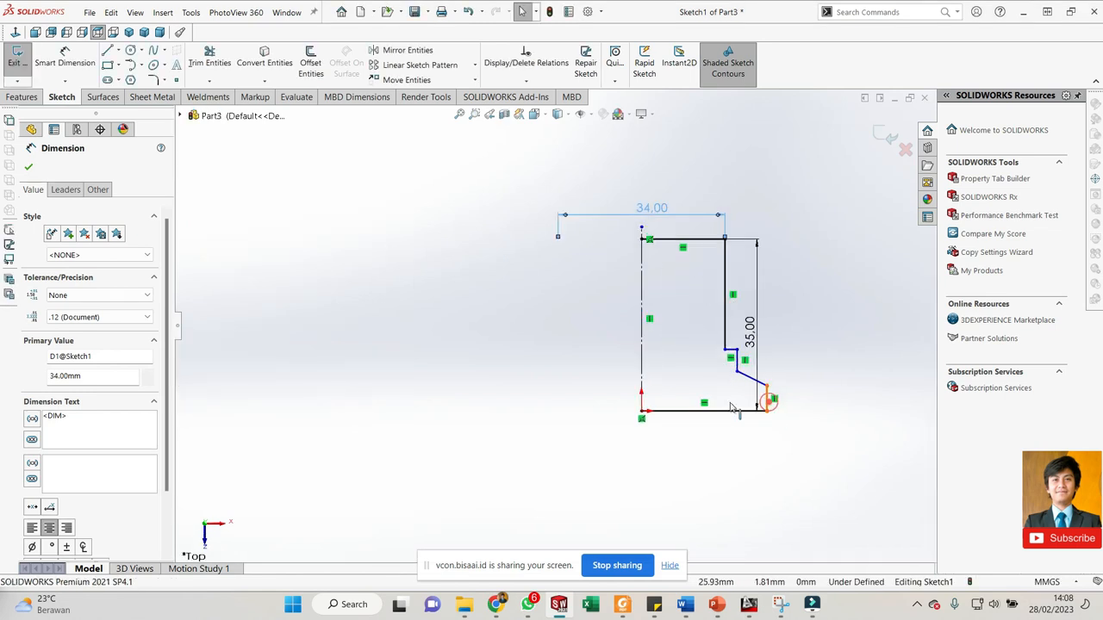
left_click(642, 389)
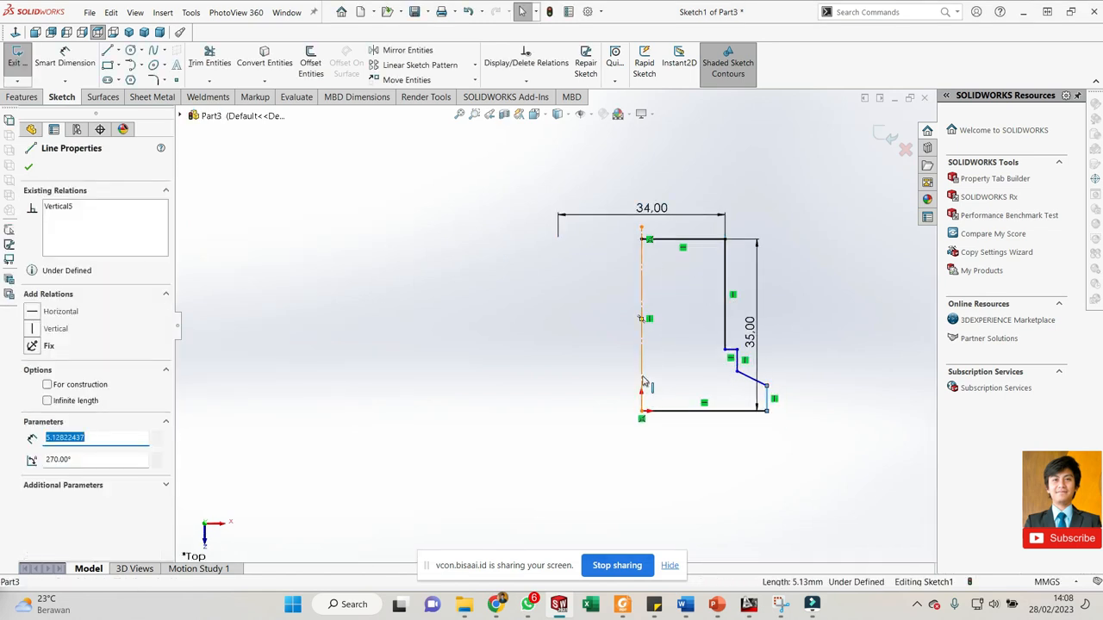
left_click(643, 377, "ctrl")
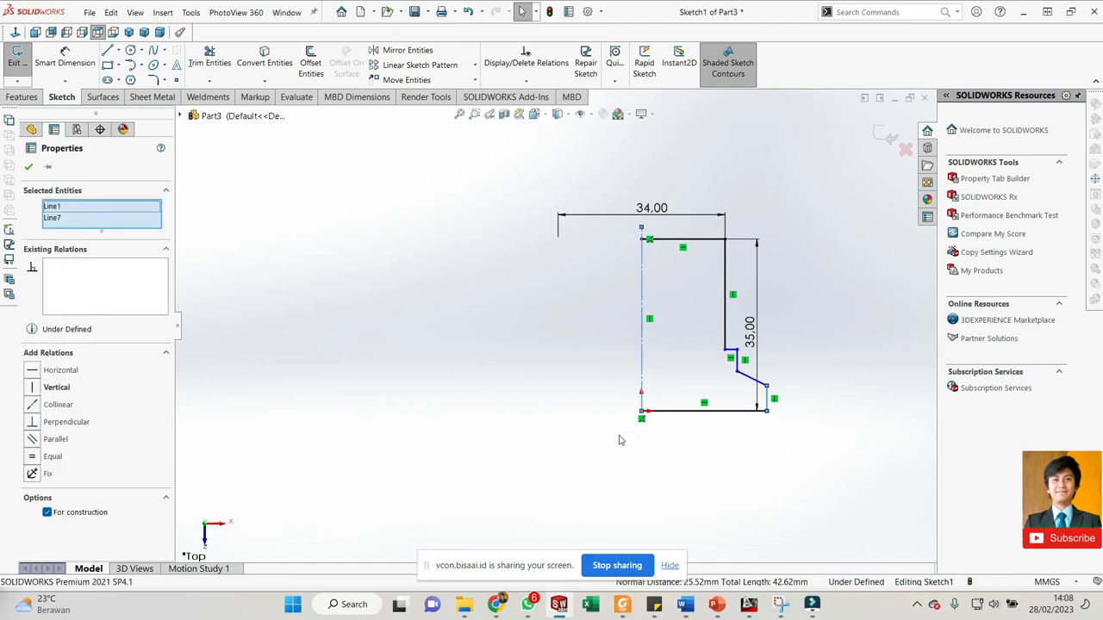
left_click(294, 293)
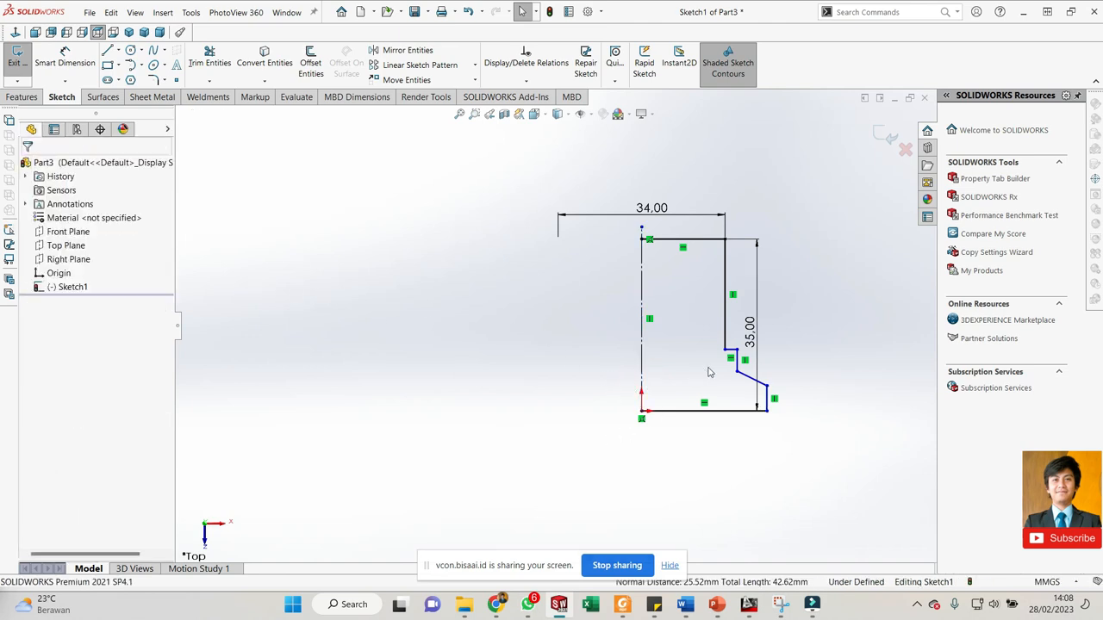
- Dimension the full base width as a doubled distance from the lowest outer vertical edge across the centreline and set it to 56 mm
key("d")
left_click(768, 402)
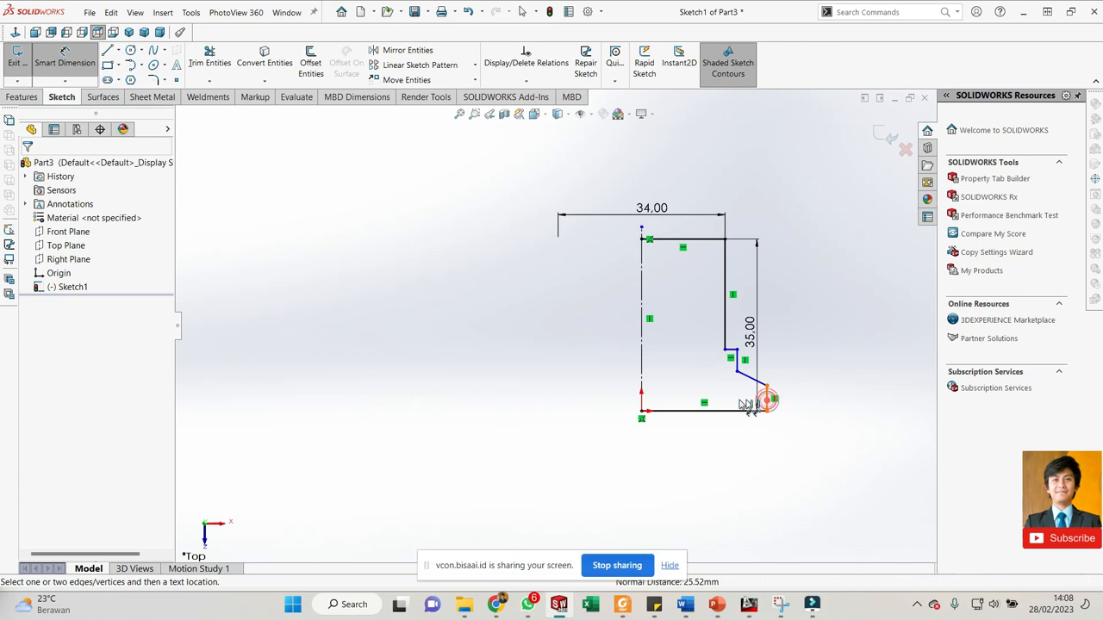
left_click(642, 377)
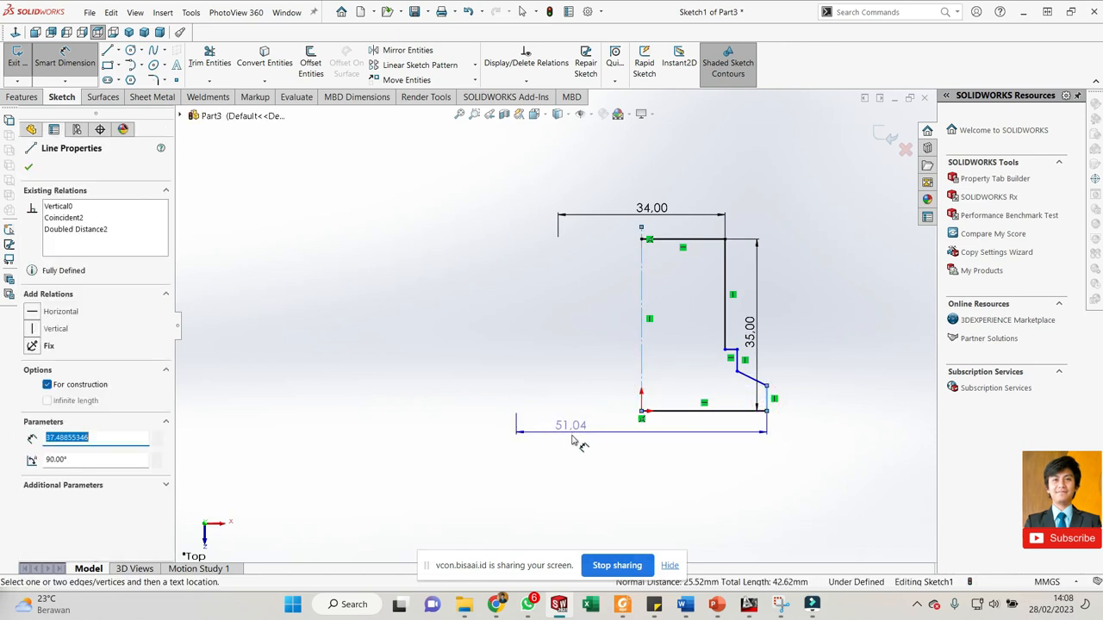
left_click(572, 440)
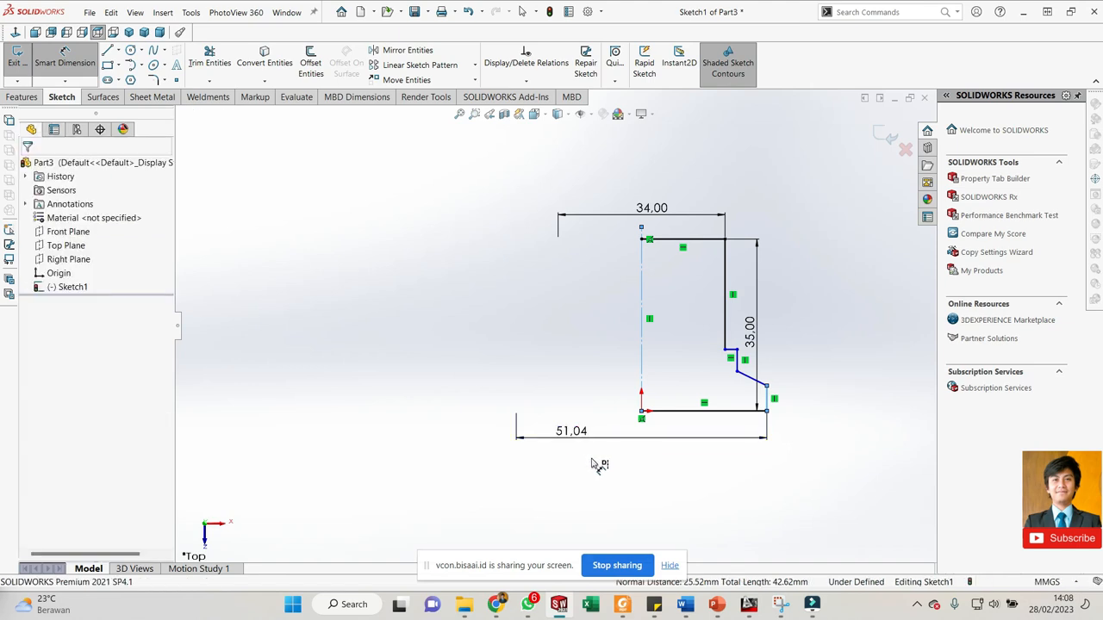
double_click(572, 432)
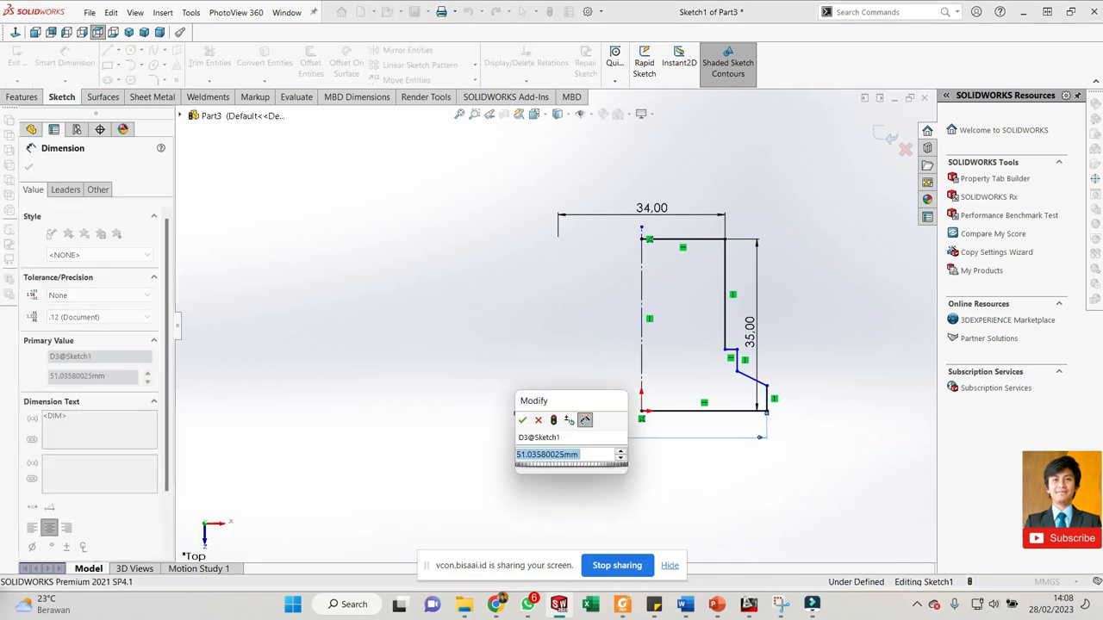
type("56")
key("Return")
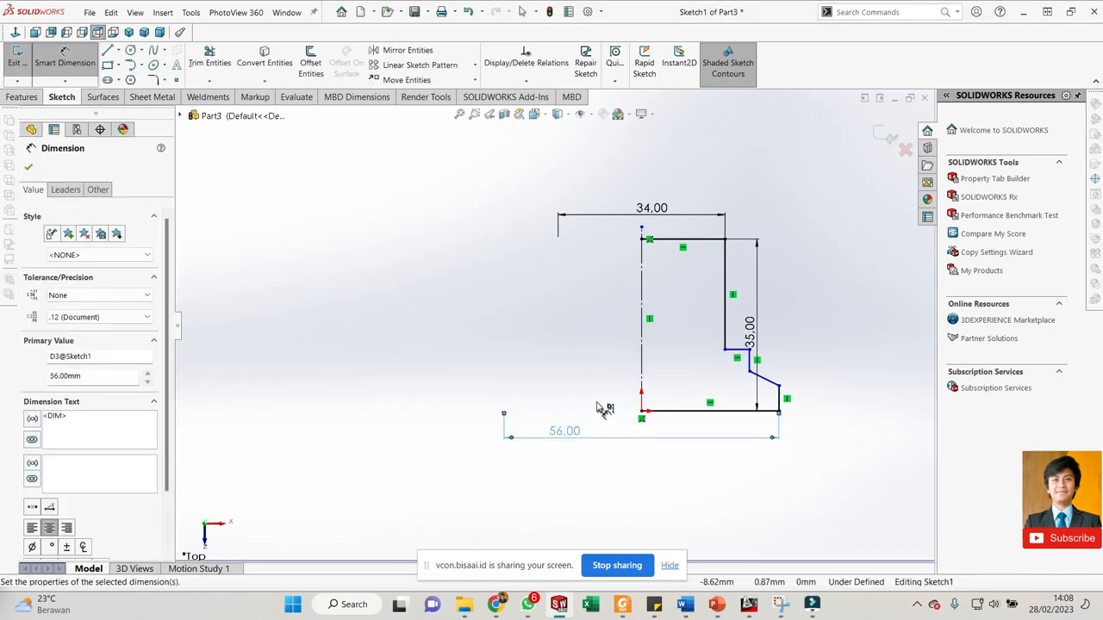
left_click(441, 346)
- Dimension the height of the short outer vertical edge at the base and set it to 3 mm
scroll(386, 345, "up", 5)
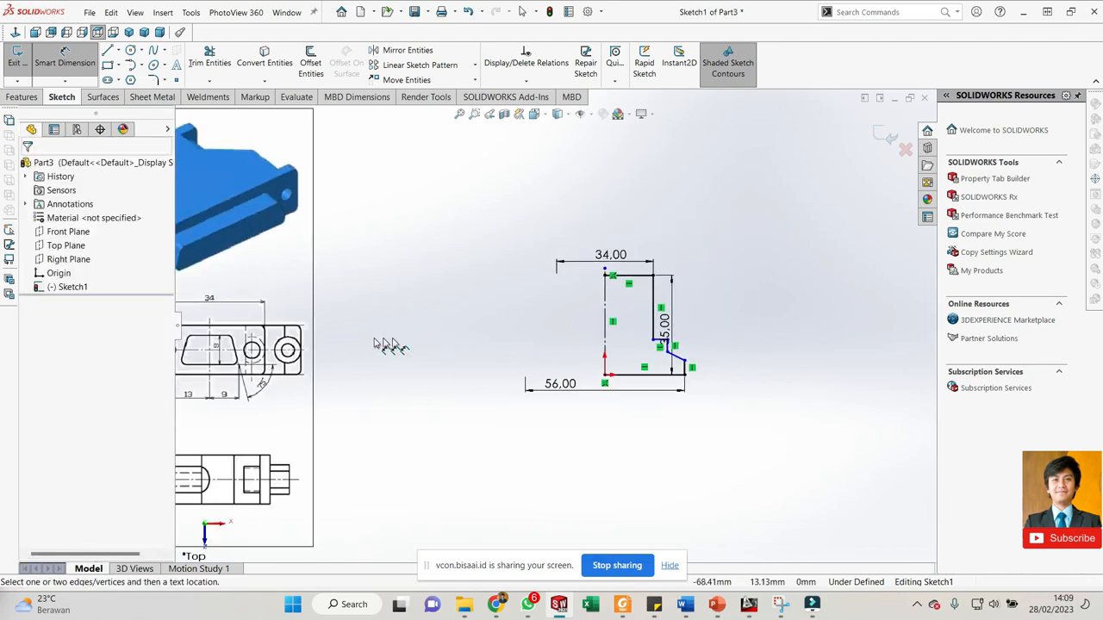
scroll(328, 262, "down", 5)
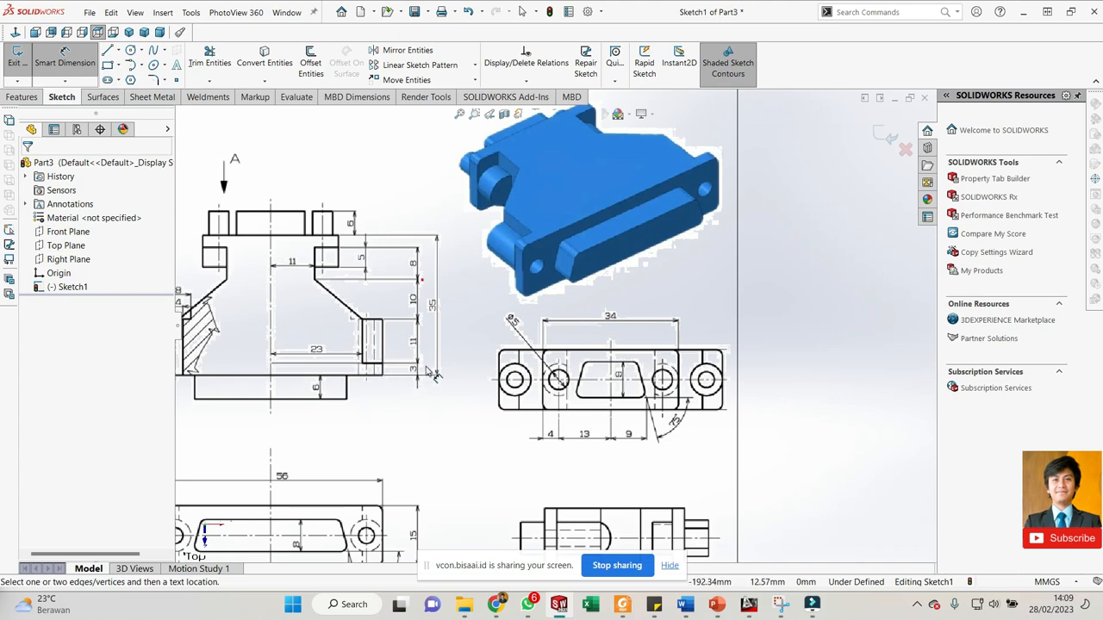
scroll(606, 361, "up", 4)
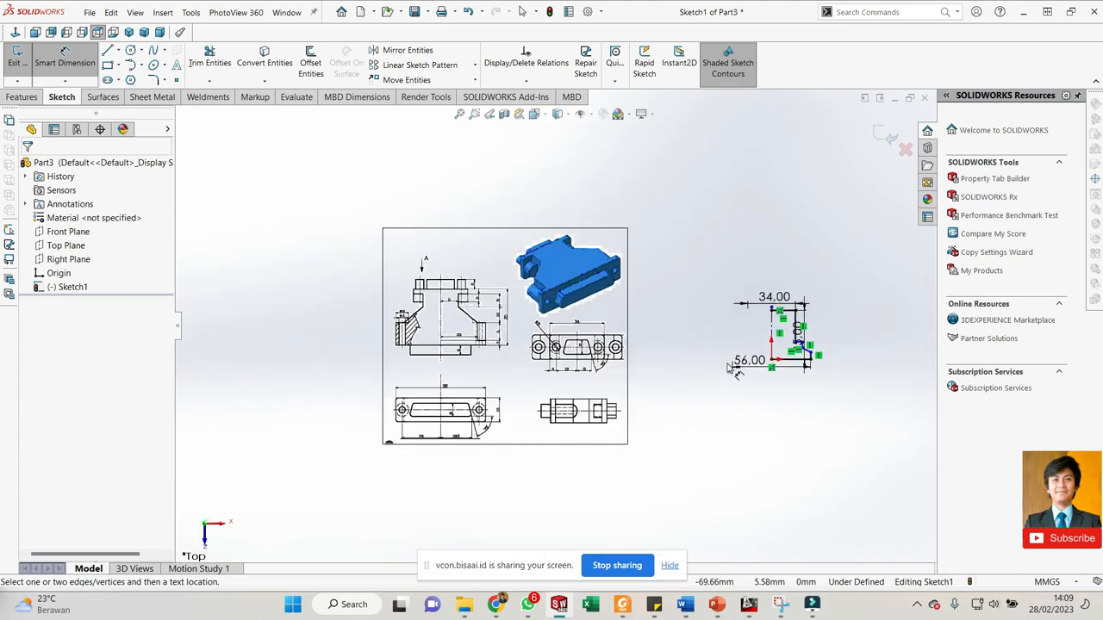
scroll(732, 369, "down", 3)
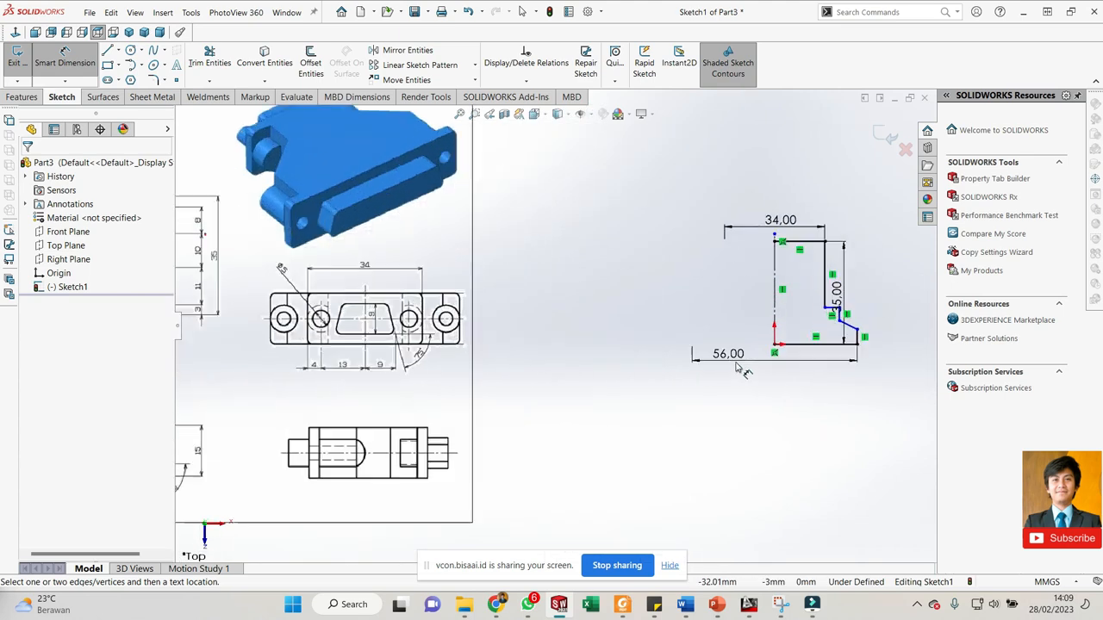
left_click(860, 339)
left_click(896, 342)
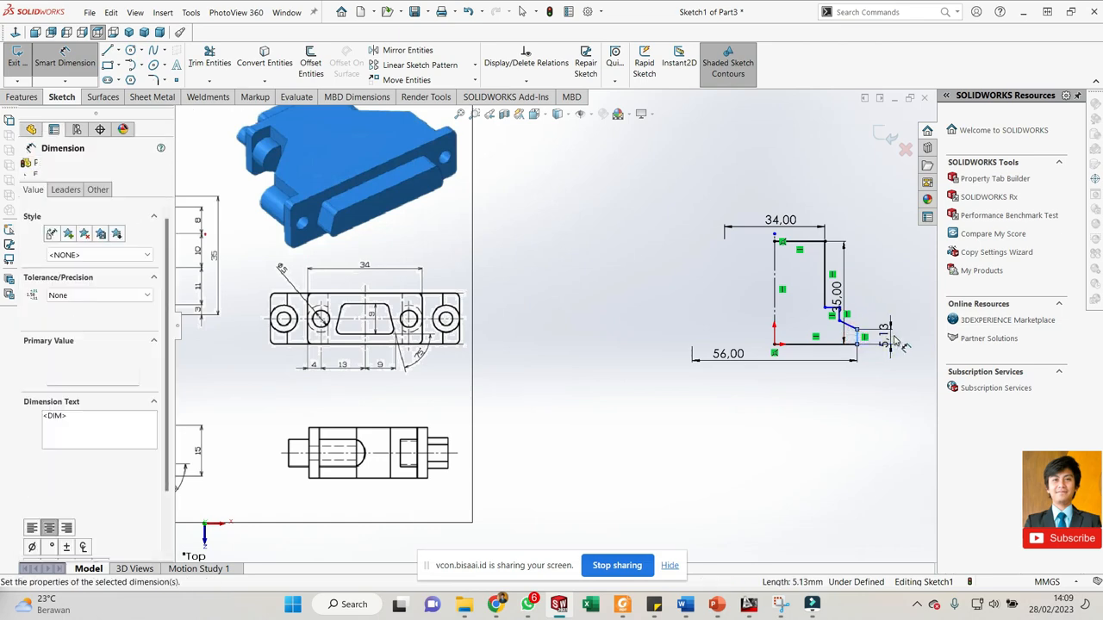
key("Return")
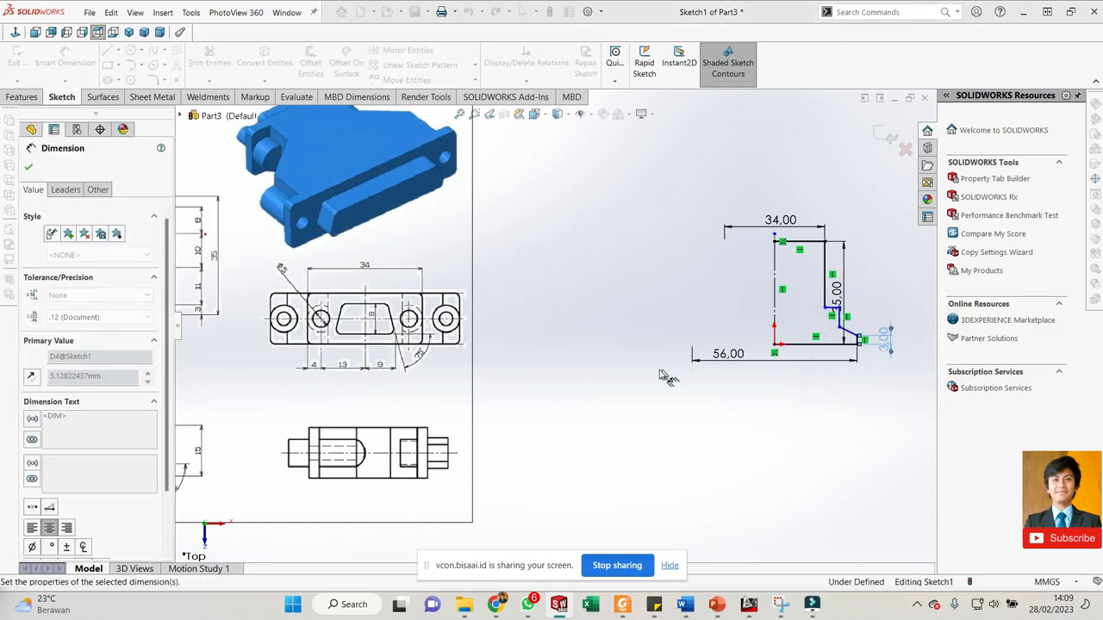
- Move the slanted line's inner end down until it is level with the top of the 3 mm outer edge
scroll(592, 358, "up", 1)
scroll(308, 306, "up", 2)
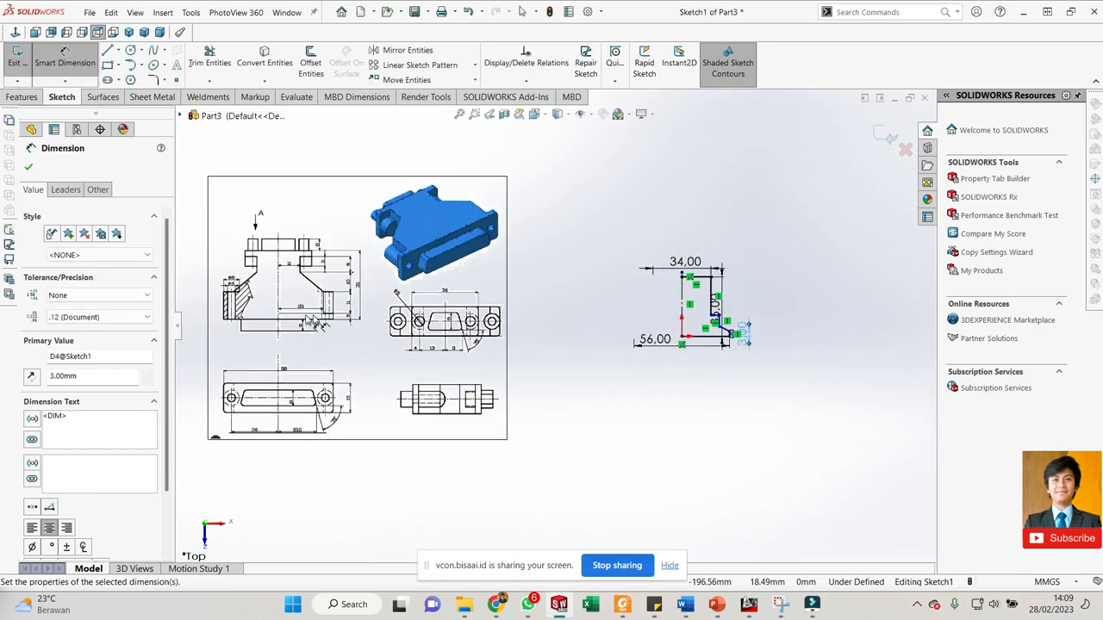
scroll(297, 310, "down", 3)
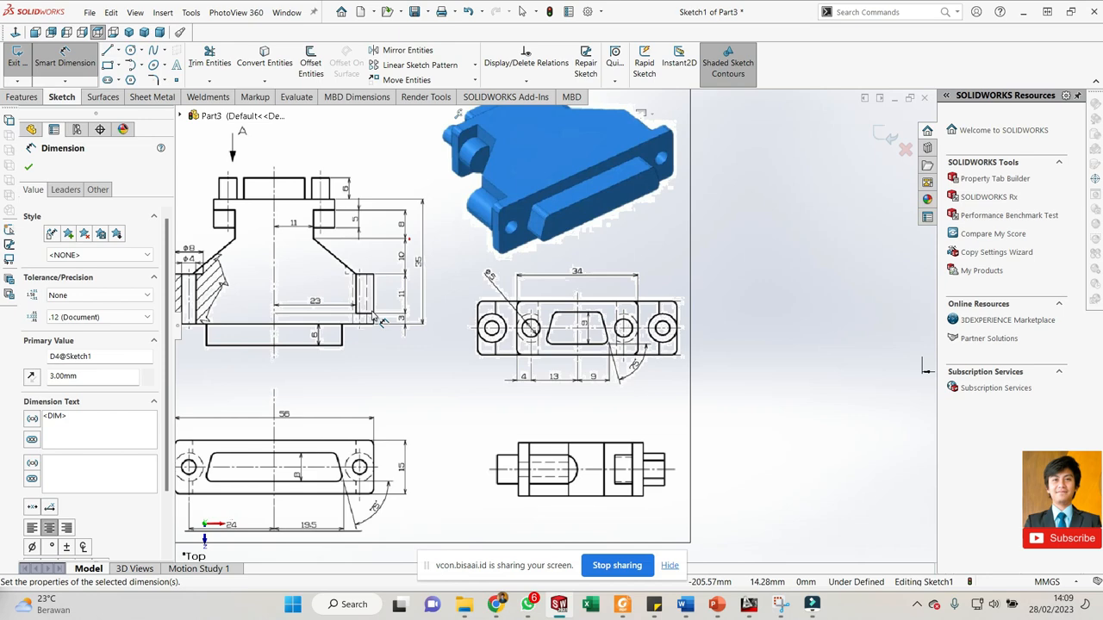
scroll(683, 348, "up", 2)
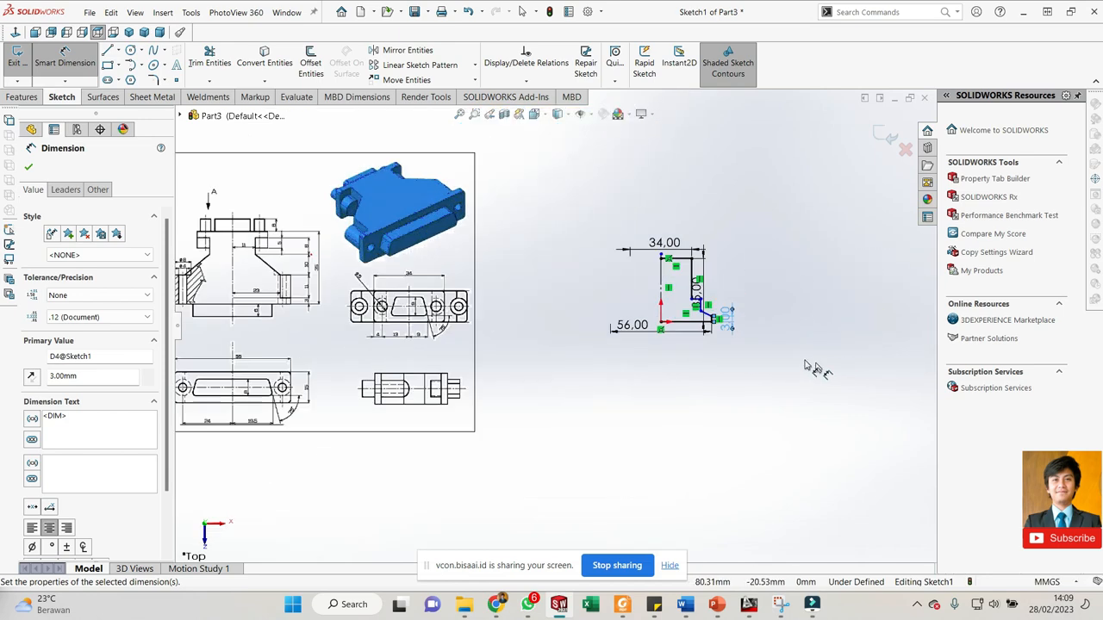
scroll(690, 319, "down", 3)
key("Escape")
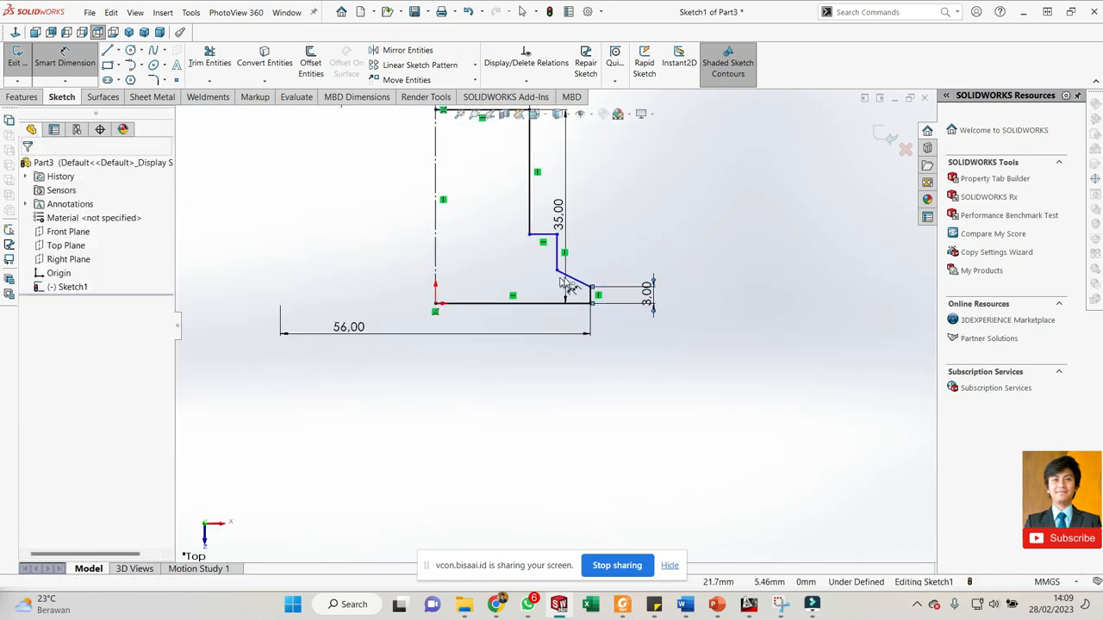
left_click(573, 279)
scroll(568, 286, "down", 2)
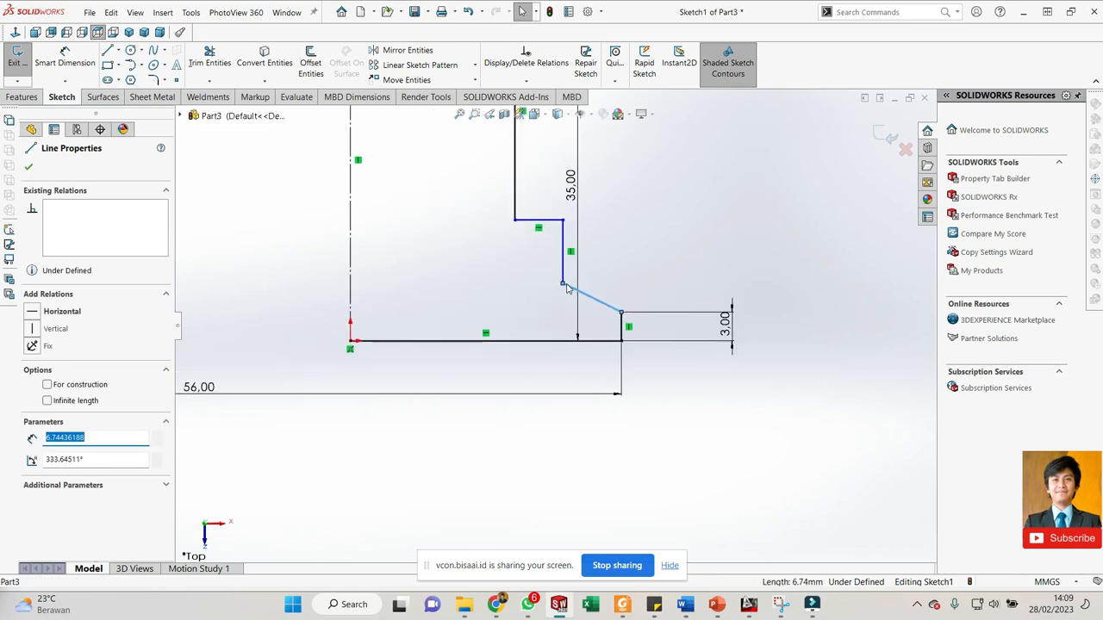
left_click_drag(563, 285, 558, 312)
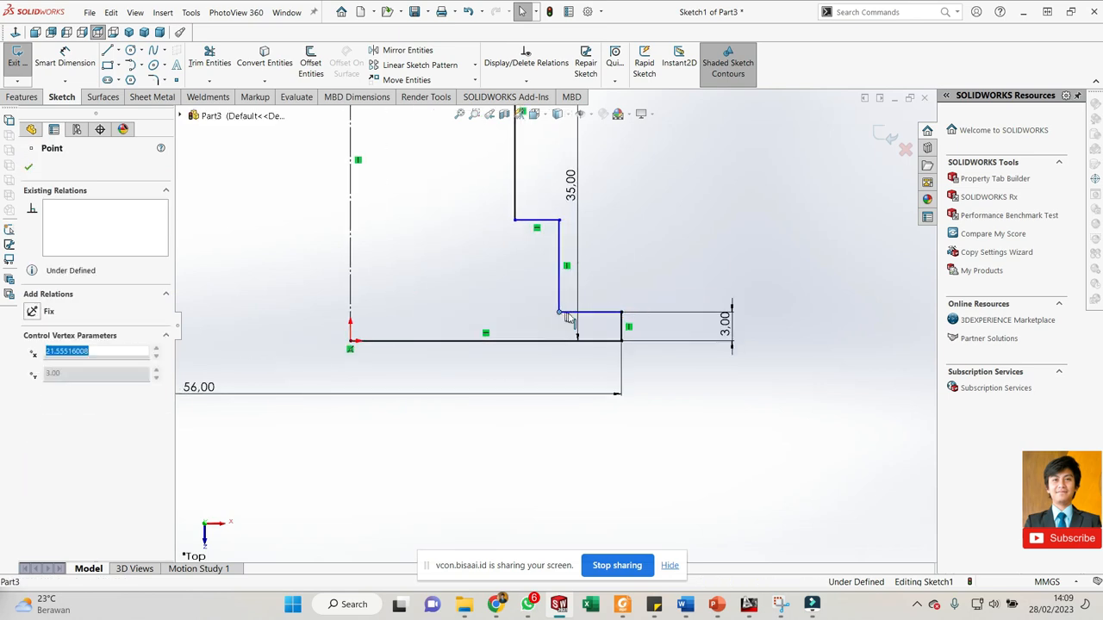
left_click(465, 284)
- Dimension the distance from the centreline to the vertical edge above the base flange and set it to 23 mm
key("d")
left_click(558, 274)
left_click(346, 274)
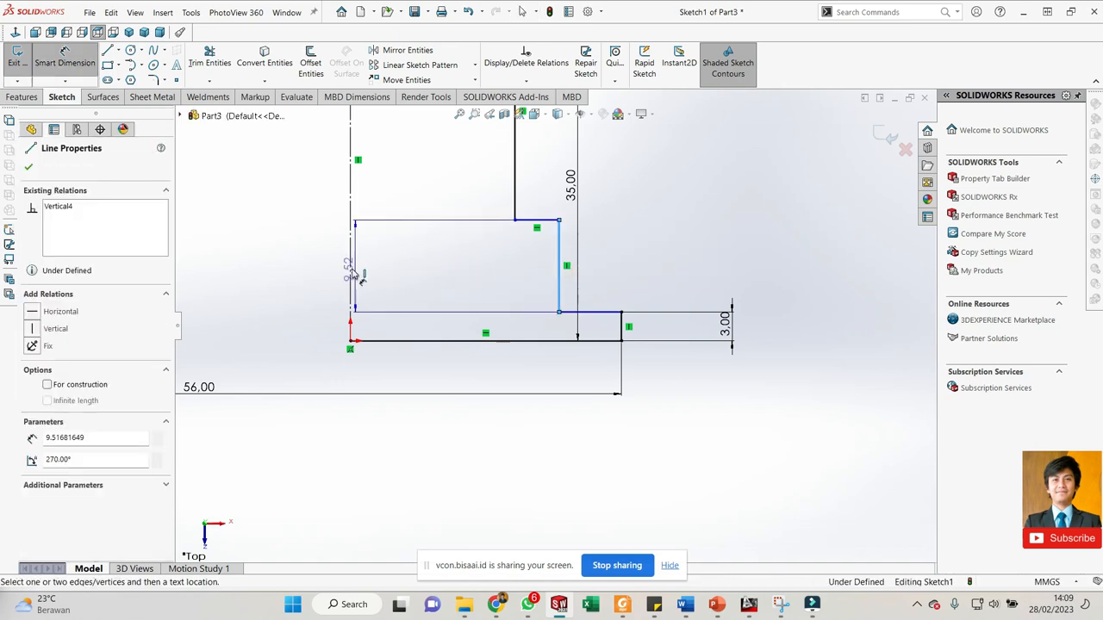
left_click(418, 274)
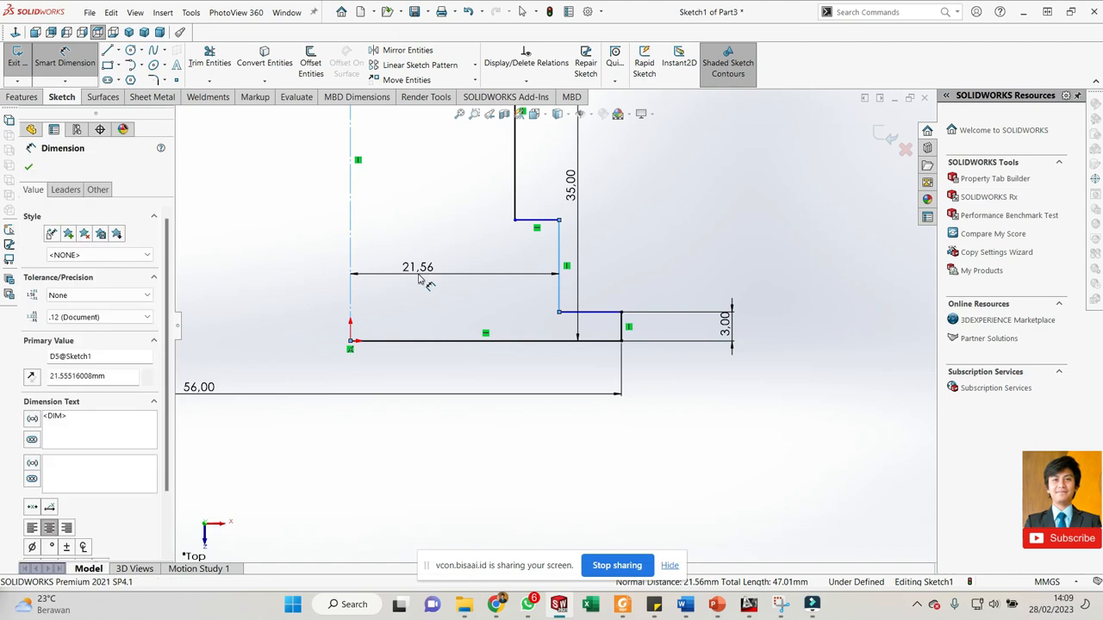
type("22")
key("Return")
left_click(483, 299)
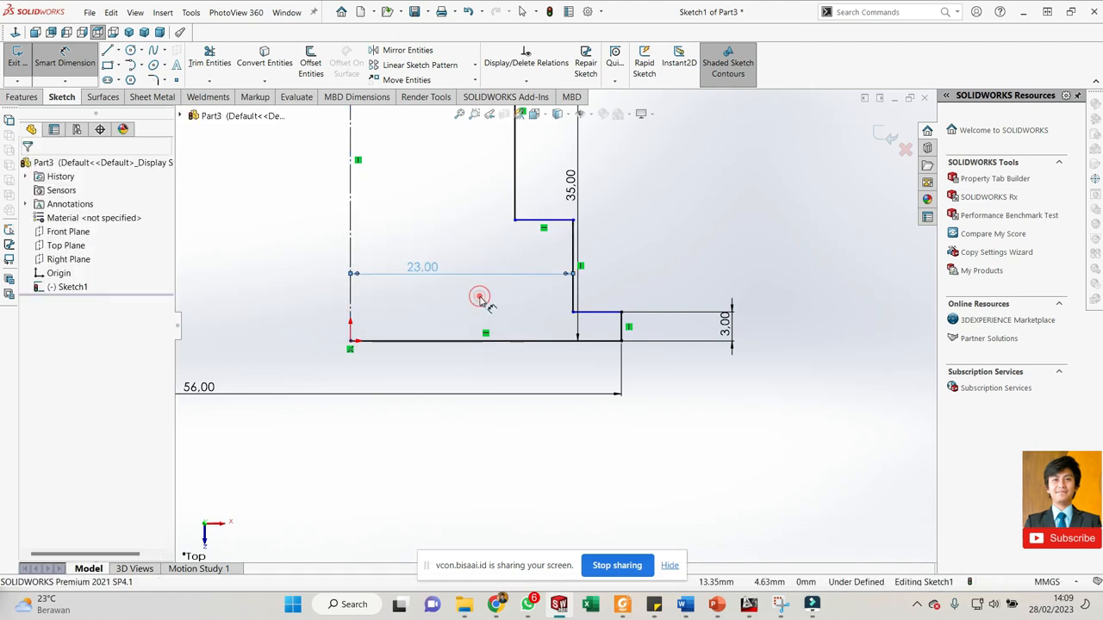
- Add a horizontal relation to the short line on top of the base flange
left_click(595, 312)
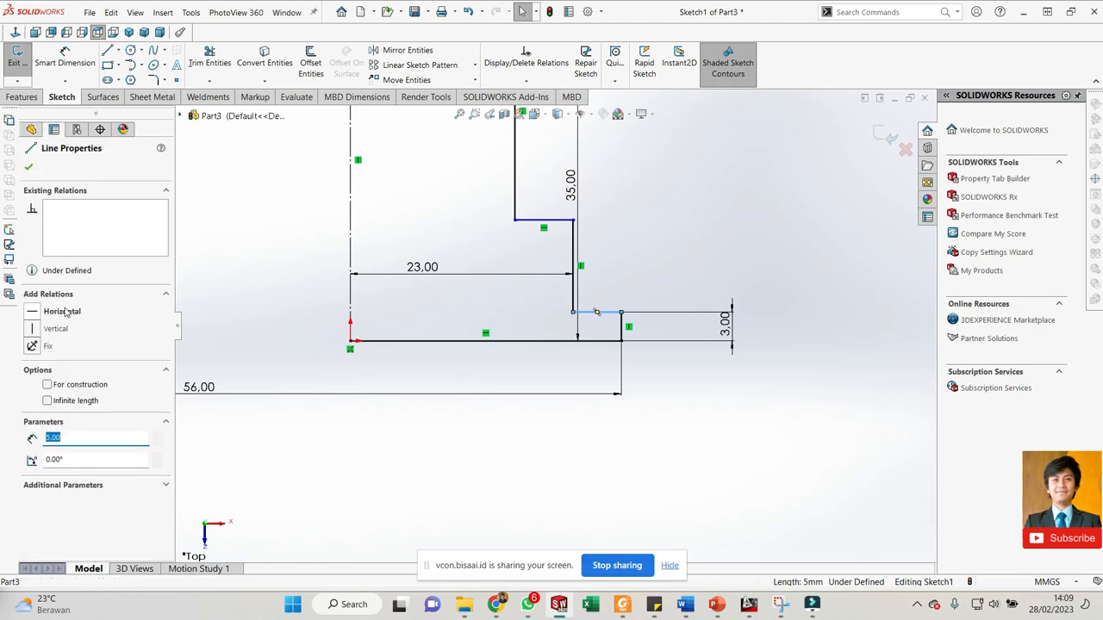
left_click(33, 313)
left_click(482, 313)
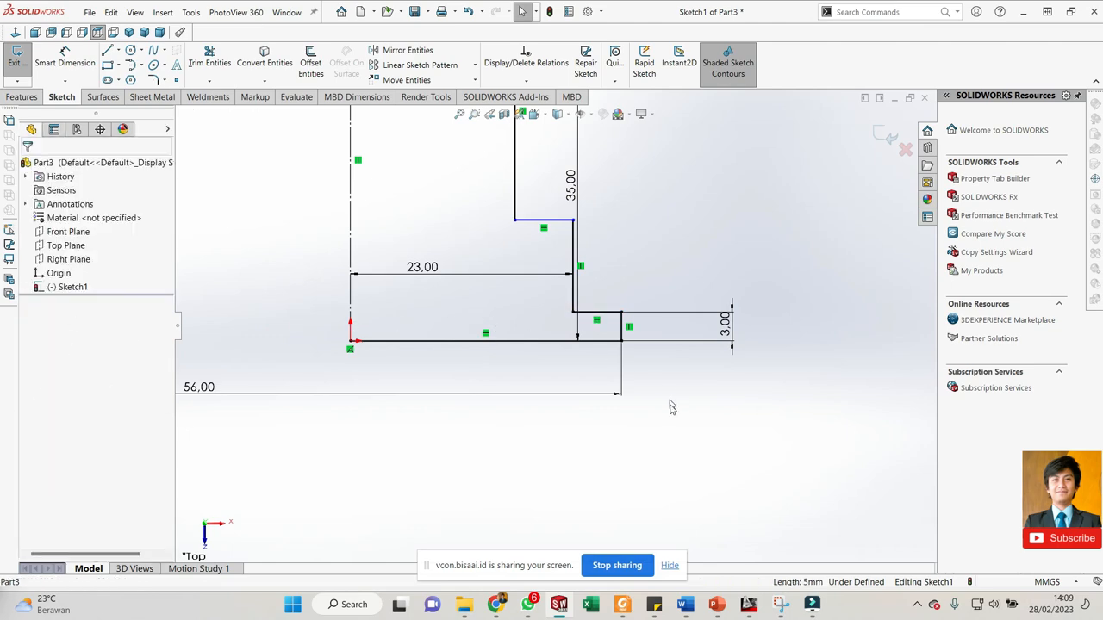
- Delete the upper step line's horizontal relation and raise its inner end to about 24.3 mm above the base, forming a sloped shoulder
scroll(525, 327, "up", 8)
scroll(380, 334, "down", 3)
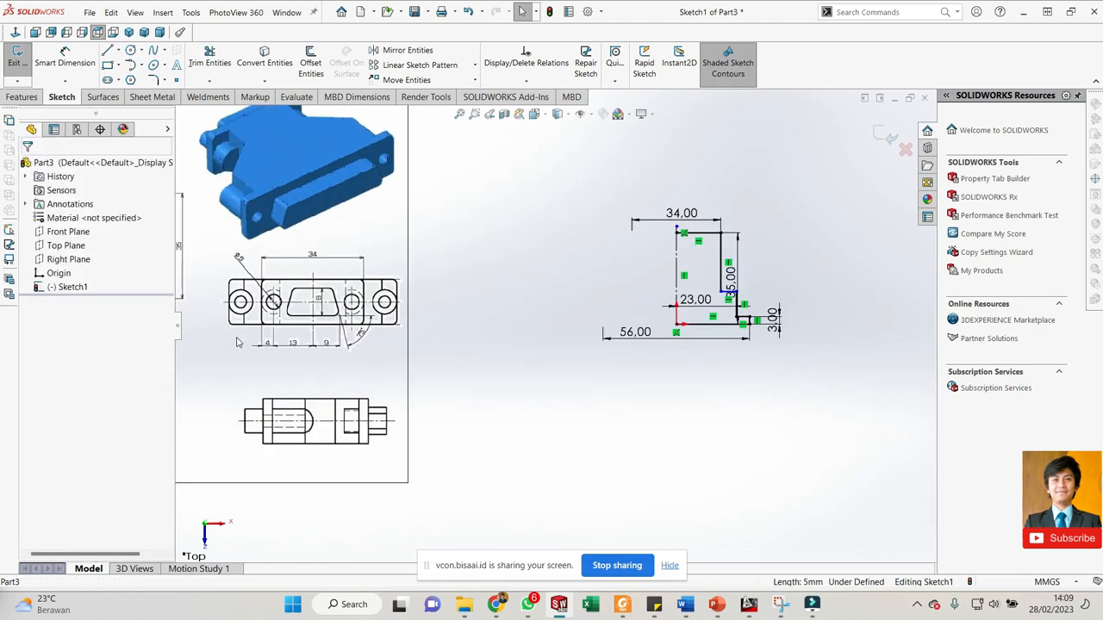
scroll(457, 285, "down", 2)
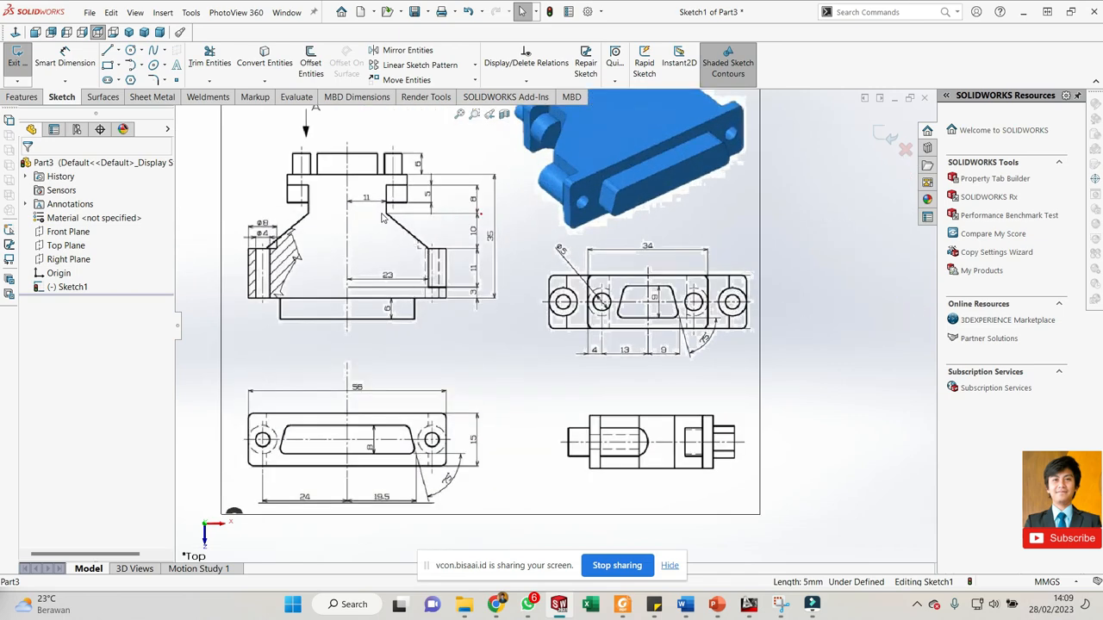
scroll(884, 331, "up", 3)
scroll(689, 302, "down", 8)
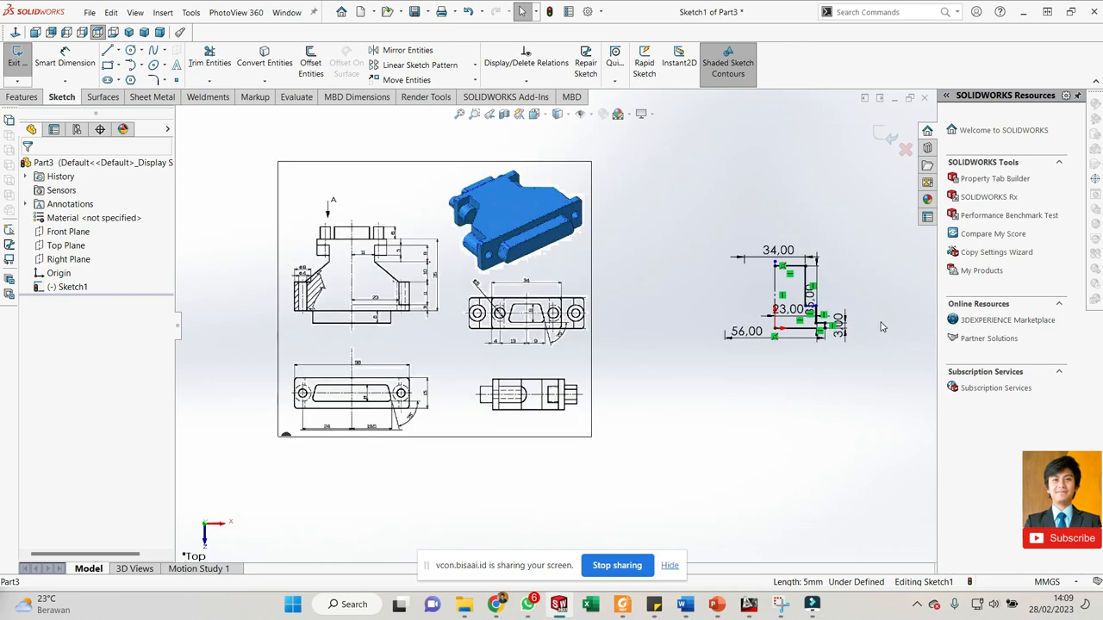
left_click_drag(628, 306, 654, 293)
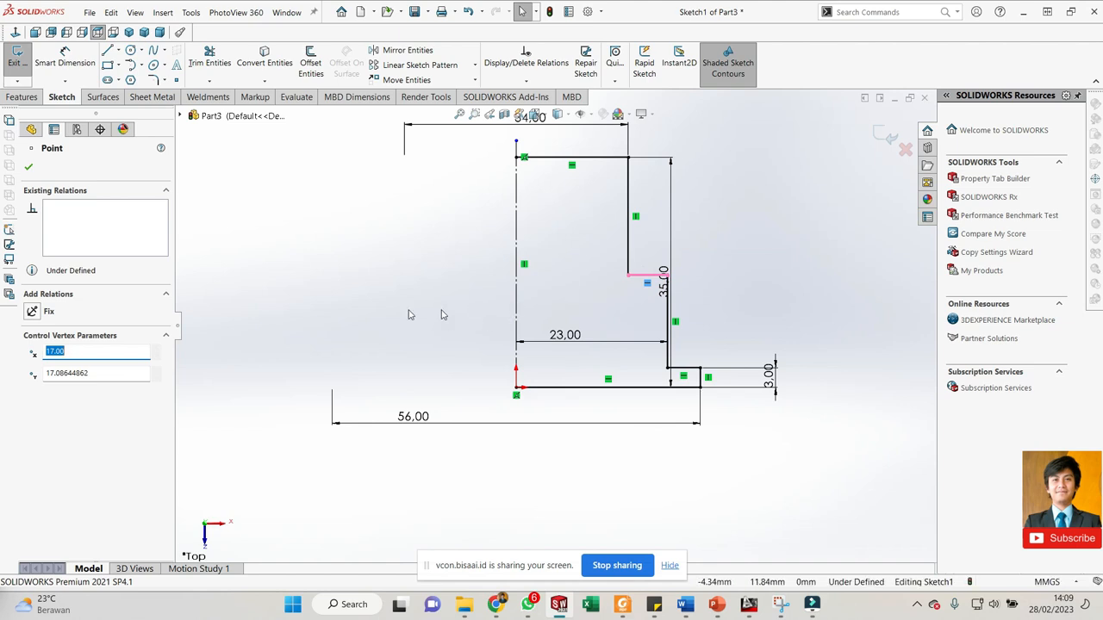
left_click(487, 261)
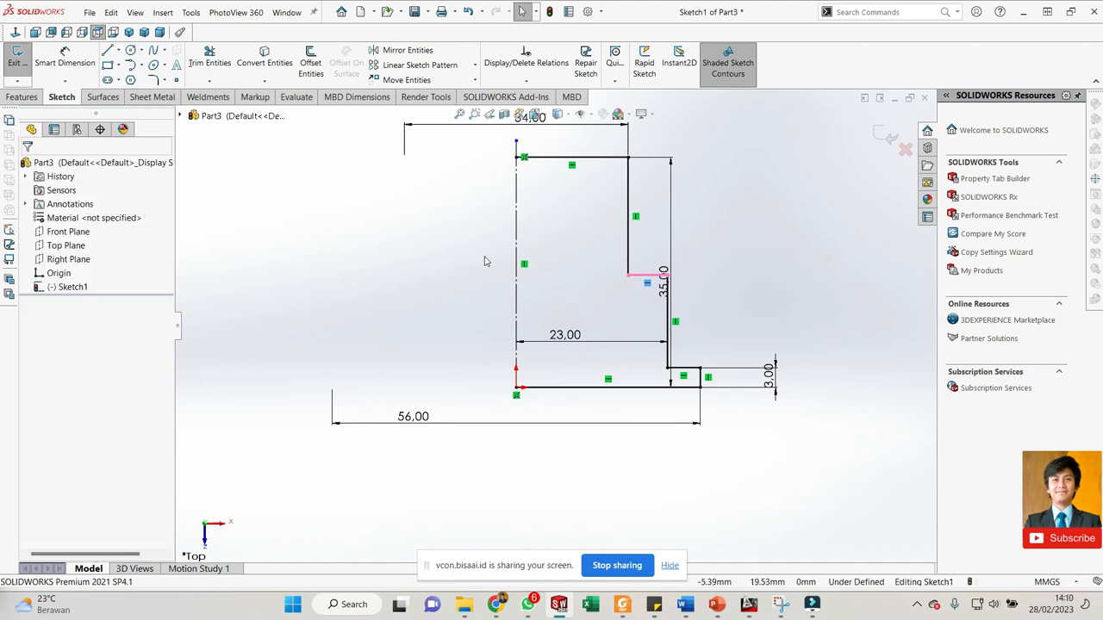
scroll(617, 288, "down", 3)
left_click(708, 298)
key("Delete")
left_click_drag(675, 293, 666, 214)
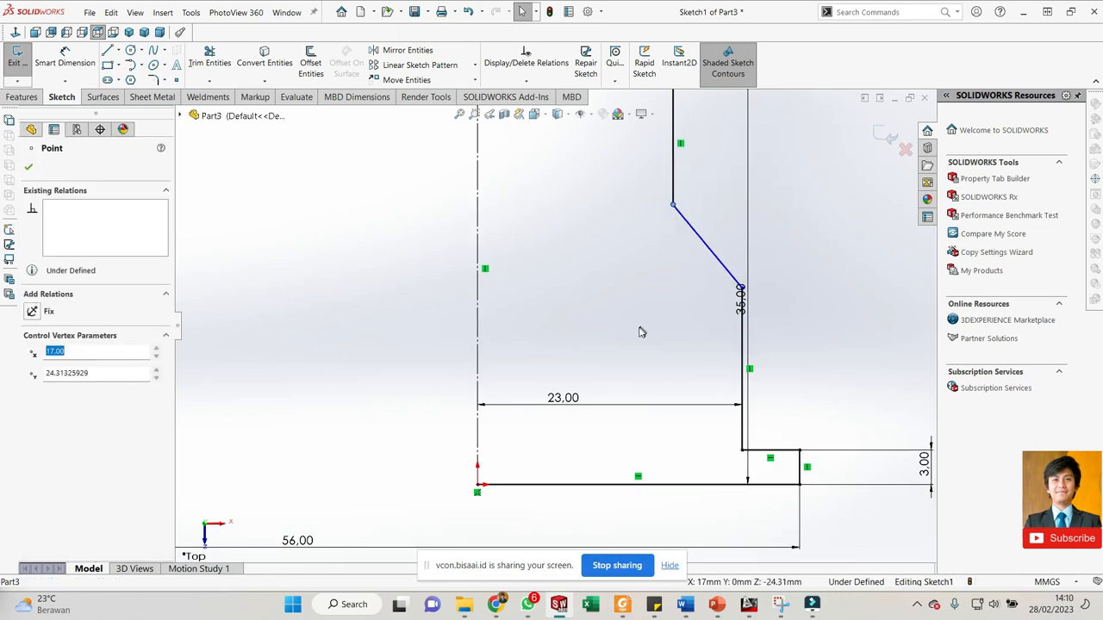
- Examine the neck, shoulder and upper flange dimensions in the reference drawing's front view
scroll(556, 325, "up", 8)
scroll(293, 310, "down", 6)
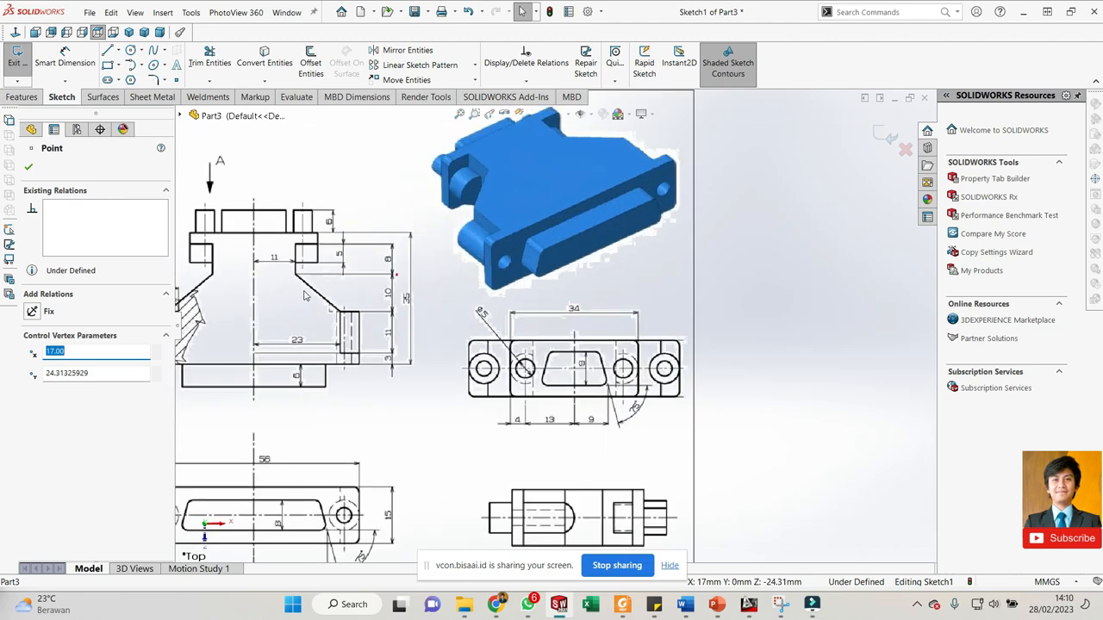
scroll(304, 296, "up", 1)
scroll(349, 299, "down", 1)
scroll(481, 298, "up", 2)
scroll(892, 309, "up", 2)
scroll(840, 325, "down", 3)
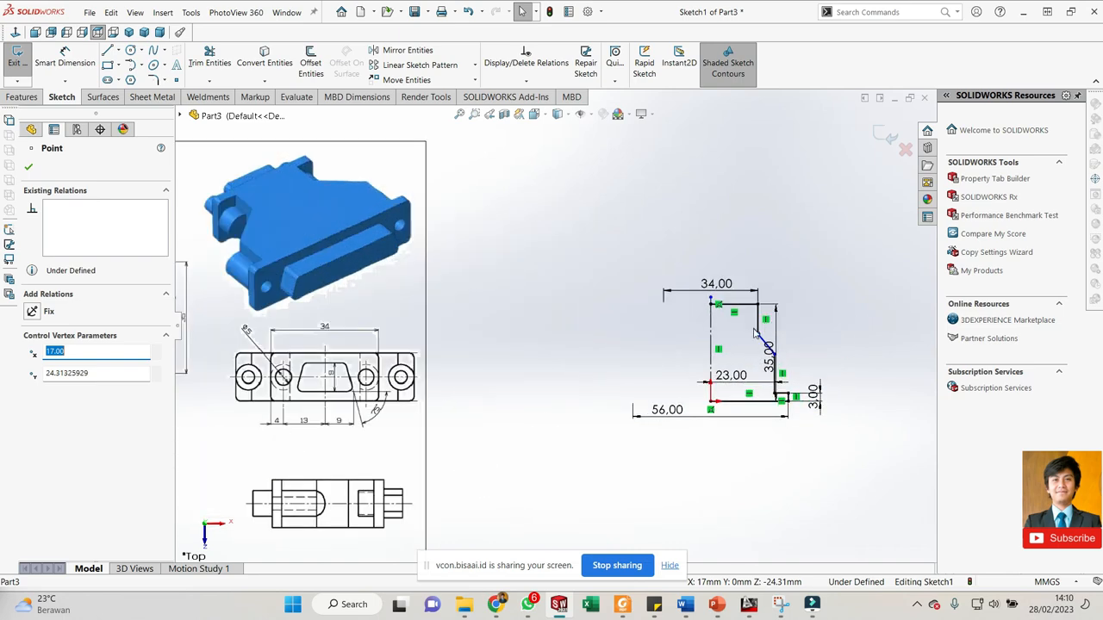
scroll(750, 321, "down", 2)
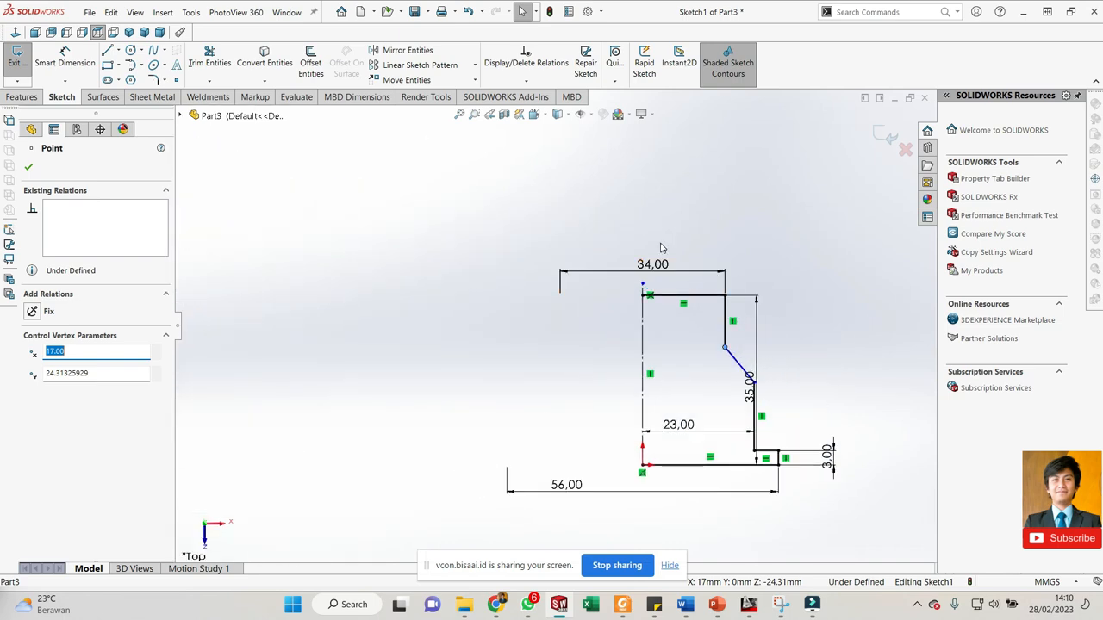
- Sketch a horizontal line about 4 mm inward from the upper vertical edge, followed by a vertical line about 6 mm down
left_click(108, 50)
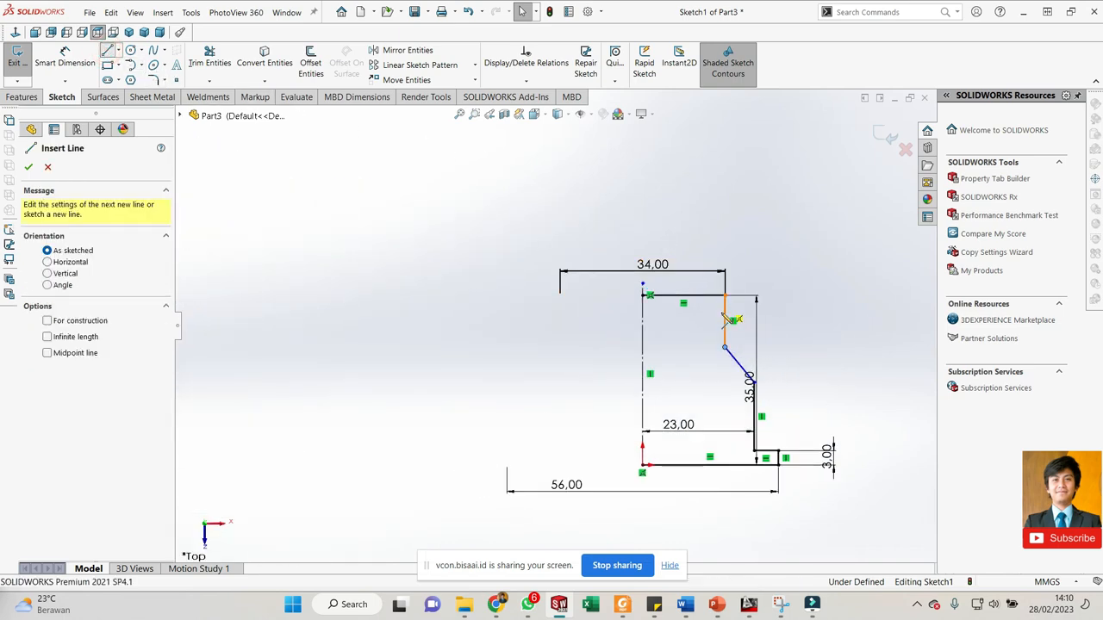
scroll(715, 328, "down", 2)
left_click(697, 324)
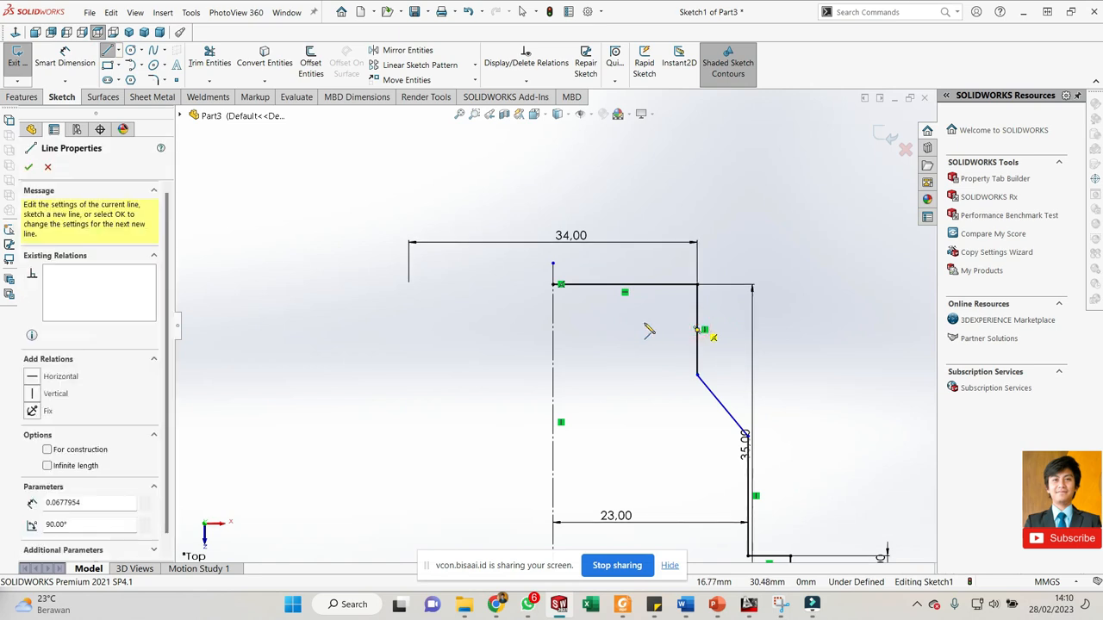
left_click(661, 323)
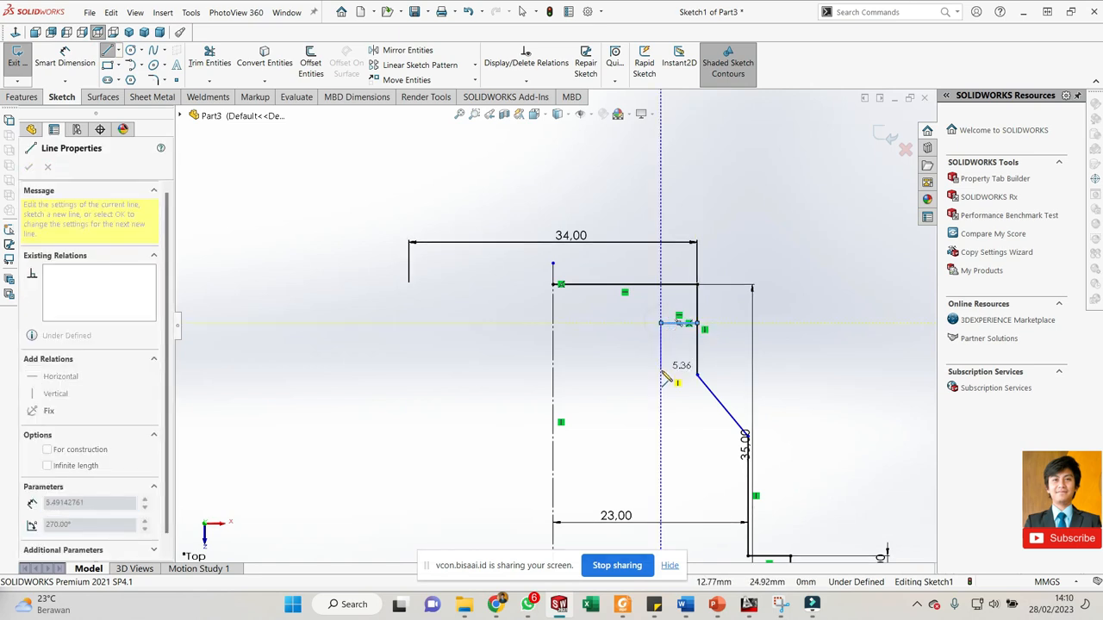
double_click(661, 375)
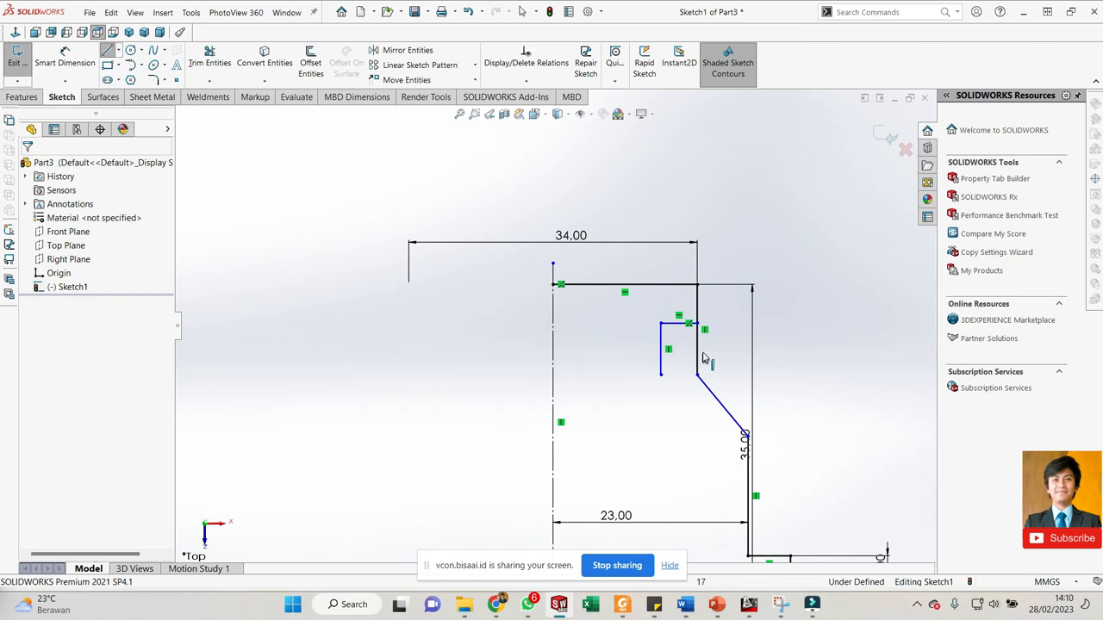
- Trim away the part of the upper outer vertical edge below the new horizontal line
key("Escape")
key("t")
left_click_drag(705, 352, 686, 355)
scroll(687, 352, "down", 3)
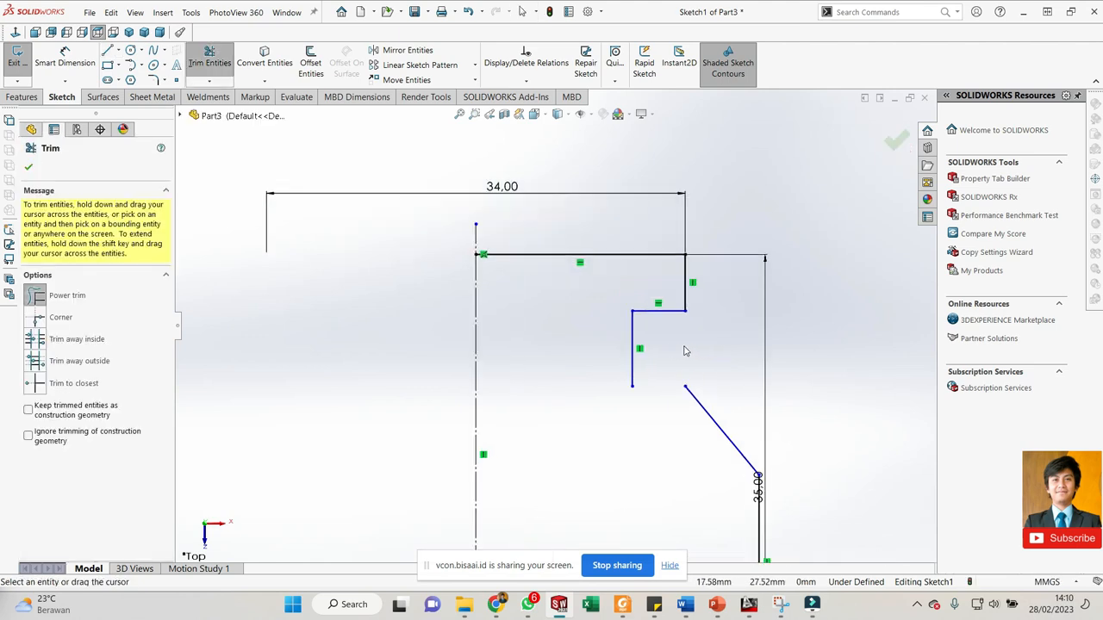
- Join the lower end of the new vertical neck line to the upper end of the slanted shoulder line
left_click(675, 393)
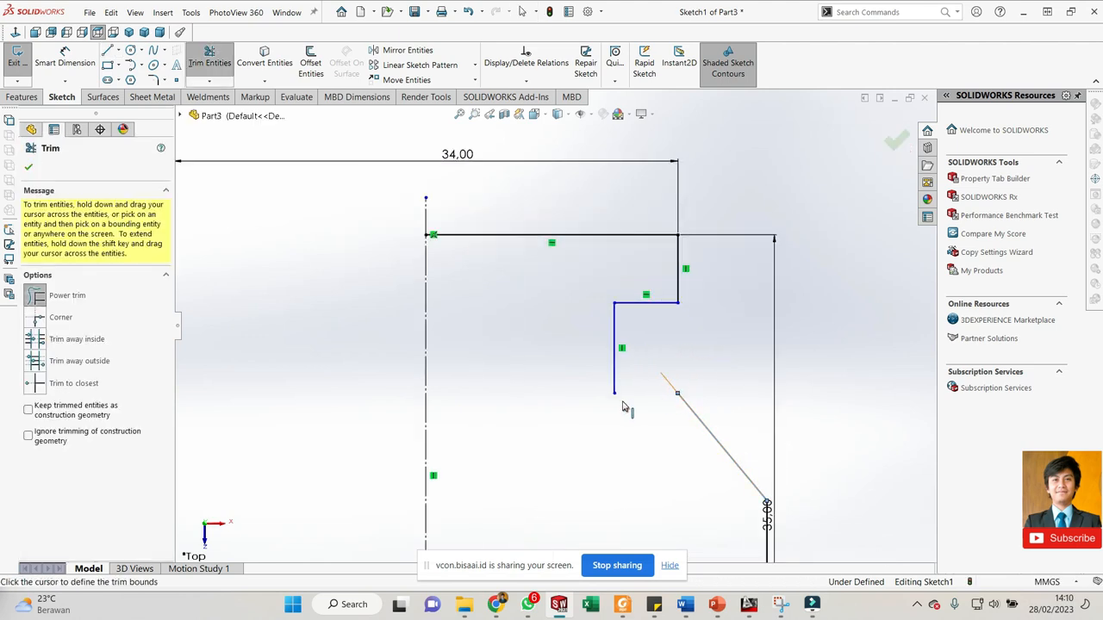
key("Escape")
left_click_drag(616, 394, 660, 376)
key("Escape")
- Dimension the distance from the centreline to the vertical neck line and set it to 11 mm
scroll(534, 385, "up", 10)
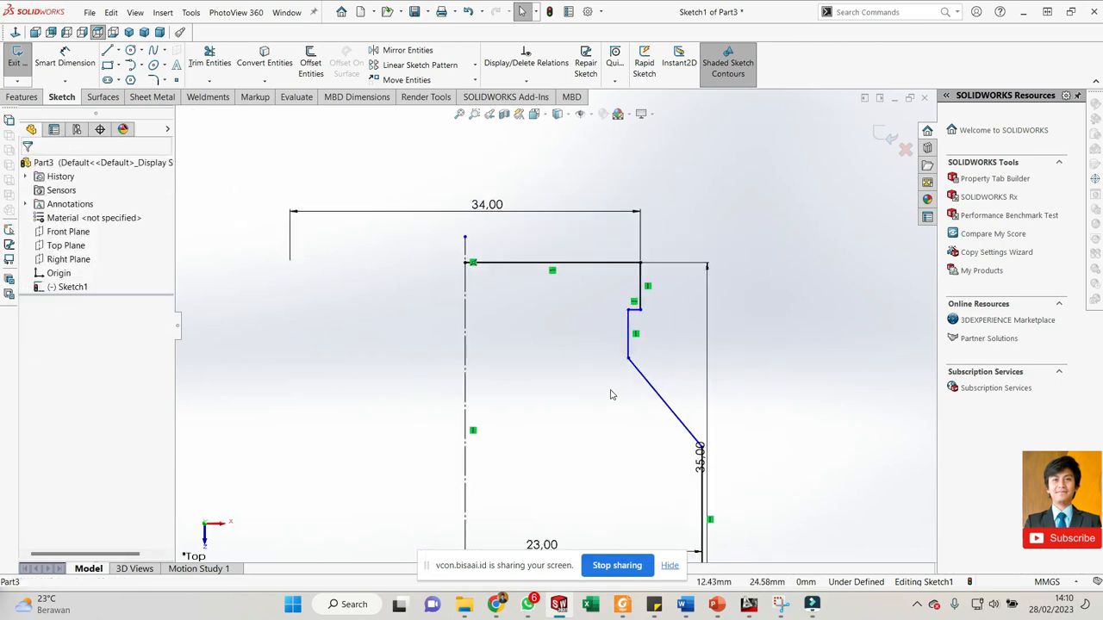
scroll(411, 326, "down", 5)
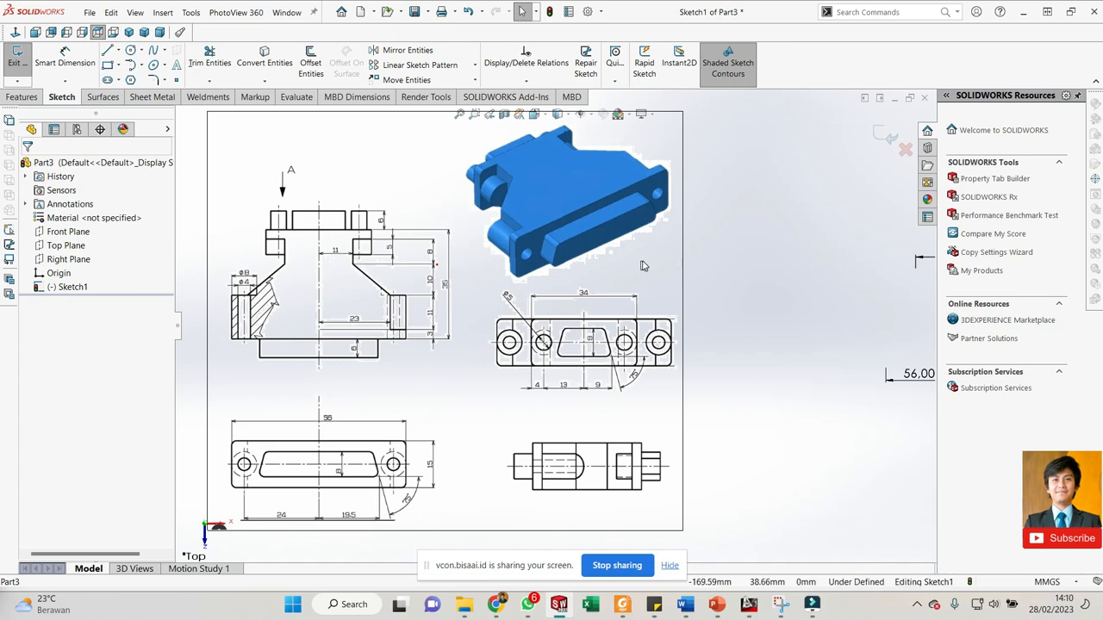
scroll(641, 266, "up", 3)
scroll(757, 303, "down", 5)
key("d")
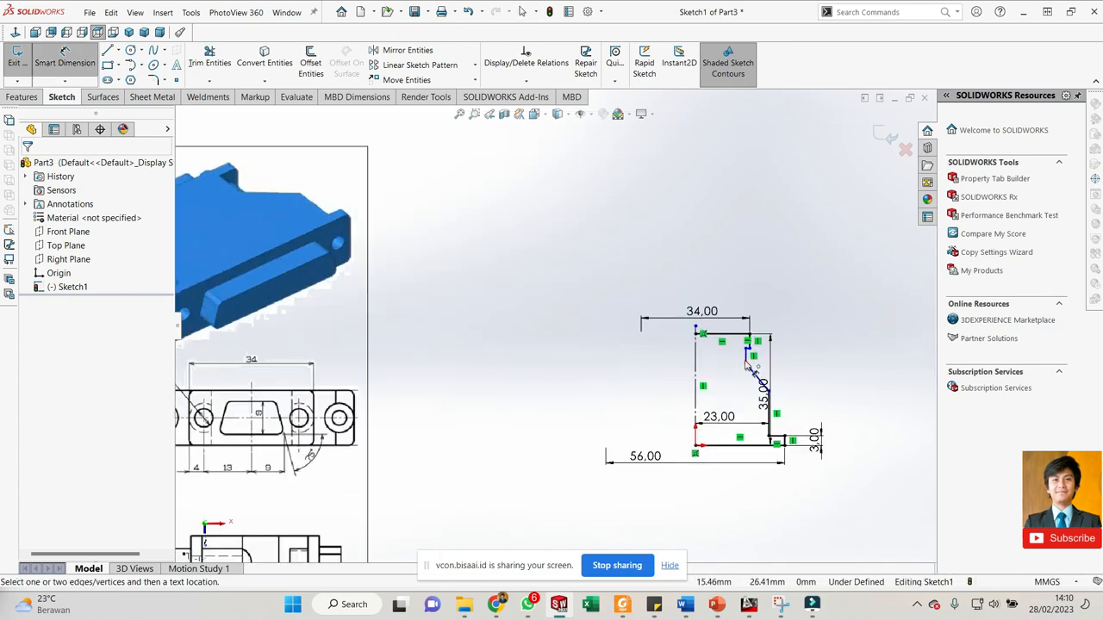
left_click(696, 363)
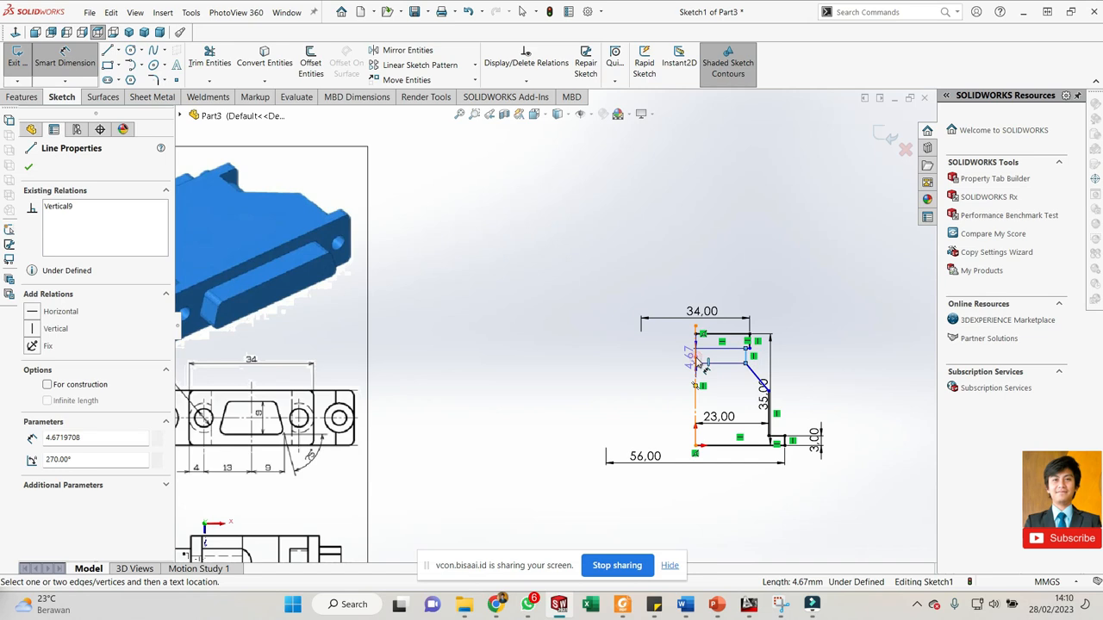
left_click(718, 364)
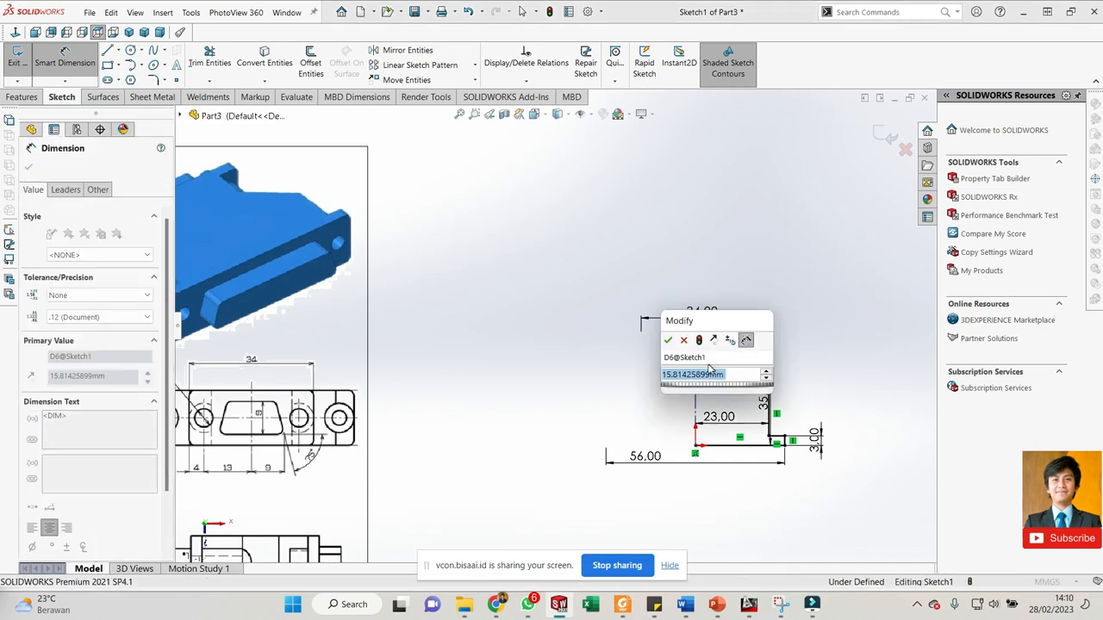
type("11")
key("Return")
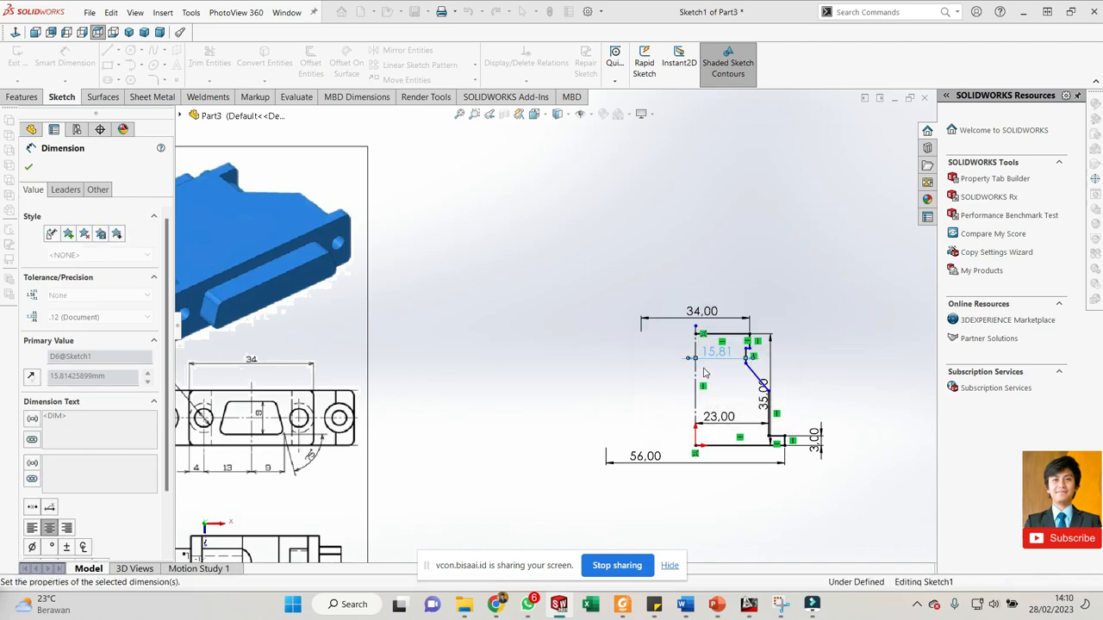
left_click(703, 372)
- Move the 35 mm overall height dimension farther outside the profile, beyond the base flange
scroll(707, 378, "down", 4)
scroll(714, 372, "up", 6)
scroll(349, 316, "down", 5)
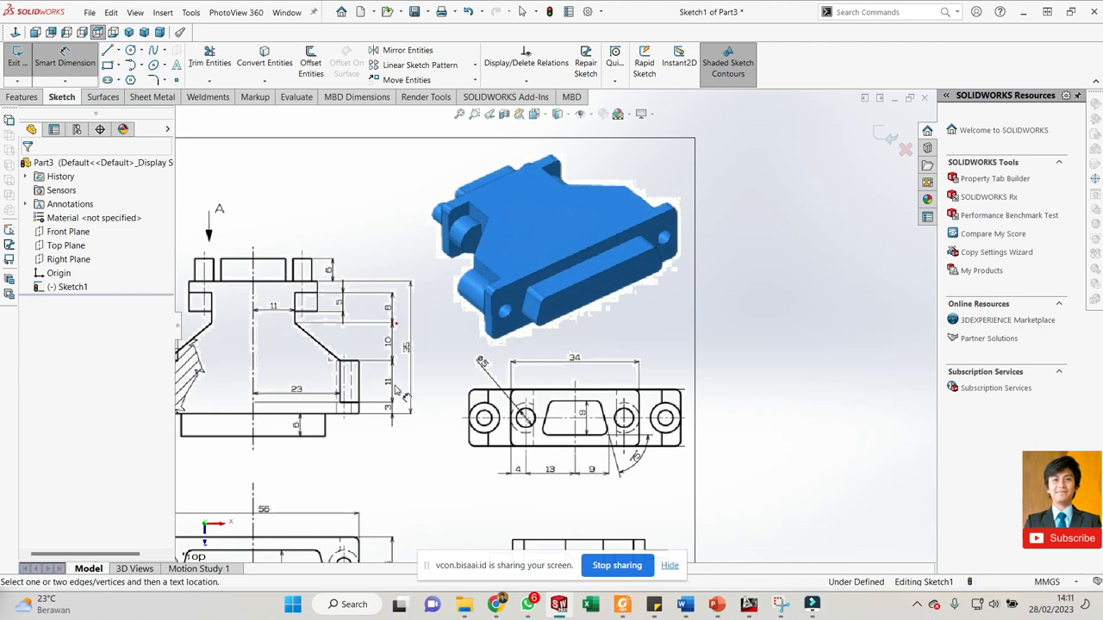
scroll(634, 375, "up", 3)
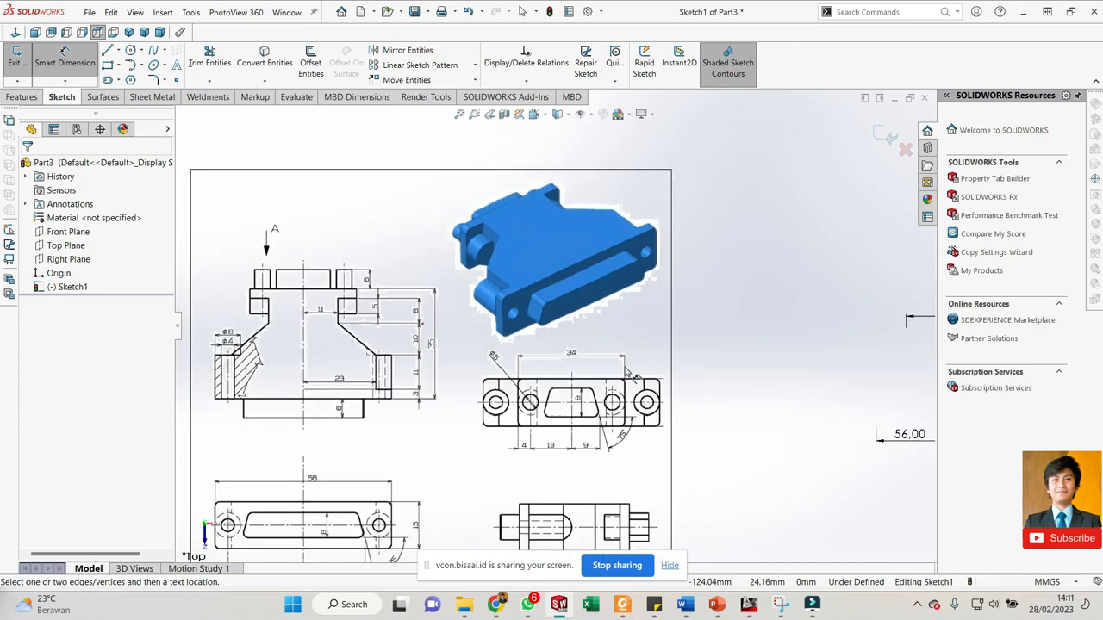
scroll(853, 377, "down", 3)
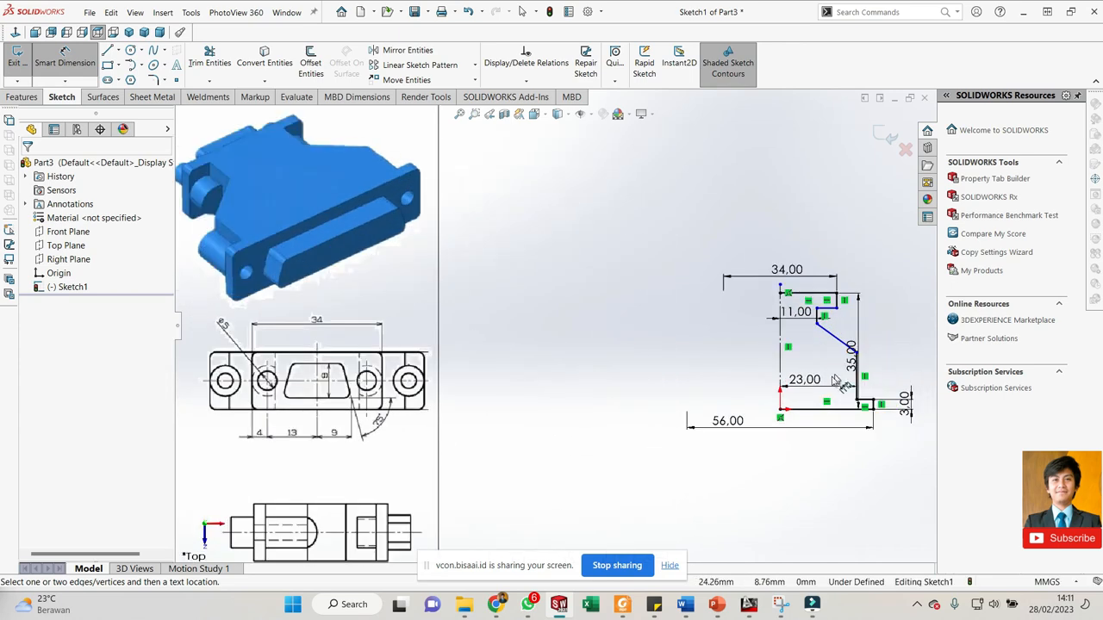
left_click(860, 368)
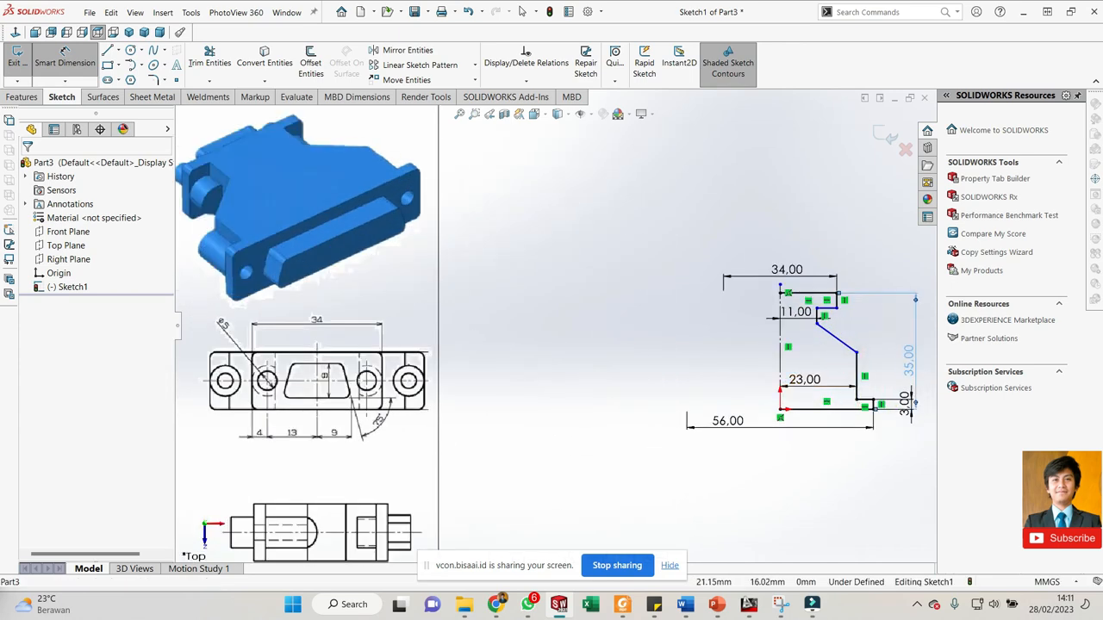
left_click(909, 360)
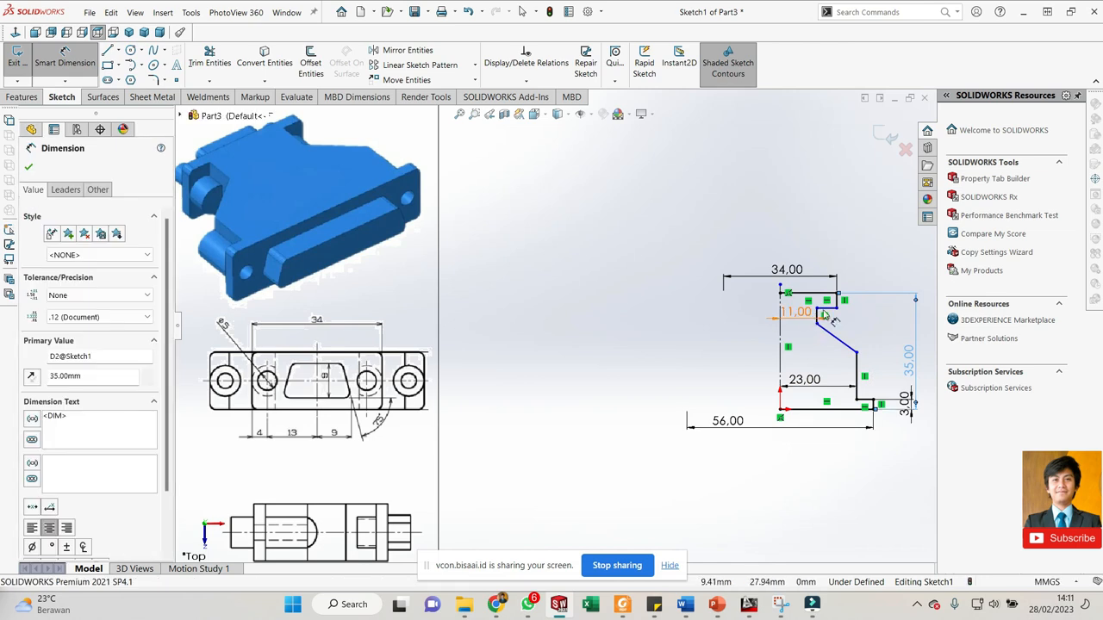
- Dimension the height from the base line to the underside of the upper flange and set it to 3+10+11+8 (32 mm)
left_click(839, 409)
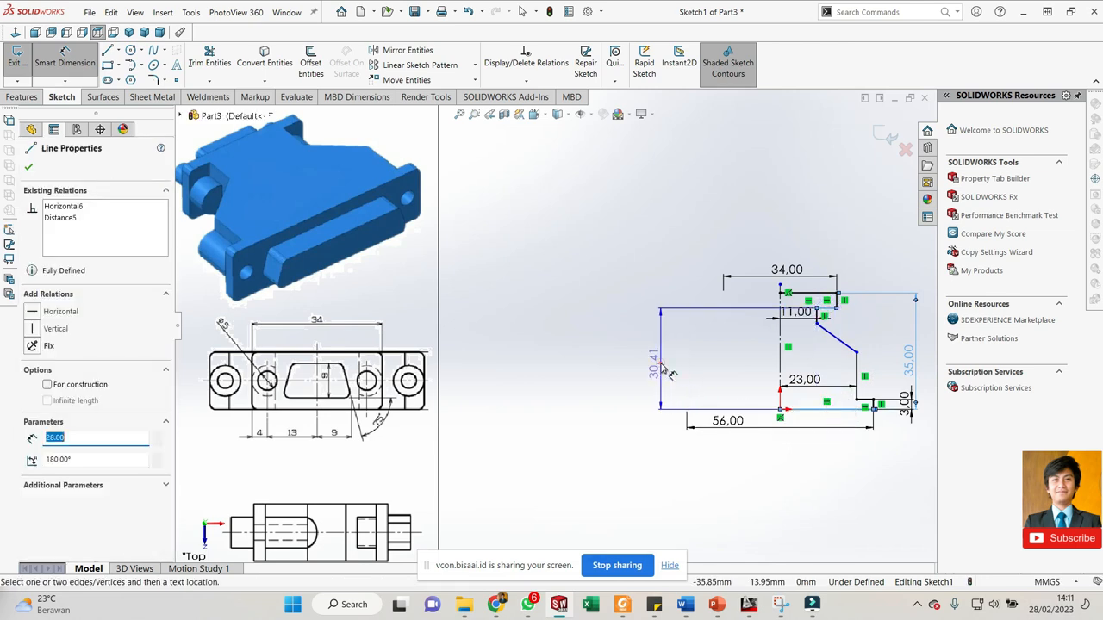
left_click(665, 370)
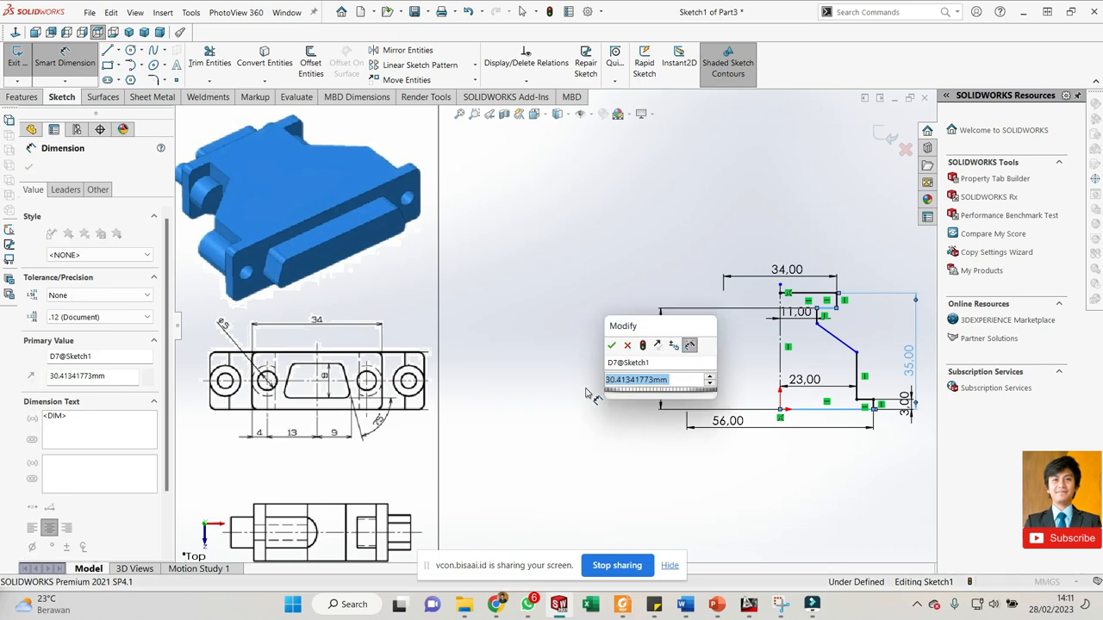
type("3+")
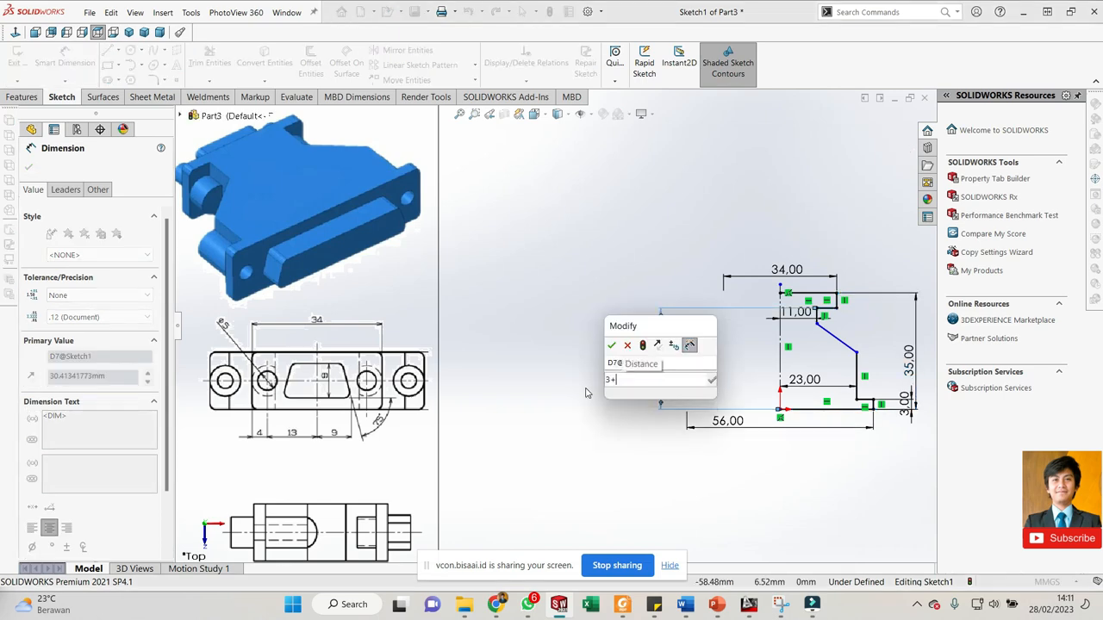
type("10")
scroll(545, 390, "up", 3)
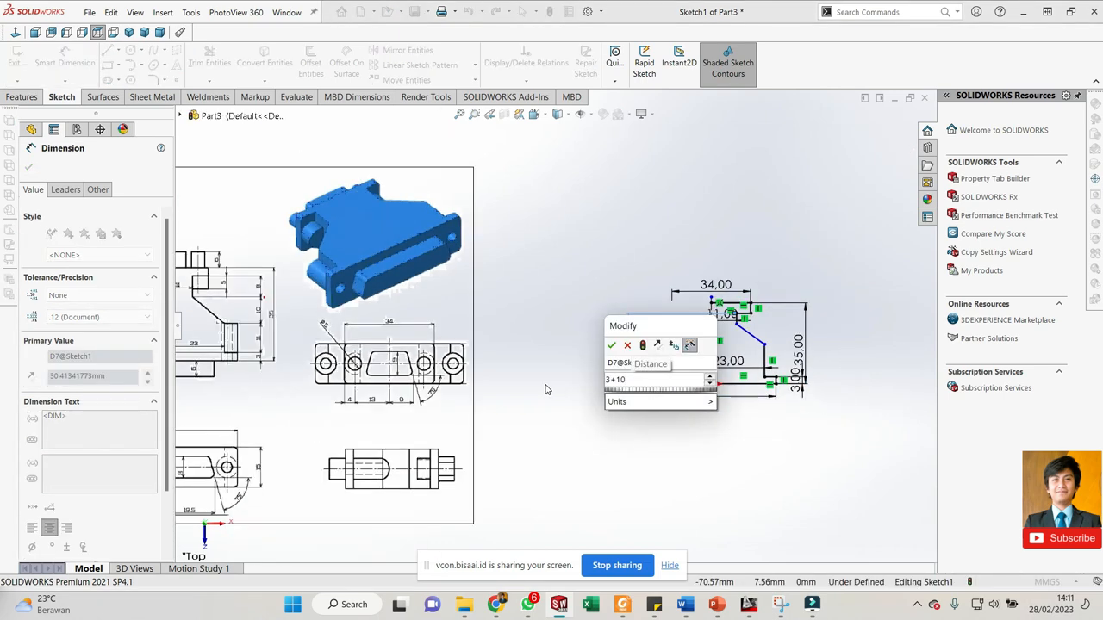
type("+11+")
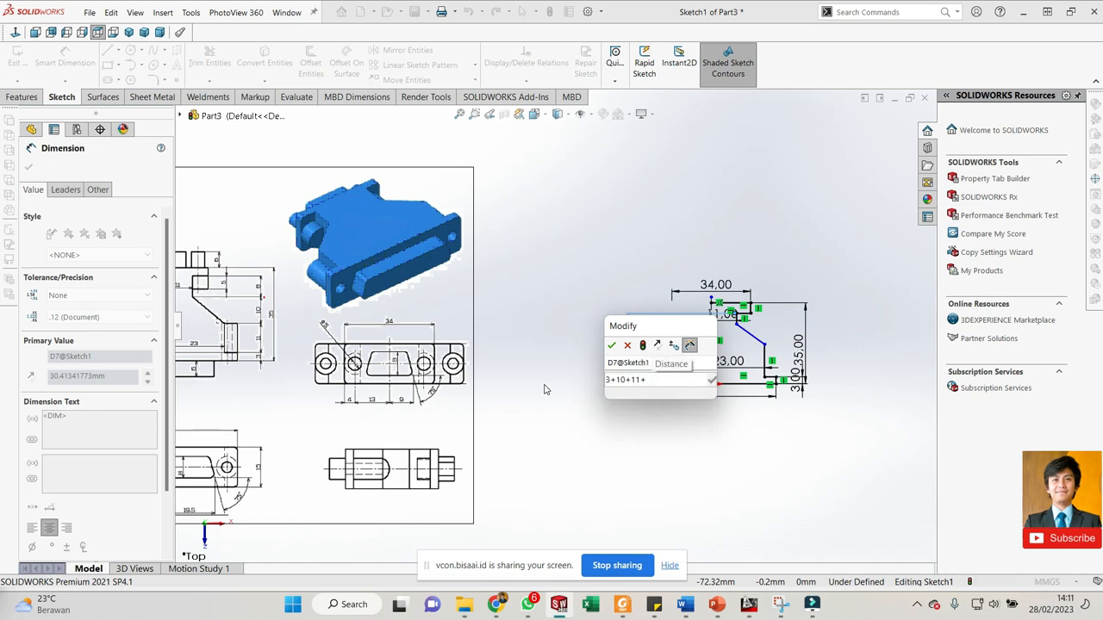
type("8")
key("Return")
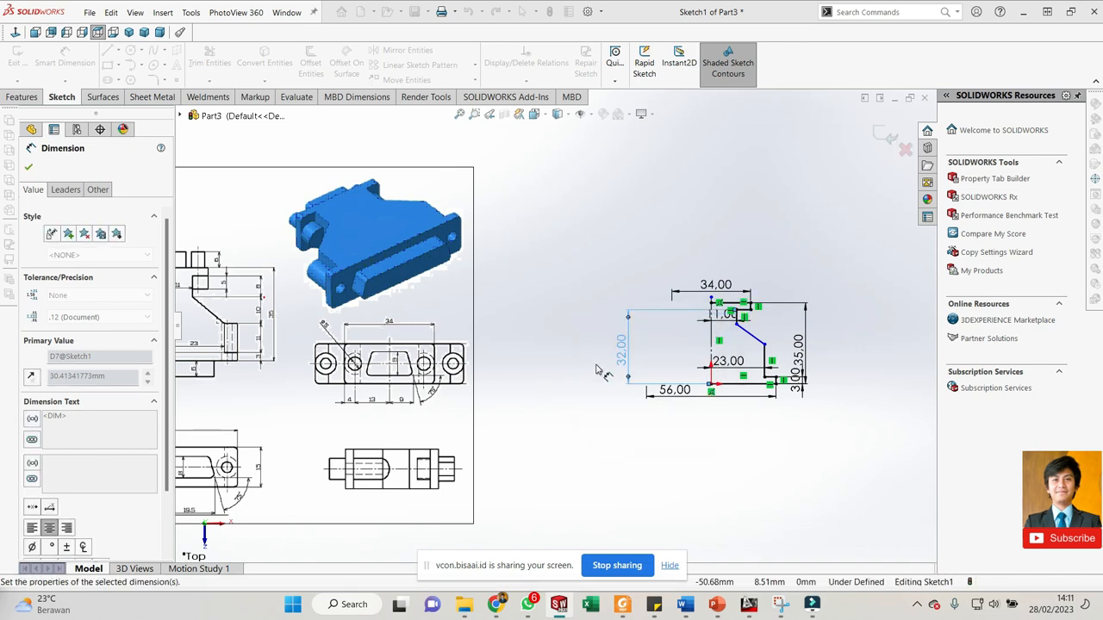
left_click(593, 344)
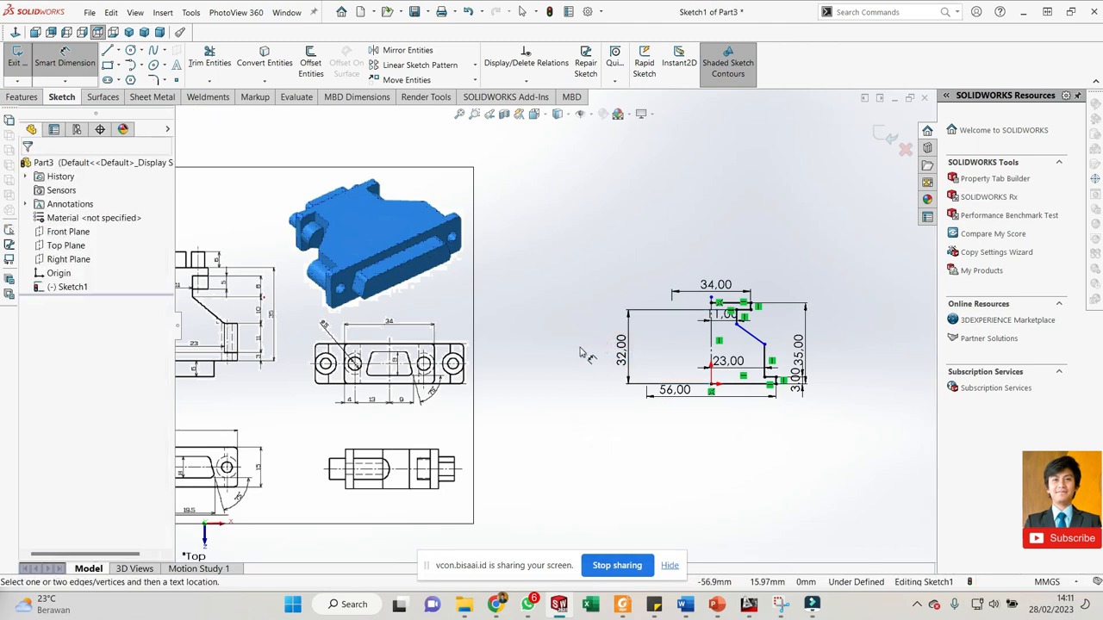
- Dimension the height from the base line to the lower end of the slanted shoulder and set it to 14 mm
scroll(580, 348, "up", 1)
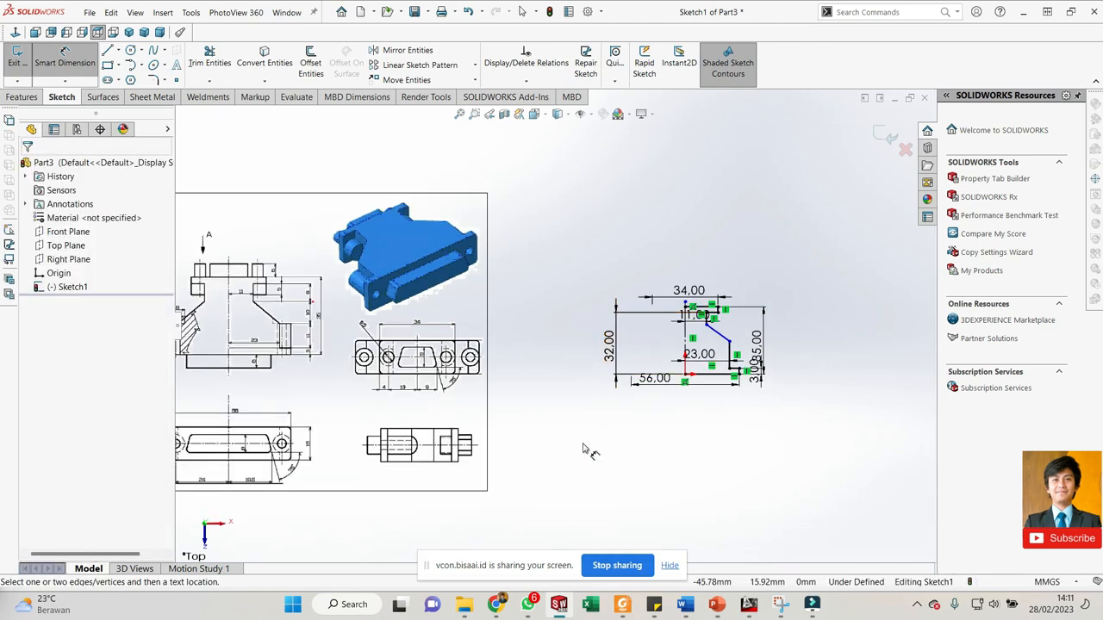
scroll(289, 347, "down", 2)
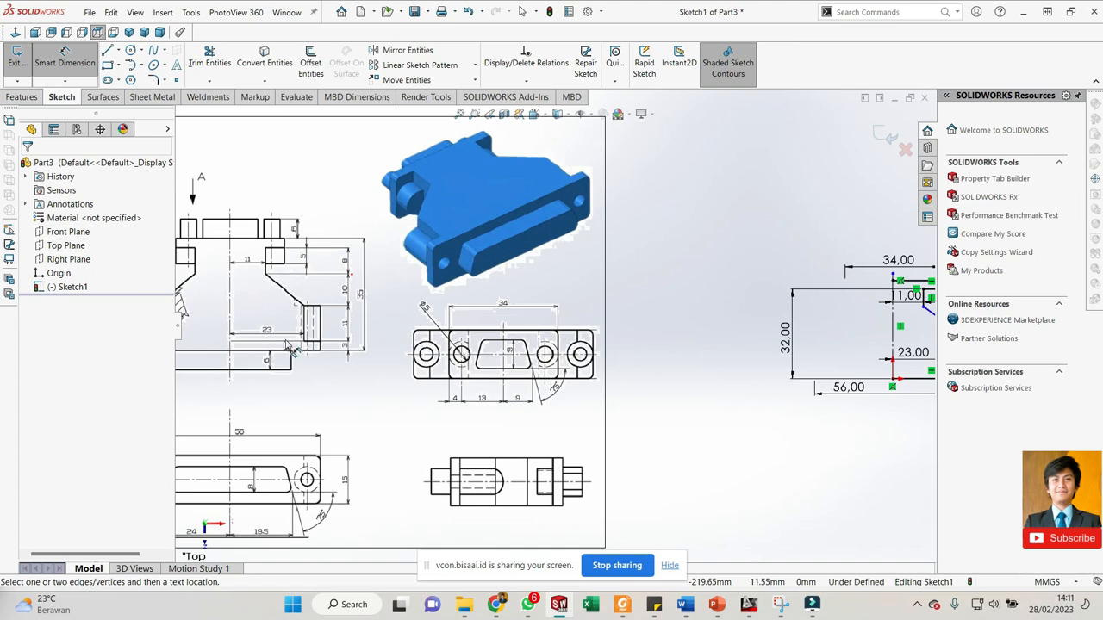
scroll(289, 348, "down", 2)
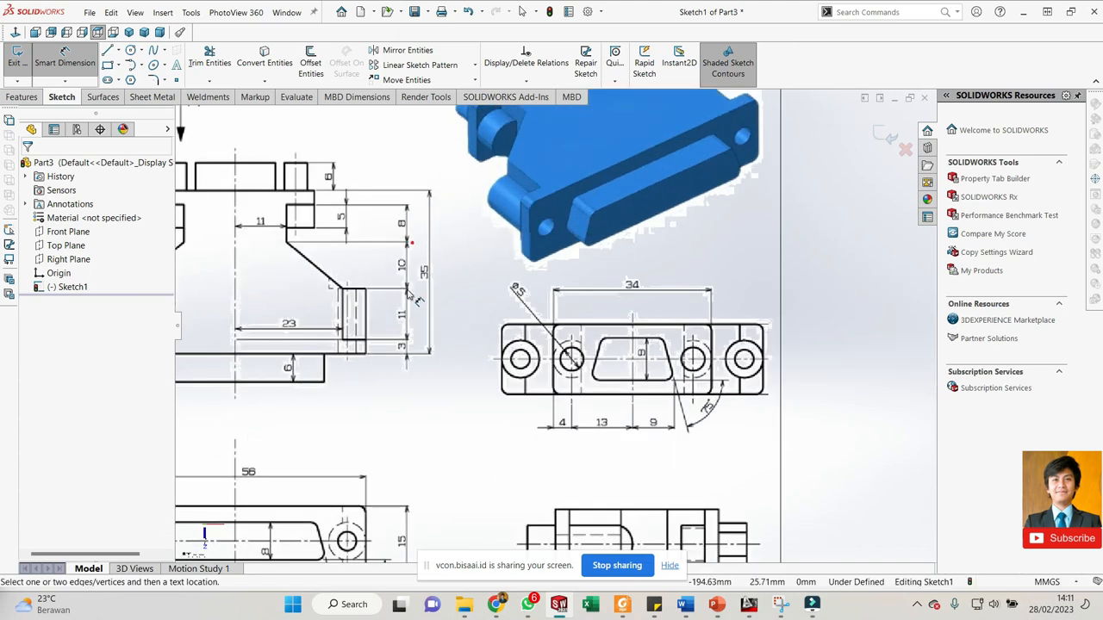
scroll(775, 368, "up", 4)
scroll(865, 345, "up", 1)
scroll(865, 347, "down", 1)
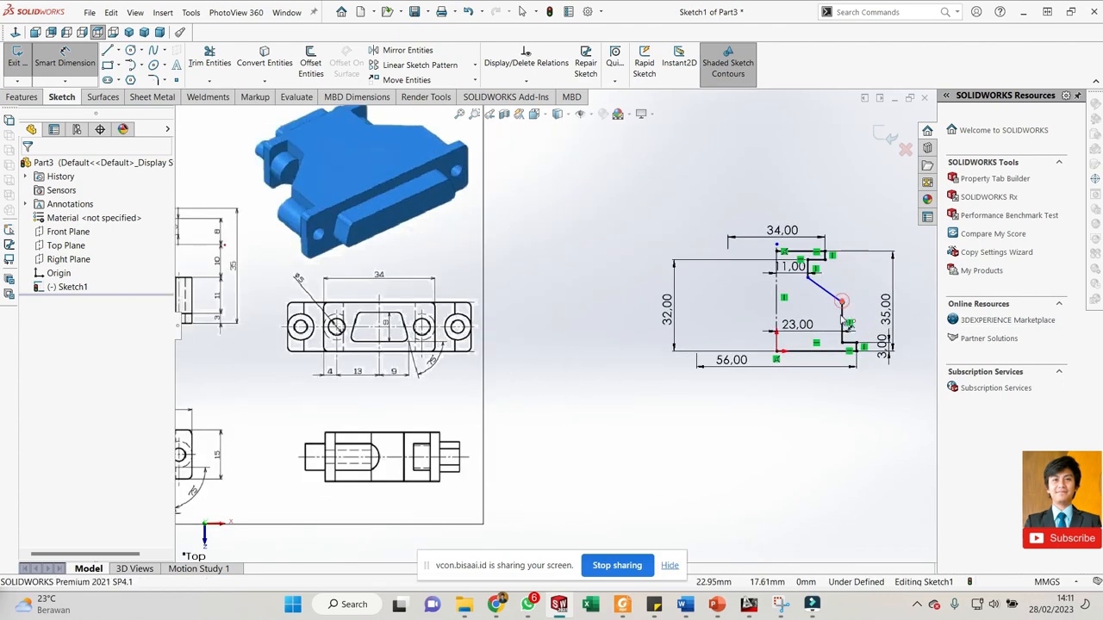
left_click(842, 302)
left_click(818, 351)
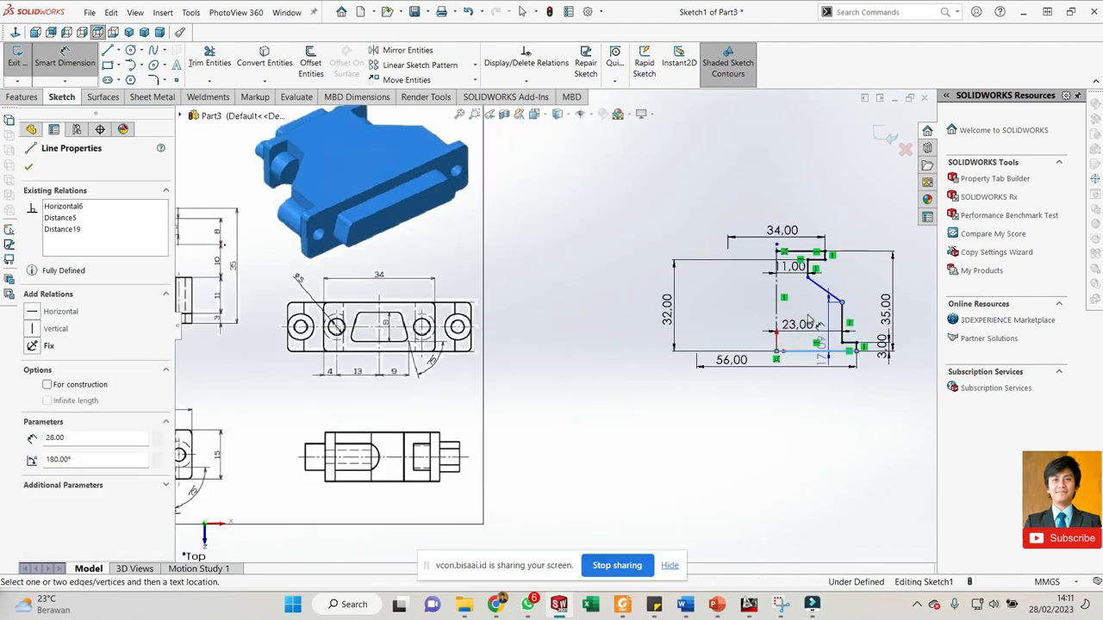
left_click(746, 325)
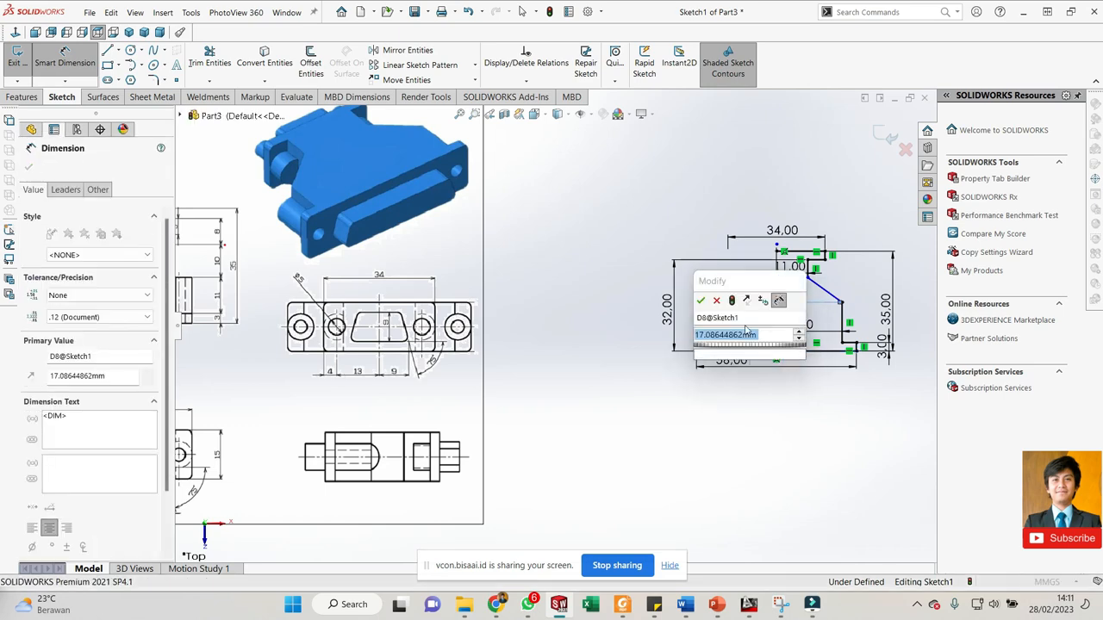
type("14")
key("Return")
left_click(641, 369)
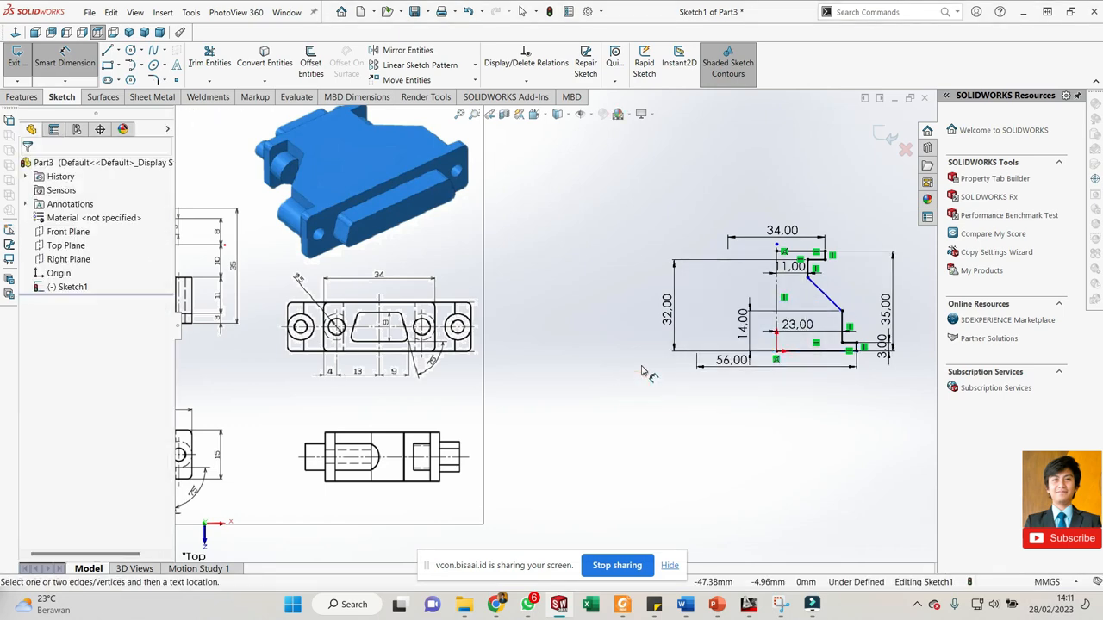
scroll(642, 369, "up", 1)
scroll(751, 302, "down", 2)
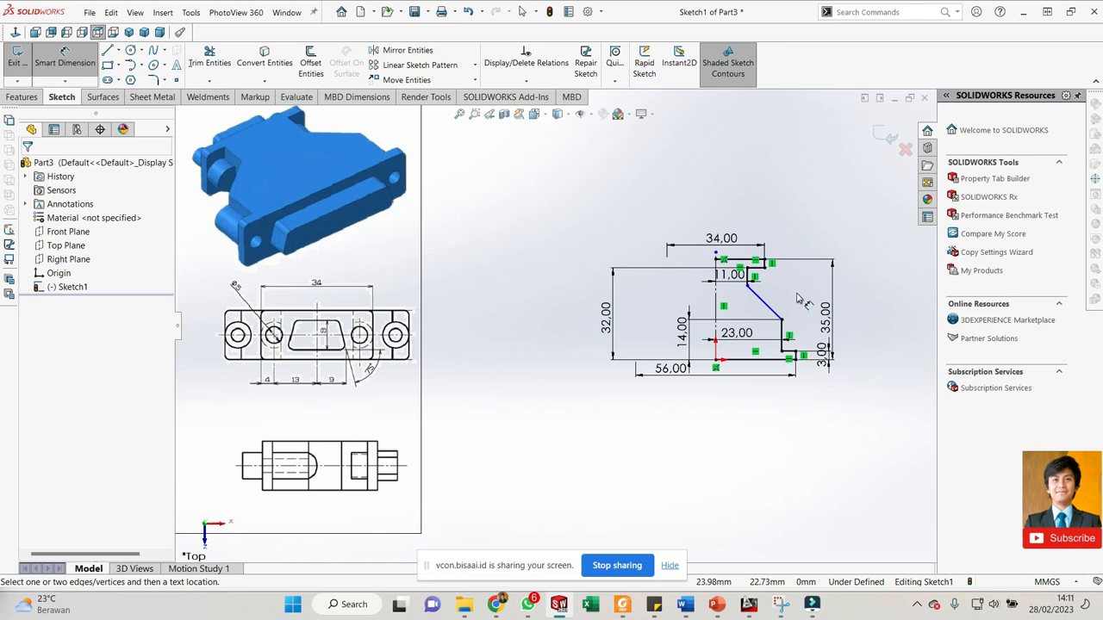
- Dimension the vertical height of the slanted shoulder between its two endpoints and set it to 10 mm
left_click(767, 327)
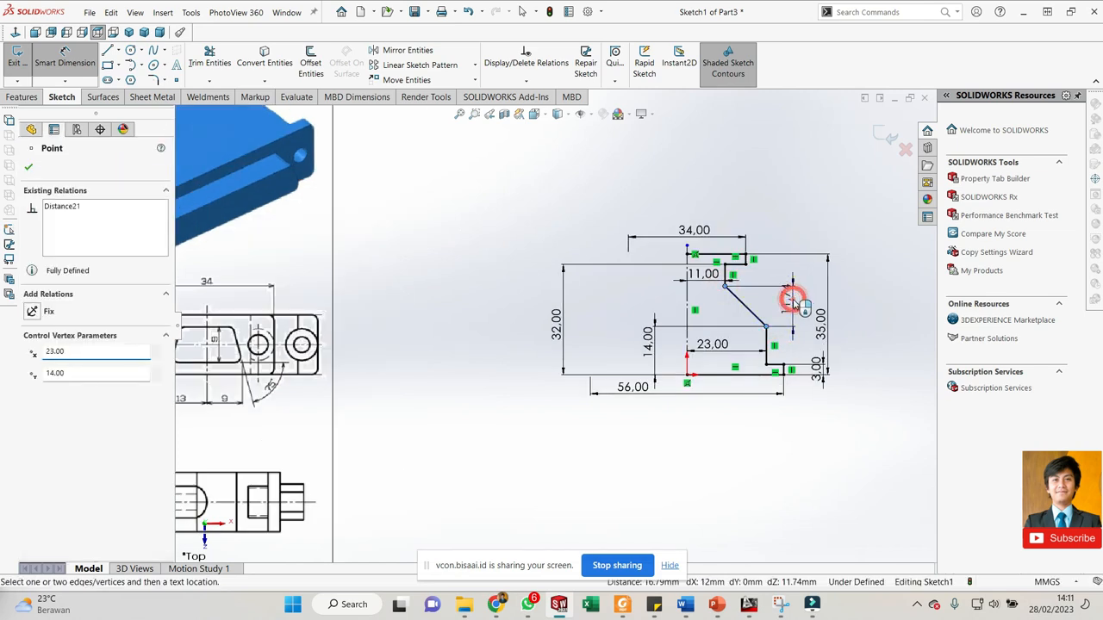
left_click(791, 301)
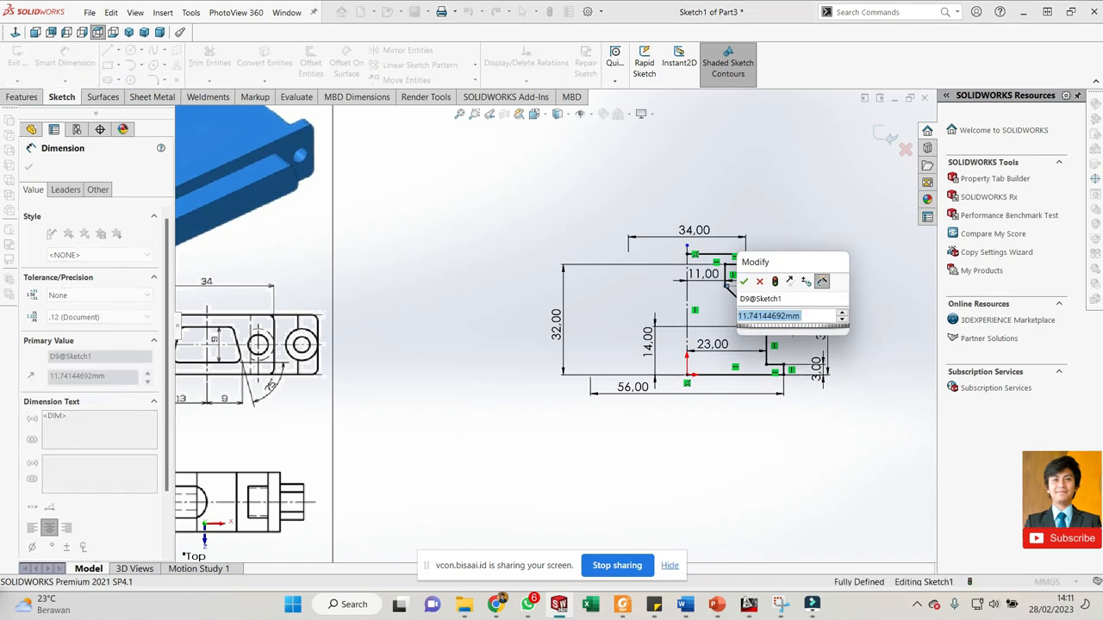
key("Return")
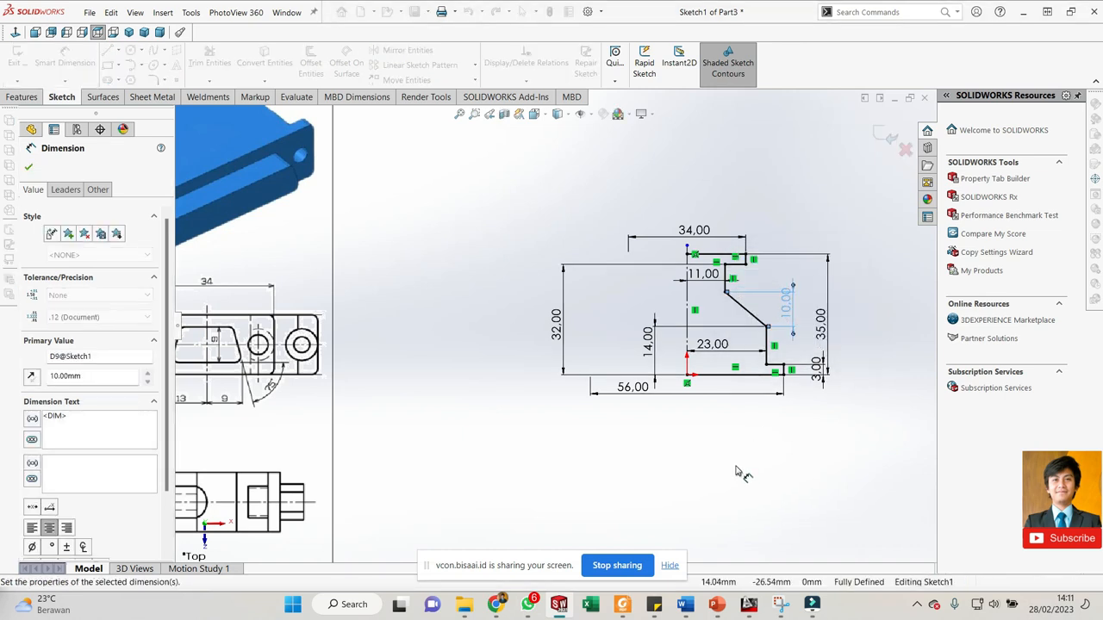
left_click(736, 465)
scroll(758, 353, "down", 3)
scroll(755, 313, "up", 3)
scroll(634, 190, "down", 1)
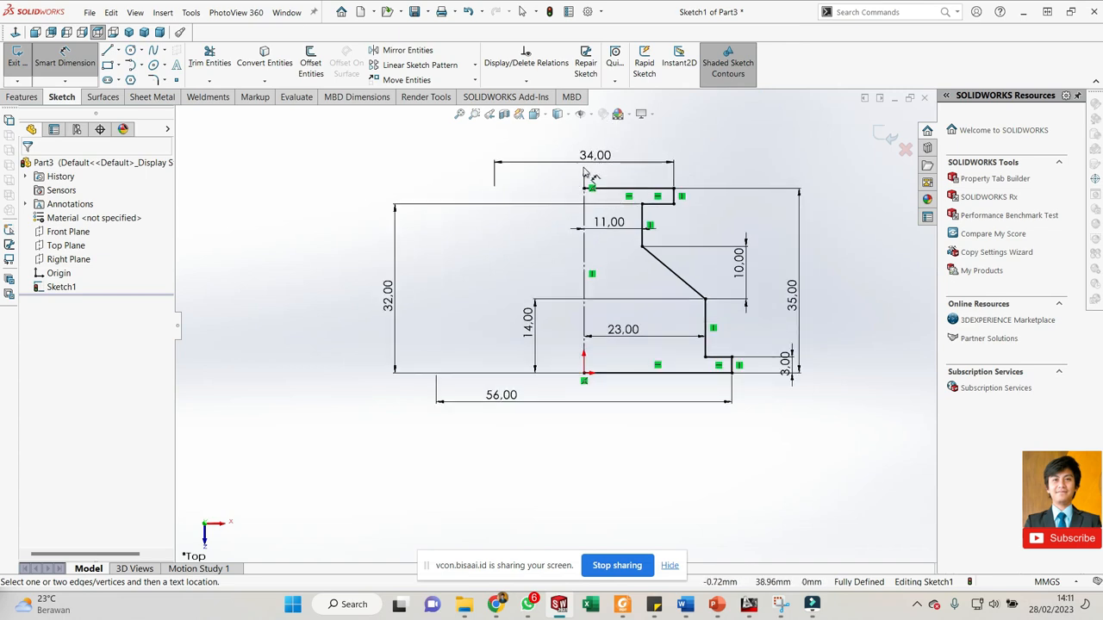
left_click(584, 176)
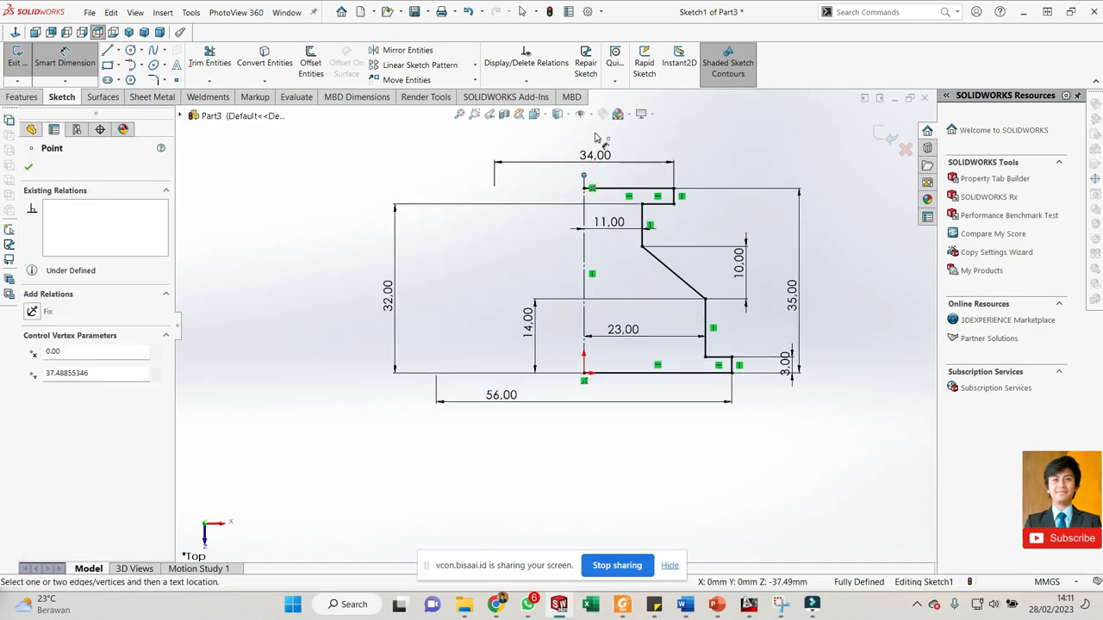
left_click(597, 138)
scroll(595, 228, "up", 1)
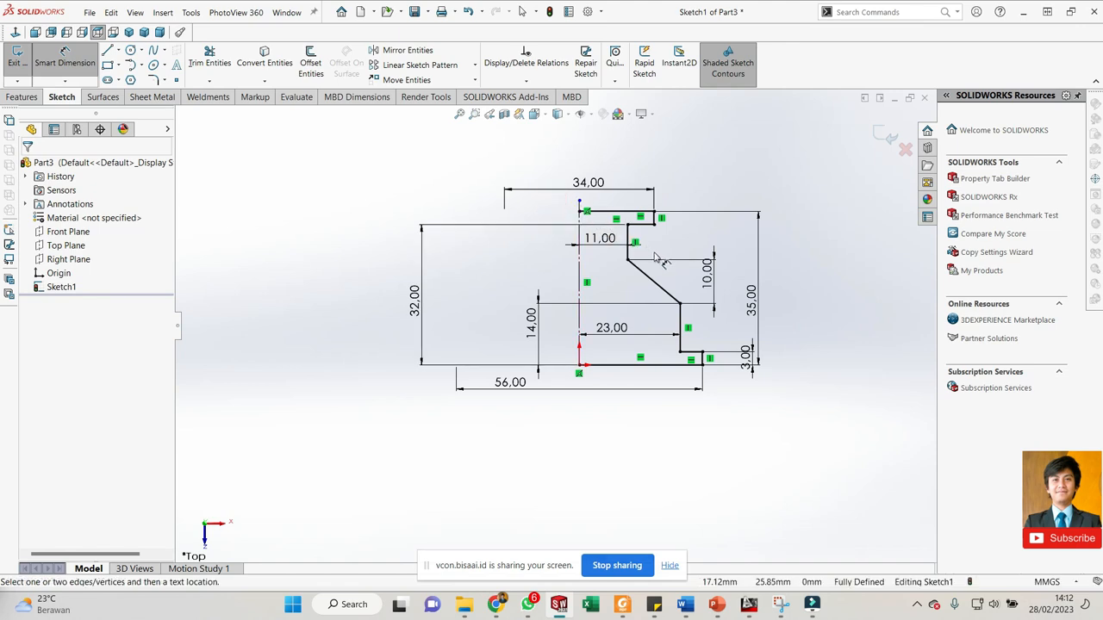
key("Escape")
- Mirror all solid lines of the half-profile about the vertical centreline, keeping the originals, to close the full housing outline
scroll(566, 220, "down", 1)
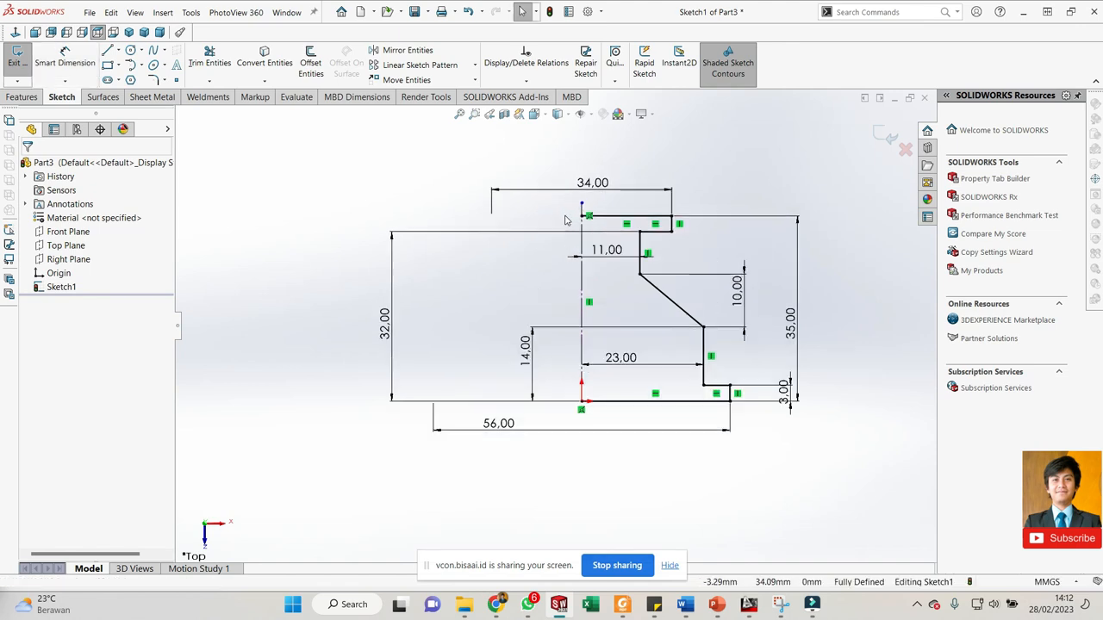
mouse_move(564, 205)
left_mouse_down()
mouse_move(700, 300)
mouse_move(741, 411)
left_mouse_up()
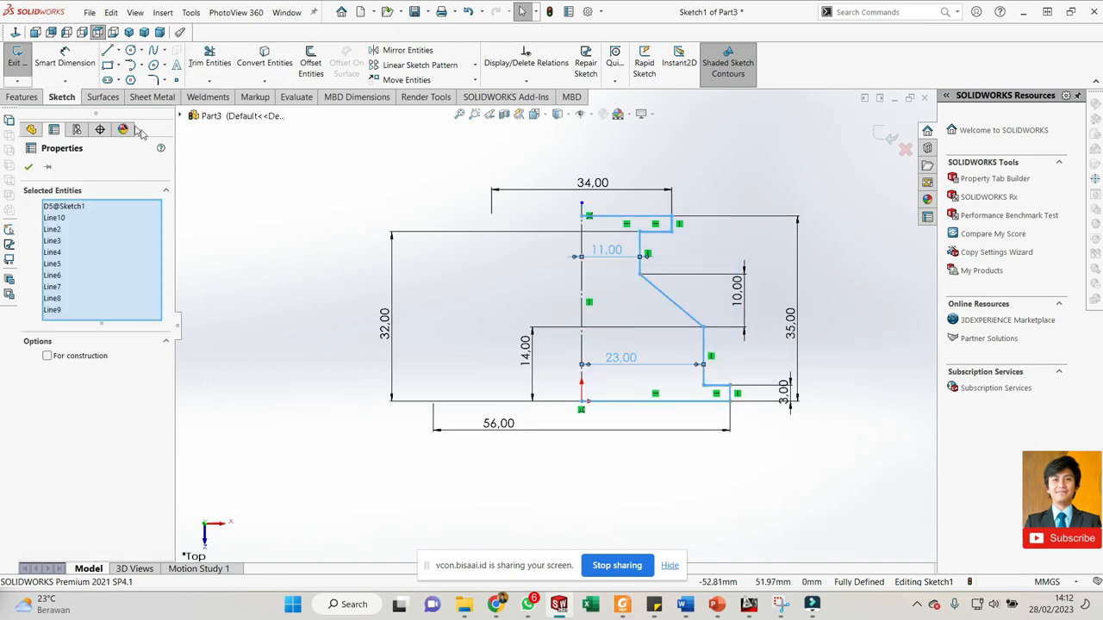
left_click(405, 52)
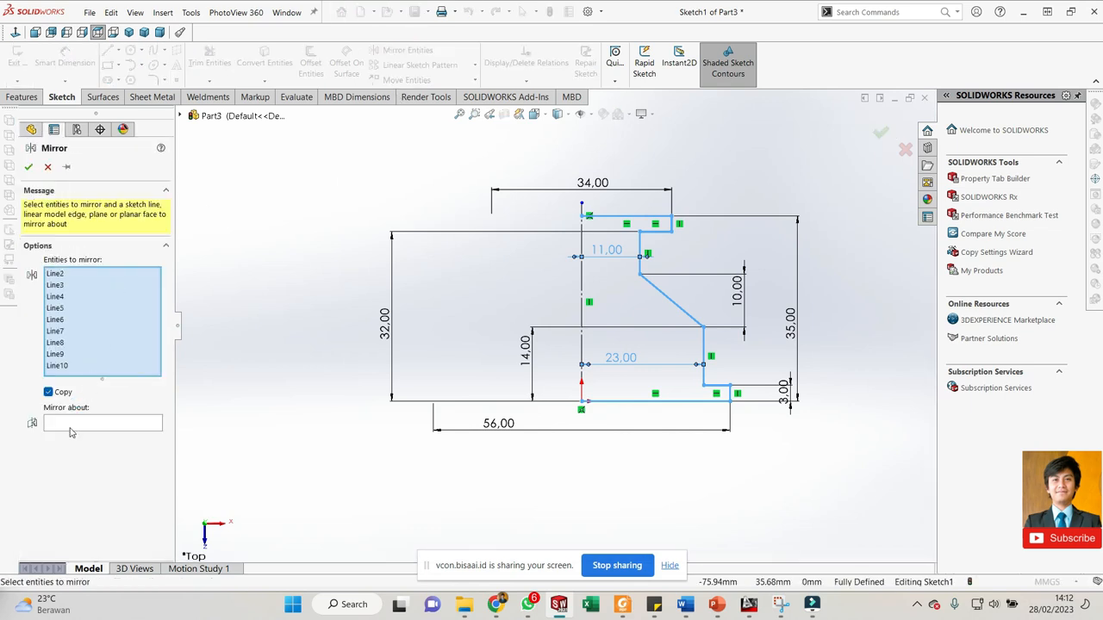
left_click(71, 427)
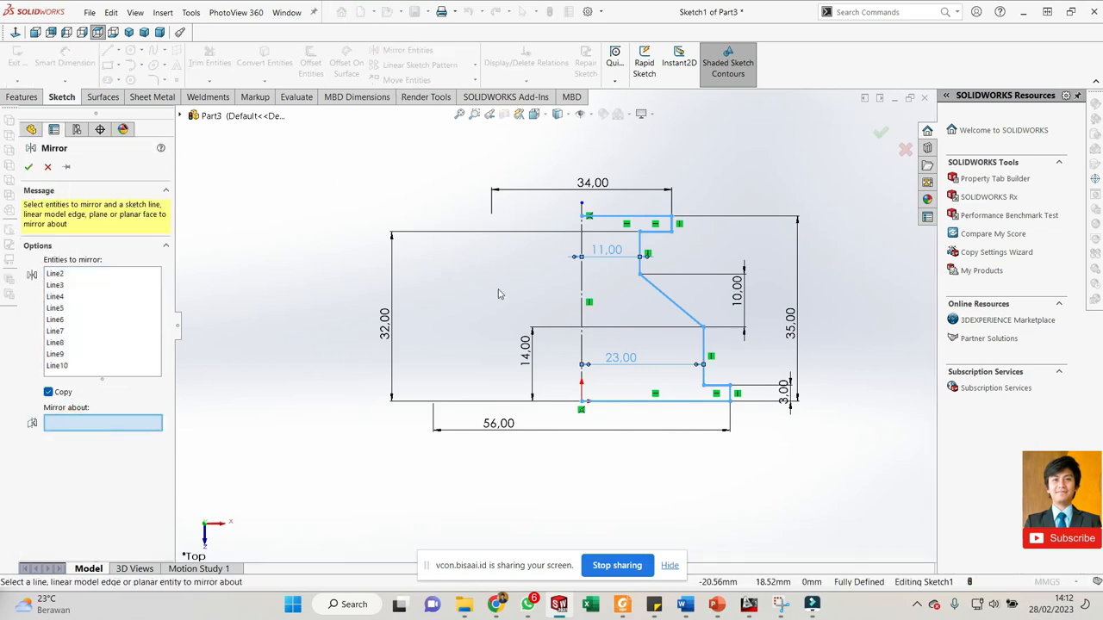
left_click(583, 289)
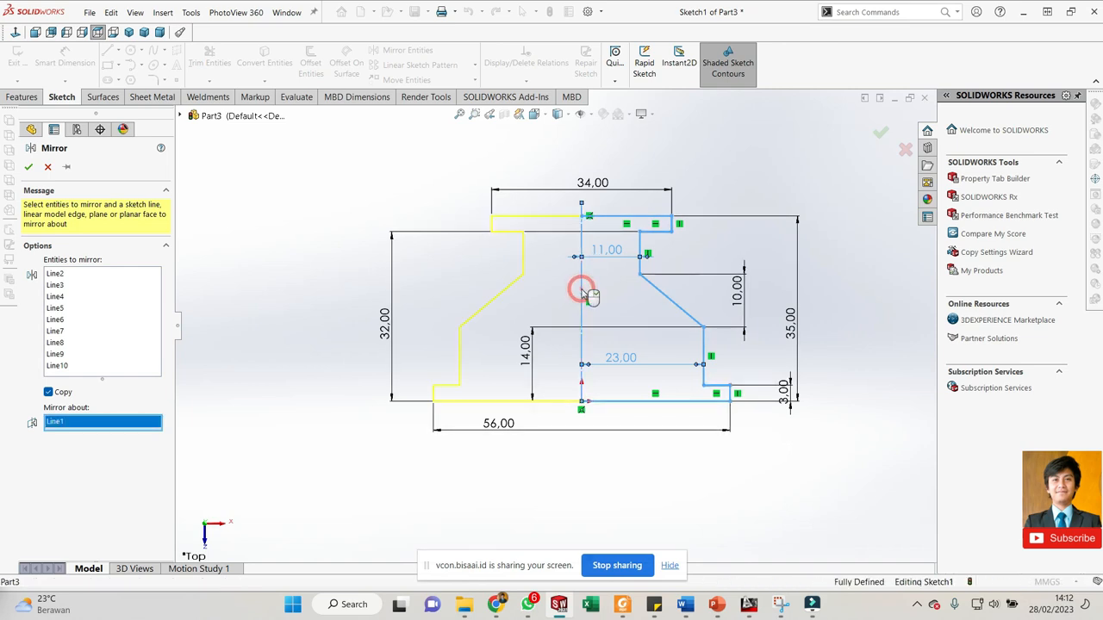
key("Return")
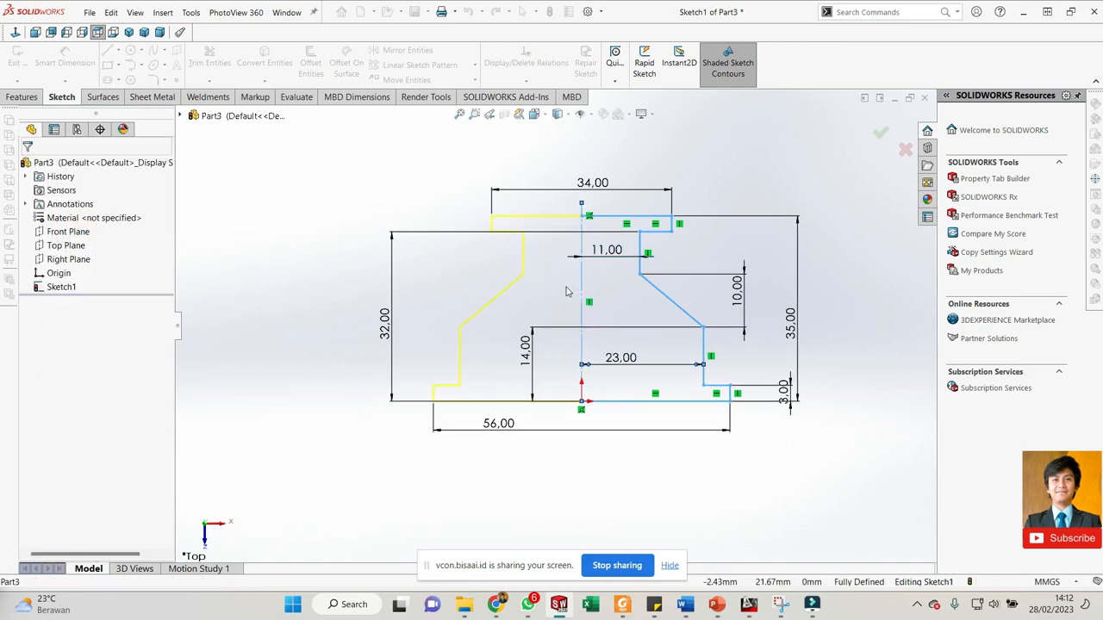
scroll(564, 370, "down", 2)
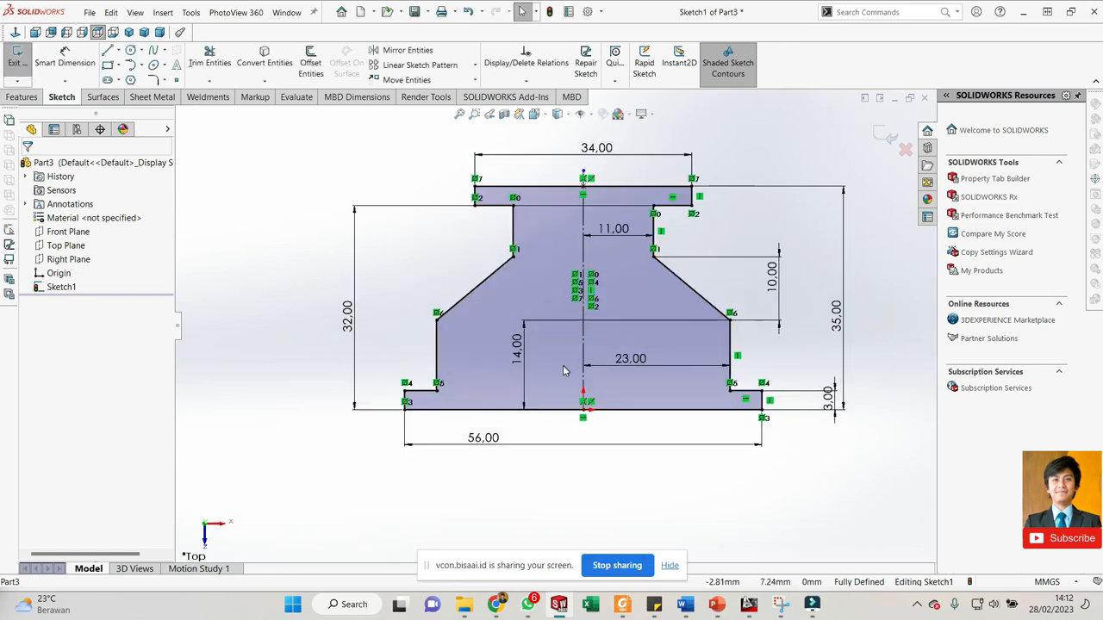
- Extrude the closed housing profile as a blind boss to the 15 mm thickness given in the reference drawing
mouse_move(557, 387)
middle_mouse_down()
mouse_move(630, 264)
mouse_move(619, 308)
mouse_move(601, 311)
middle_mouse_up()
left_click(500, 190)
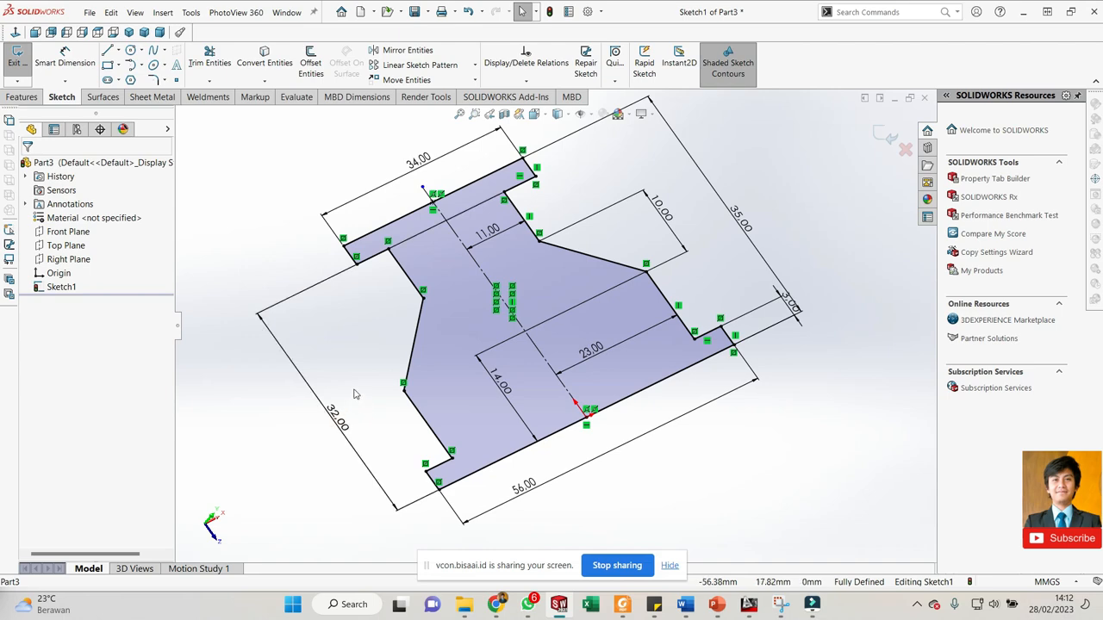
scroll(716, 310, "up", 6)
scroll(284, 386, "down", 5)
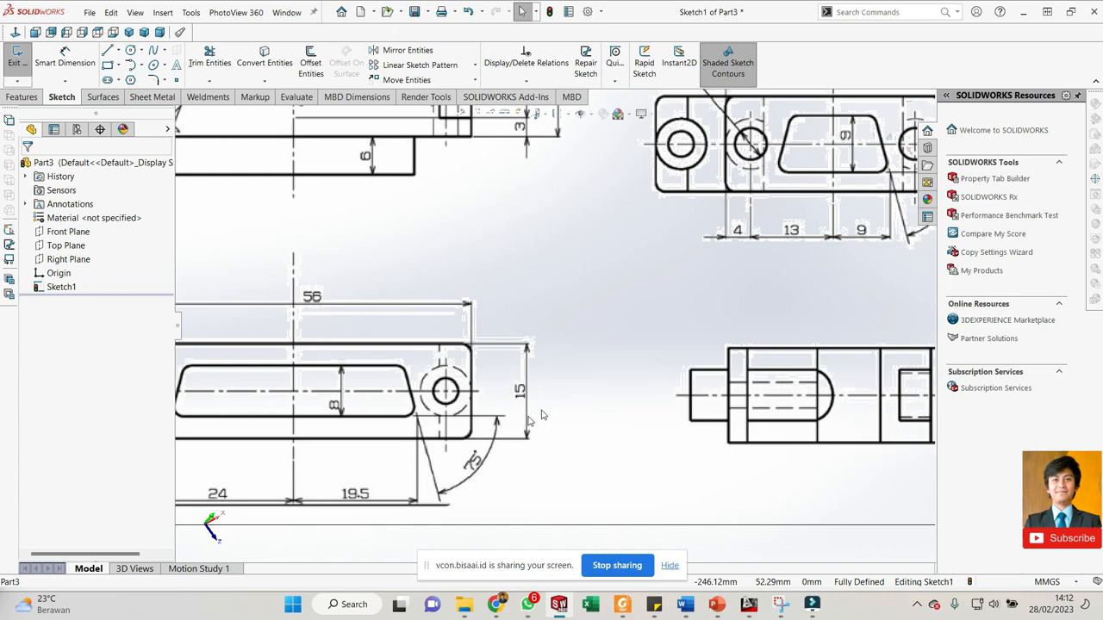
scroll(642, 387, "up", 1)
scroll(642, 388, "up", 4)
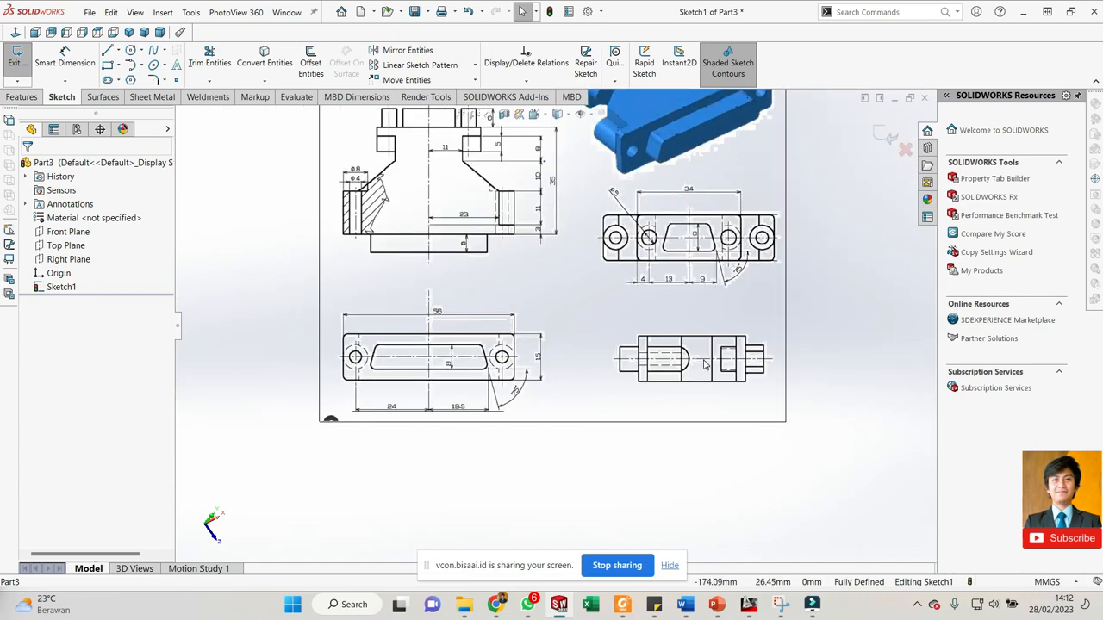
scroll(545, 203, "down", 4)
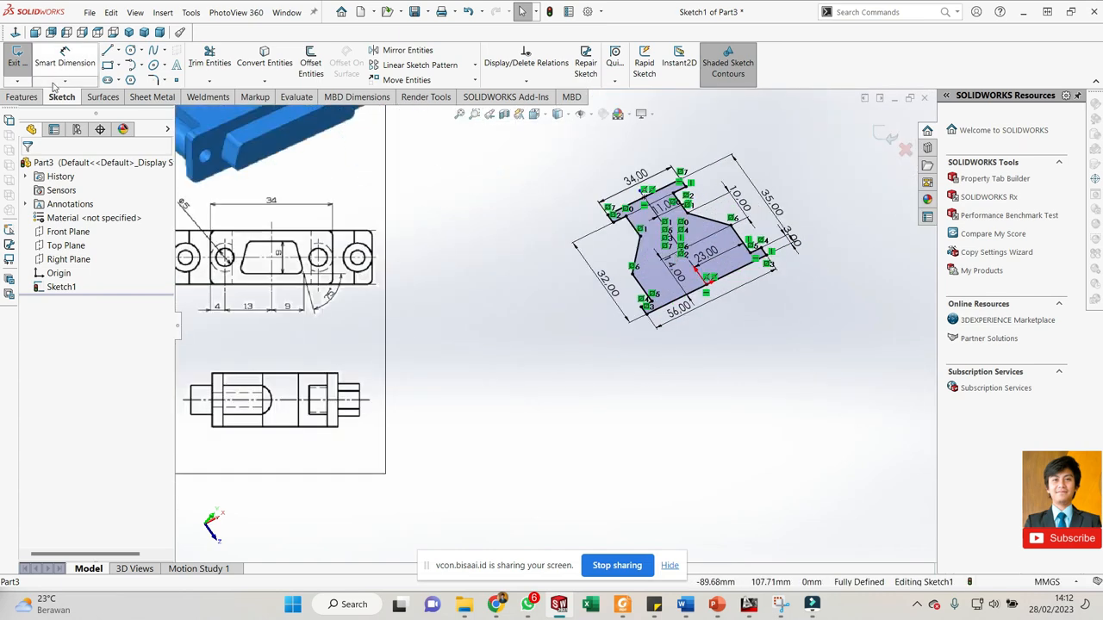
left_click(22, 97)
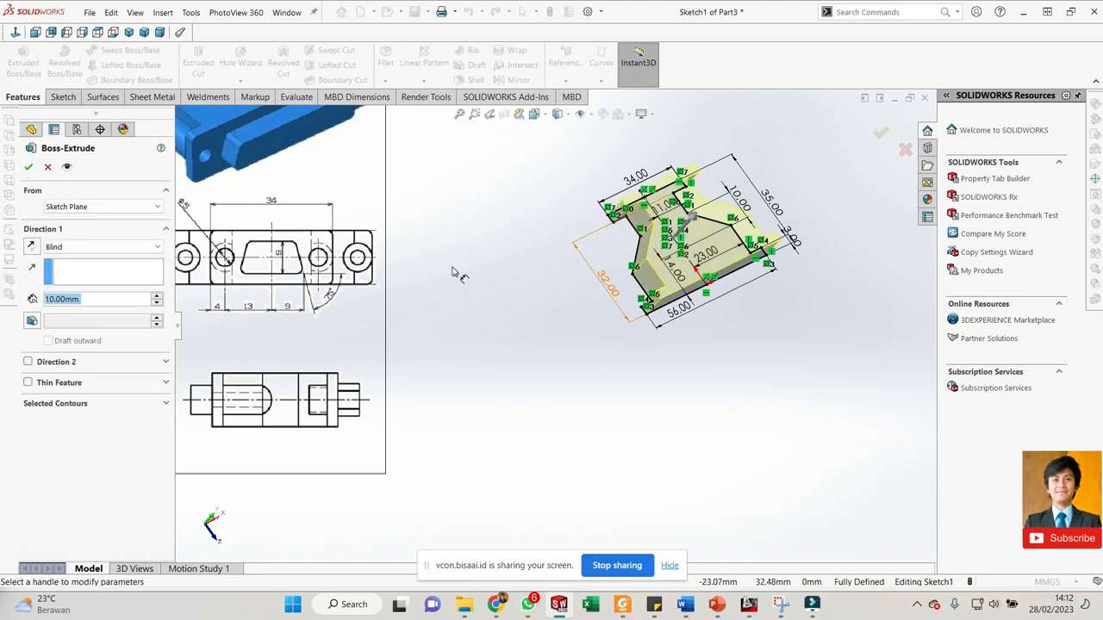
type("15")
key("Return")
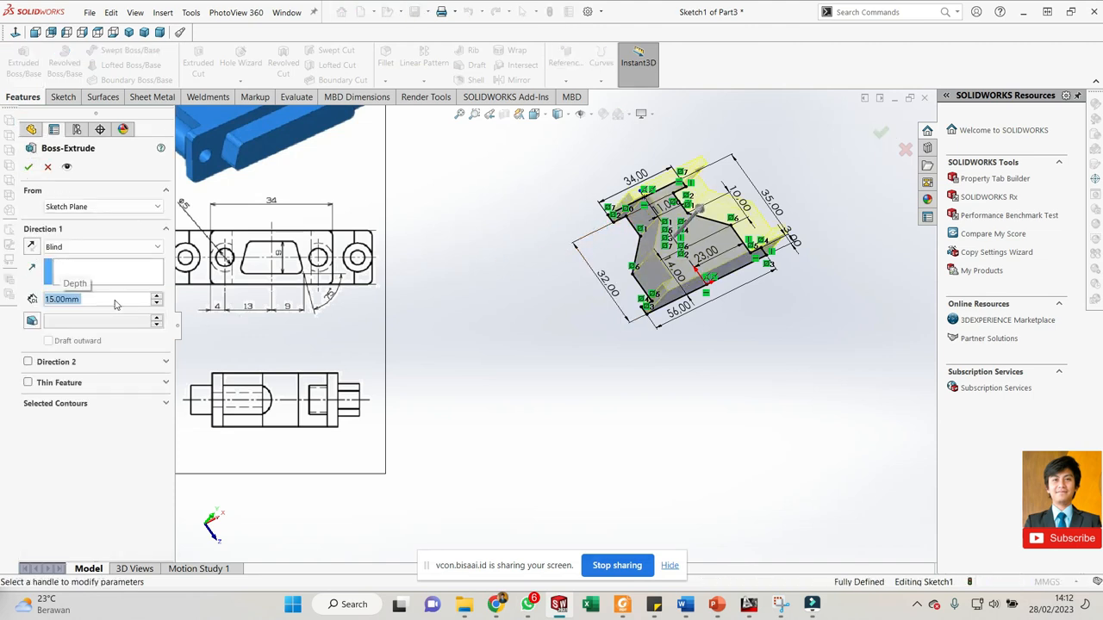
left_click(29, 168)
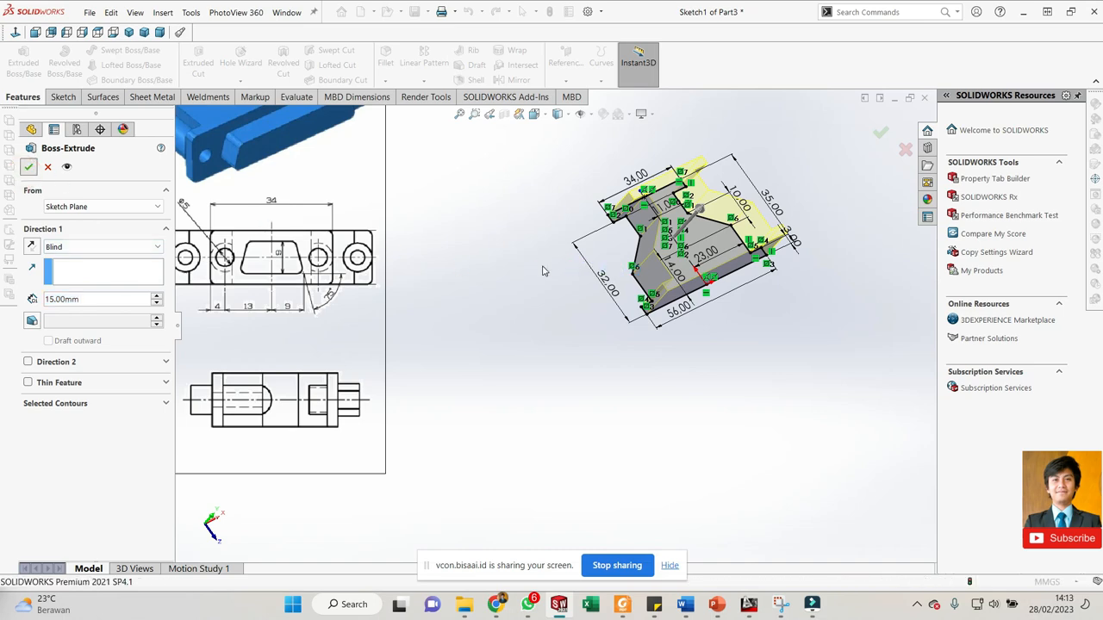
- Compare the extruded body with the reference drawing's isometric view and the end view showing the 34 mm flange and holes
middle_click_drag(578, 235, 665, 207)
scroll(526, 275, "up", 8)
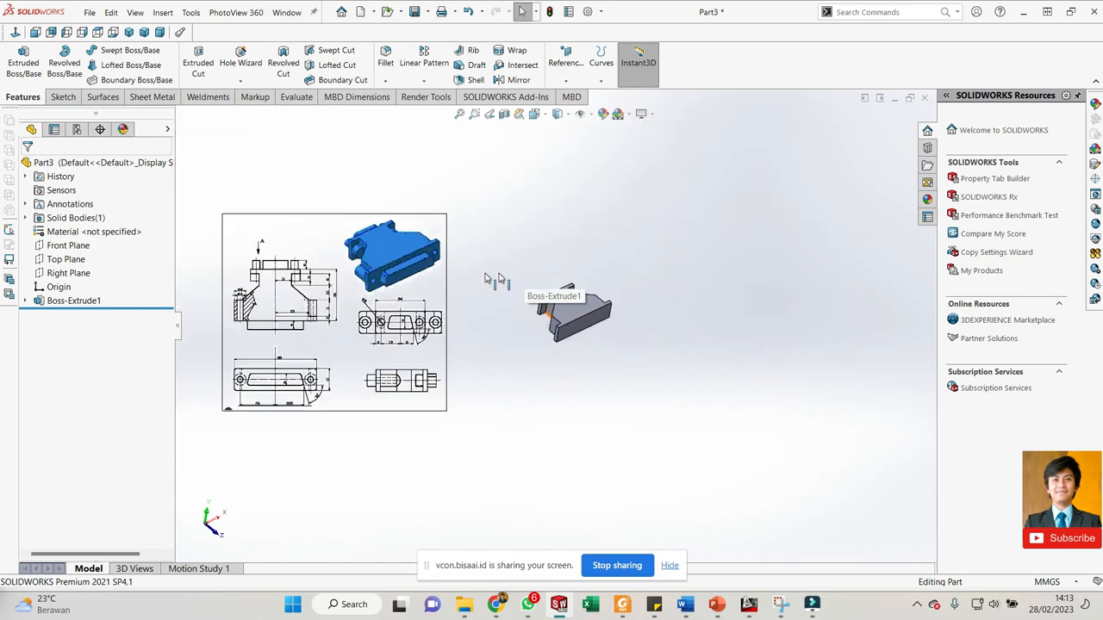
scroll(320, 261, "down", 4)
scroll(411, 261, "down", 1)
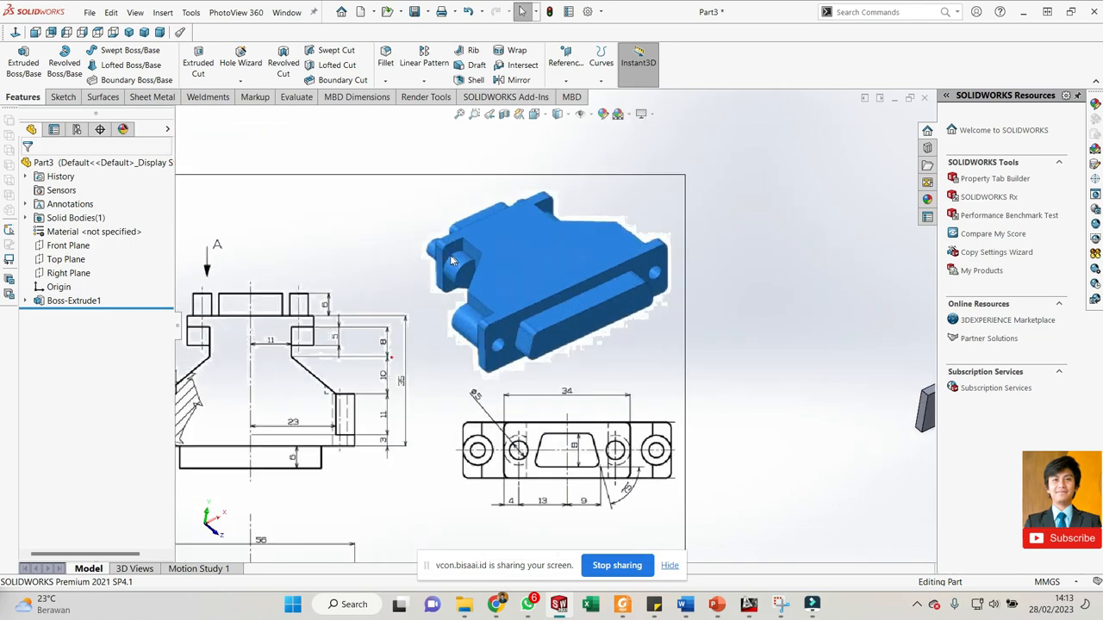
scroll(498, 336, "down", 1)
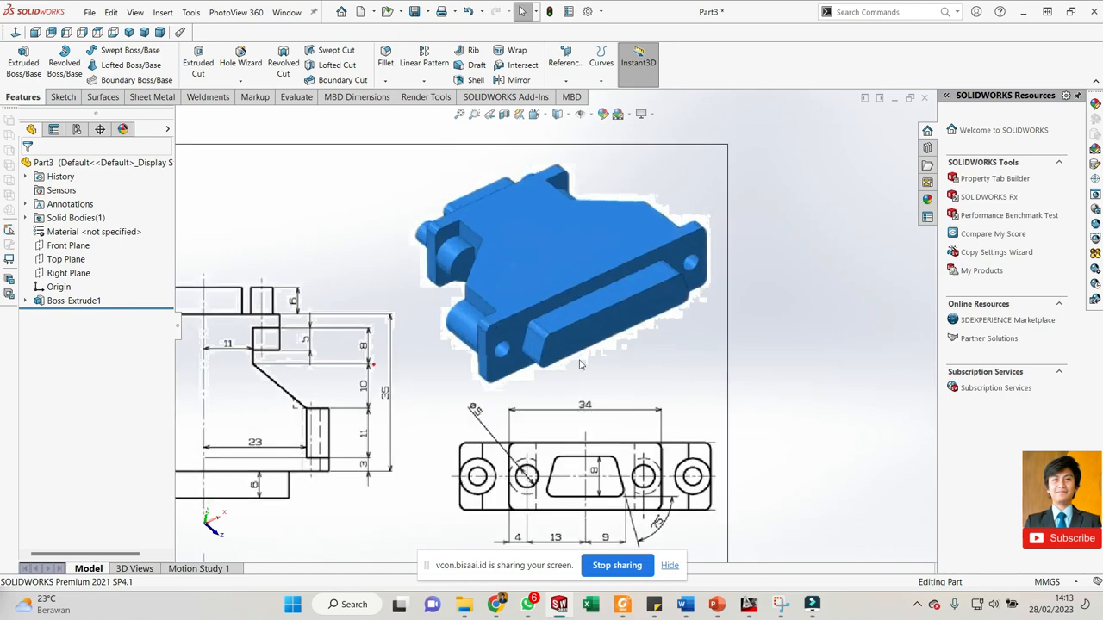
scroll(517, 396, "down", 3)
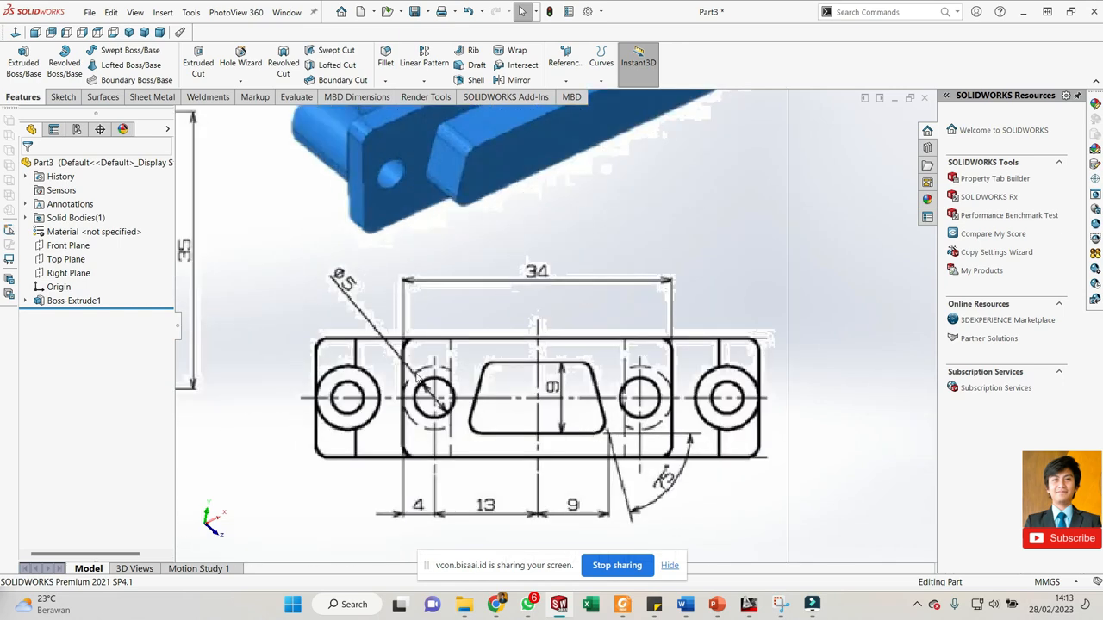
scroll(465, 396, "up", 2)
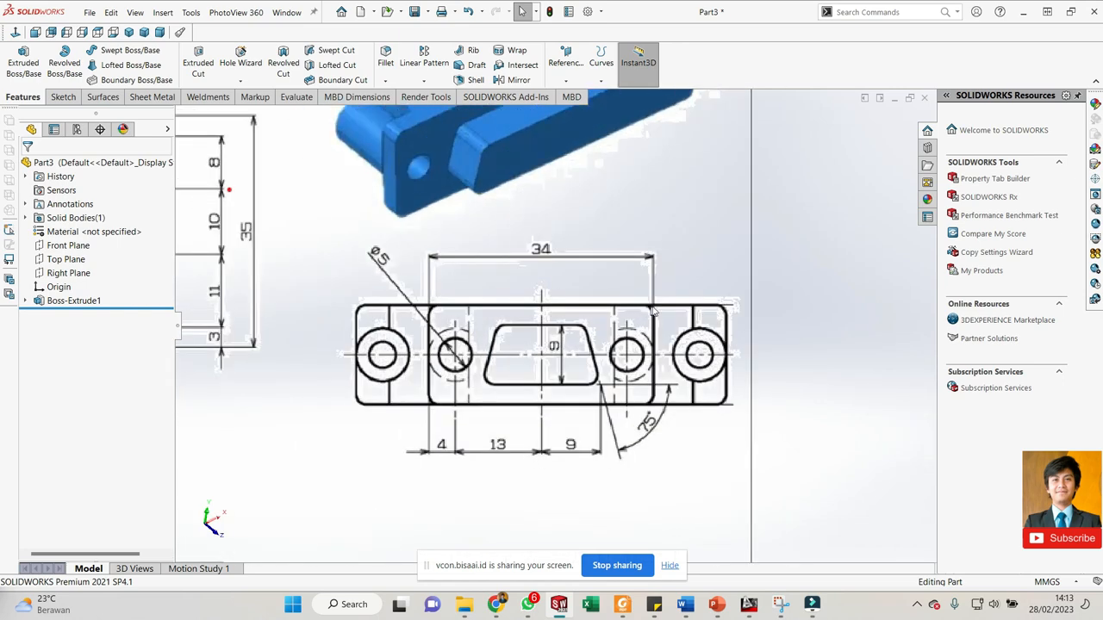
scroll(654, 330, "up", 3)
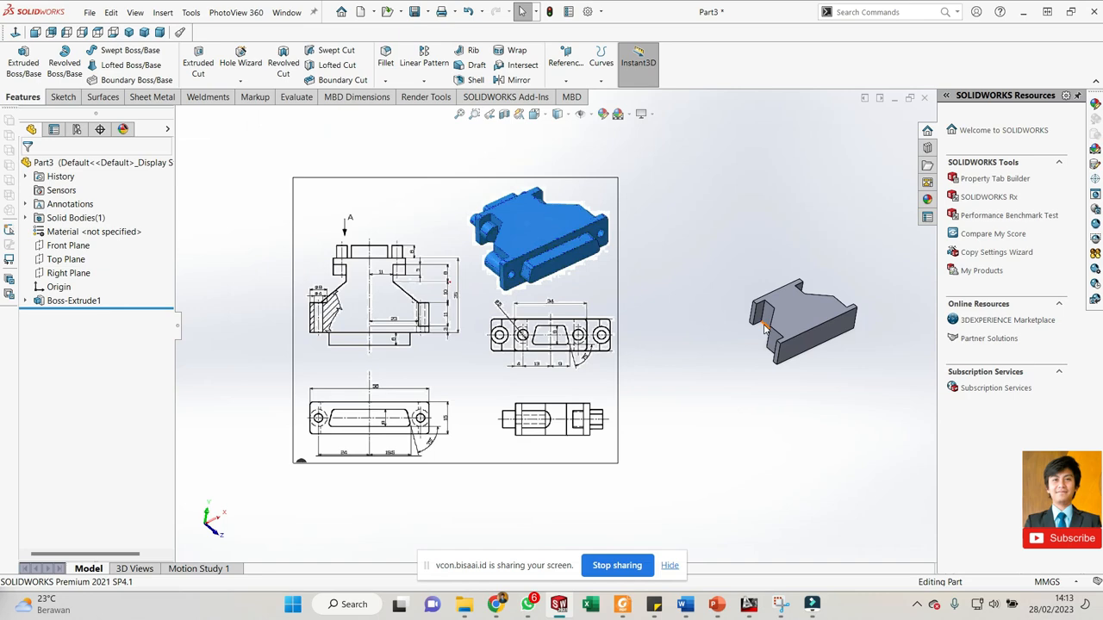
scroll(642, 328, "down", 5)
scroll(627, 326, "up", 2)
scroll(631, 345, "up", 3)
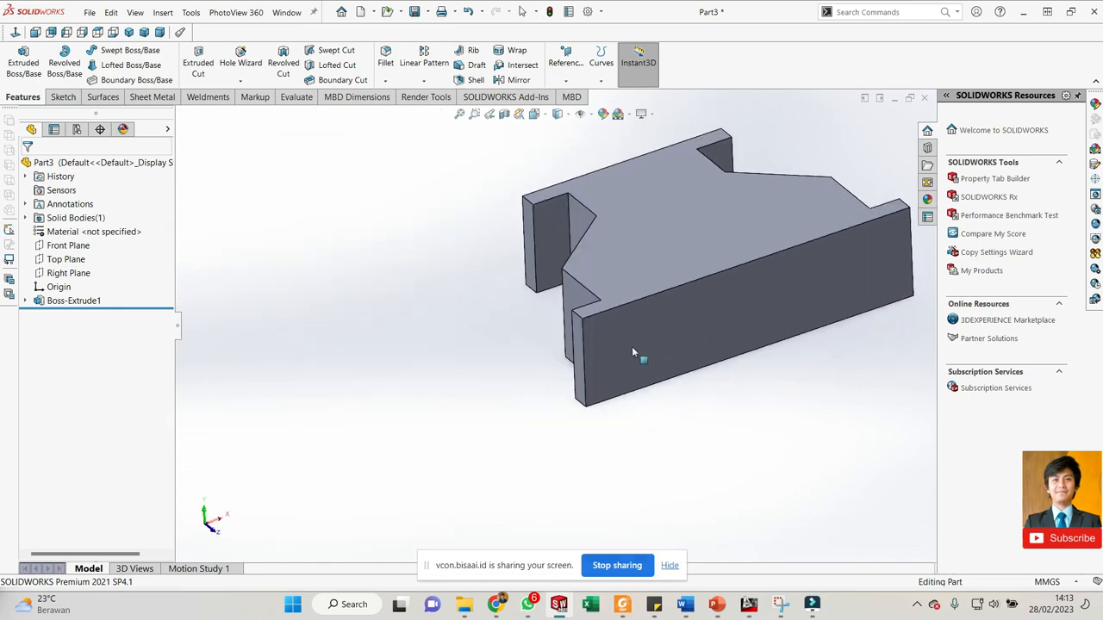
- Examine the drawing's main, end and base views for the dimensions of the trapezoidal plugs, screw bosses and holes
scroll(242, 396, "down", 3)
scroll(242, 395, "down", 2)
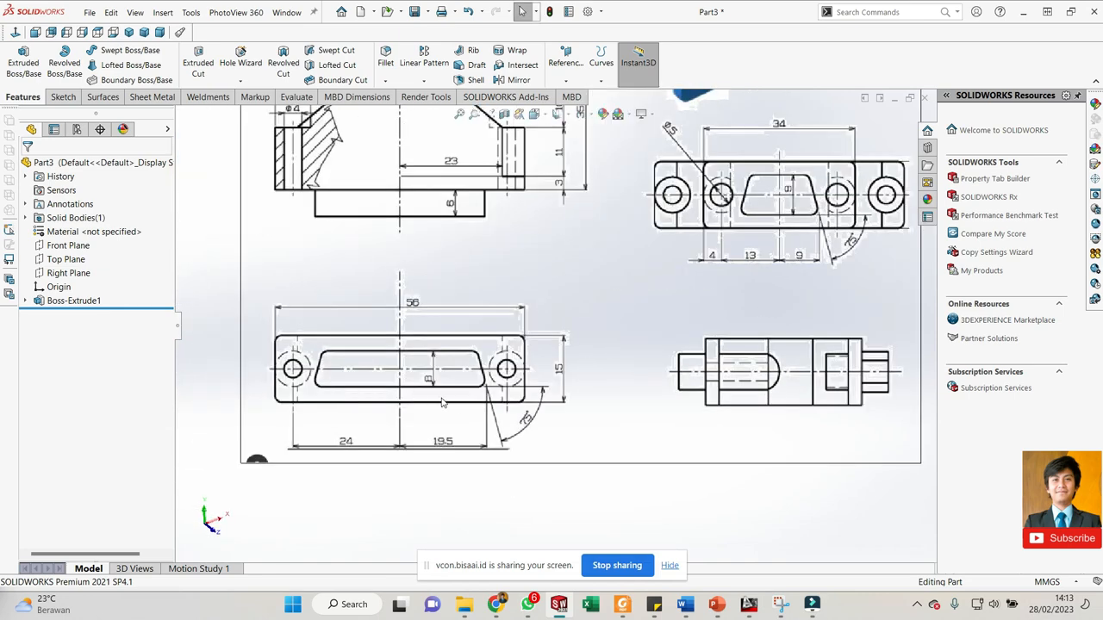
scroll(500, 361, "up", 3)
scroll(489, 220, "down", 3)
scroll(552, 218, "up", 3)
scroll(569, 216, "down", 2)
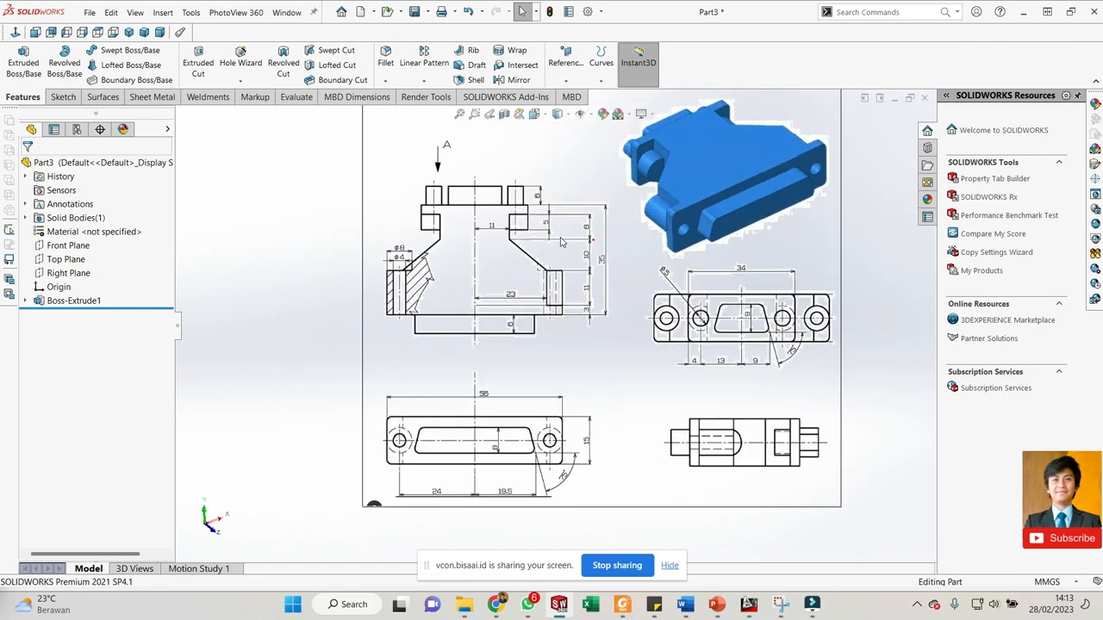
scroll(794, 368, "down", 2)
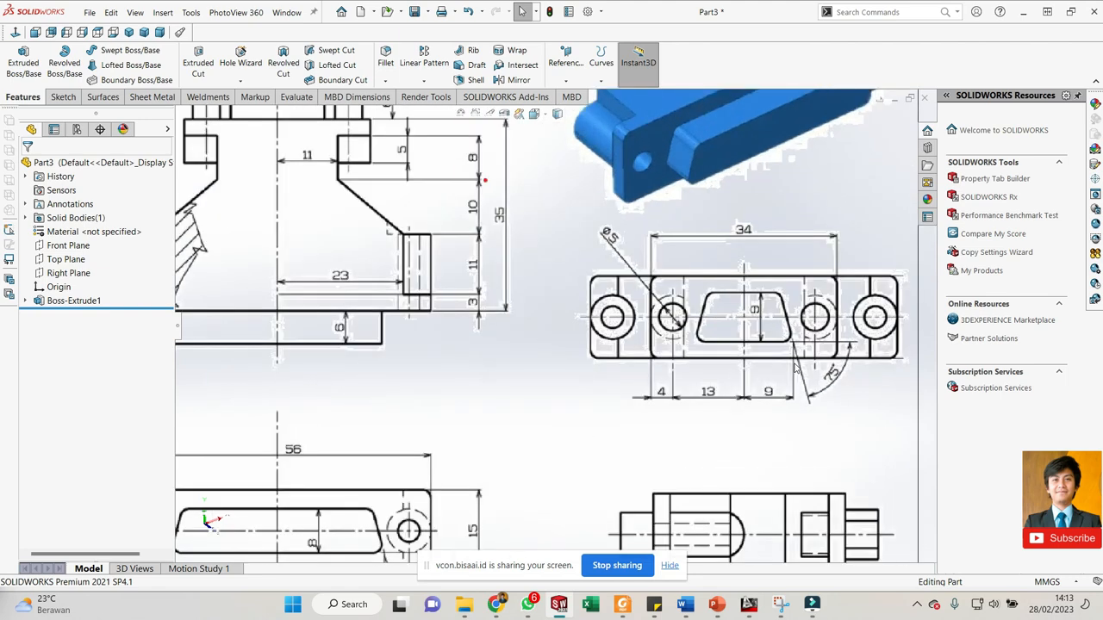
scroll(685, 420, "up", 2)
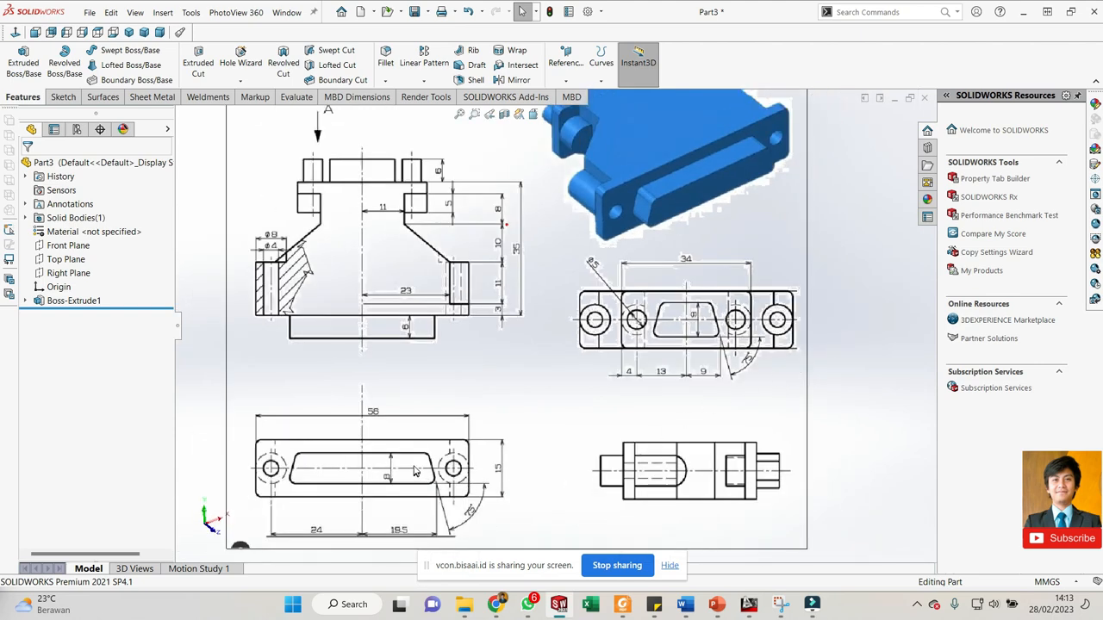
scroll(415, 472, "down", 2)
scroll(436, 450, "up", 2)
scroll(381, 244, "down", 3)
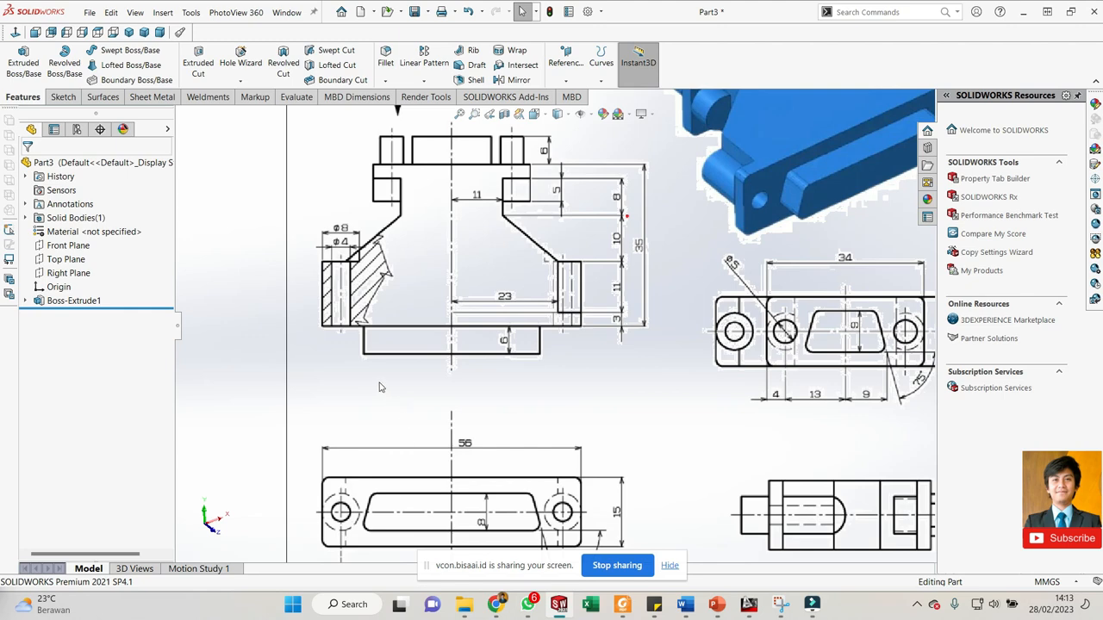
scroll(459, 309, "up", 2)
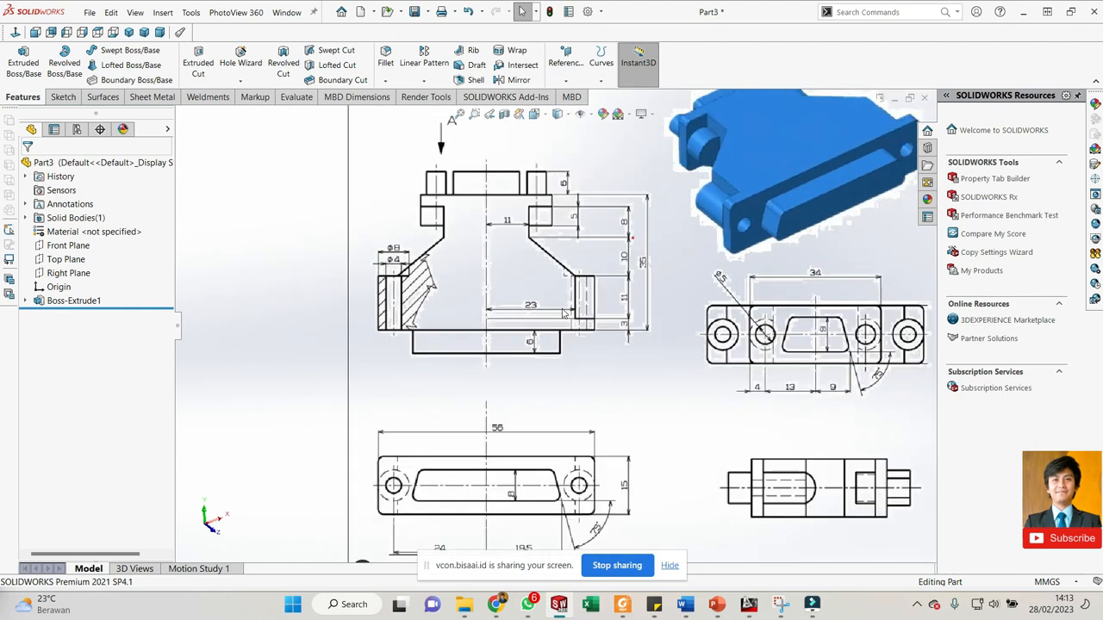
scroll(580, 200, "down", 2)
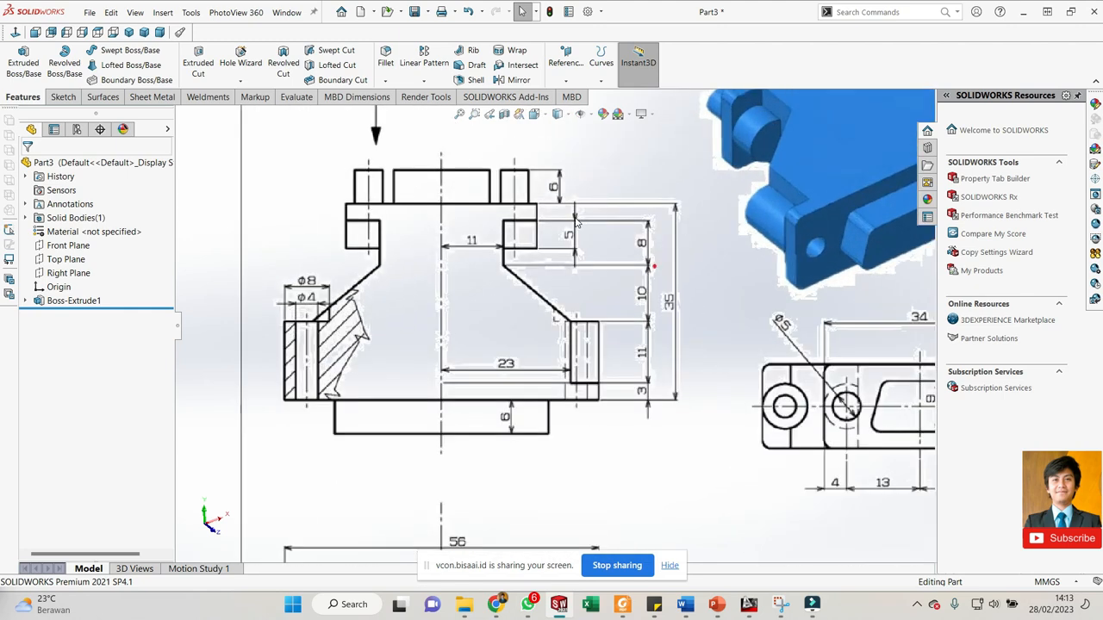
scroll(577, 222, "up", 1)
scroll(732, 371, "up", 1)
scroll(773, 379, "up", 2)
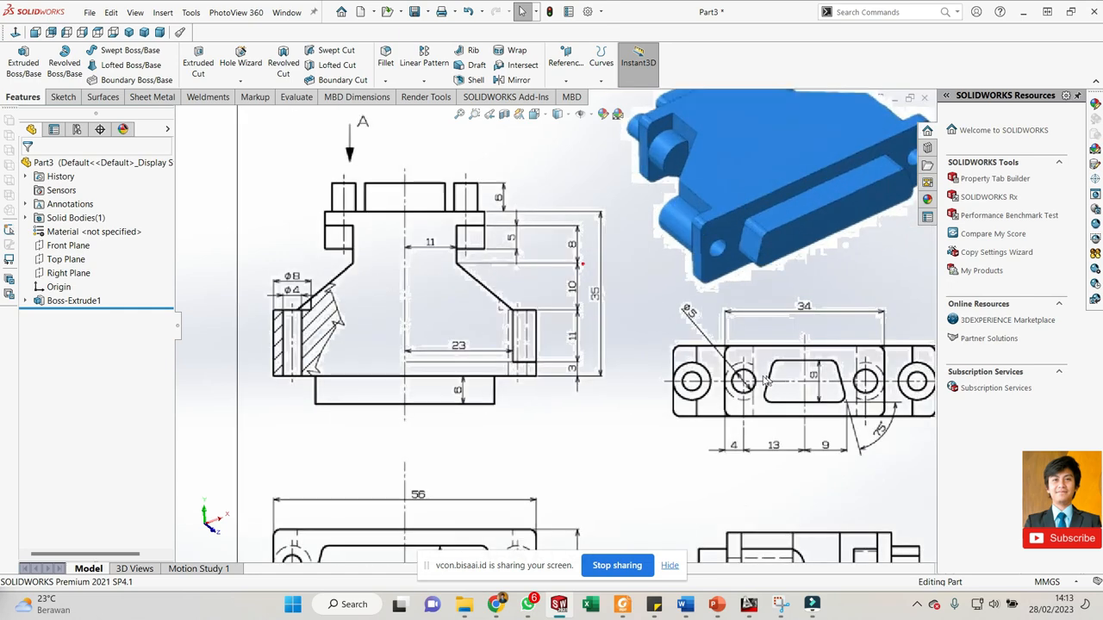
scroll(585, 504, "down", 1)
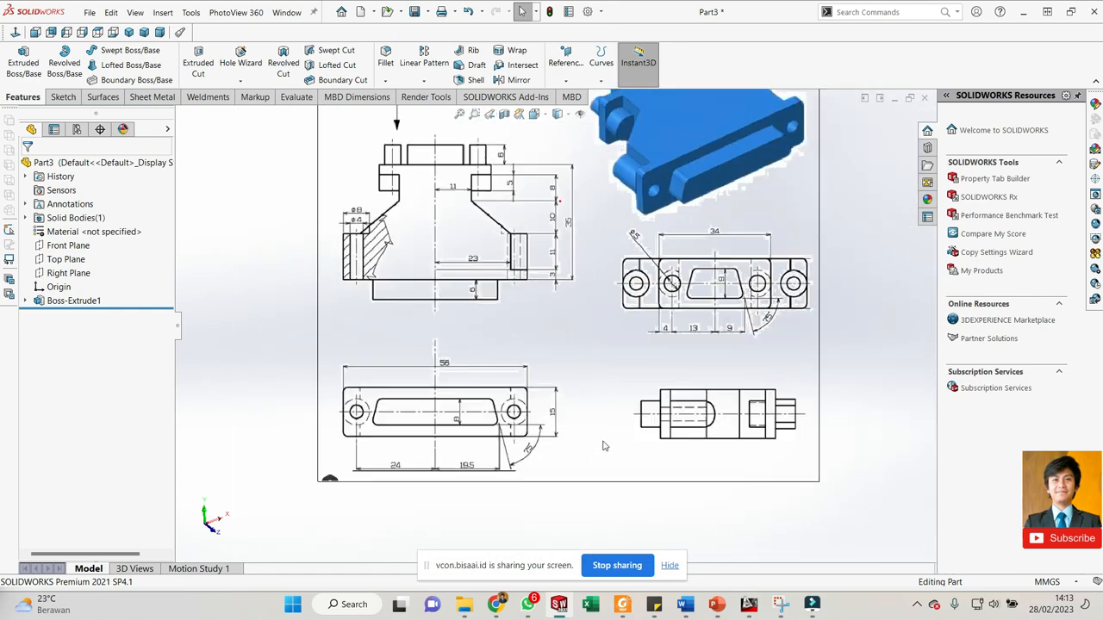
scroll(793, 353, "up", 2)
scroll(797, 353, "down", 1)
scroll(736, 241, "down", 2)
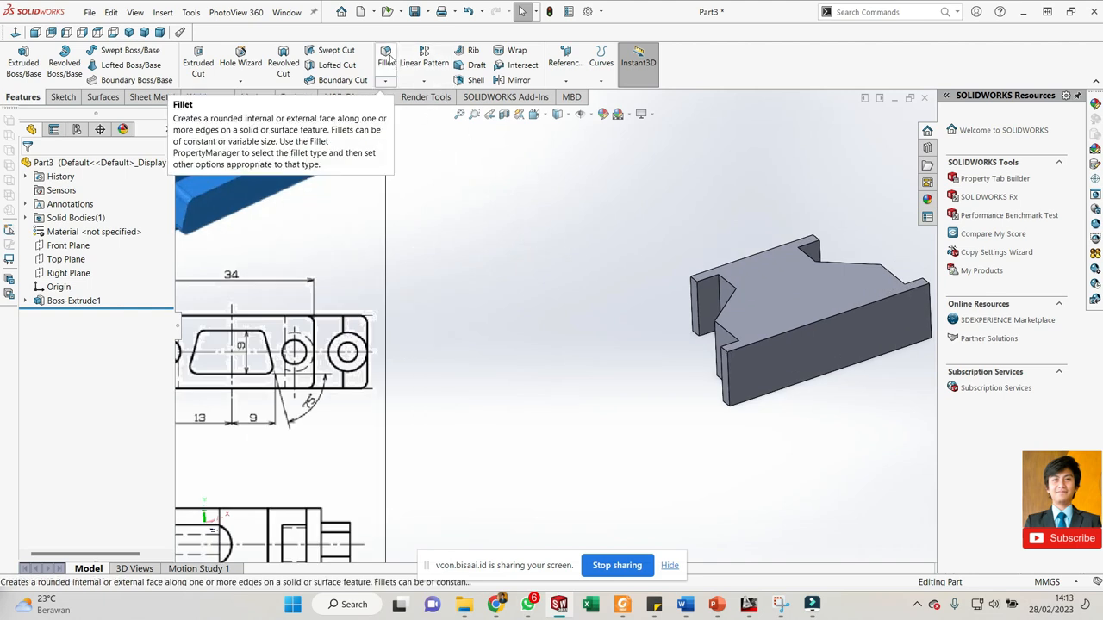
left_click(388, 58)
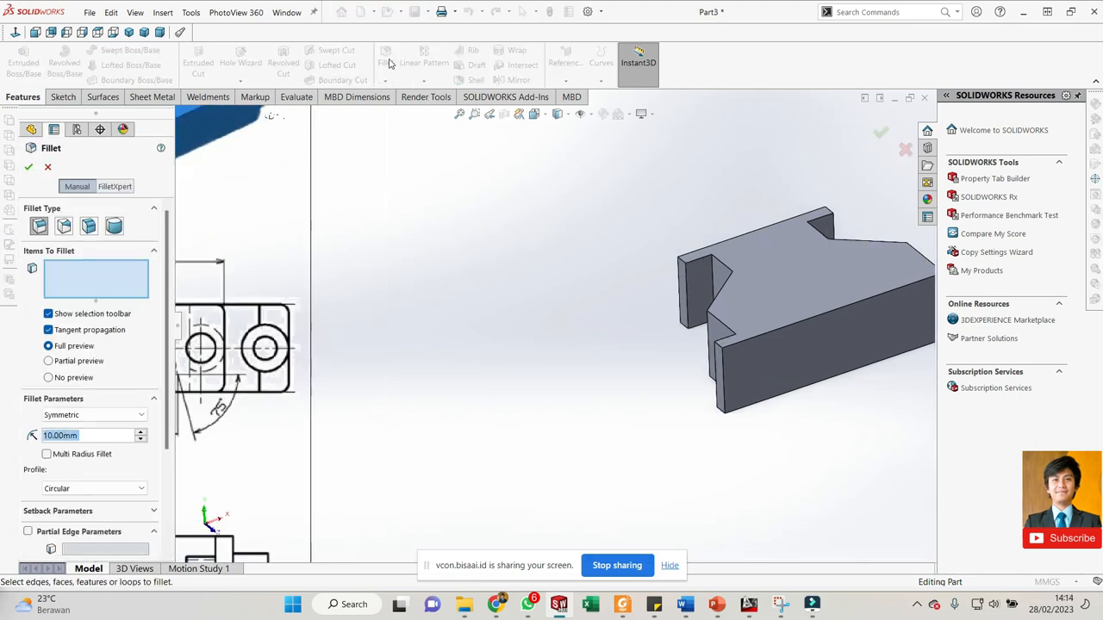
left_click(47, 167)
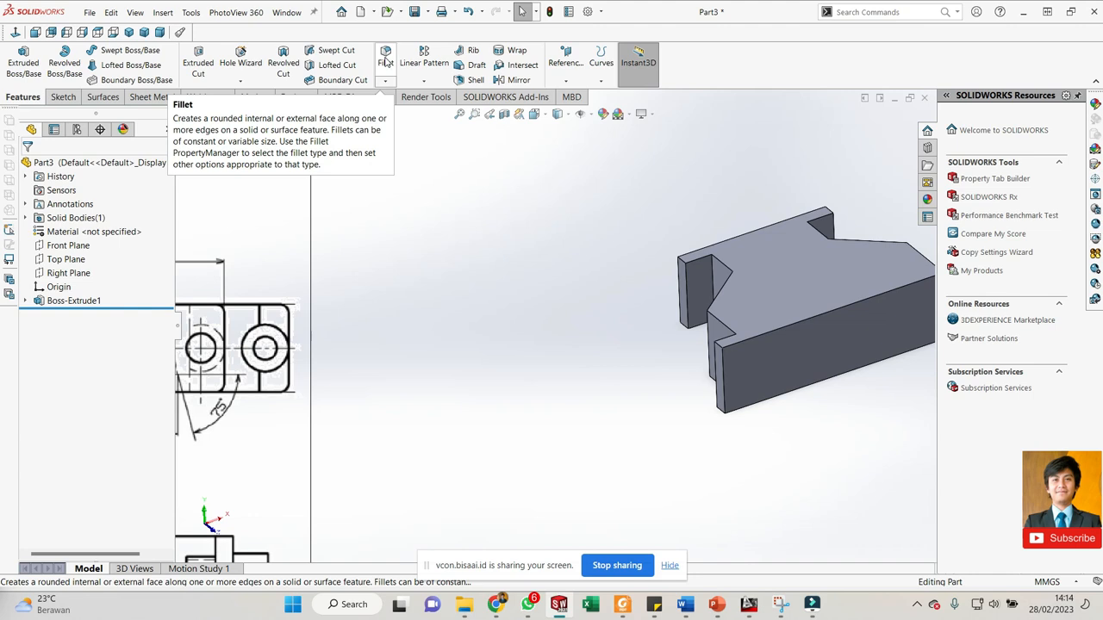
- Start a constant-size symmetric fillet on an upper corner edge of the wide flange and set the radius to 2 mm
left_click(385, 59)
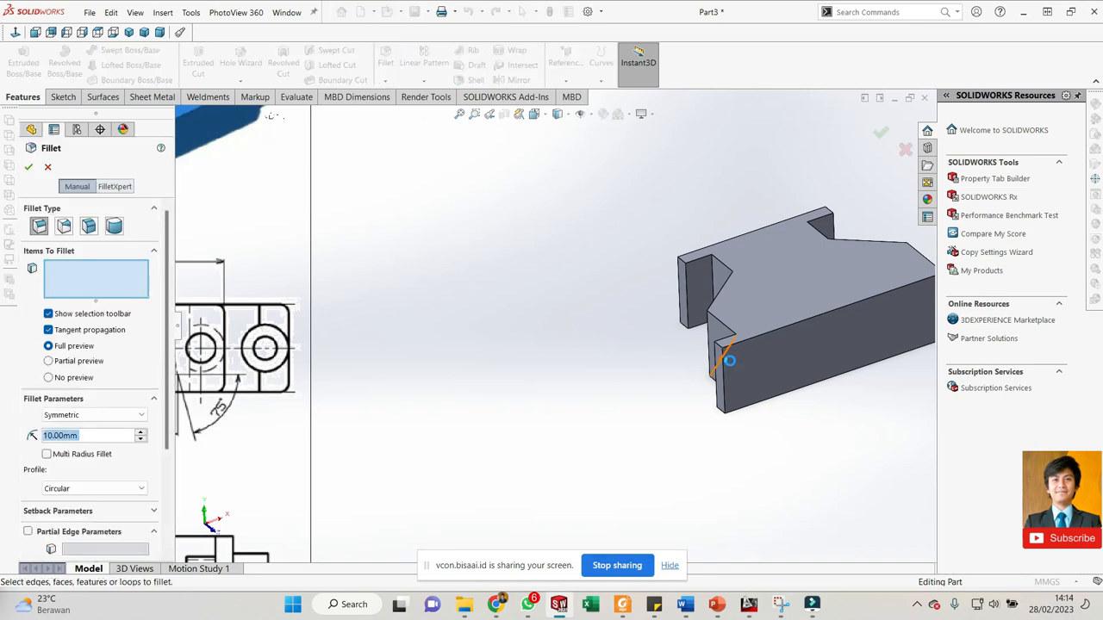
scroll(724, 361, "down", 3)
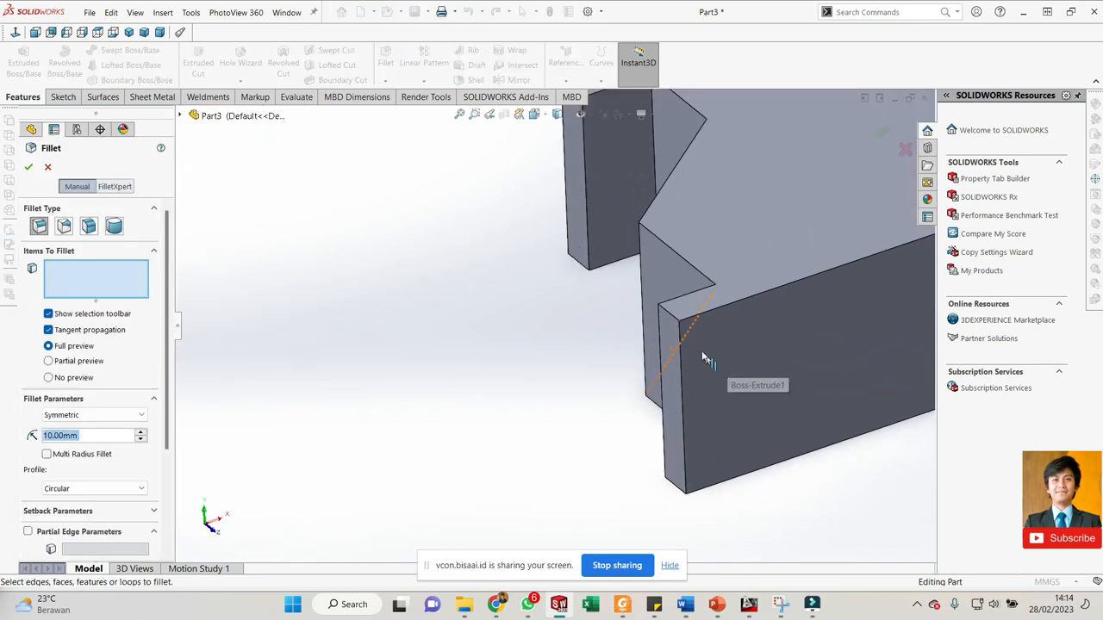
left_click(668, 314)
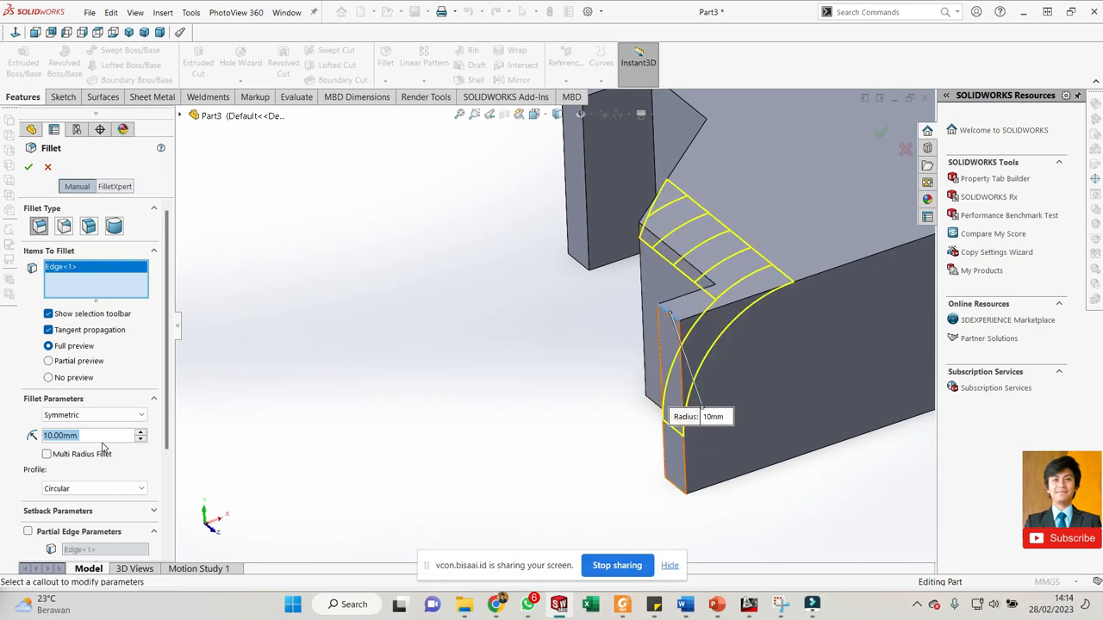
type("5")
key("Return")
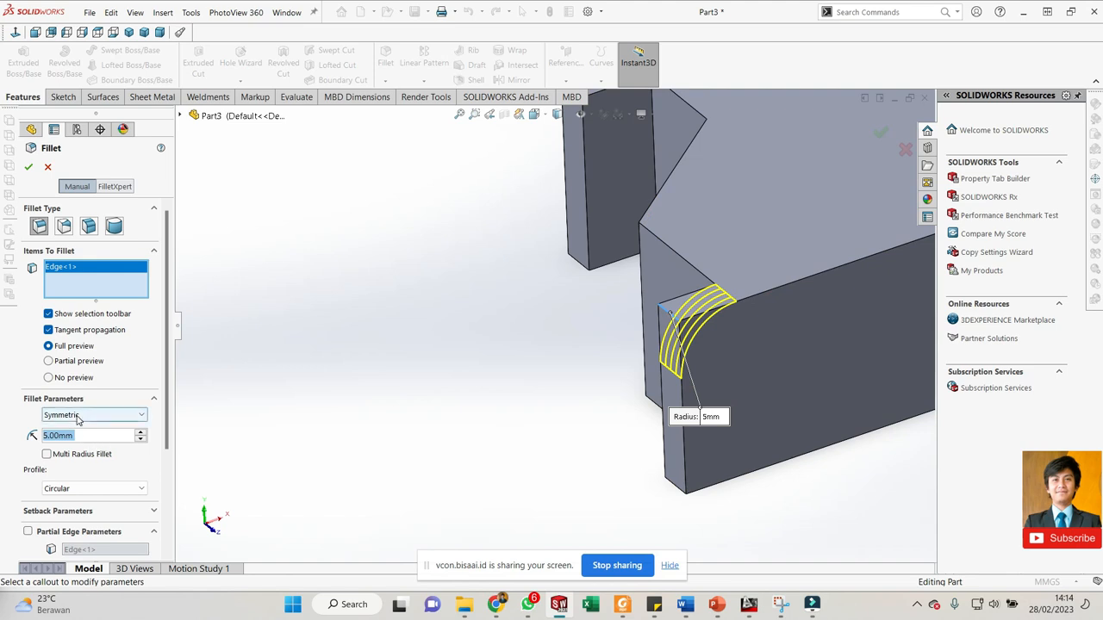
type("2")
key("Return")
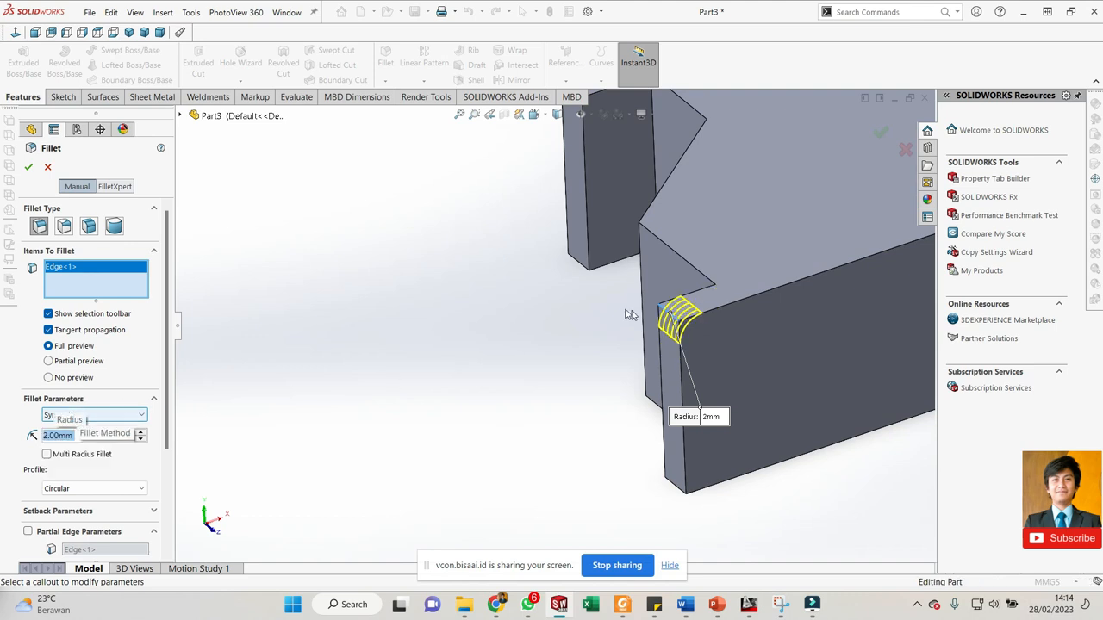
- Add the wide flange's three remaining corner edges to the 2 mm fillet
scroll(522, 387, "up", 3)
scroll(658, 357, "down", 3)
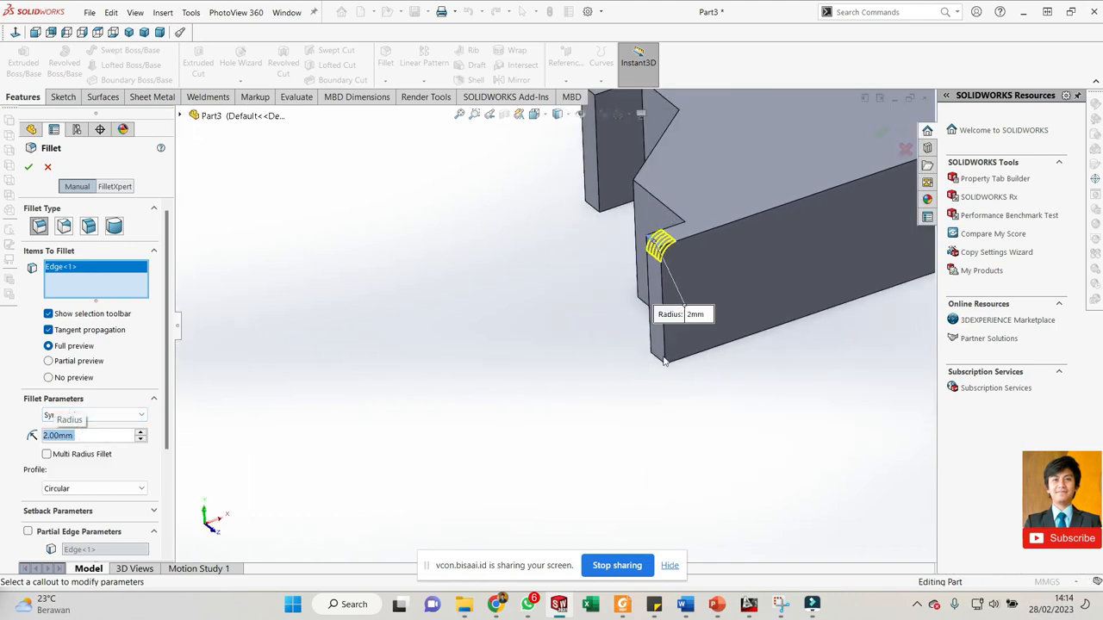
left_click(662, 365)
scroll(662, 366, "up", 4)
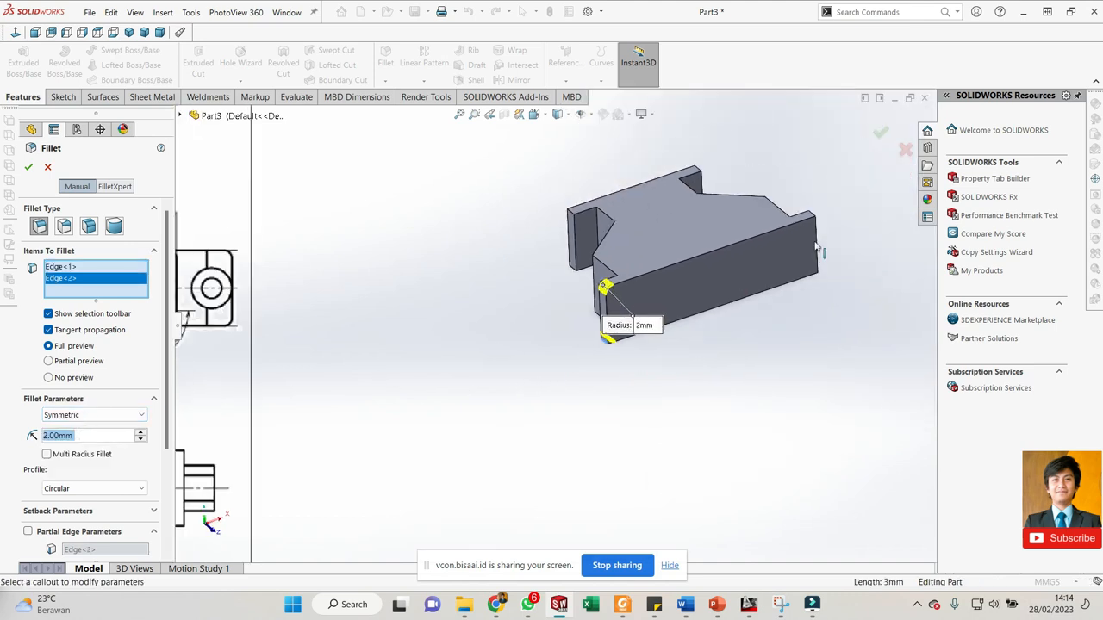
scroll(775, 237, "down", 3)
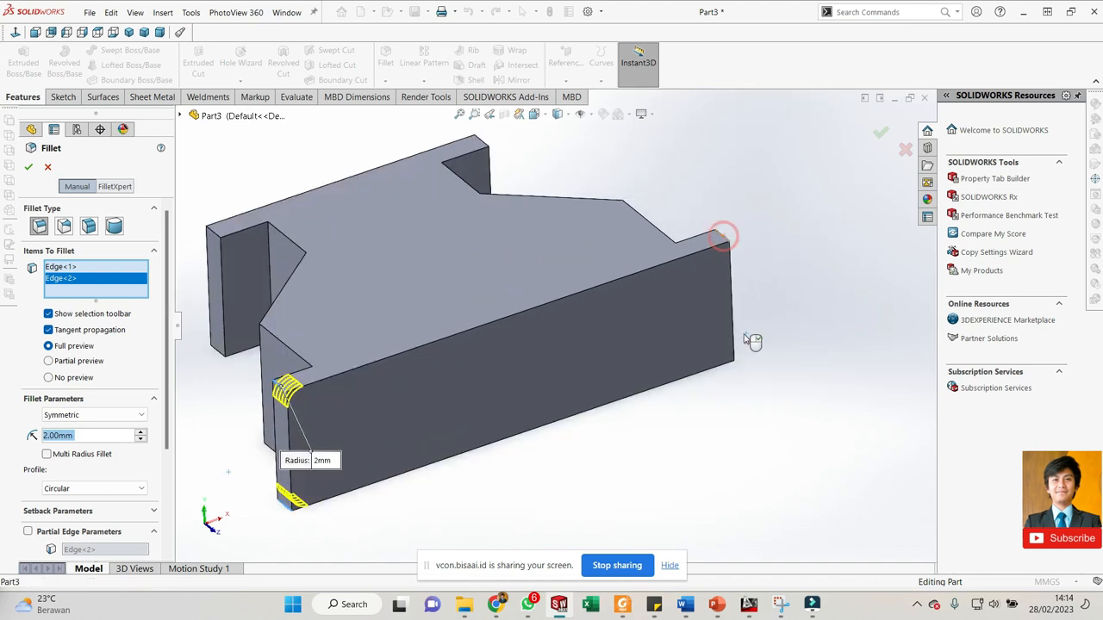
left_click(724, 243)
middle_click_drag(724, 243, 615, 414)
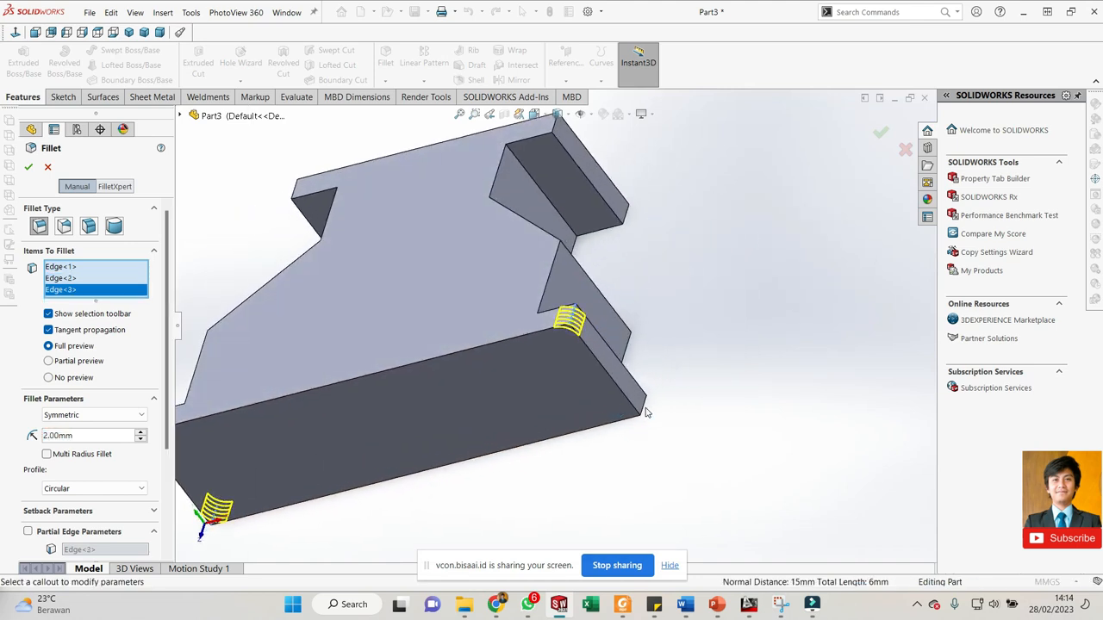
left_click(646, 410)
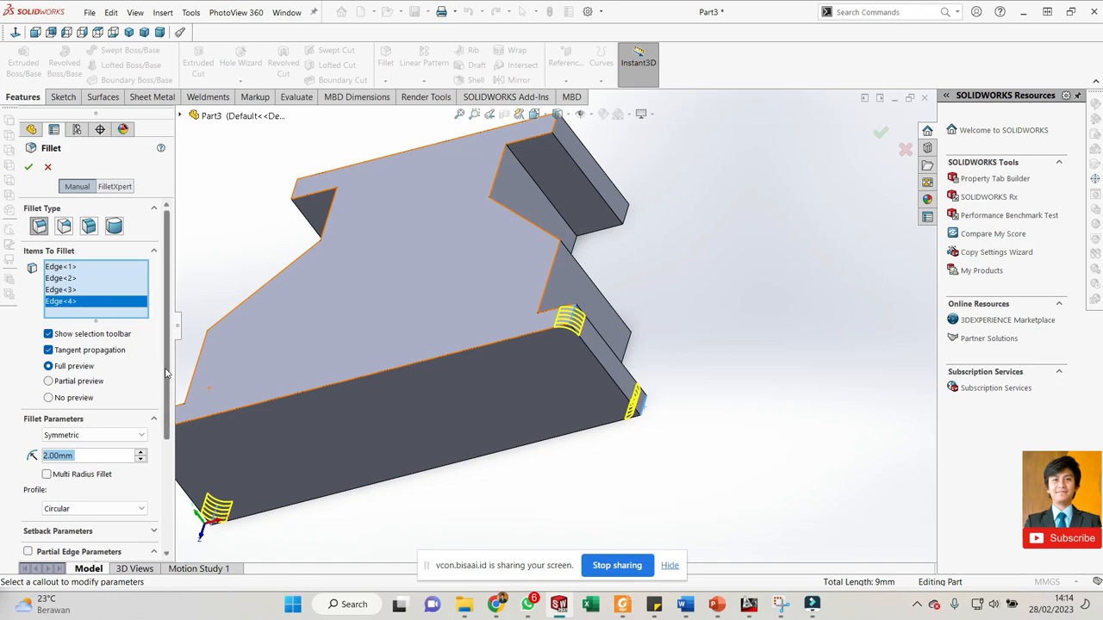
- Compare the wide flange's fillet preview with the rounded corners in the reference drawing's views
scroll(148, 380, "down", 3)
scroll(416, 411, "up", 3)
middle_click_drag(416, 411, 465, 387)
scroll(289, 373, "up", 4)
scroll(224, 372, "down", 5)
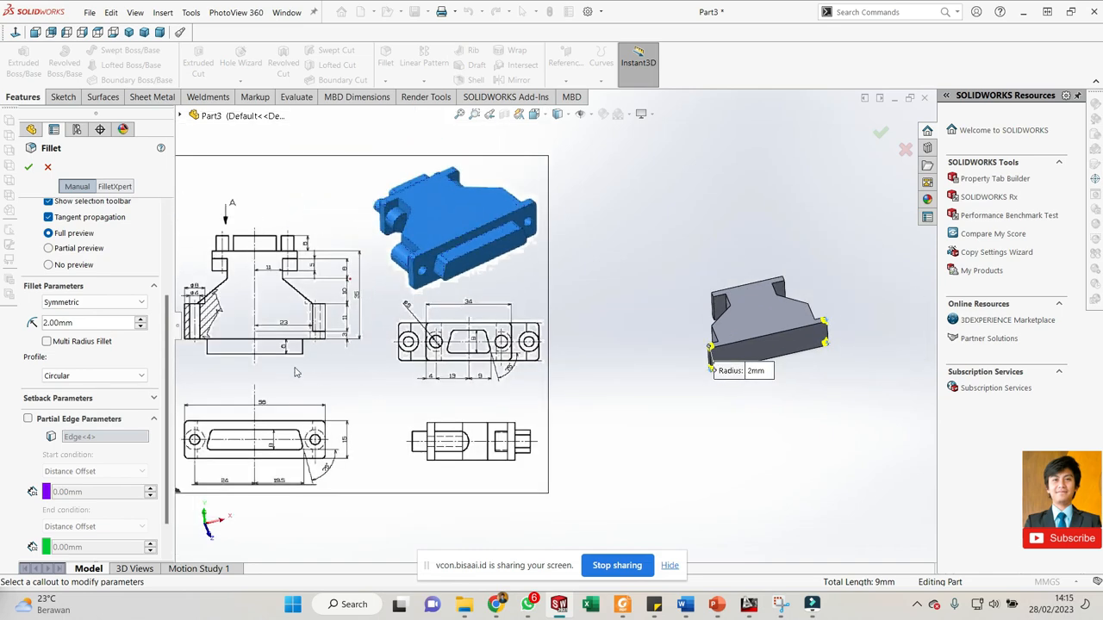
scroll(266, 312, "down", 5)
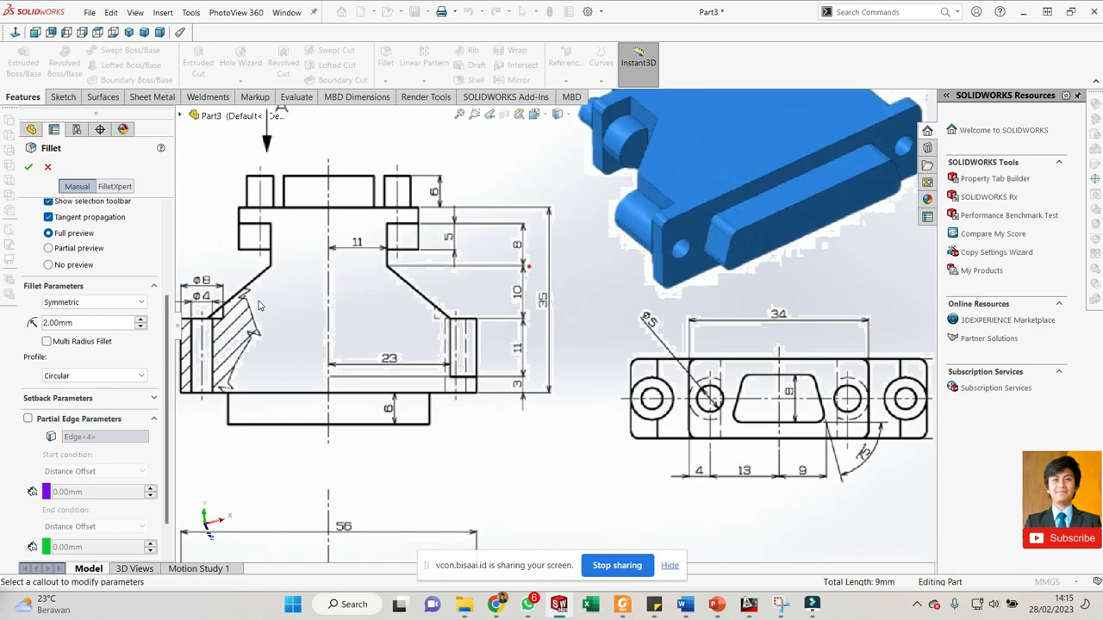
scroll(347, 314, "up", 2)
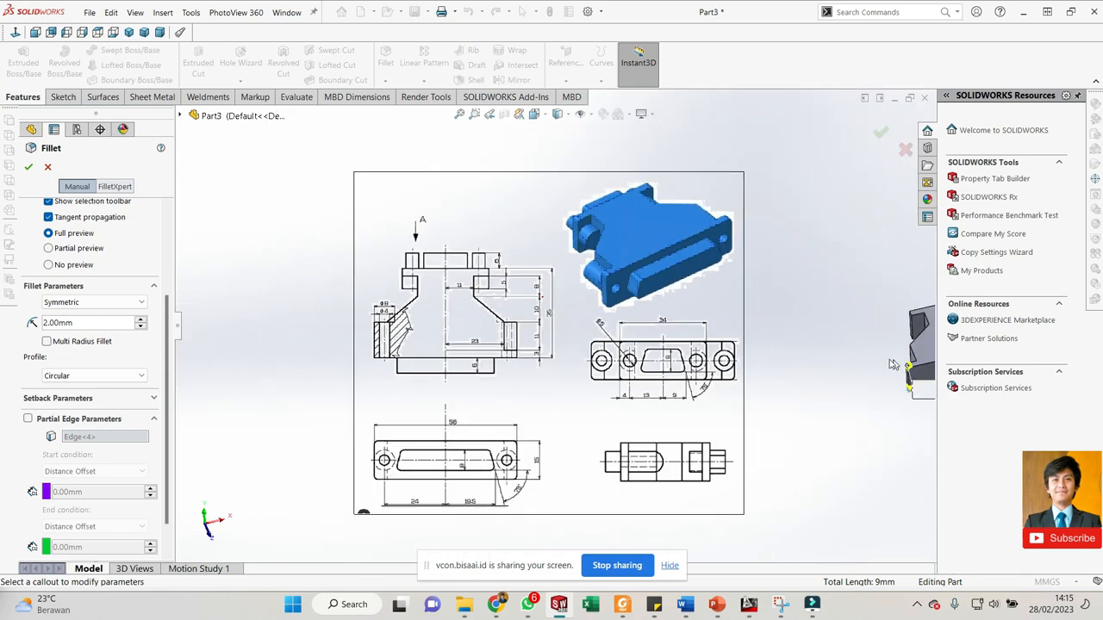
- Add the upper and lower corner edges at one end of the narrow flange to the 2 mm fillet
scroll(862, 344, "down", 5)
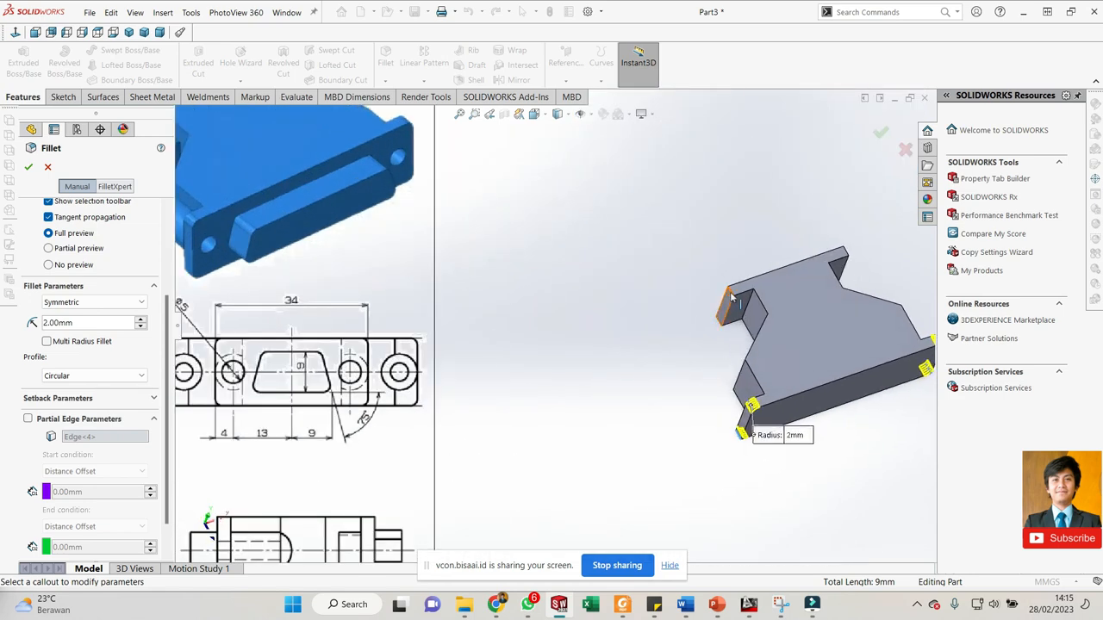
scroll(730, 302, "down", 5)
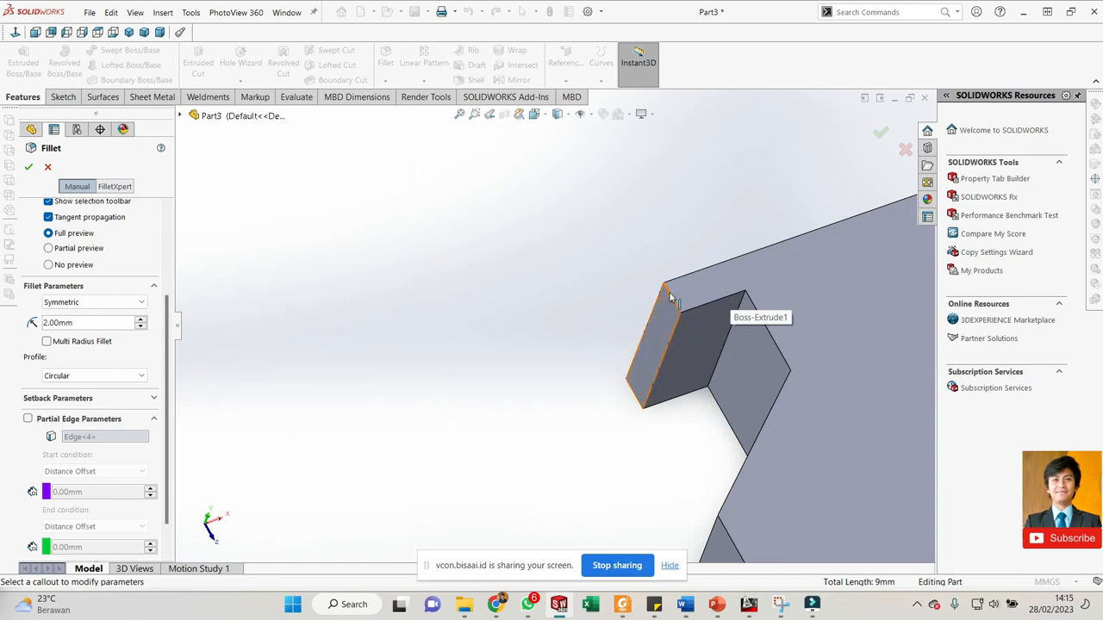
scroll(665, 297, "down", 3)
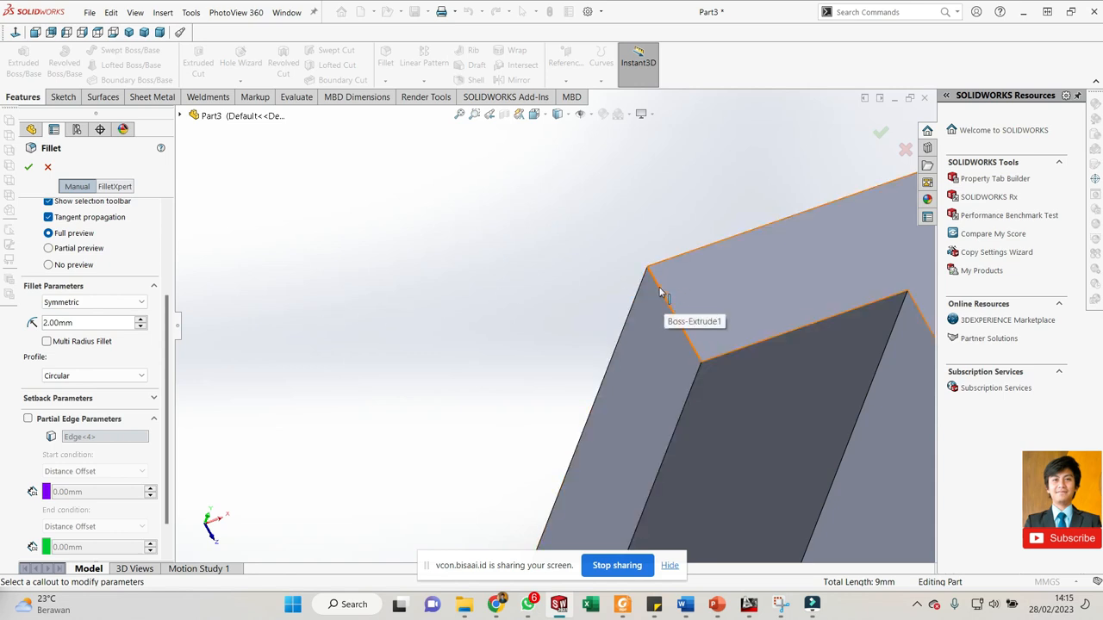
left_click(660, 293)
scroll(522, 451, "up", 3)
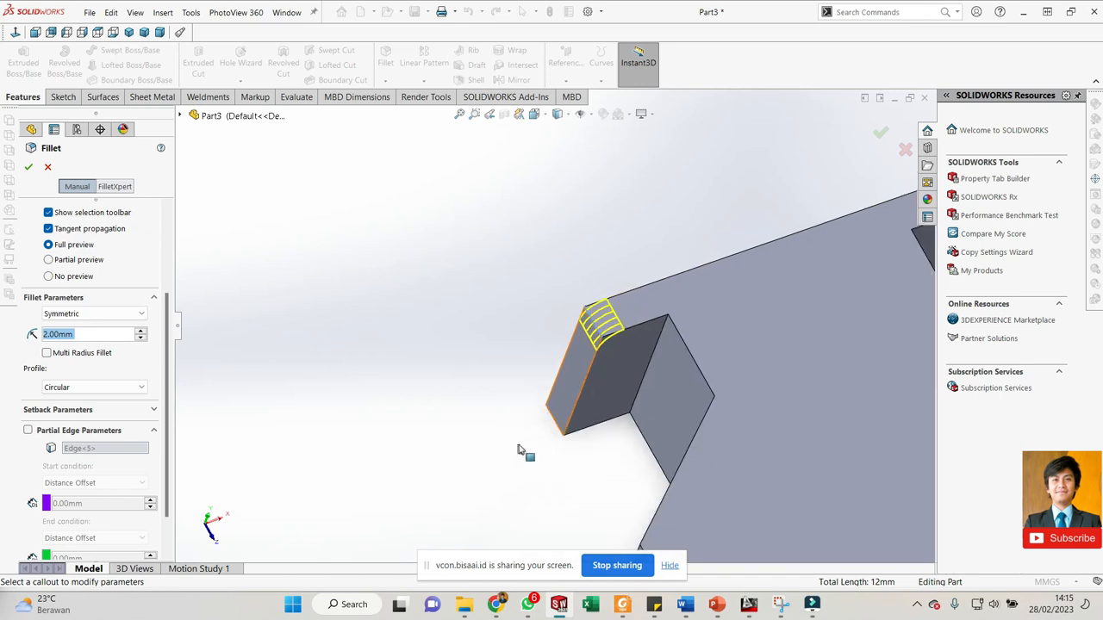
left_click(556, 422)
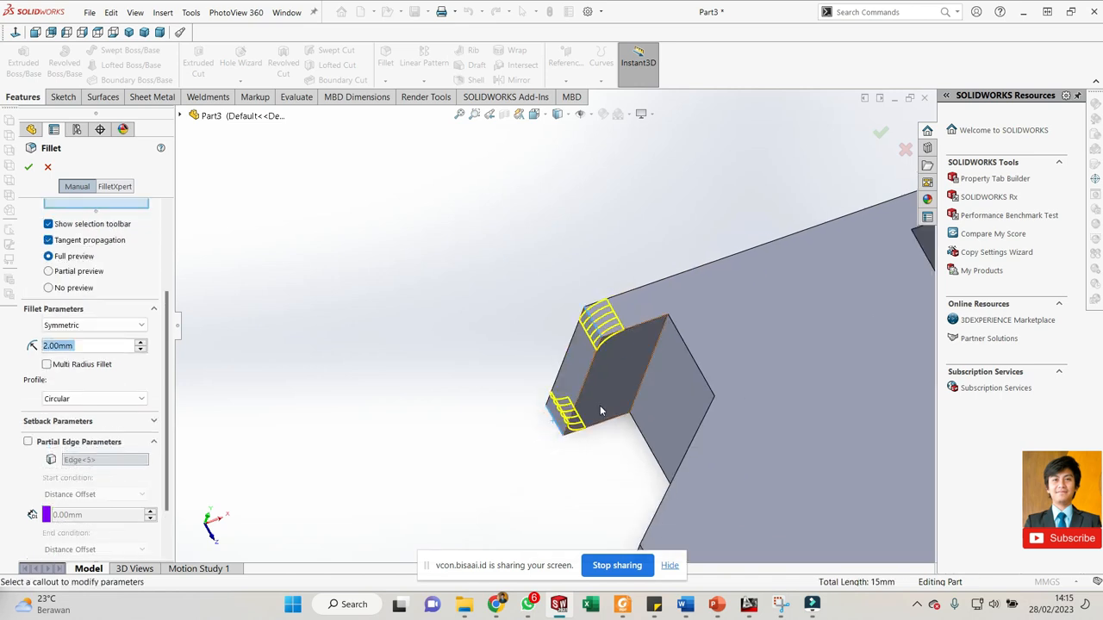
- Add the two corner edges at the opposite end of the narrow flange to the fillet selection
middle_click_drag(555, 422, 603, 410)
scroll(603, 410, "up", 2)
scroll(746, 272, "down", 4)
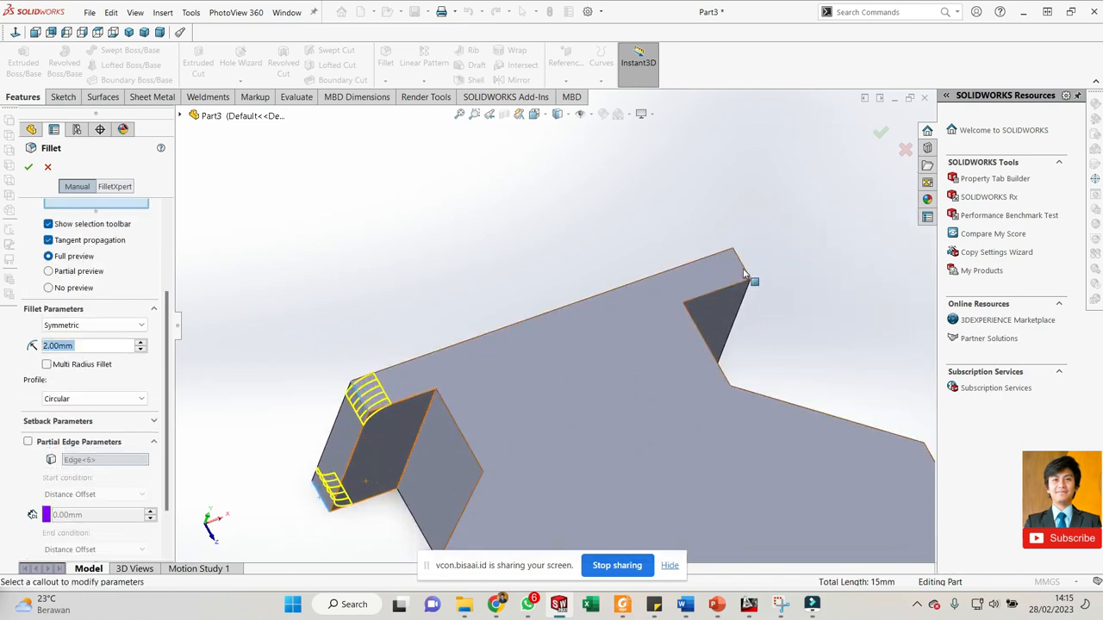
left_click(746, 274)
middle_click_drag(700, 312, 854, 319)
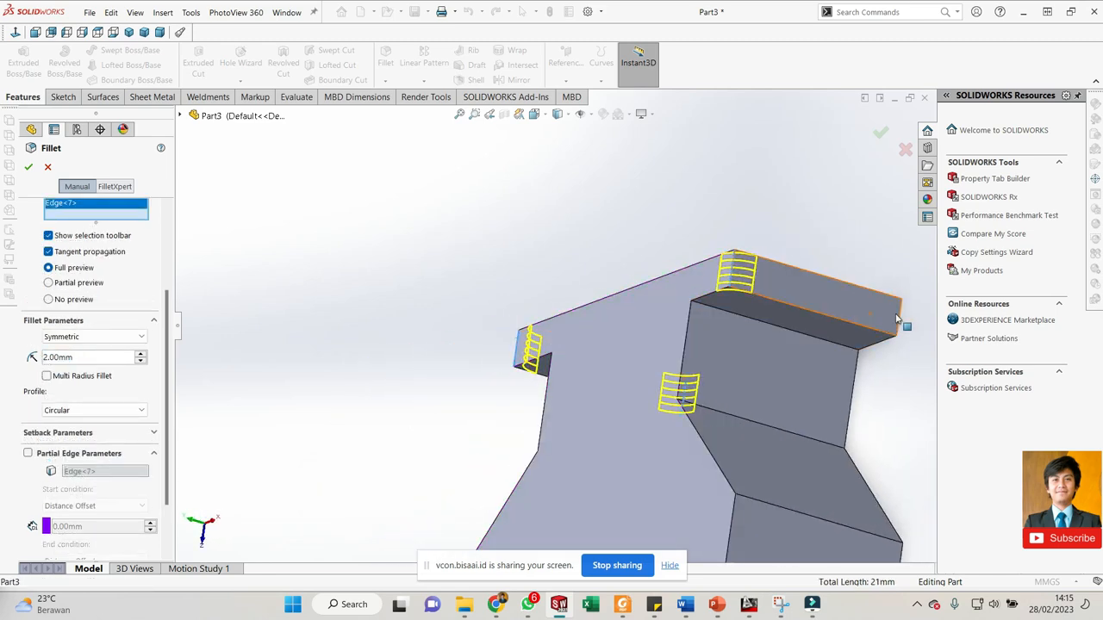
left_click(899, 320)
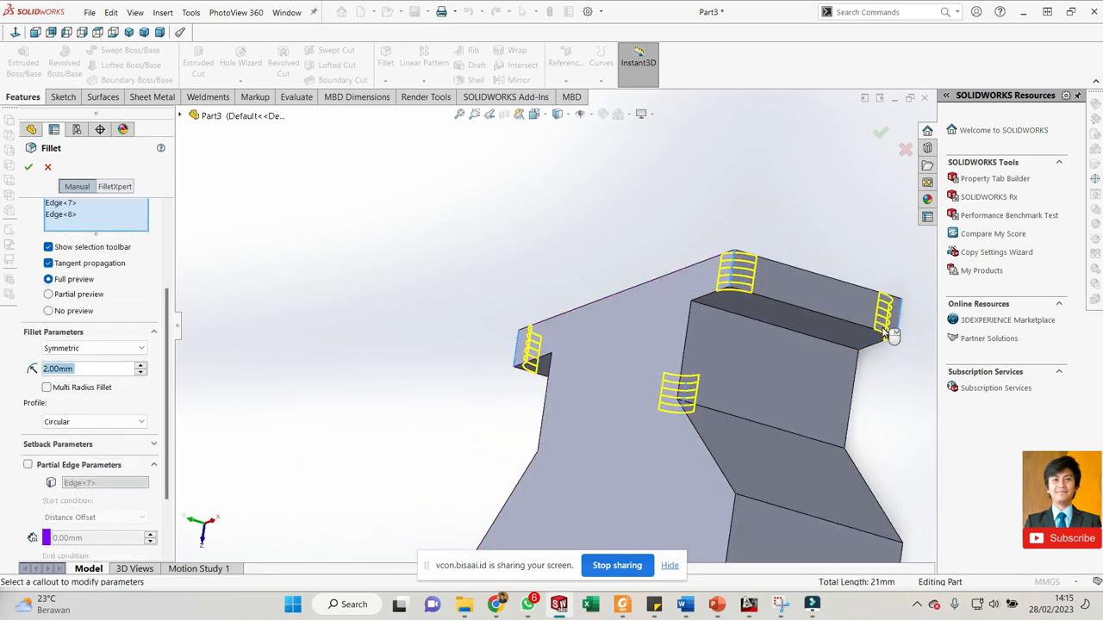
- Remove and reselect the last narrow-flange corner edge, and apply the 2 mm fillet to all eight flange corners
scroll(720, 358, "up", 3)
middle_click_drag(728, 363, 682, 322)
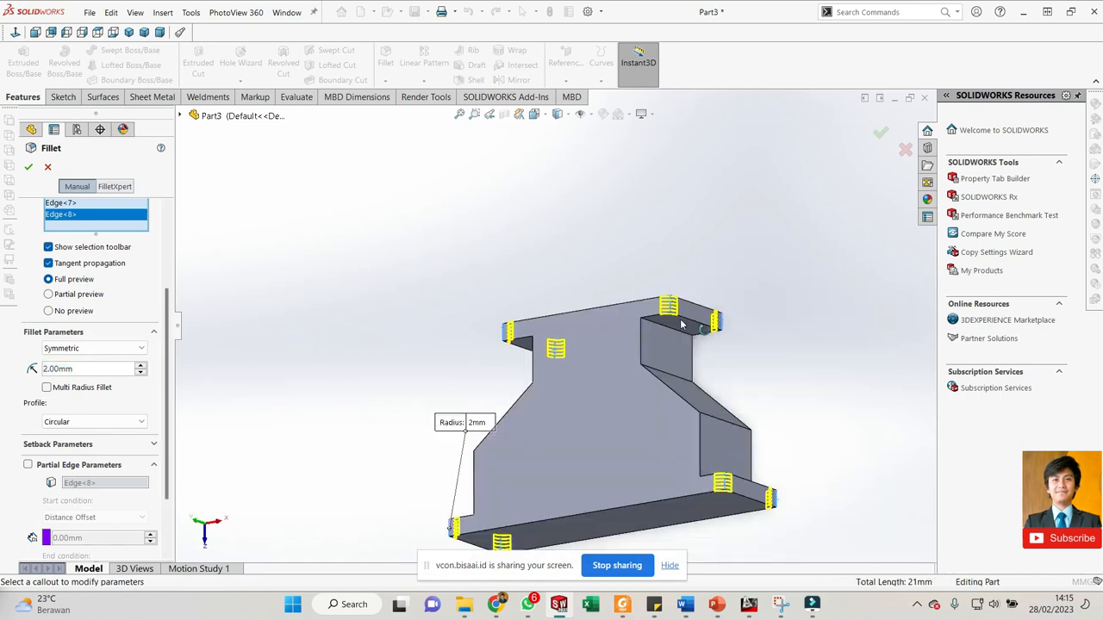
right_click(72, 216)
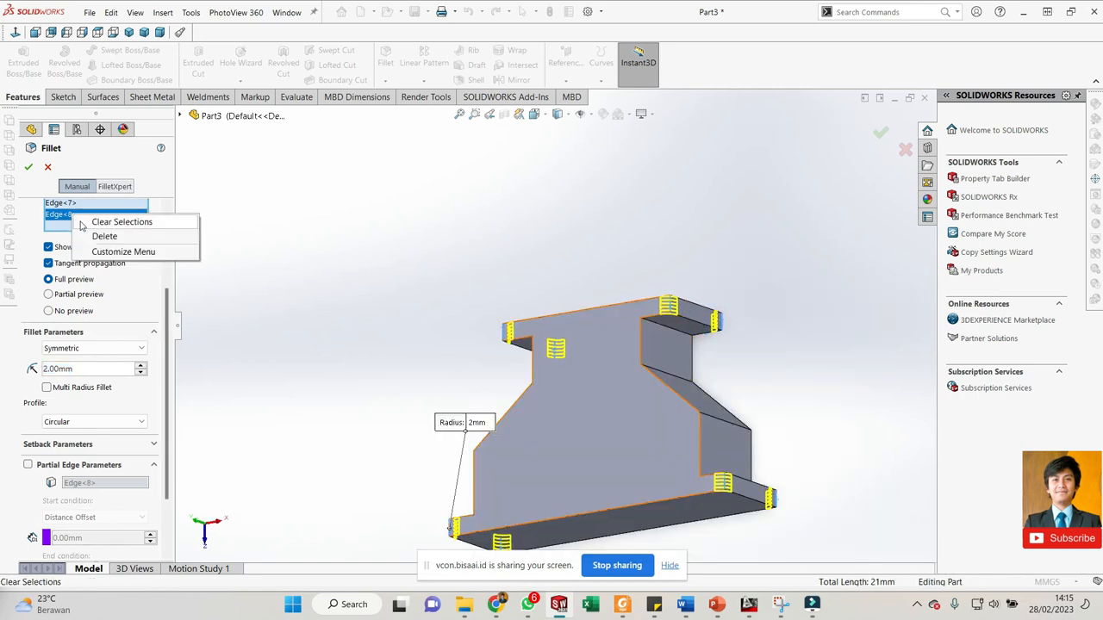
left_click(95, 238)
scroll(663, 328, "down", 6)
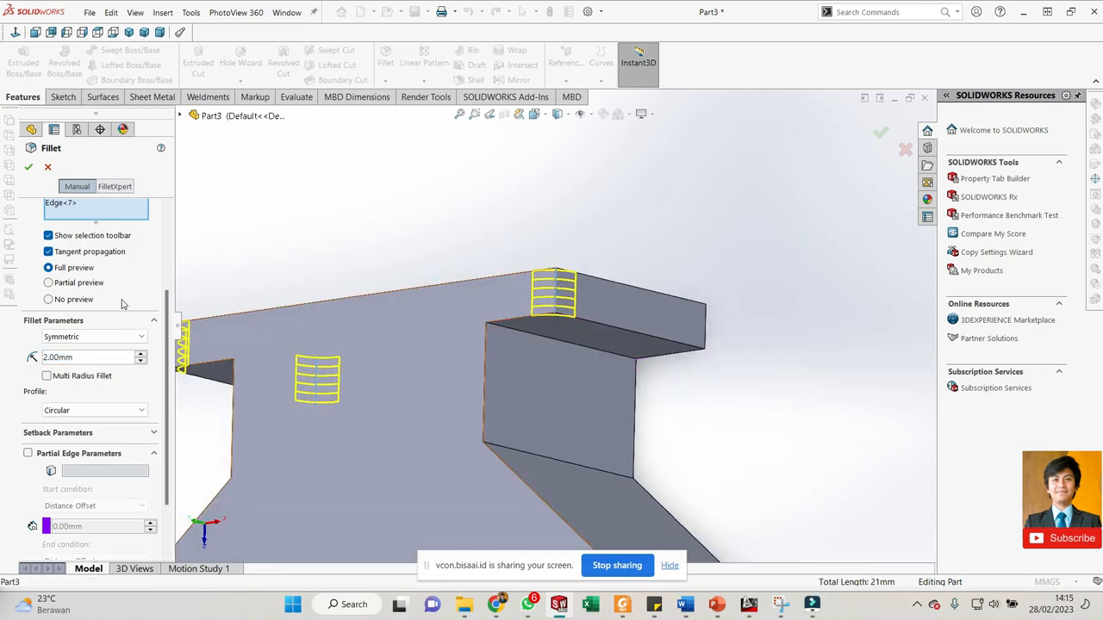
left_click_drag(166, 349, 166, 270)
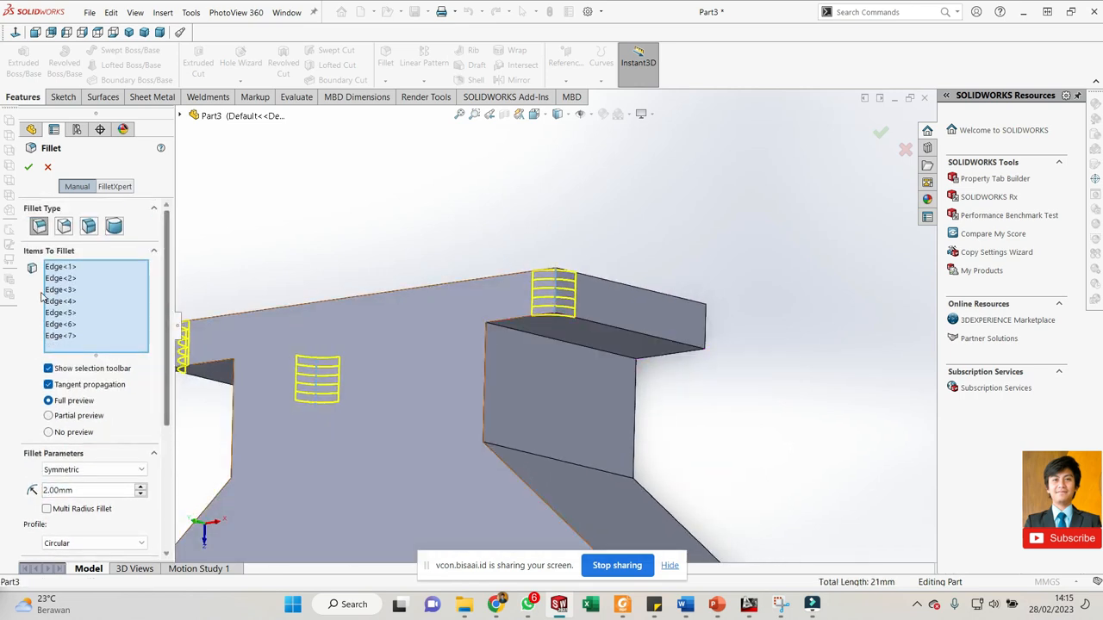
left_click(706, 326)
middle_click_drag(707, 326, 555, 327)
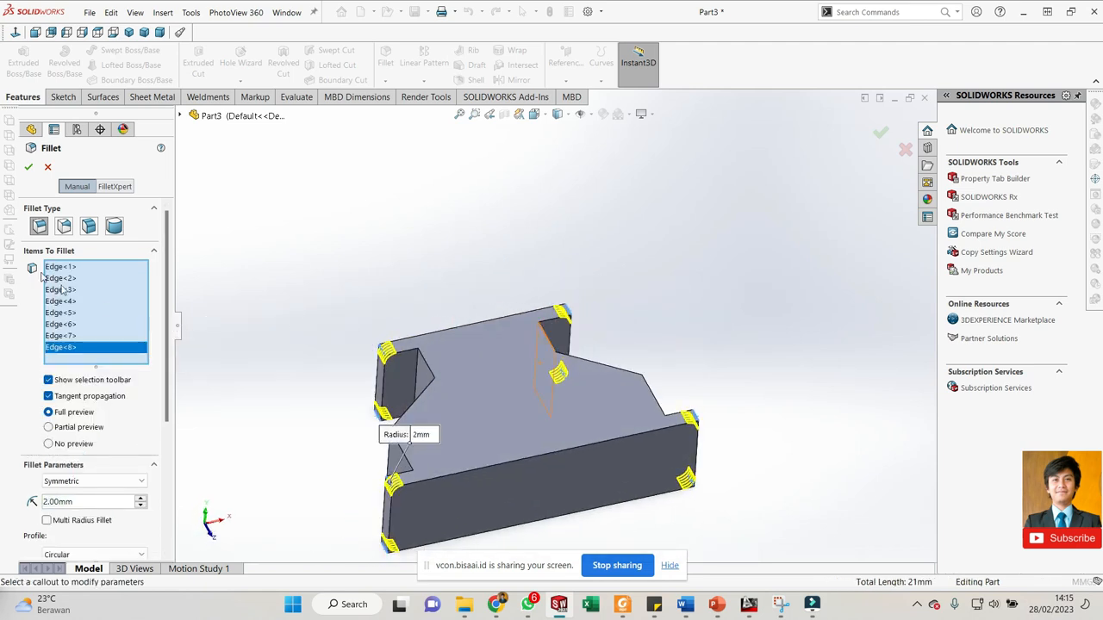
right_click(463, 208)
left_click(485, 287)
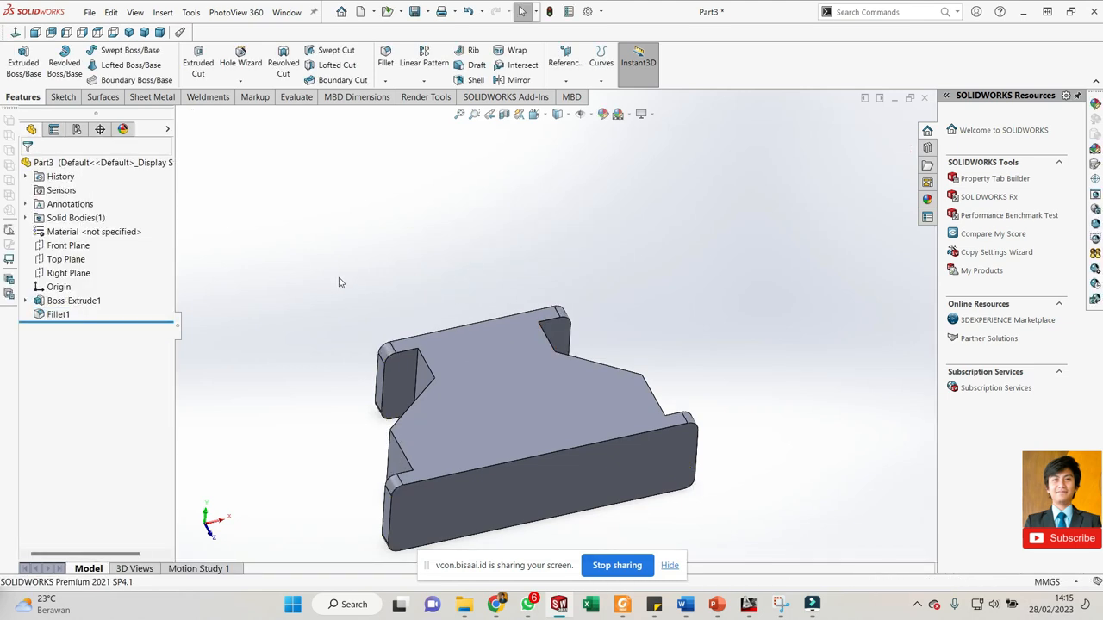
- Examine the reference drawing's isometric view and dimensioned views for the plug on the wide flange
scroll(439, 311, "up", 7)
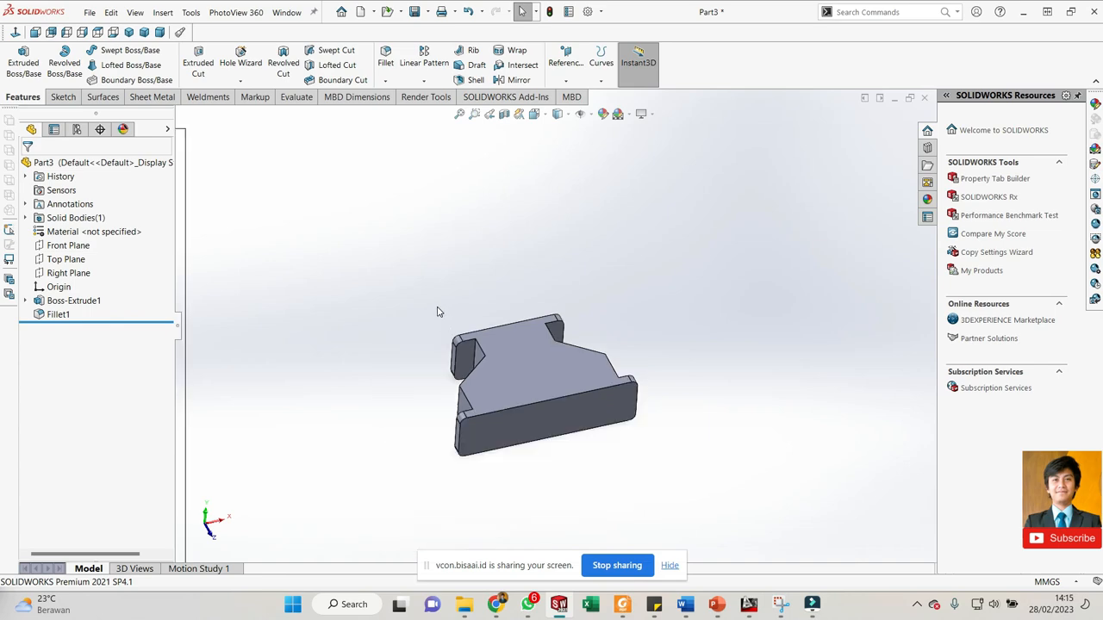
scroll(295, 307, "down", 2)
scroll(292, 307, "up", 1)
scroll(293, 307, "down", 2)
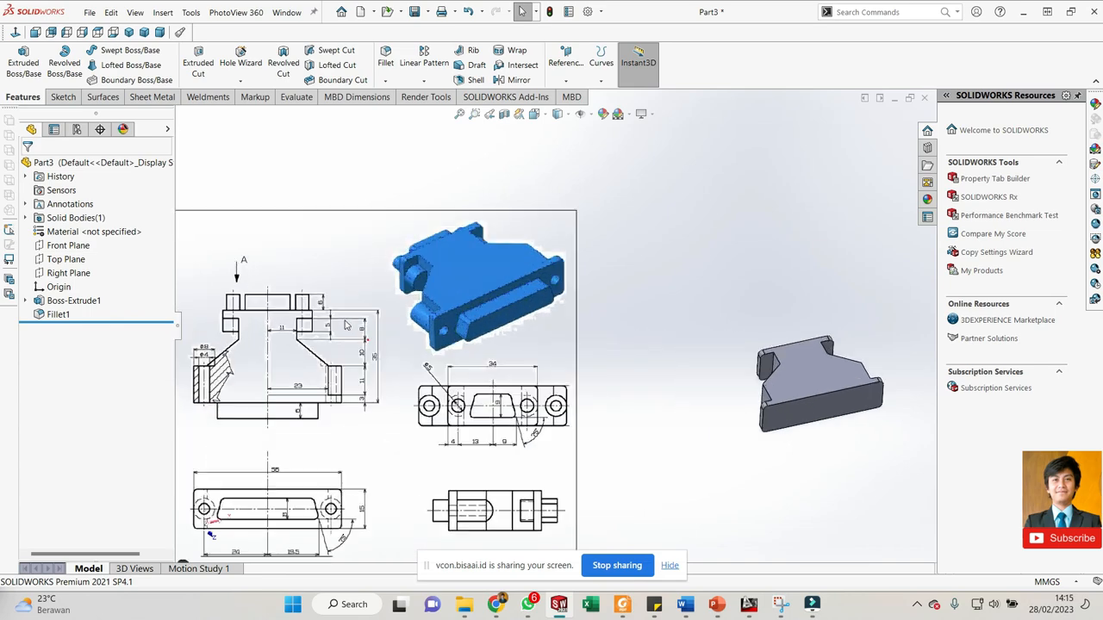
scroll(374, 338, "down", 1)
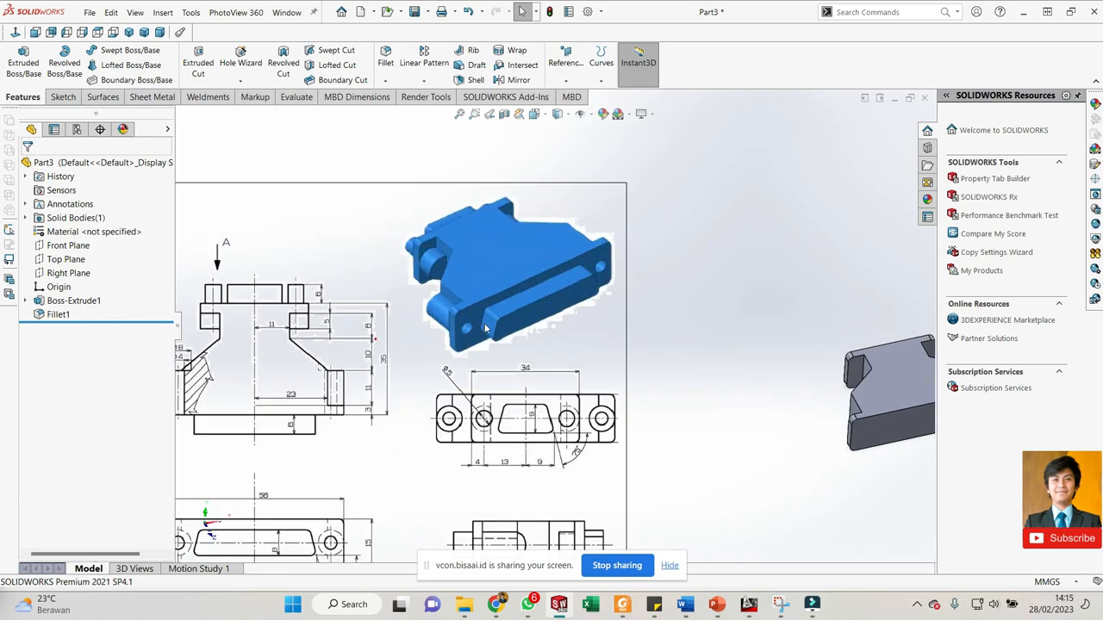
scroll(522, 332, "up", 1)
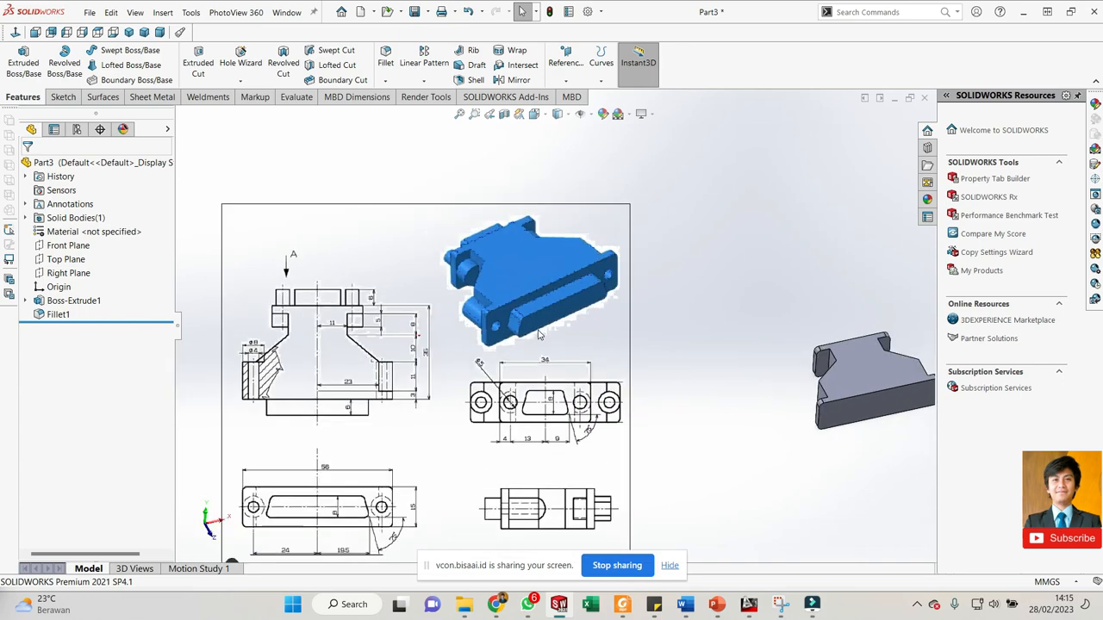
- Study the reference drawing's front, end and side views for the trapezoidal plug's width, height, side angle and depth
scroll(407, 375, "up", 1)
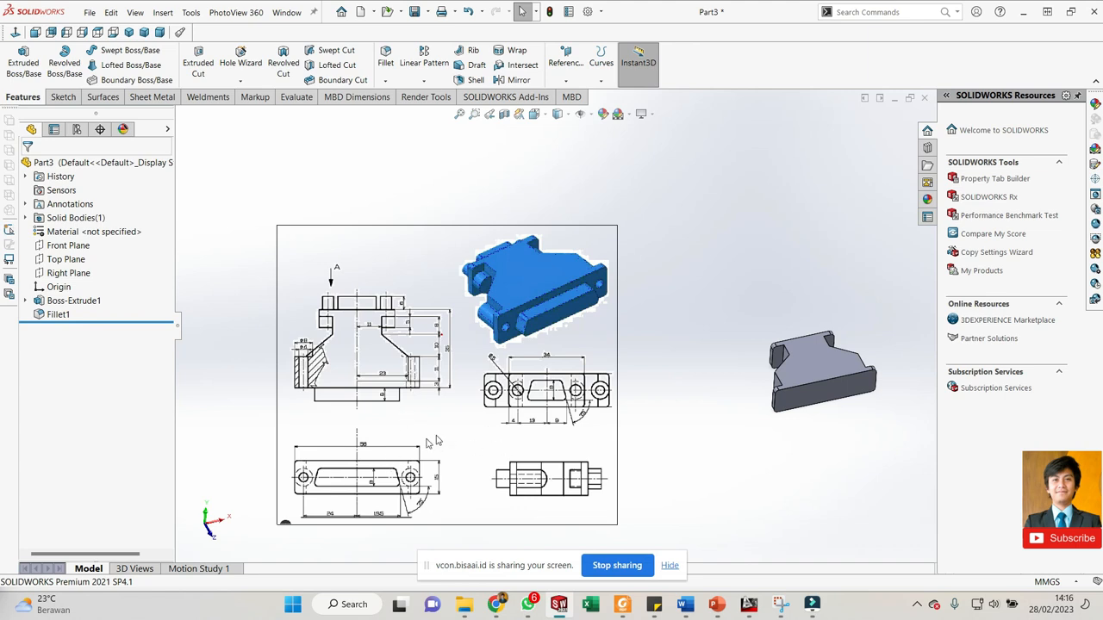
scroll(398, 476, "down", 1)
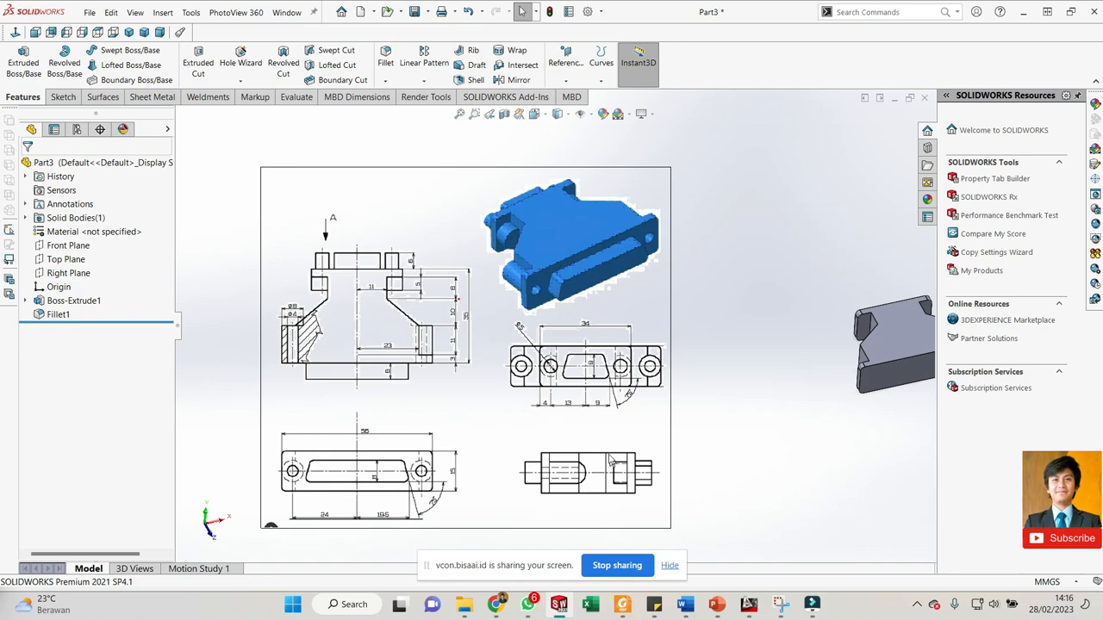
scroll(660, 388, "up", 1)
scroll(655, 386, "down", 2)
scroll(551, 245, "up", 1)
scroll(577, 260, "down", 1)
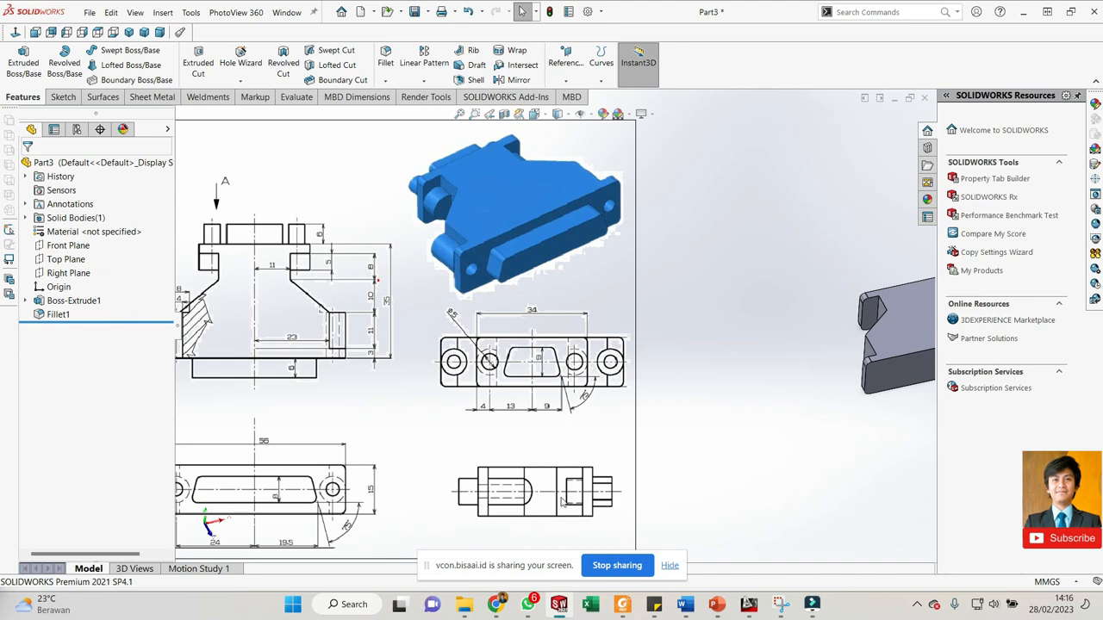
scroll(566, 506, "up", 1)
scroll(560, 498, "down", 1)
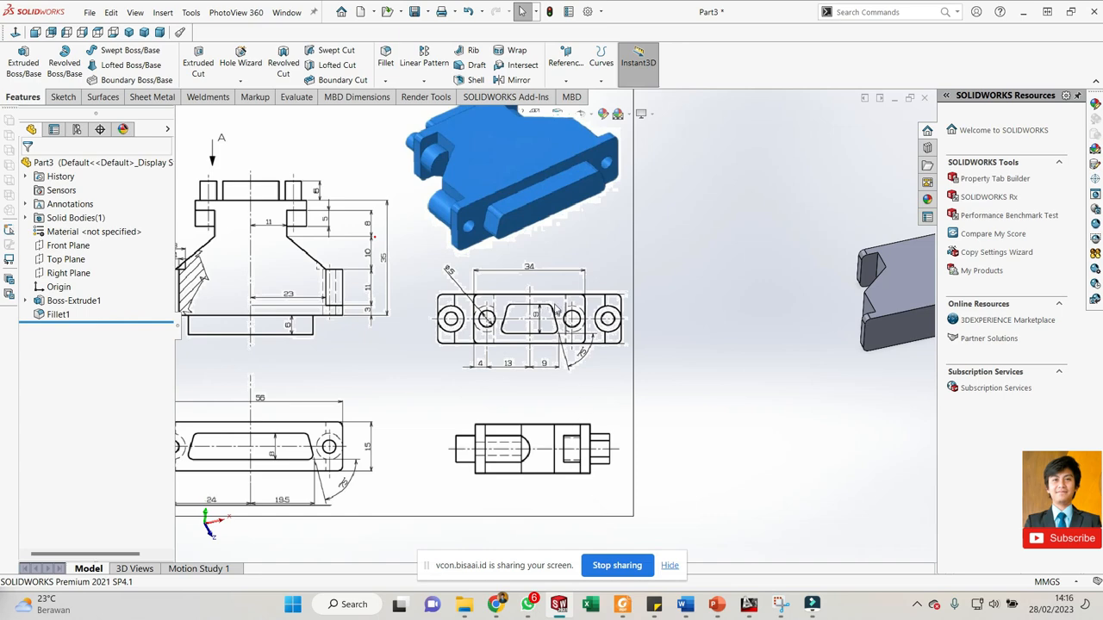
scroll(469, 252, "down", 2)
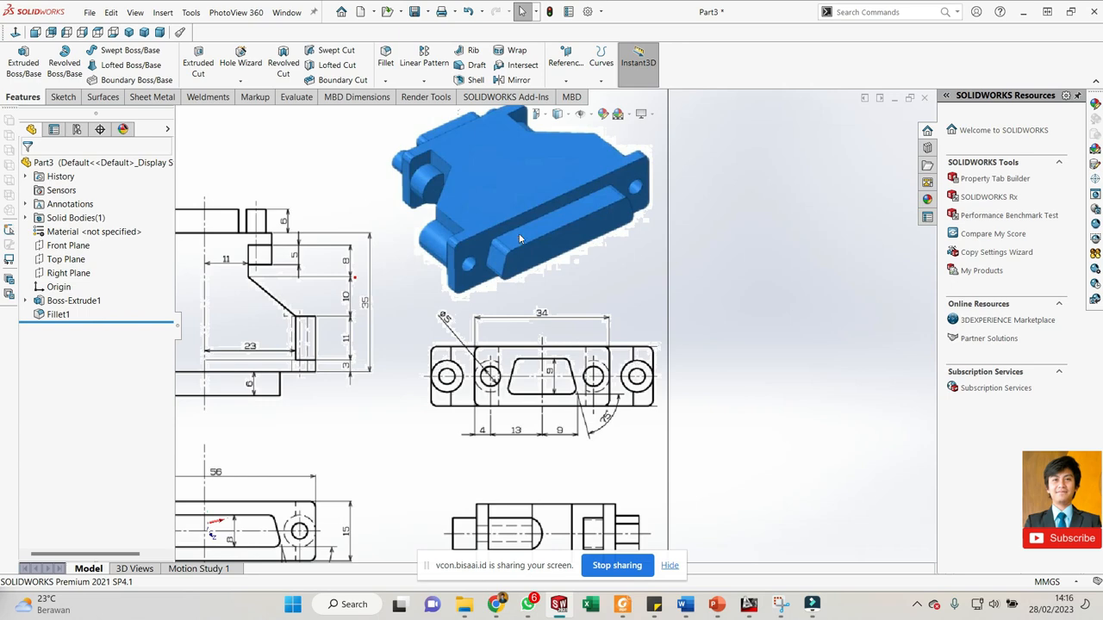
scroll(517, 278, "up", 3)
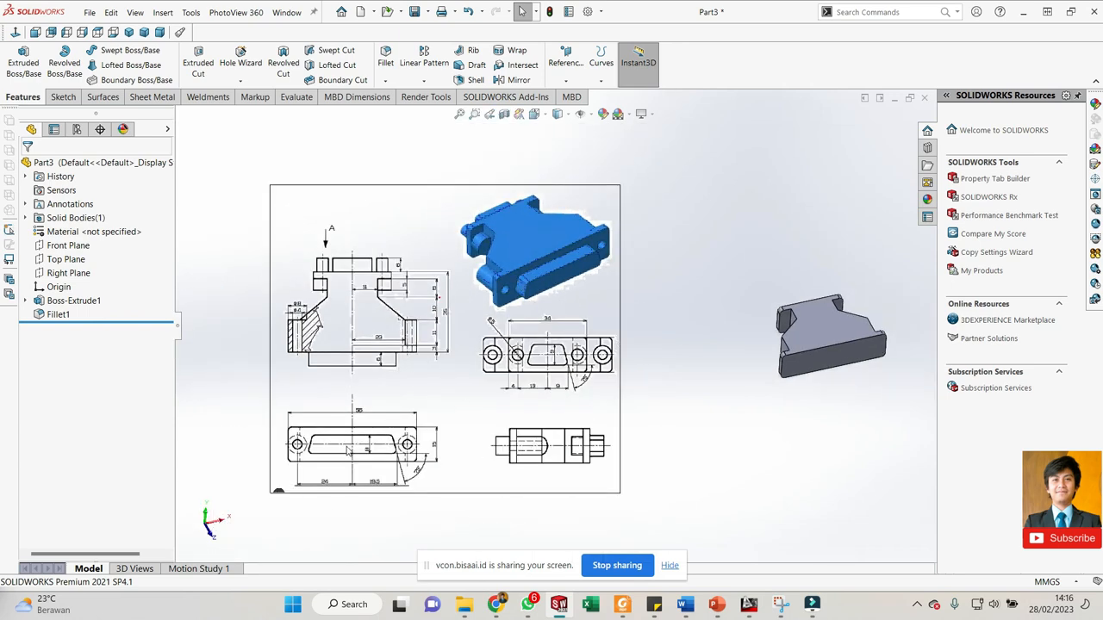
scroll(349, 456, "down", 3)
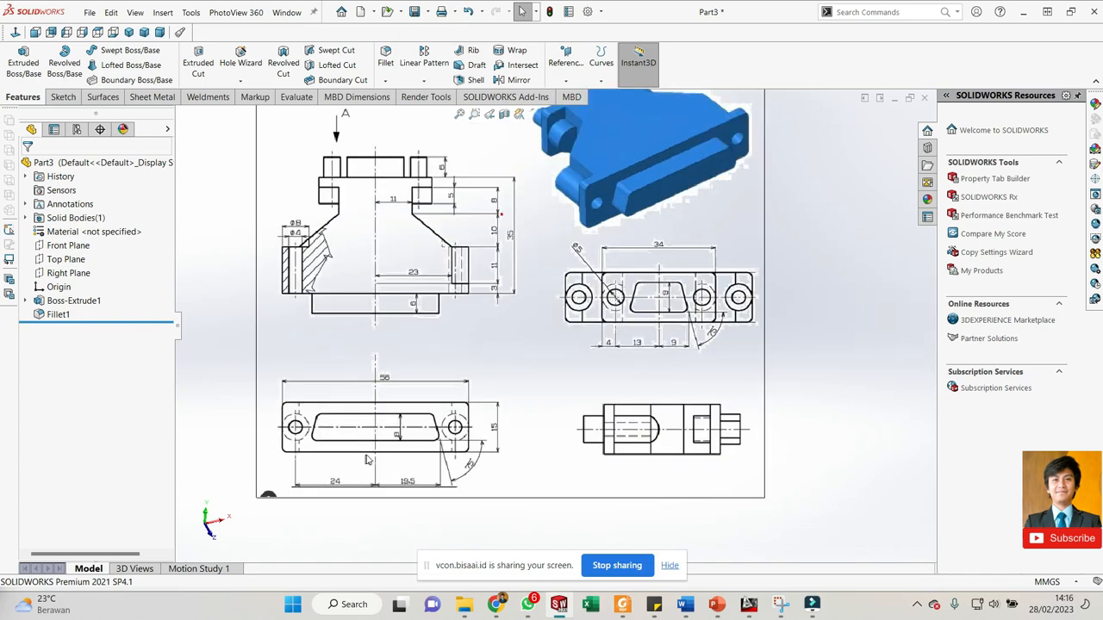
scroll(365, 459, "down", 2)
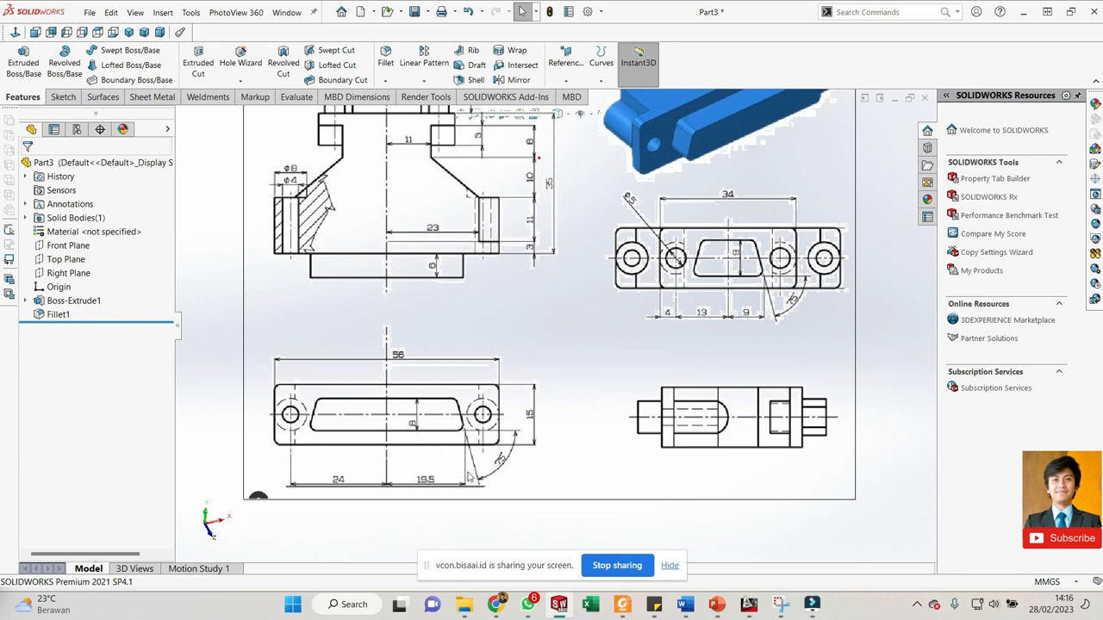
scroll(646, 422, "up", 5)
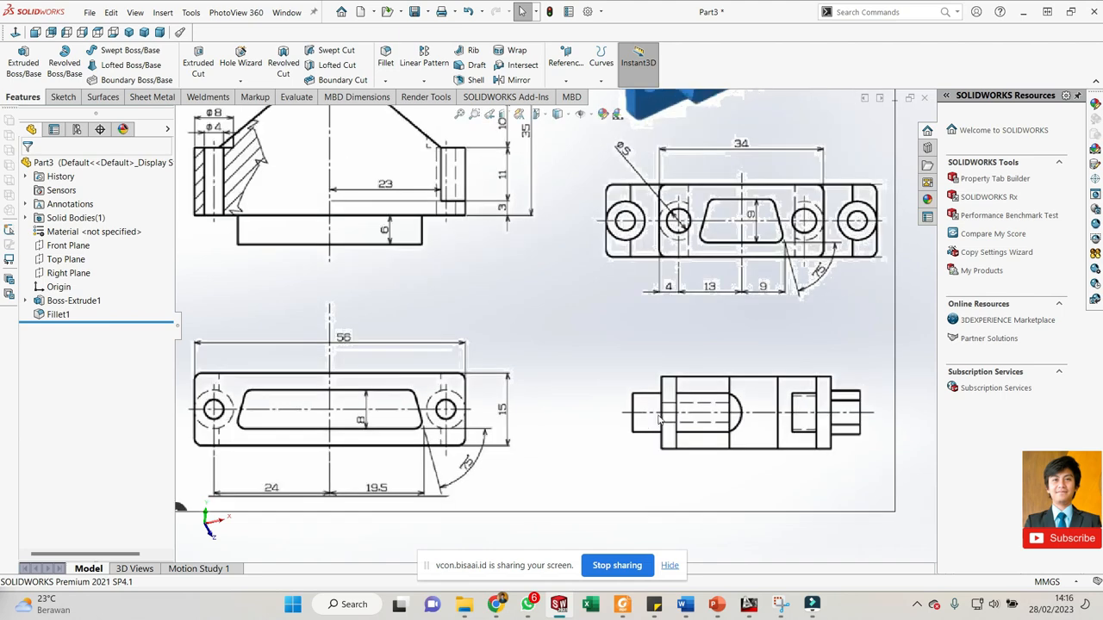
- Start a sketch on the outer face of the wide flange
scroll(656, 304, "down", 3)
scroll(640, 270, "down", 2)
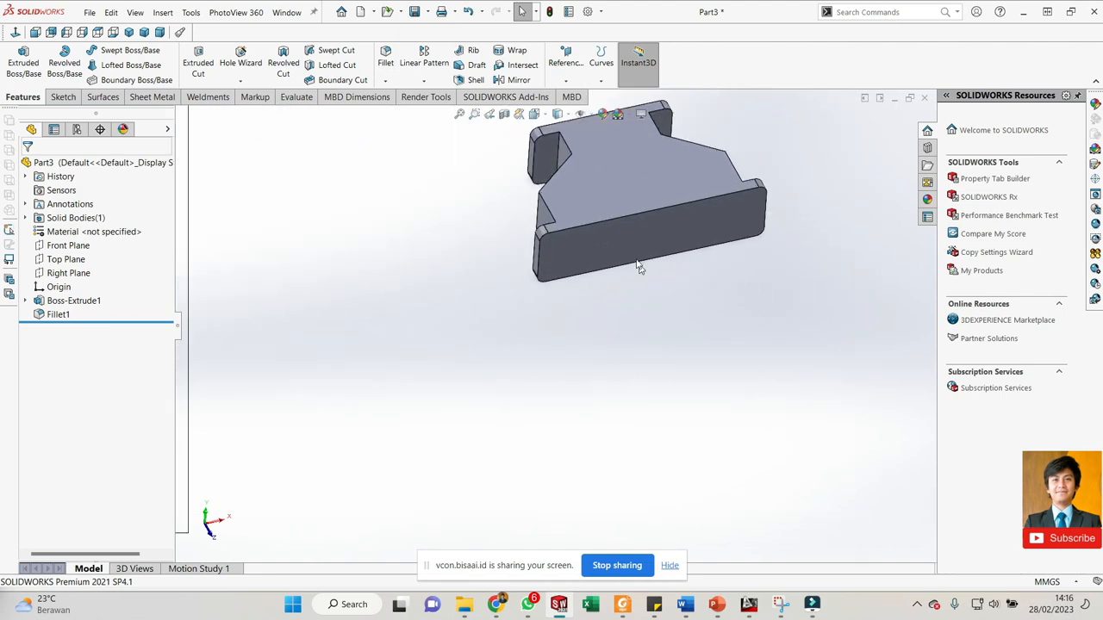
left_click(626, 247)
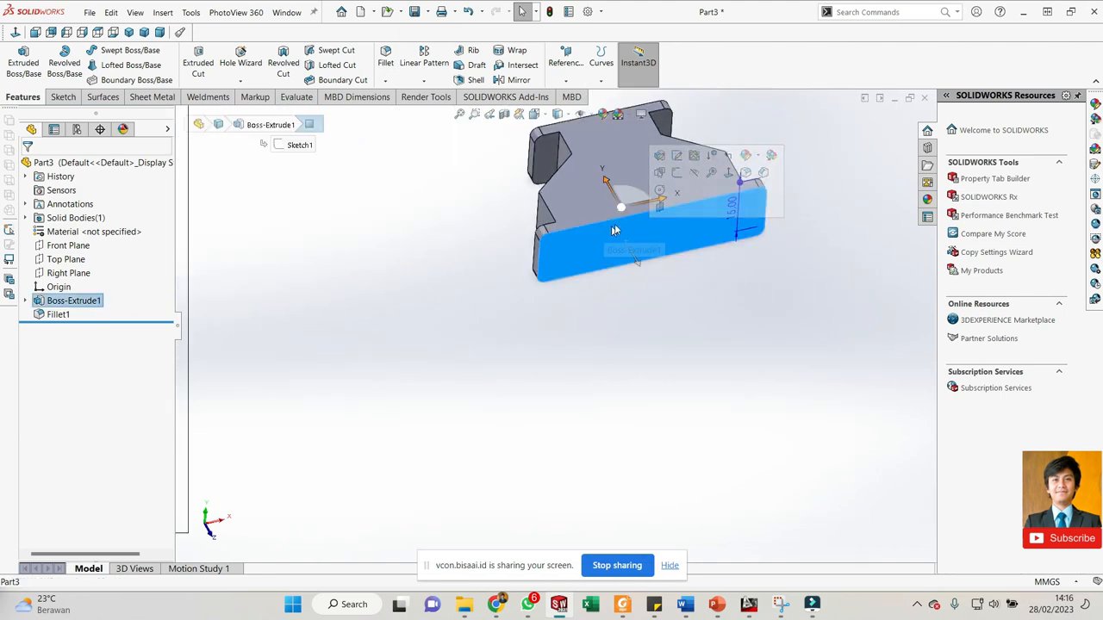
left_click(676, 175)
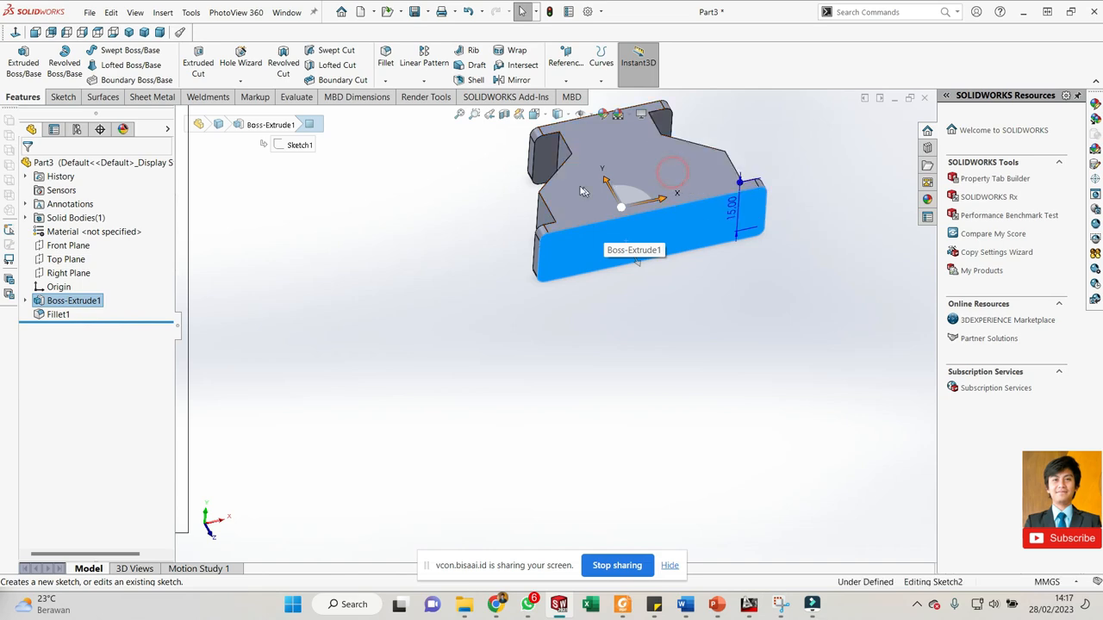
scroll(777, 356, "down", 3)
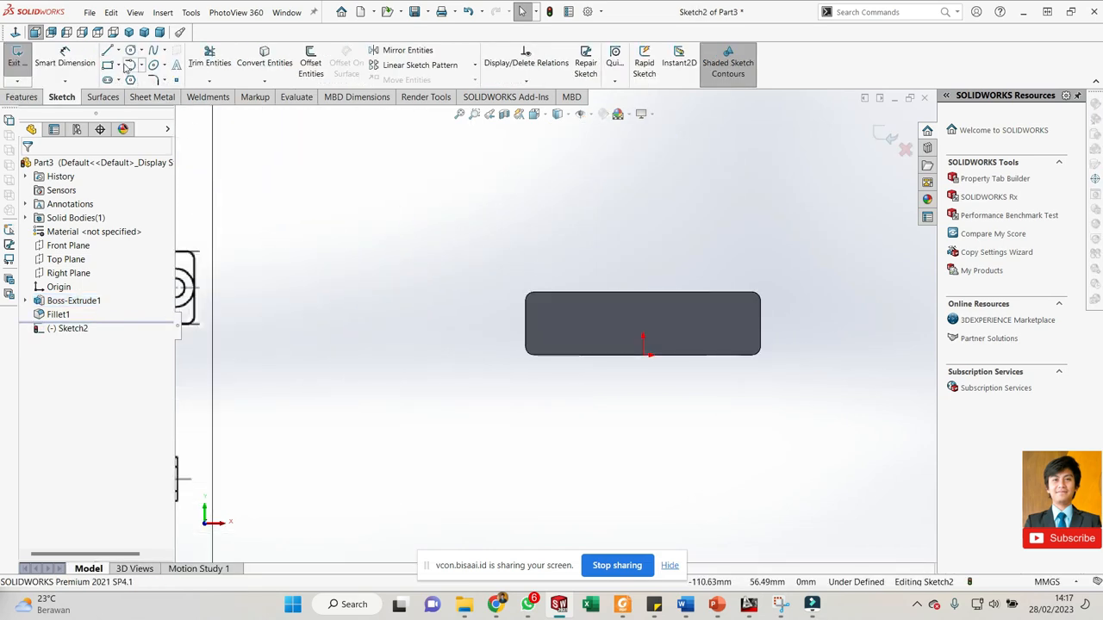
left_click(119, 67)
left_click(293, 137)
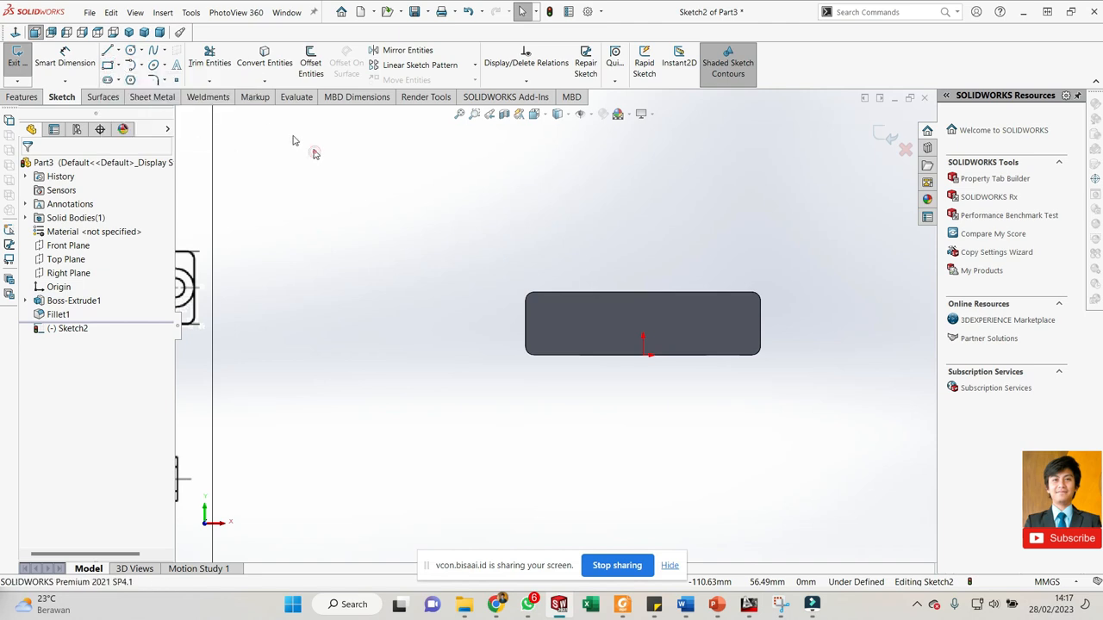
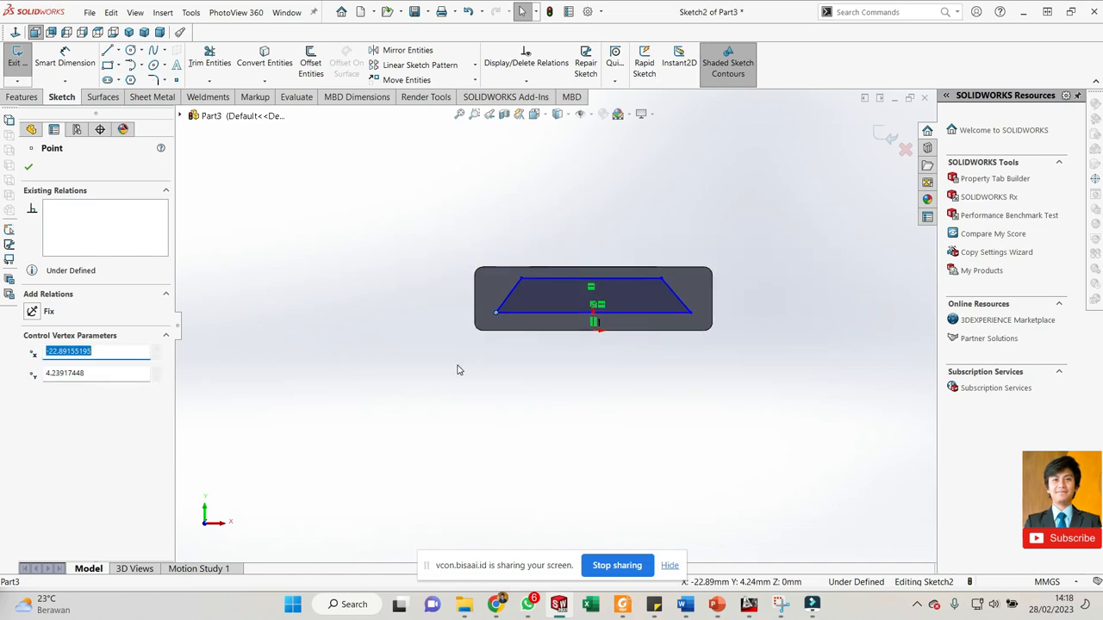
- Dimension the trapezoid's lower edge as 19.5 mm times two, giving 39 mm
scroll(418, 370, "down", 5)
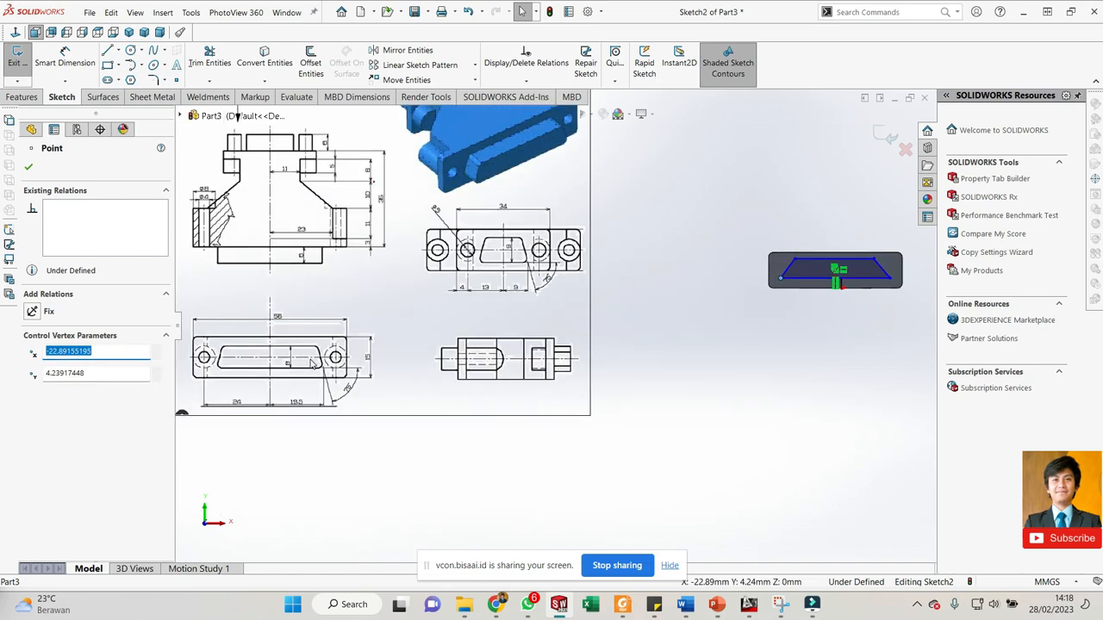
scroll(767, 289, "down", 3)
key("Escape")
key("d")
left_click(764, 279)
left_click(728, 349)
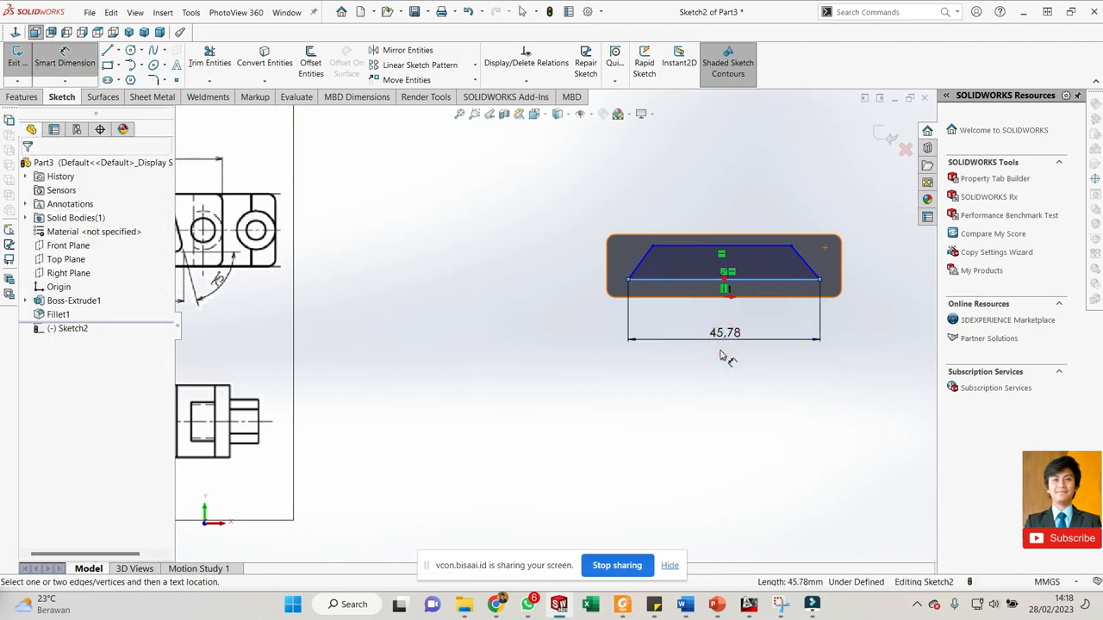
type("19.5")
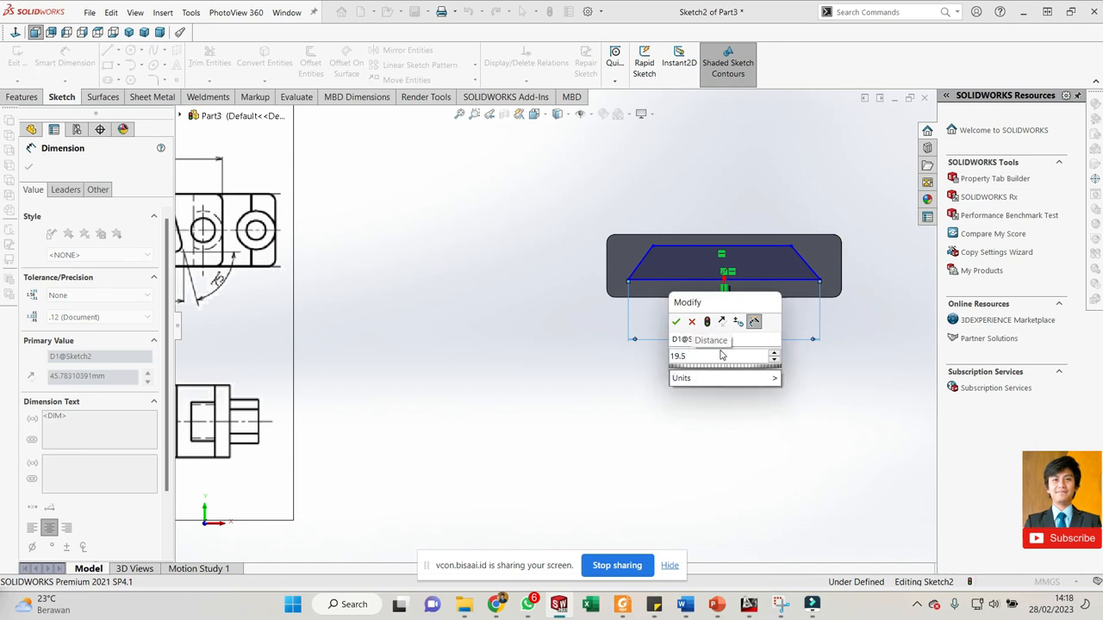
type("*")
key("Escape")
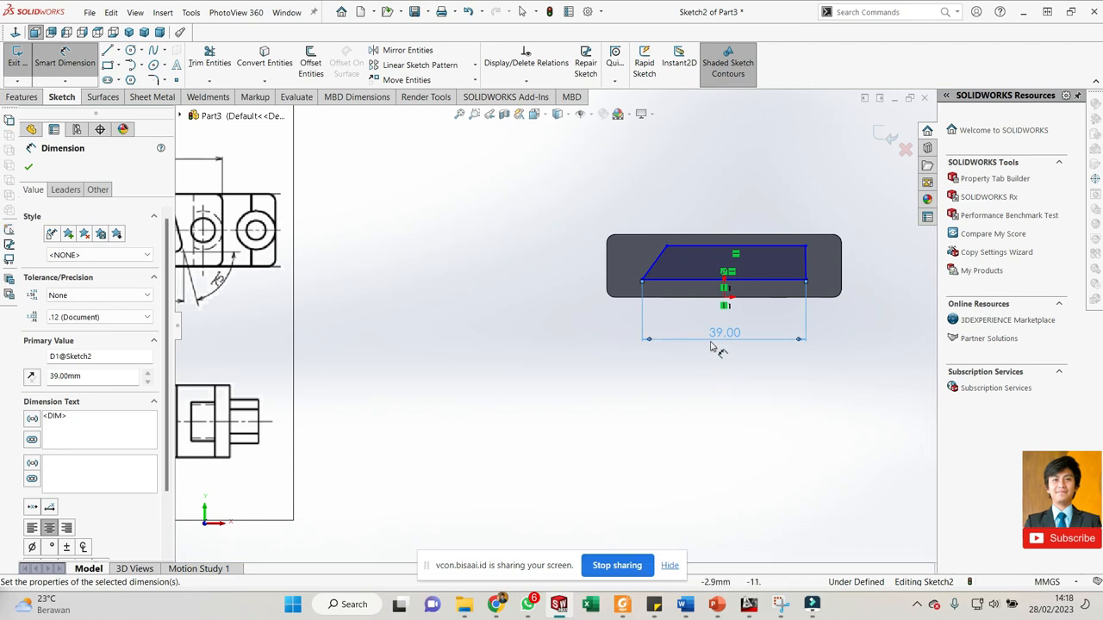
- Move the trapezoid's upper-right corner inward so that its right side slopes
scroll(711, 365, "down", 3)
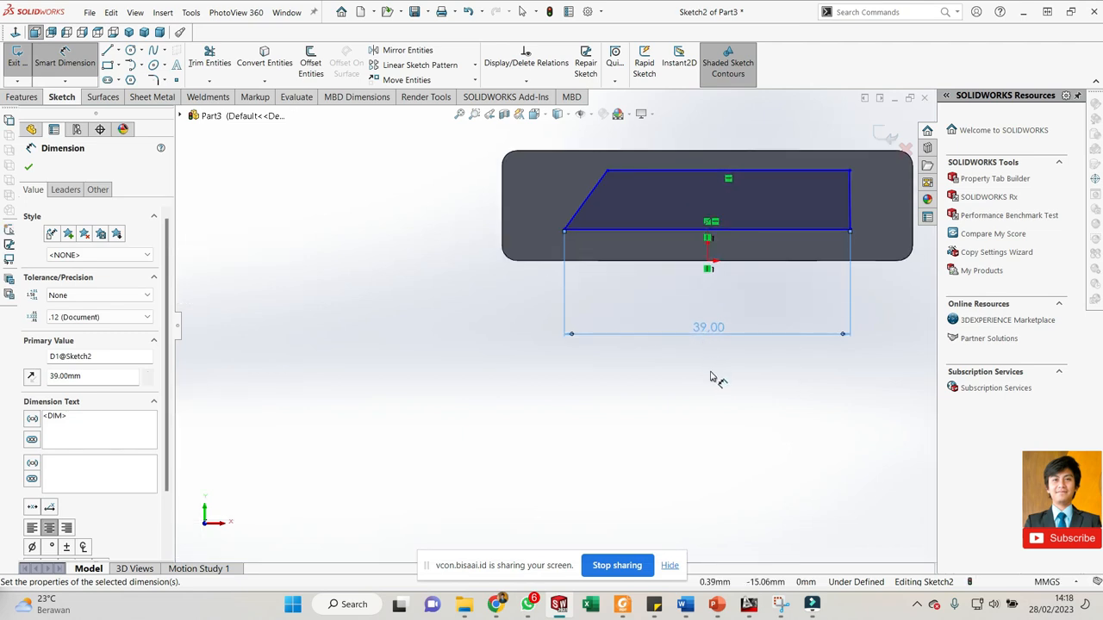
key("Escape")
key("Escape")
mouse_move(850, 172)
left_mouse_down()
mouse_move(786, 186)
mouse_move(834, 182)
mouse_move(808, 186)
left_mouse_up()
key("Escape")
scroll(843, 186, "down", 2)
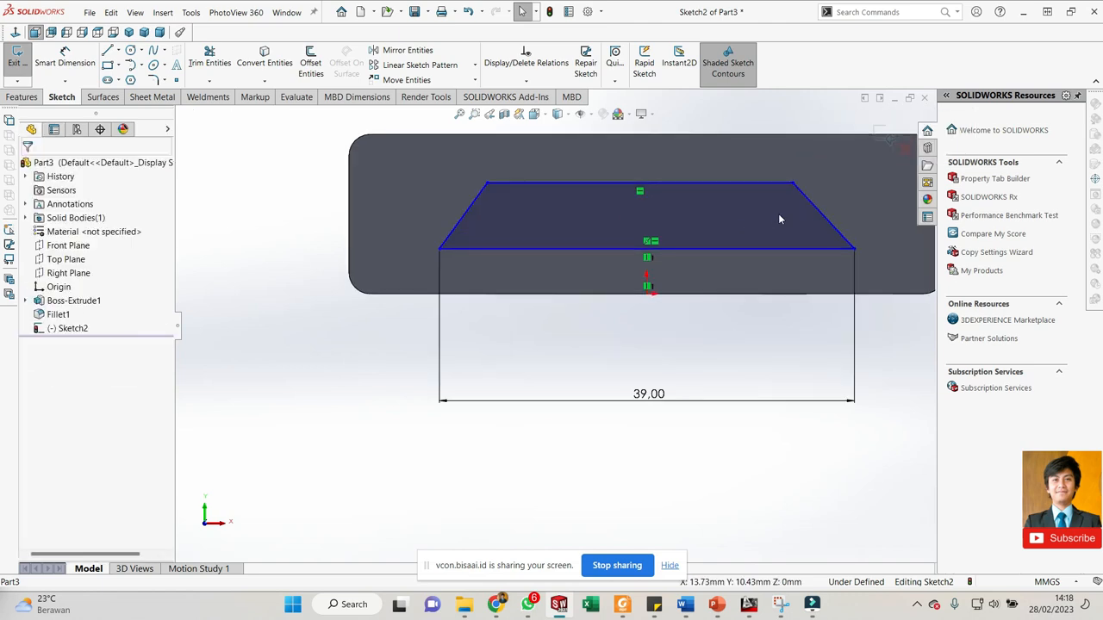
- Add a vertical relation between the midpoint of the trapezoid's upper edge and the origin
left_click(640, 184)
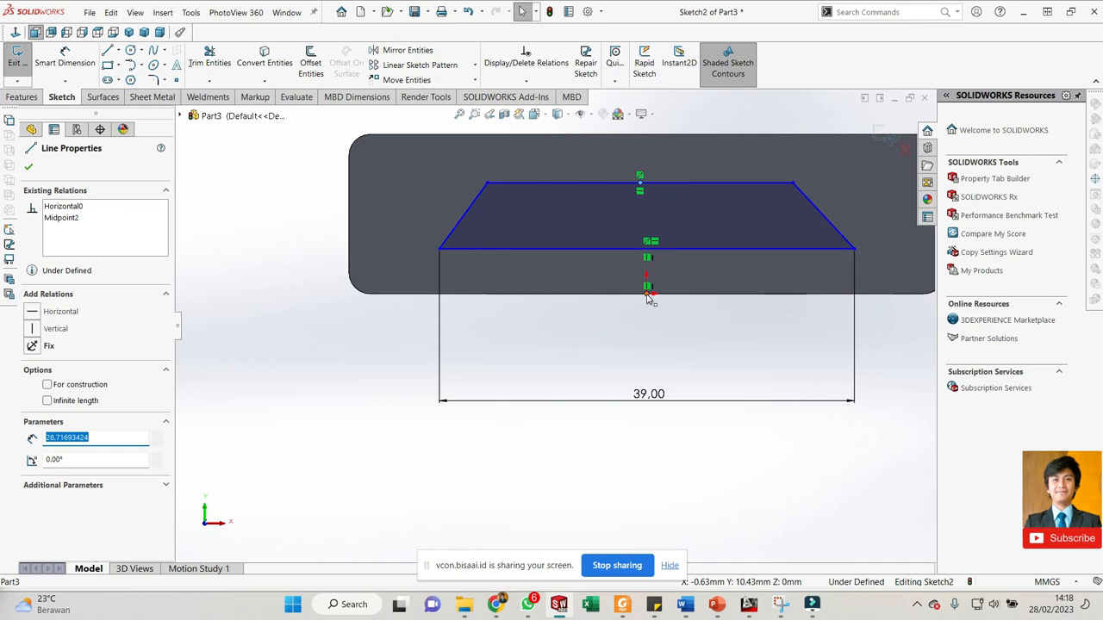
left_click_drag(649, 297, 405, 439)
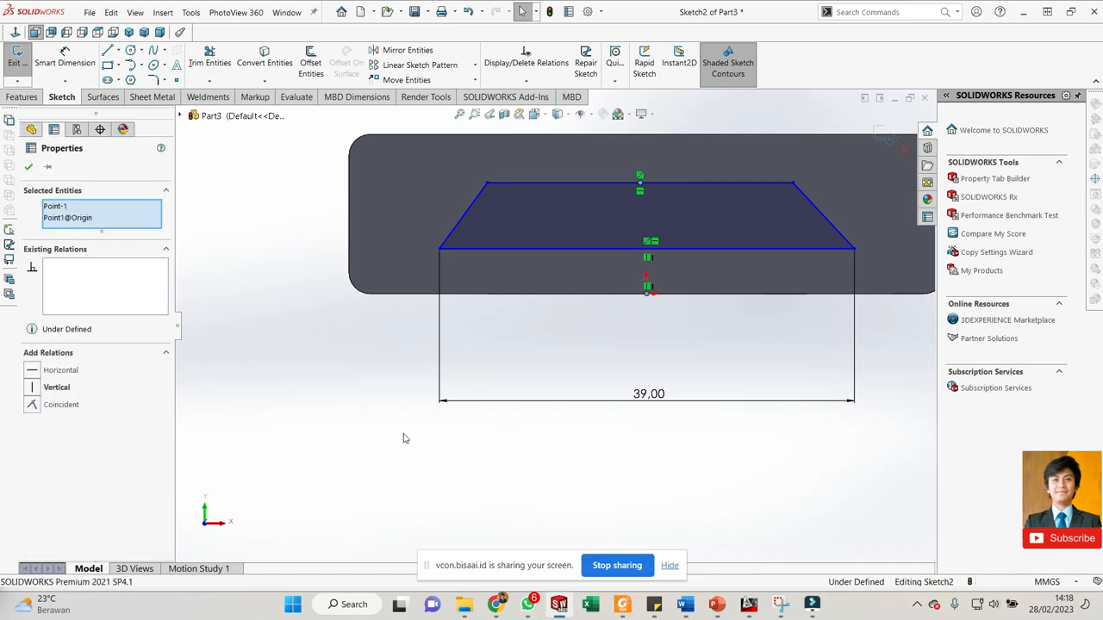
left_click(32, 388)
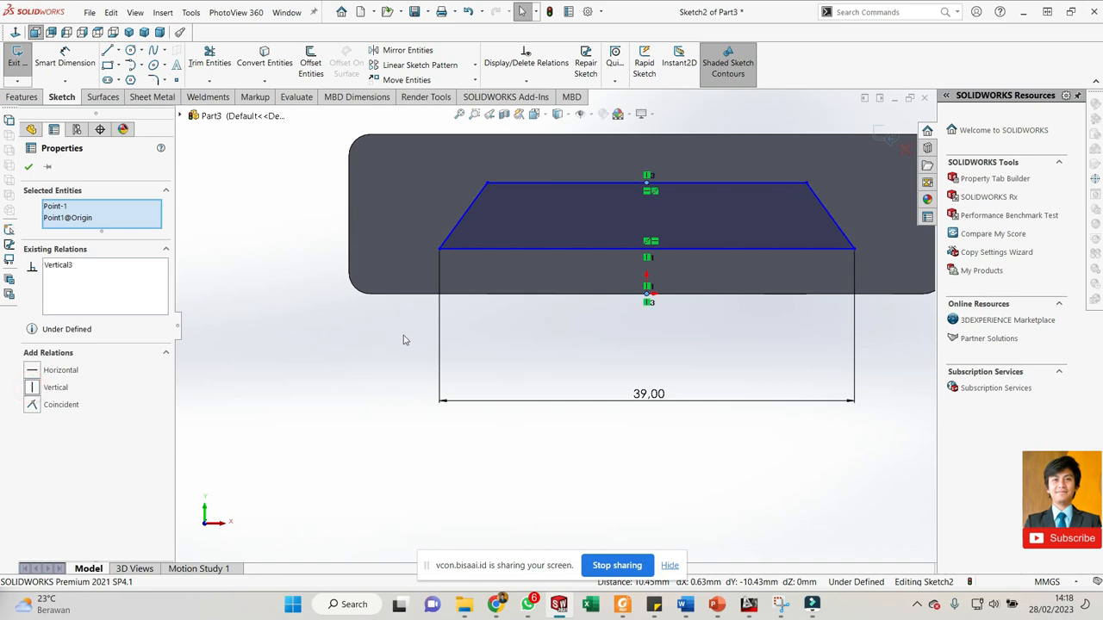
left_click(613, 345)
- Adjust the trapezoid's upper-right corner and dimension the distance between its upper and lower edges as 8 mm
mouse_move(806, 184)
left_mouse_down()
mouse_move(719, 222)
mouse_move(795, 195)
mouse_move(829, 197)
mouse_move(803, 193)
left_mouse_up()
left_click(746, 194)
key("d")
left_click(739, 249)
left_click(743, 194)
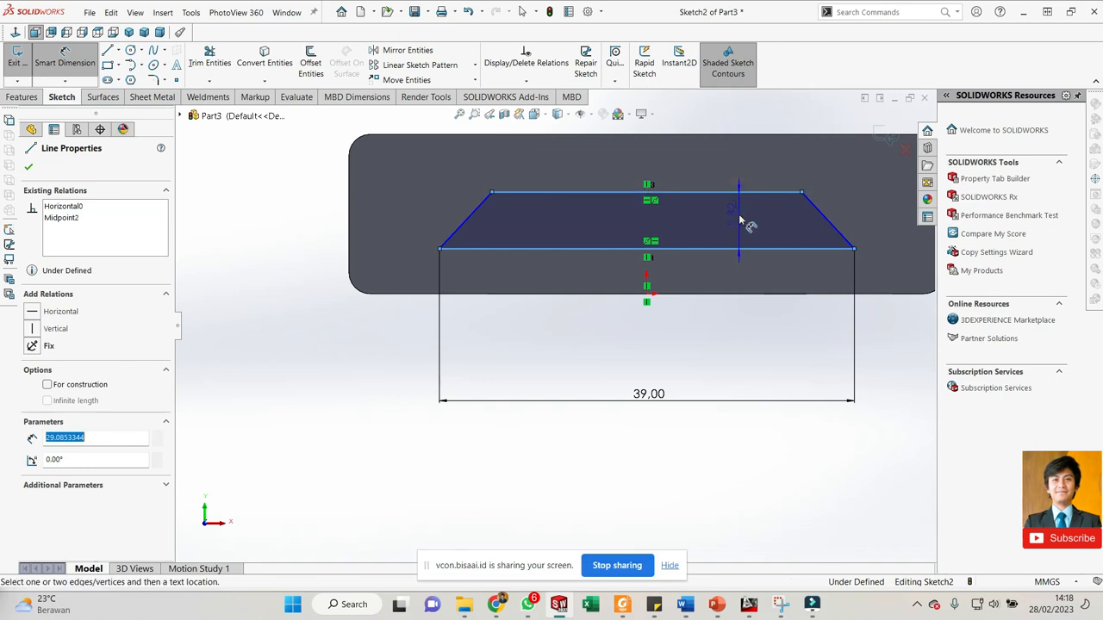
left_click(738, 220)
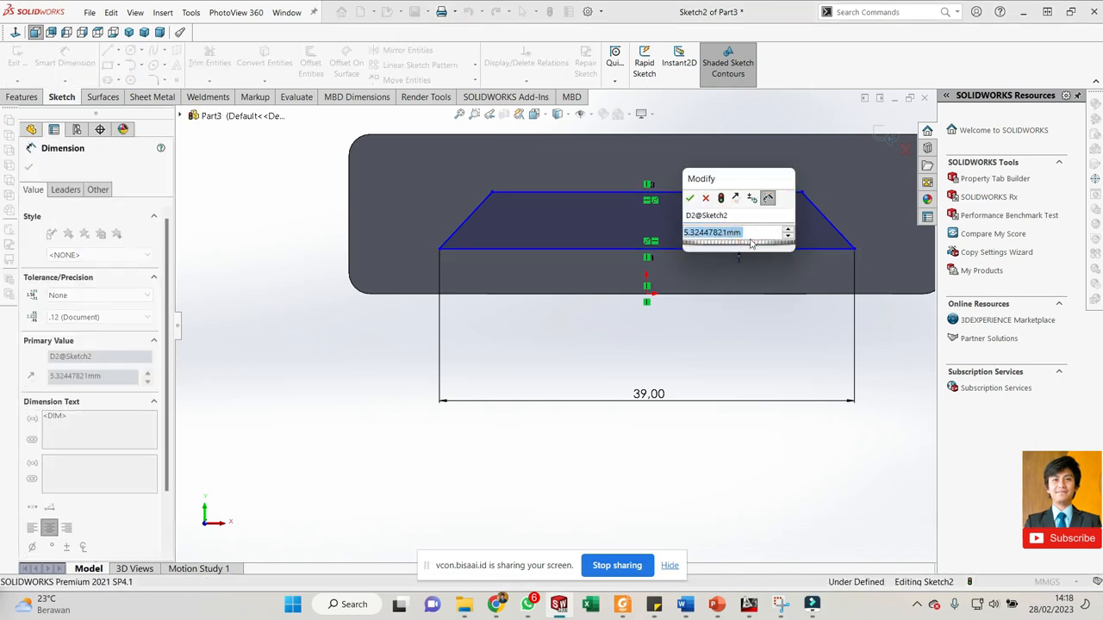
type("8")
key("Return")
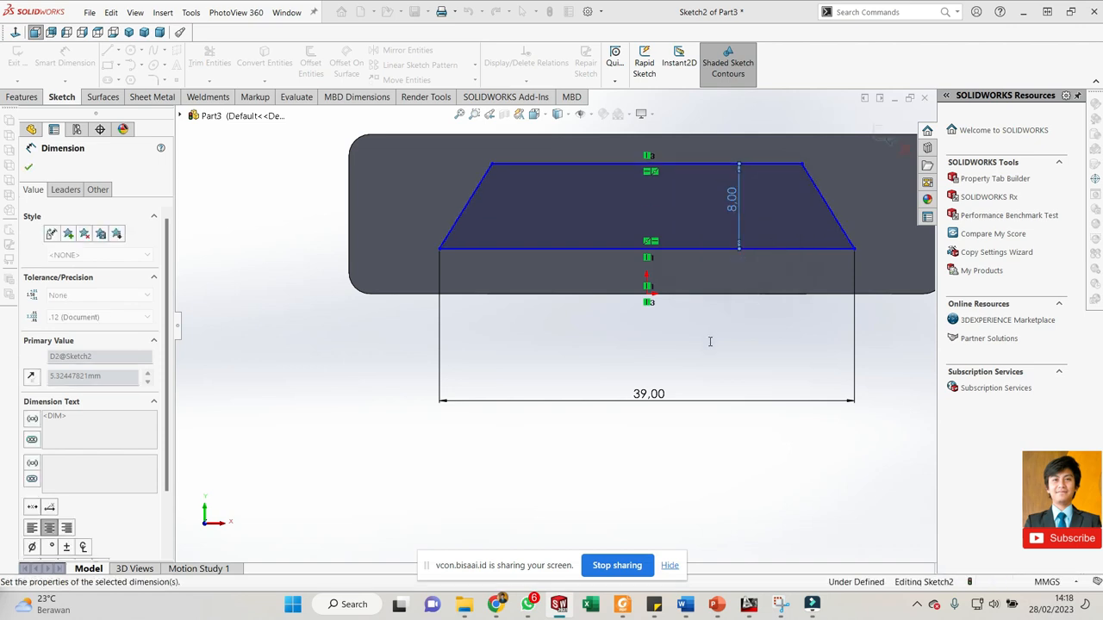
left_click(711, 355)
scroll(635, 320, "up", 4)
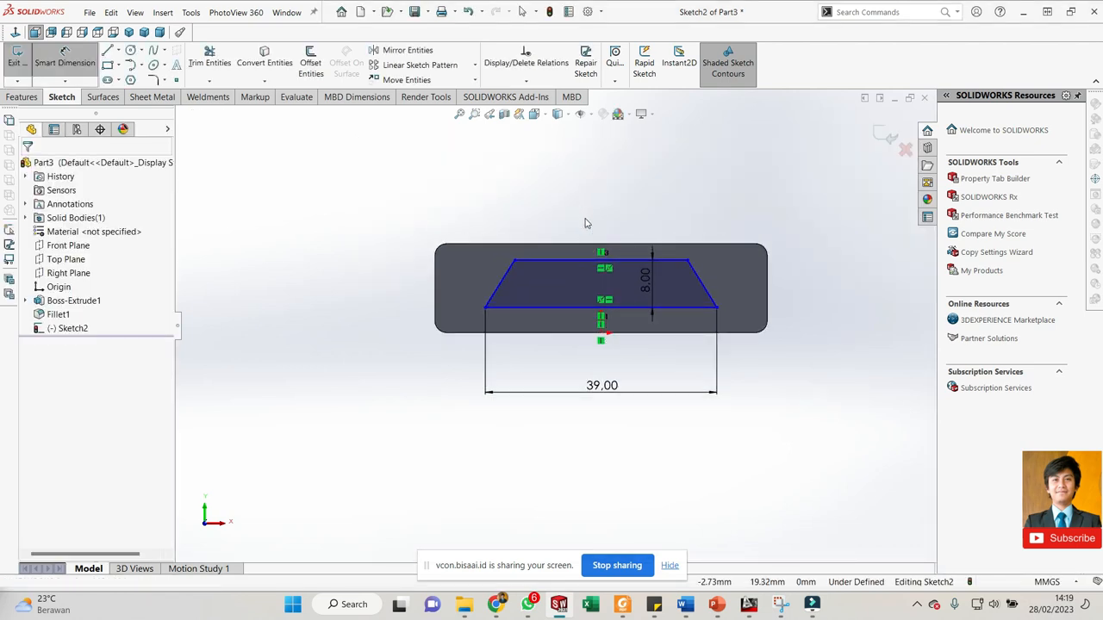
key("Escape")
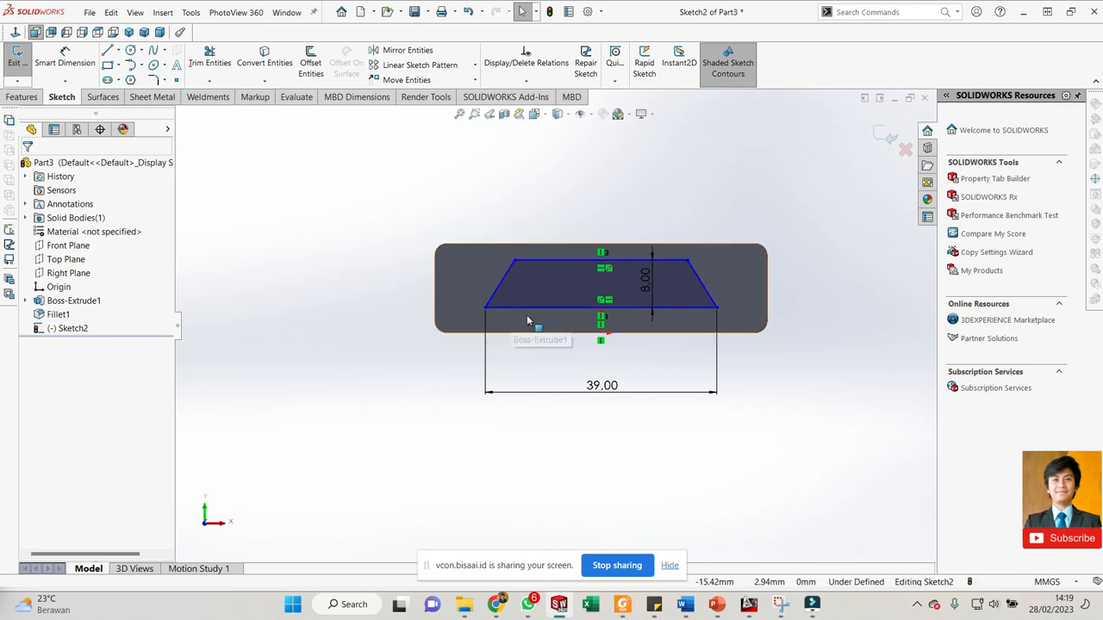
- Dimension the angle between the trapezoid's lower edge and its right sloping side as 75°
scroll(510, 317, "up", 5)
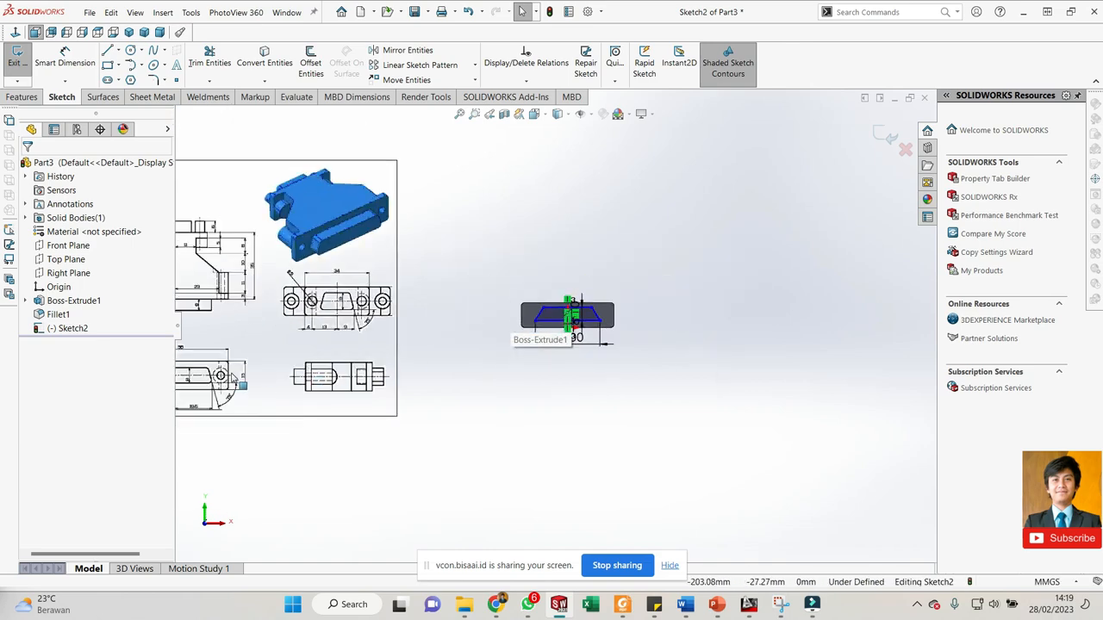
scroll(517, 337, "down", 6)
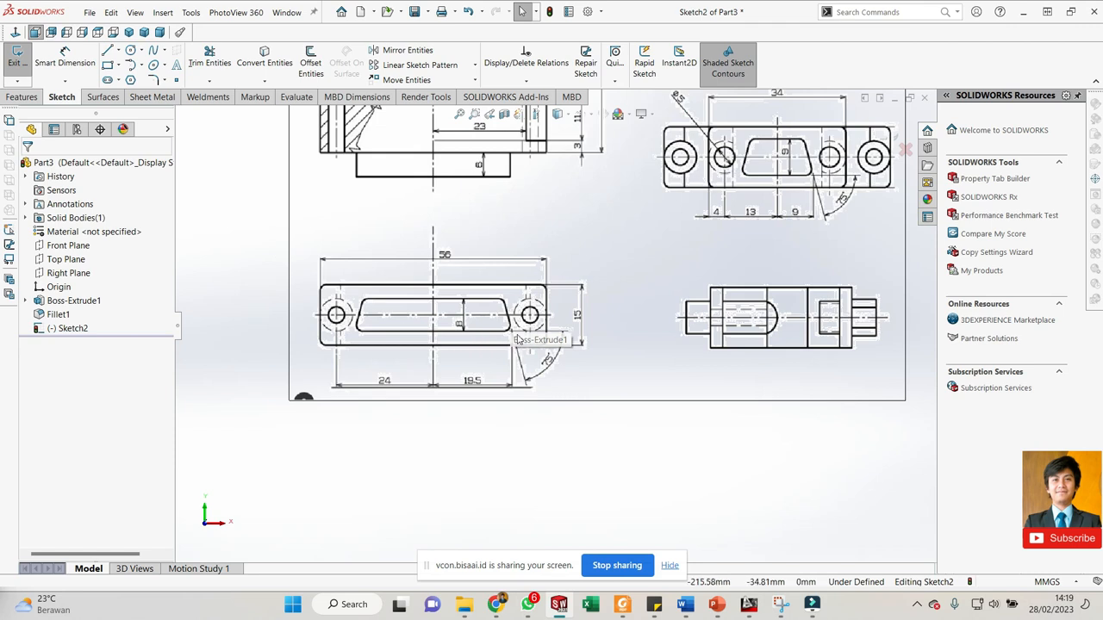
scroll(519, 342, "down", 2)
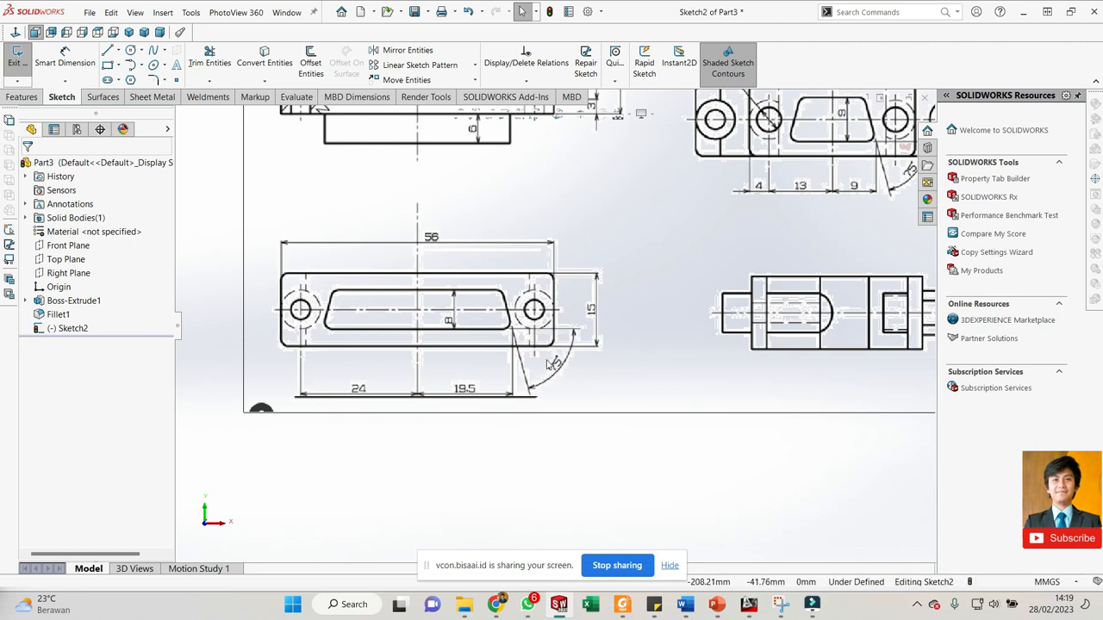
scroll(652, 360, "up", 5)
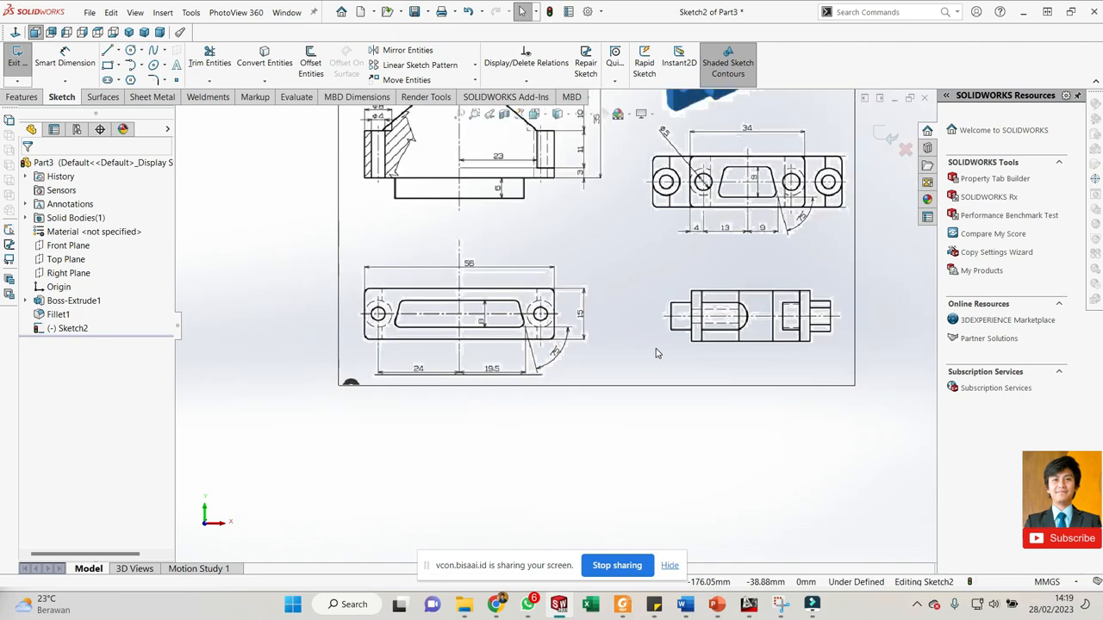
scroll(793, 270, "down", 3)
scroll(793, 270, "down", 4)
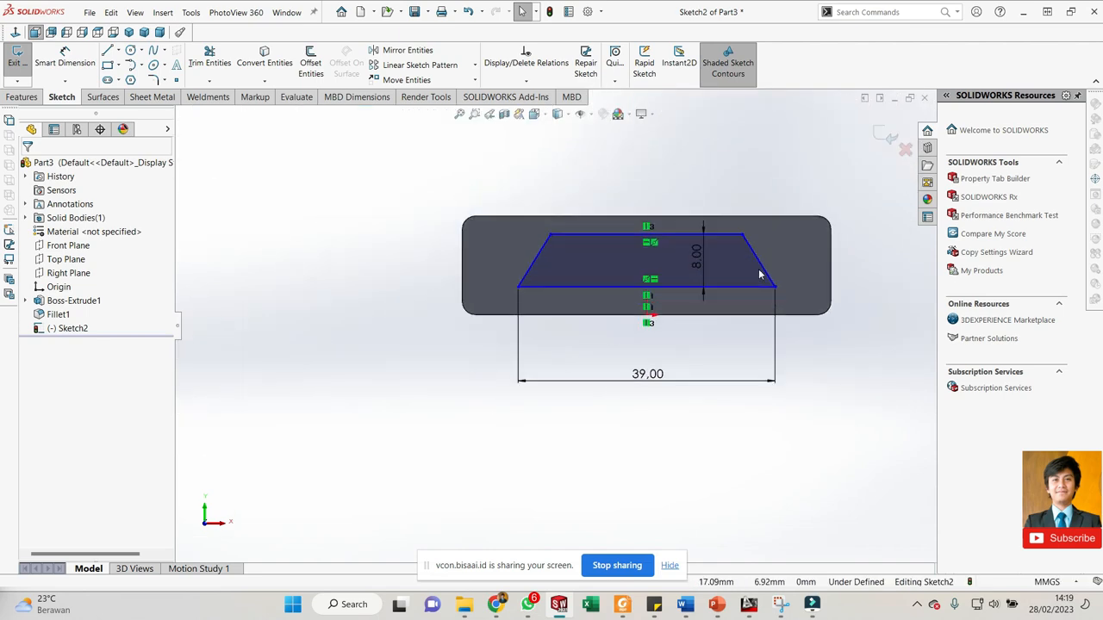
left_click(748, 286)
left_click(755, 255)
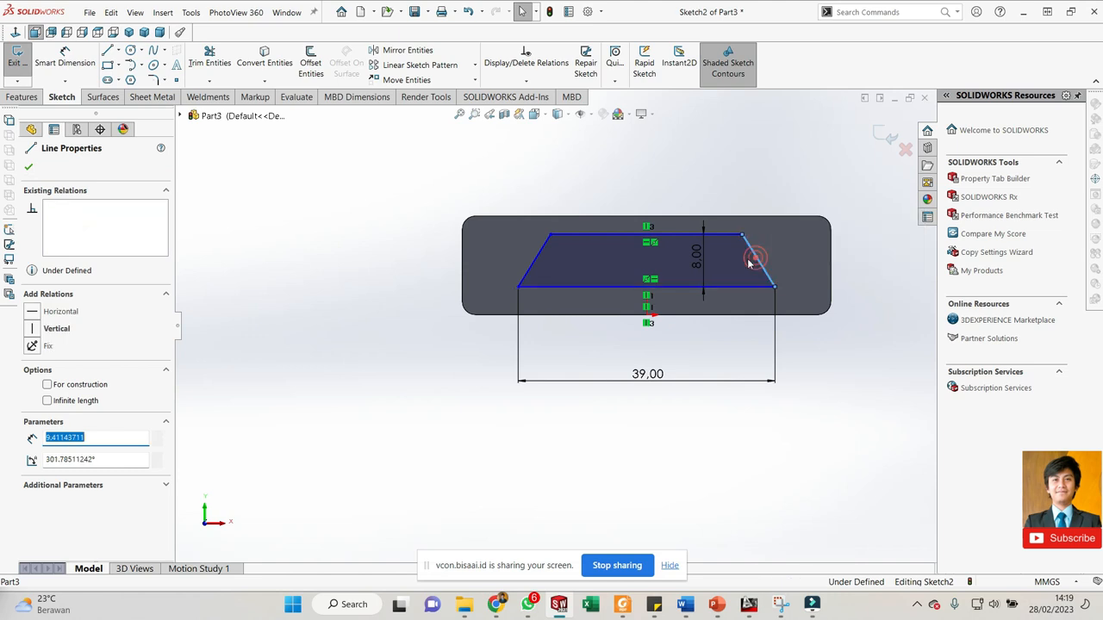
left_click(893, 206)
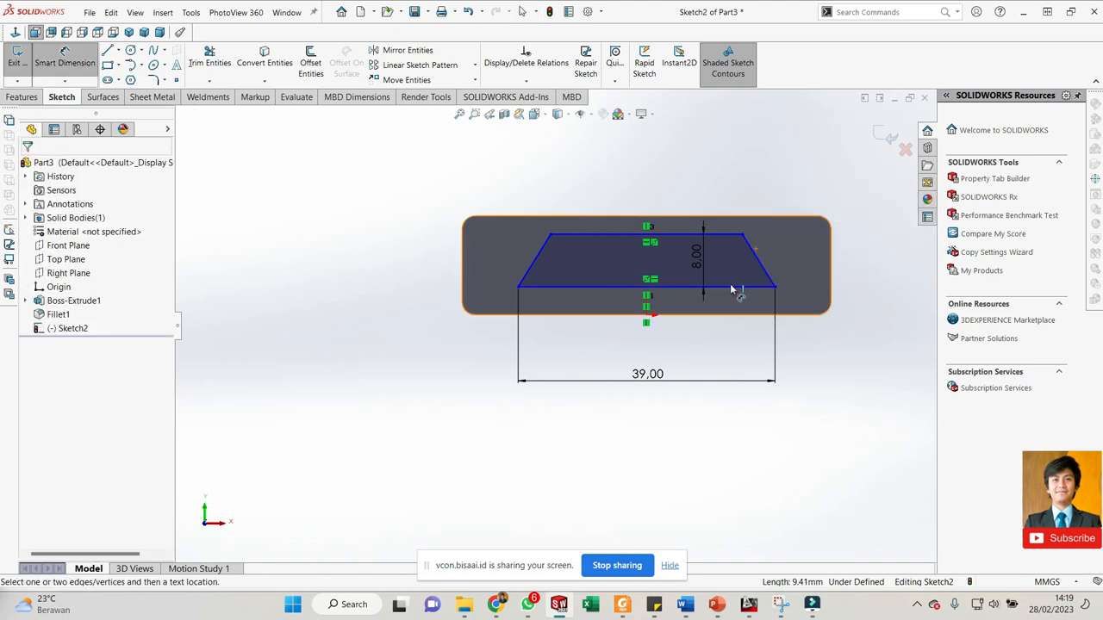
left_click(729, 286)
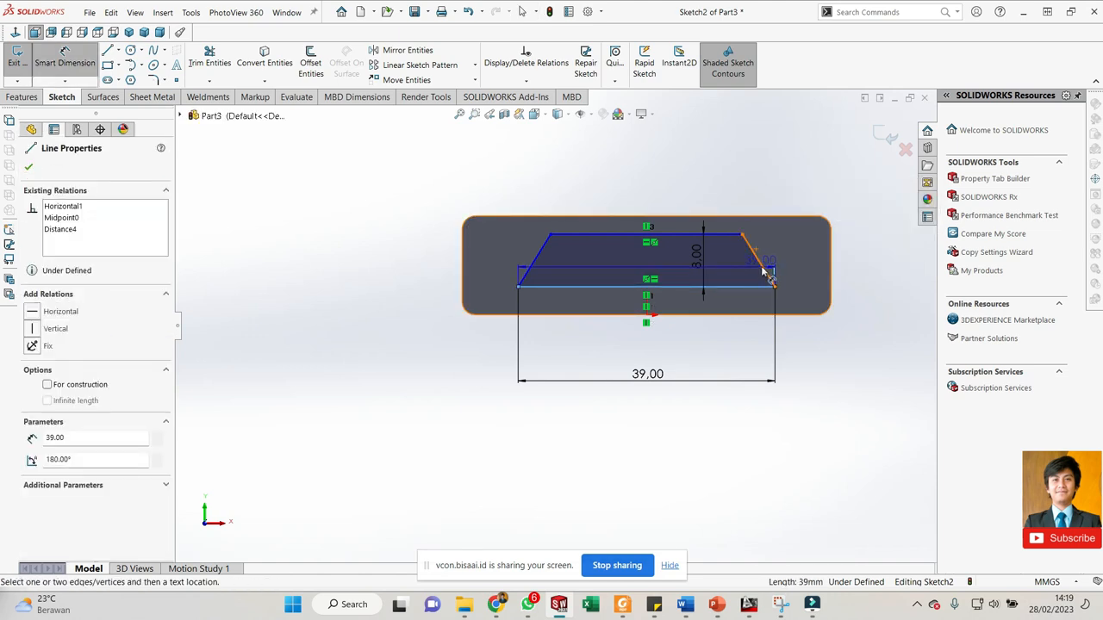
left_click(762, 267)
left_click(743, 273)
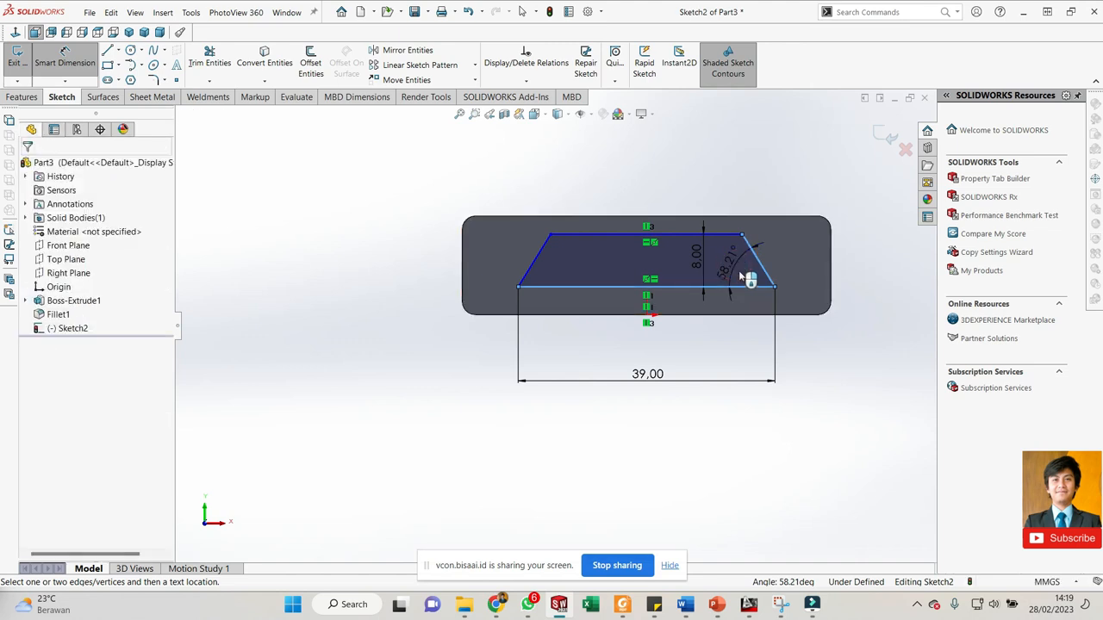
type("60")
key("Return")
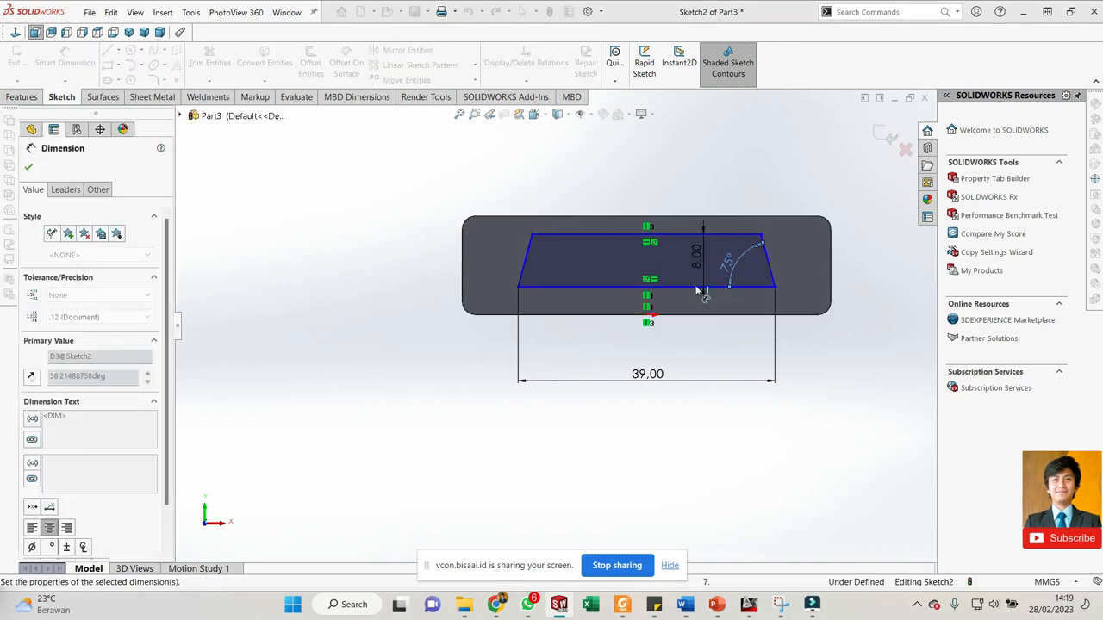
key("Escape")
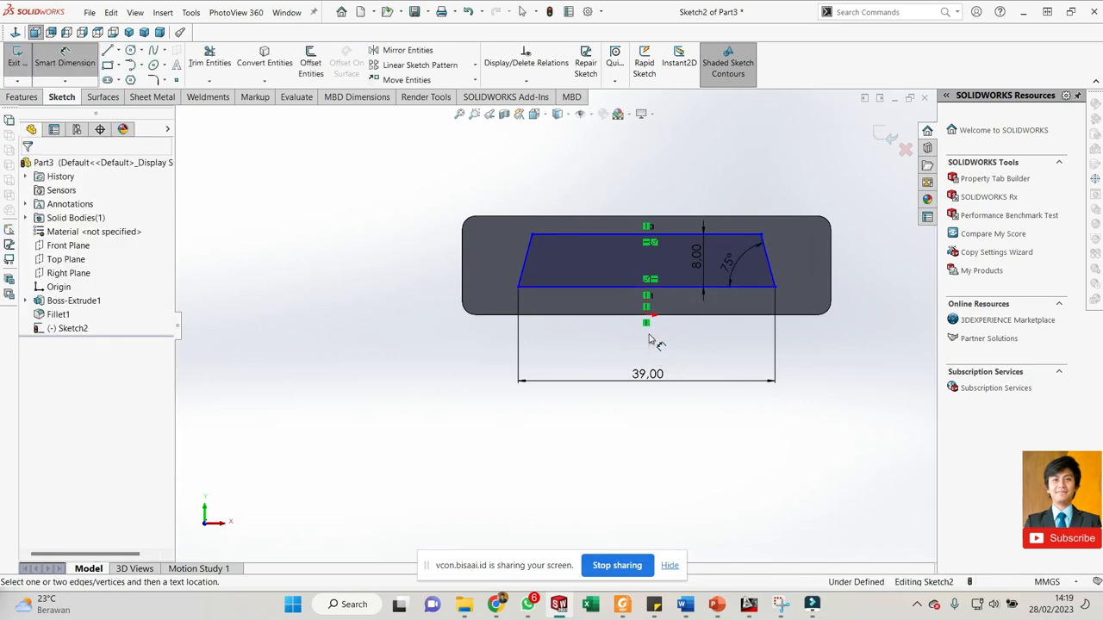
- Examine the reference drawing's front views for the plug's vertical position within the flange
scroll(639, 334, "up", 3)
scroll(387, 367, "up", 5)
scroll(295, 339, "down", 2)
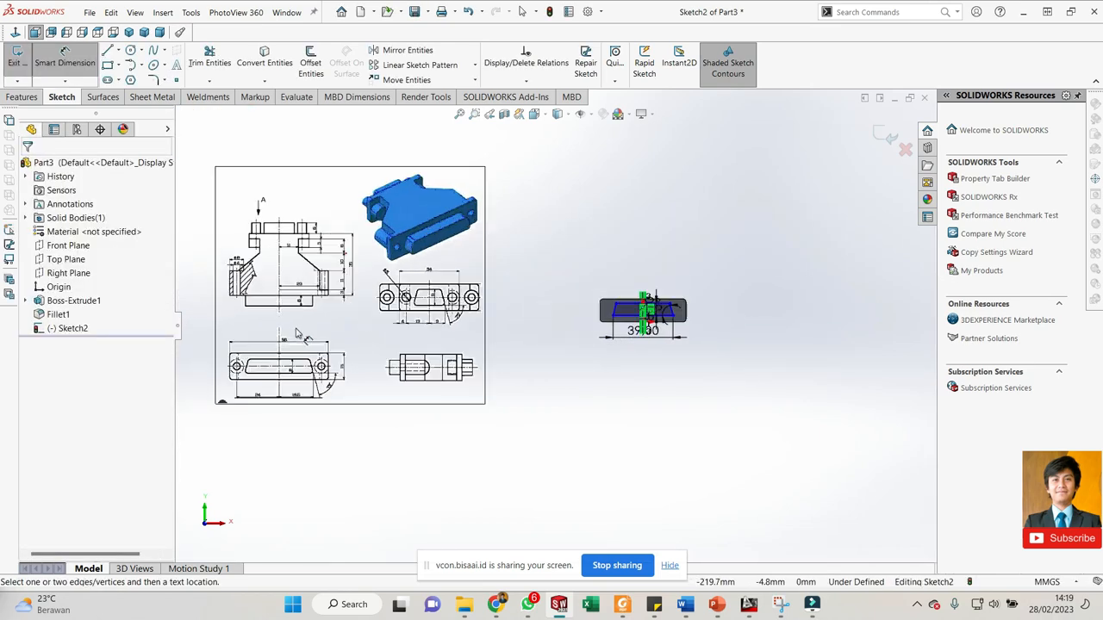
scroll(393, 338, "down", 2)
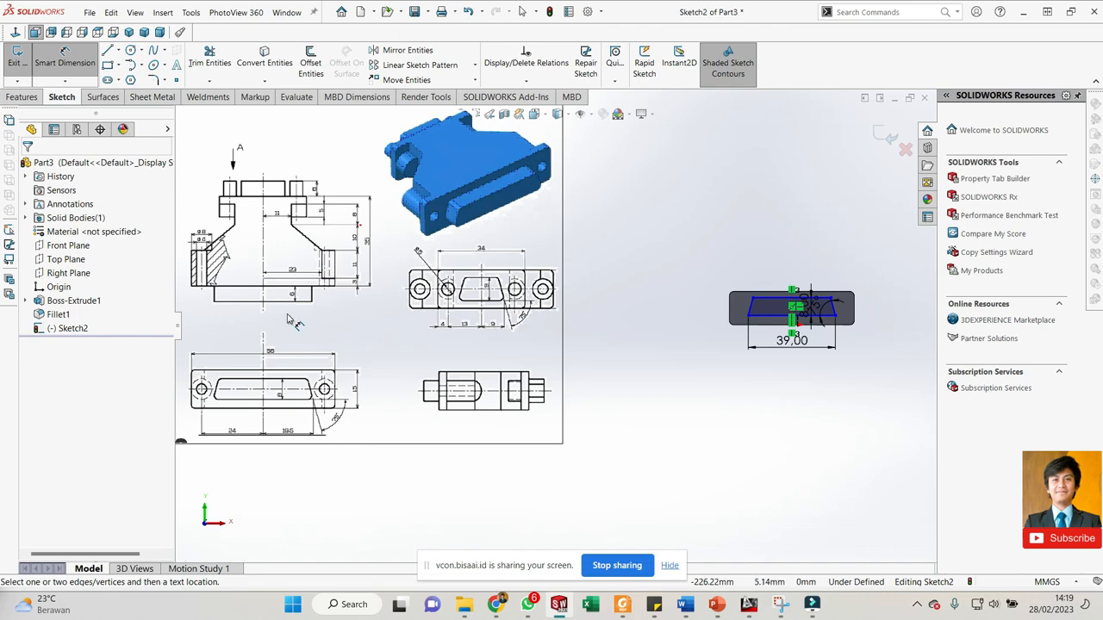
scroll(302, 398, "down", 3)
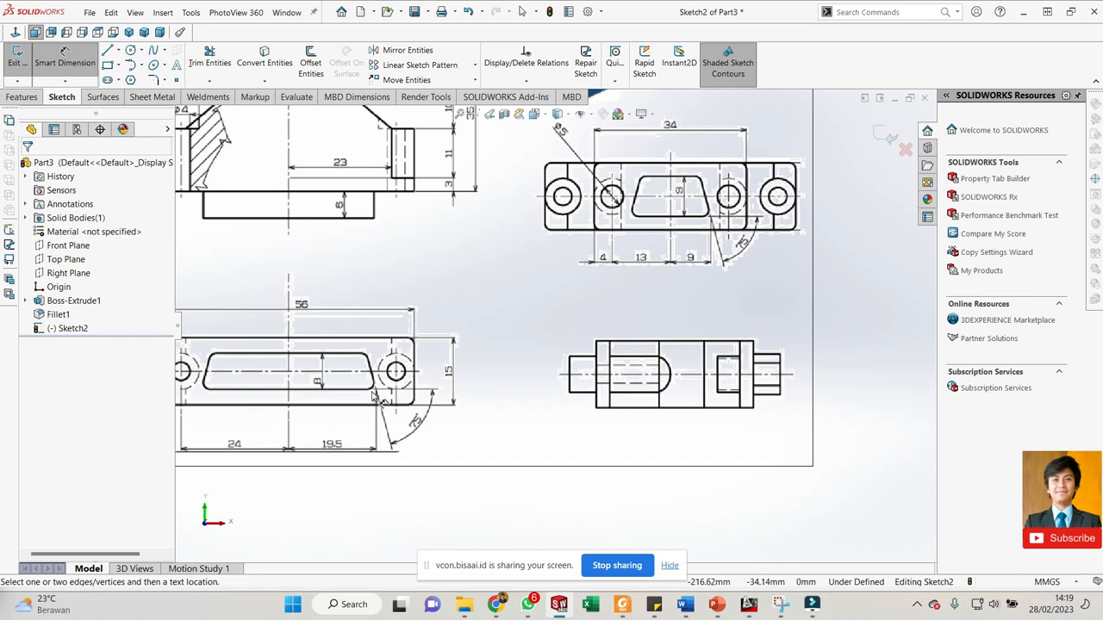
scroll(370, 389, "up", 1)
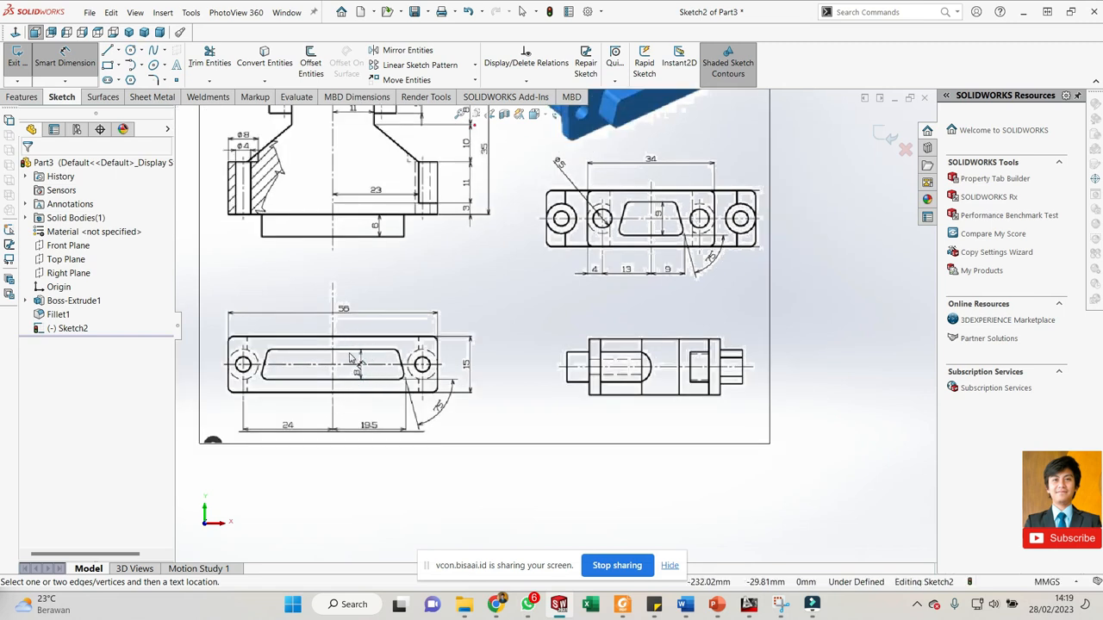
scroll(371, 370, "up", 4)
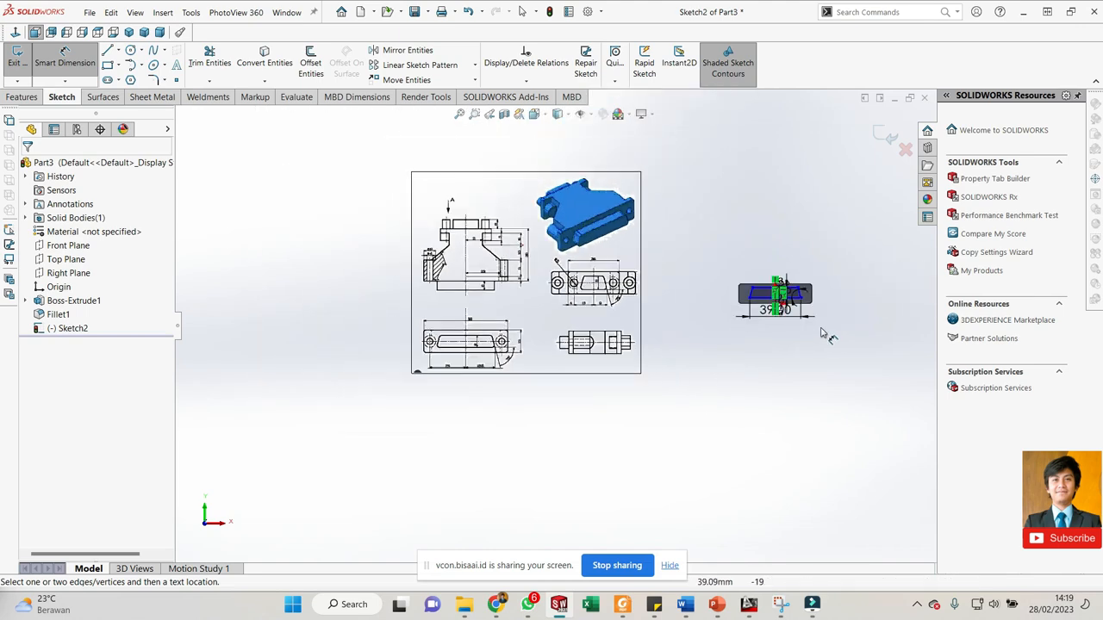
scroll(741, 293, "down", 5)
scroll(736, 273, "down", 3)
key("Escape")
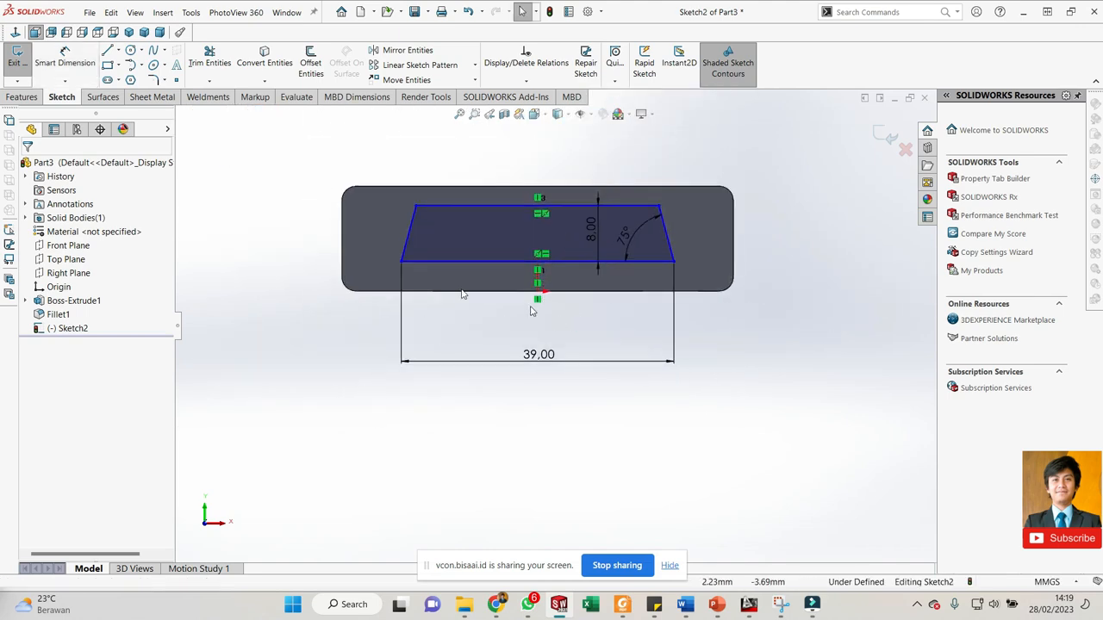
- Add a horizontal relation between the midpoints of the flange's left edge and the trapezoid's left side
left_click(342, 240)
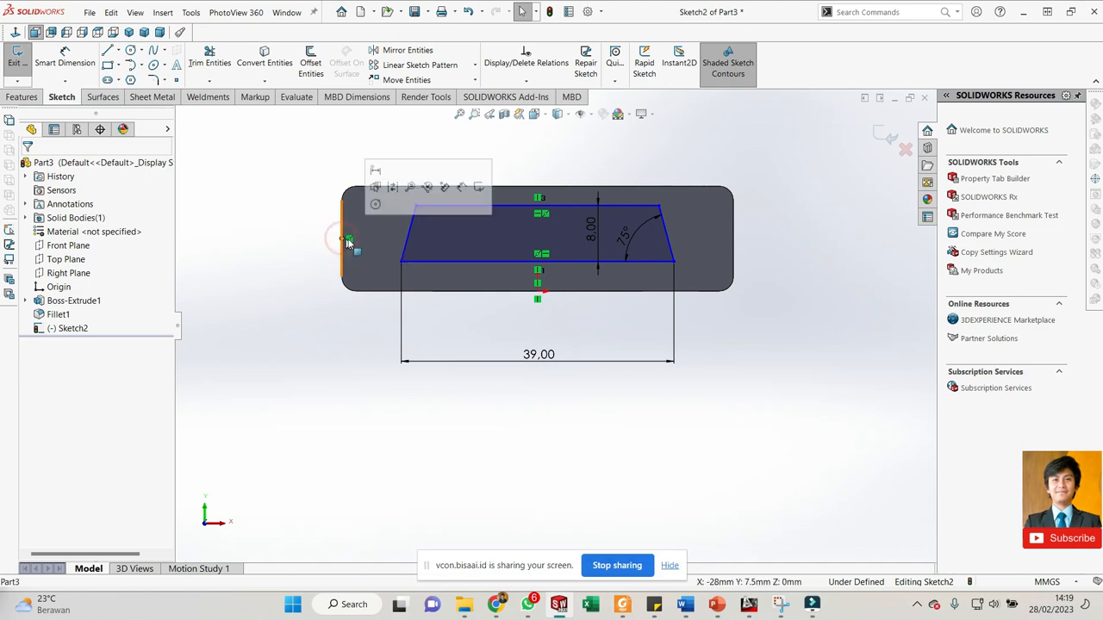
left_click(409, 234, "ctrl")
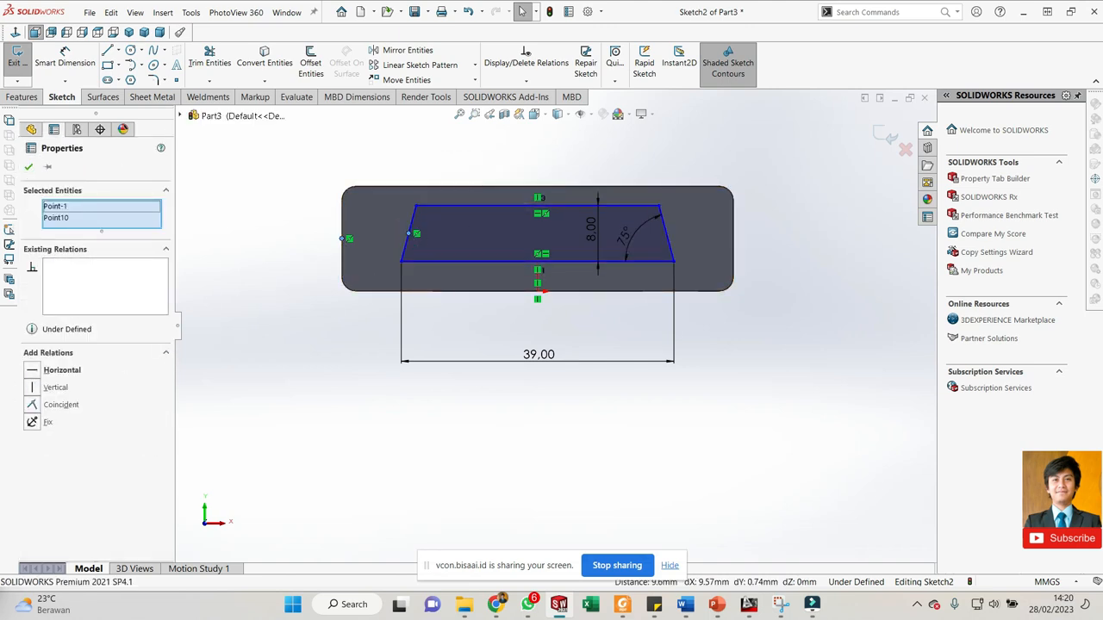
left_click(38, 371)
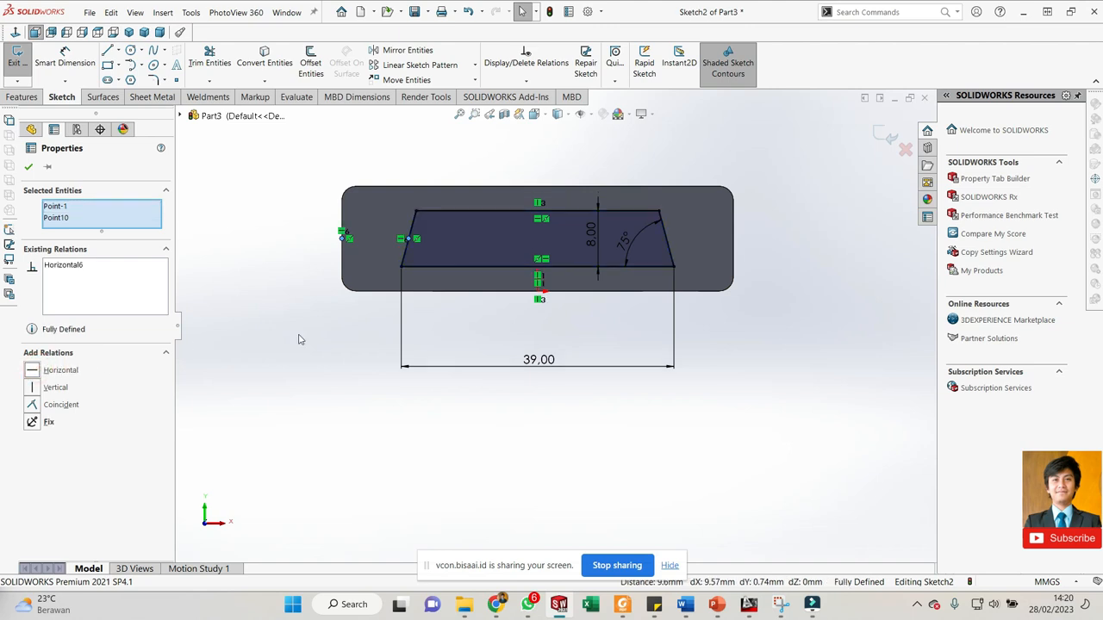
left_click(335, 320)
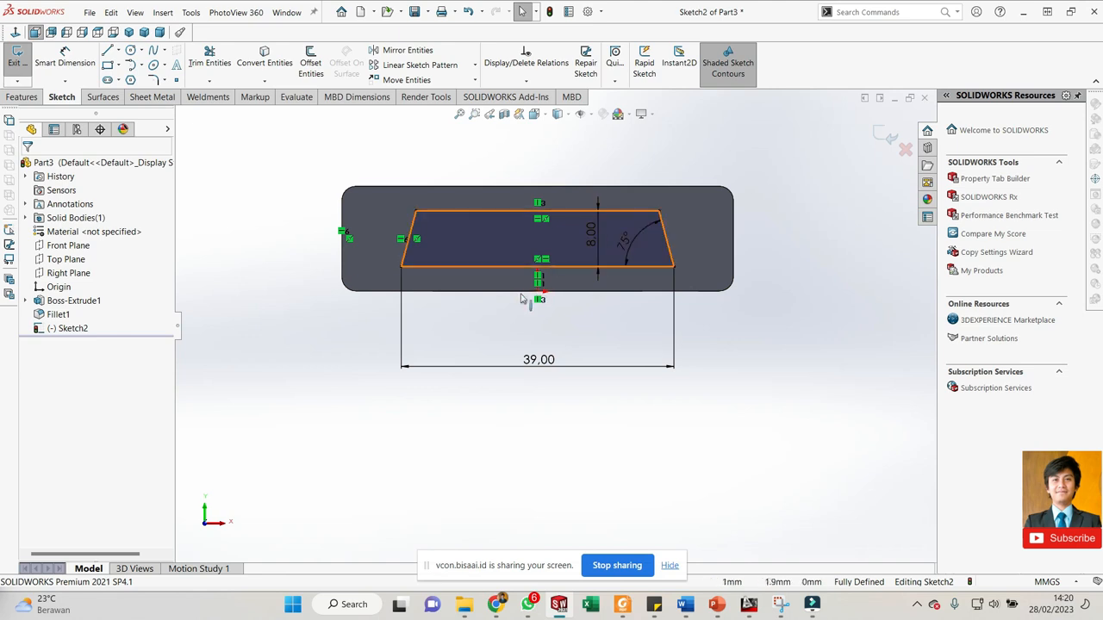
- Check the plug's depth in the reference drawing and extrude the trapezoid outward from the flange as a 6 mm blind boss
scroll(528, 280, "down", 3)
mouse_move(529, 280)
middle_mouse_down()
mouse_move(552, 347)
mouse_move(751, 341)
middle_mouse_up()
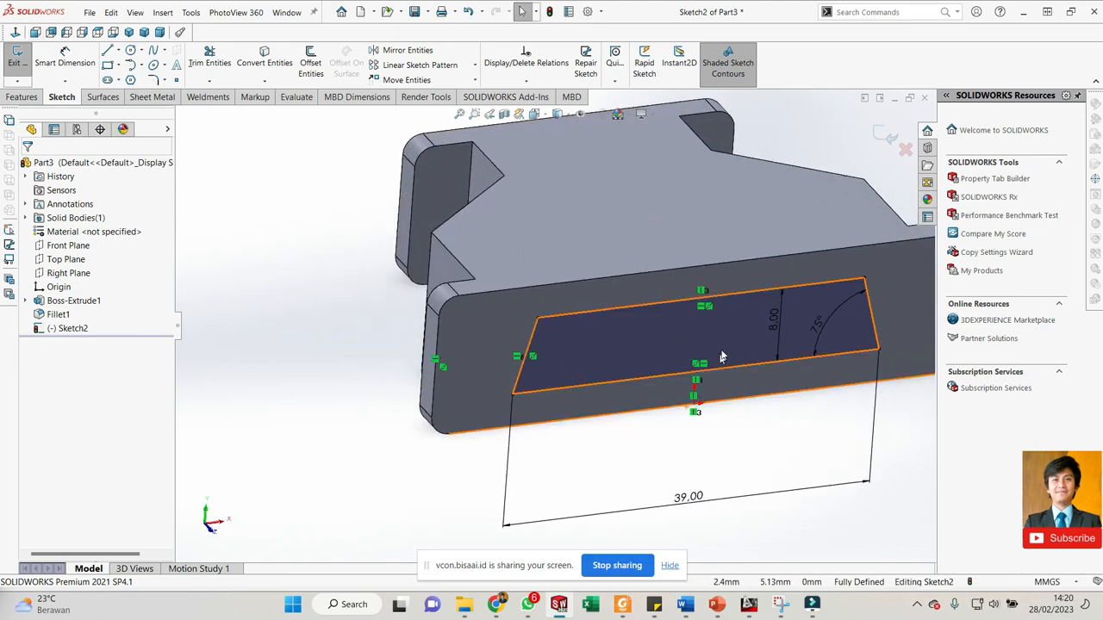
scroll(722, 357, "up", 8)
scroll(336, 337, "down", 6)
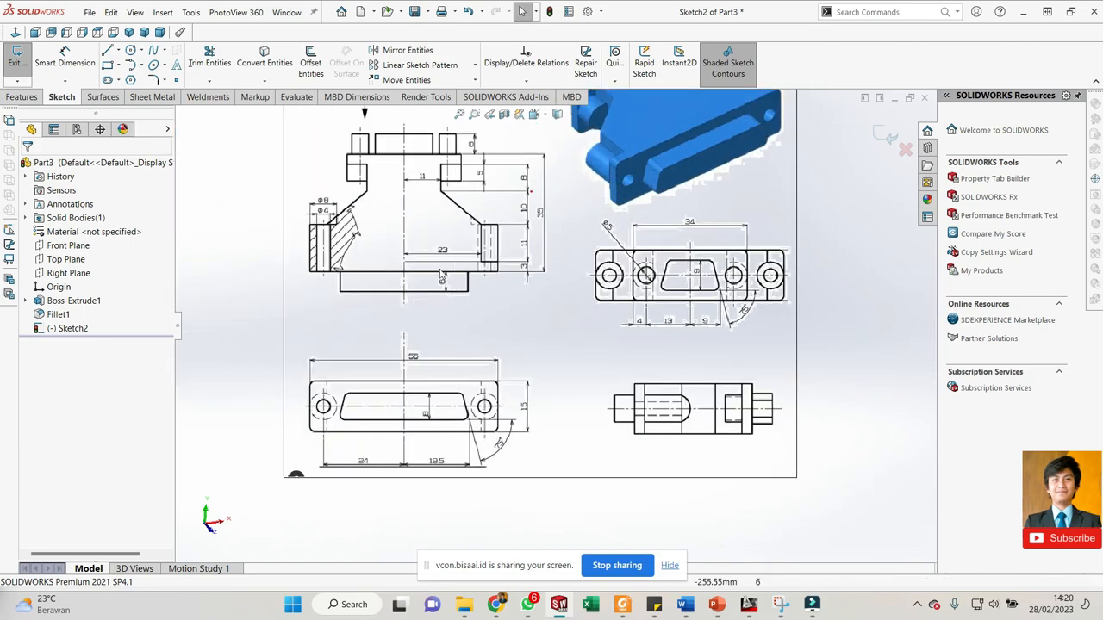
scroll(442, 272, "down", 5)
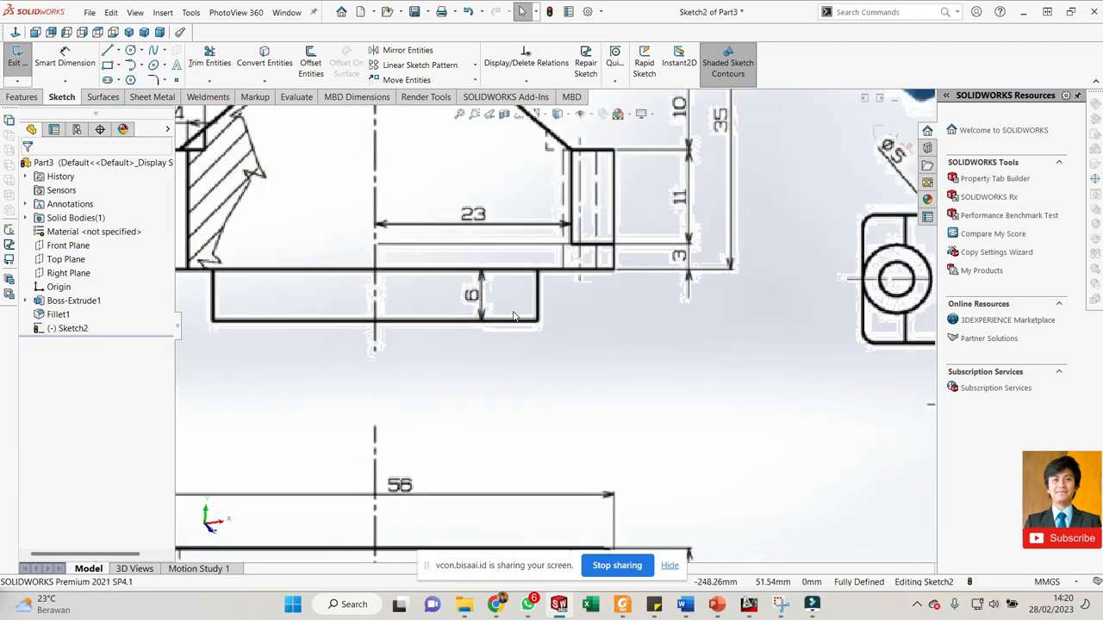
scroll(513, 317, "up", 8)
scroll(844, 310, "down", 3)
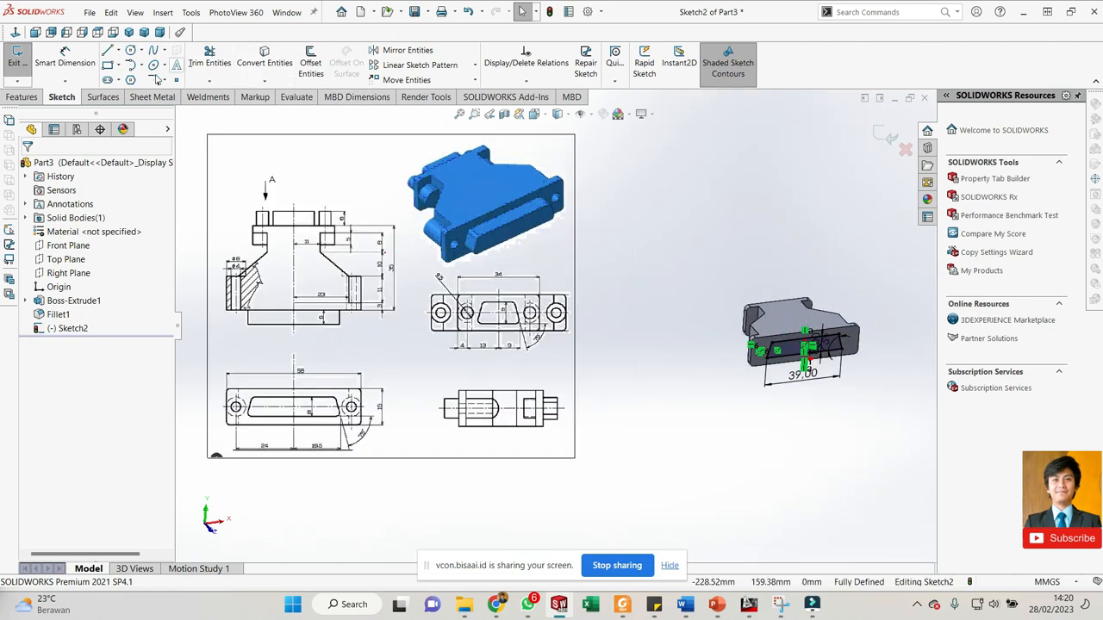
right_click(807, 202)
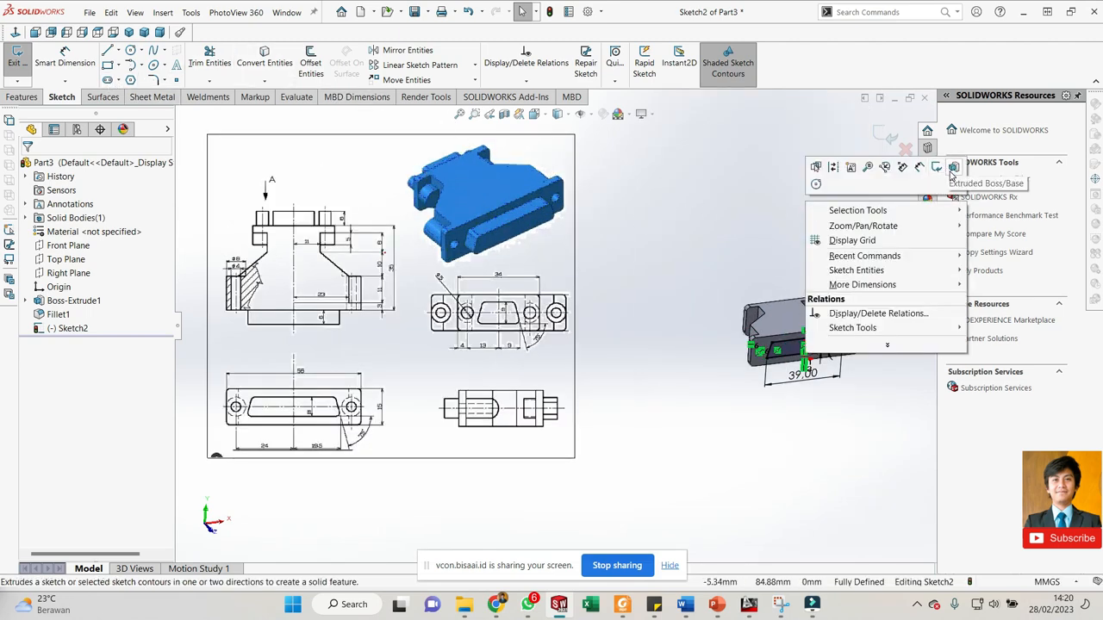
left_click(953, 168)
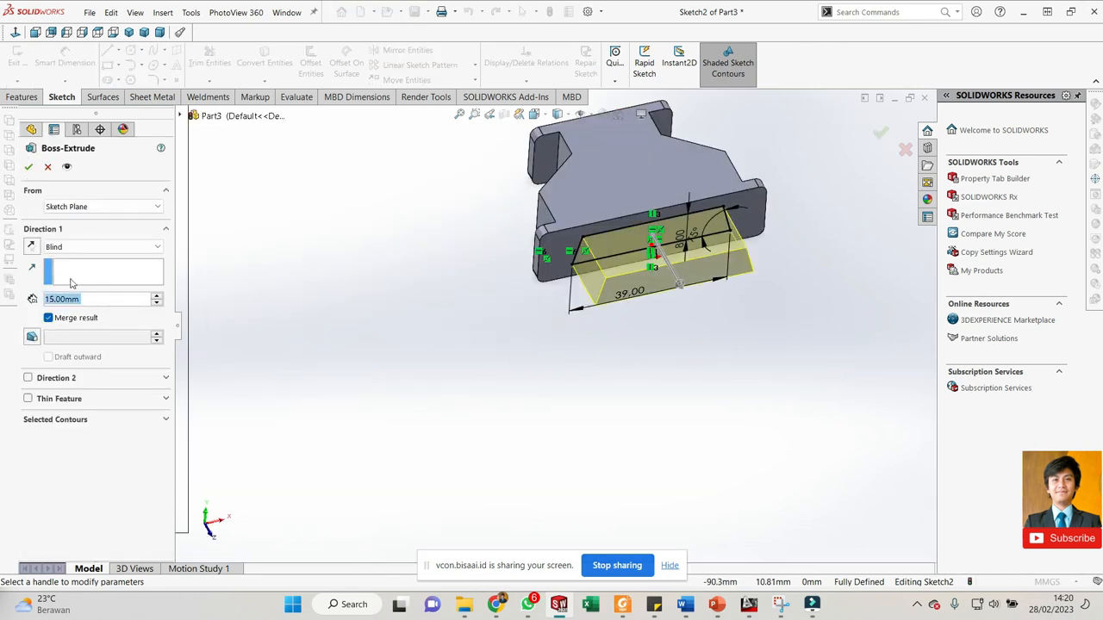
type("6")
key("Return")
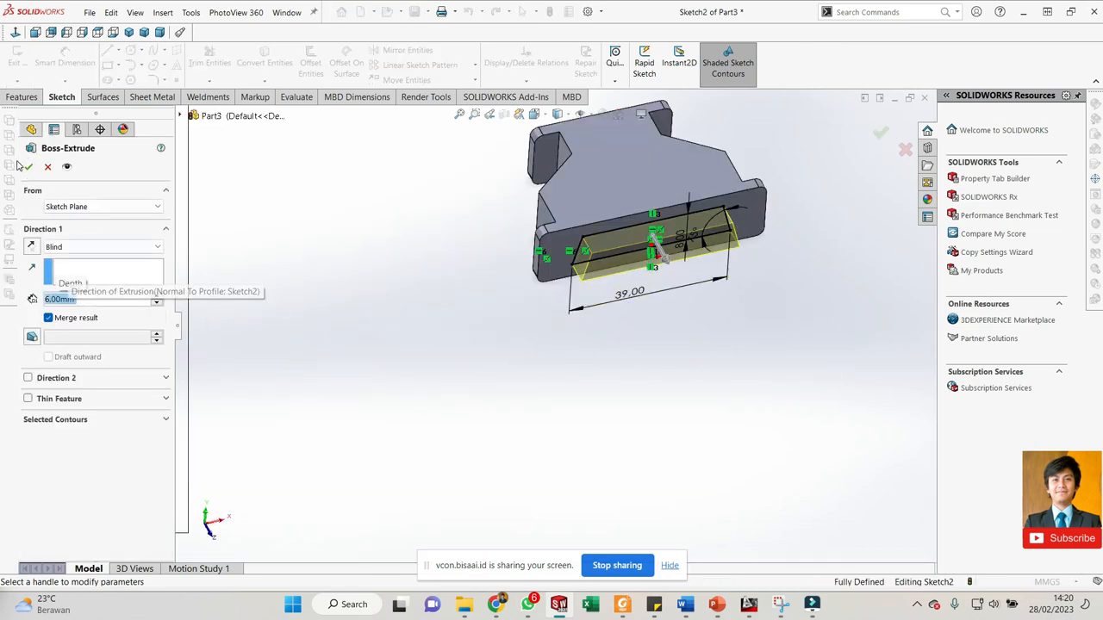
key("Return")
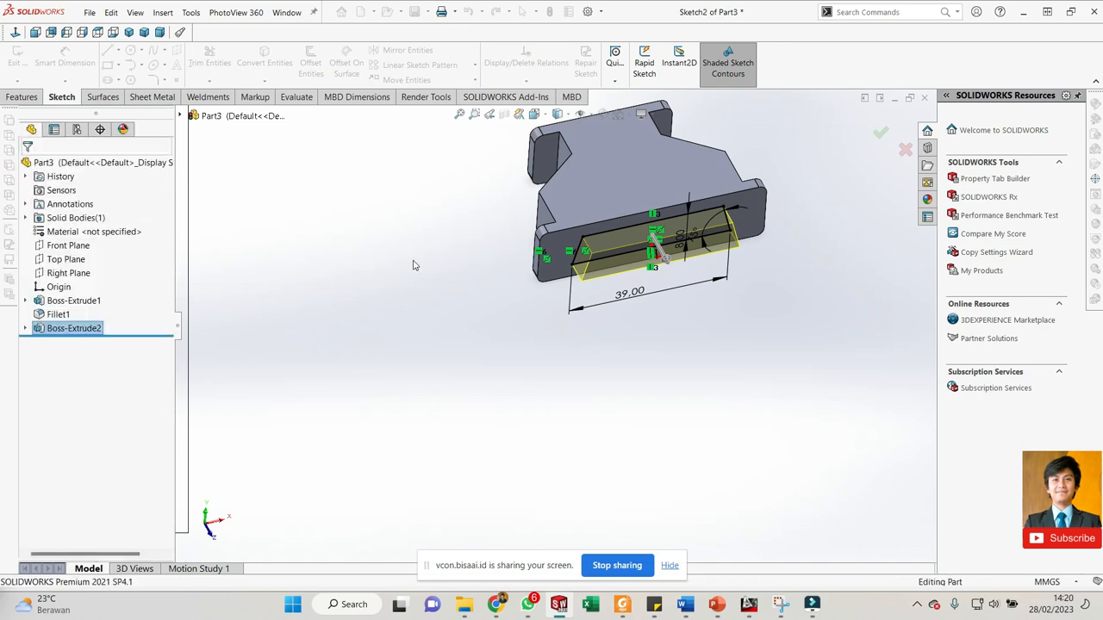
left_click(354, 279)
- Reorder the features so that Fillet1 comes after the plug's extrusion, Boss-Extrude2
scroll(598, 264, "down", 4)
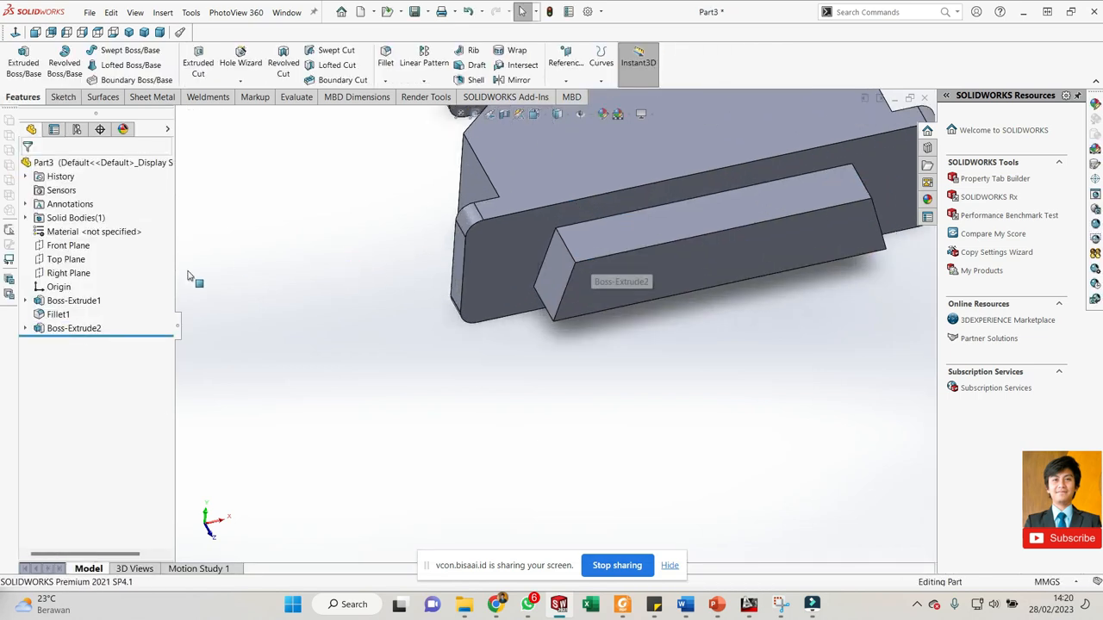
left_click(54, 315)
scroll(508, 207, "up", 2)
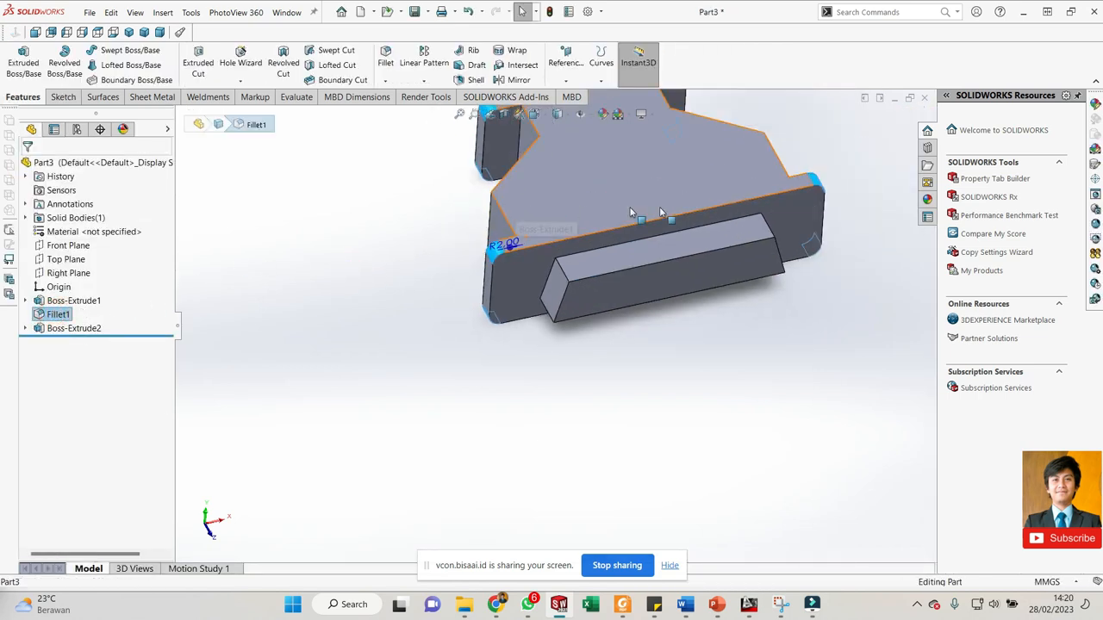
scroll(760, 224, "down", 3)
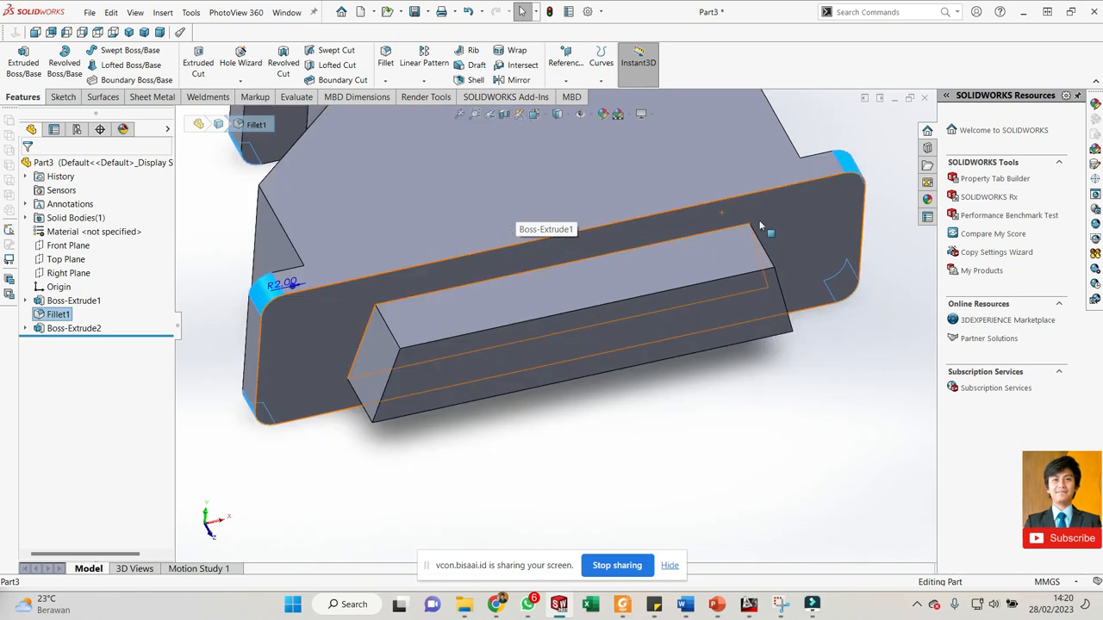
left_click_drag(53, 331, 59, 333)
- Edit Fillet1 to include the four corner edges of the trapezoidal plug at the 2 mm radius
right_click(58, 329)
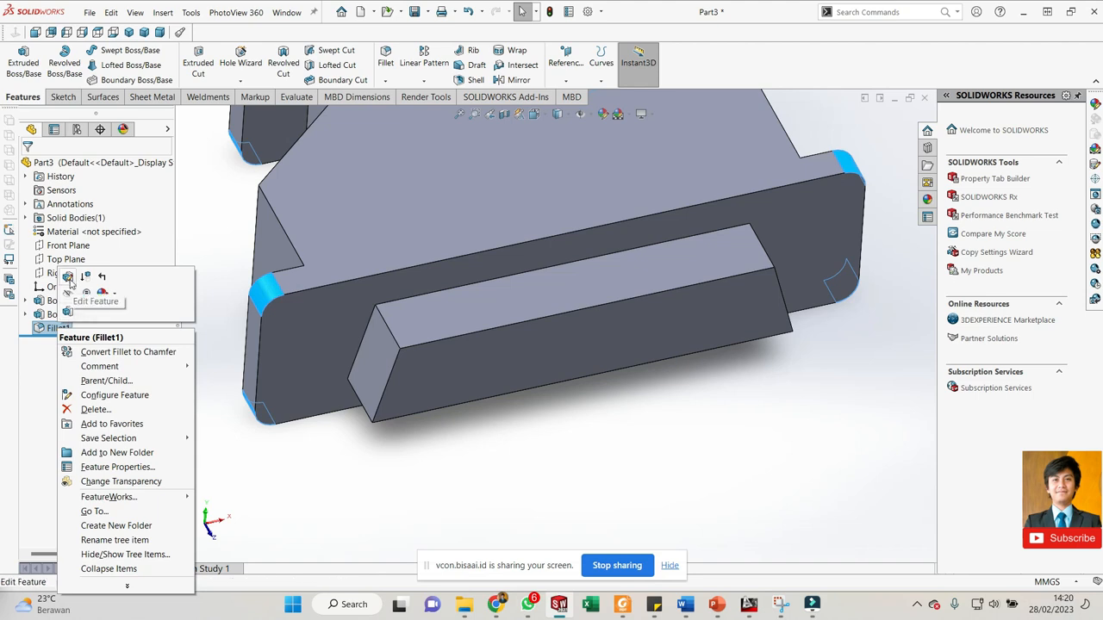
left_click(69, 276)
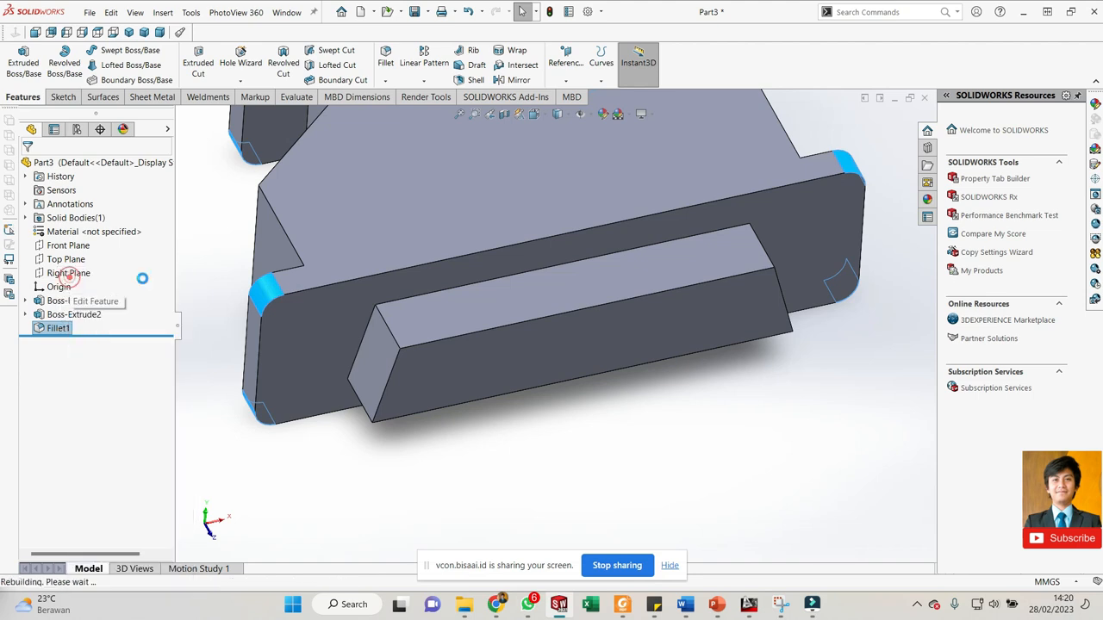
left_click(387, 325)
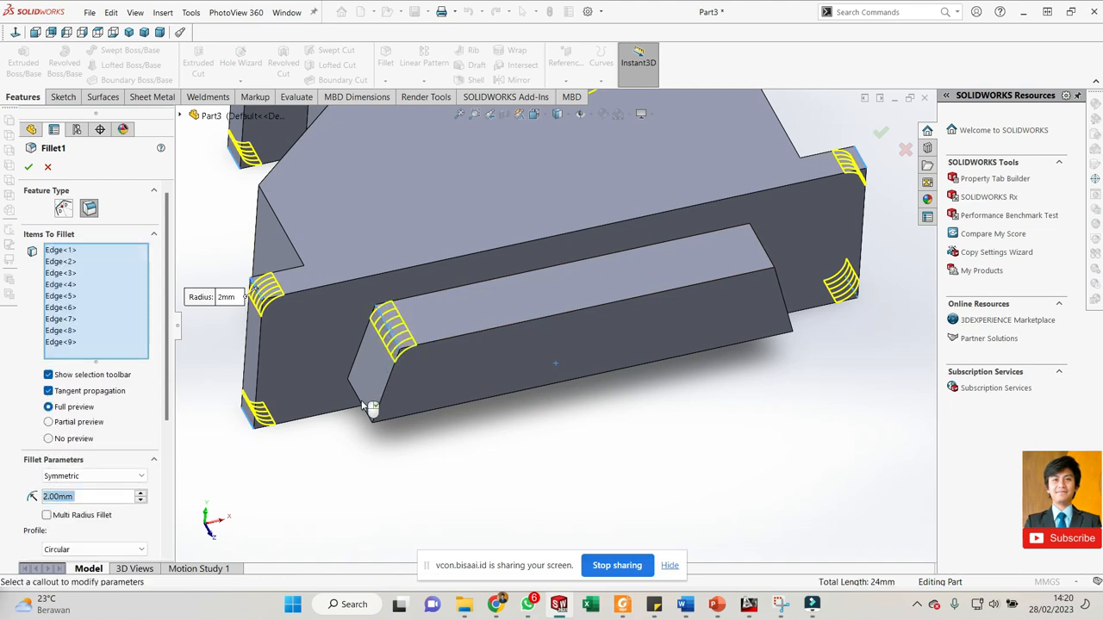
left_click(365, 401)
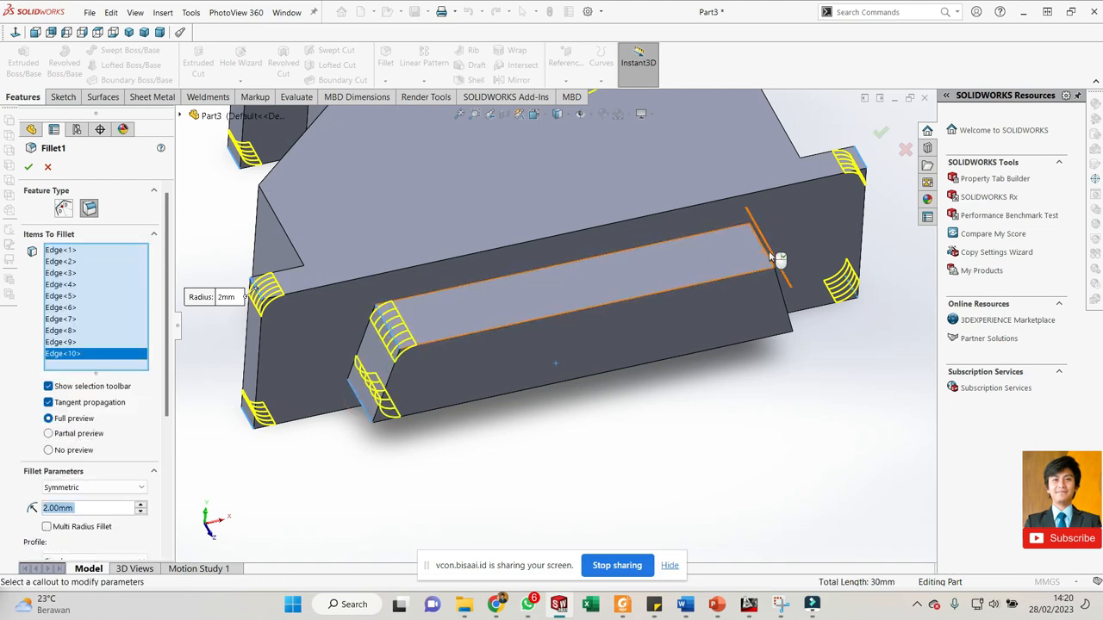
left_click(773, 257)
middle_click_drag(754, 291, 853, 320)
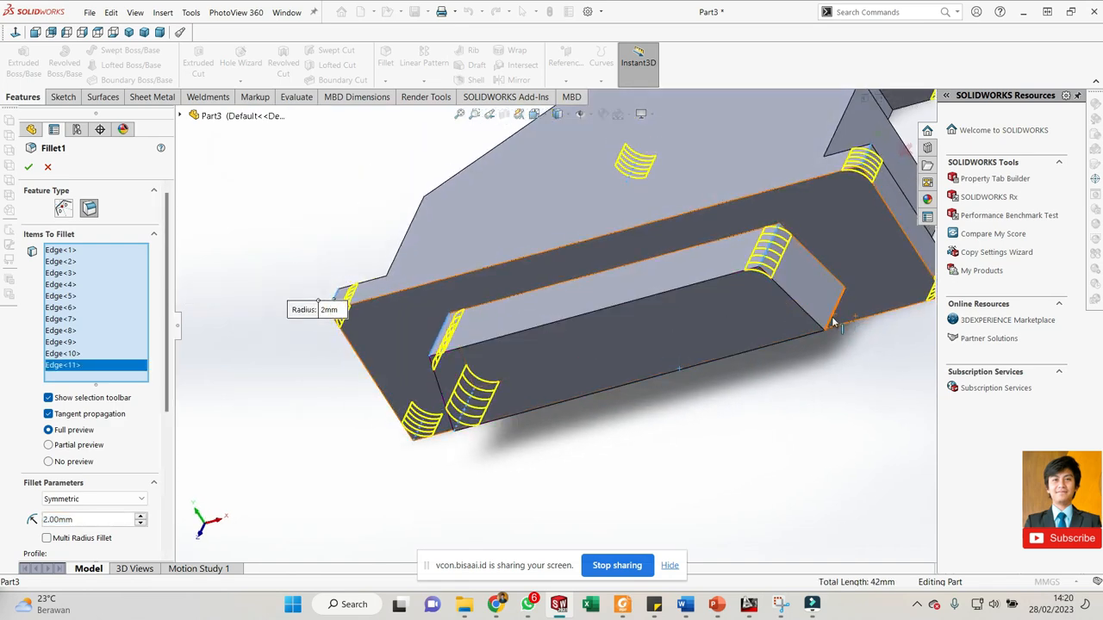
left_click(831, 317)
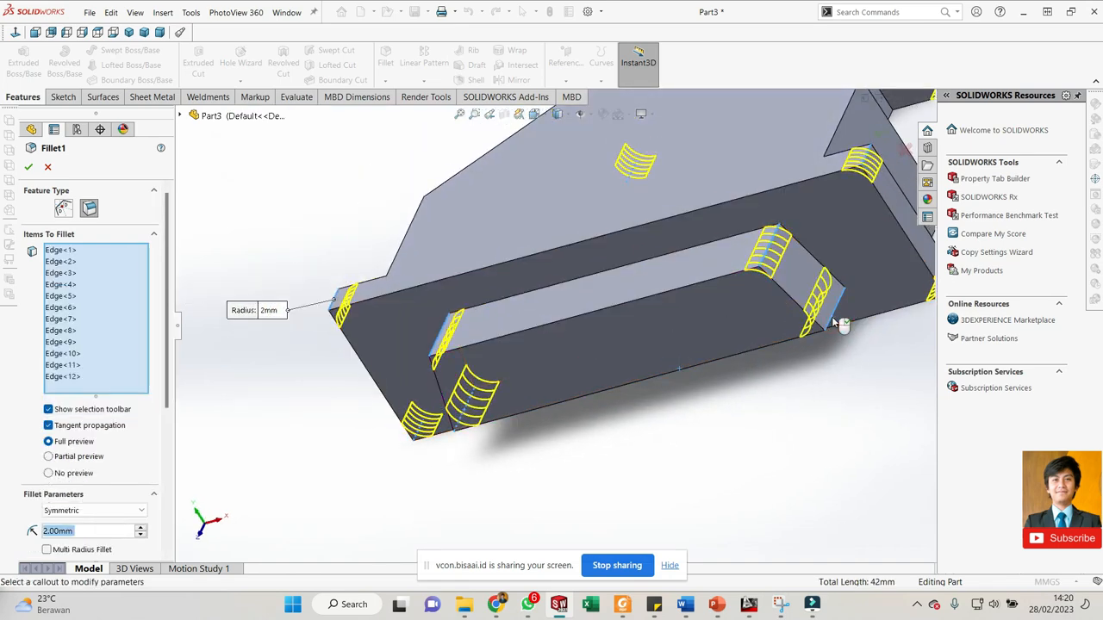
right_click(807, 374)
left_click(828, 460)
left_click(646, 427)
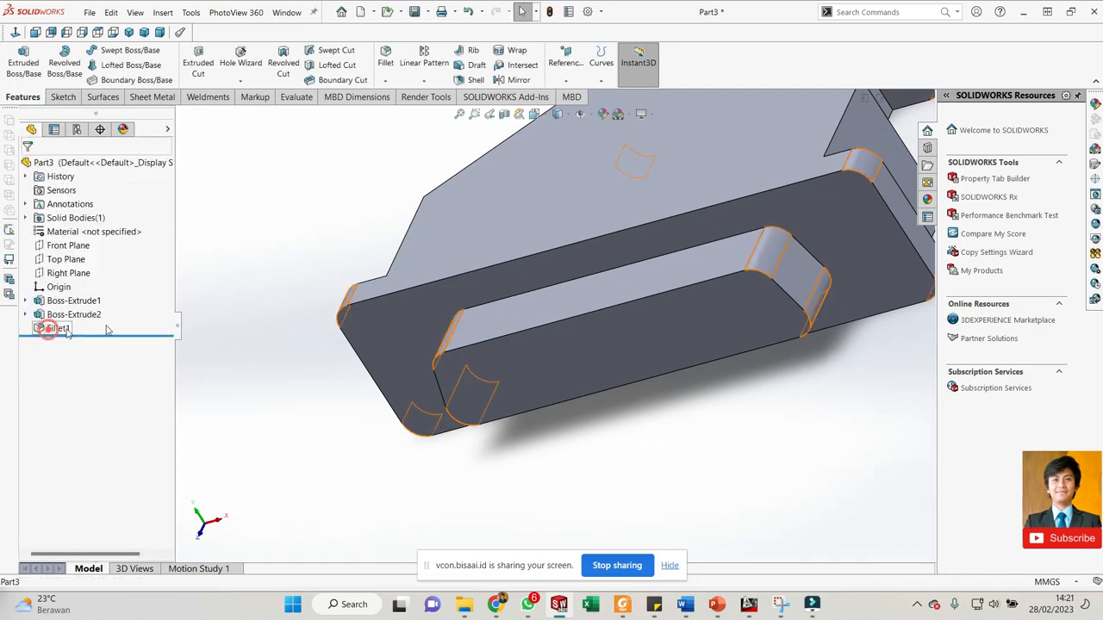
- Check the reference drawing and roll the feature history back to just before Fillet1
scroll(562, 312, "up", 5)
middle_click_drag(615, 298, 656, 311)
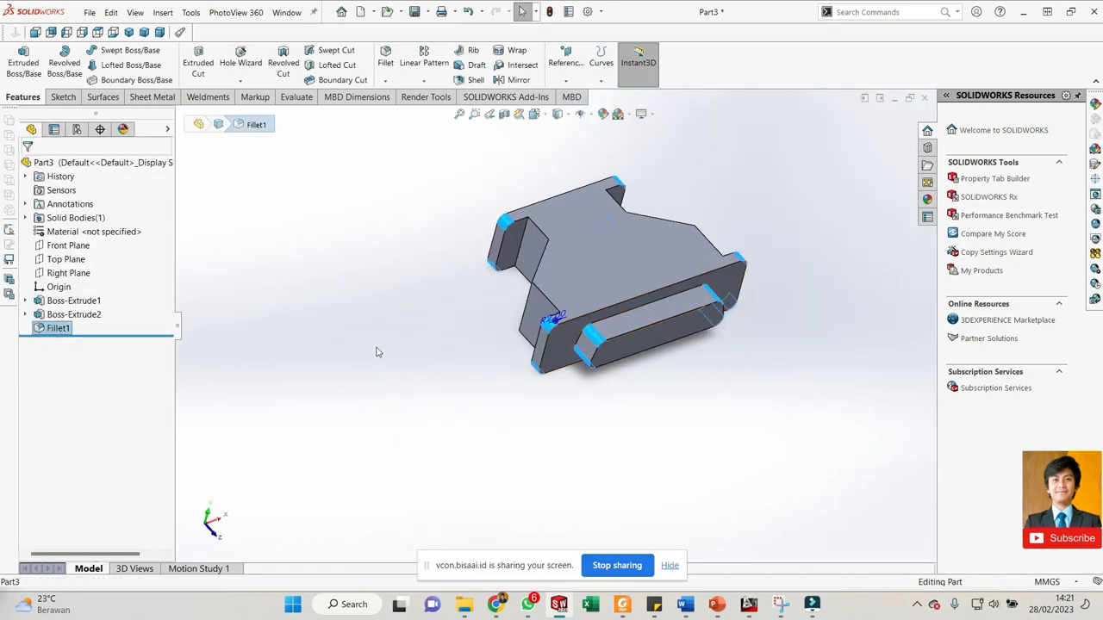
scroll(327, 334, "up", 3)
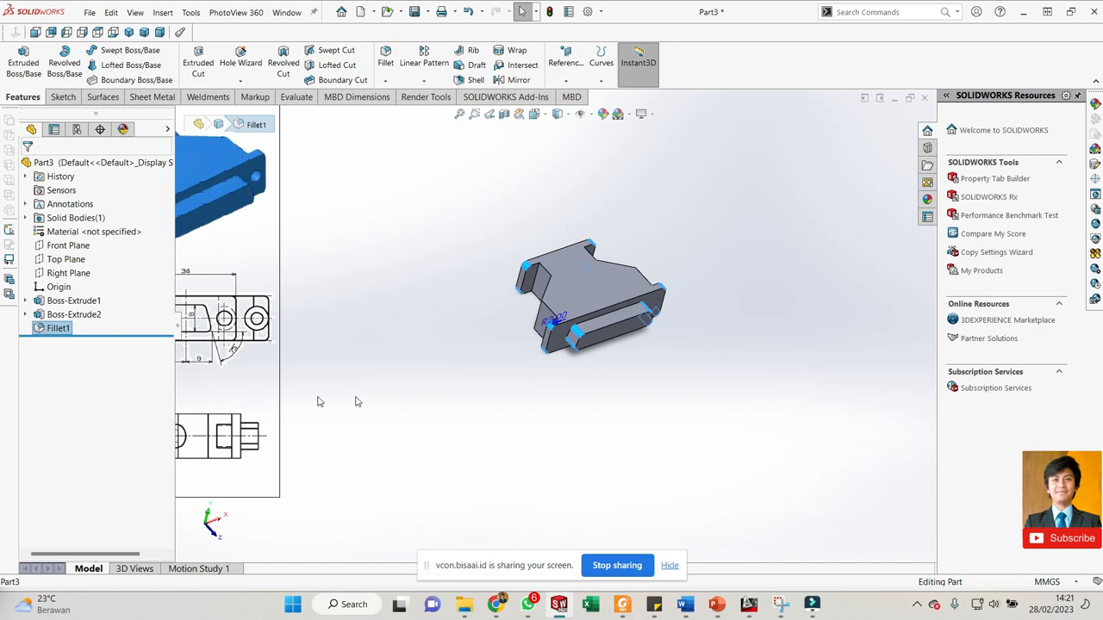
scroll(566, 250, "down", 4)
mouse_move(567, 297)
middle_mouse_down()
mouse_move(606, 274)
mouse_move(685, 342)
mouse_move(655, 416)
mouse_move(342, 399)
middle_mouse_up()
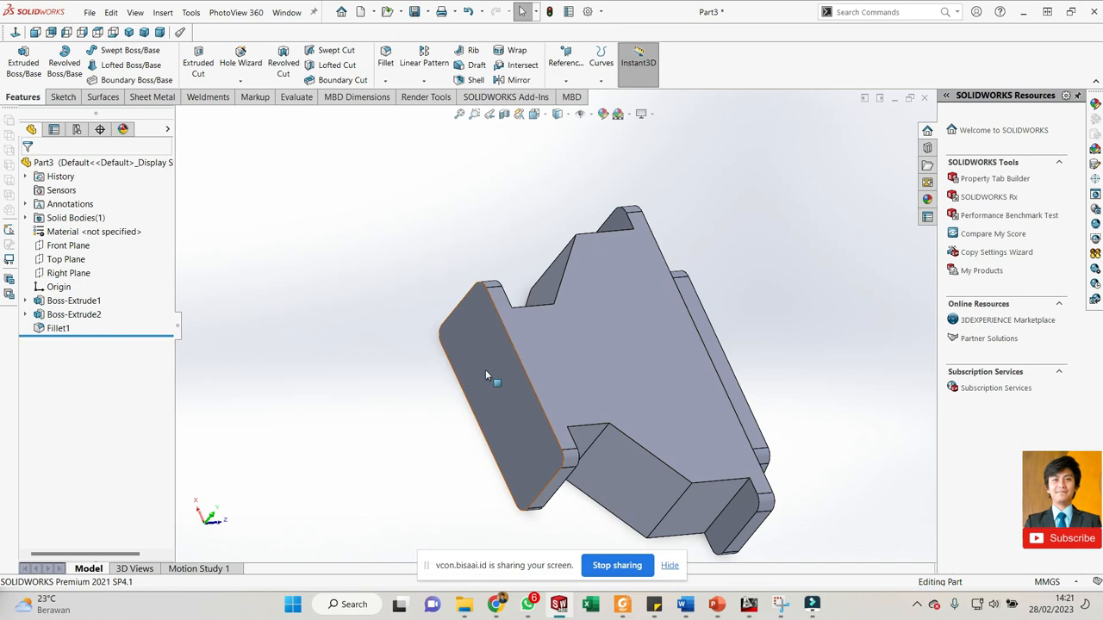
left_click(488, 373)
left_click_drag(122, 334, 126, 322)
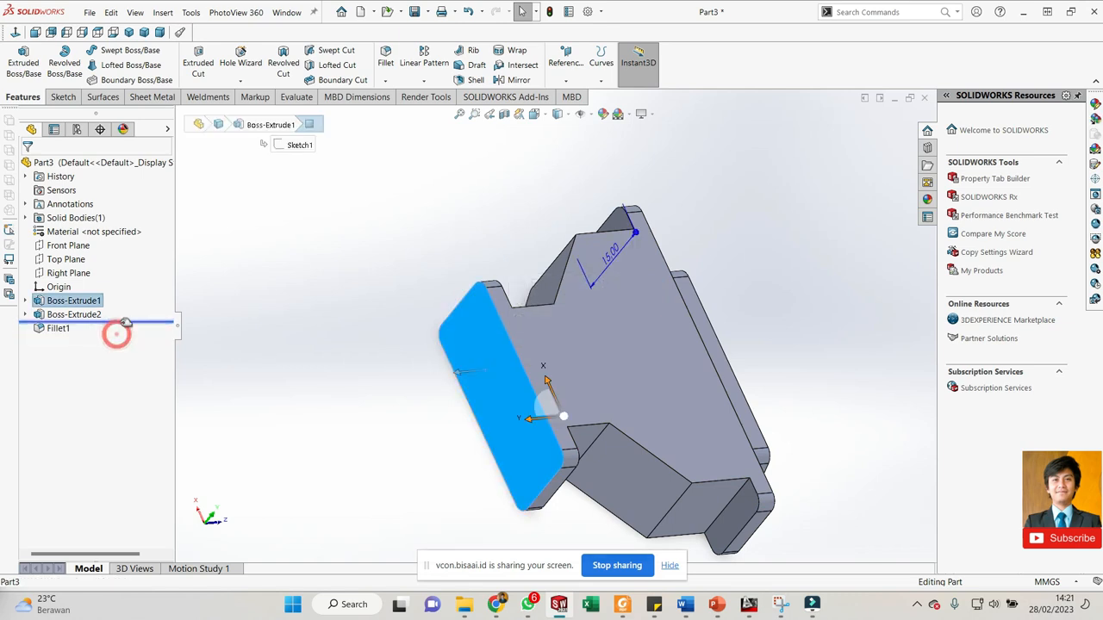
left_click(332, 374)
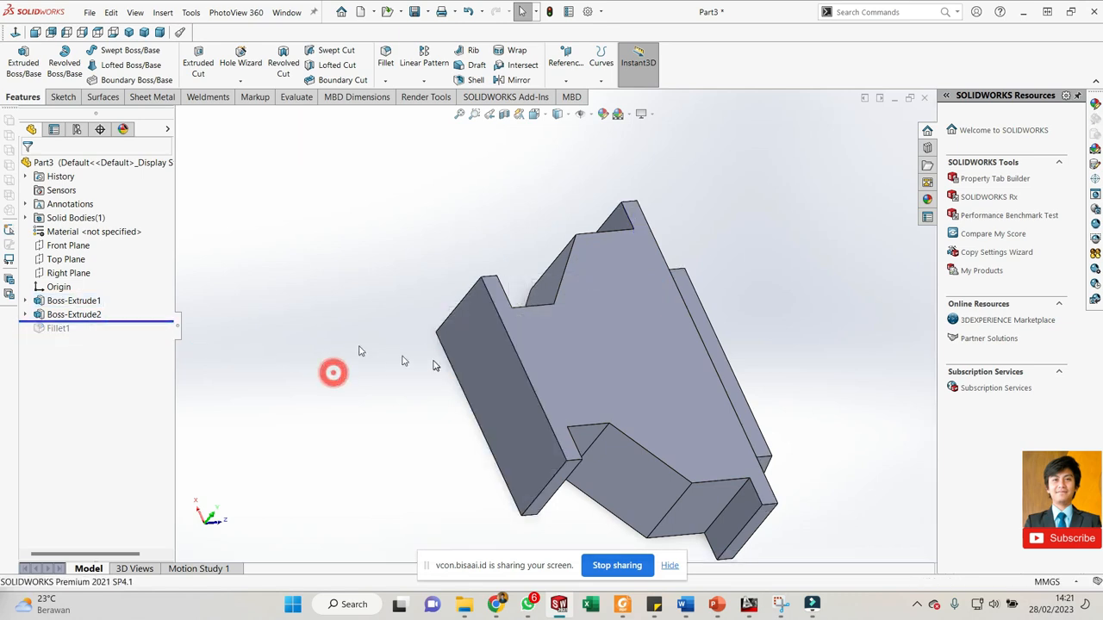
- Start an extruded cut on the smaller flange's outer face and sketch a trapezoid about 12.3 mm wide along its upper edge and 5.9 mm high
left_click(487, 382)
left_click(199, 62)
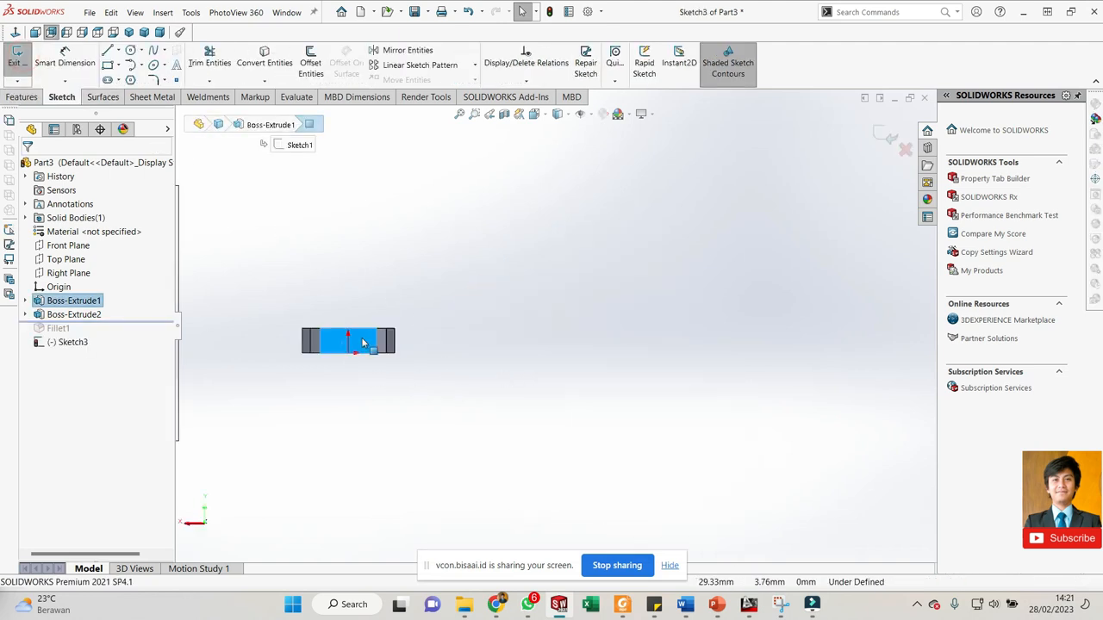
scroll(344, 360, "down", 5)
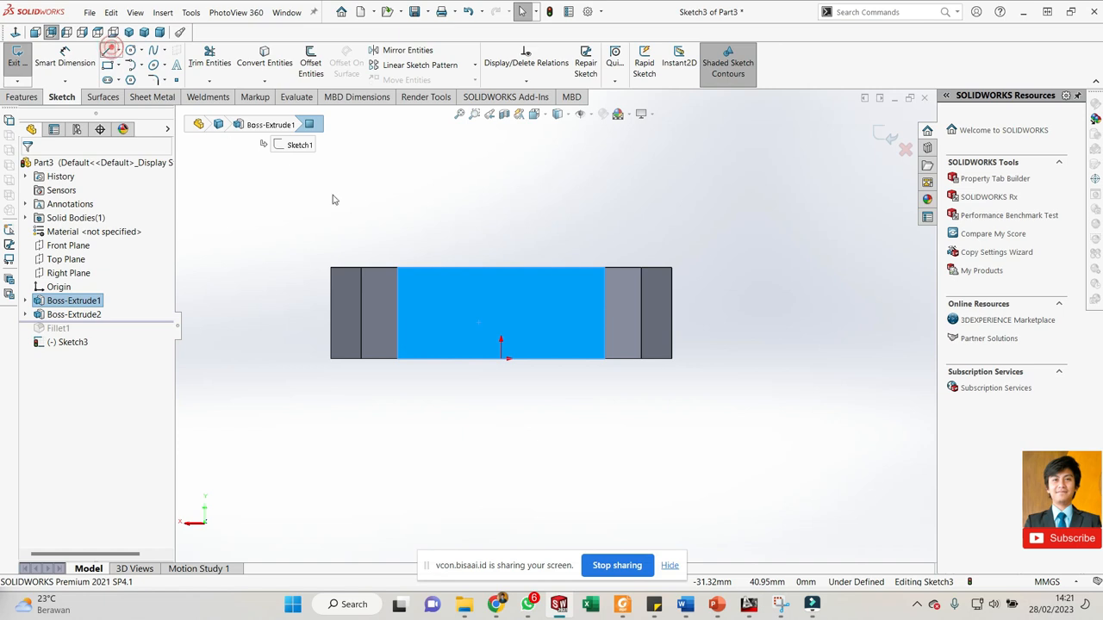
left_click_drag(457, 294, 533, 293)
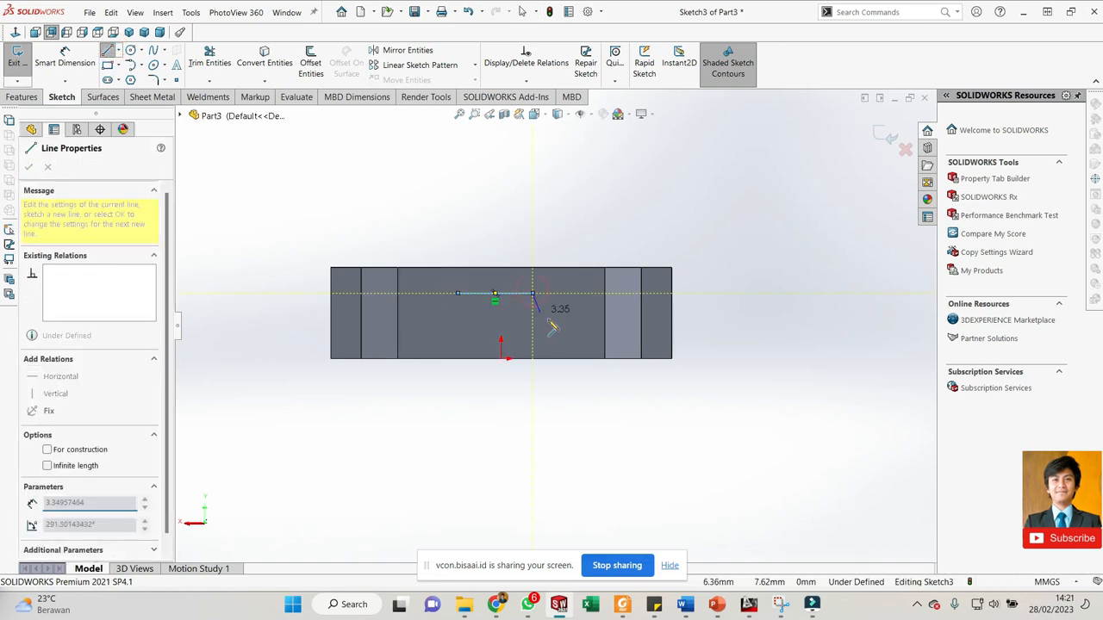
left_click(556, 328)
left_click(429, 329)
left_click(457, 294)
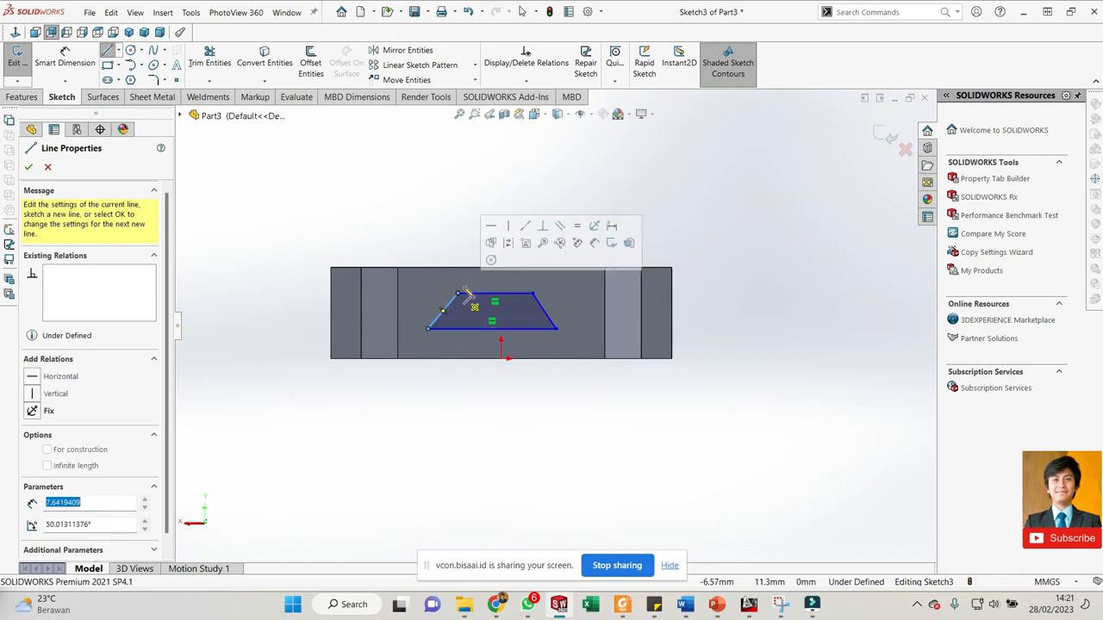
scroll(482, 305, "down", 4)
key("Escape")
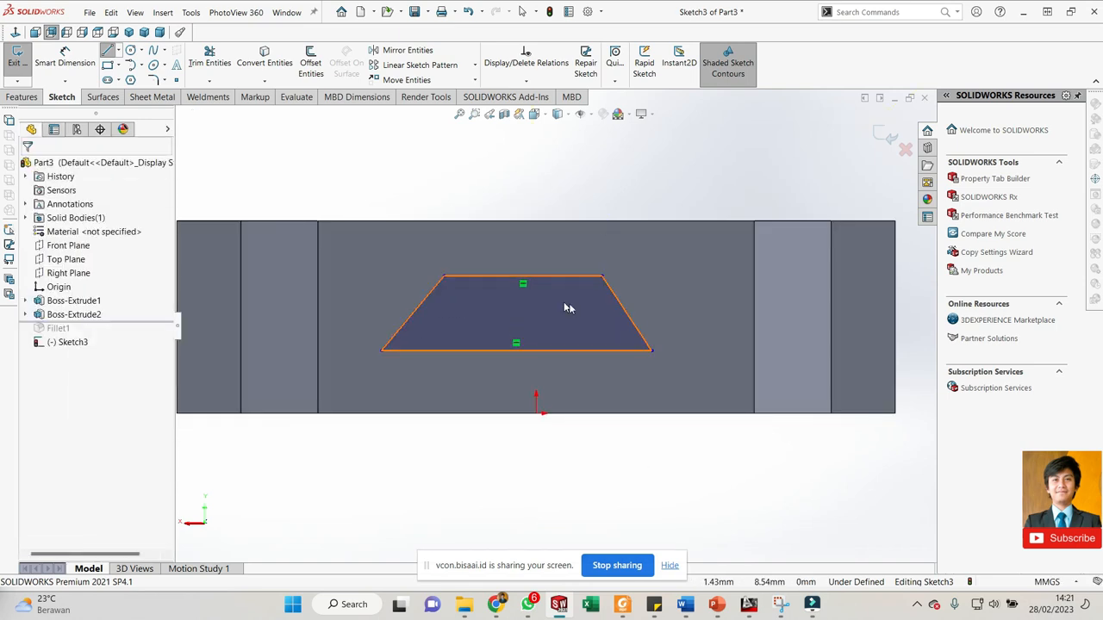
- Add a vertical relation between the midpoints of the trapezoid's upper and lower edges and the origin
left_click(516, 349)
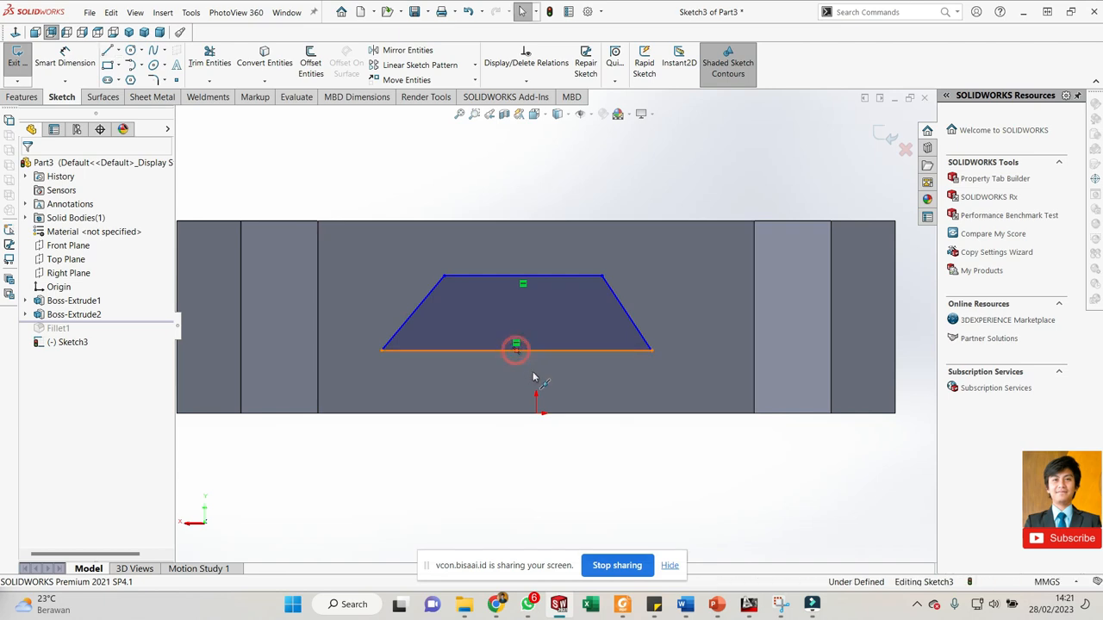
left_click(522, 277, "ctrl")
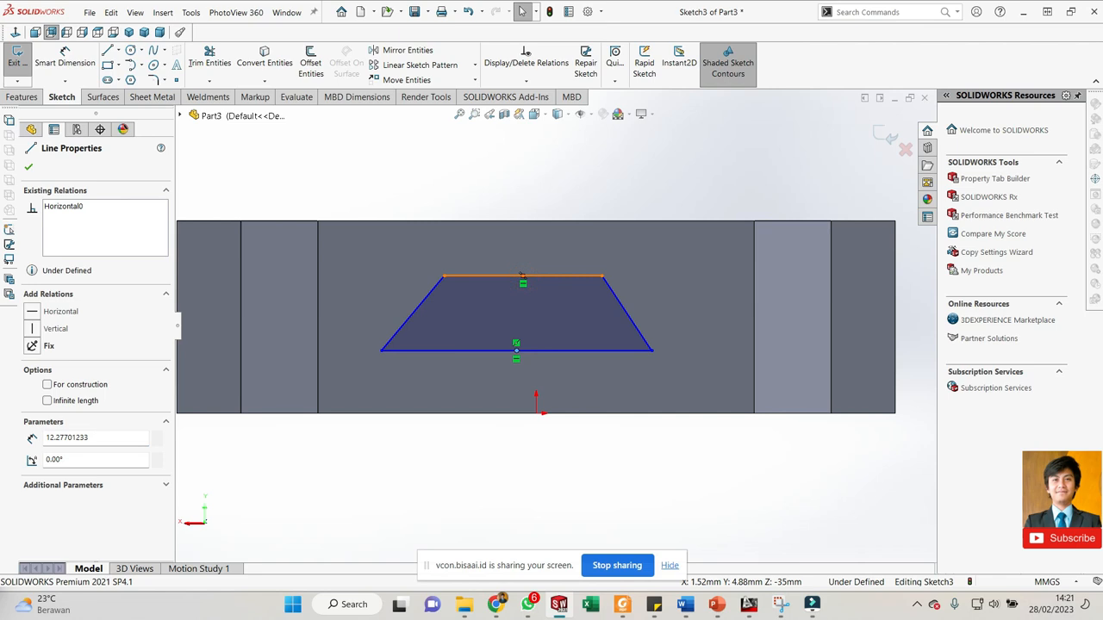
left_click(536, 414, "ctrl")
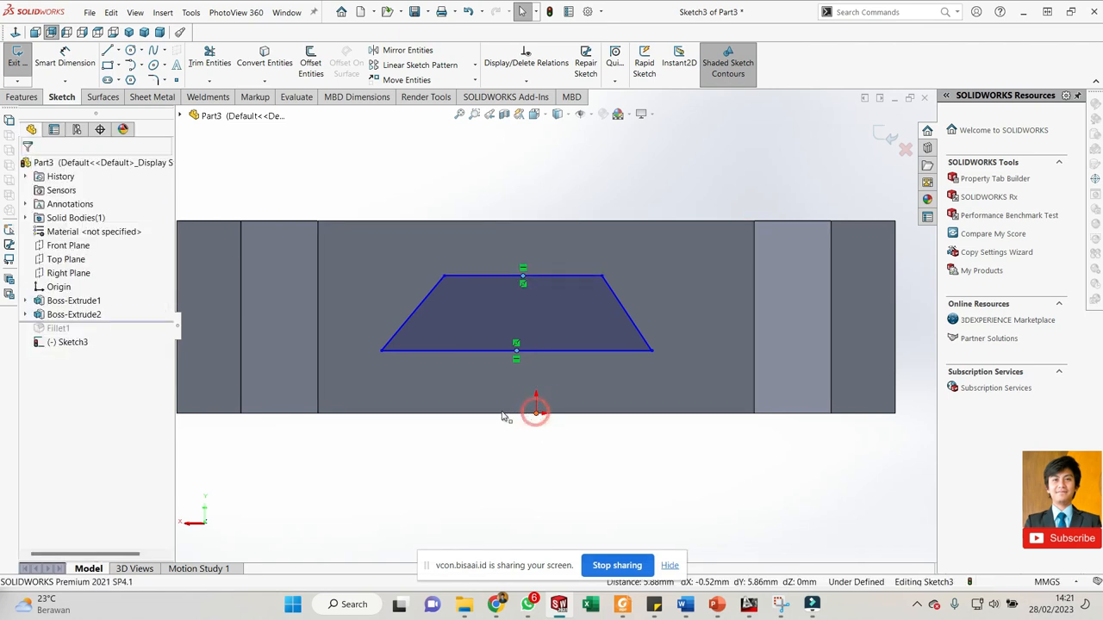
left_click(36, 400)
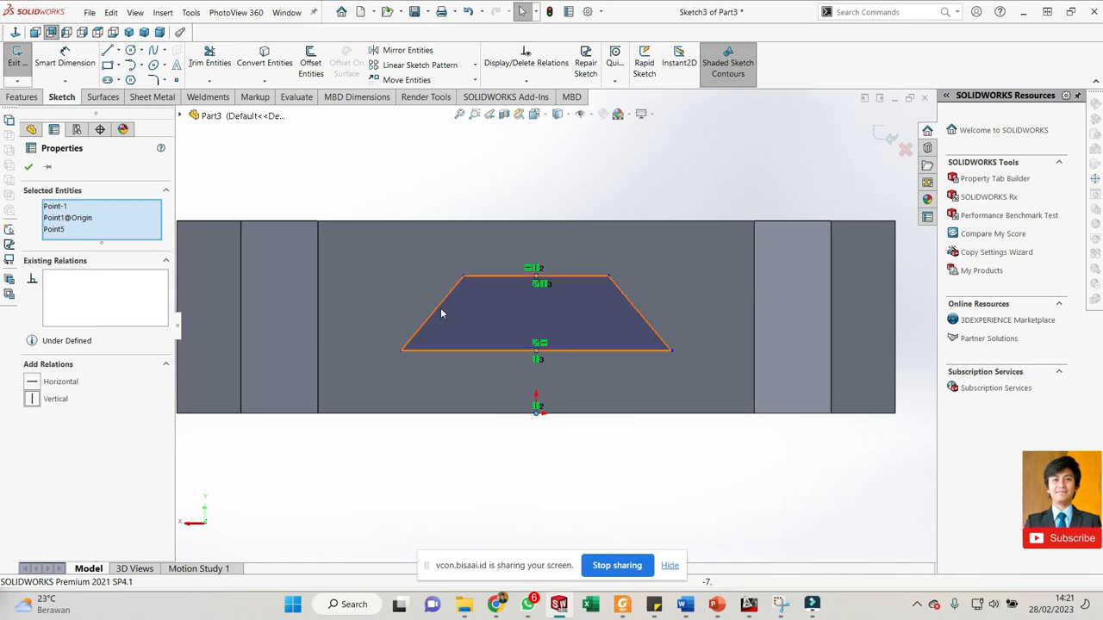
scroll(477, 314, "up", 2)
left_click(250, 316)
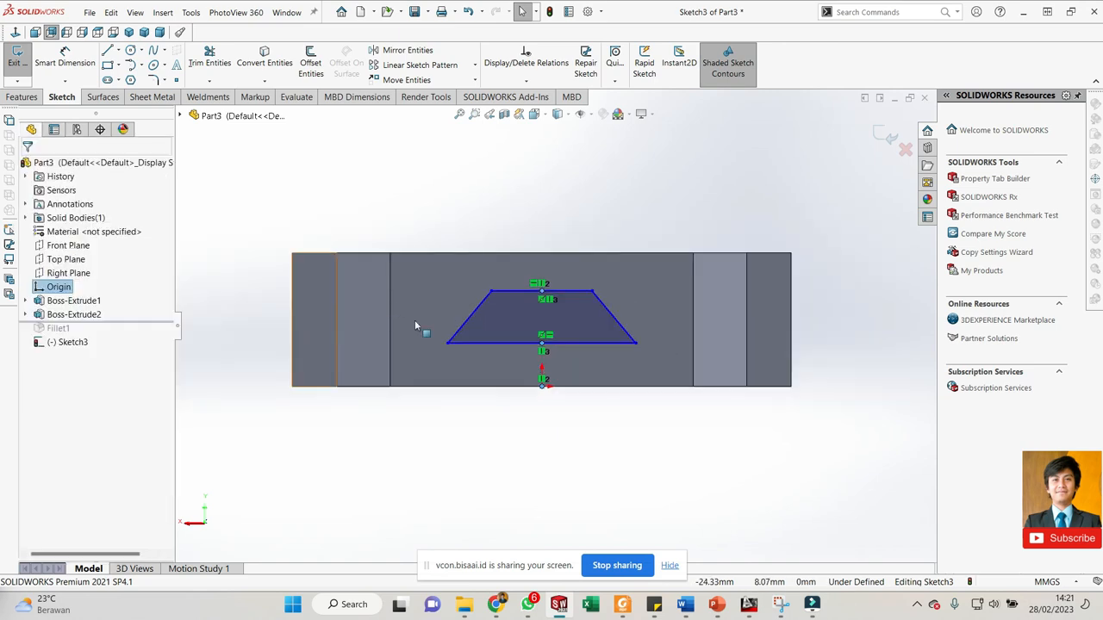
left_click(469, 323)
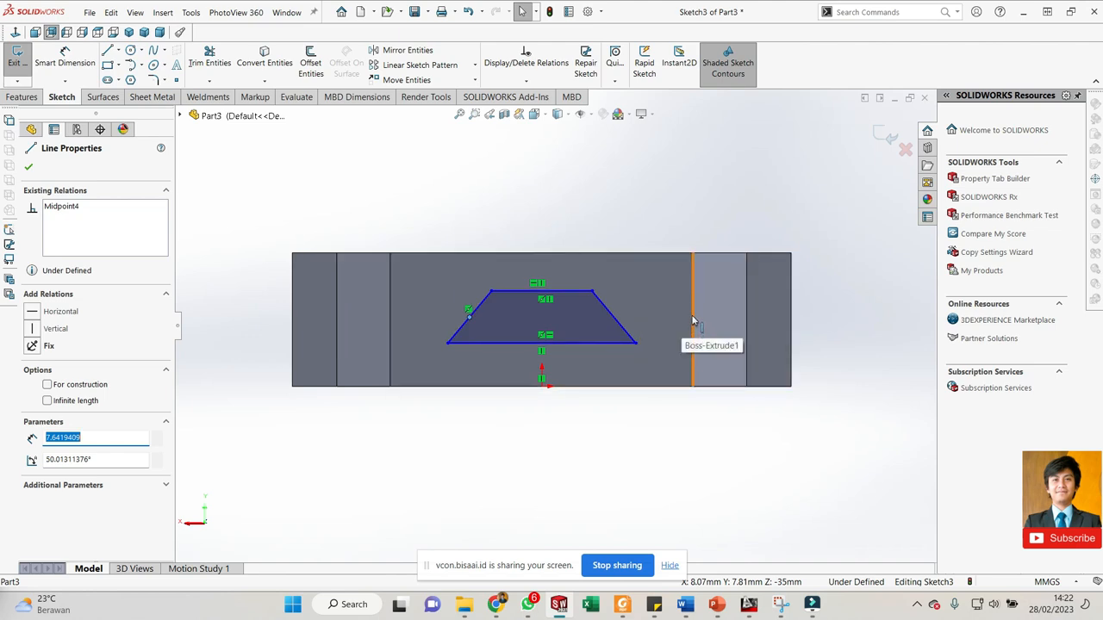
left_click(595, 423)
scroll(566, 377, "down", 2)
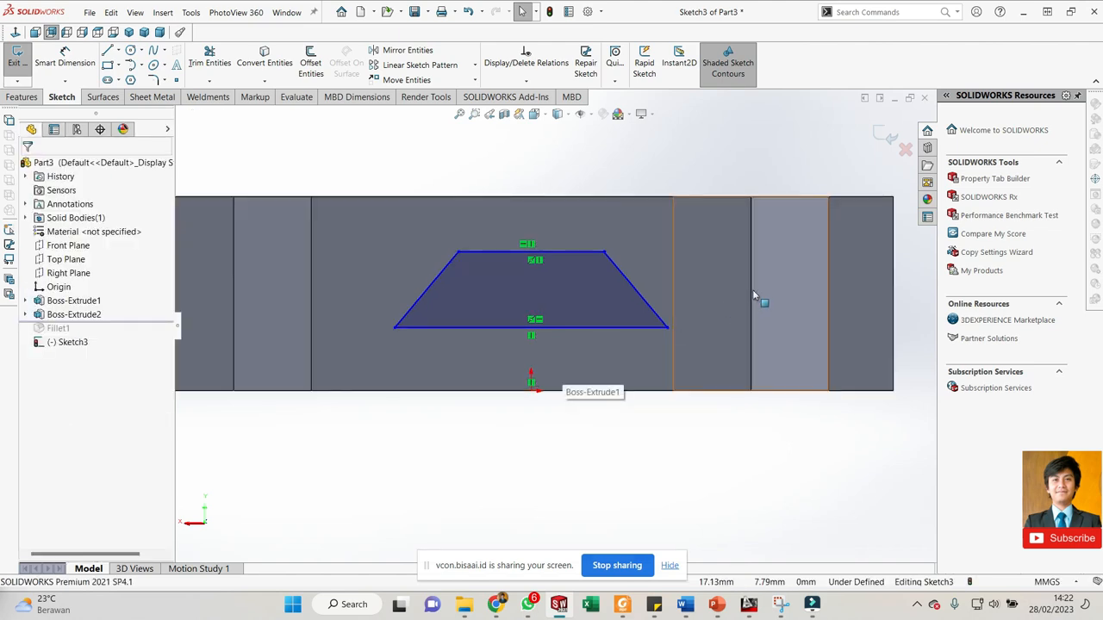
left_click(623, 477)
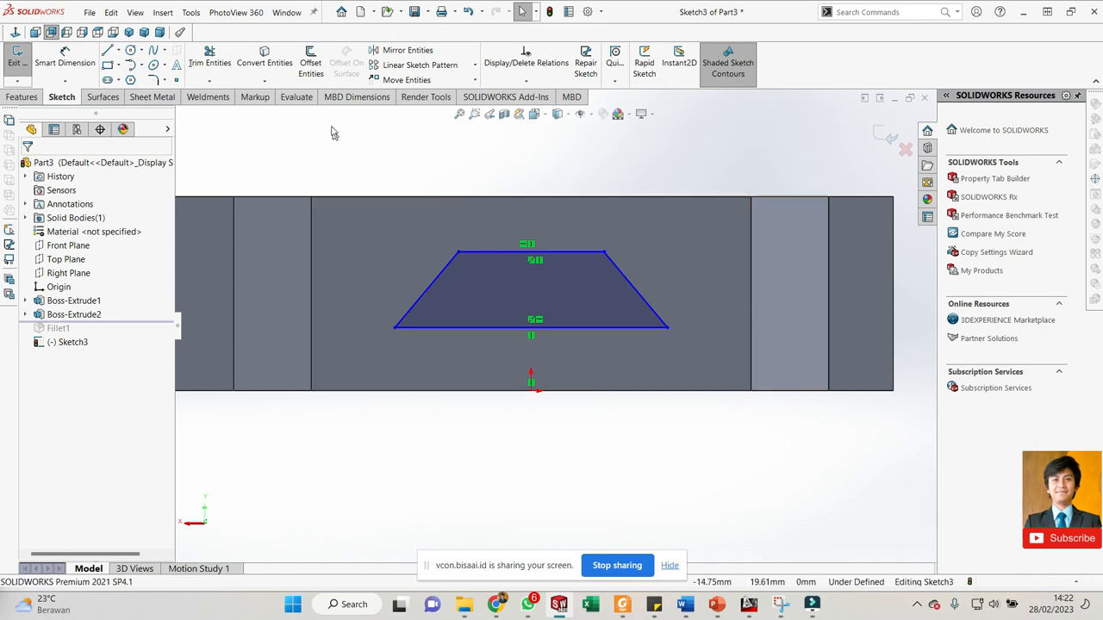
- Convert the vertical body edge beside the trapezoid, on its origin-facing face's right side, into a sketch line and make it construction geometry
left_click(269, 66)
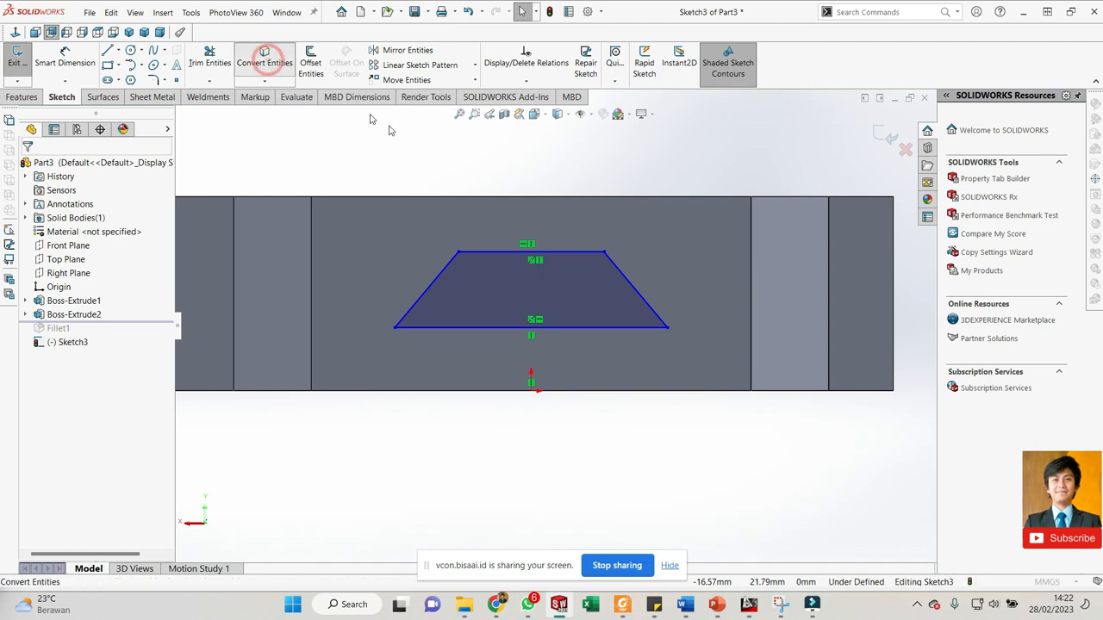
left_click(751, 263)
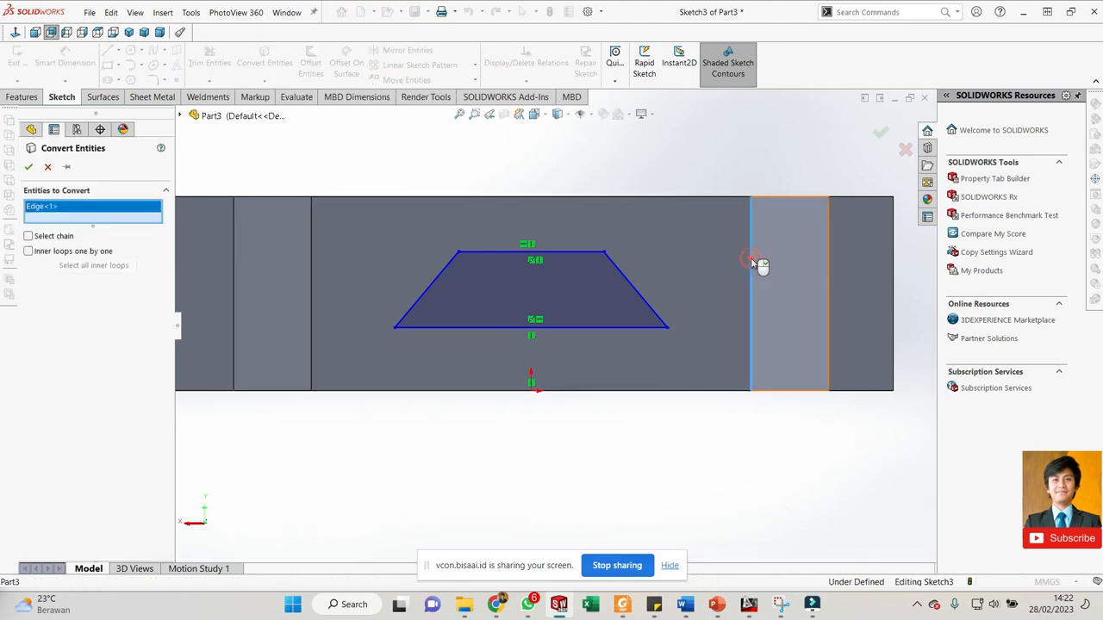
right_click(751, 262)
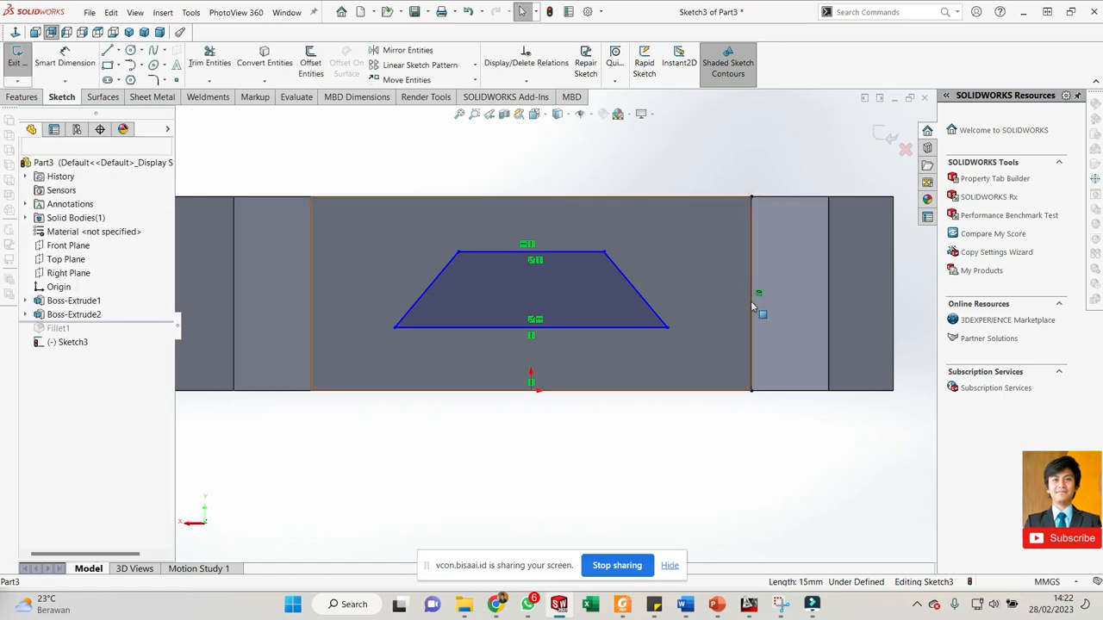
left_click(751, 308)
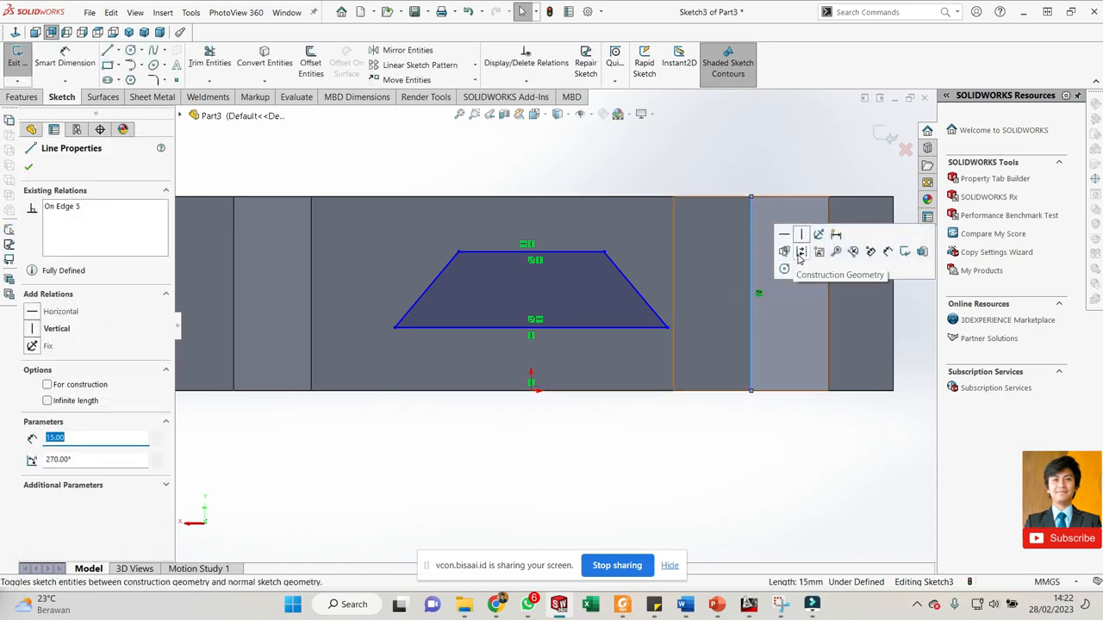
left_click(800, 258)
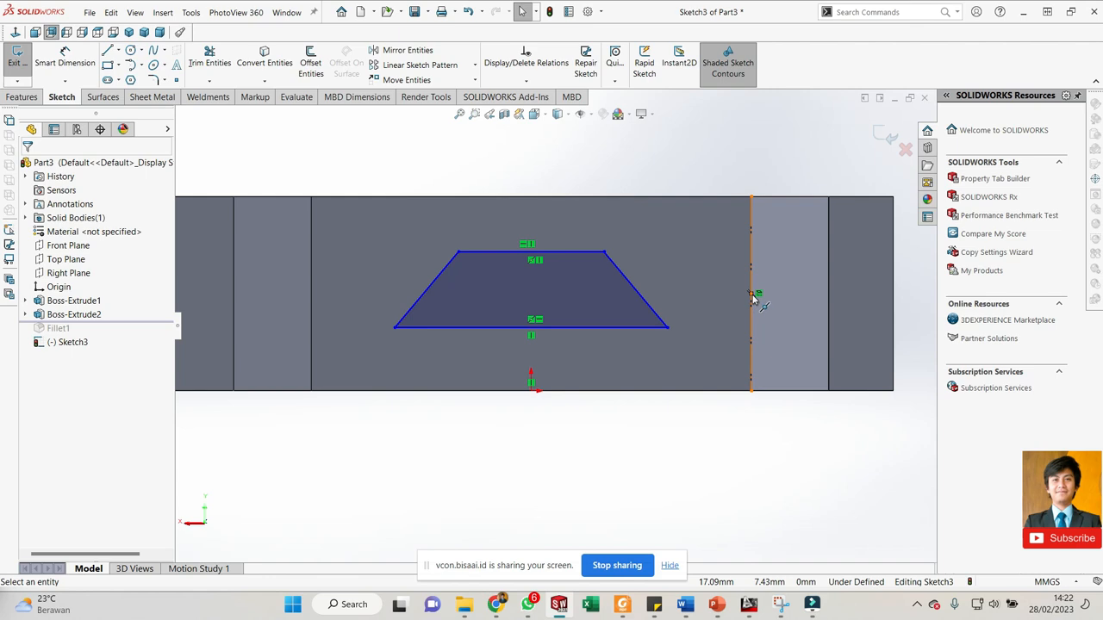
- Add a Horizontal relation between the midpoints of the trapezoid's two slanted sides and the midpoint of the vertical construction line
left_click(751, 295)
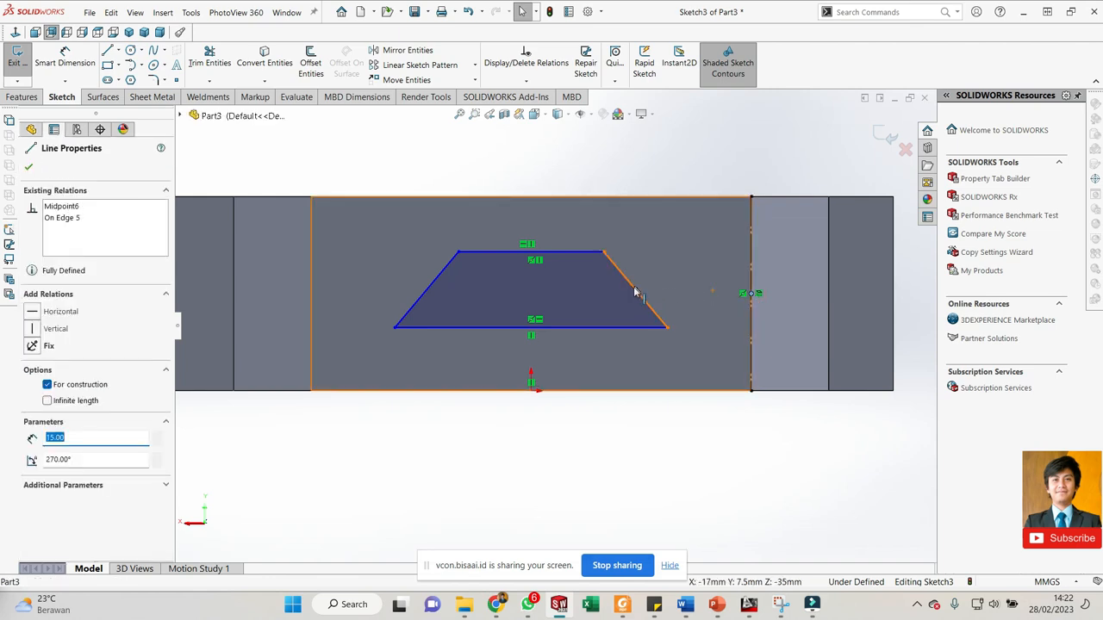
left_click(635, 293)
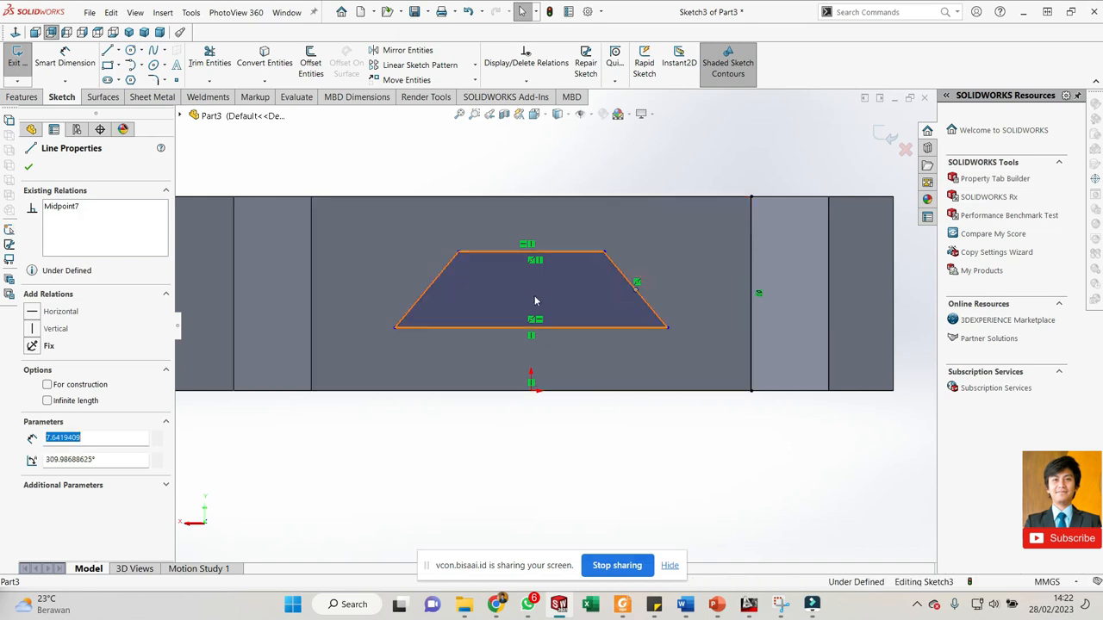
left_click(752, 293)
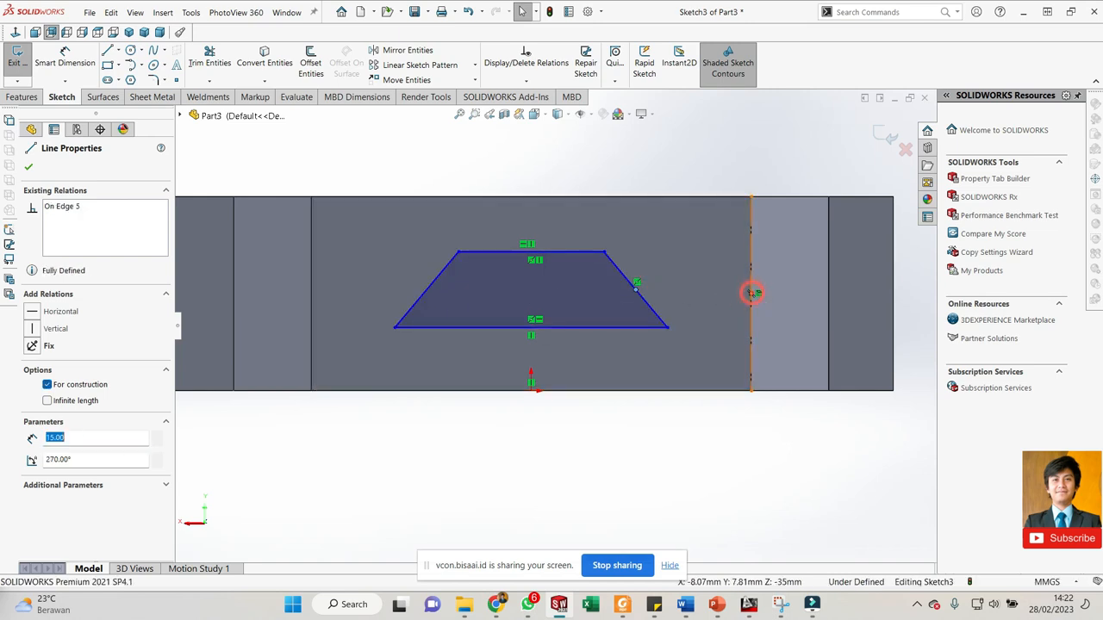
left_click(754, 294)
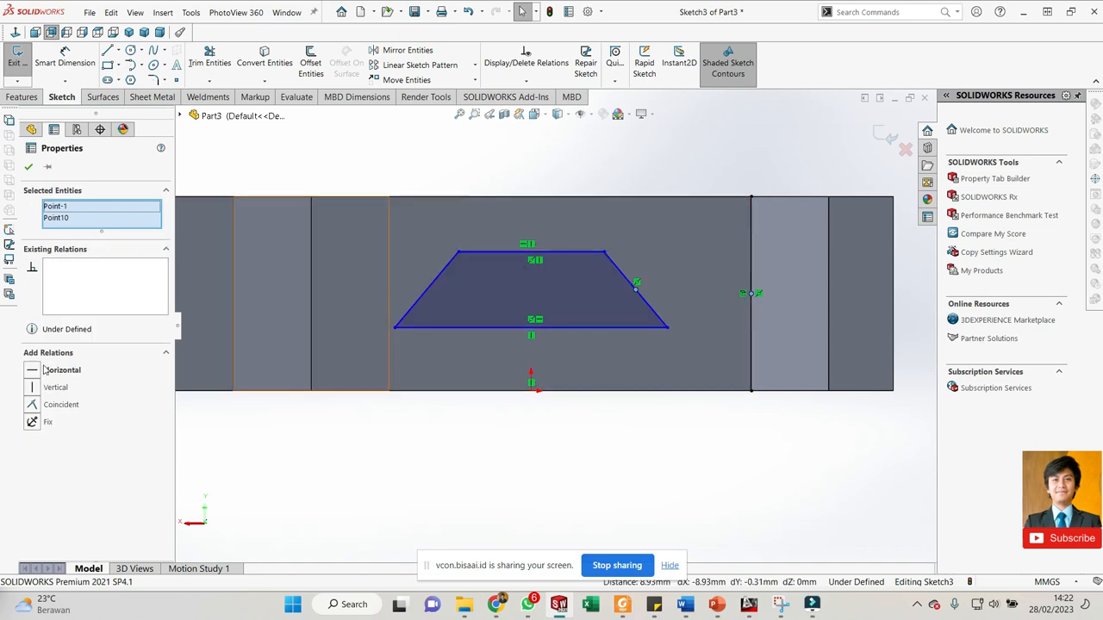
left_click(427, 291, "ctrl")
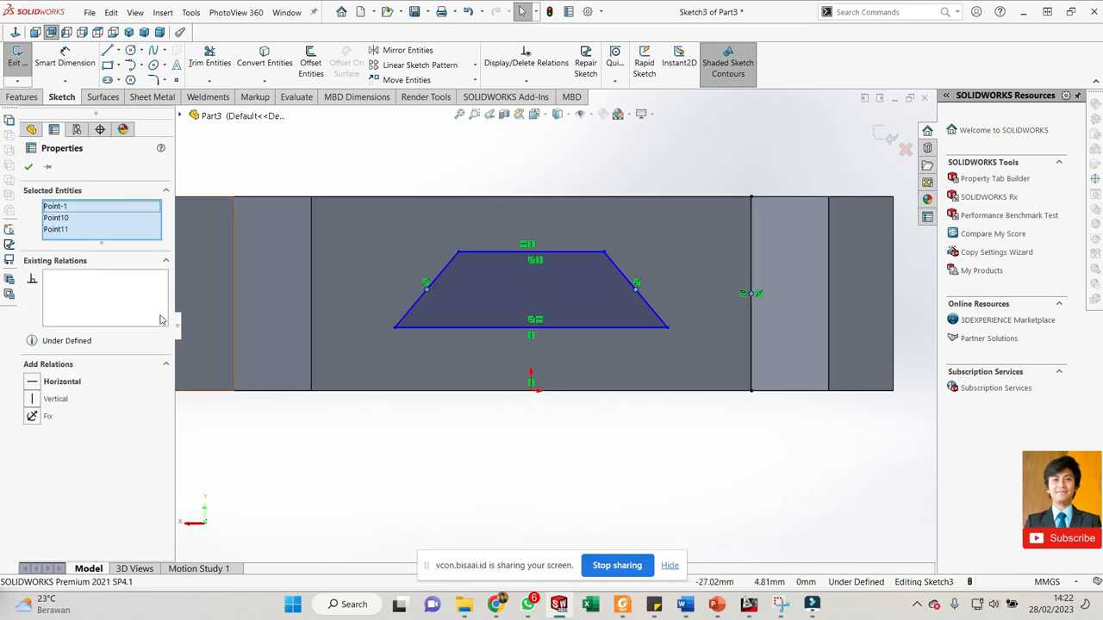
left_click(34, 384)
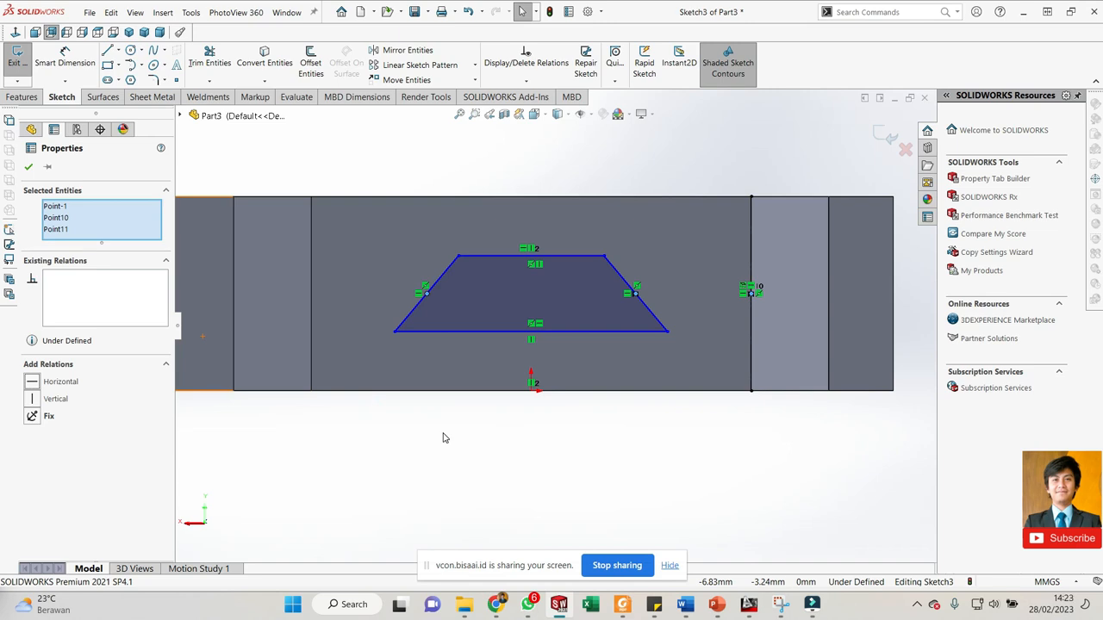
left_click(476, 156)
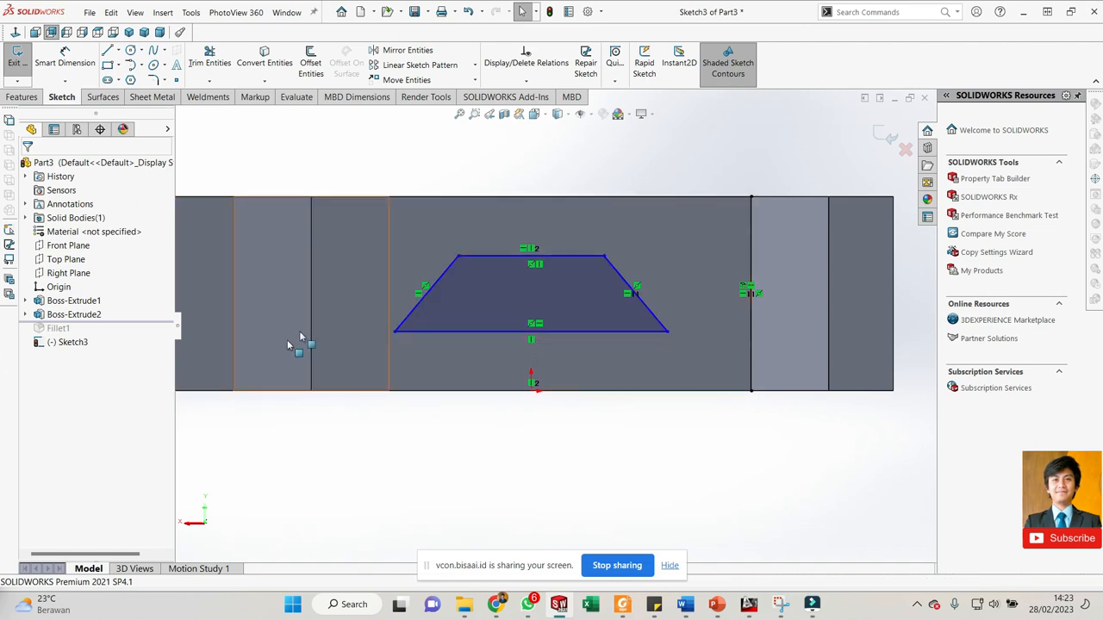
- Dimension the distance between the trapezoid's two parallel sides as 9 mm
key("d")
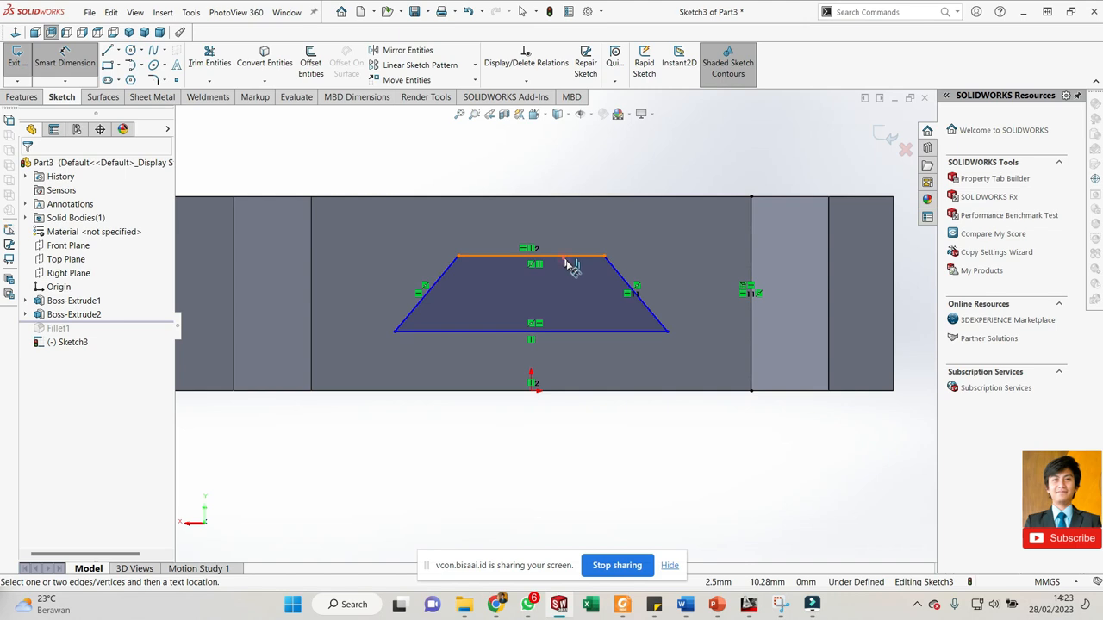
left_click(562, 331)
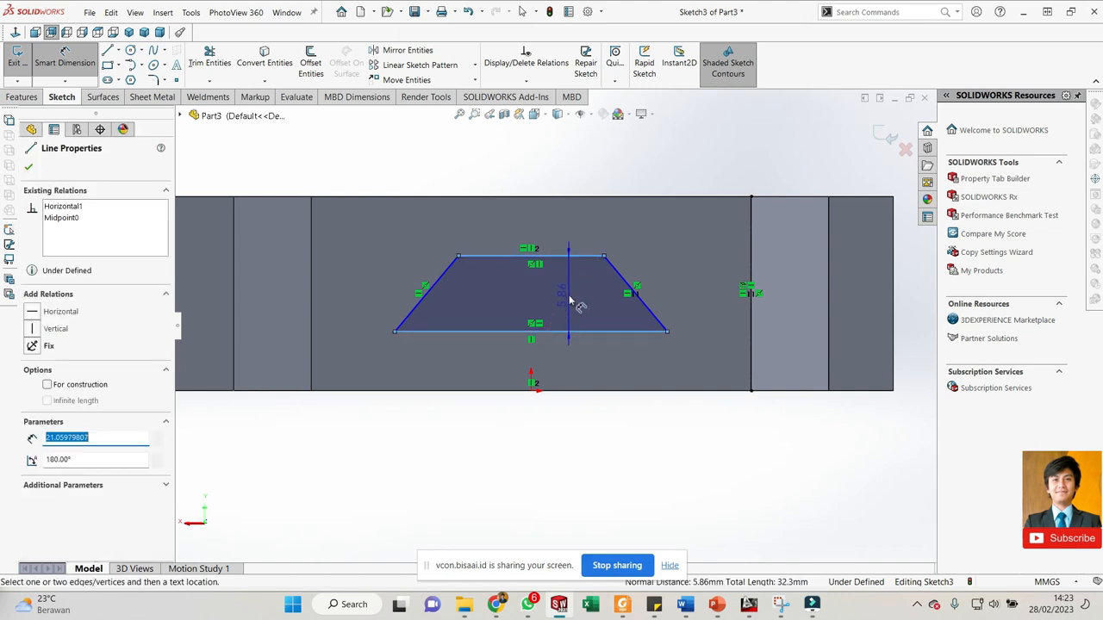
left_click(567, 256)
left_click(570, 299)
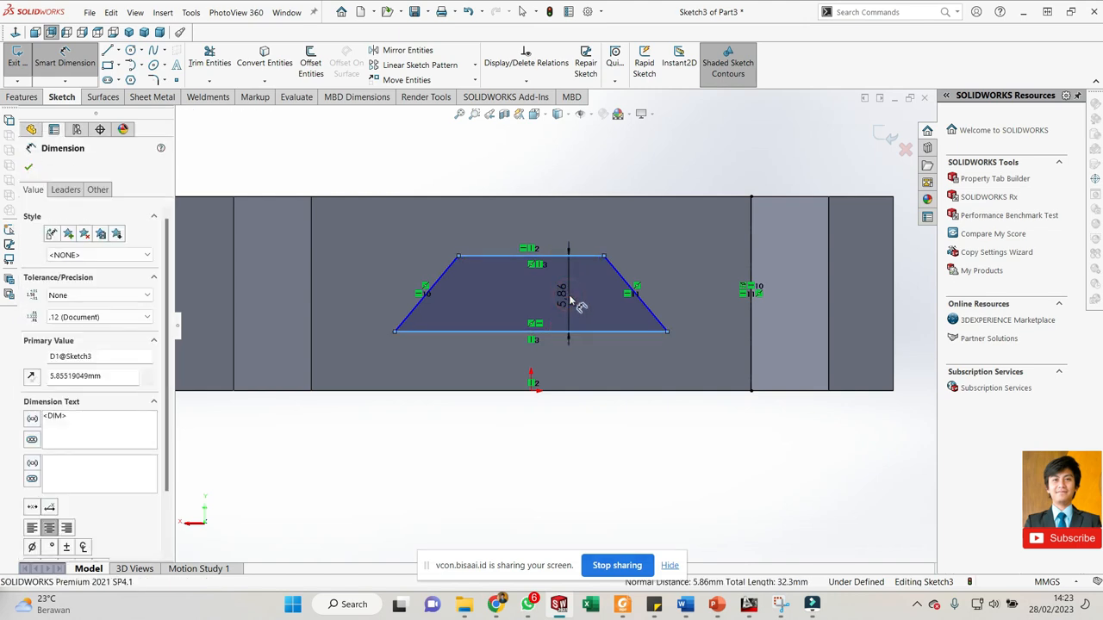
key("Return")
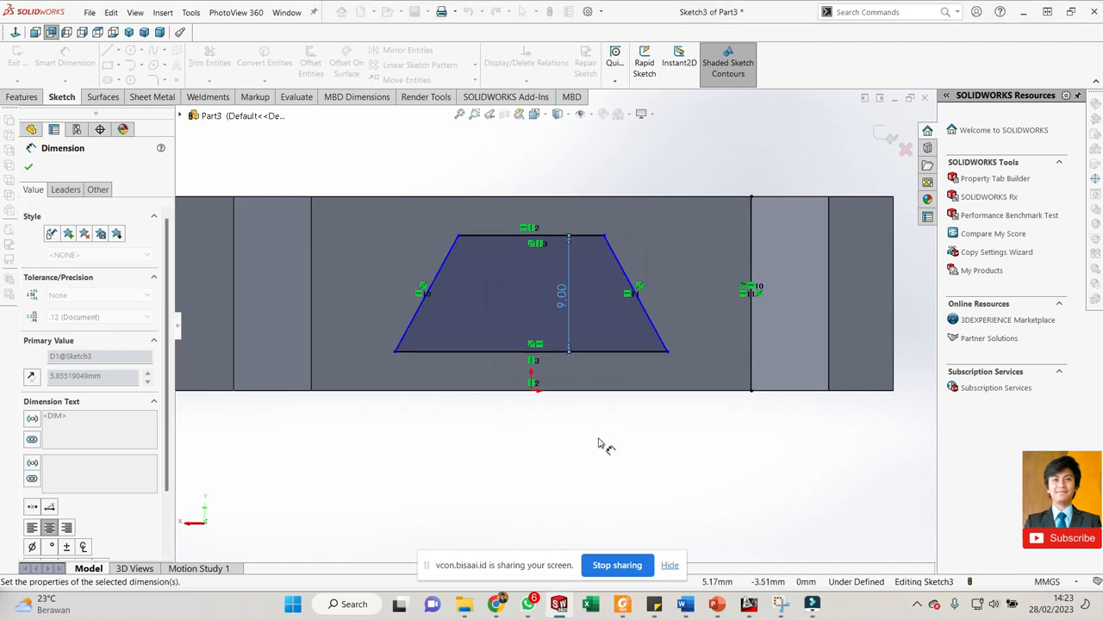
left_click(610, 462)
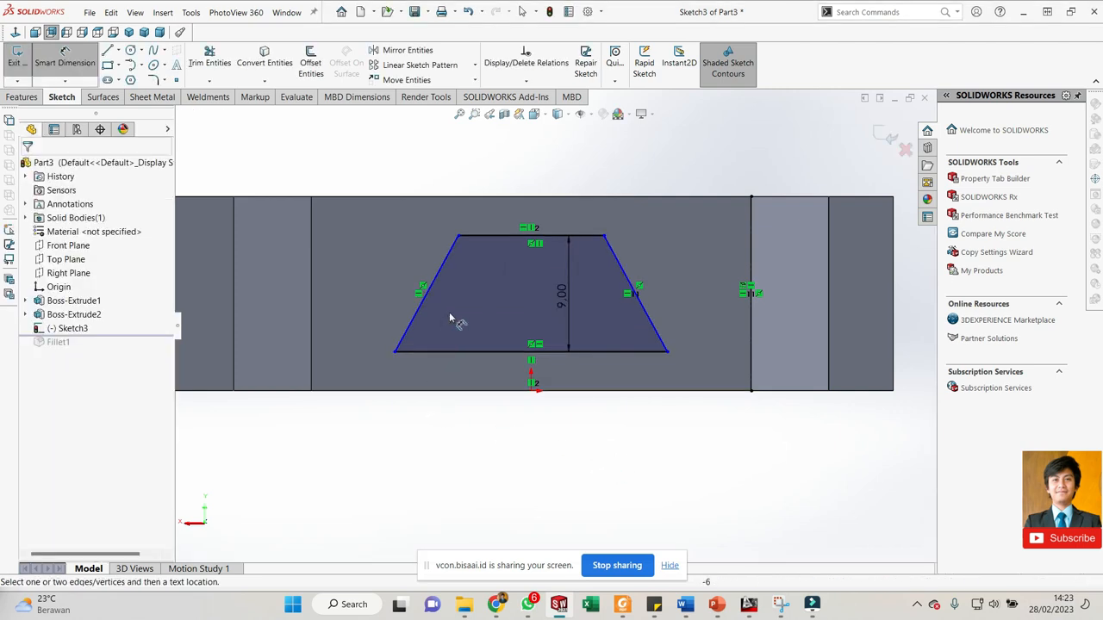
- Dimension the angle between the trapezoid's base and its right slanted side as 75 degrees
left_click(622, 352)
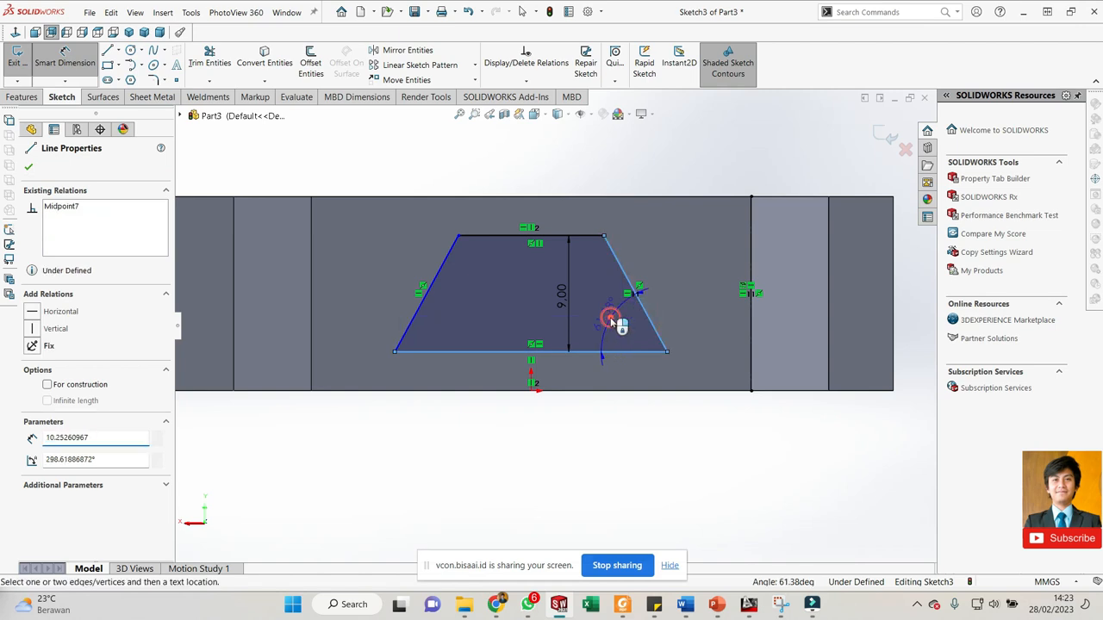
left_click(613, 322)
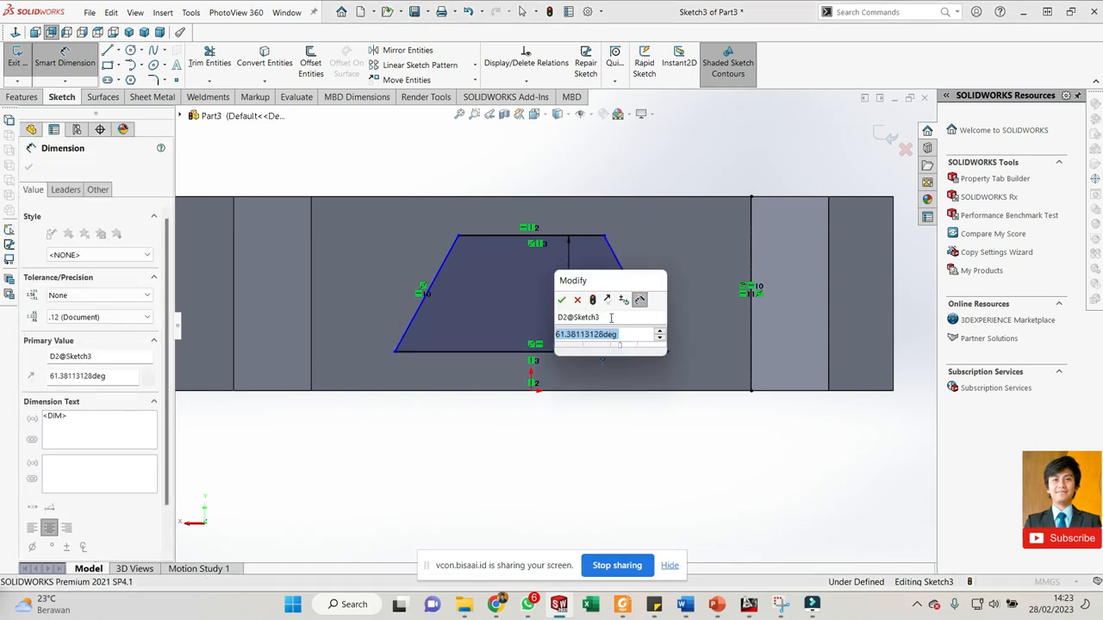
key("Return")
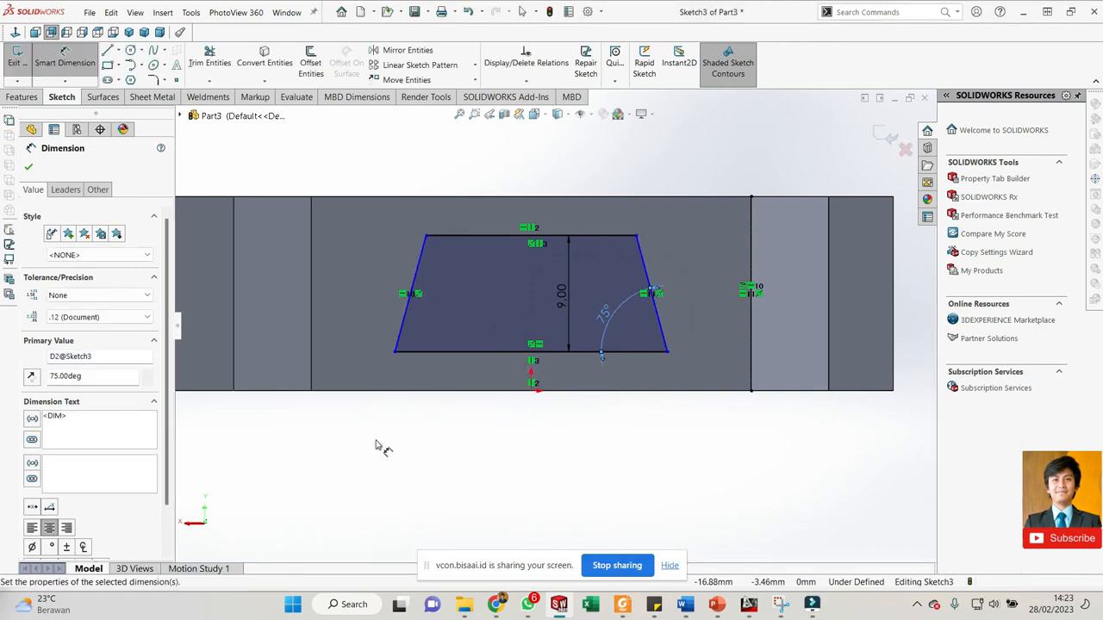
- Dimension the trapezoid's base width as 18 mm
left_click(459, 348)
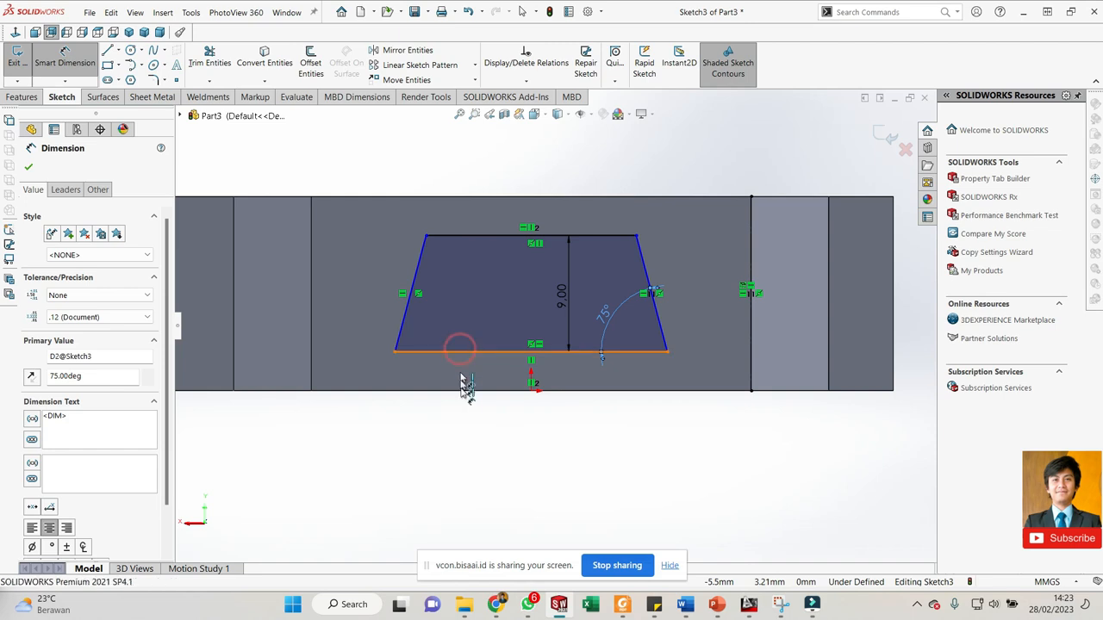
left_click(485, 430)
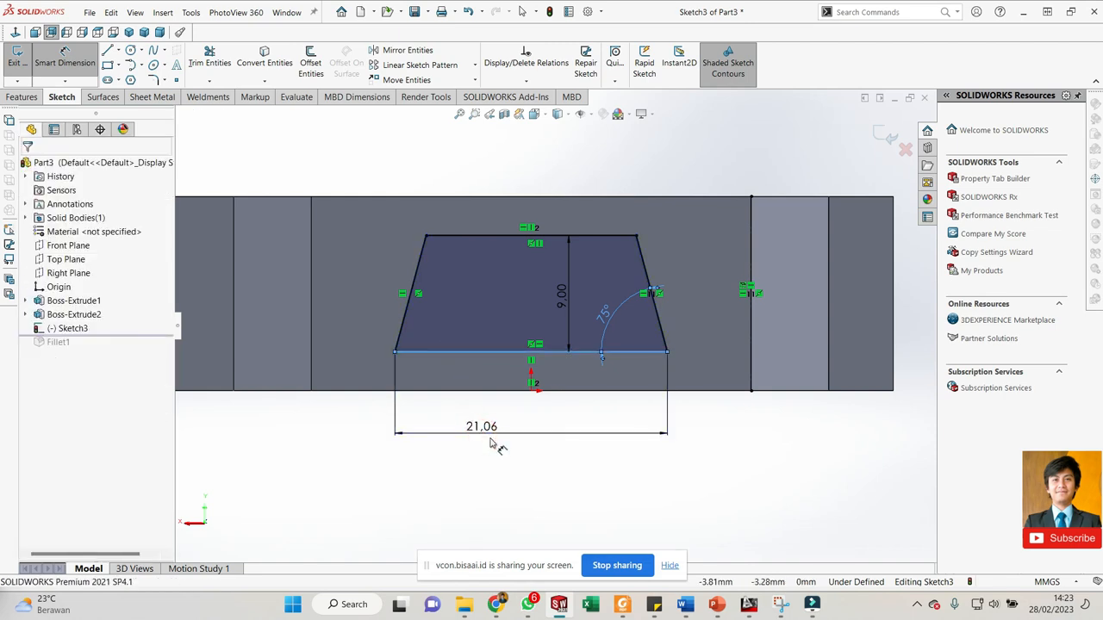
type("18")
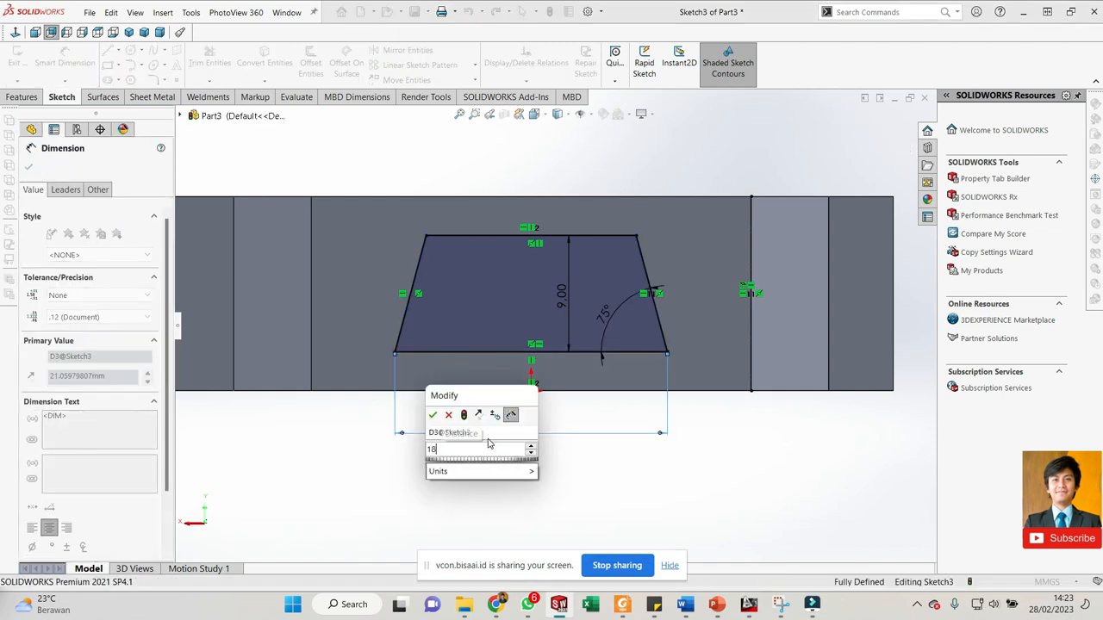
key("Return")
left_click(487, 478)
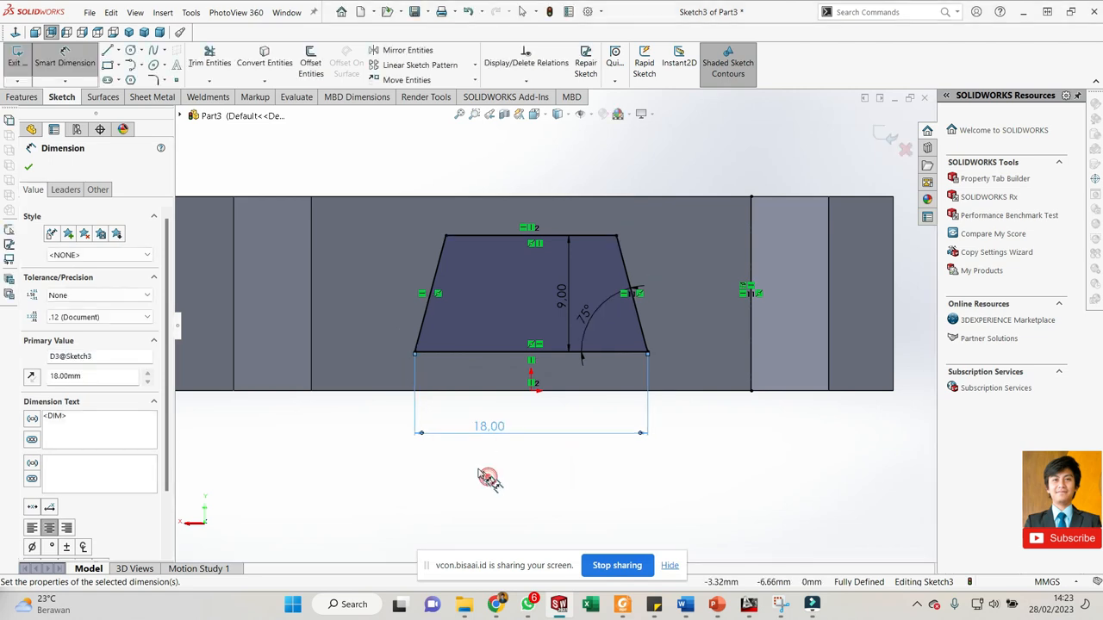
- Finish the trapezoid sketch and extrude it outward as a blind boss of 6 mm, merged with the body
key("f")
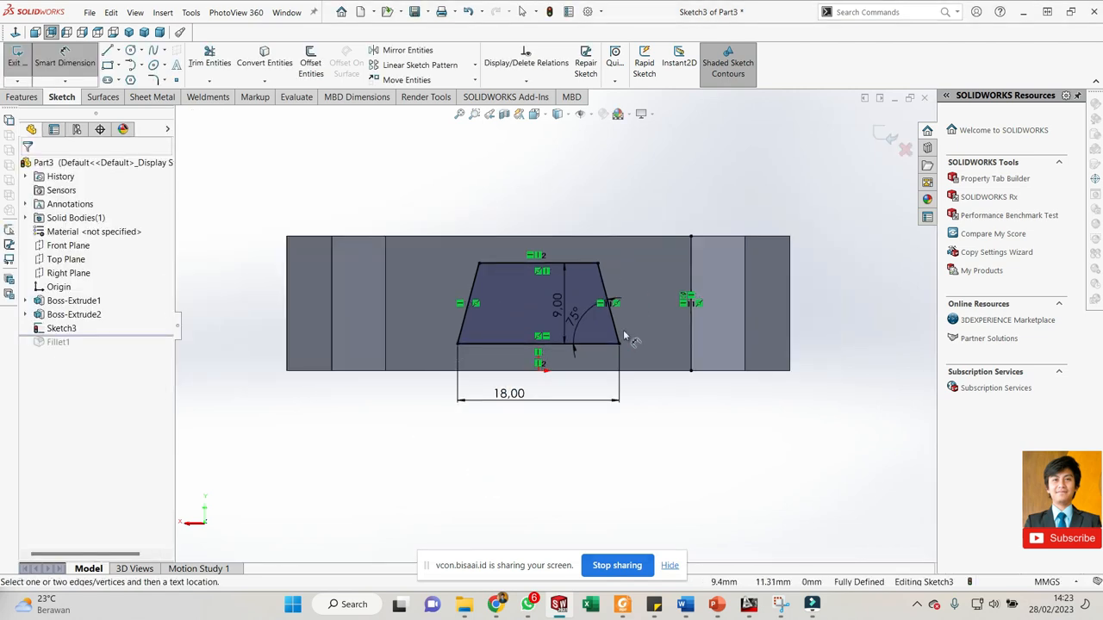
middle_click_drag(449, 294, 465, 340)
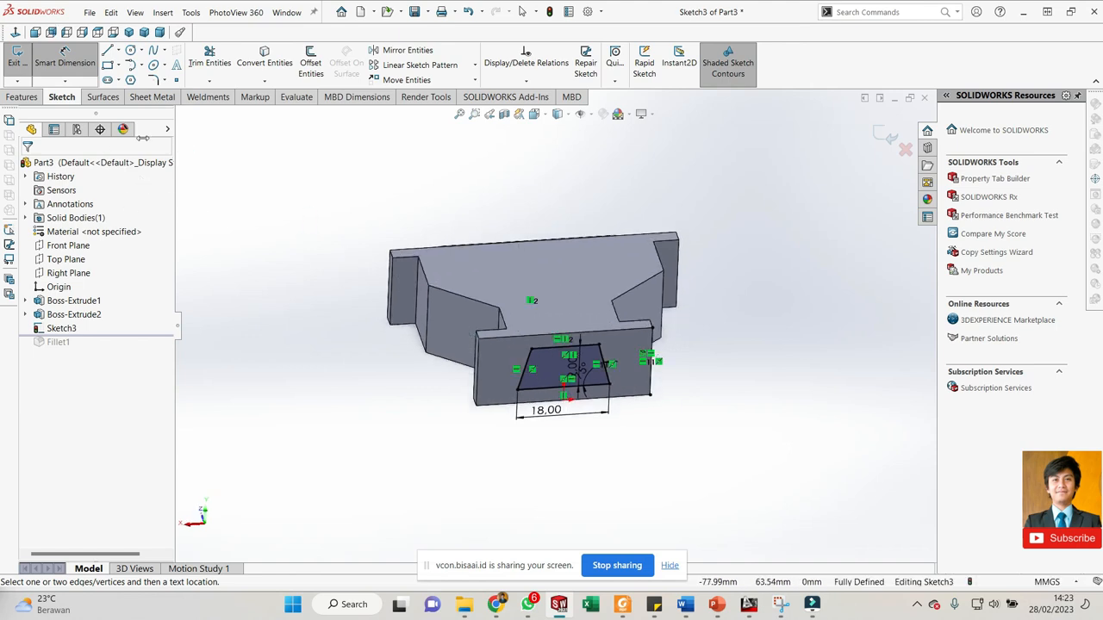
right_click(732, 147)
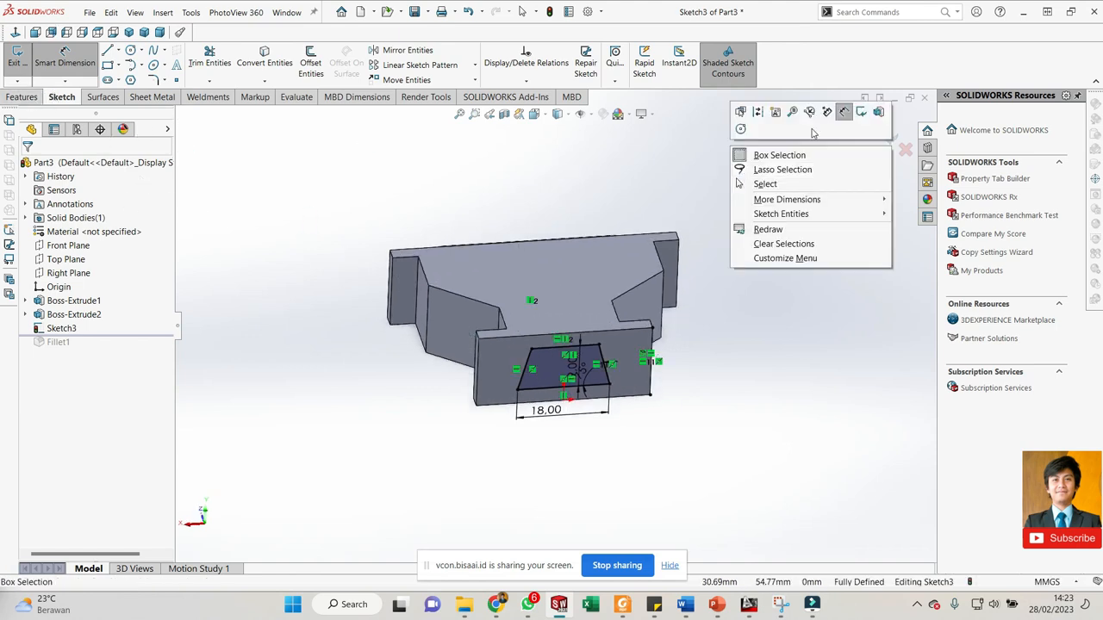
left_click(883, 113)
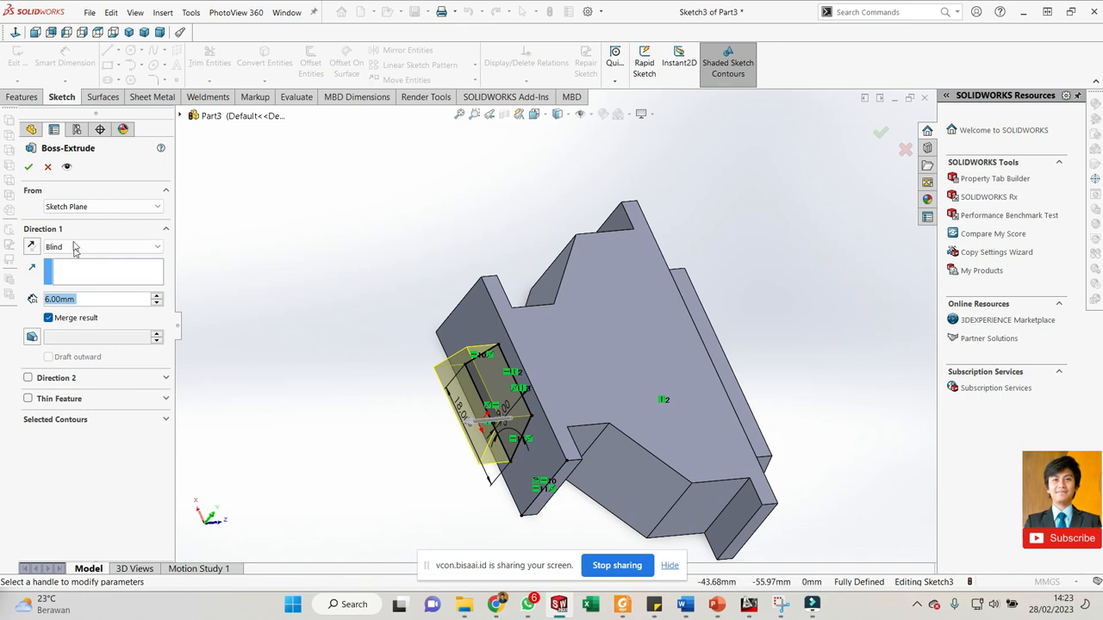
left_click(28, 167)
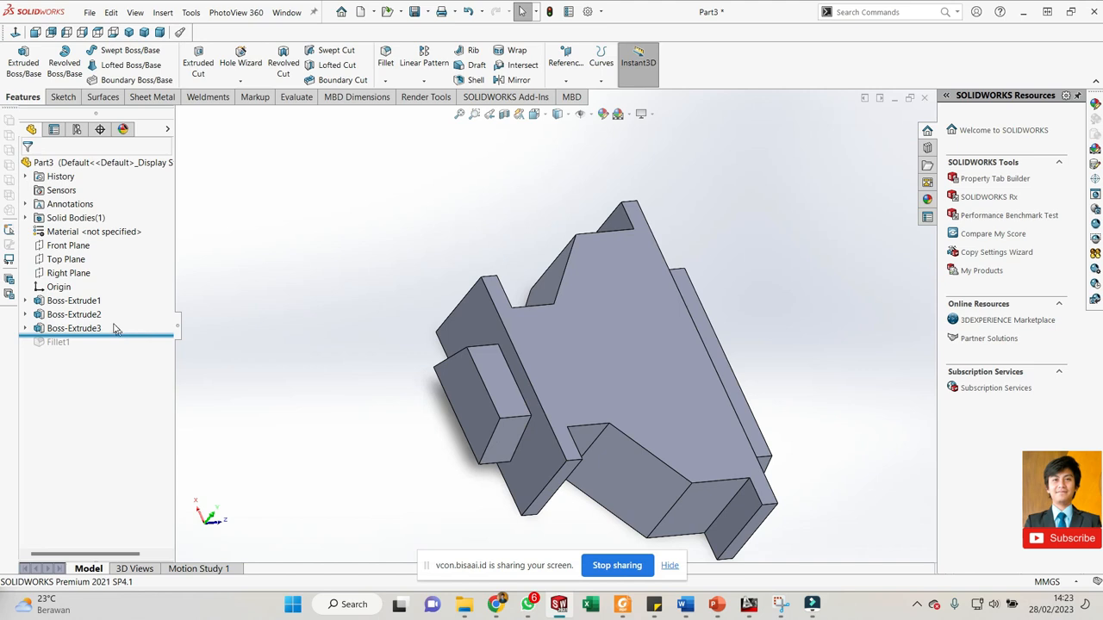
- Roll the model forward past the existing fillet and add the trapezoidal boss's four corner edges to it
left_click_drag(105, 336, 60, 342)
left_click(56, 341)
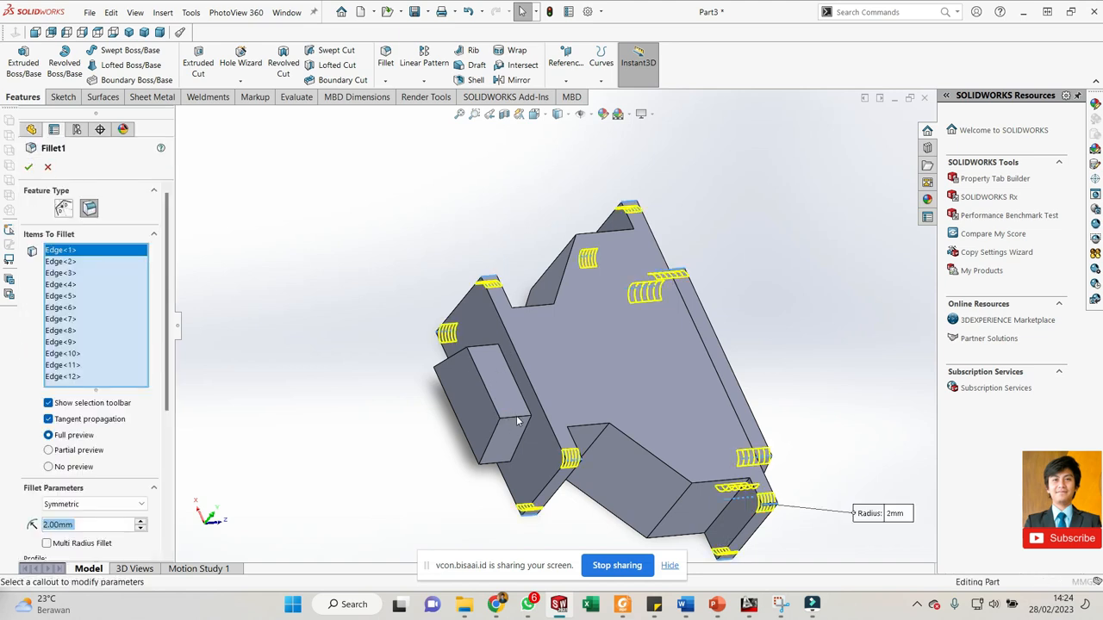
scroll(515, 419, "down", 3)
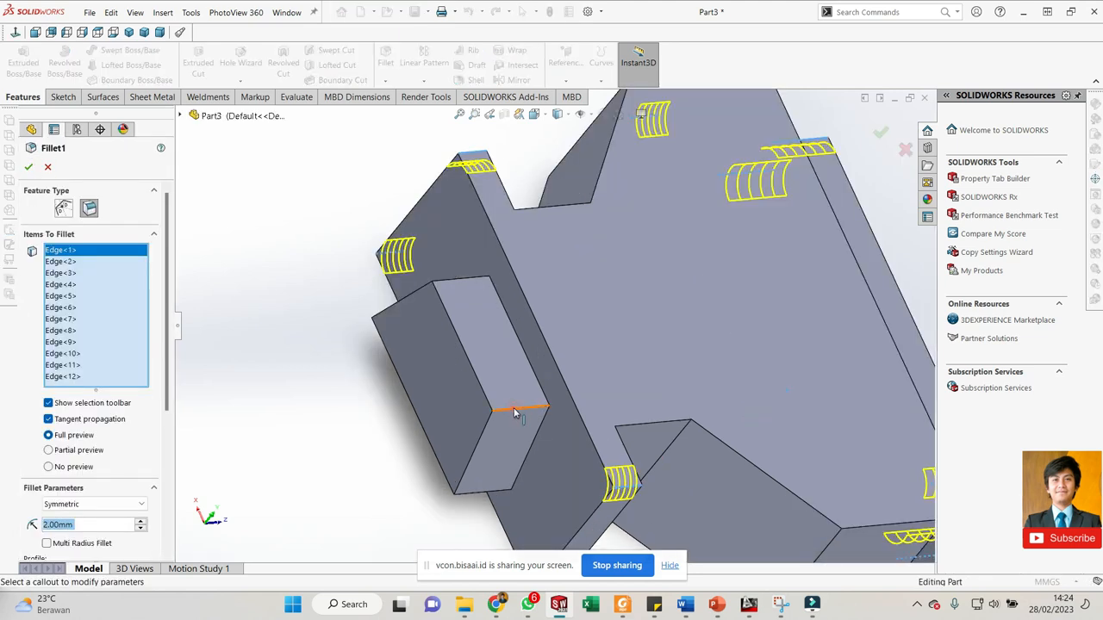
left_click(516, 412)
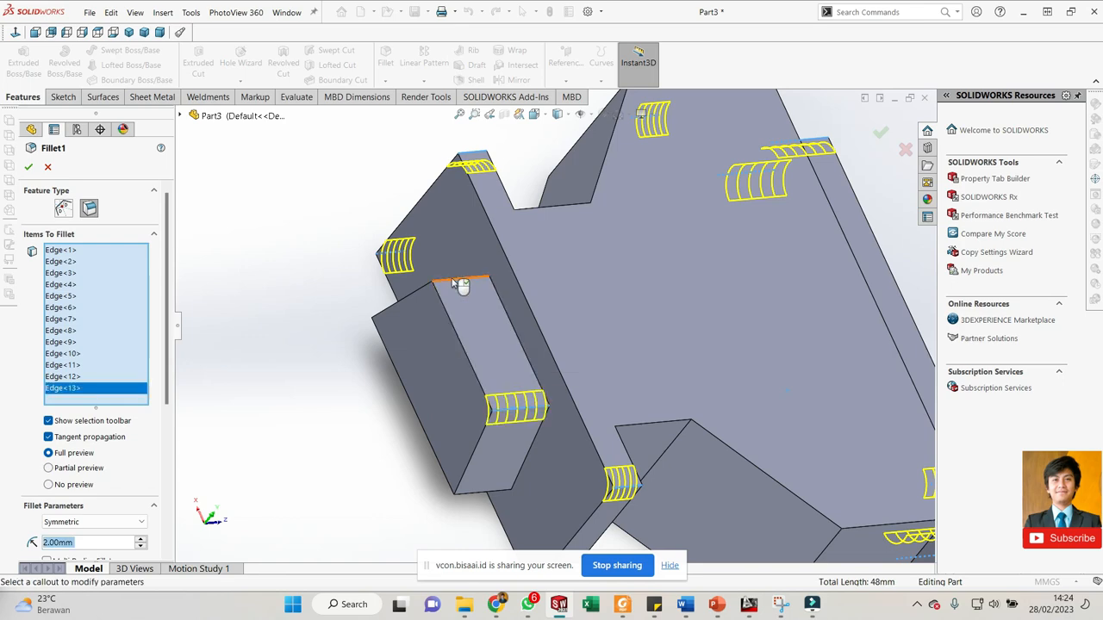
left_click(453, 281)
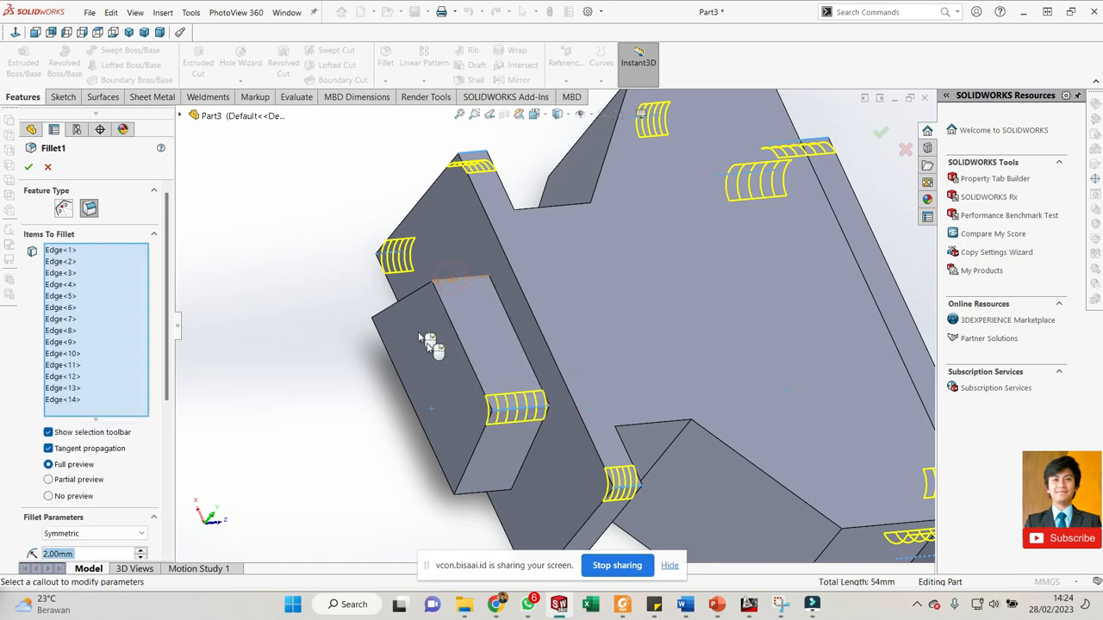
left_click(483, 497)
middle_click_drag(436, 352, 424, 379)
left_click(395, 286)
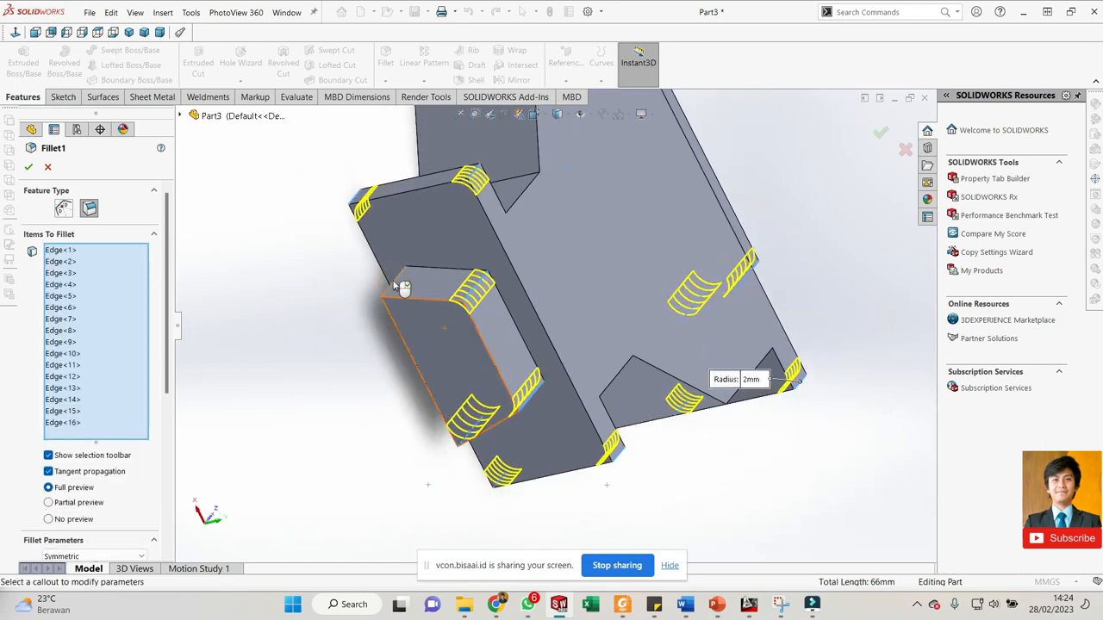
right_click(327, 272)
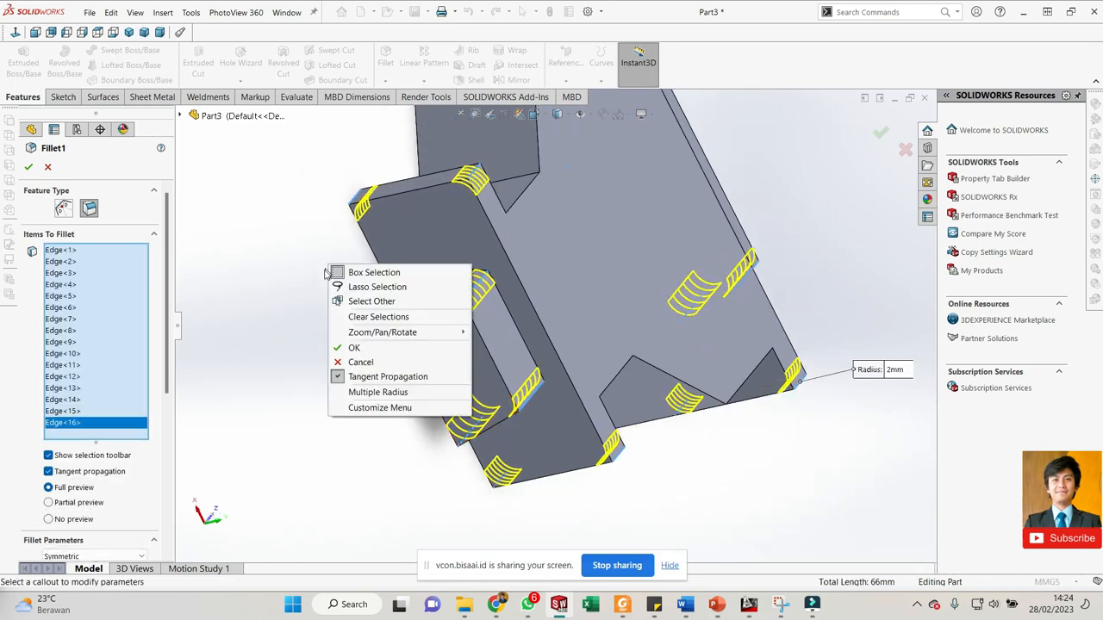
left_click(354, 347)
left_click(294, 321)
- Examine the reference drawing for the round features and holes beside the trapezoidal boss, comparing them with the model's wide flange
middle_click_drag(554, 362, 368, 286)
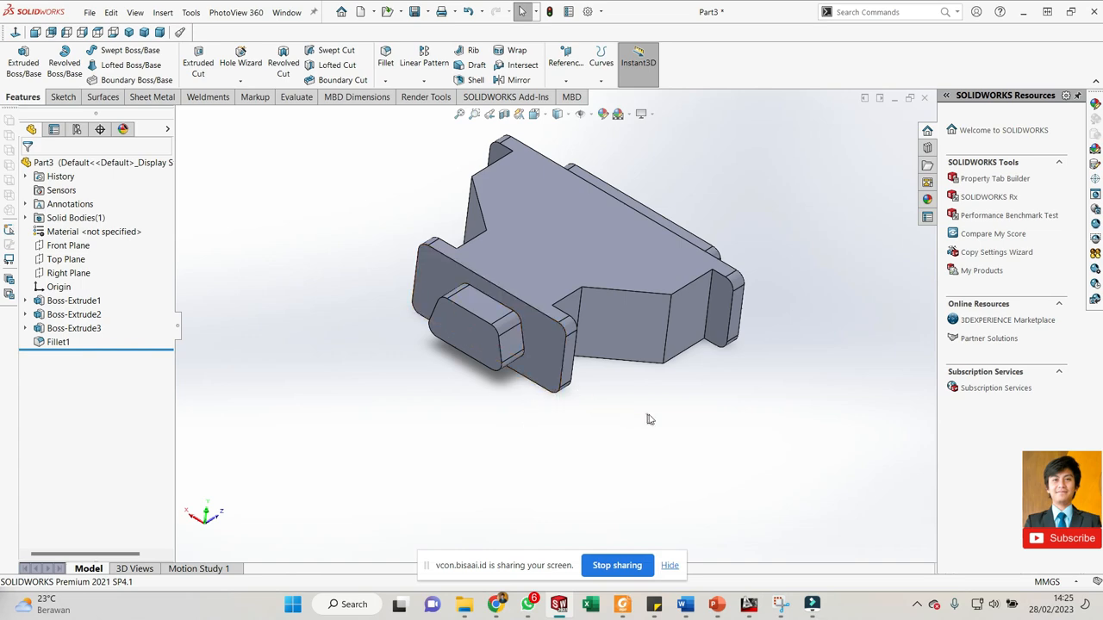
scroll(649, 420, "down", 3)
middle_click_drag(649, 419, 542, 434)
left_click(684, 298)
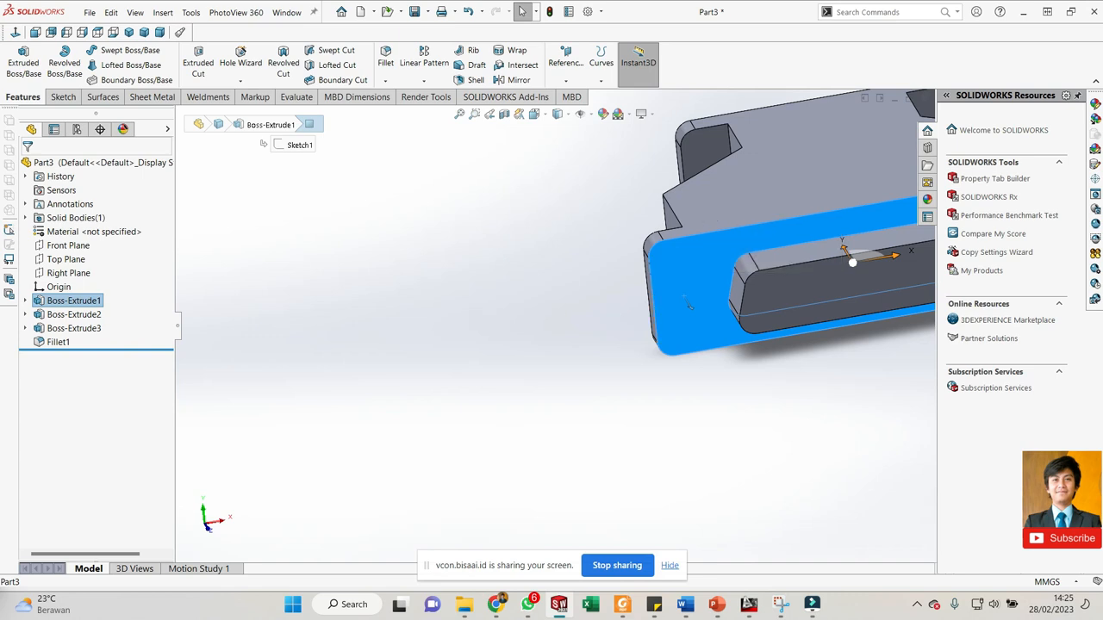
scroll(414, 338, "up", 3)
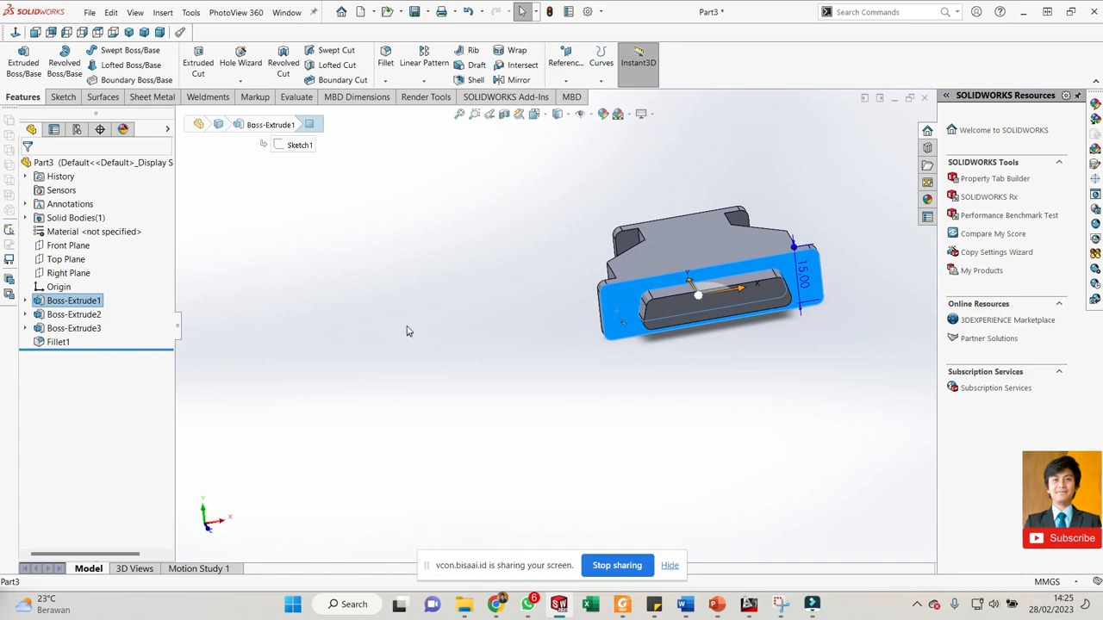
scroll(517, 363, "down", 3)
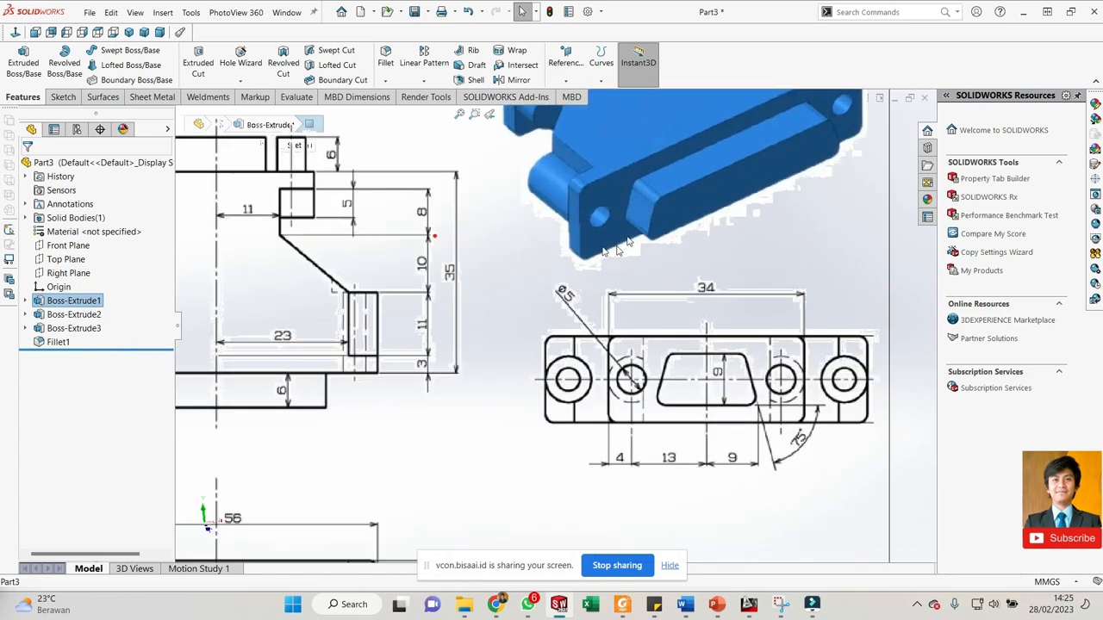
scroll(570, 284, "up", 4)
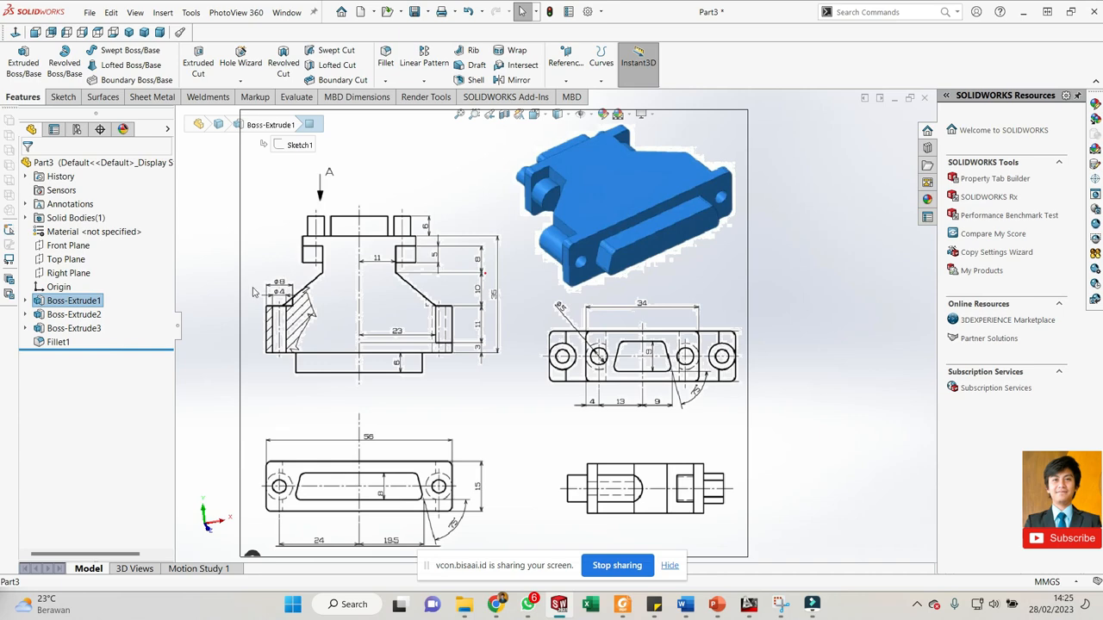
scroll(653, 269, "up", 2)
scroll(688, 247, "down", 2)
scroll(679, 318, "up", 5)
scroll(779, 359, "down", 4)
left_click(570, 386)
scroll(573, 316, "down", 4)
scroll(564, 313, "down", 2)
middle_click_drag(492, 365, 488, 394)
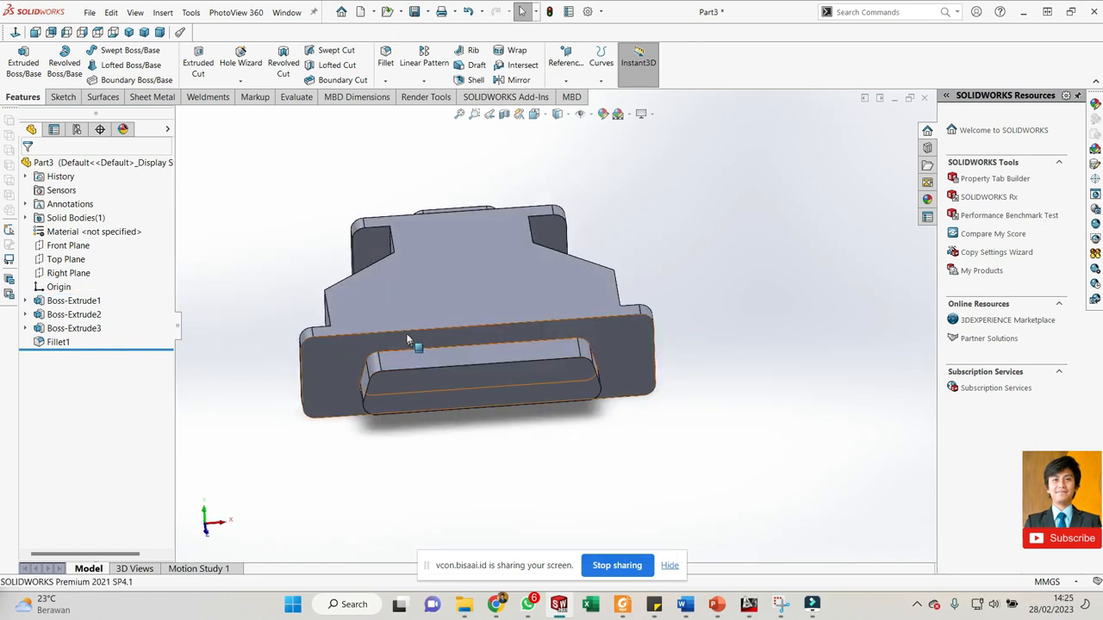
scroll(417, 301, "down", 2)
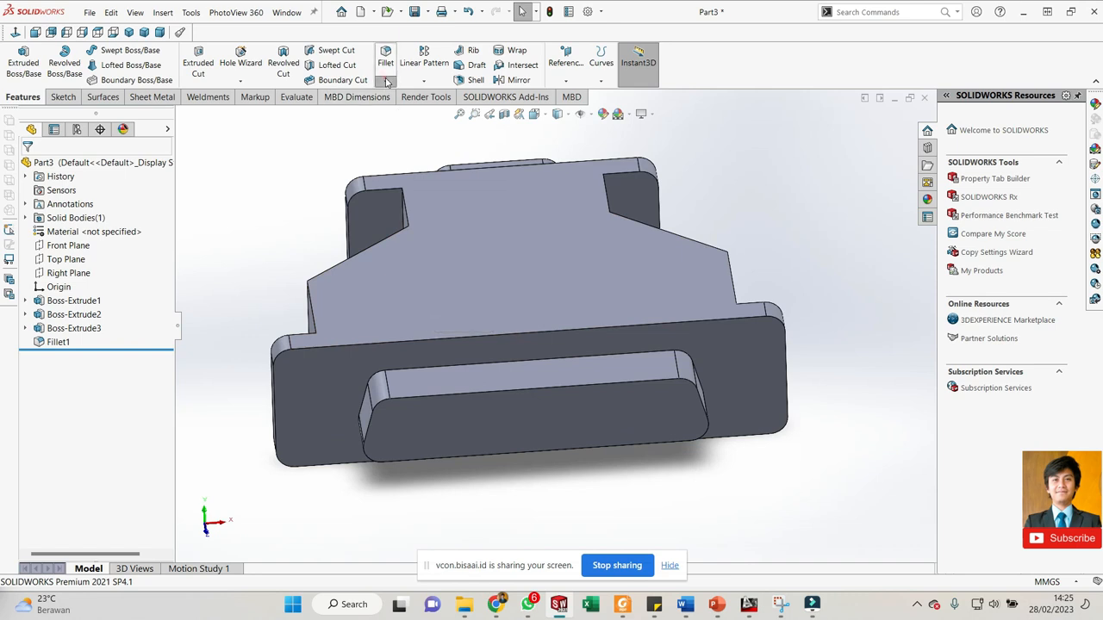
left_click(385, 80)
left_click(259, 179)
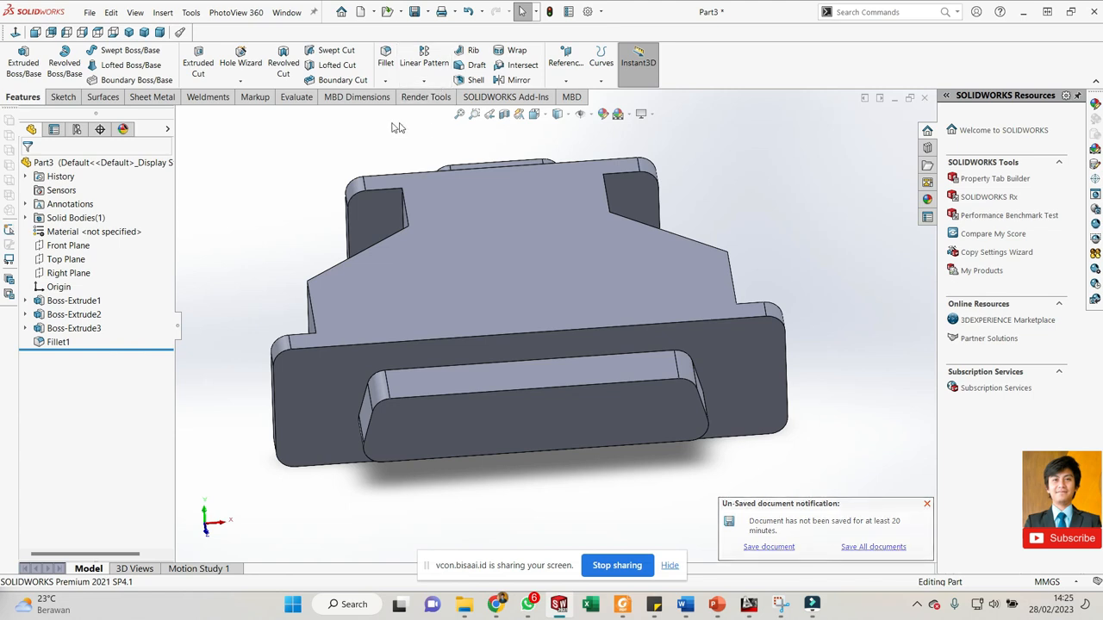
- Start a sketch on the wide flange's outer face and draw a horizontal construction line between the midpoints of its short edges
left_click(62, 97)
left_click(18, 57)
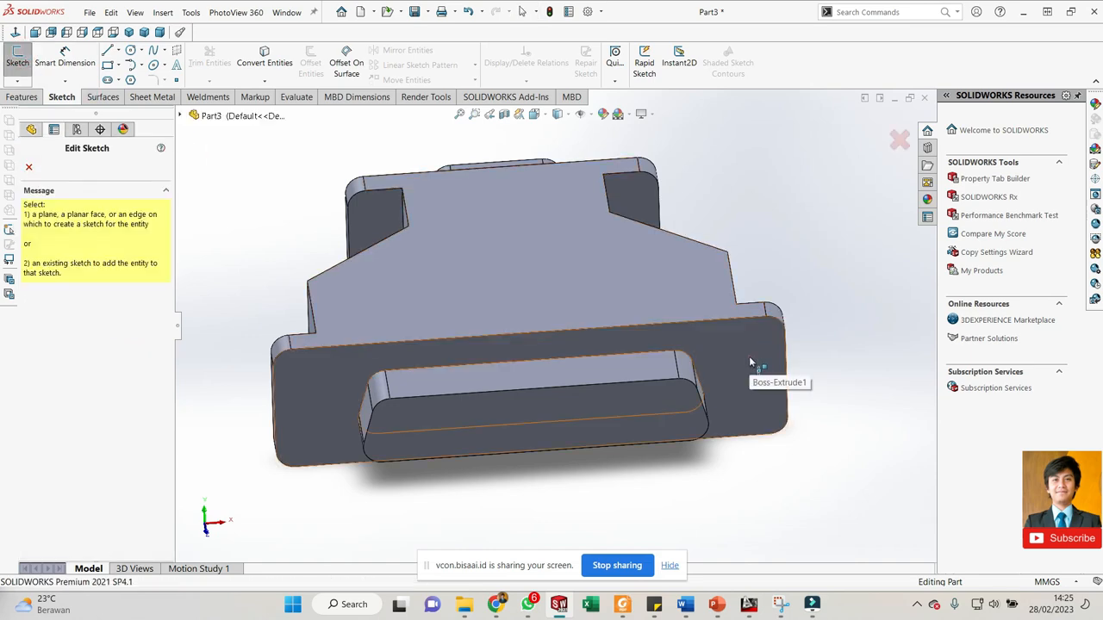
left_click(748, 356)
scroll(803, 343, "down", 8)
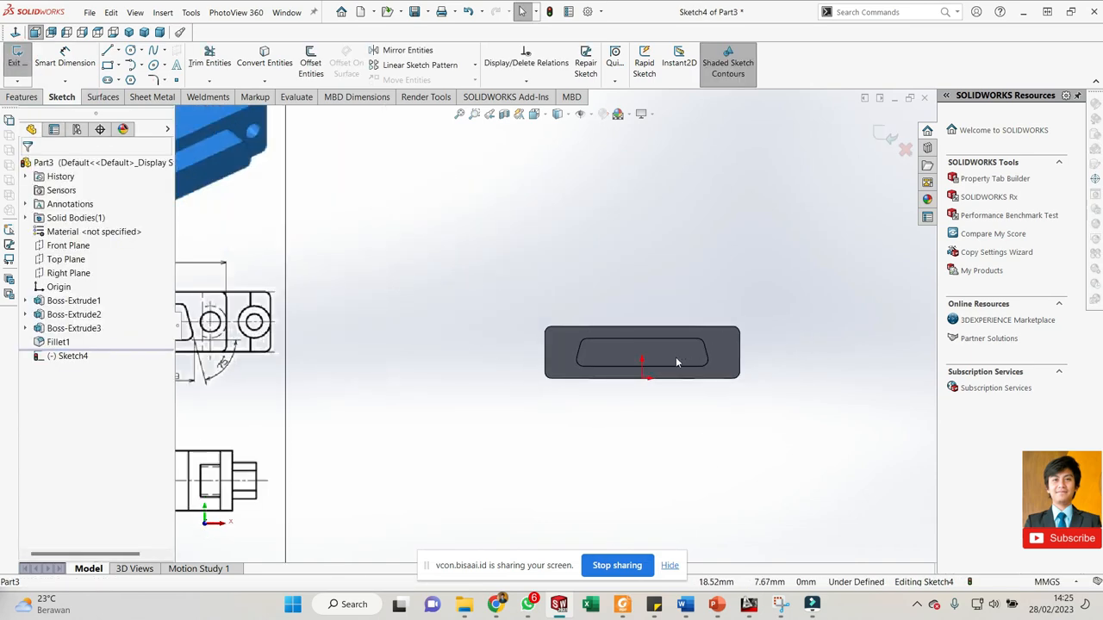
left_click(107, 50)
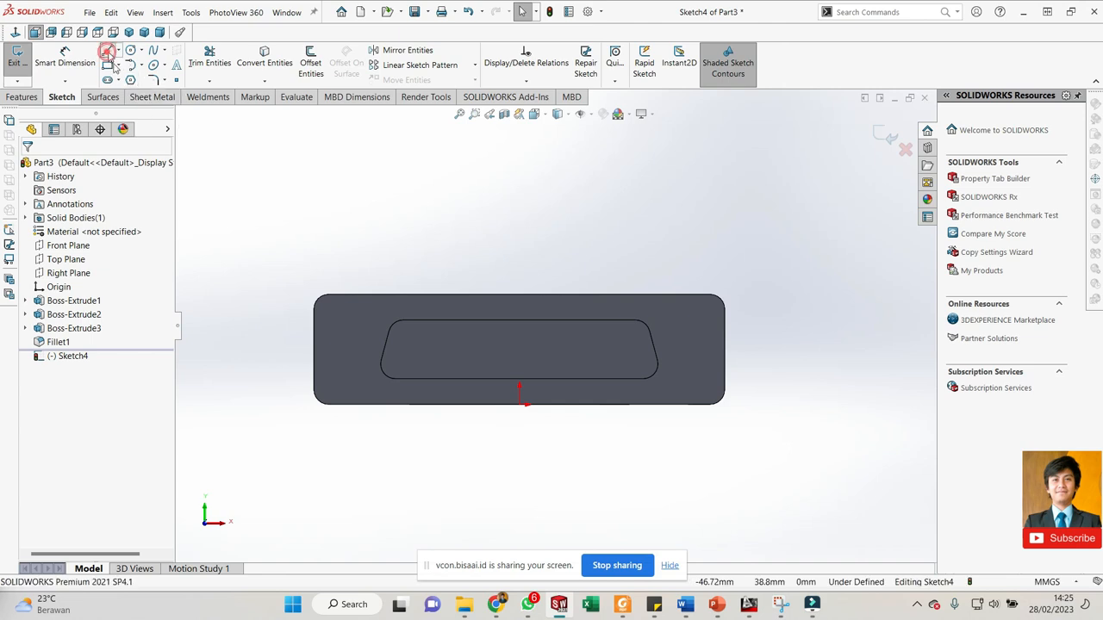
left_click(313, 349)
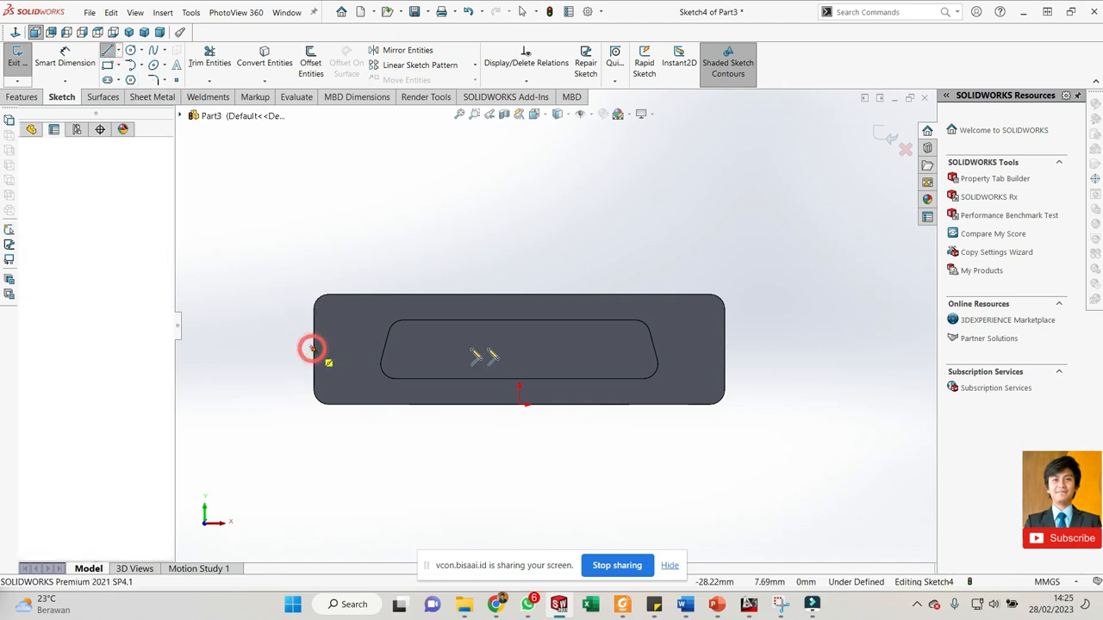
left_click(725, 349)
key("Escape")
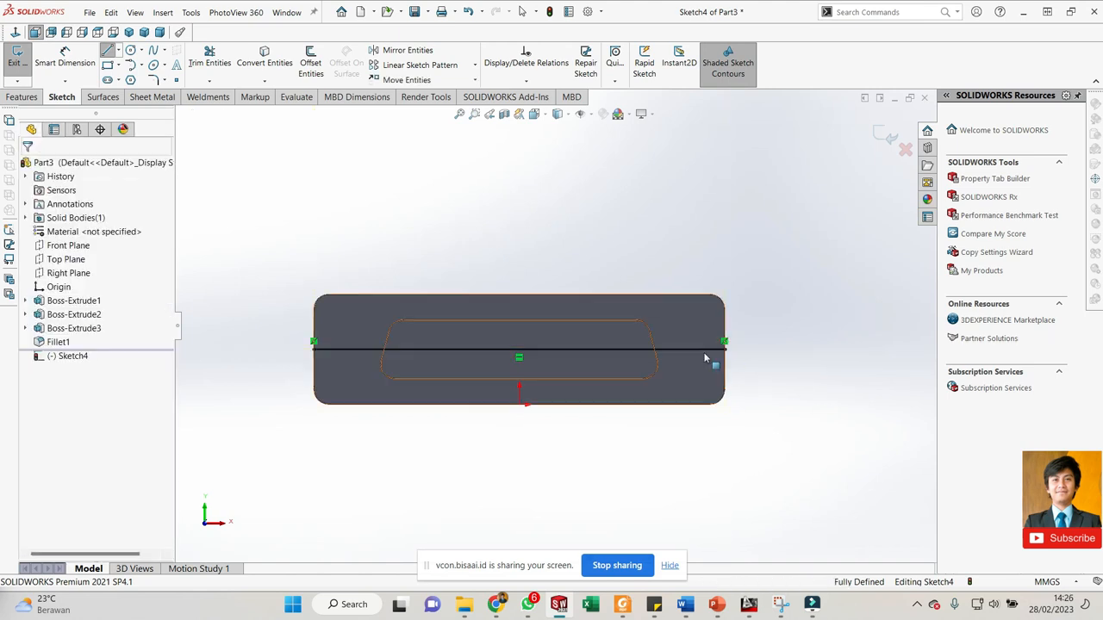
left_click(713, 349)
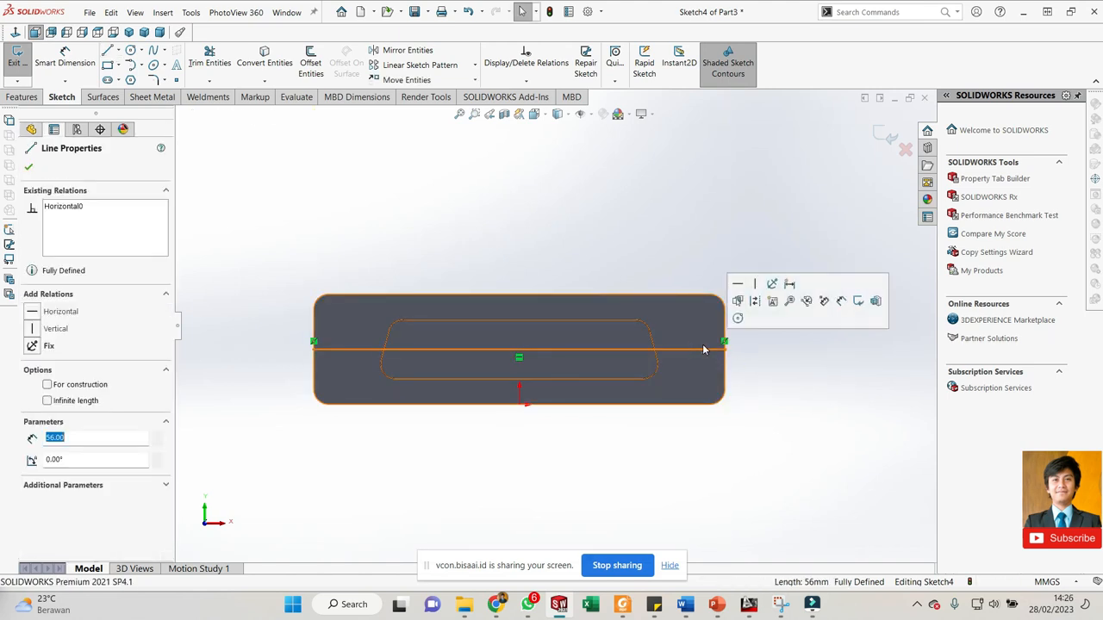
left_click(754, 301)
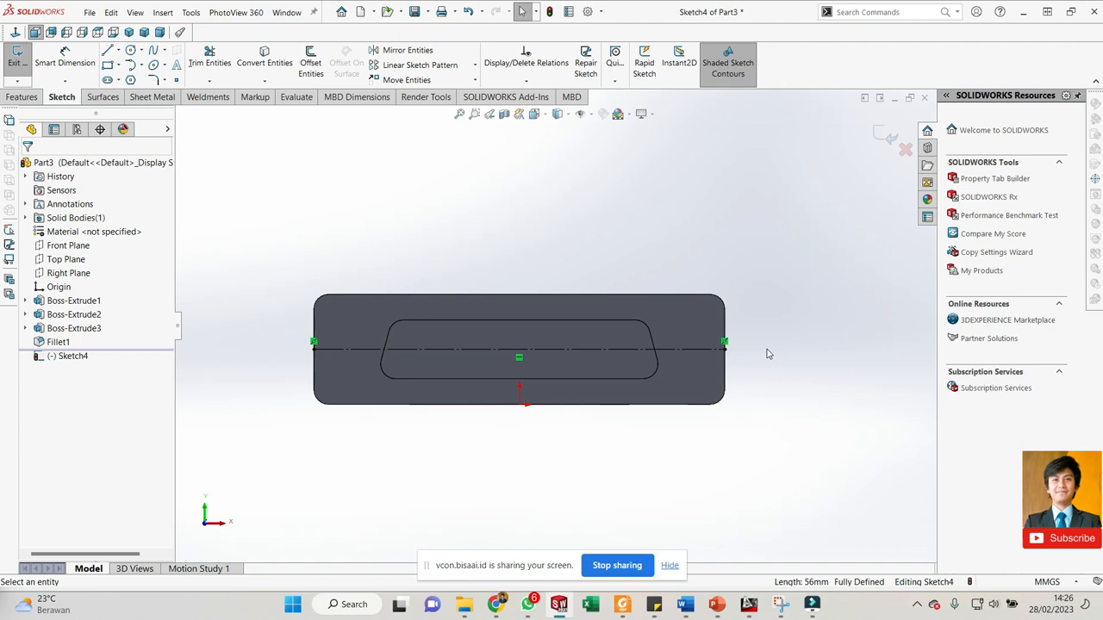
- Sketch a circle about 6.6 mm in diameter, centred on the construction line between the trapezoidal boss and the flange's right edge
scroll(687, 335, "down", 2)
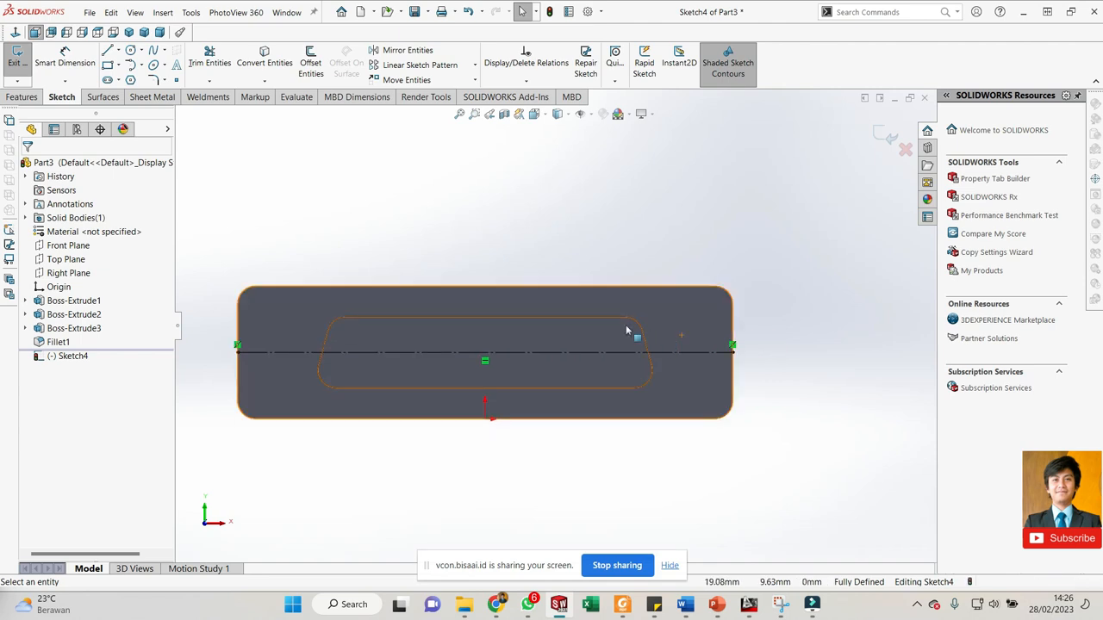
left_click(130, 53)
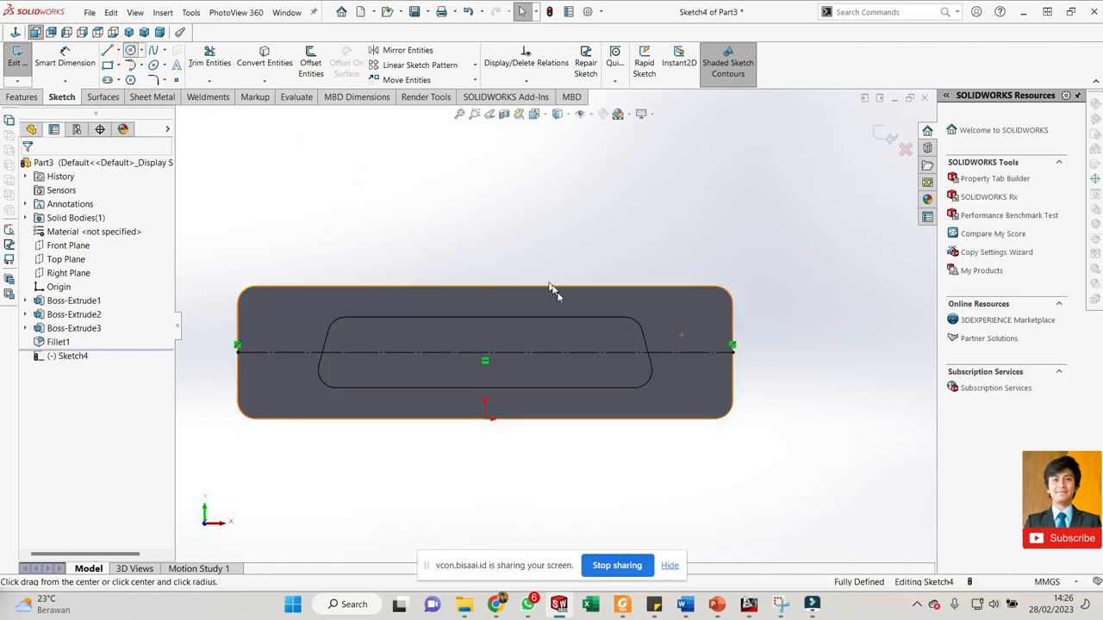
left_click(684, 352)
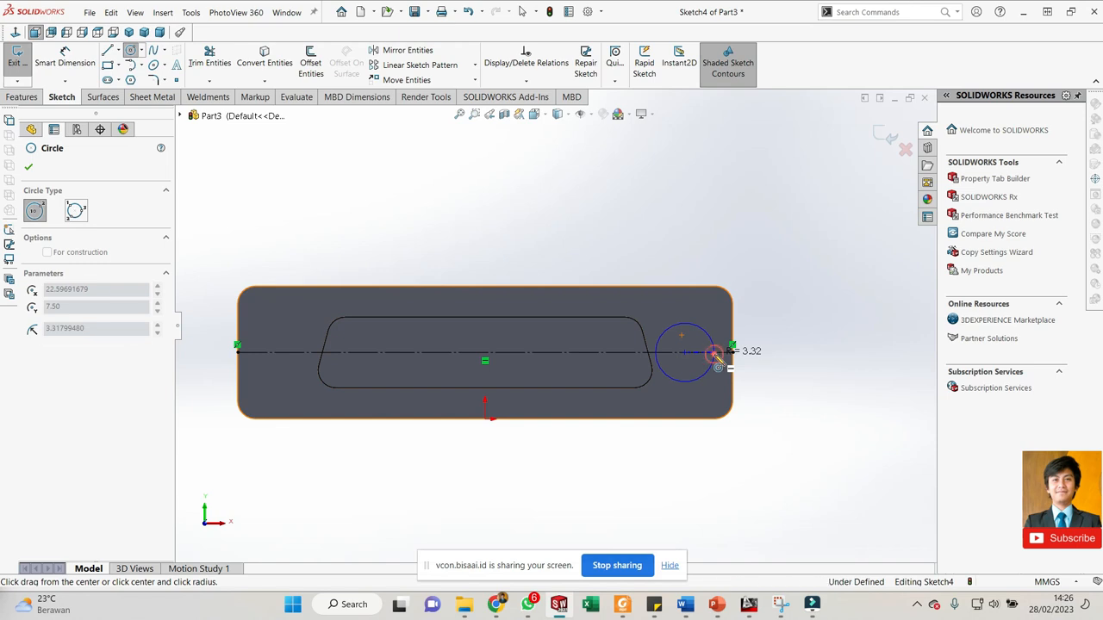
left_click(717, 365)
key("Escape")
scroll(693, 362, "down", 2)
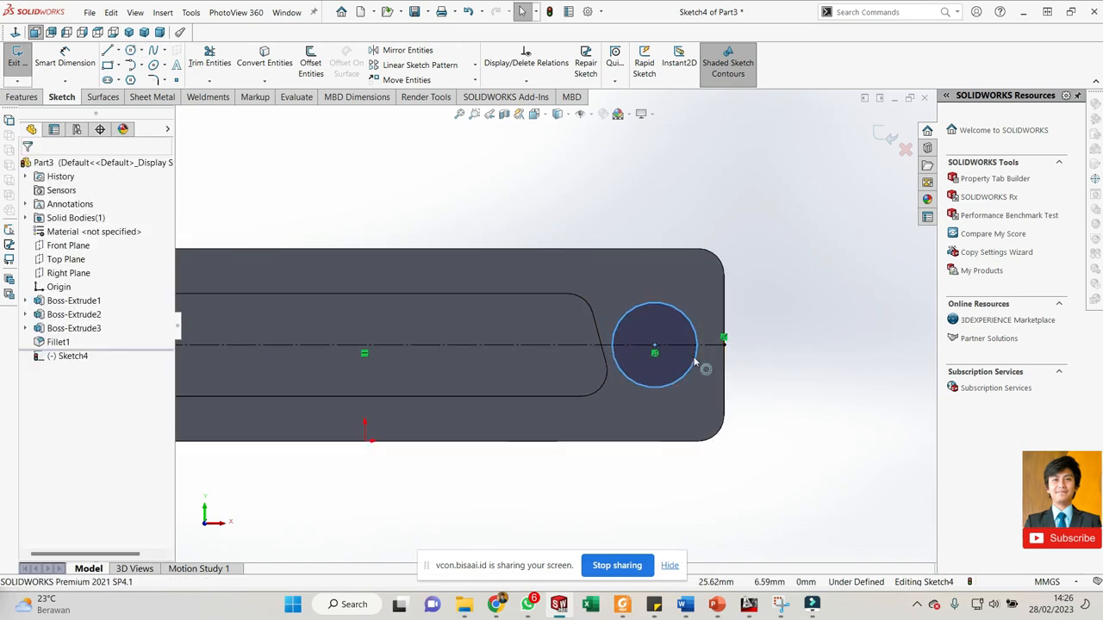
- Make the circle tangent to the flange's right edge
left_click(698, 357)
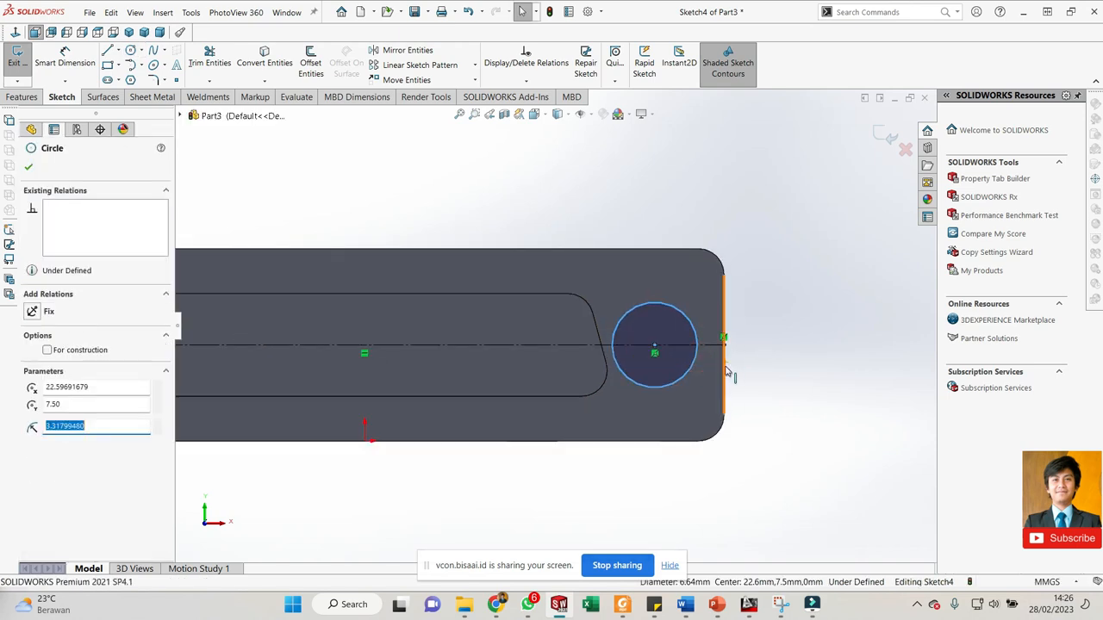
left_click(725, 365)
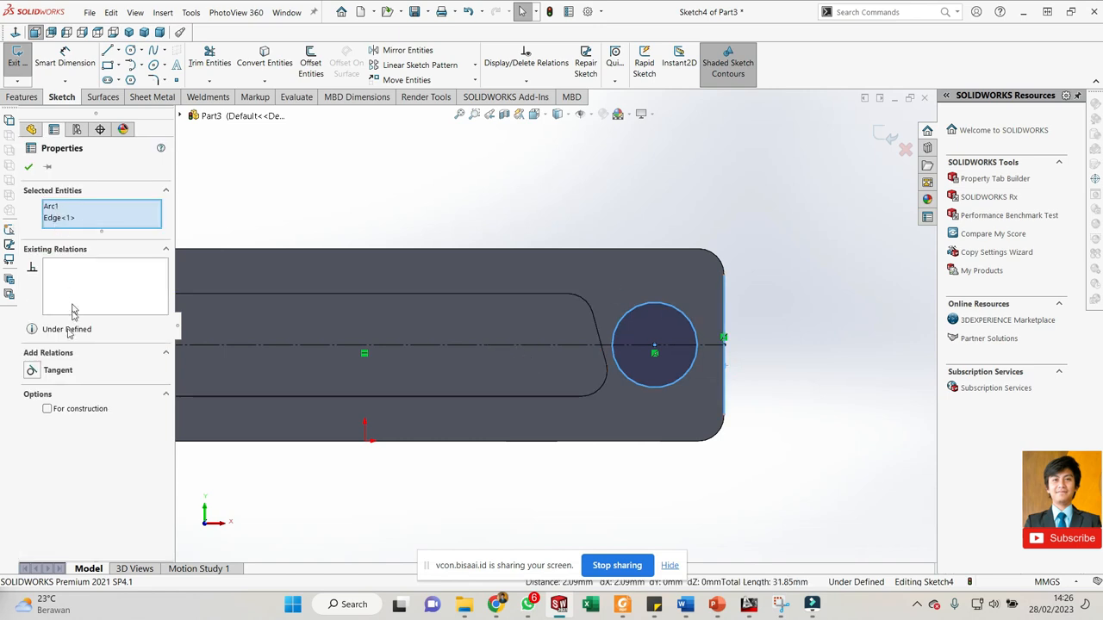
left_click(31, 372)
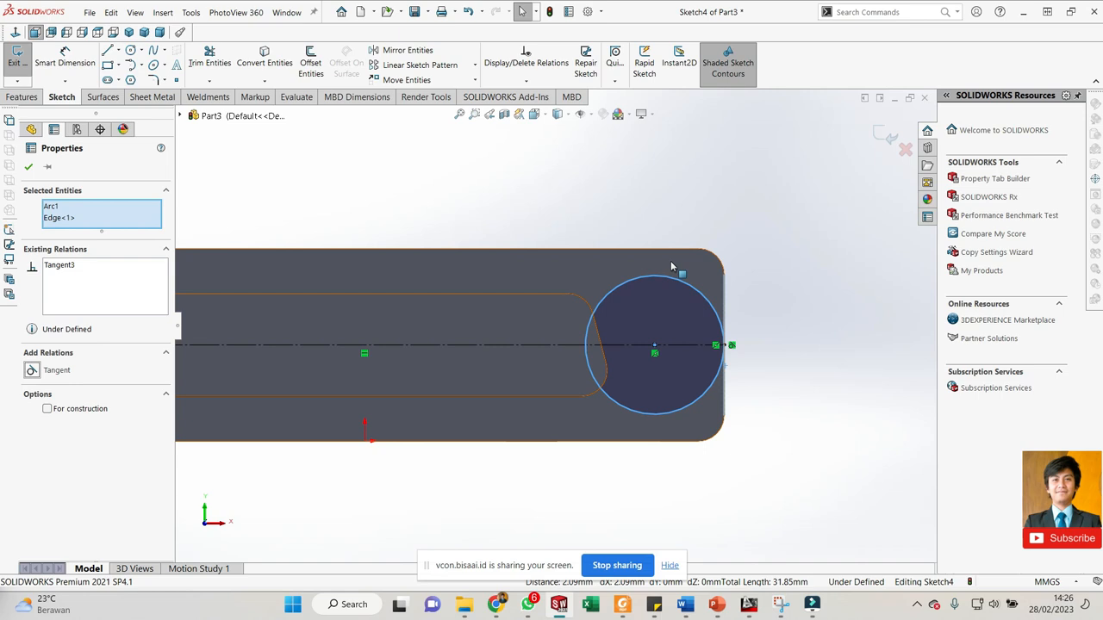
key("Escape")
- Dimension the circle's diameter as 8 mm
key("d")
left_click(711, 307)
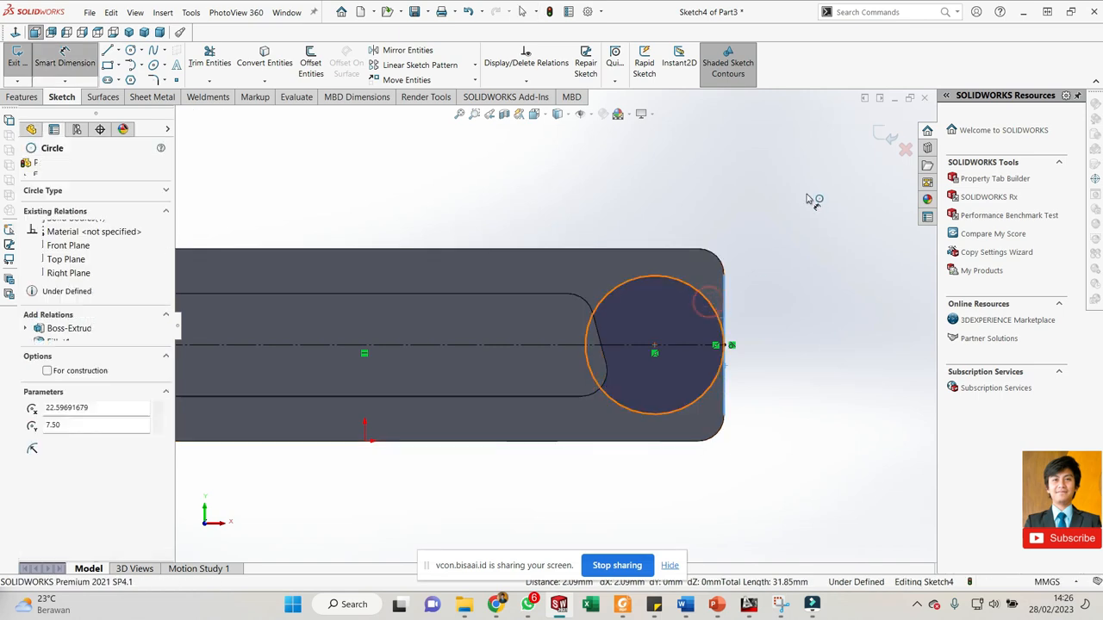
left_click(809, 191)
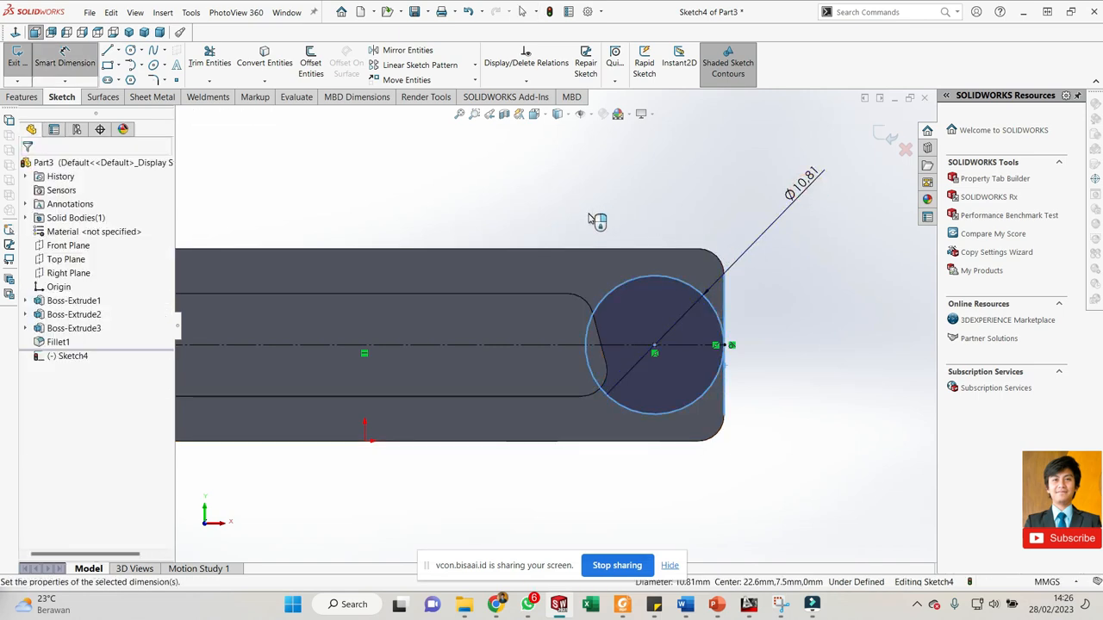
scroll(603, 231, "up", 6)
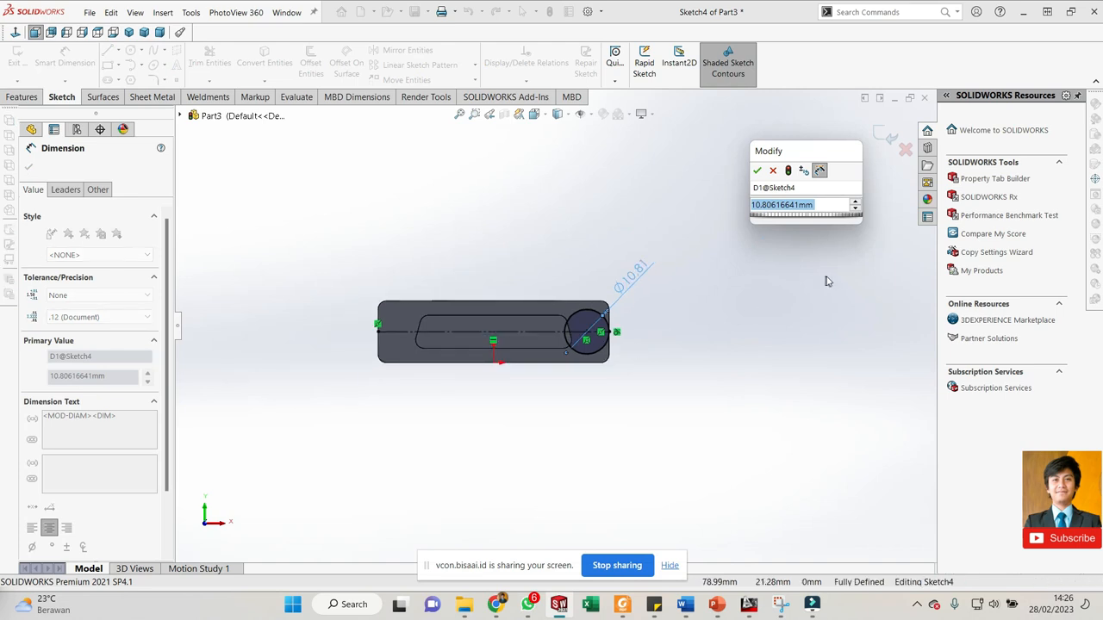
type("8")
key("Return")
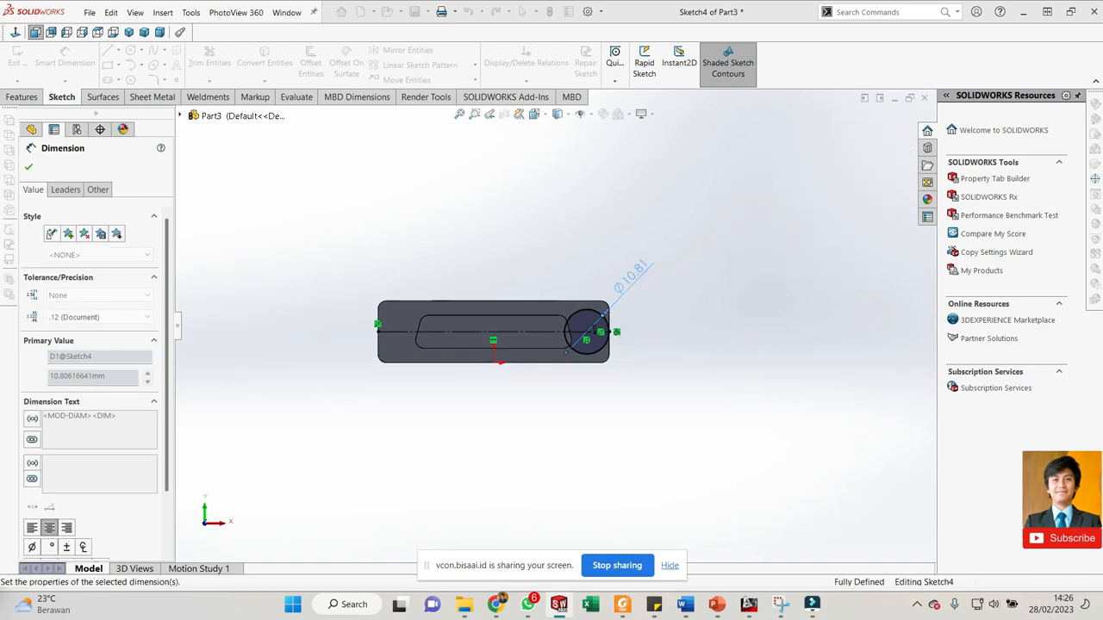
- Begin a boss extrusion of the 8 mm circle and reverse its direction so it runs back along the body
scroll(580, 335, "down", 4)
middle_click_drag(570, 339, 544, 514)
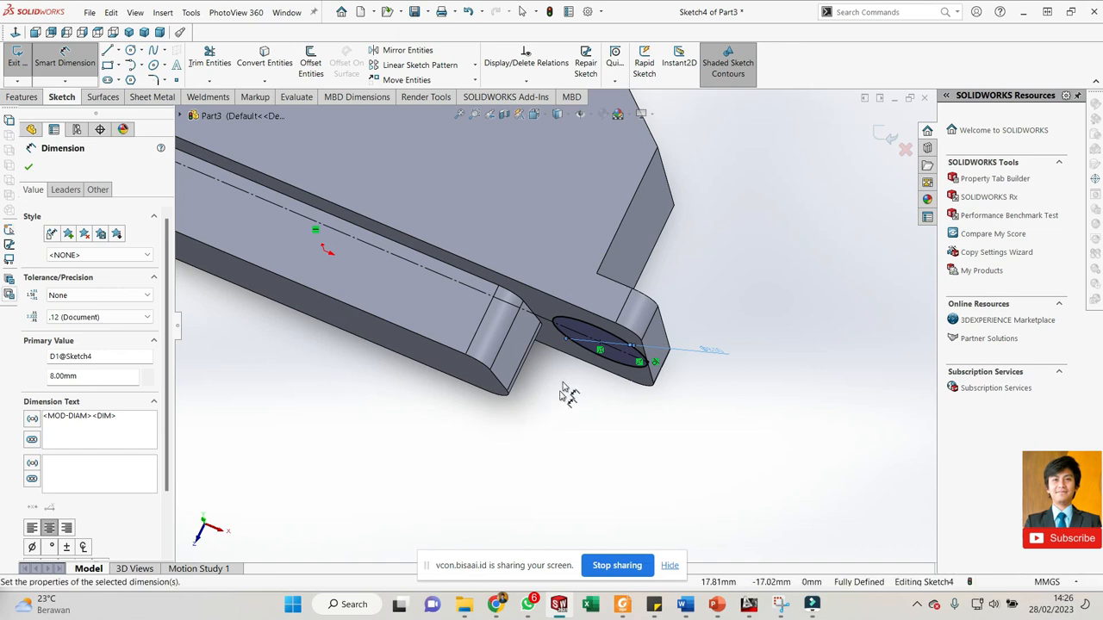
left_click(30, 170)
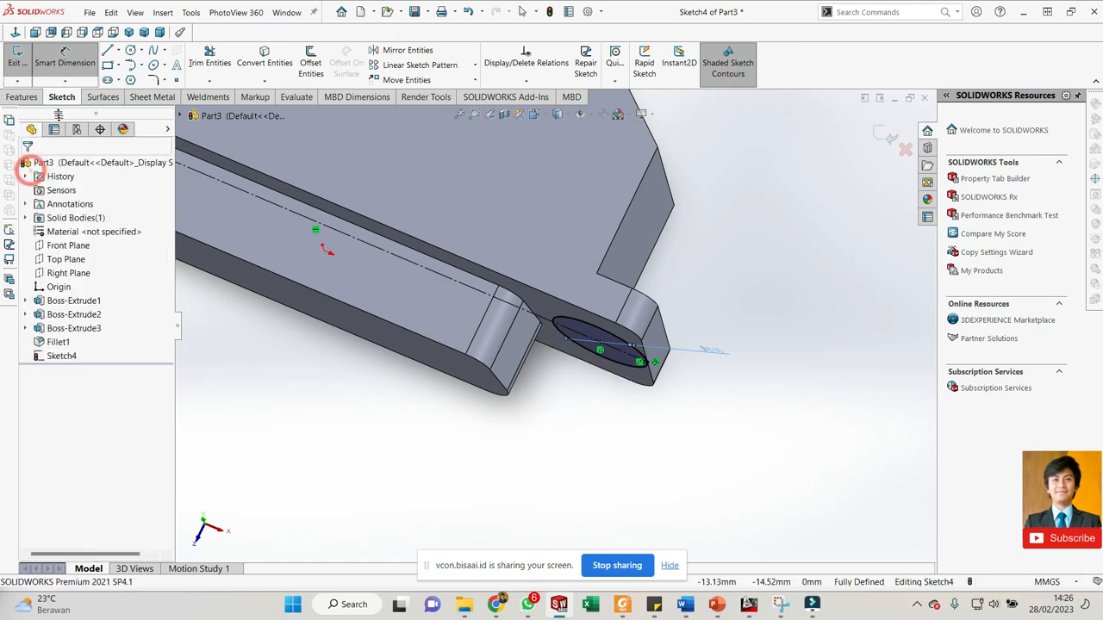
left_click(21, 97)
left_click(27, 74)
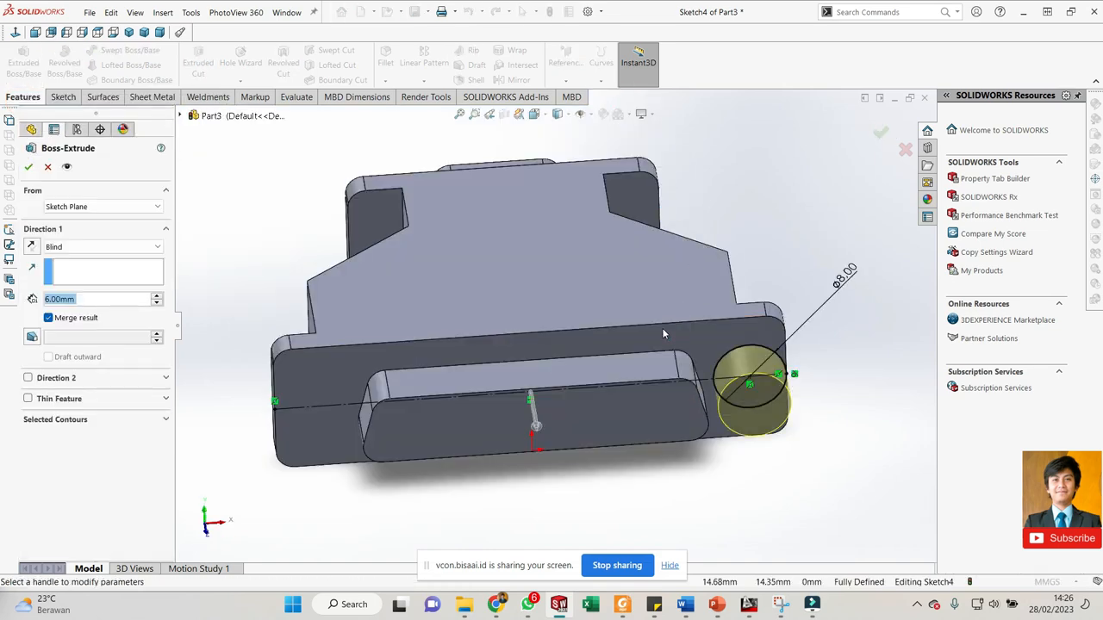
middle_click_drag(595, 353, 556, 407)
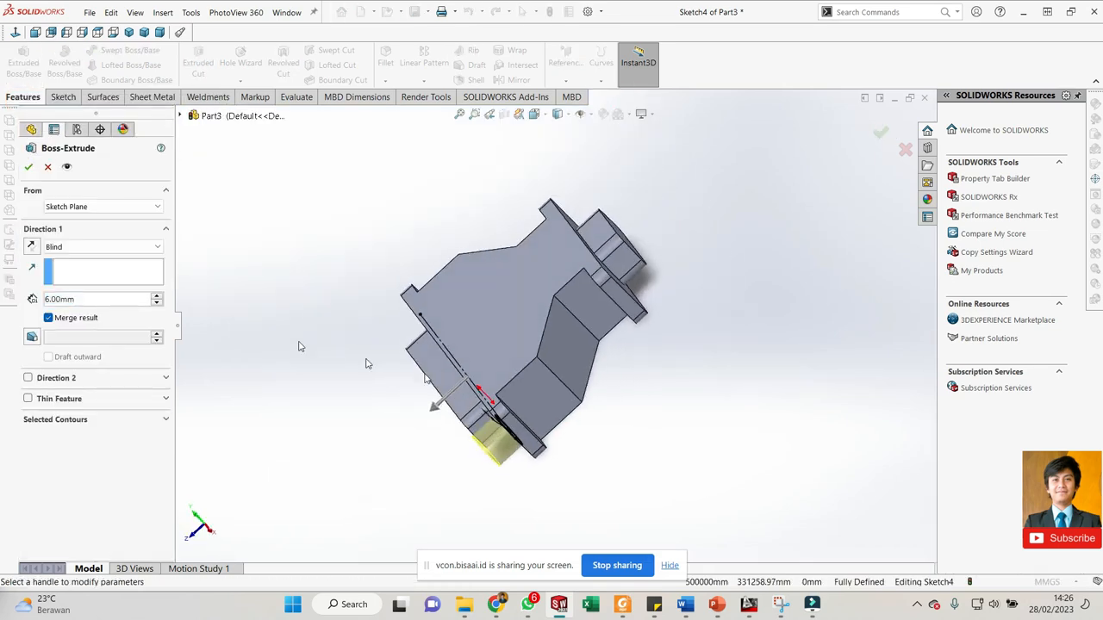
left_click(31, 247)
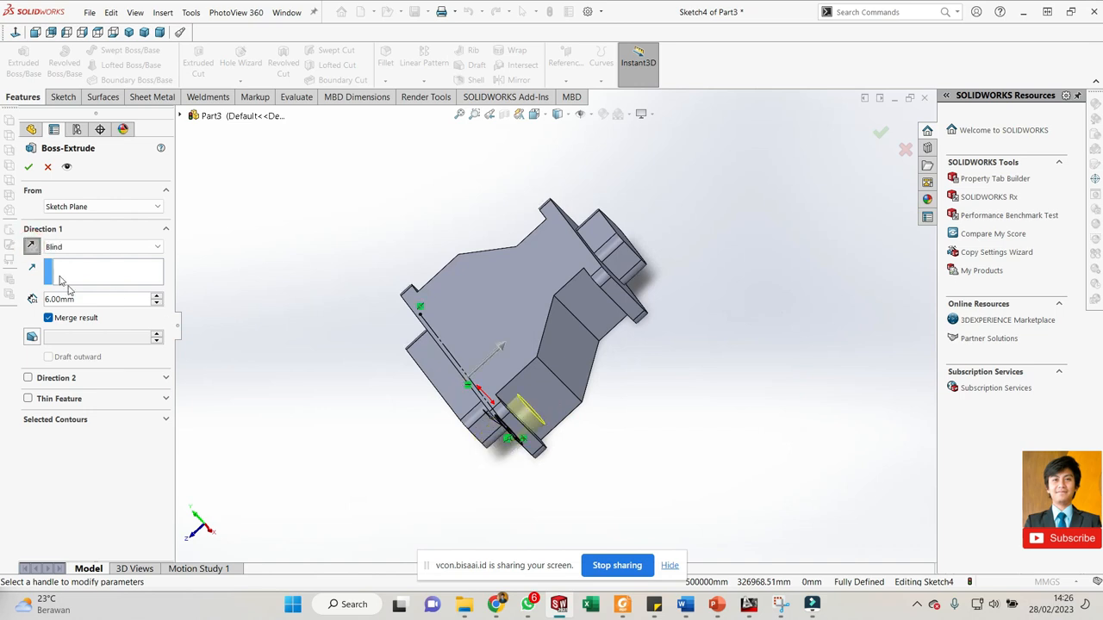
- Set the extrusion's end condition to Up To Vertex, ending at the nearest bend edge on the body's side, and finish the cylinder
left_click(107, 247)
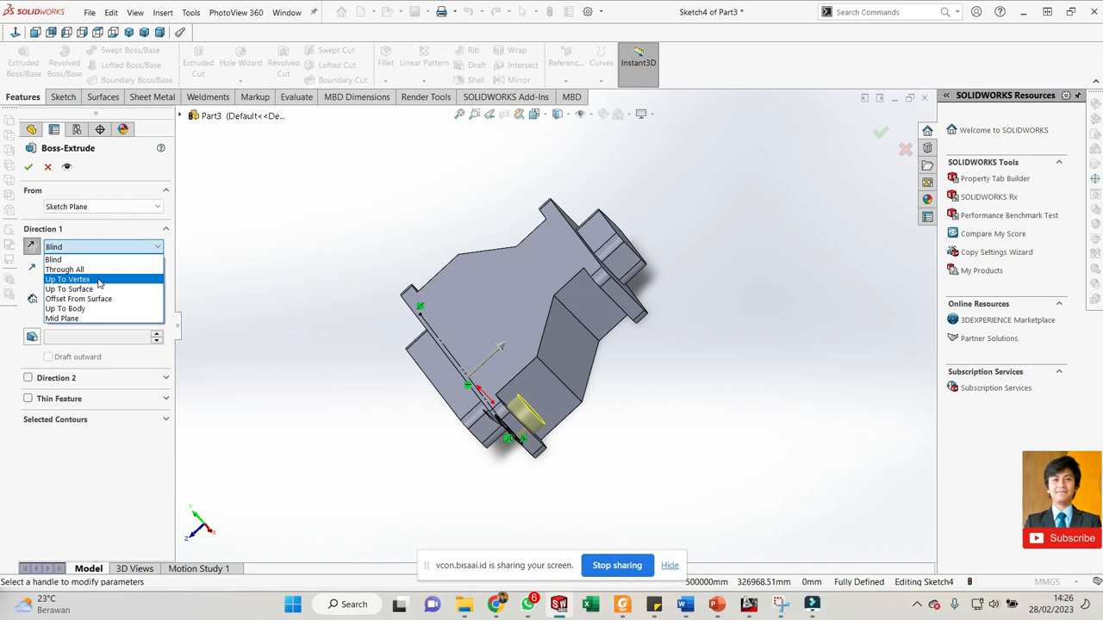
left_click(98, 280)
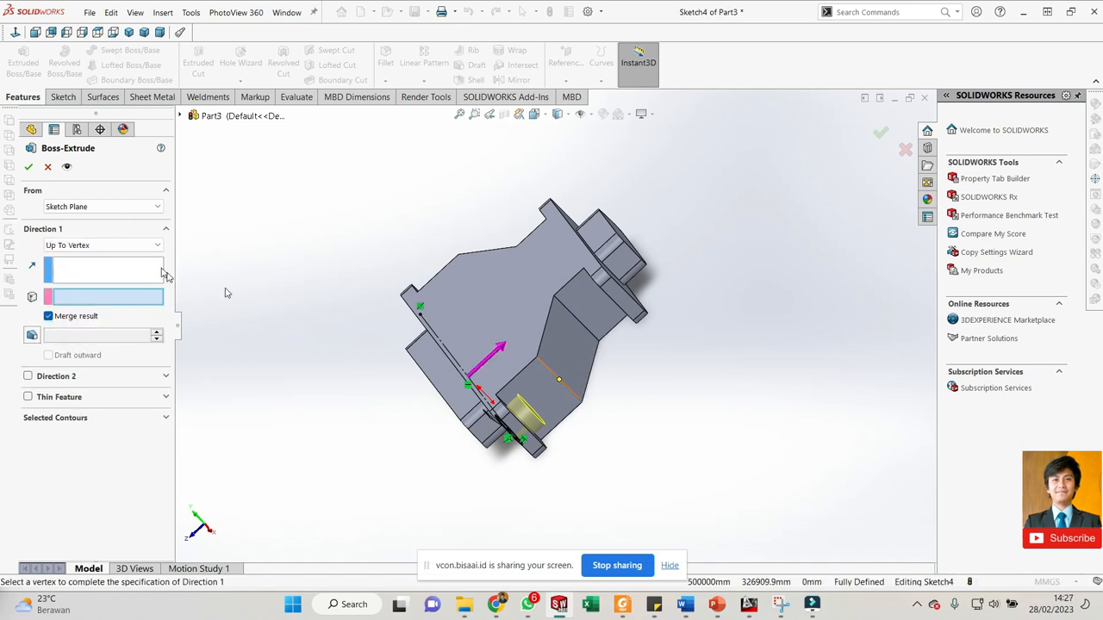
scroll(553, 388, "down", 2)
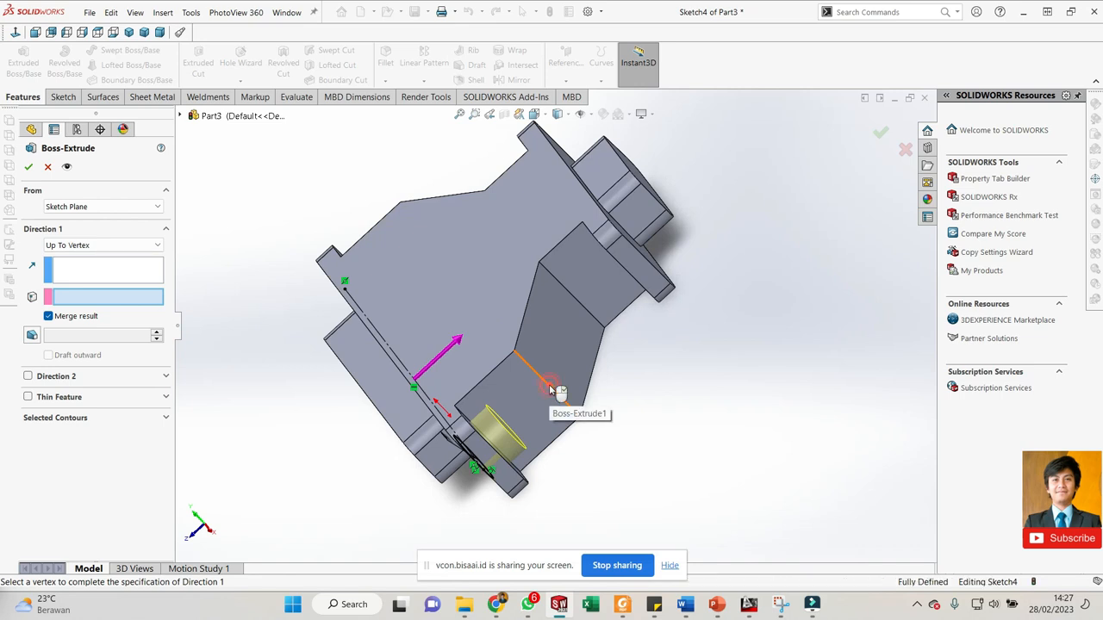
left_click(551, 394)
scroll(553, 392, "down", 1)
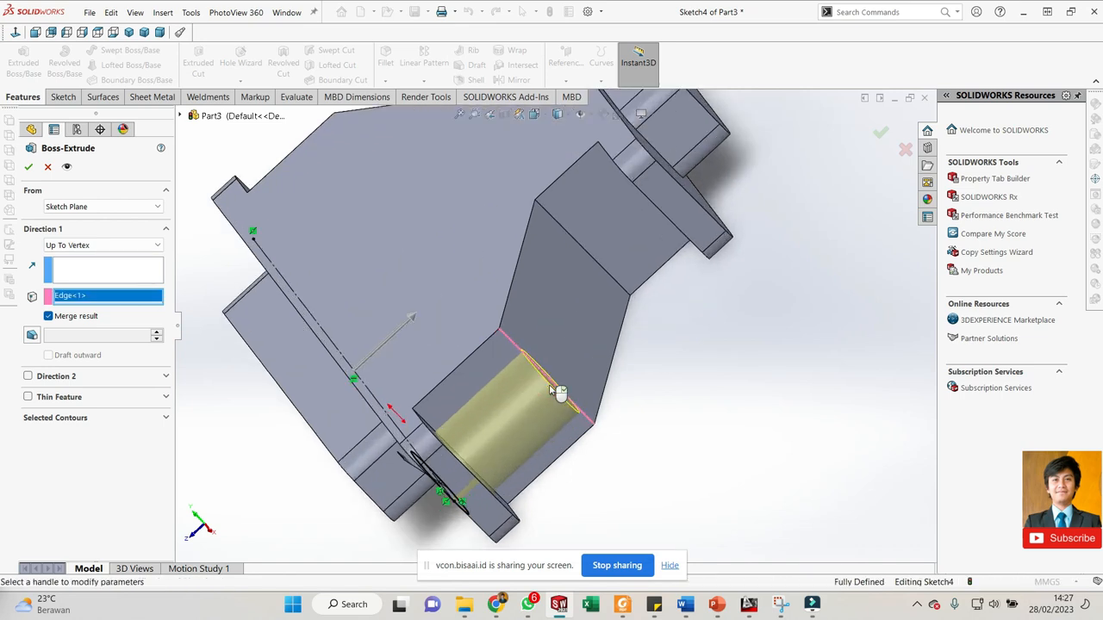
key("Return")
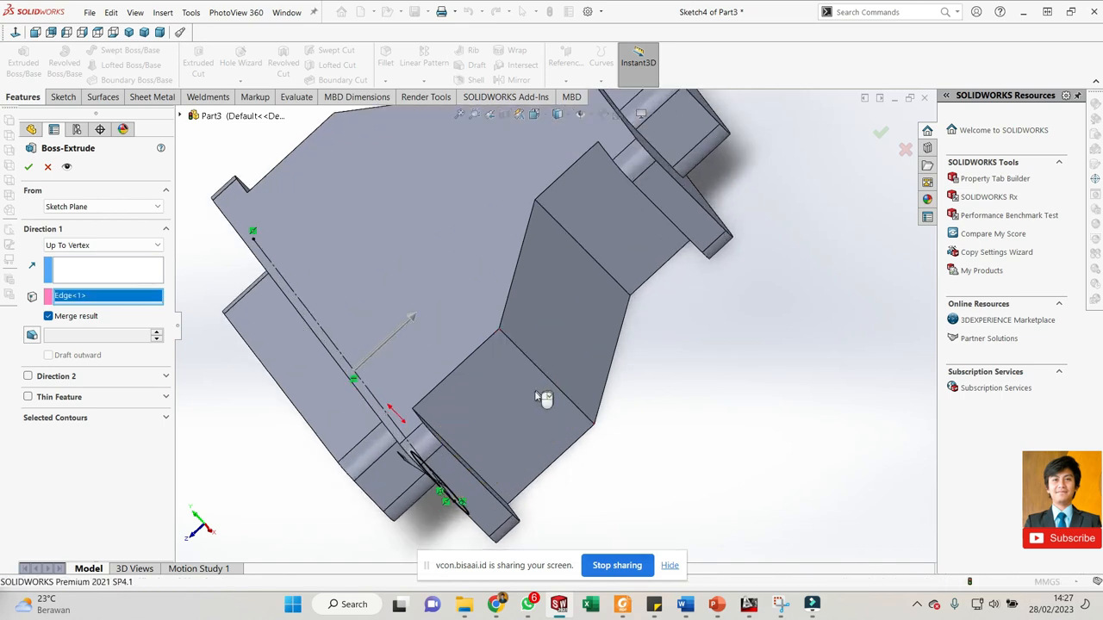
- Examine from several sides how the new cylinder meets the flange and the body
scroll(558, 399, "down", 2)
middle_click_drag(509, 462, 533, 429)
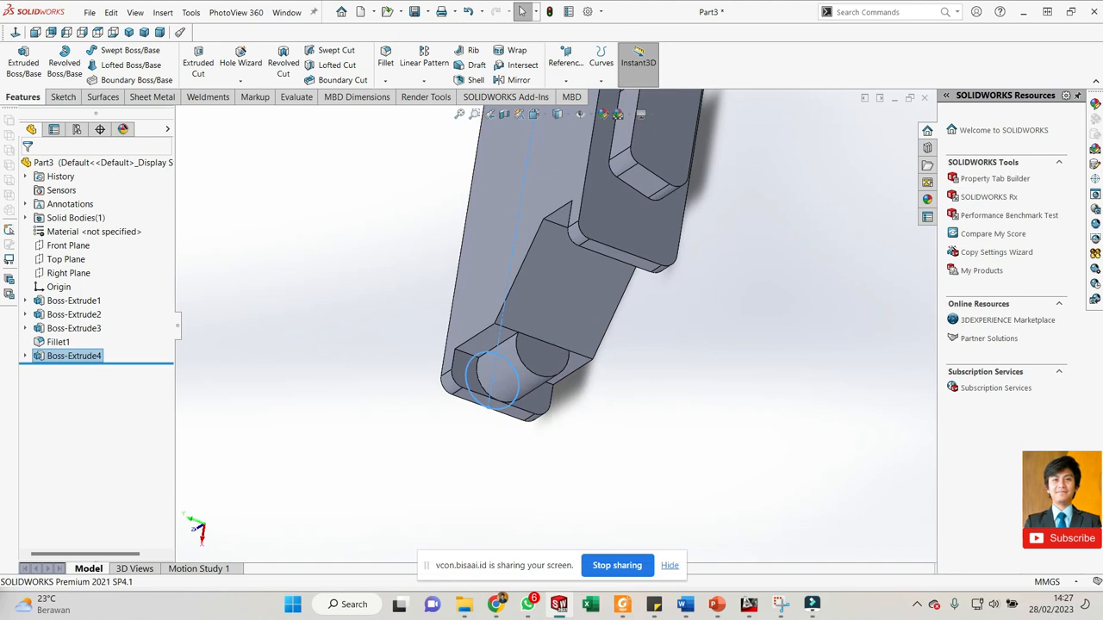
scroll(516, 365, "down", 4)
middle_click_drag(517, 365, 620, 296)
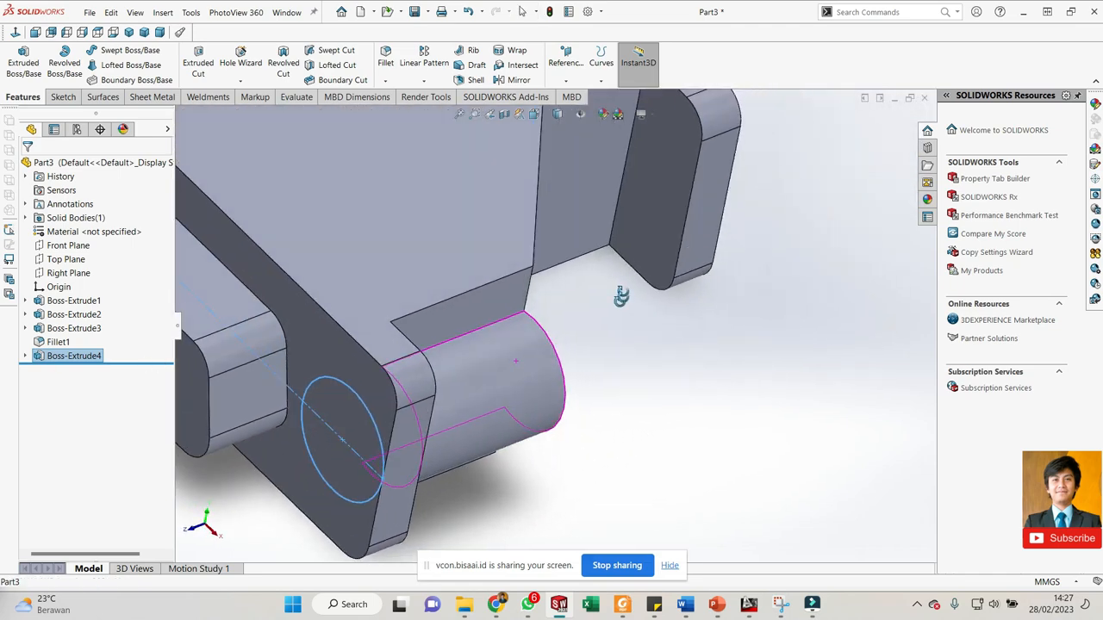
scroll(401, 314, "up", 4)
middle_click_drag(395, 314, 403, 488)
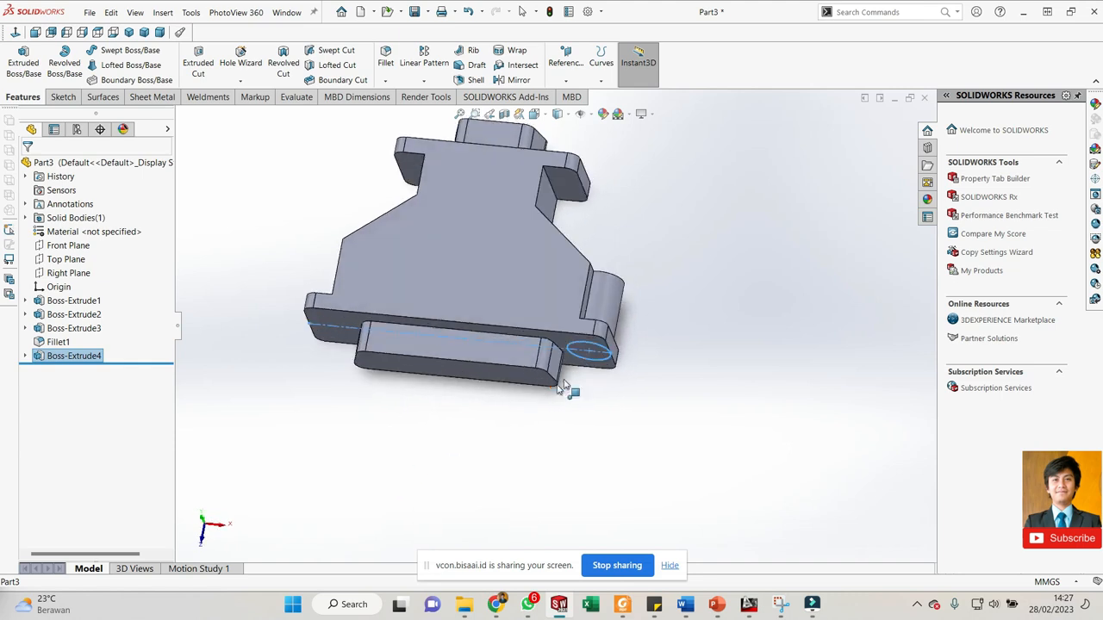
scroll(585, 367, "down", 3)
left_click(714, 375)
middle_click_drag(619, 234, 603, 276)
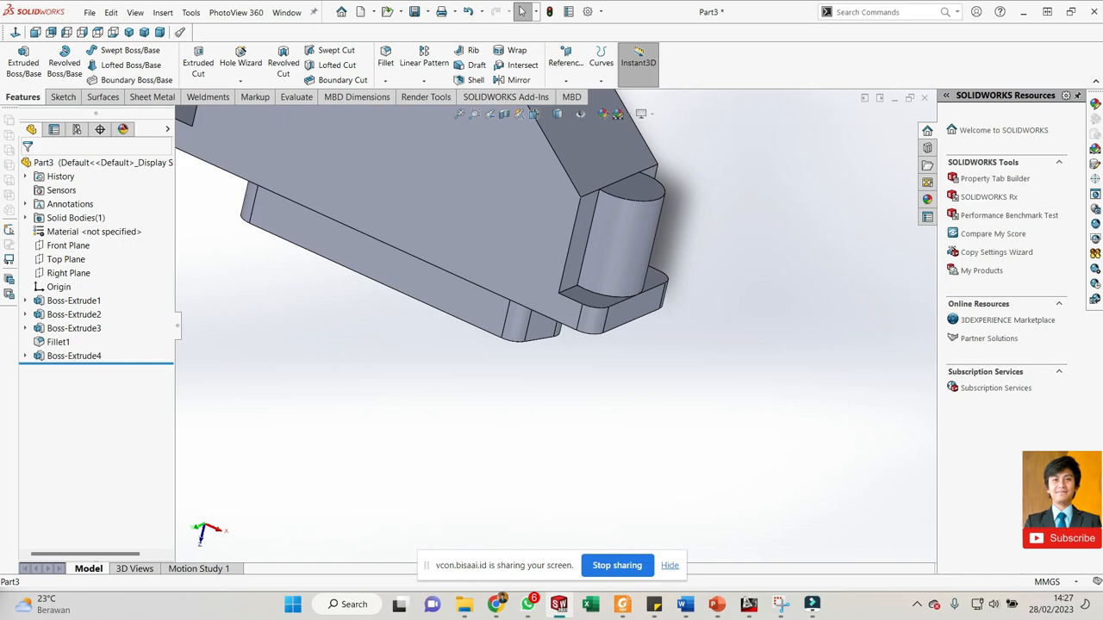
scroll(511, 355, "down", 2)
middle_click_drag(637, 224, 645, 120)
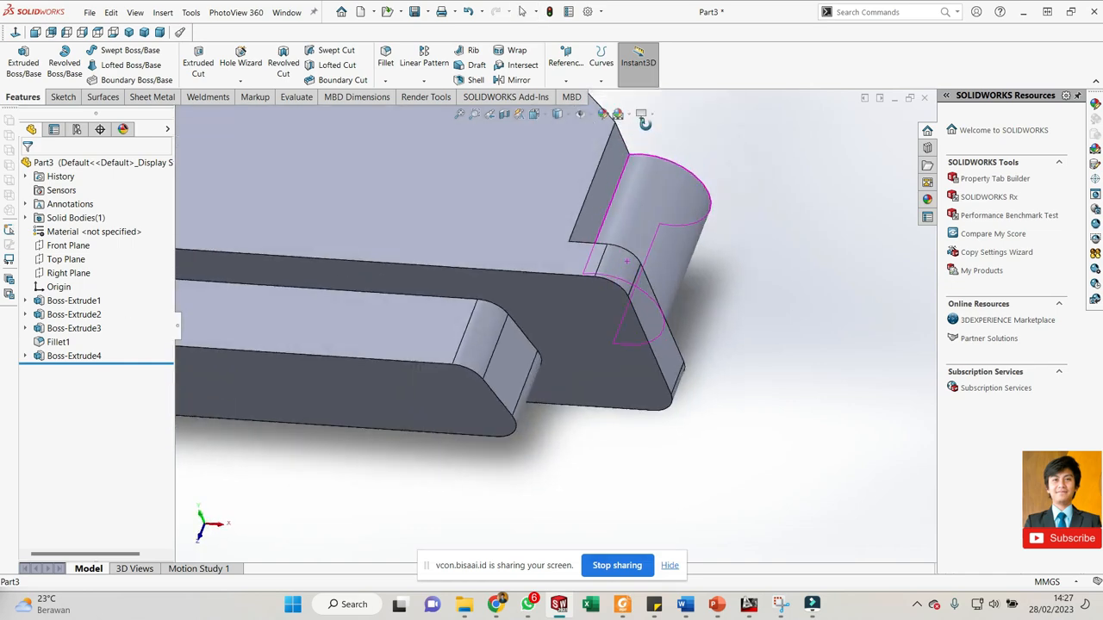
- Reopen the cylinder's sketch and draw a concentric circle about 4.9 mm in diameter inside the 8 mm circle
left_click(593, 320)
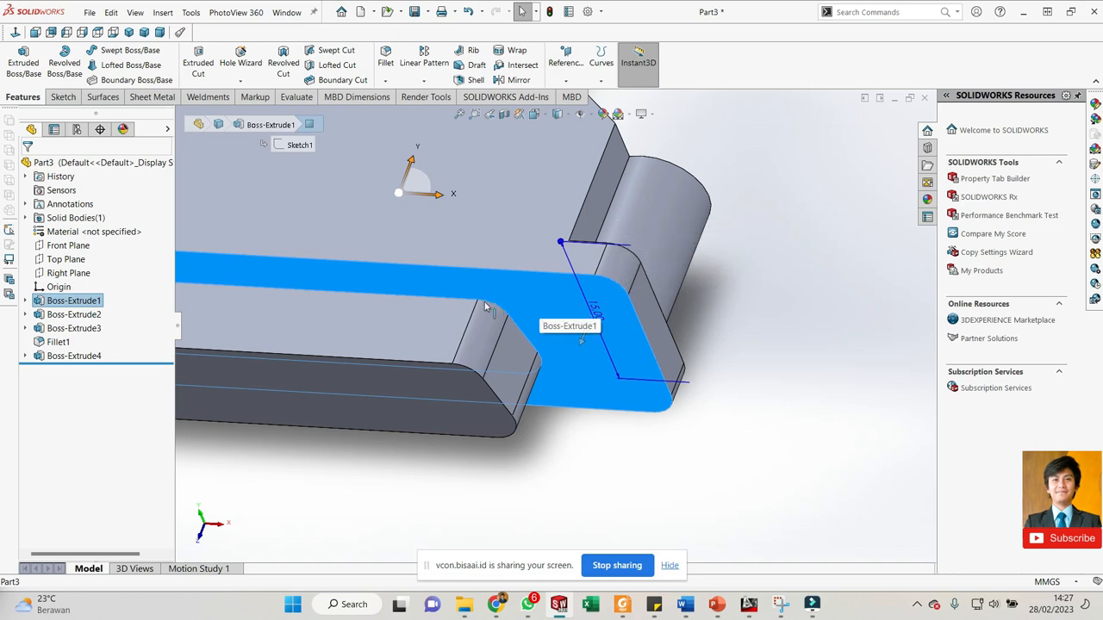
left_click(76, 356)
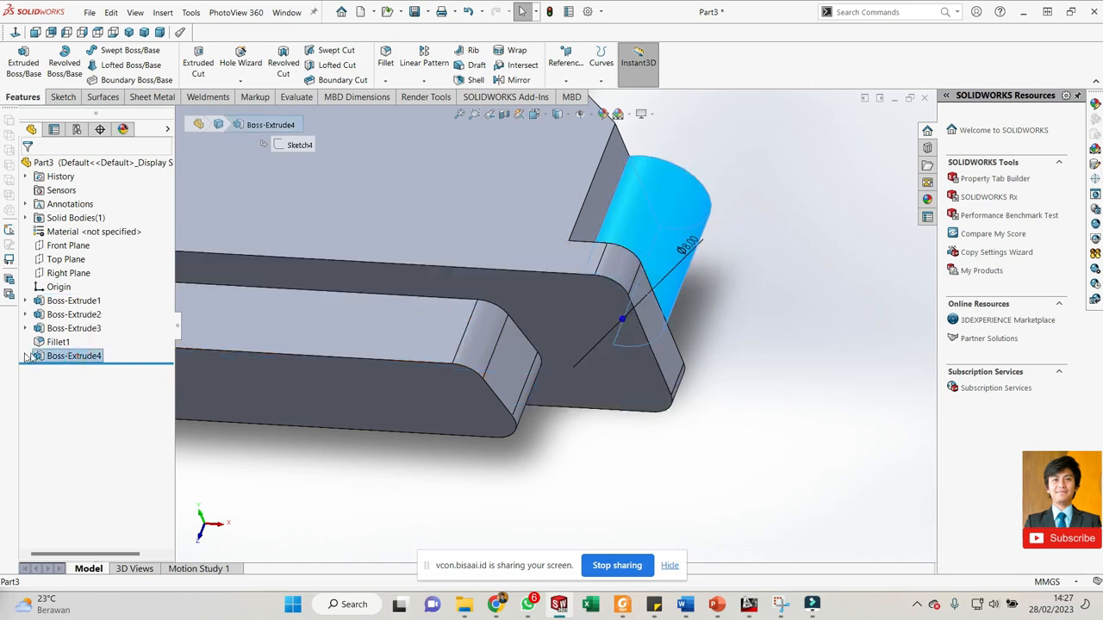
left_click(26, 357)
left_click(75, 370)
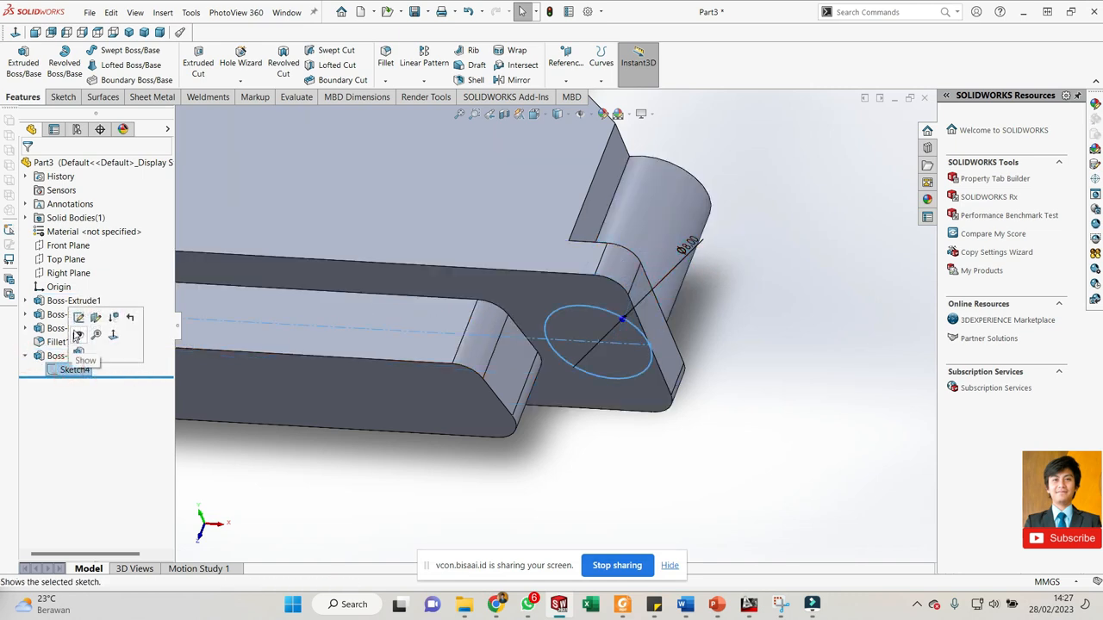
left_click(78, 317)
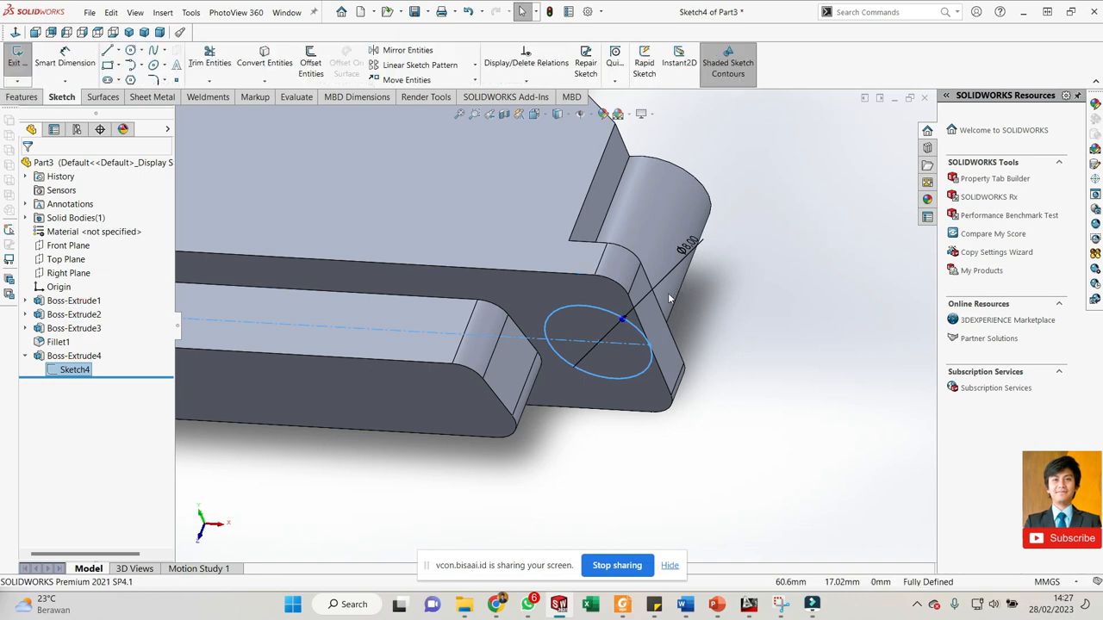
scroll(345, 352, "up", 3)
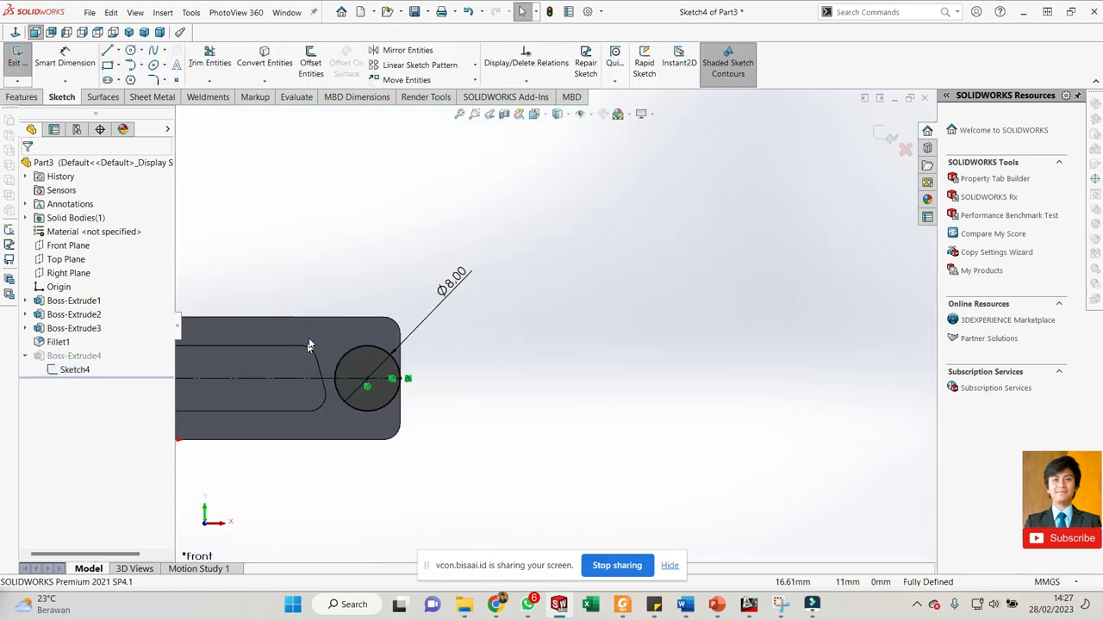
scroll(310, 345, "down", 1)
scroll(464, 269, "down", 1)
left_click(130, 50)
left_click(417, 405)
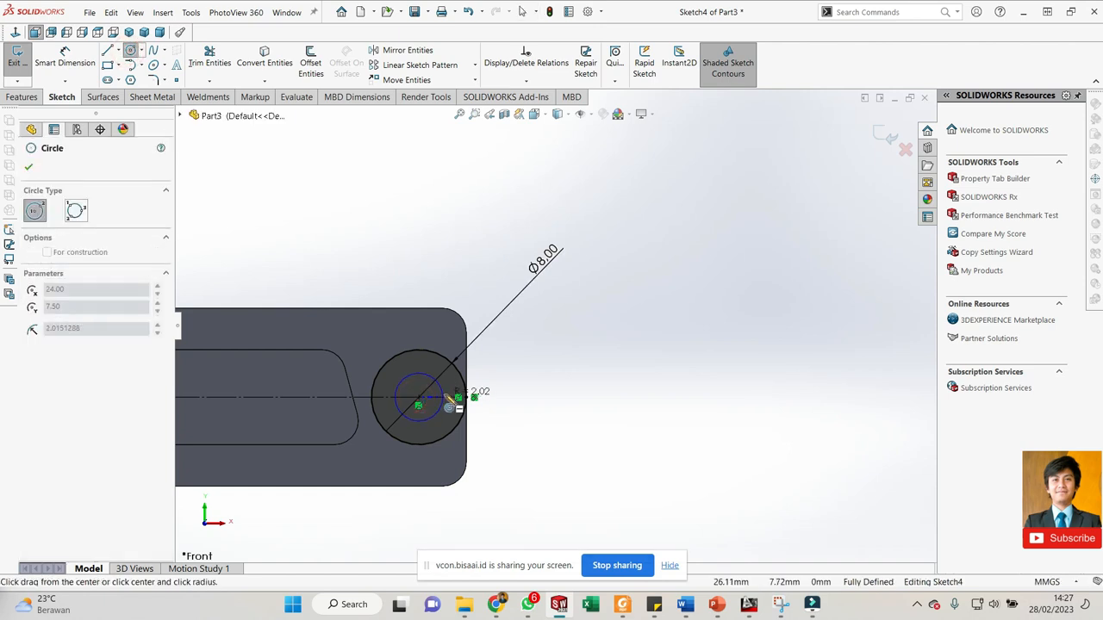
left_click(448, 397)
key("Escape")
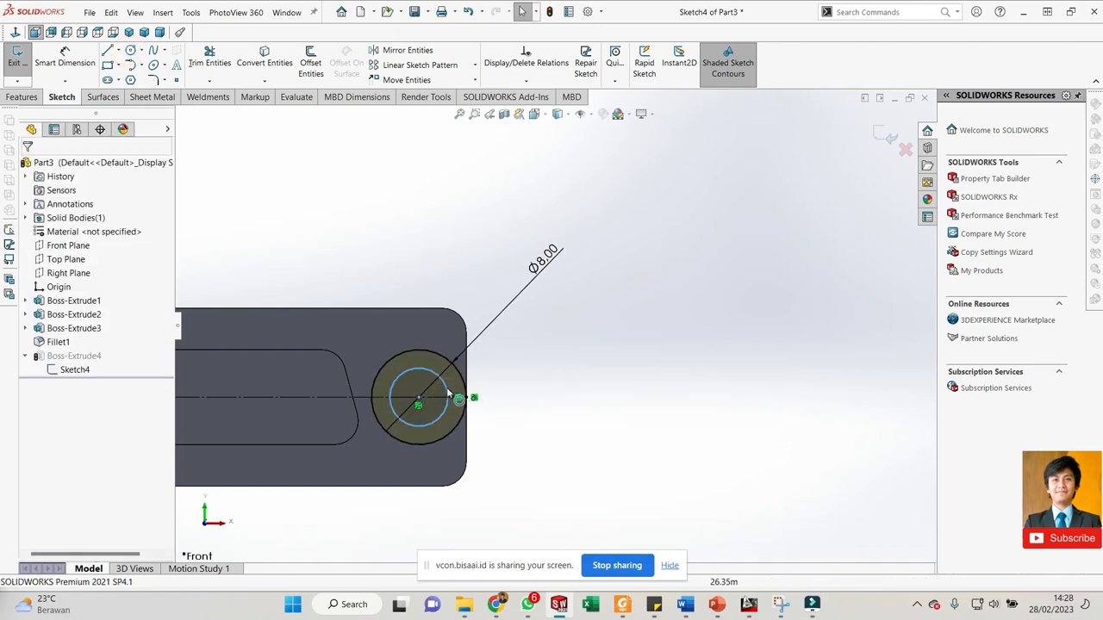
- Dimension the inner circle's diameter as 4 mm and exit the sketch
key("d")
left_click(446, 390)
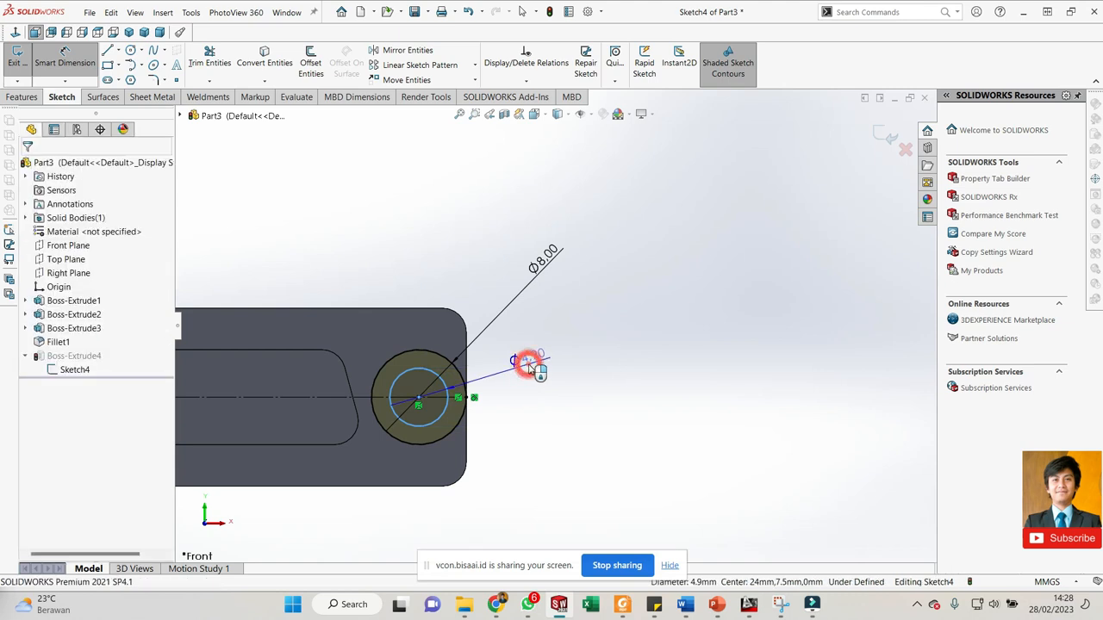
left_click(529, 369)
left_click(531, 369)
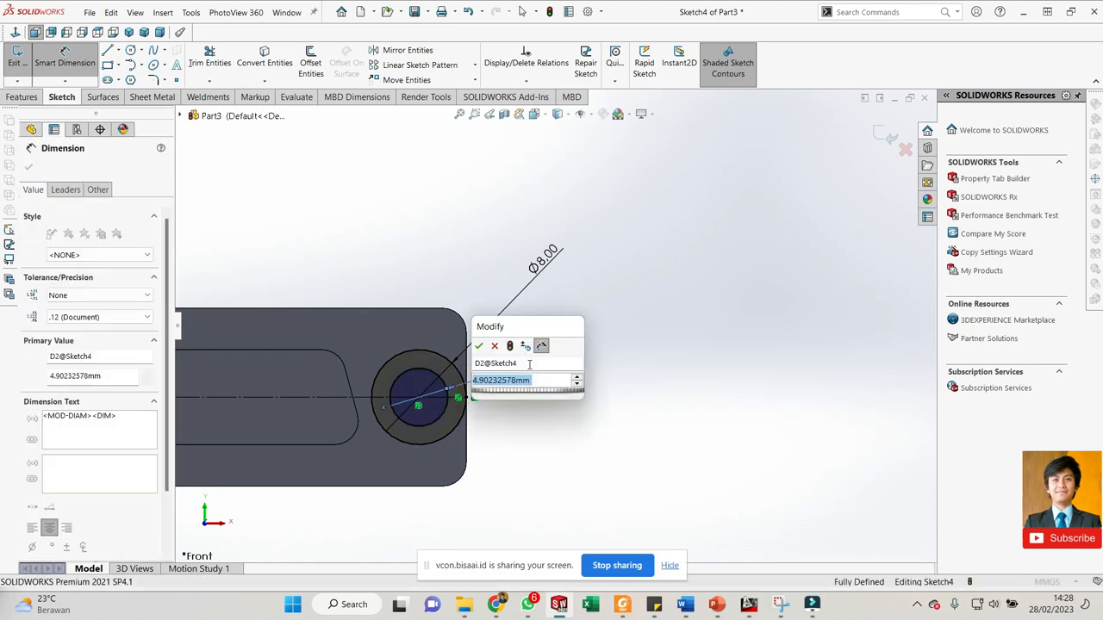
type("4")
key("Return")
left_click(593, 431)
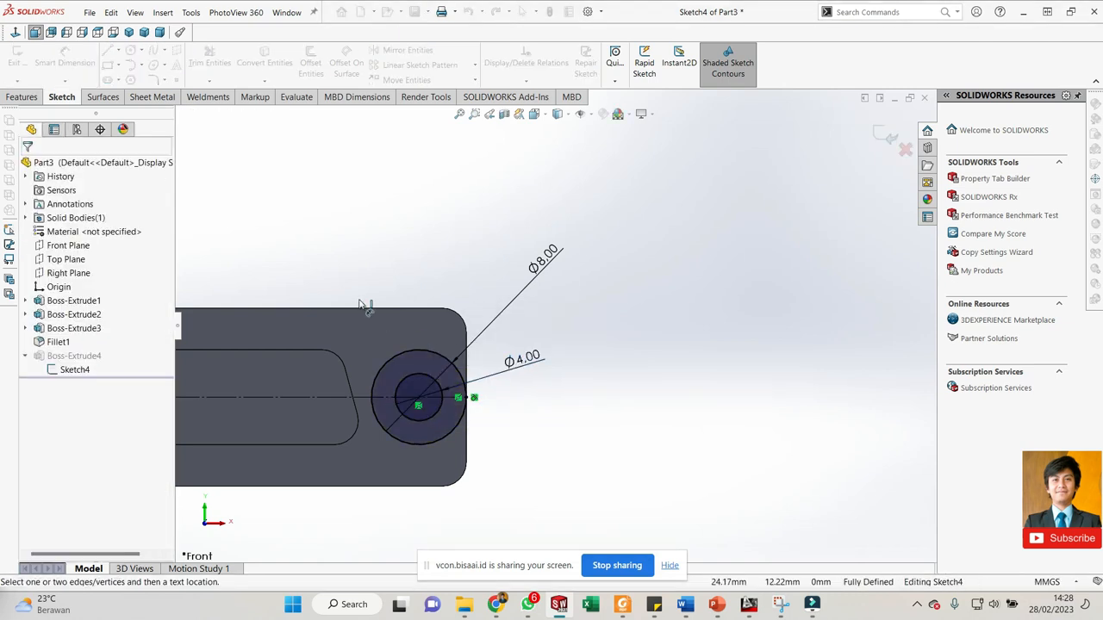
left_click(883, 135)
- Inspect the rebuilt cylinder at the flange and reopen its sketch to check the two concentric circles against the extrusion
middle_click_drag(439, 353, 335, 563)
scroll(409, 458, "down", 5)
middle_click_drag(409, 458, 562, 285)
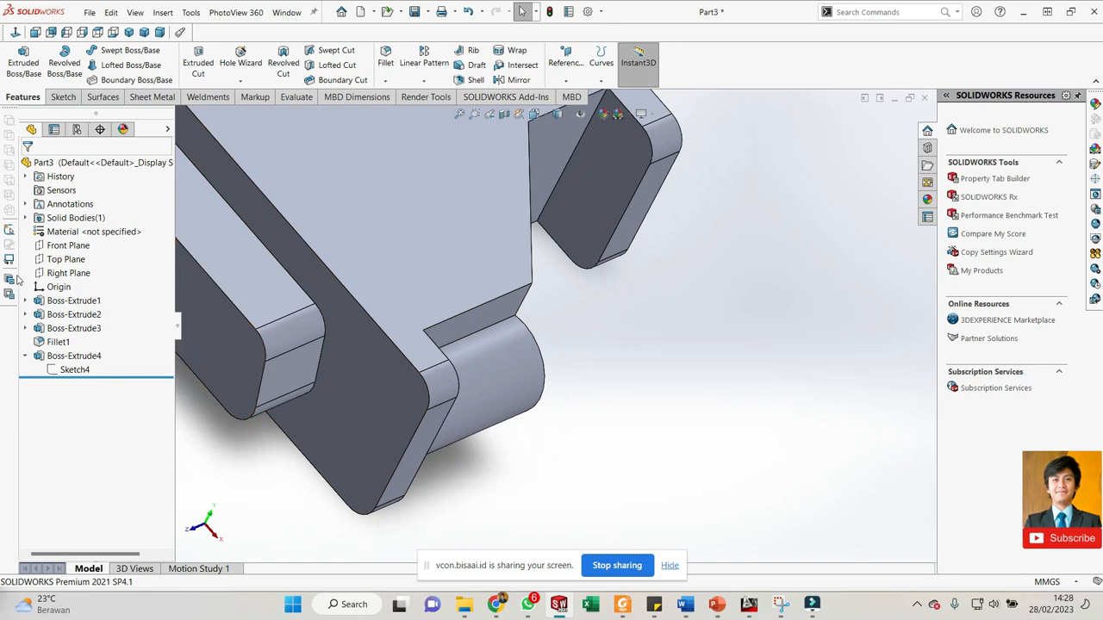
right_click(80, 369)
left_click(89, 315)
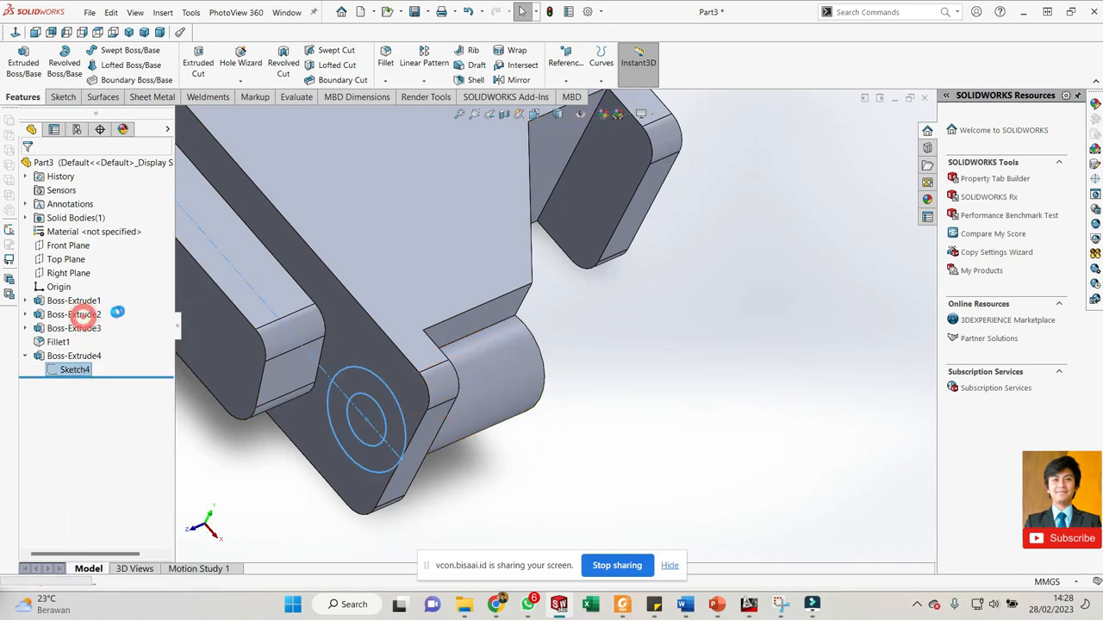
scroll(522, 276, "up", 4)
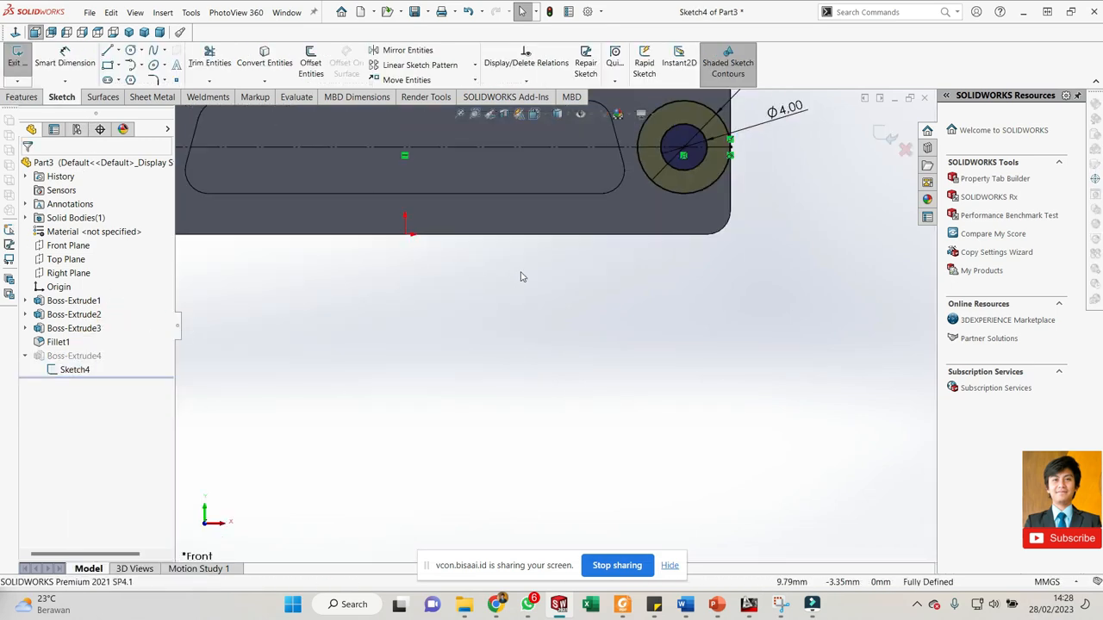
mouse_move(584, 181)
middle_mouse_down()
mouse_move(572, 215)
mouse_move(495, 271)
middle_mouse_up()
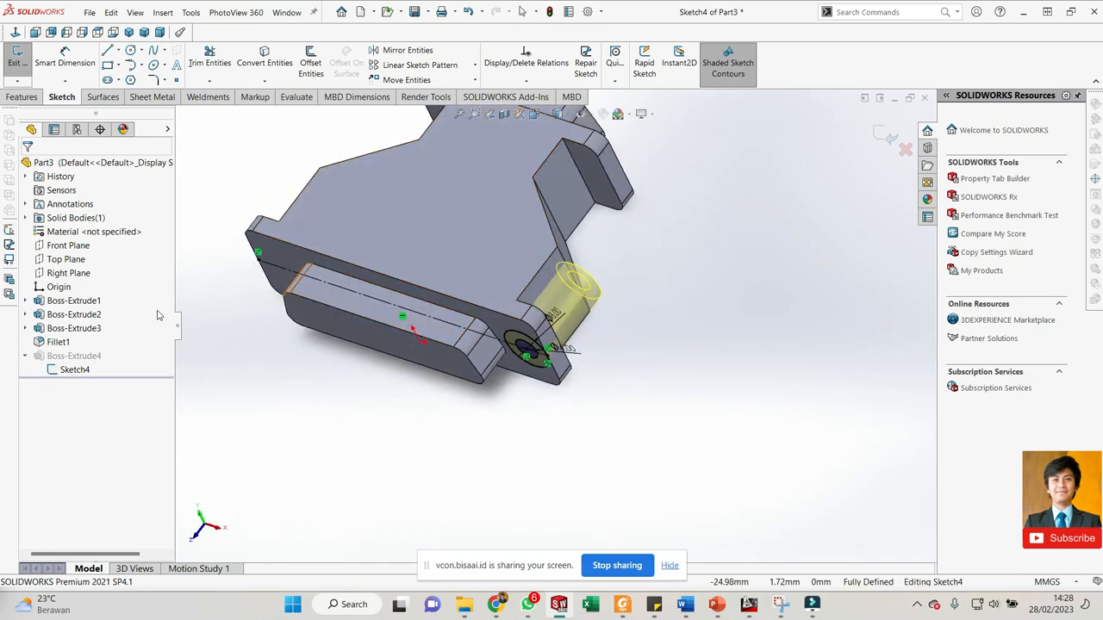
left_click(883, 133)
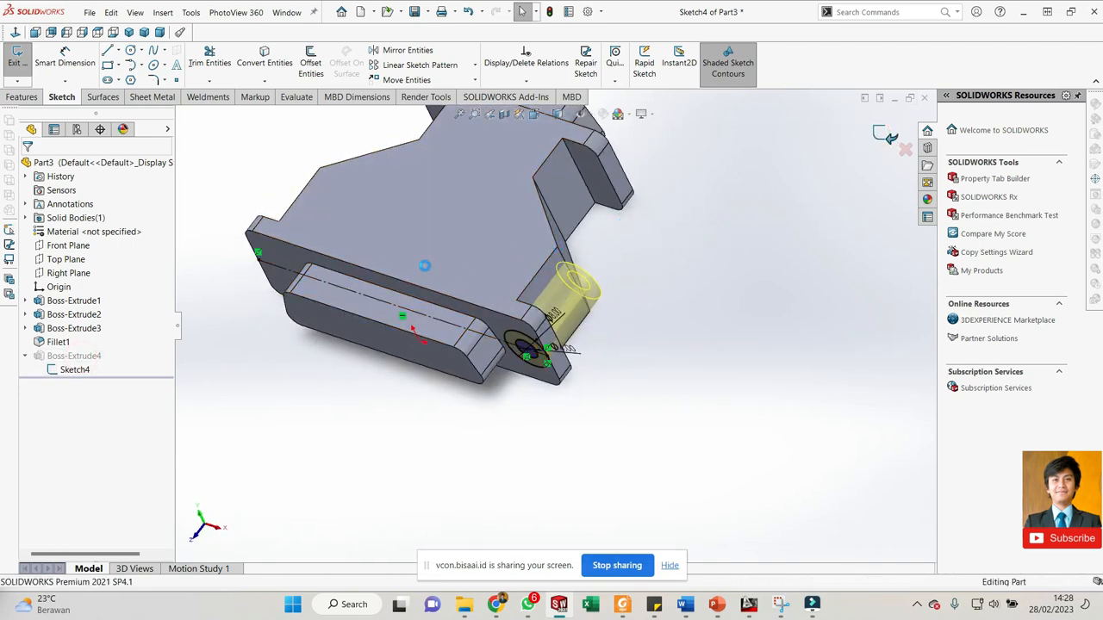
right_click(74, 360)
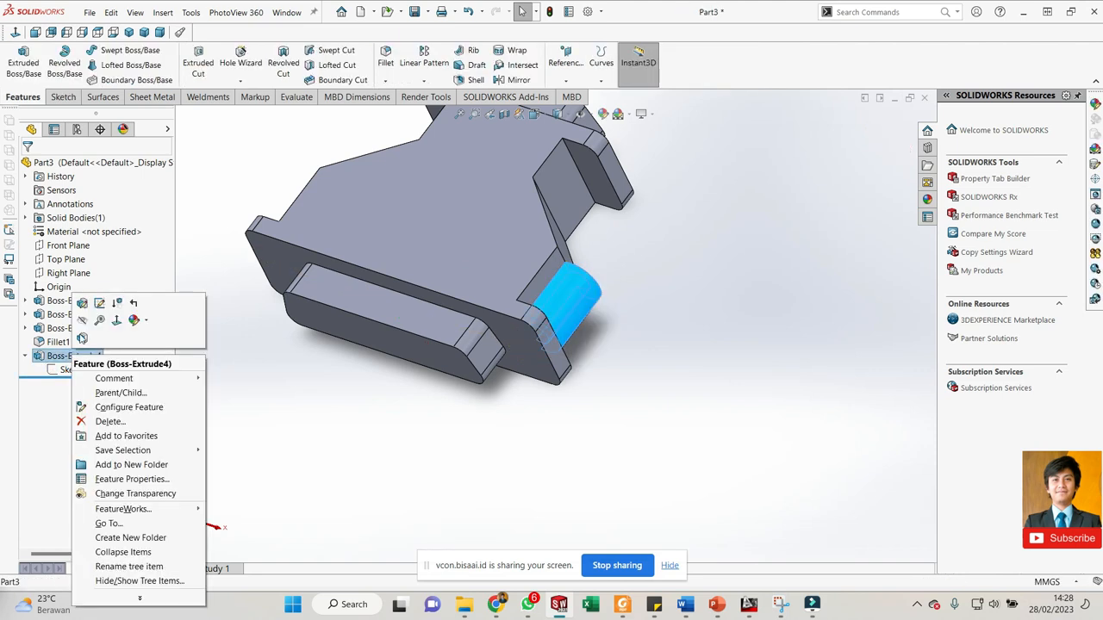
left_click(82, 303)
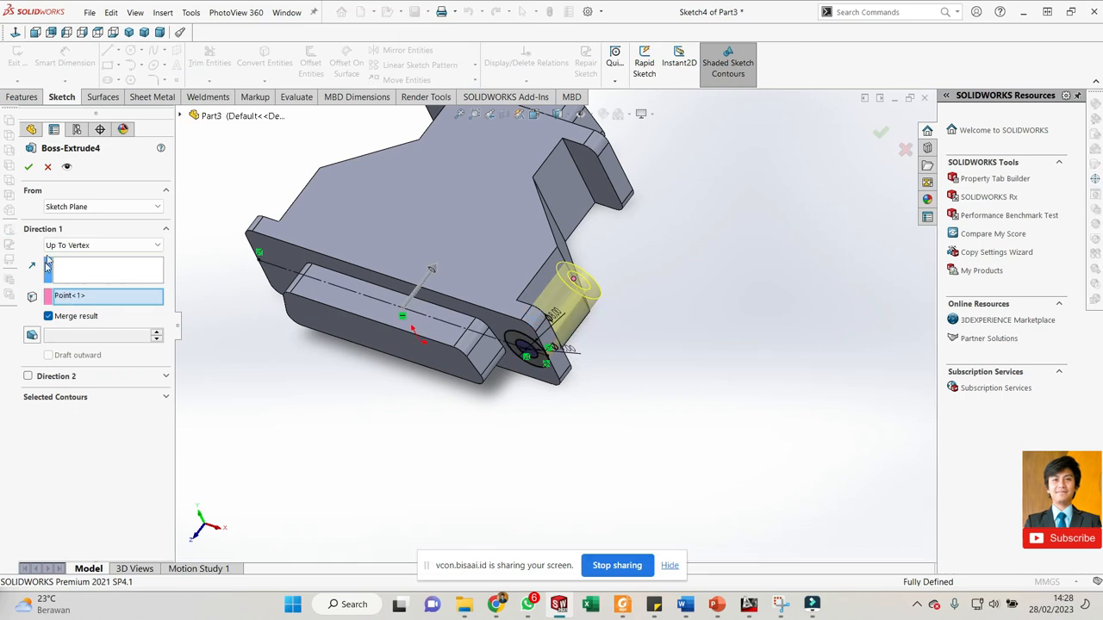
left_click(29, 377)
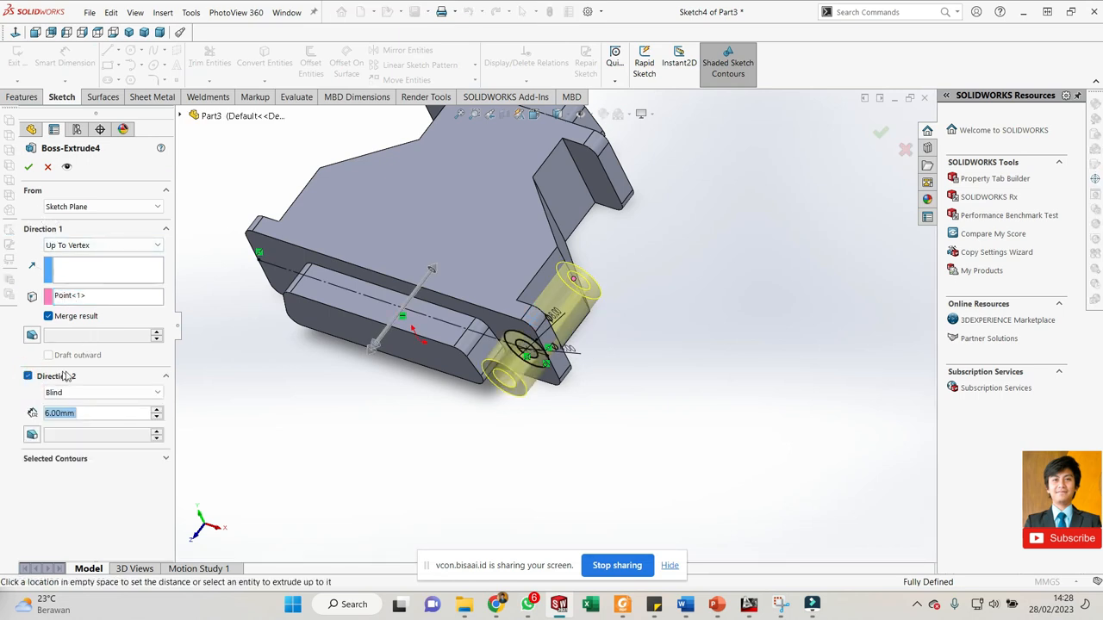
scroll(489, 344, "down", 4)
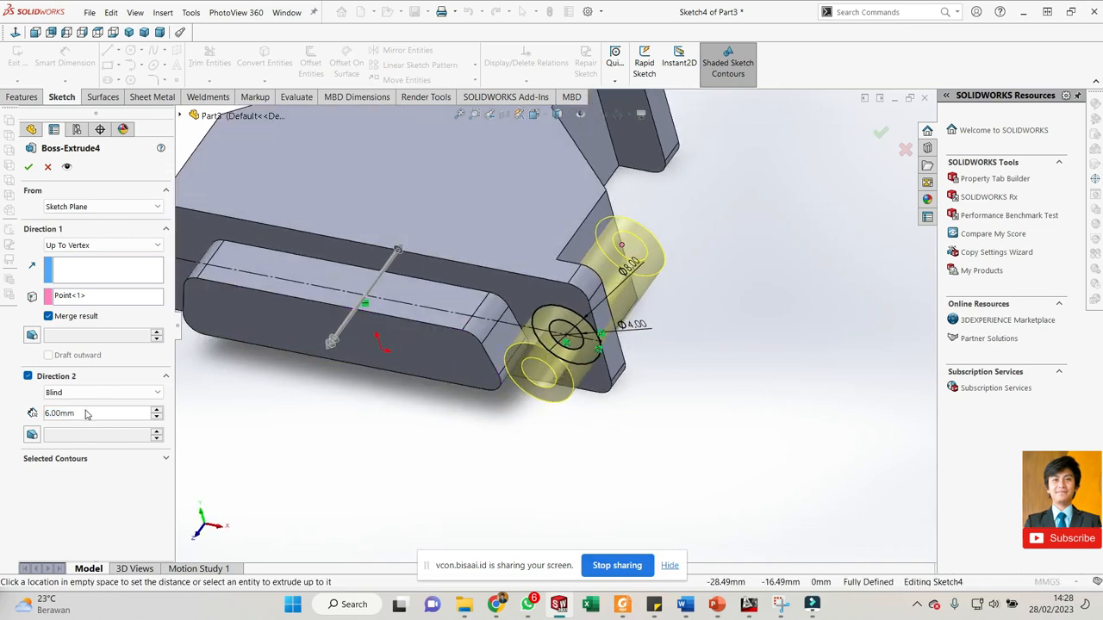
scroll(548, 380, "down", 5)
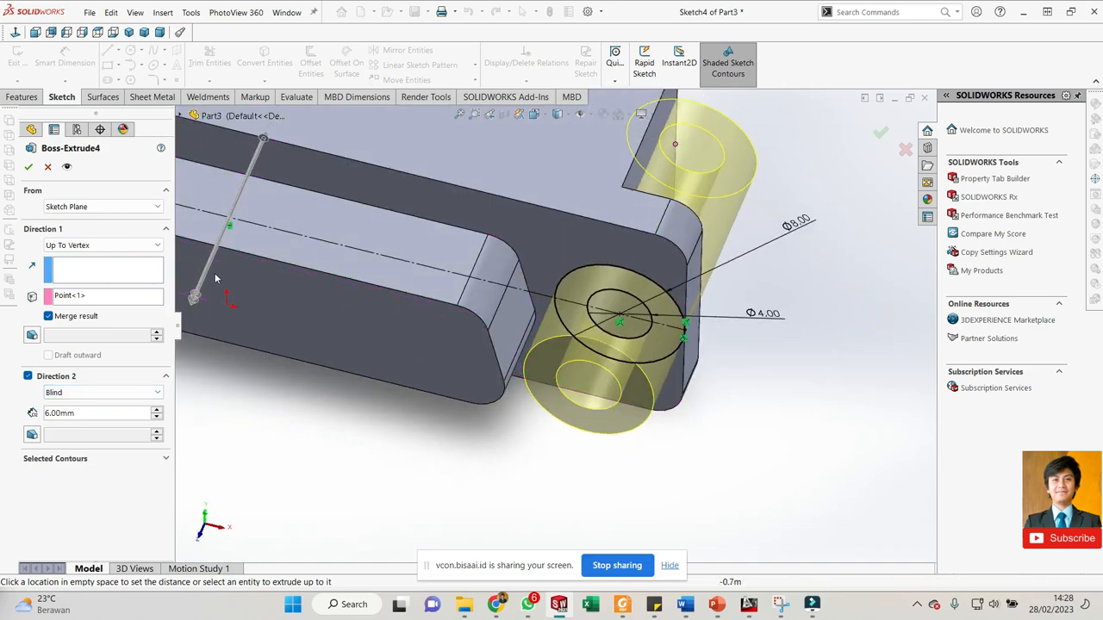
left_click(47, 167)
- Reopen the cylinder's sketch, delete the 4 mm inner circle and exit the sketch
left_click(73, 369)
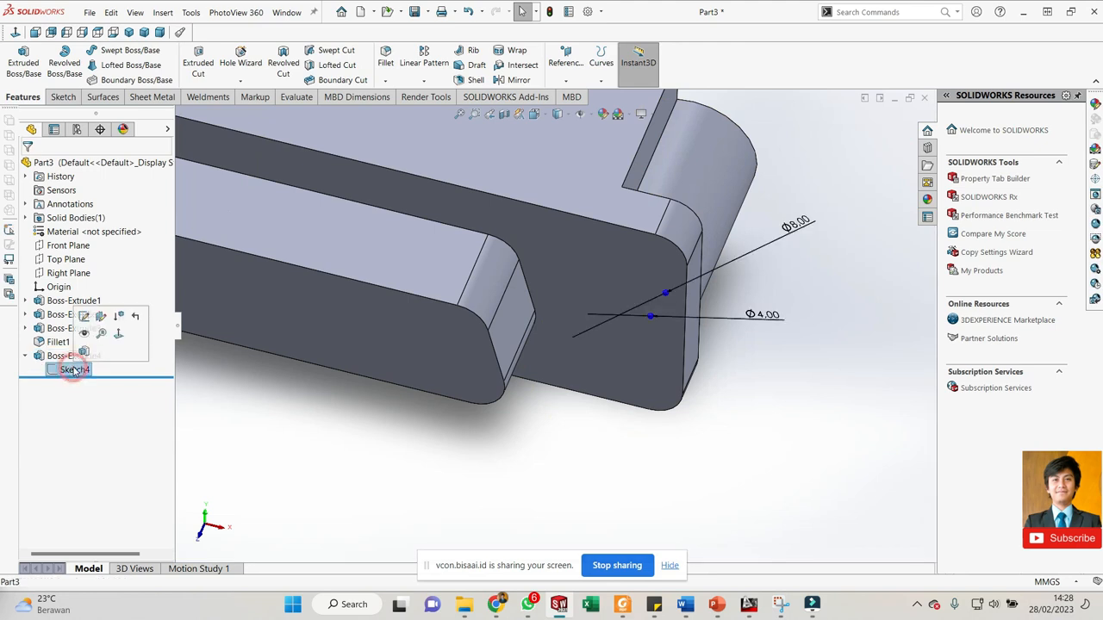
right_click(73, 369)
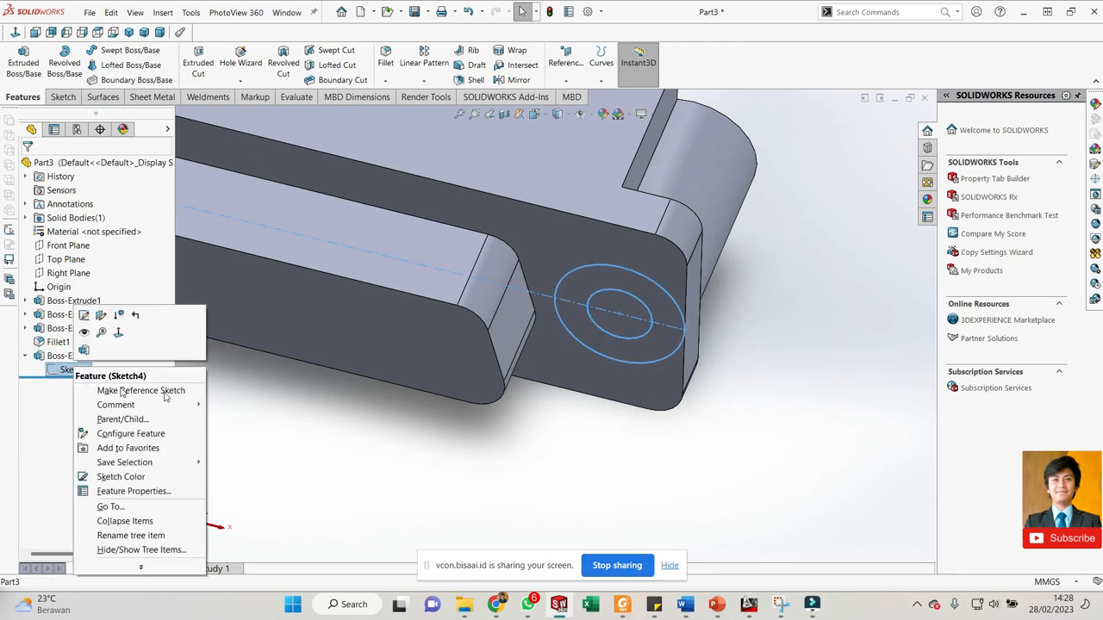
left_click(85, 314)
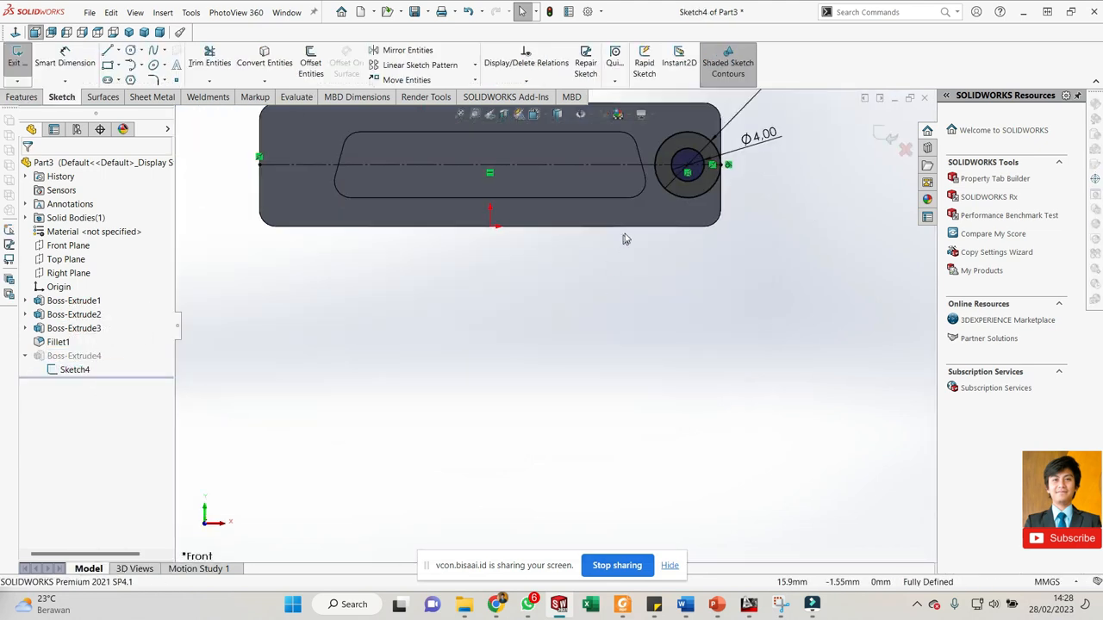
left_click(691, 182)
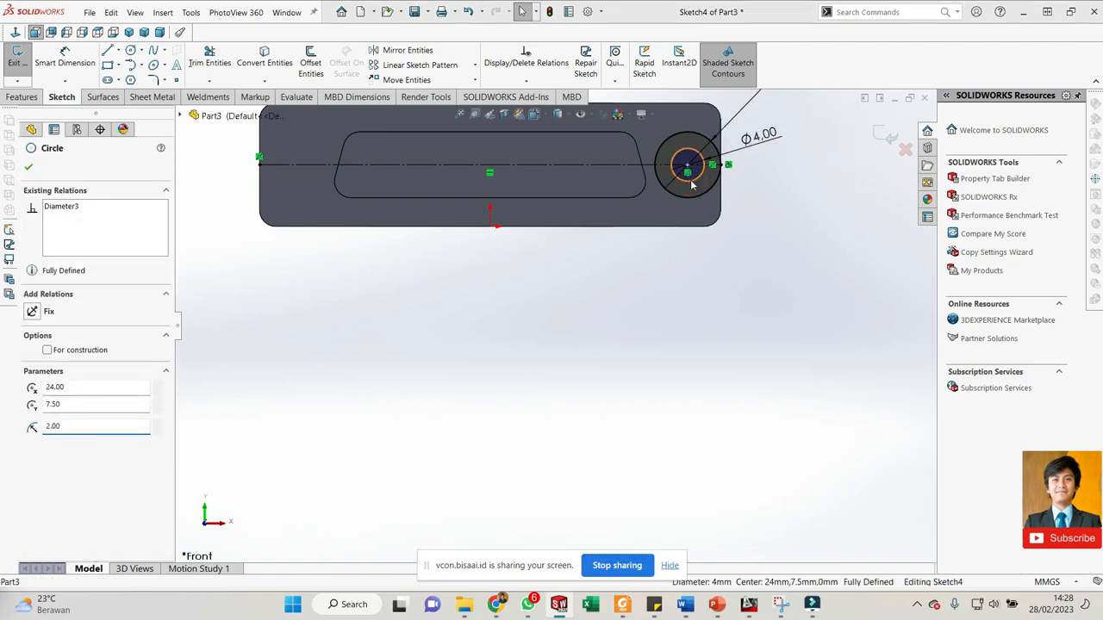
key("Delete")
left_click(479, 302)
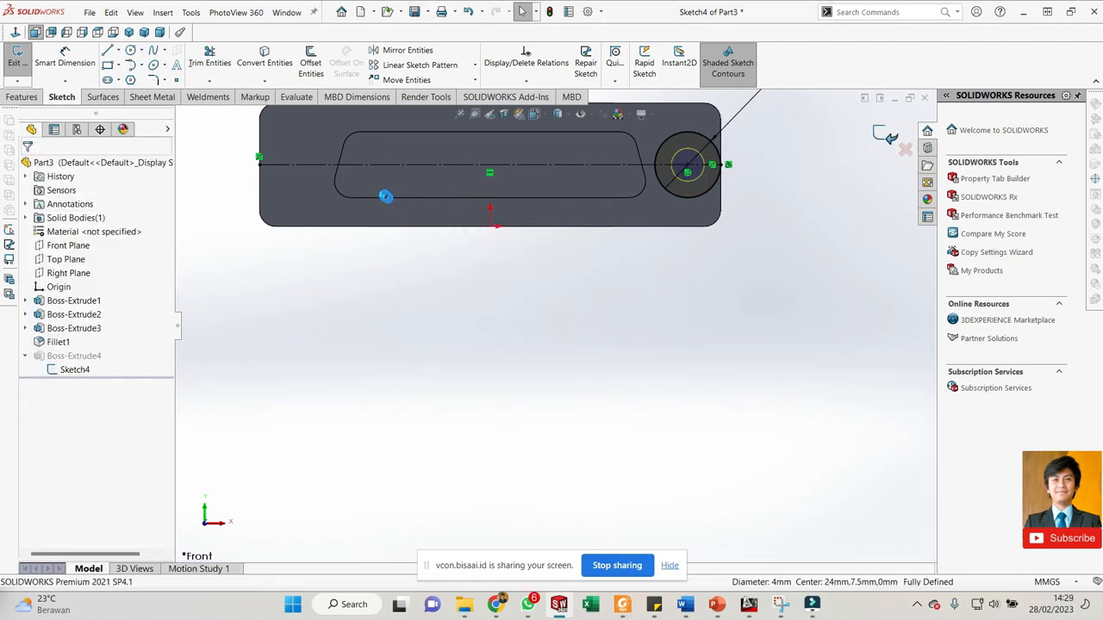
left_click(887, 134)
- Start an extruded cut with a new sketch on the flange's front face around the trapezoidal boss
scroll(638, 209, "up", 3)
middle_click_drag(634, 216, 583, 288)
scroll(516, 324, "down", 4)
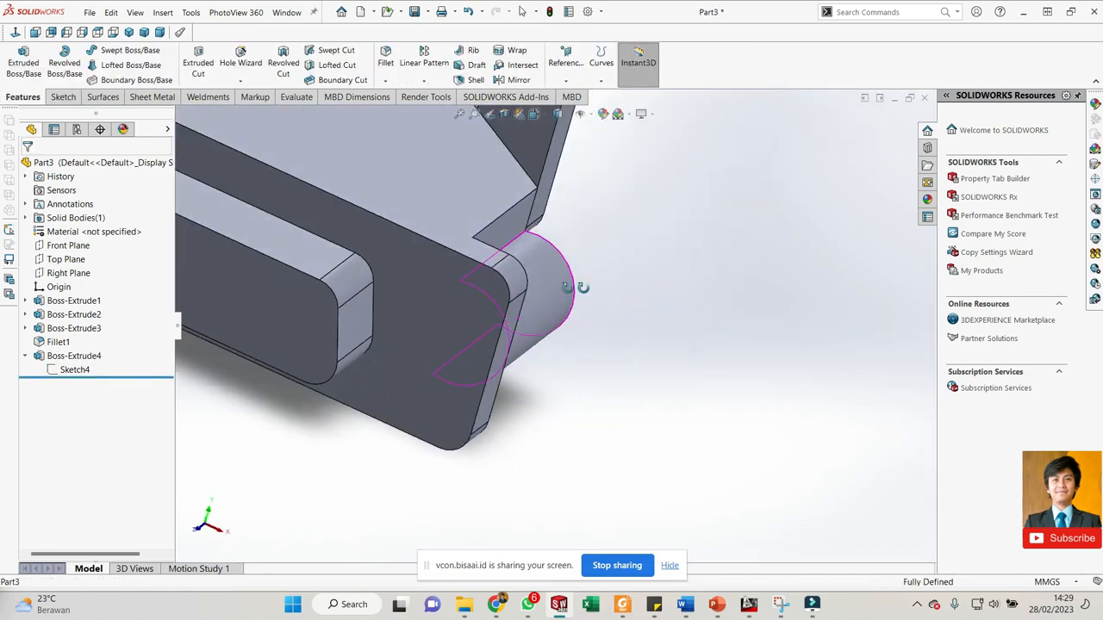
left_click(452, 290)
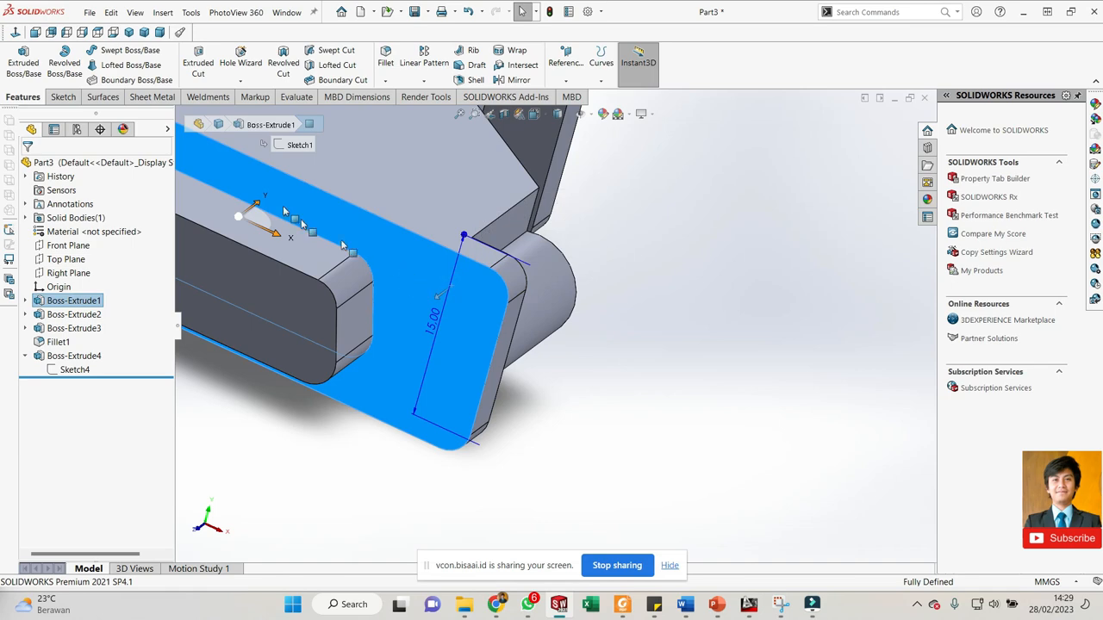
scroll(557, 322, "up", 3)
scroll(447, 295, "down", 3)
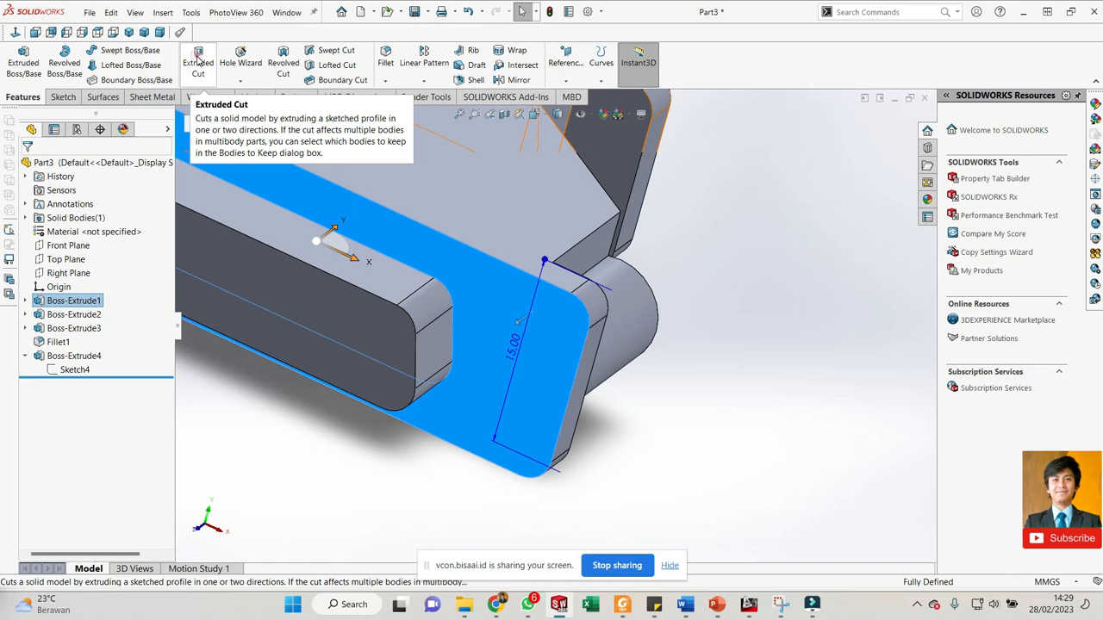
left_click(198, 60)
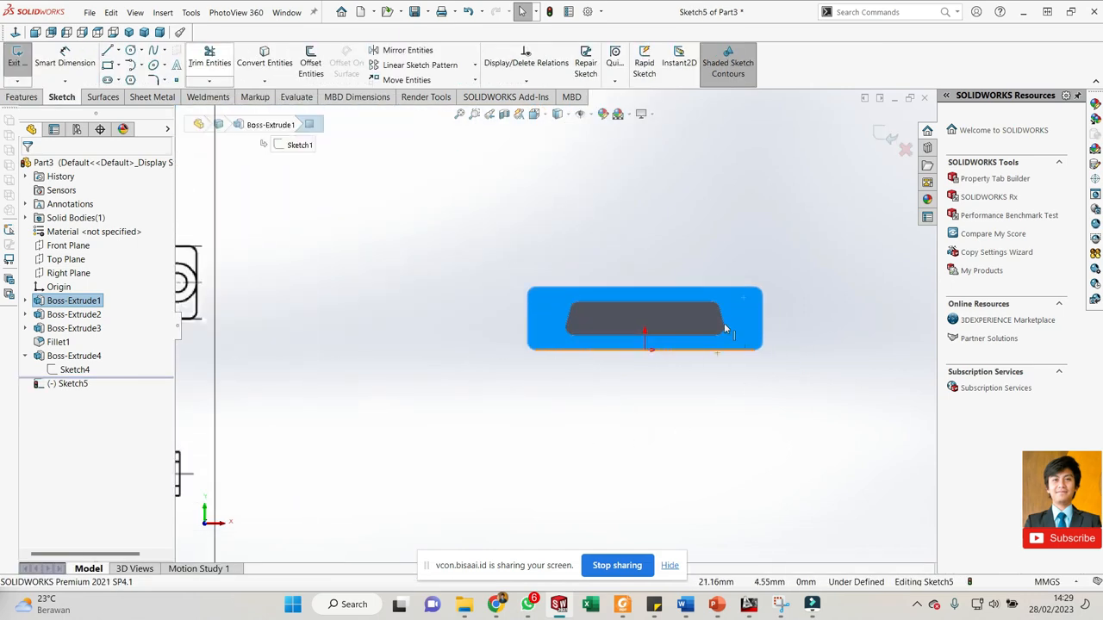
scroll(700, 313, "down", 3)
left_click(728, 456)
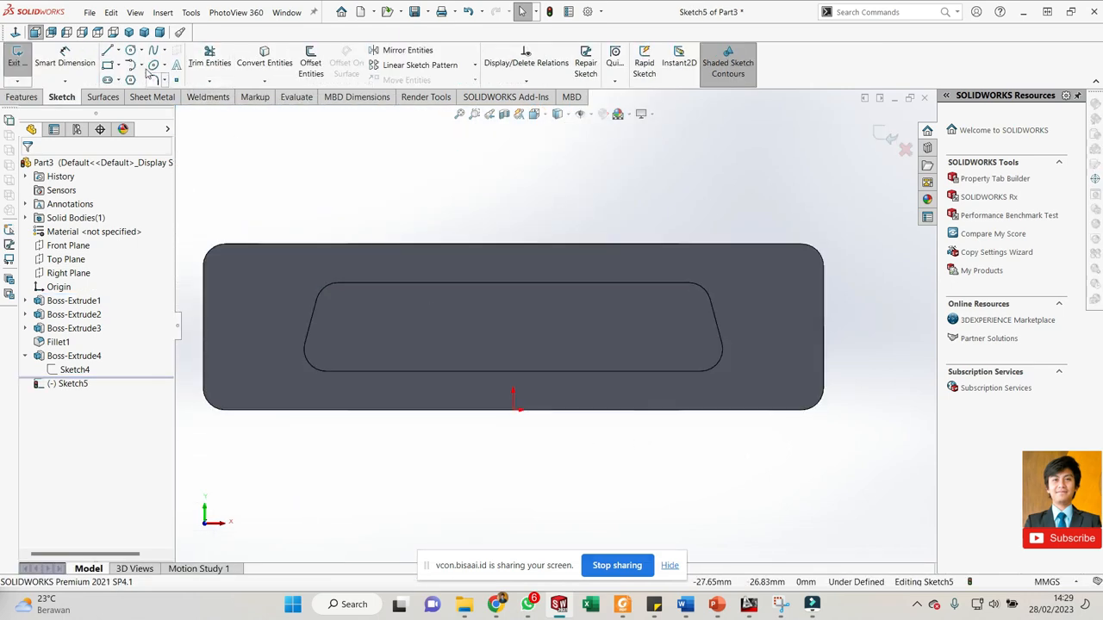
- Sketch a circle about 6.8 mm in diameter on the flange face between the trapezoidal boss and the flange's end
left_click(130, 51)
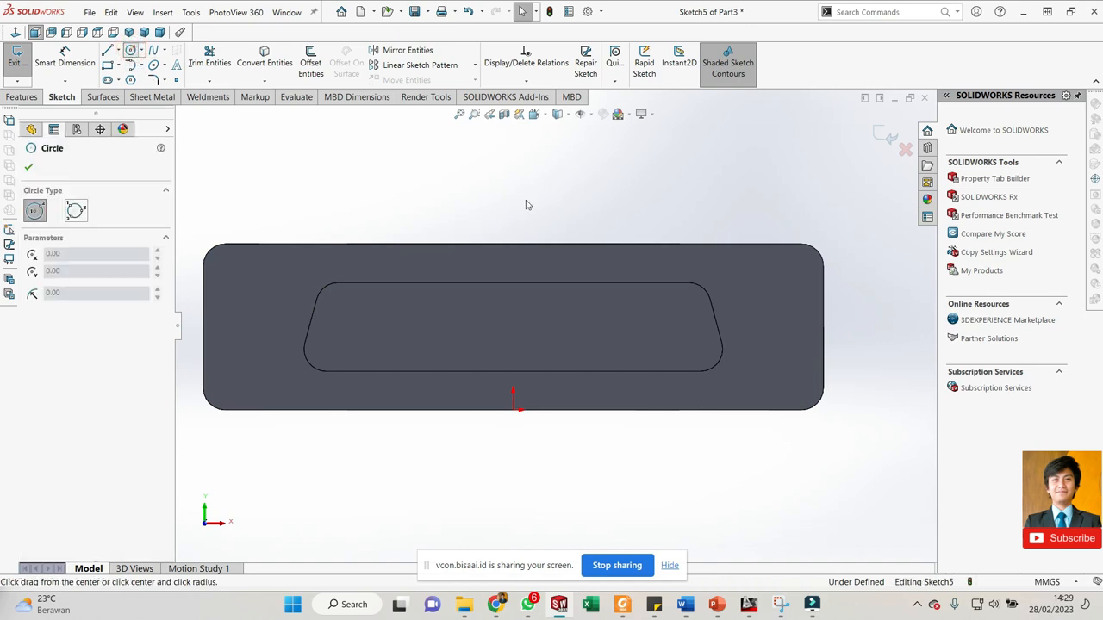
left_click(766, 325)
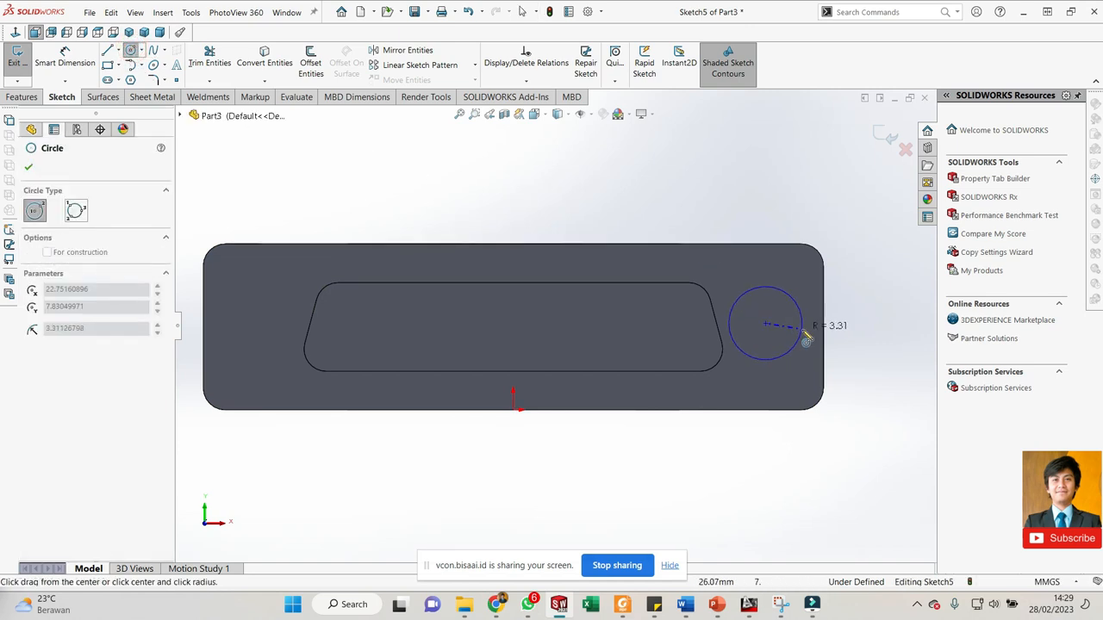
left_click(801, 328)
key("Escape")
- Try to place the circle's centre in line with the cylinder's axis while viewing the flange from an angle
scroll(711, 297, "up", 3)
middle_click_drag(677, 336, 647, 380)
scroll(643, 392, "down", 3)
middle_click_drag(586, 424, 596, 421)
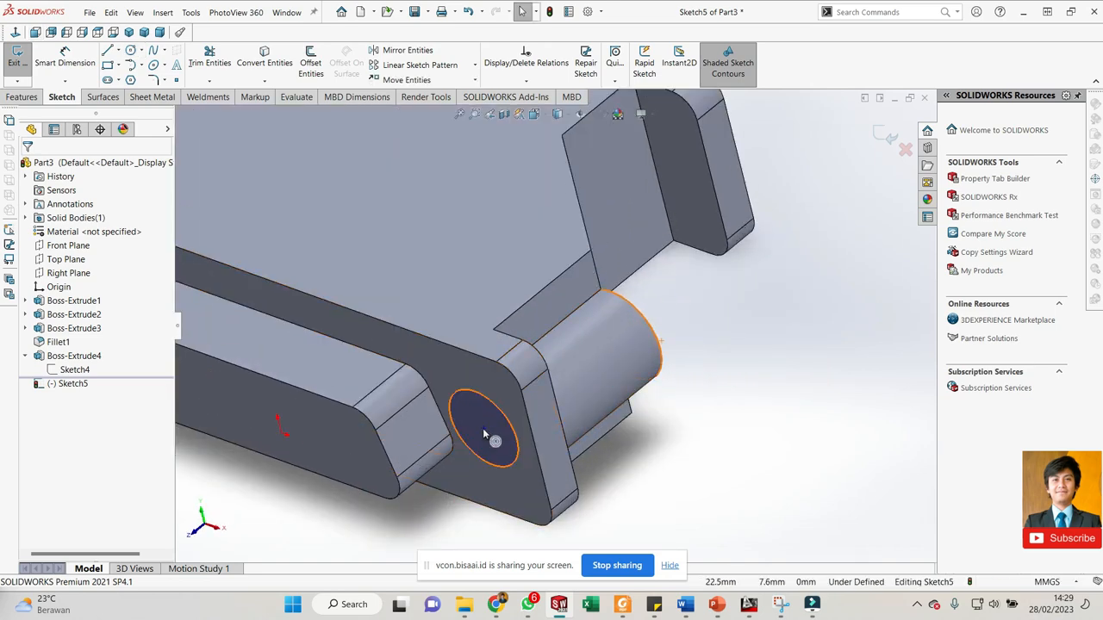
mouse_move(483, 428)
left_mouse_down()
mouse_move(631, 312)
mouse_move(645, 330)
mouse_move(508, 423)
mouse_move(642, 317)
mouse_move(594, 388)
mouse_move(534, 422)
mouse_move(521, 453)
mouse_move(564, 441)
mouse_move(554, 428)
mouse_move(467, 447)
mouse_move(479, 444)
left_mouse_up()
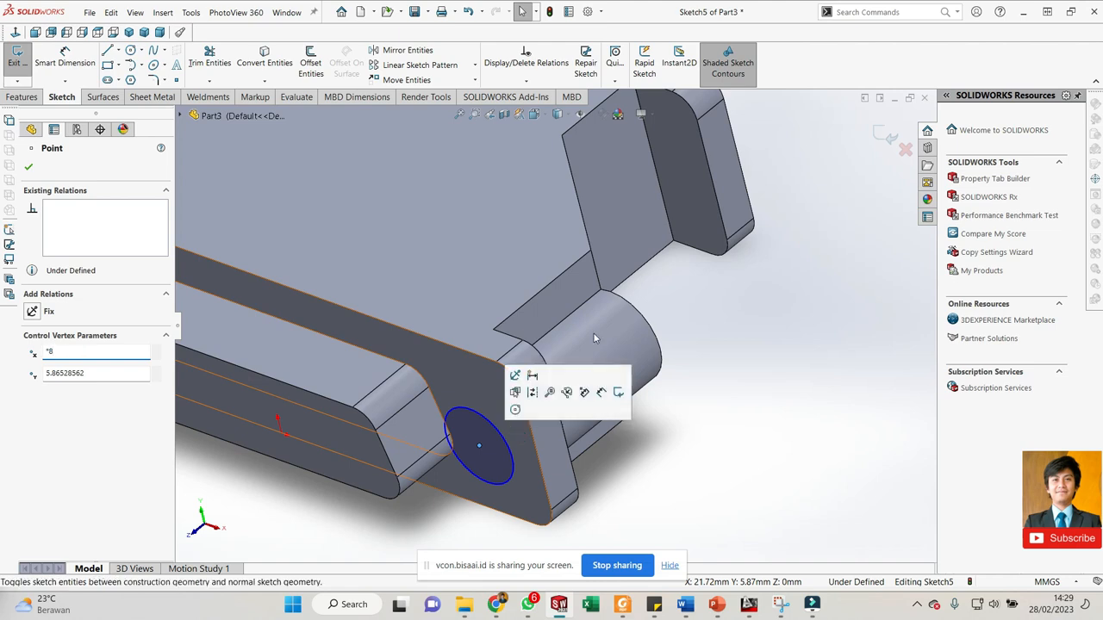
left_click(764, 318)
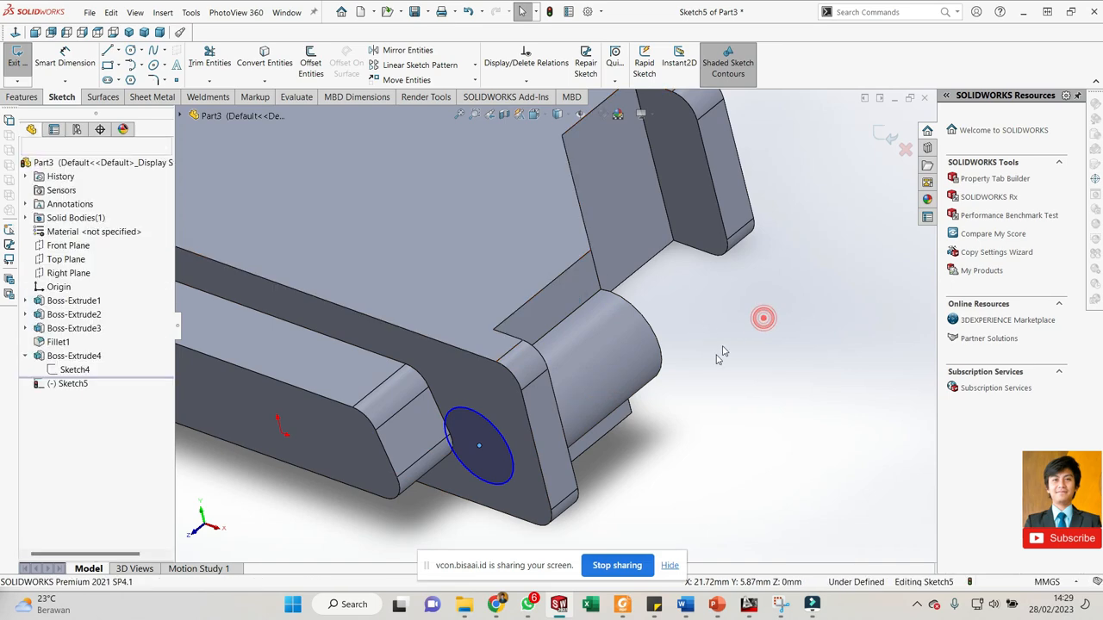
- Show the sketch from the front with hidden lines visible and make the circle's centre coincident with the cylinder's centre
key("space")
left_click(387, 446)
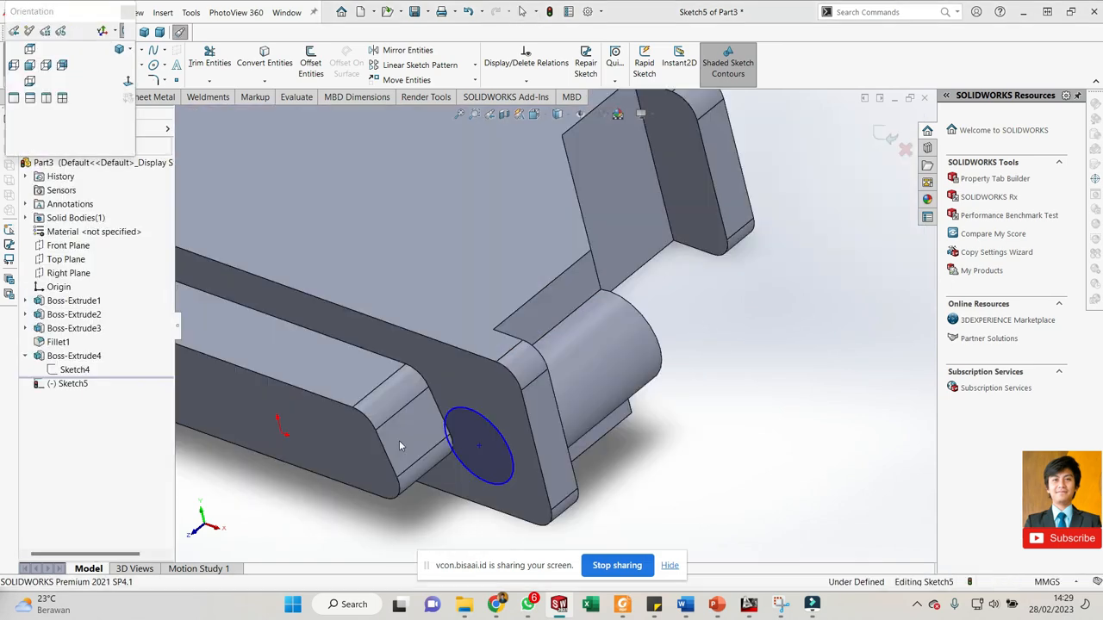
left_click(569, 116)
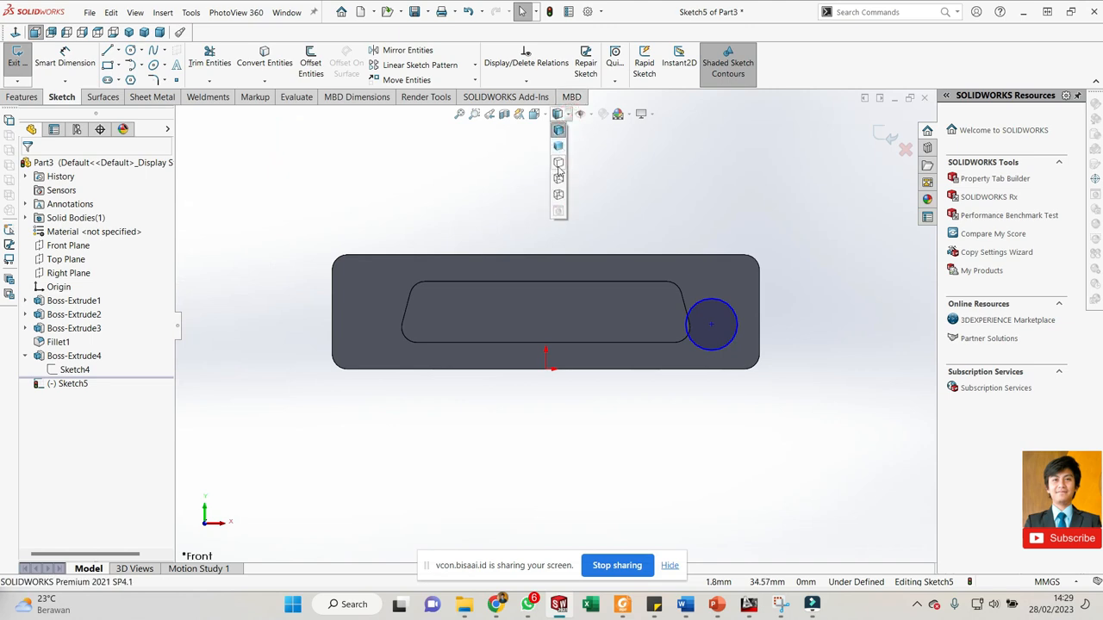
left_click(558, 179)
scroll(750, 319, "down", 3)
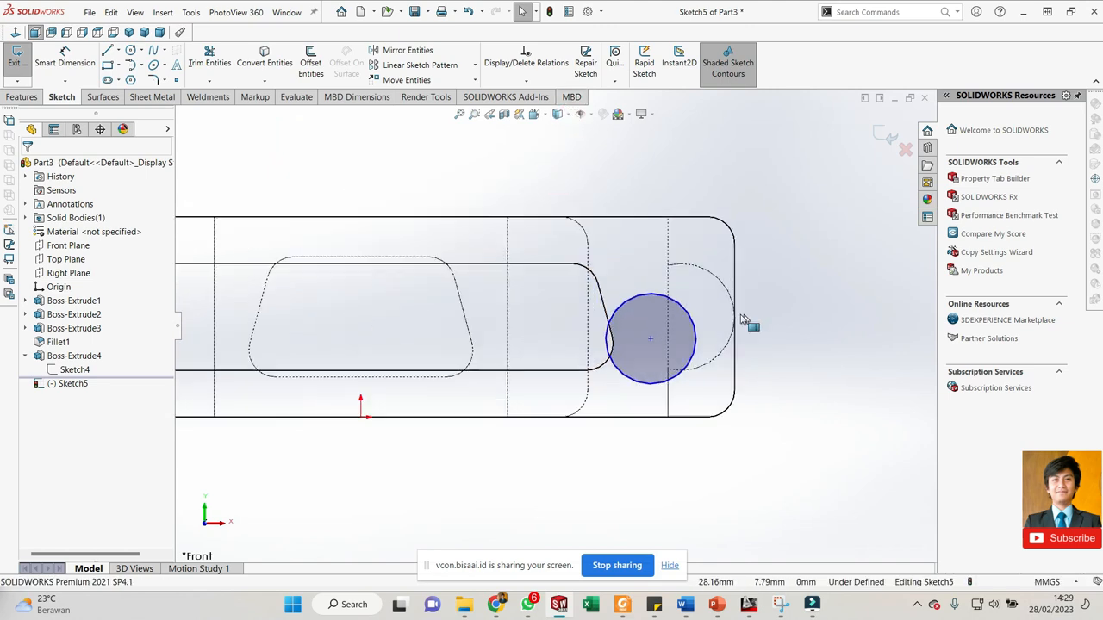
left_click_drag(707, 312, 680, 319)
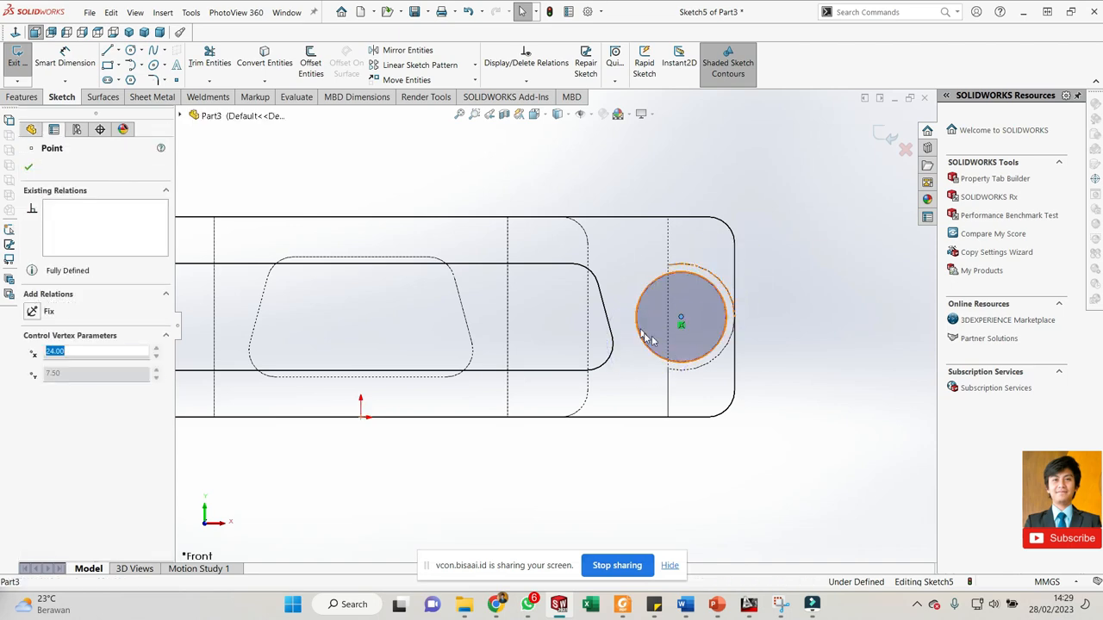
scroll(719, 273, "up", 2)
scroll(653, 310, "down", 2)
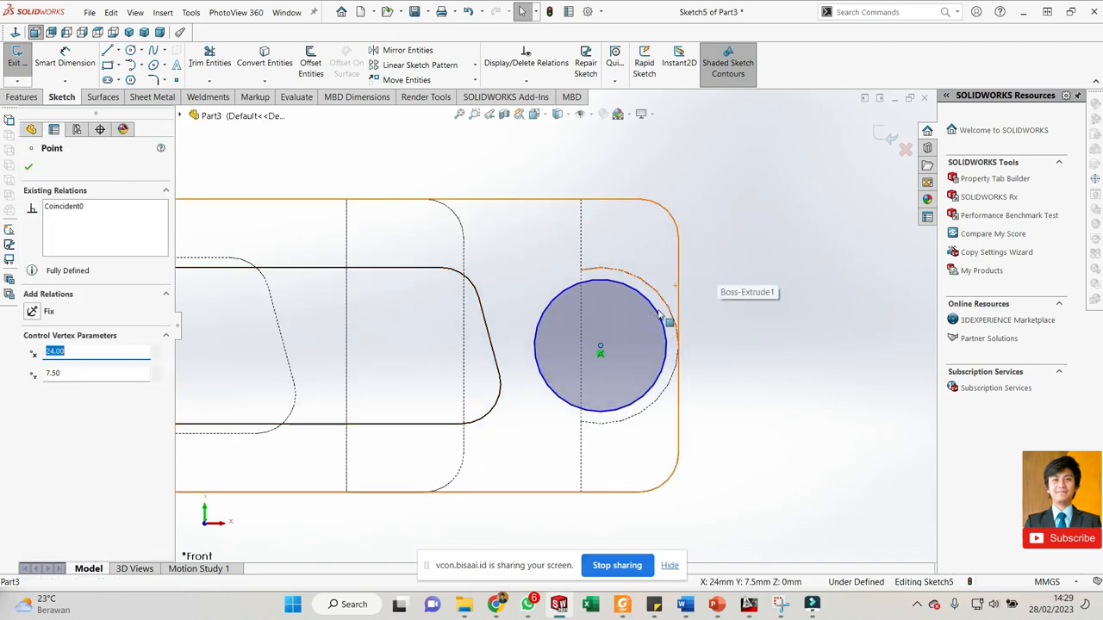
key("Escape")
- Dimension the circle's diameter as 4 mm and restore the shaded-with-edges display
left_click(676, 309)
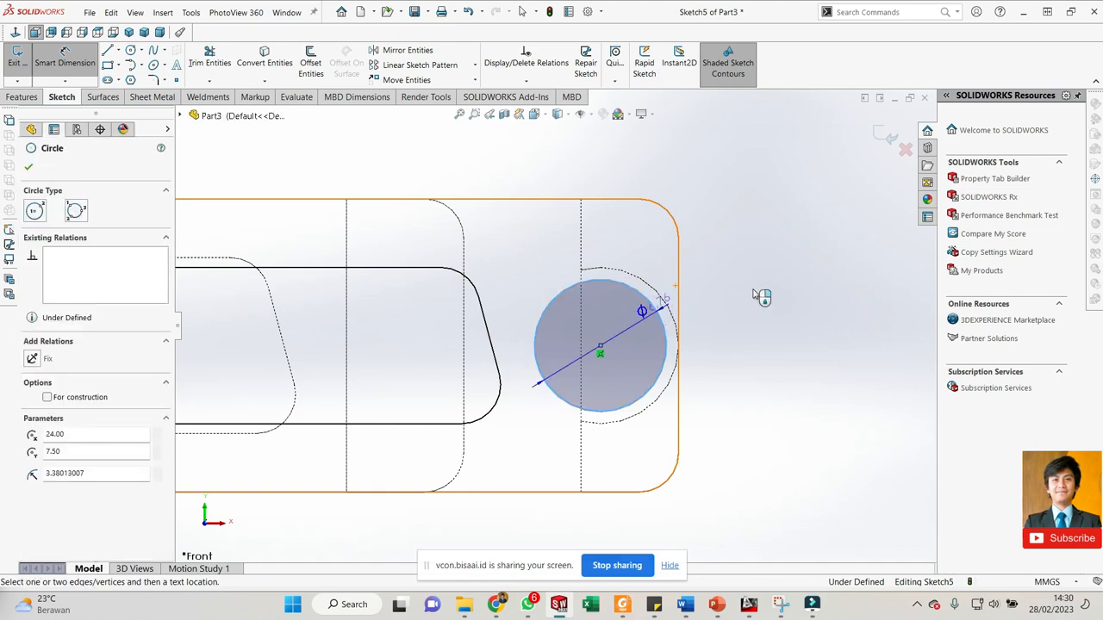
left_click(763, 335)
type("4")
key("Return")
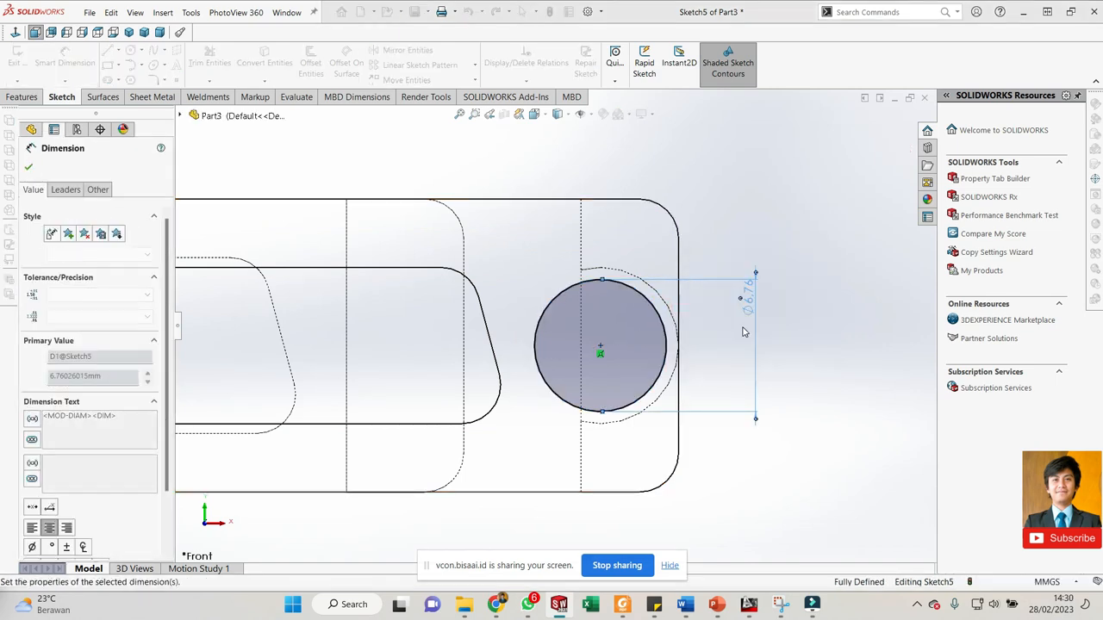
key("Escape")
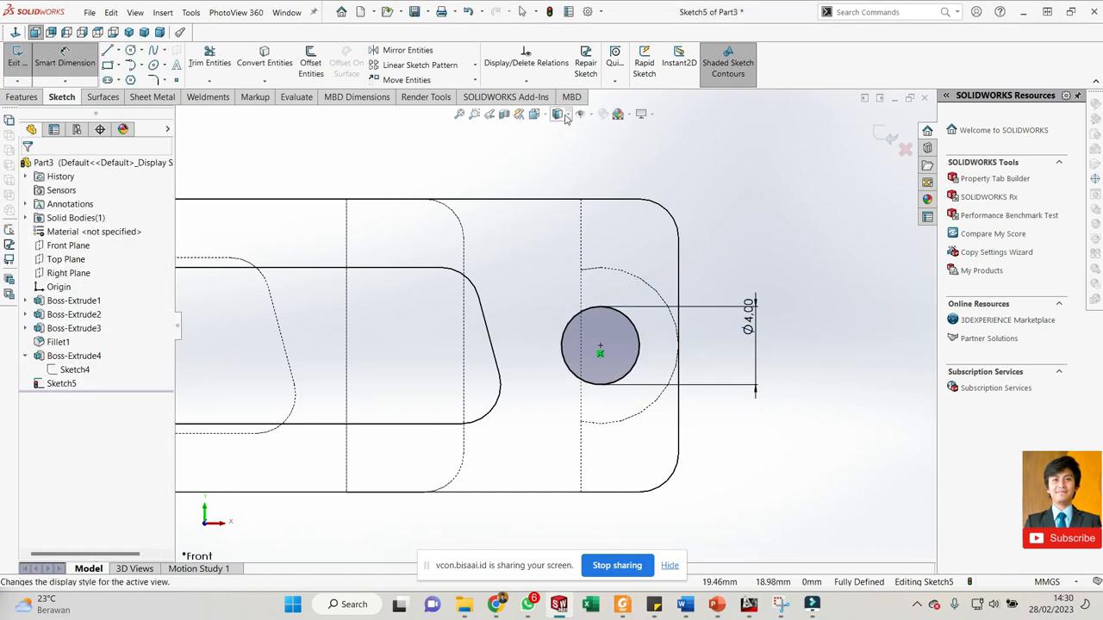
left_click(561, 118)
left_click(563, 136)
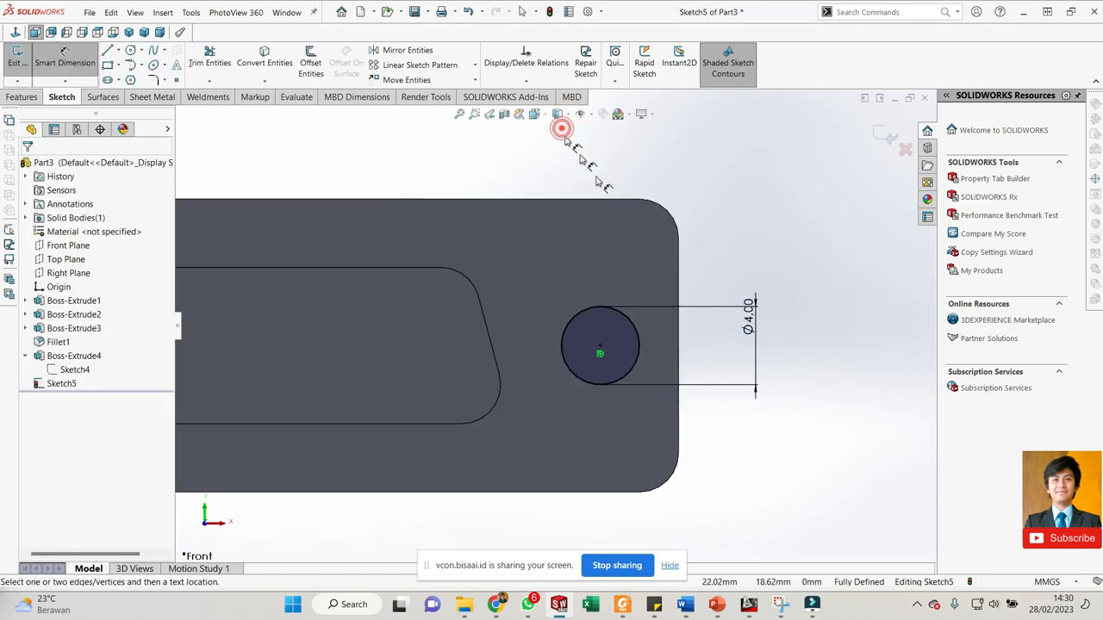
- Cut the 4 mm circle Through All to bore the flange and the cylinder behind it
scroll(610, 332, "up", 3)
mouse_move(614, 336)
middle_mouse_down()
mouse_move(521, 379)
mouse_move(370, 404)
middle_mouse_up()
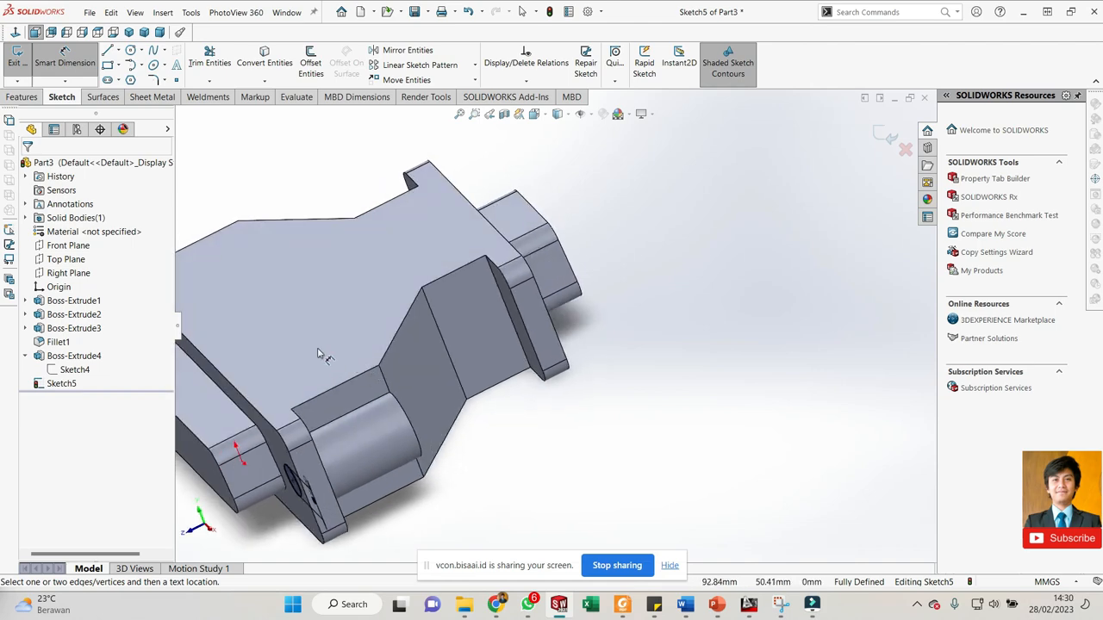
left_click(33, 97)
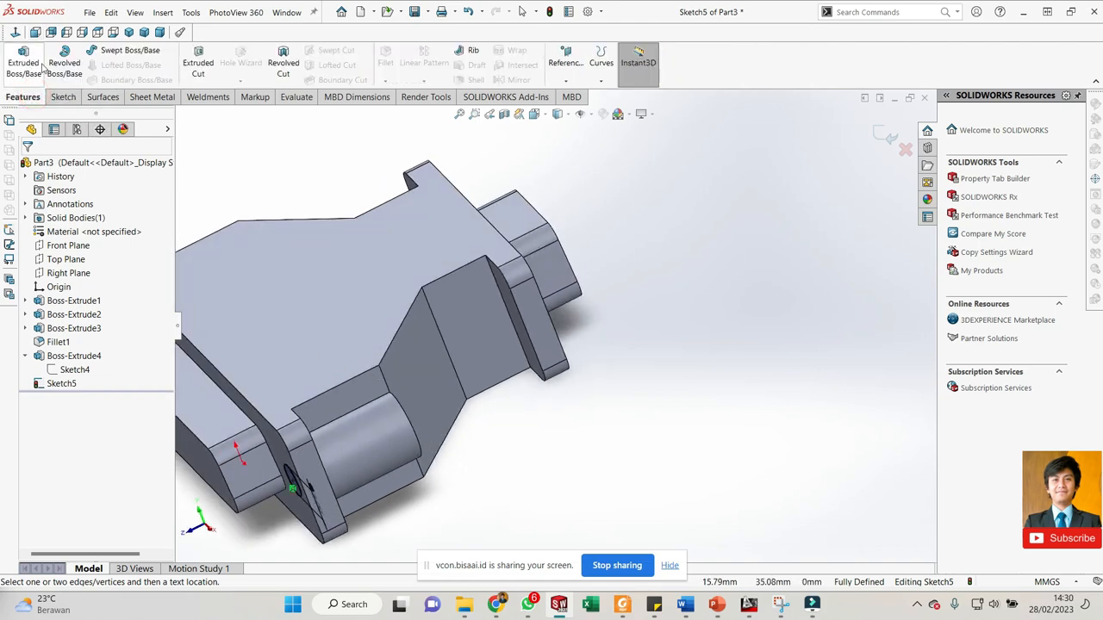
left_click(195, 66)
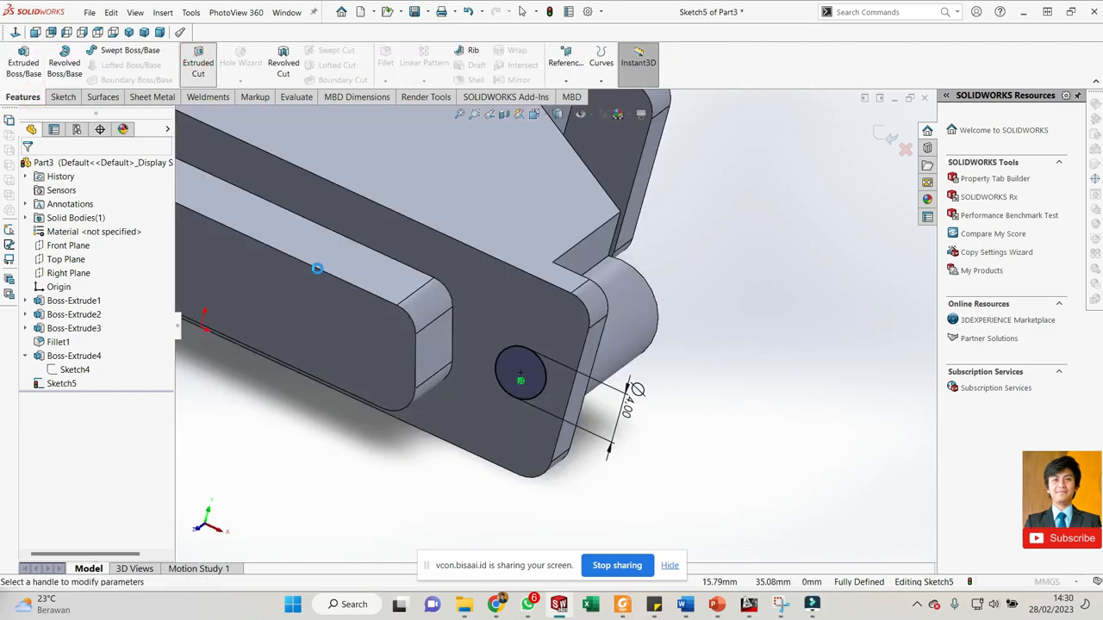
left_click(74, 247)
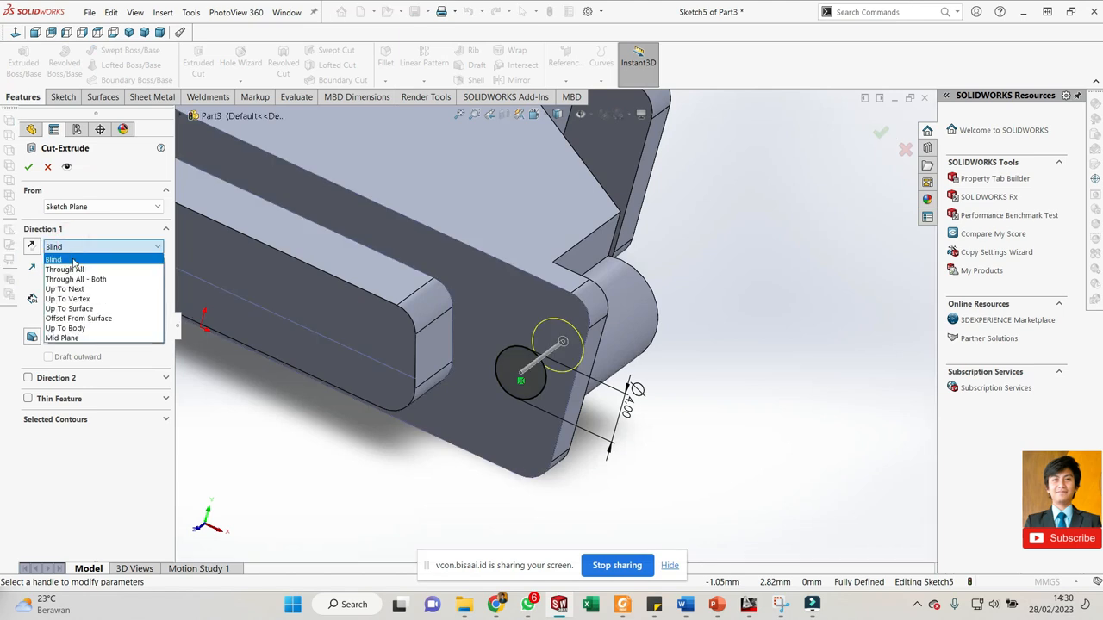
left_click(64, 268)
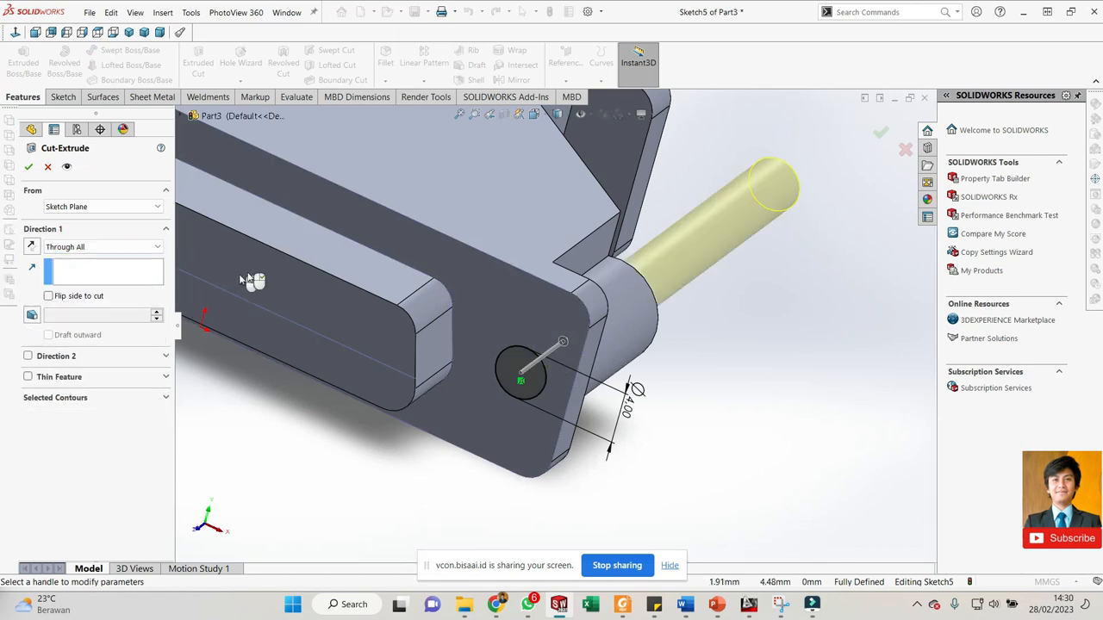
left_click(31, 167)
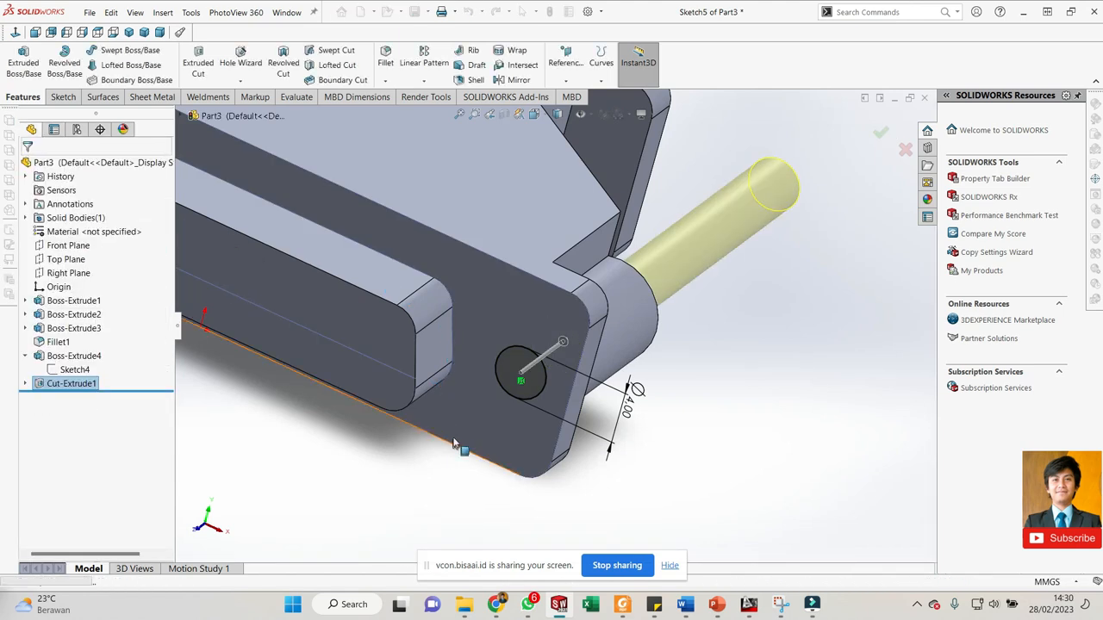
- Start a sketch on the end face of the small trapezoidal boss and view it face-on
left_click(419, 473)
scroll(520, 352, "up", 5)
middle_click_drag(519, 351, 465, 419)
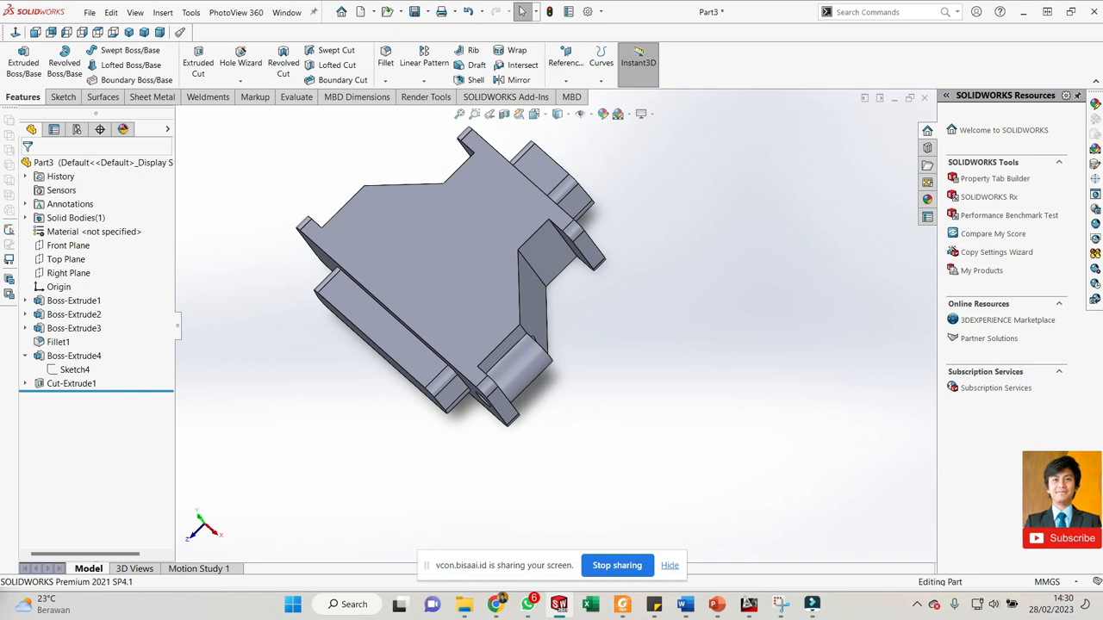
middle_click_drag(405, 388, 444, 402)
left_click(522, 11)
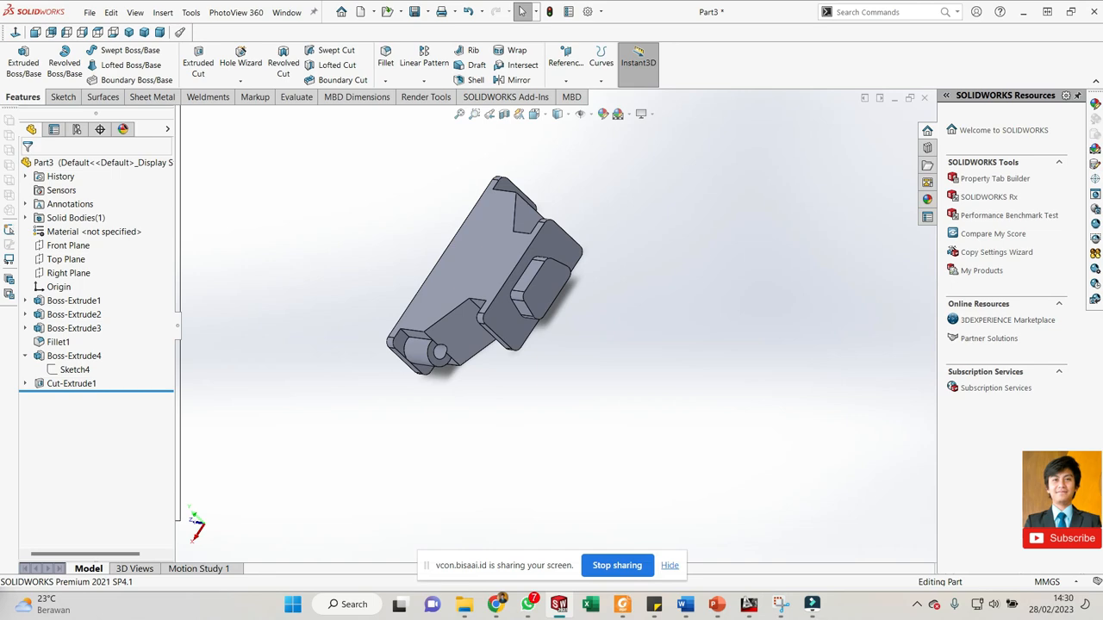
scroll(635, 252, "down", 5)
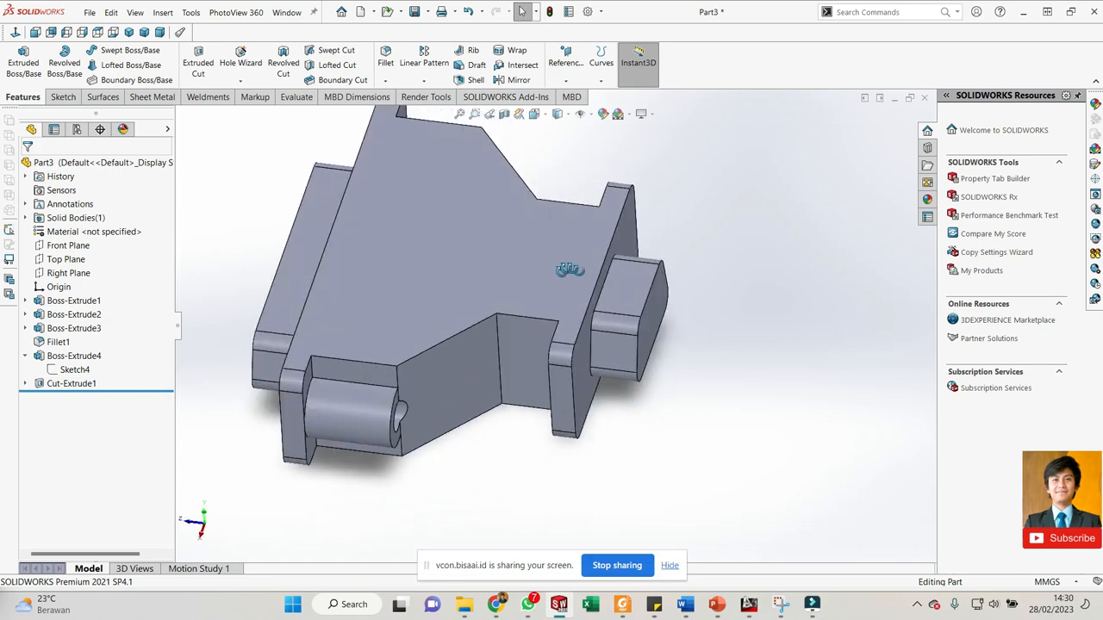
left_click(621, 329)
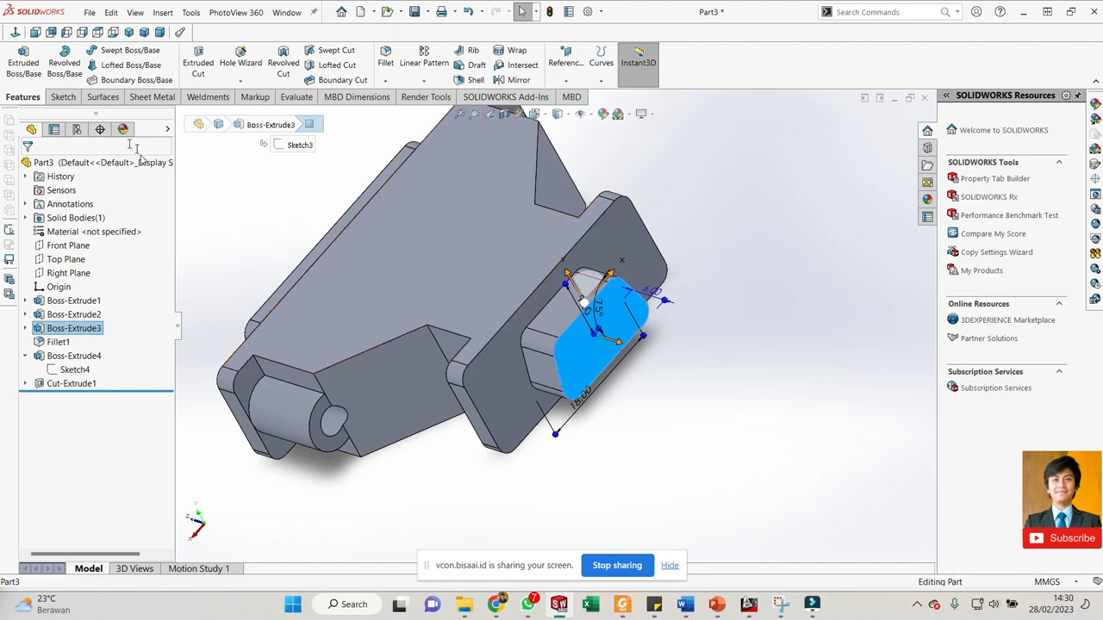
left_click(61, 97)
left_click(19, 62)
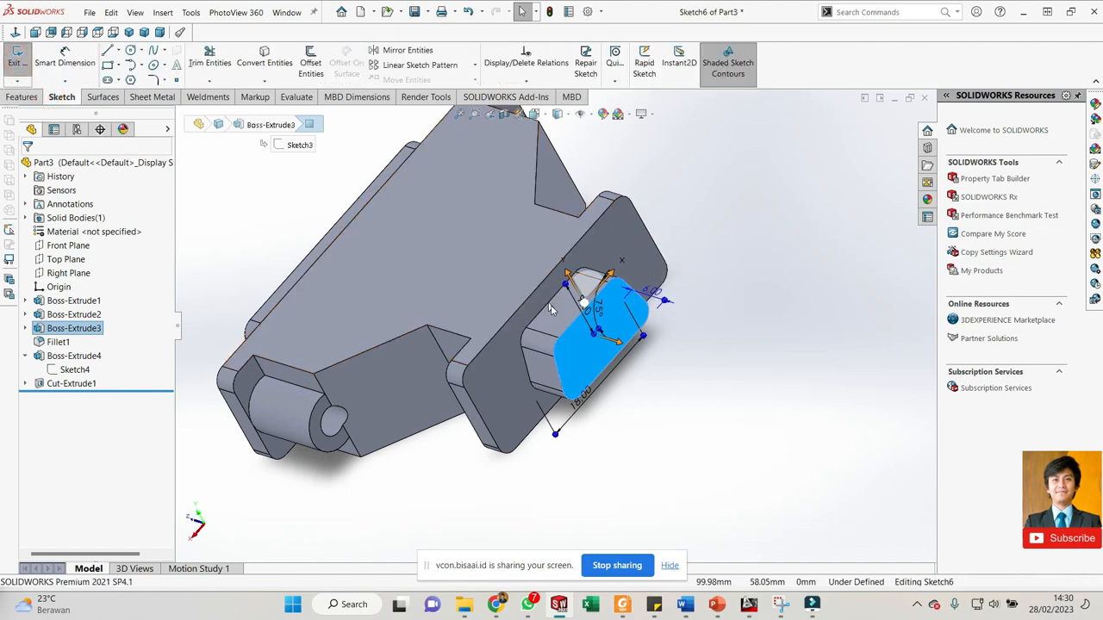
scroll(293, 348, "down", 5)
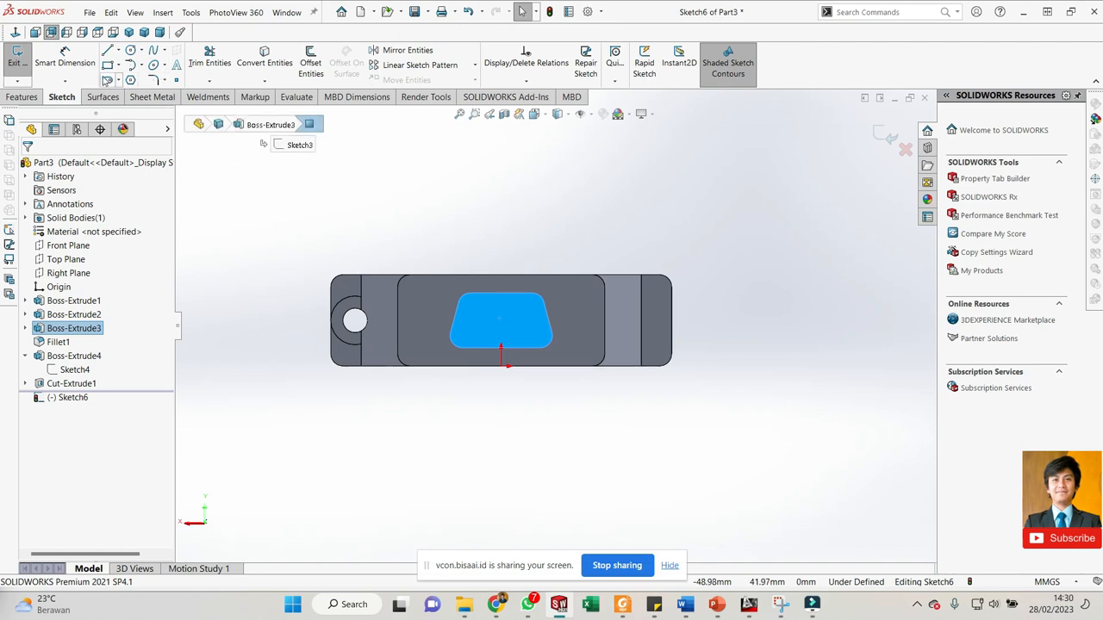
- Examine the reference drawing's front and small-flange views for the size and position of the holes beside the trapezoidal boss
left_click(130, 51)
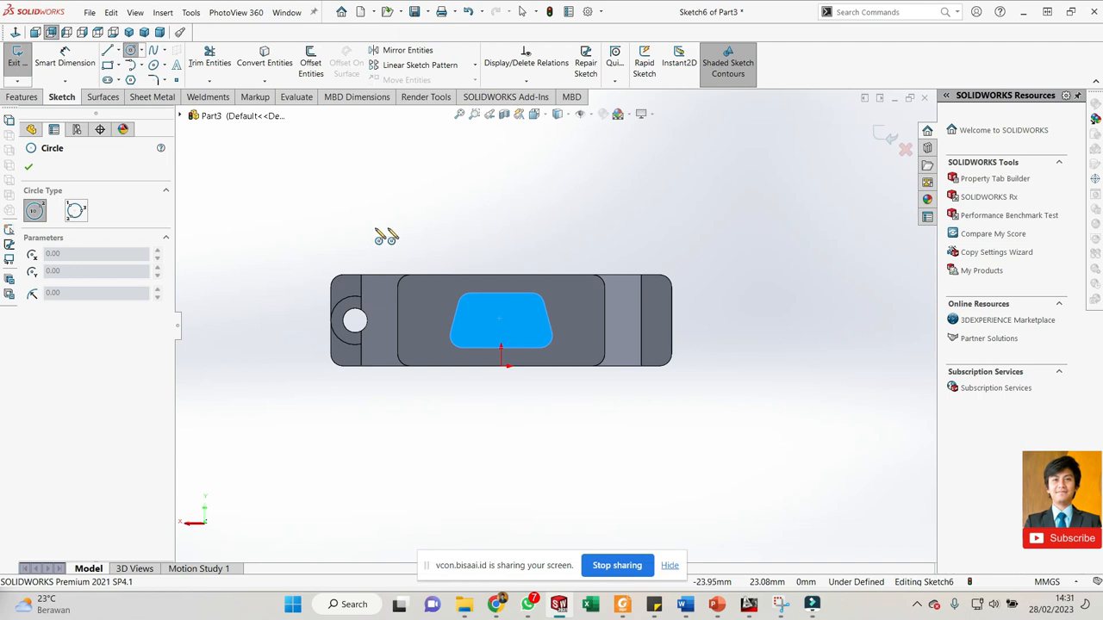
scroll(250, 280, "up", 8)
scroll(294, 300, "down", 5)
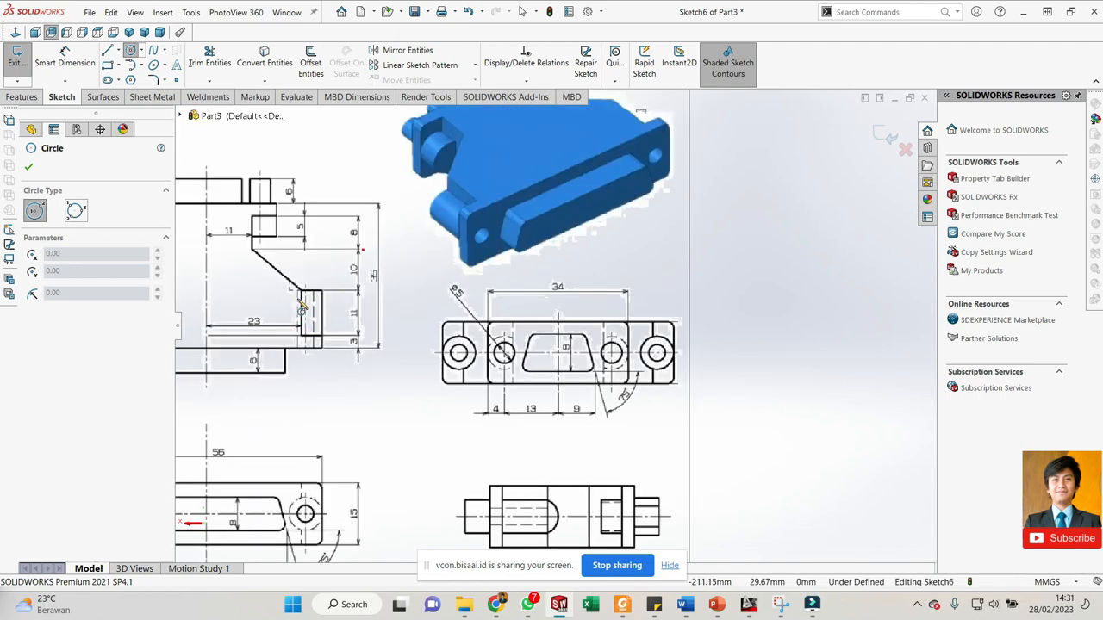
scroll(302, 306, "down", 2)
scroll(345, 297, "up", 2)
scroll(399, 287, "down", 4)
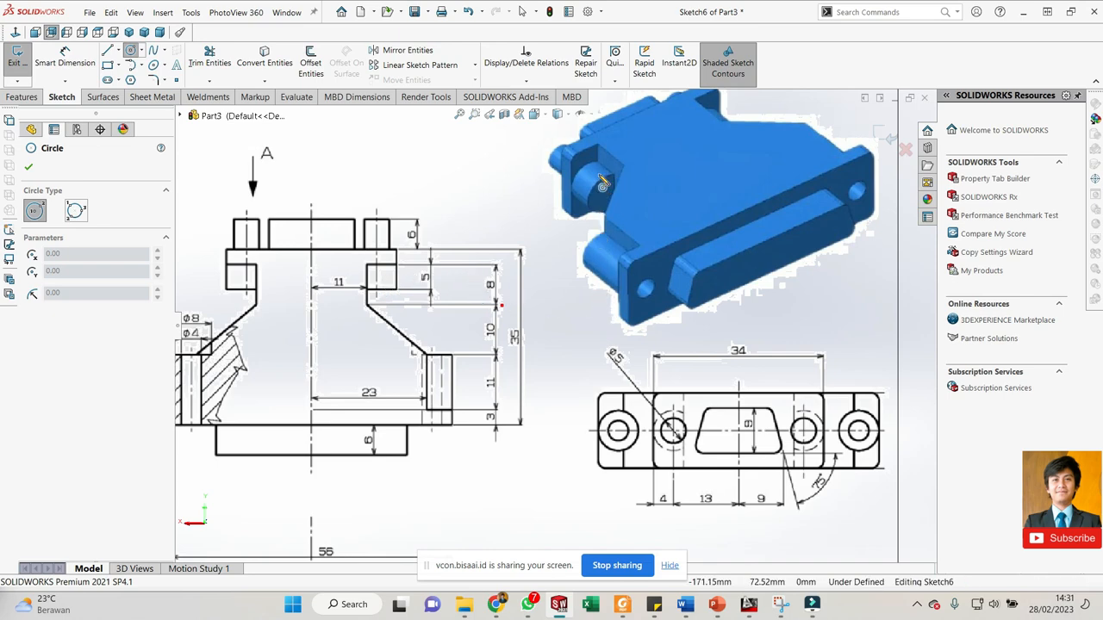
scroll(603, 182, "up", 5)
scroll(690, 401, "down", 5)
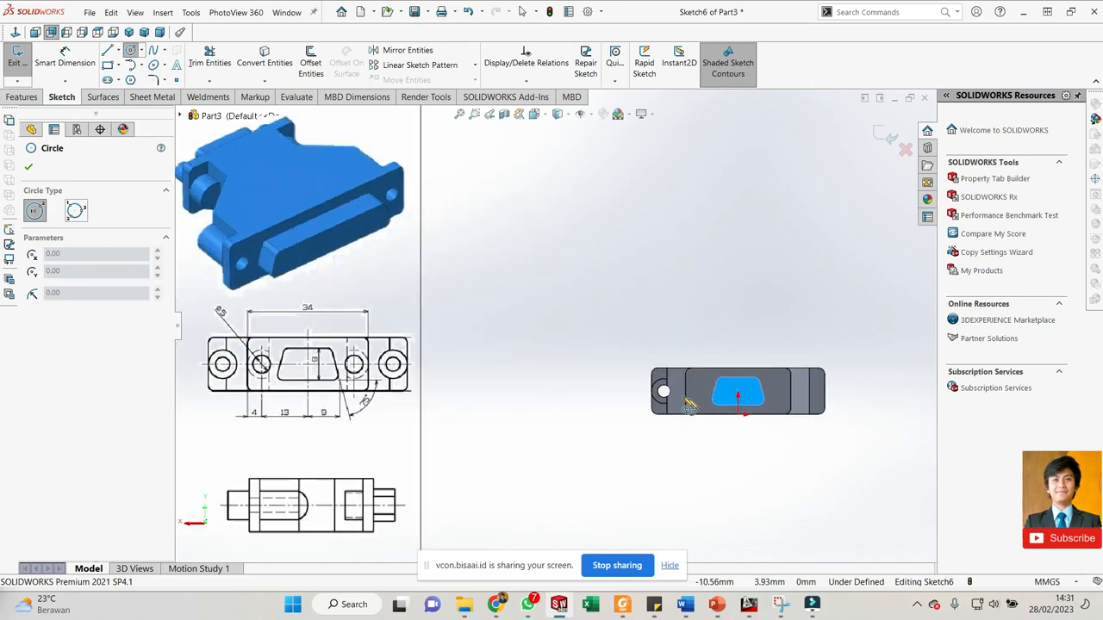
scroll(689, 401, "down", 3)
left_click(638, 374)
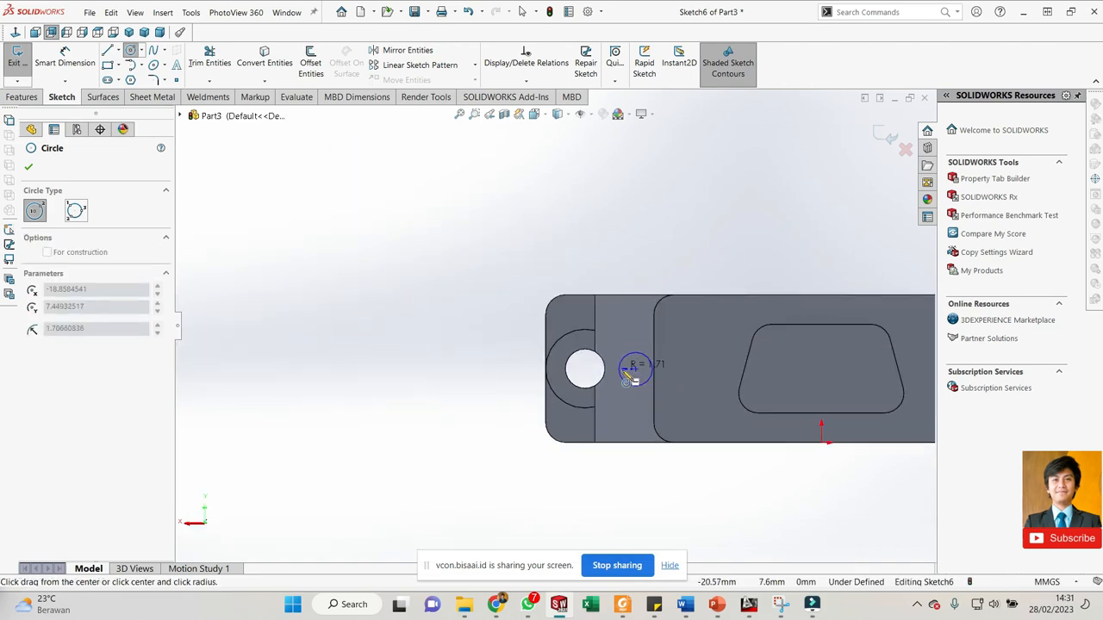
scroll(625, 379, "up", 5)
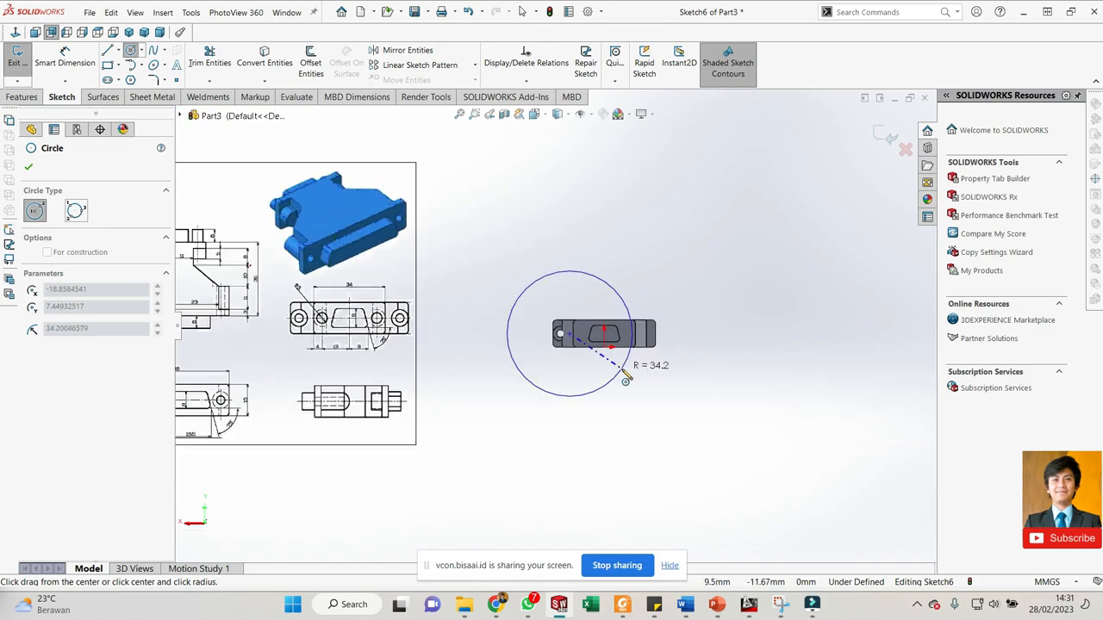
key("Escape")
- Sketch a circle about 3.4 mm in diameter between the 4 mm bore and the small flange's side edge
key("f")
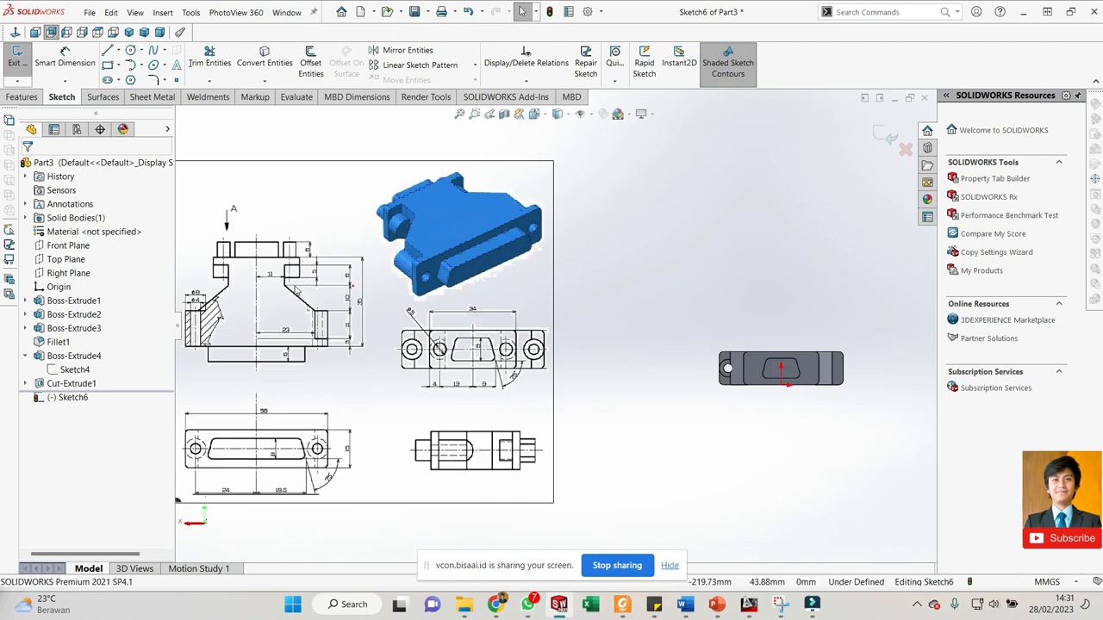
scroll(294, 290, "down", 3)
scroll(349, 275, "up", 2)
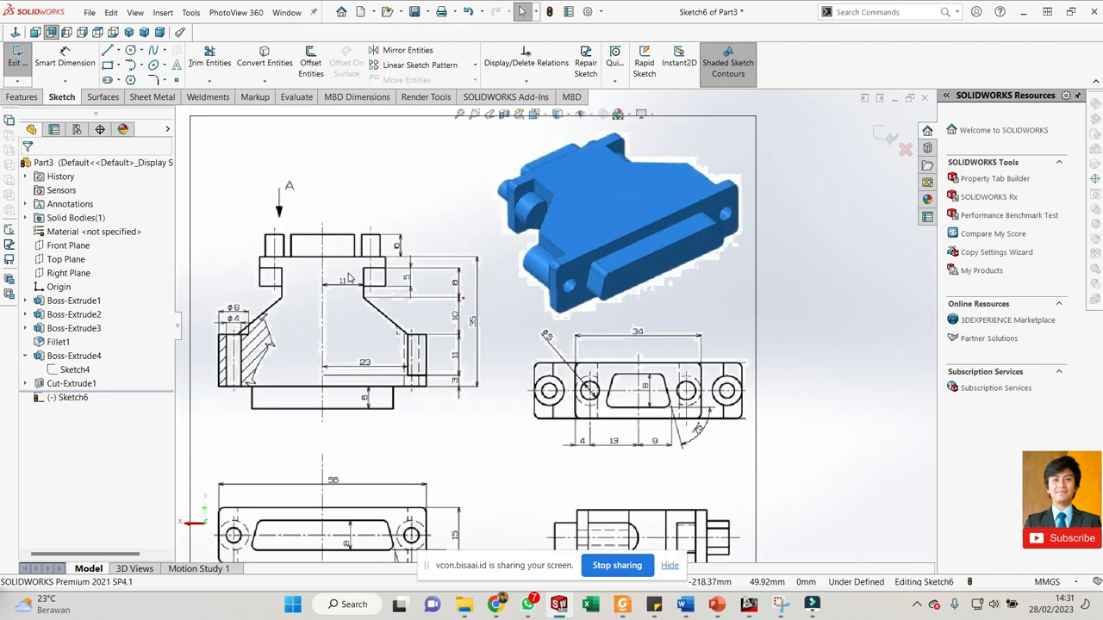
scroll(657, 387, "down", 2)
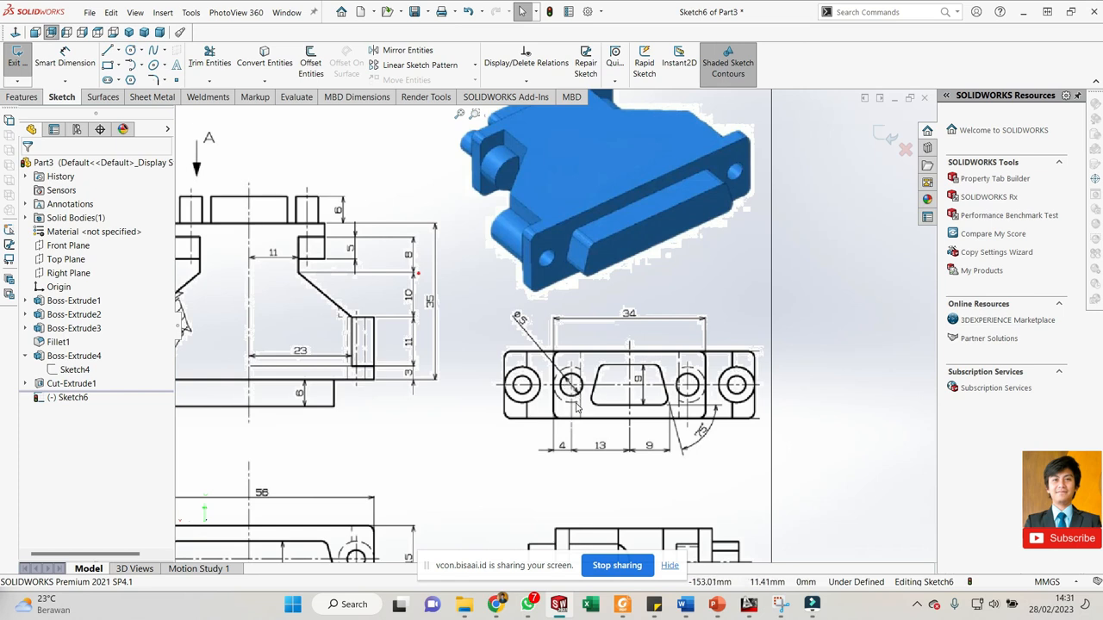
key("f")
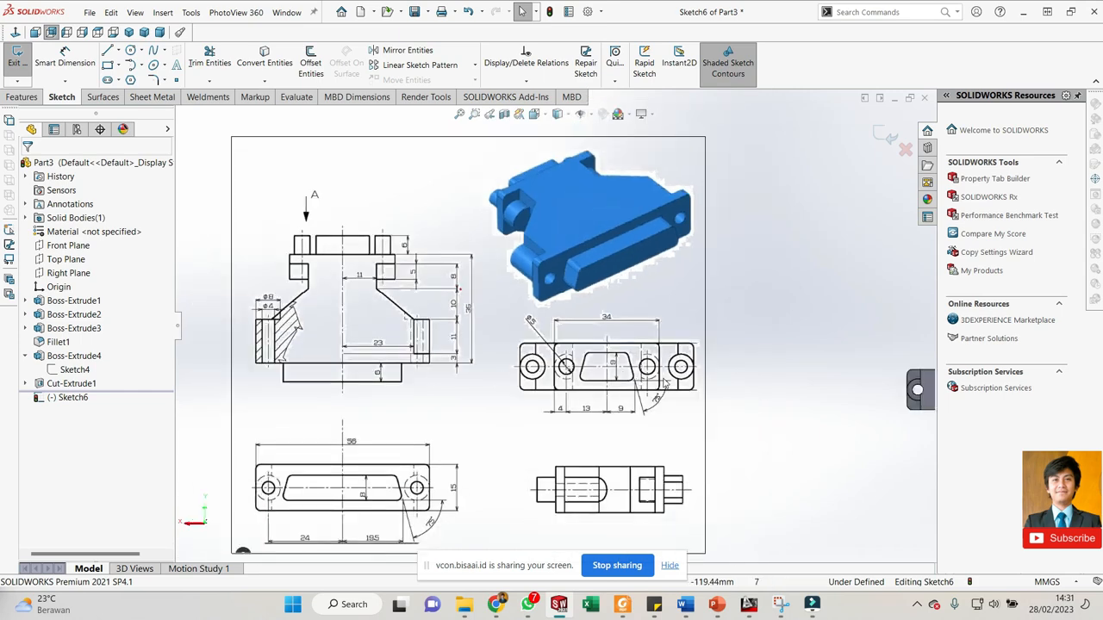
scroll(828, 368, "down", 3)
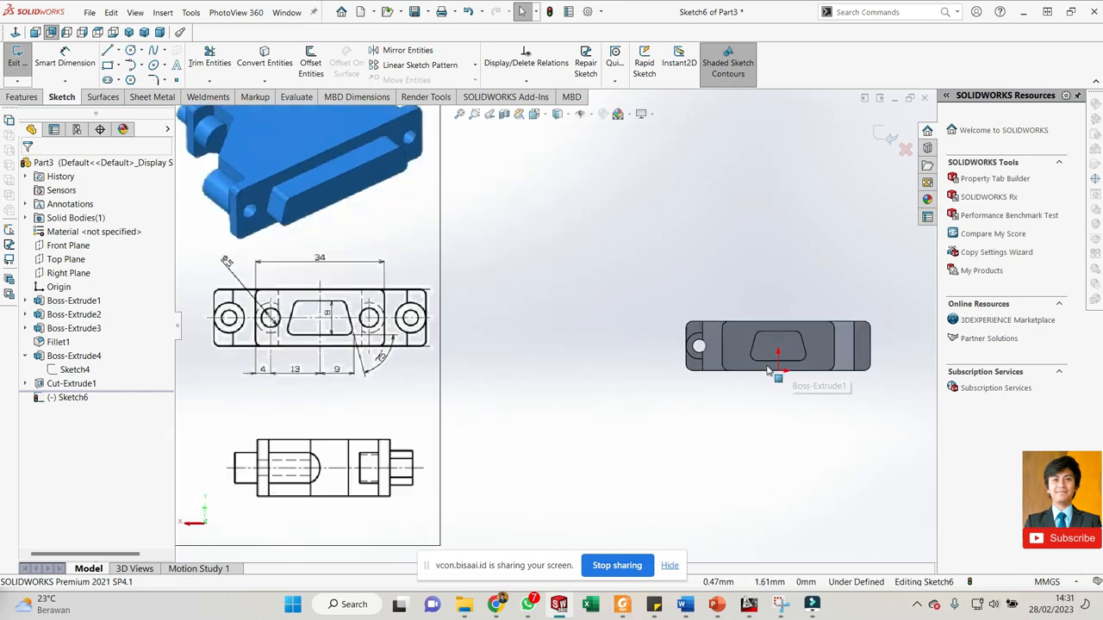
left_click(130, 51)
scroll(669, 338, "down", 3)
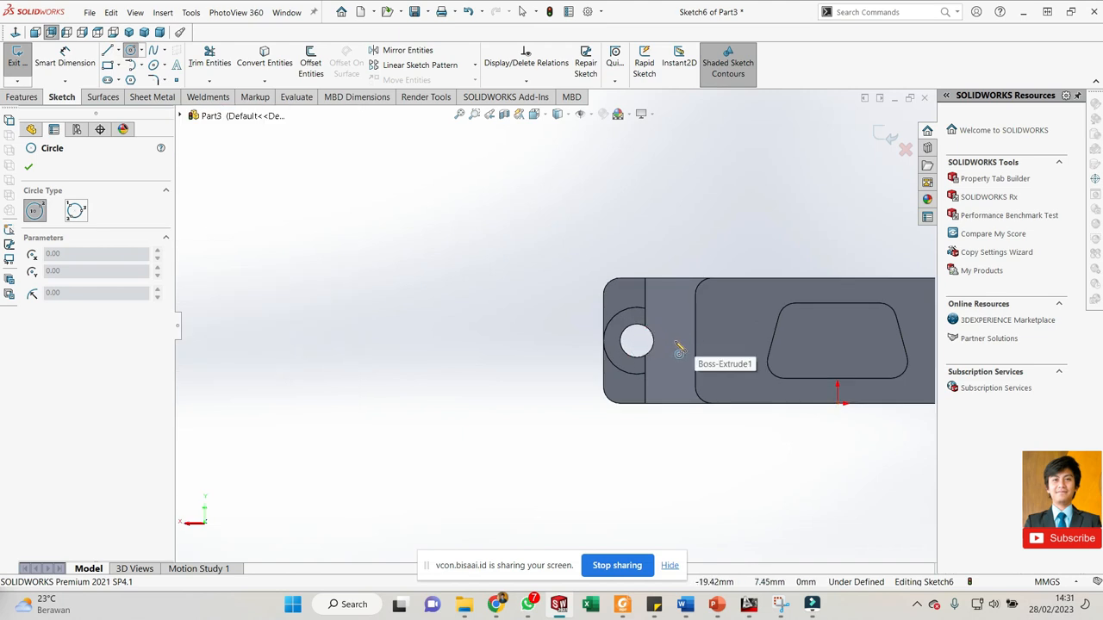
left_click(673, 344)
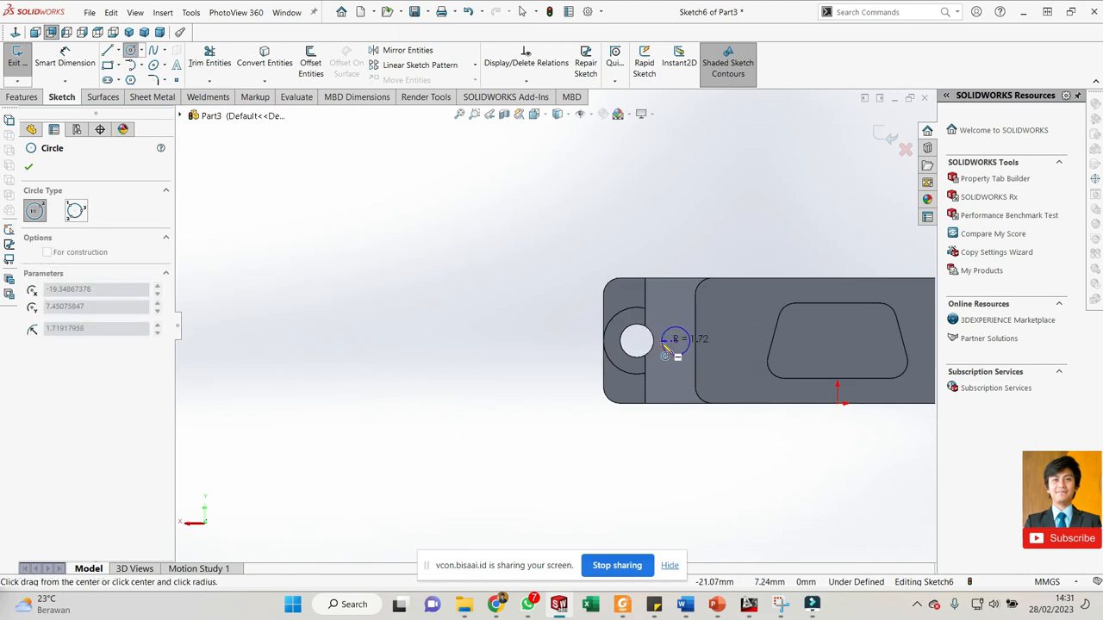
left_click(665, 345)
key("Escape")
scroll(673, 345, "down", 3)
mouse_move(687, 337)
left_mouse_down()
mouse_move(598, 335)
mouse_move(557, 321)
mouse_move(604, 303)
mouse_move(567, 332)
mouse_move(697, 336)
mouse_move(682, 333)
left_mouse_up()
- Dimension the new circle's diameter as 5 mm
key("d")
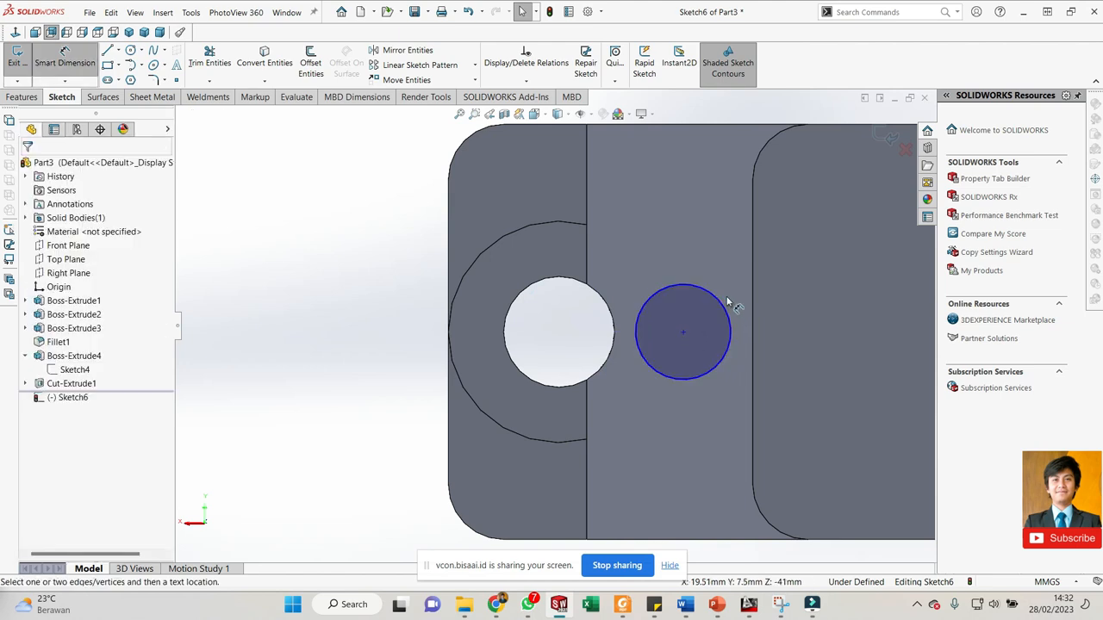
left_click(718, 302)
left_click(703, 252)
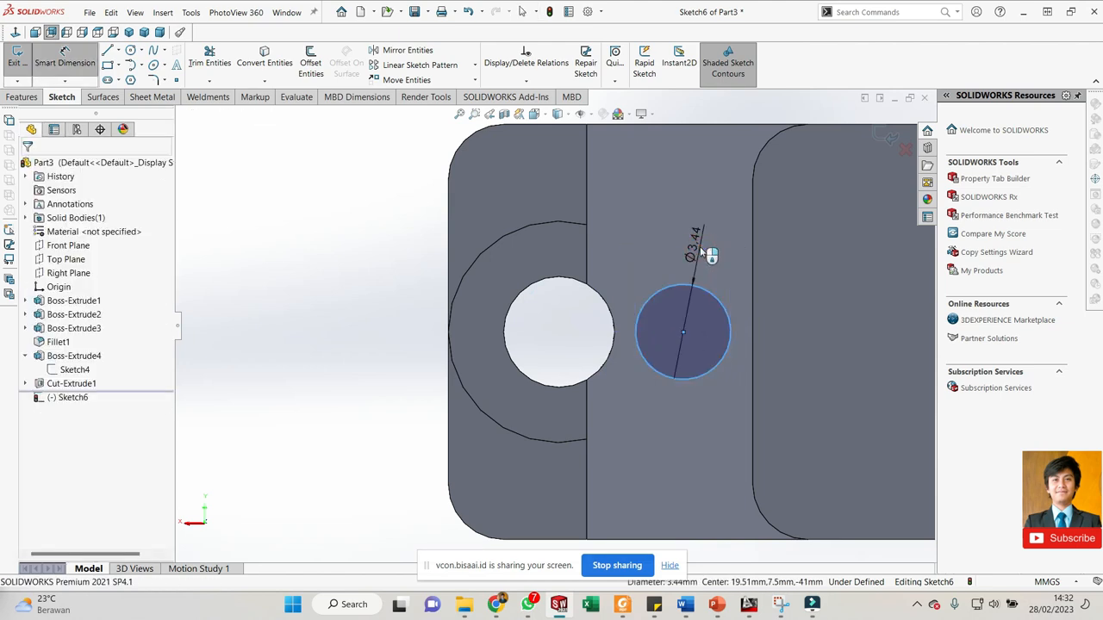
key("Return")
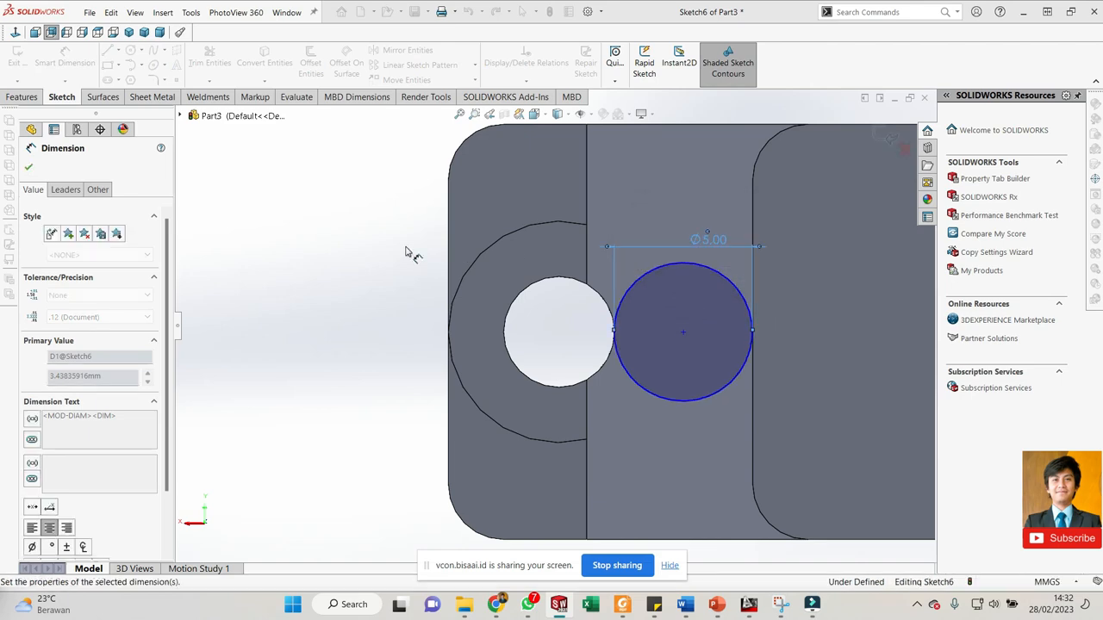
left_click(394, 238)
- Draw a horizontal line about 59 mm long from the midpoint of the small flange's far side edge through the circle's centre
scroll(394, 238, "up", 5)
scroll(359, 290, "up", 5)
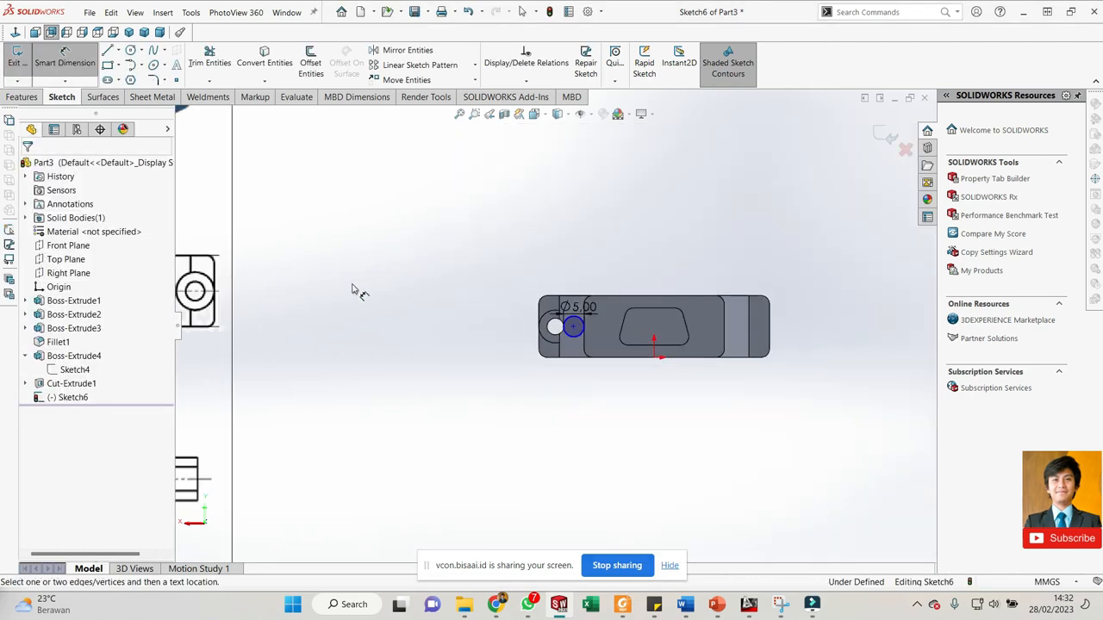
scroll(340, 325, "down", 5)
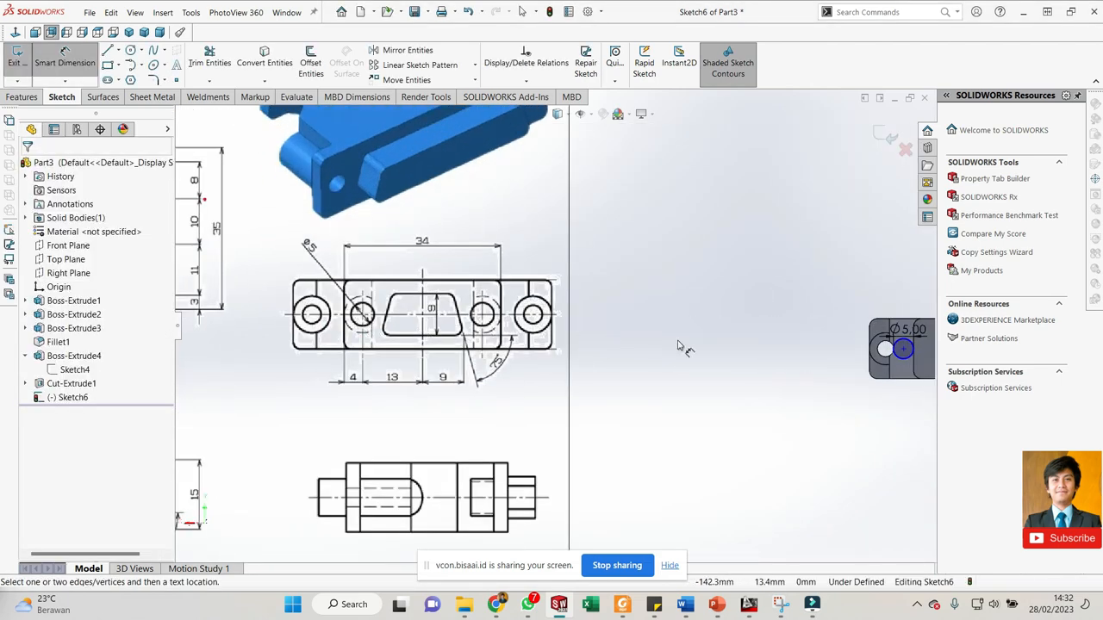
scroll(901, 357, "down", 2)
scroll(853, 350, "up", 3)
scroll(829, 345, "down", 2)
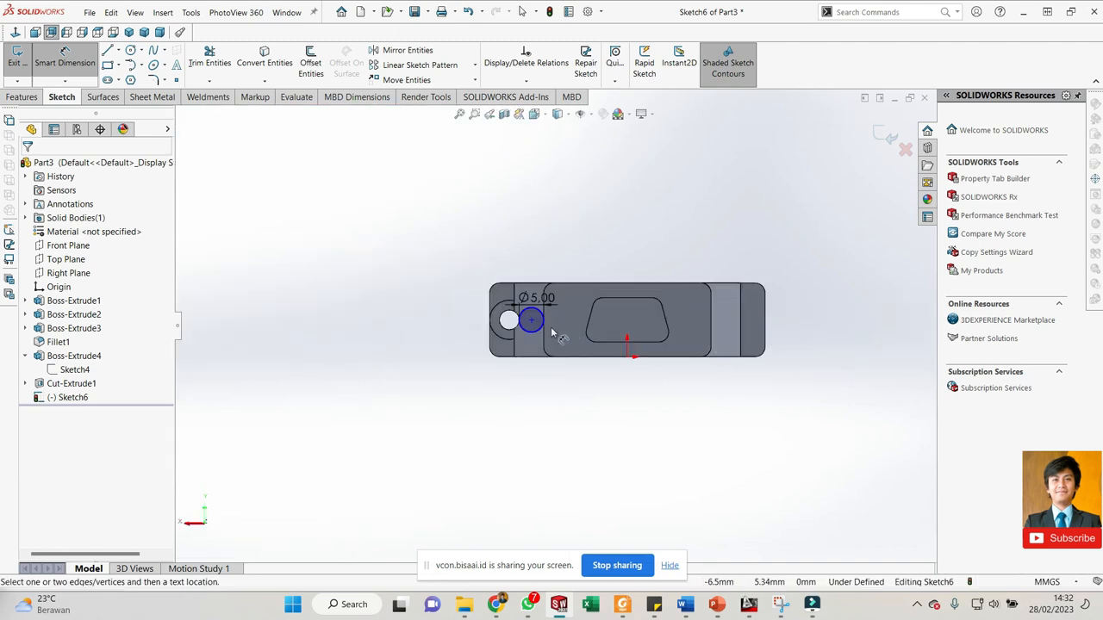
scroll(743, 338, "down", 1)
left_click(108, 51)
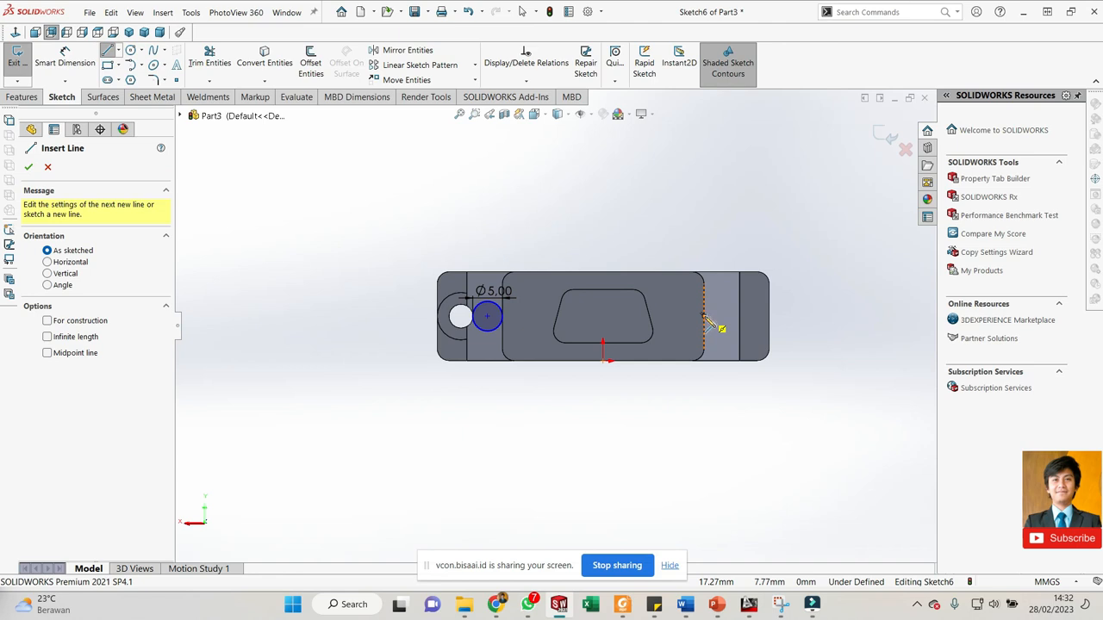
left_click(706, 317)
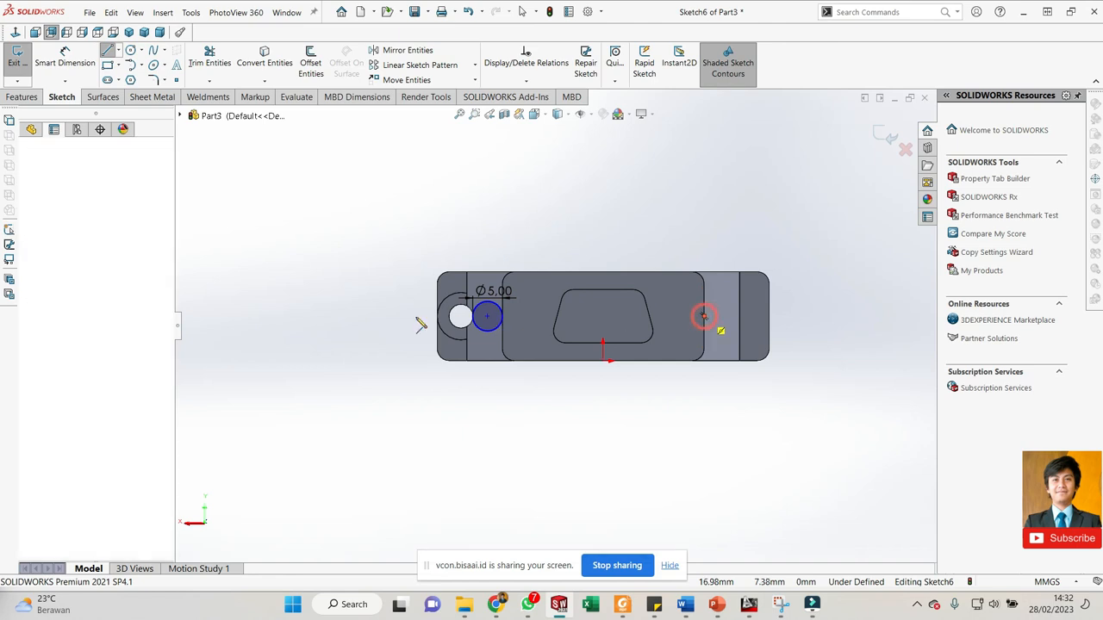
left_click(362, 318)
key("Escape")
- Convert the horizontal line to construction geometry
scroll(405, 317, "down", 1)
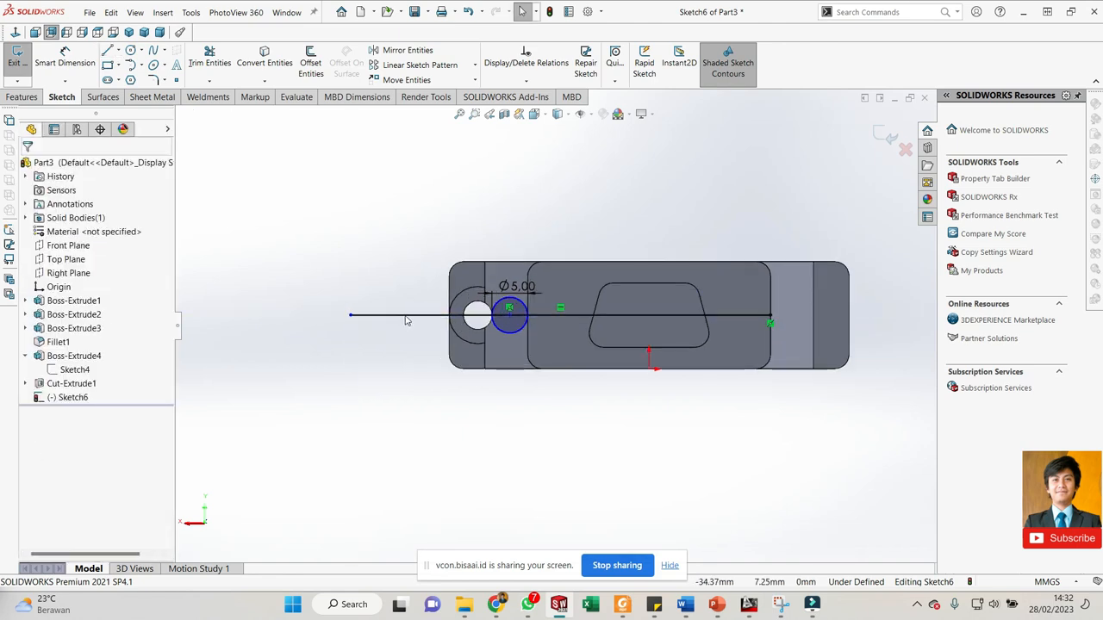
left_click(431, 315)
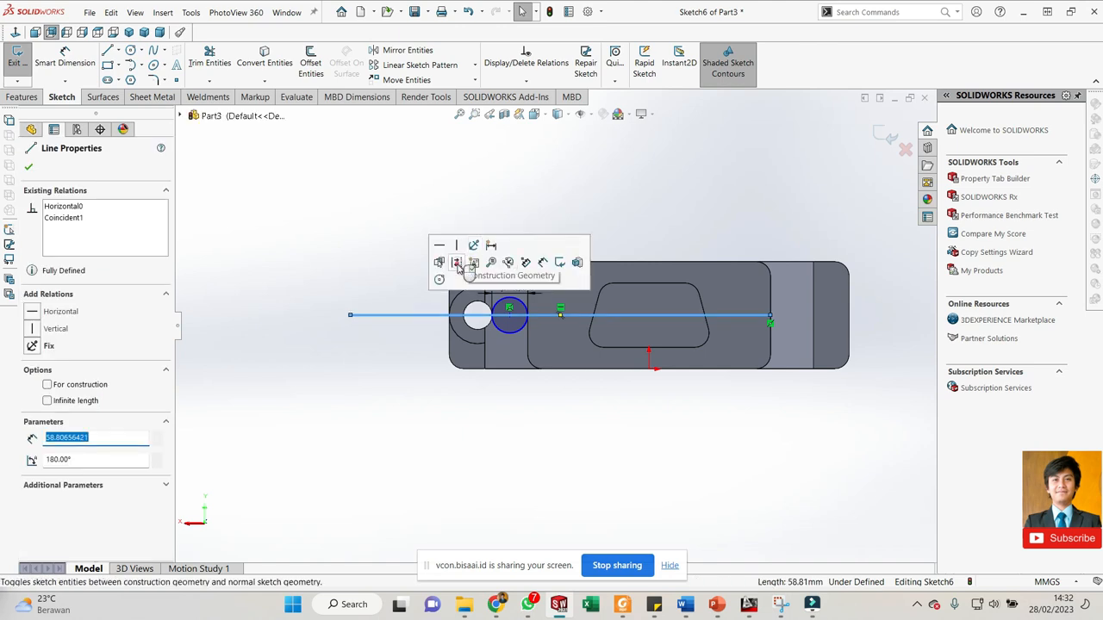
left_click(459, 262)
- Move the 5 mm circle along the construction line onto the small flange, between its side edge and the trapezoidal boss
scroll(529, 318, "down", 3)
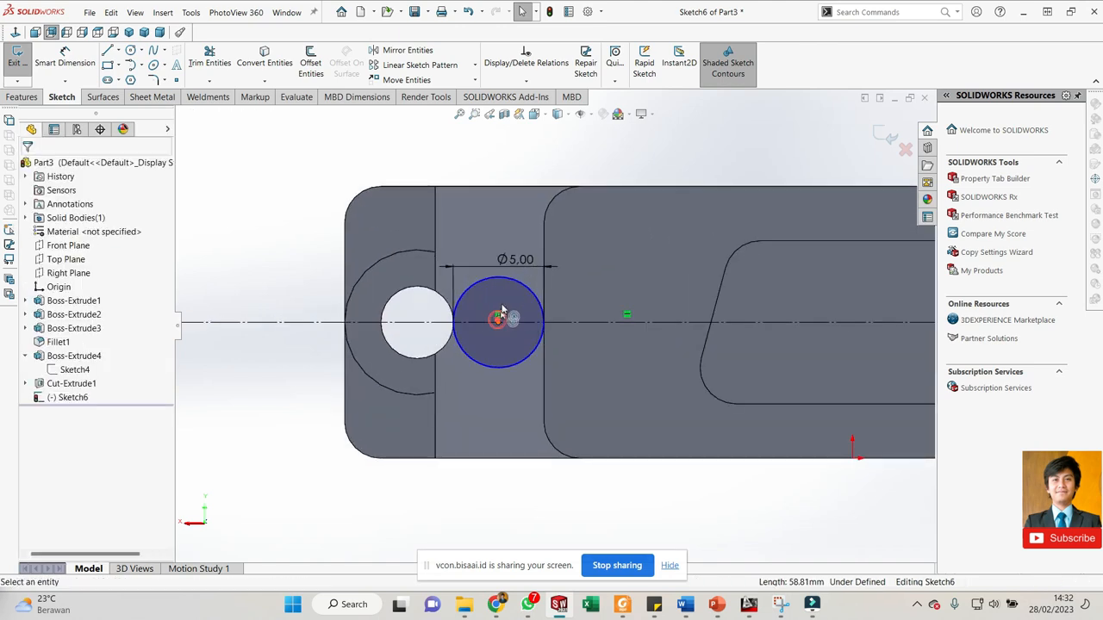
left_click(497, 322)
left_click_drag(506, 288, 509, 292)
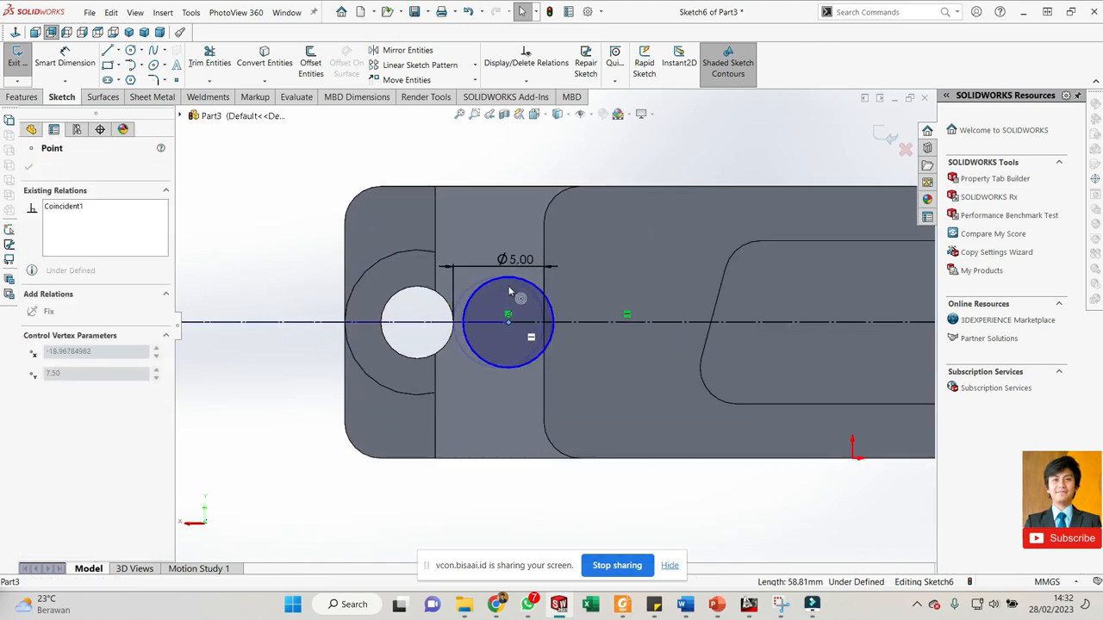
scroll(531, 337, "up", 3)
middle_click_drag(531, 337, 528, 337)
scroll(566, 390, "down", 5)
left_click_drag(591, 410, 671, 399)
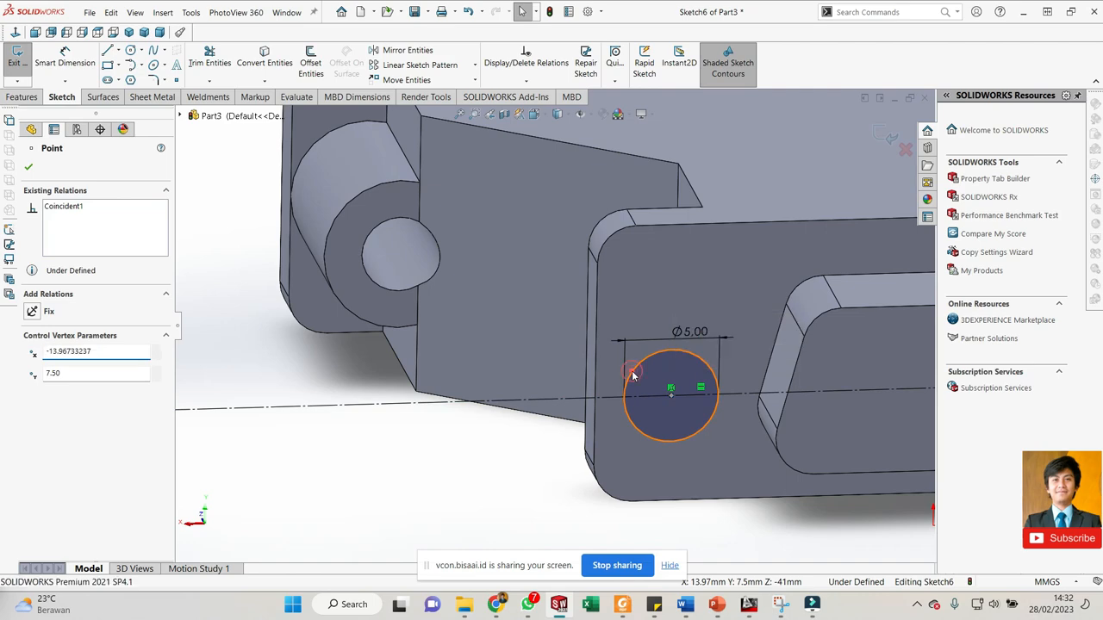
left_click(636, 374)
left_click(596, 367, "ctrl")
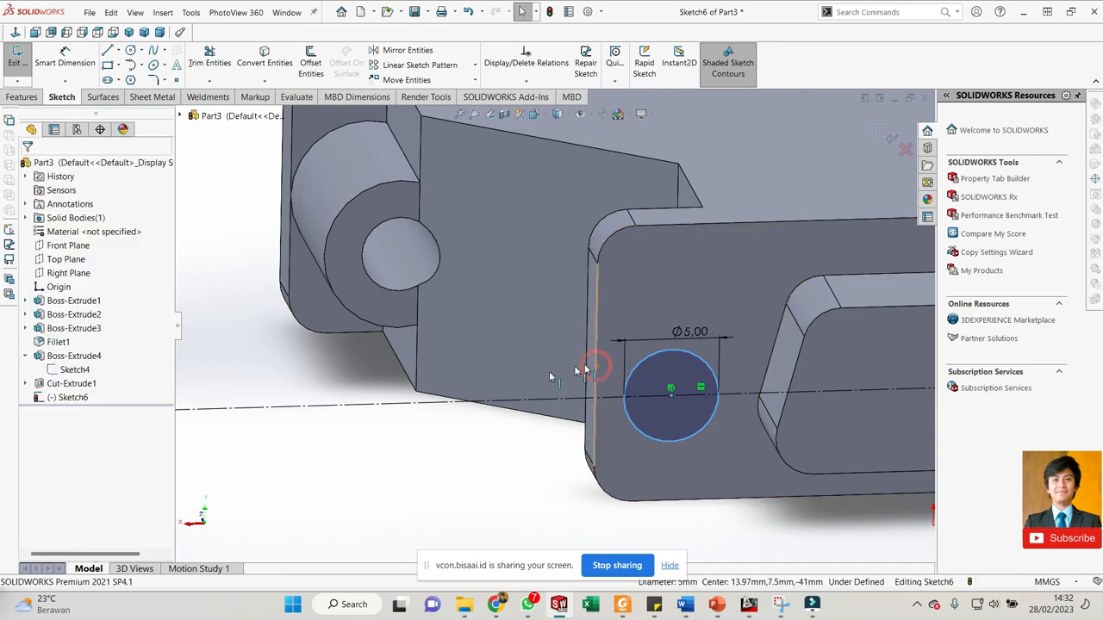
scroll(354, 390, "up", 8)
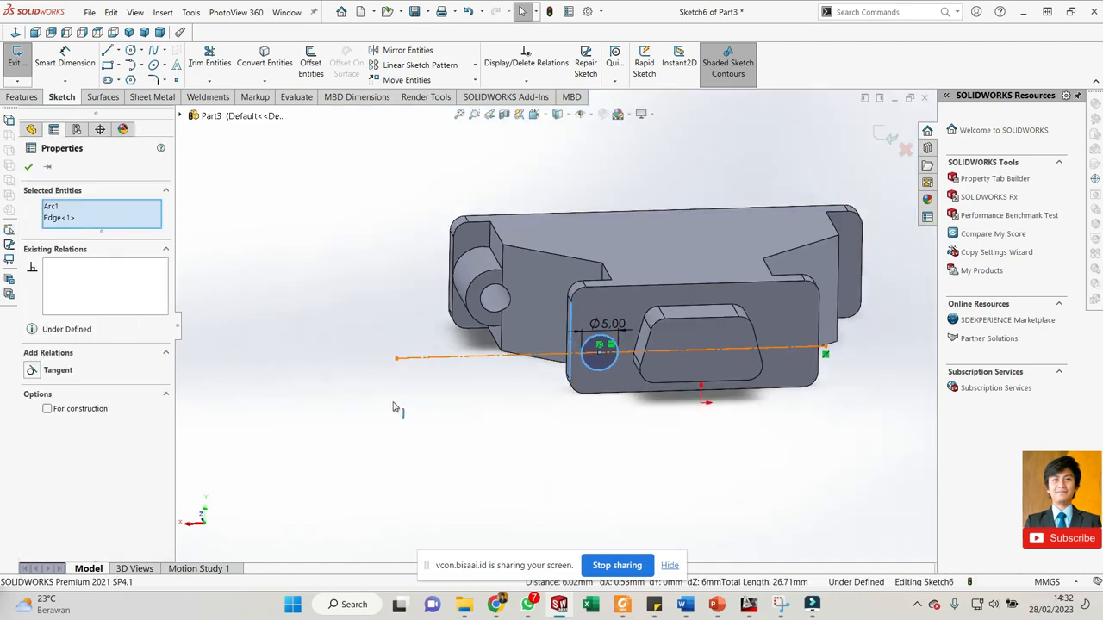
scroll(230, 321, "down", 3)
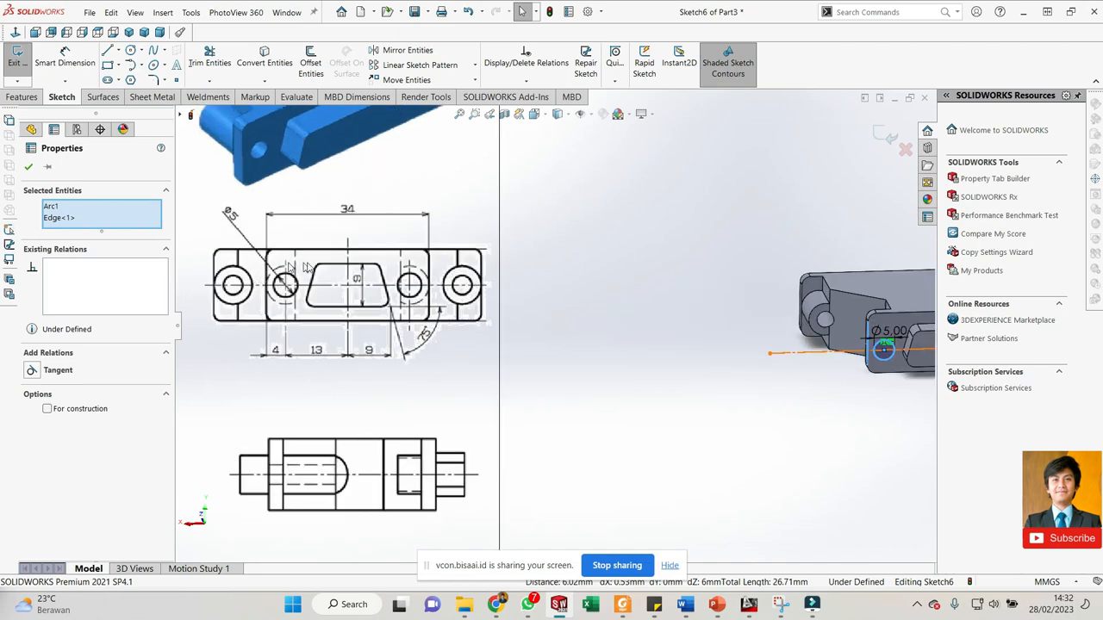
key("Escape")
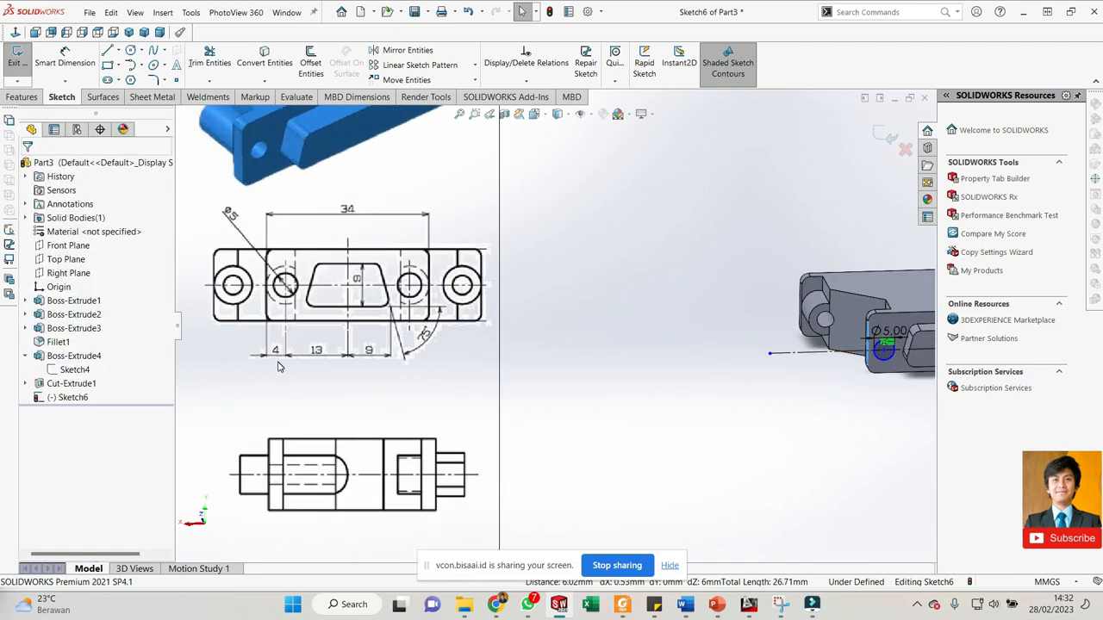
- Dimension the 5 mm circle's centre 4 mm from the small flange's nearest side edge
scroll(698, 349, "down", 6)
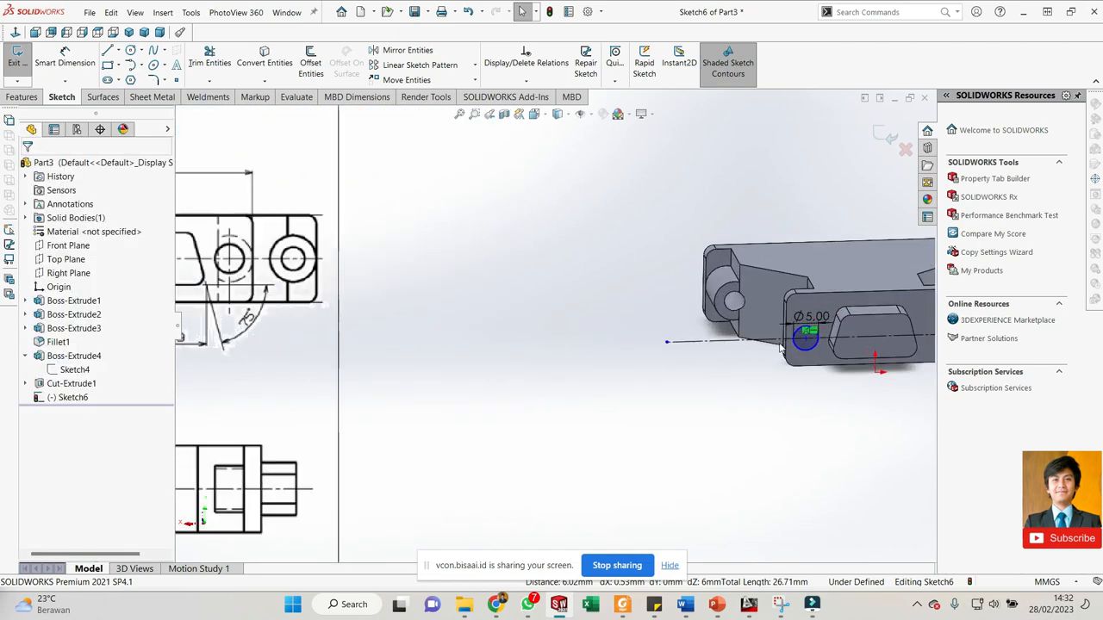
right_click_drag(774, 415, 791, 343)
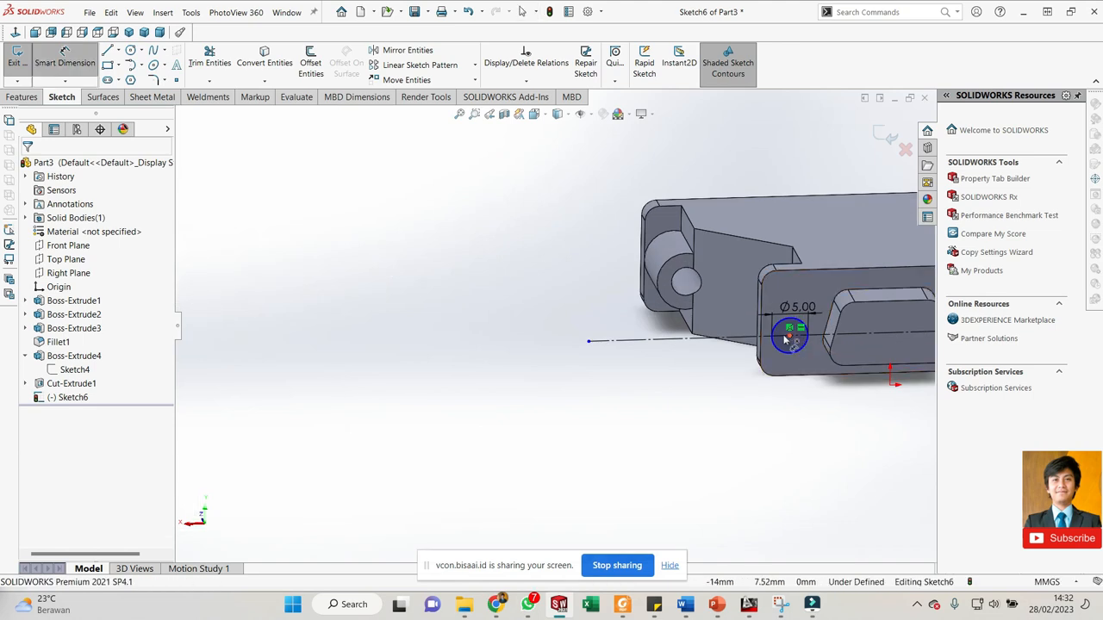
left_click(790, 336)
left_click(762, 323)
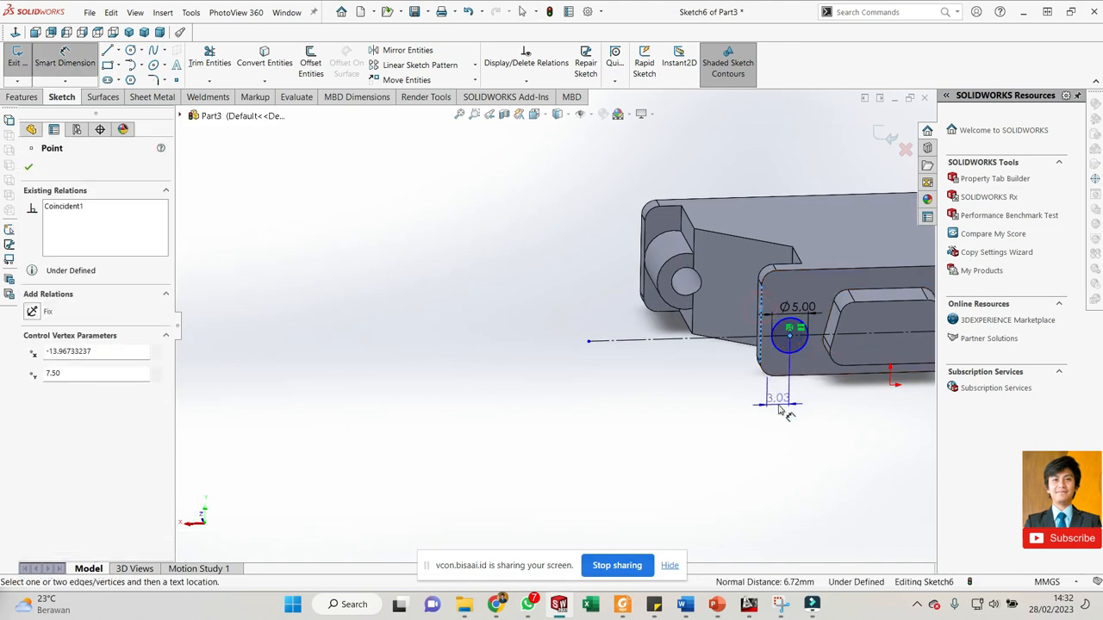
left_click(778, 410)
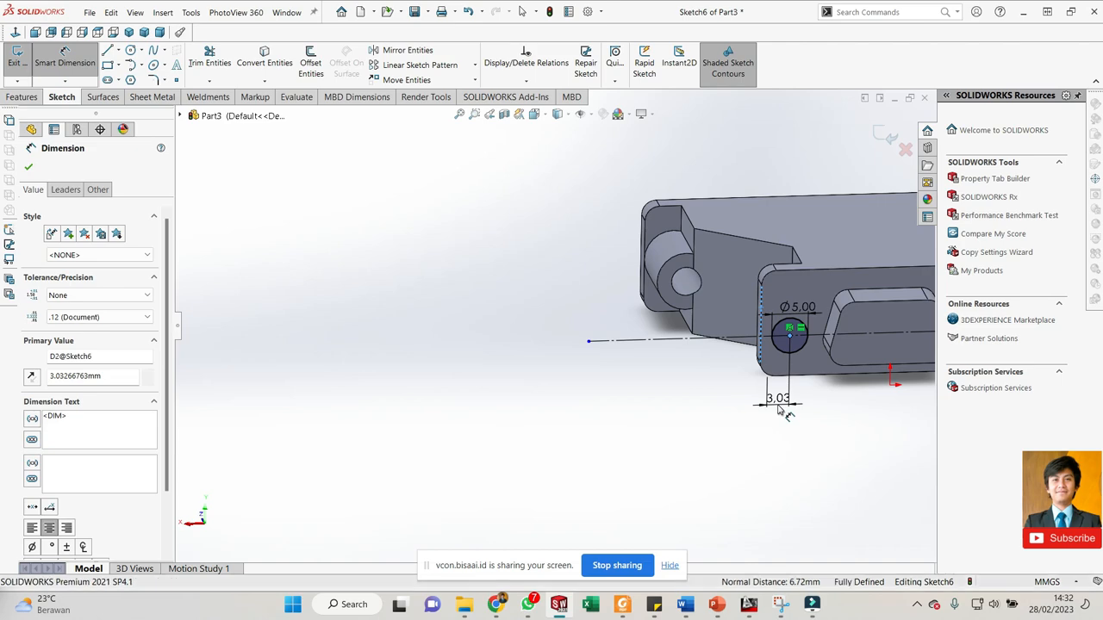
type("4")
key("Return")
left_click(660, 421)
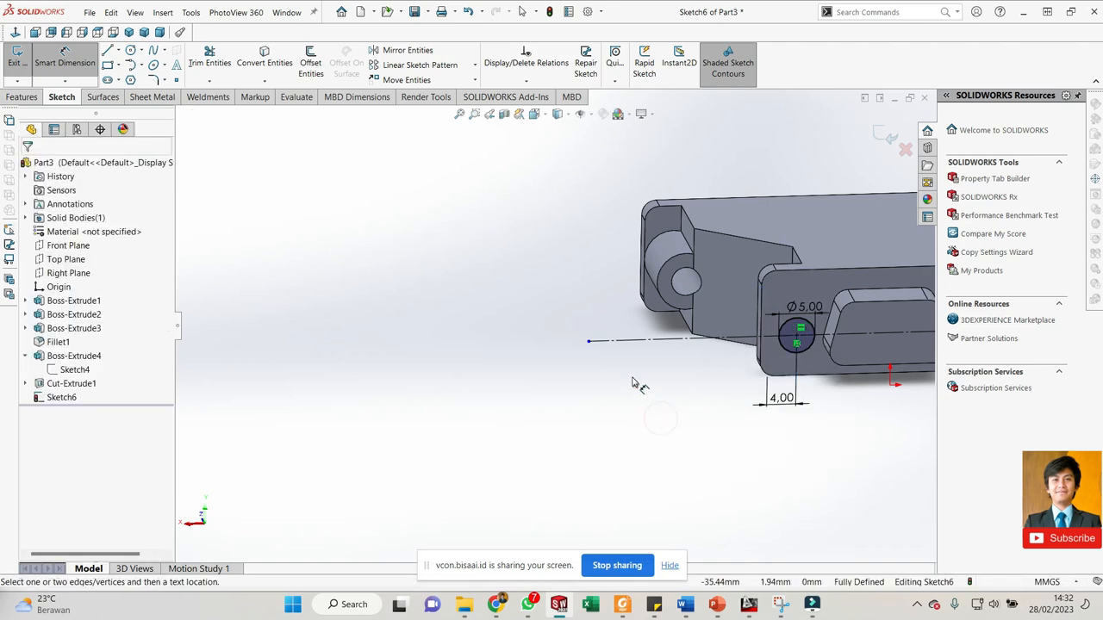
- Start a boss extrusion of the 5 mm circle and reverse its direction toward the small flange
scroll(569, 366, "up", 4)
scroll(268, 308, "up", 2)
scroll(389, 308, "down", 2)
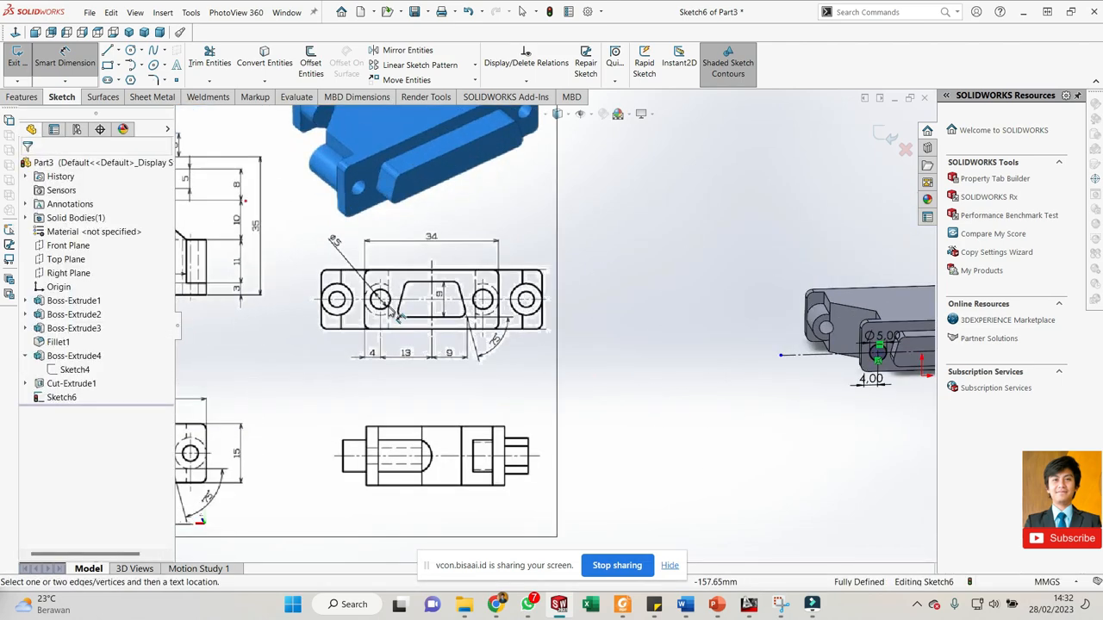
scroll(395, 315, "down", 1)
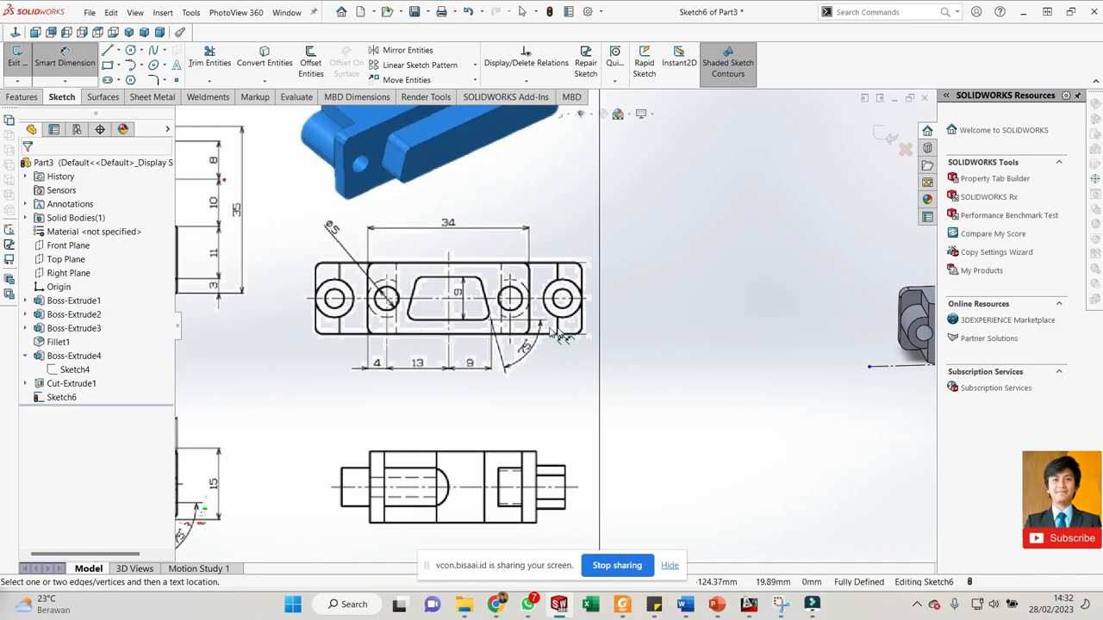
scroll(738, 334, "up", 2)
scroll(801, 258, "down", 3)
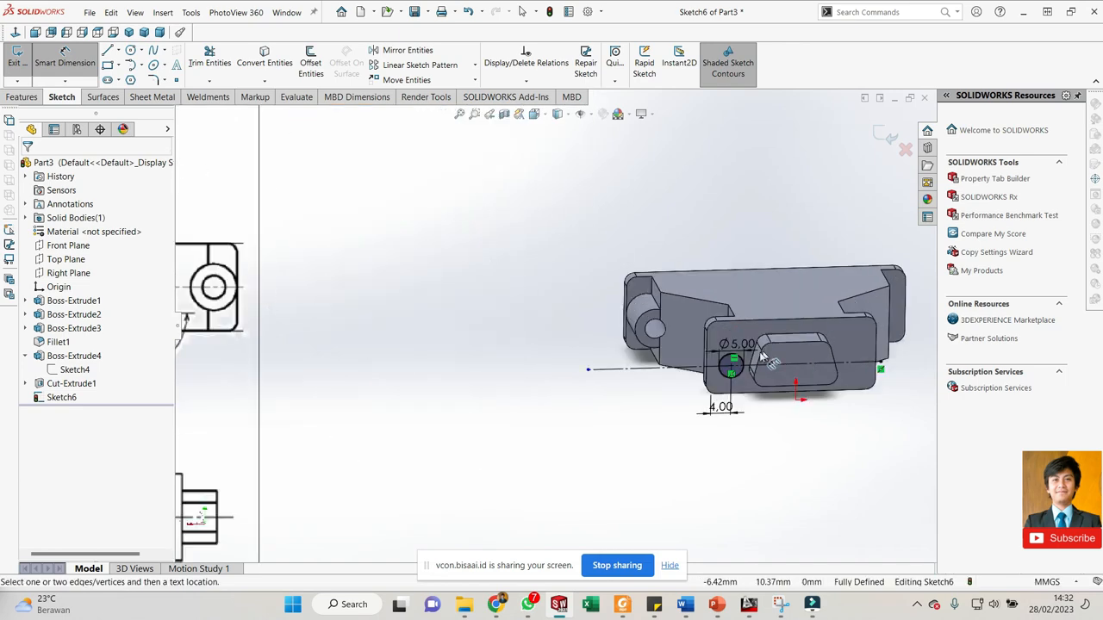
scroll(733, 284, "down", 1)
left_click(22, 97)
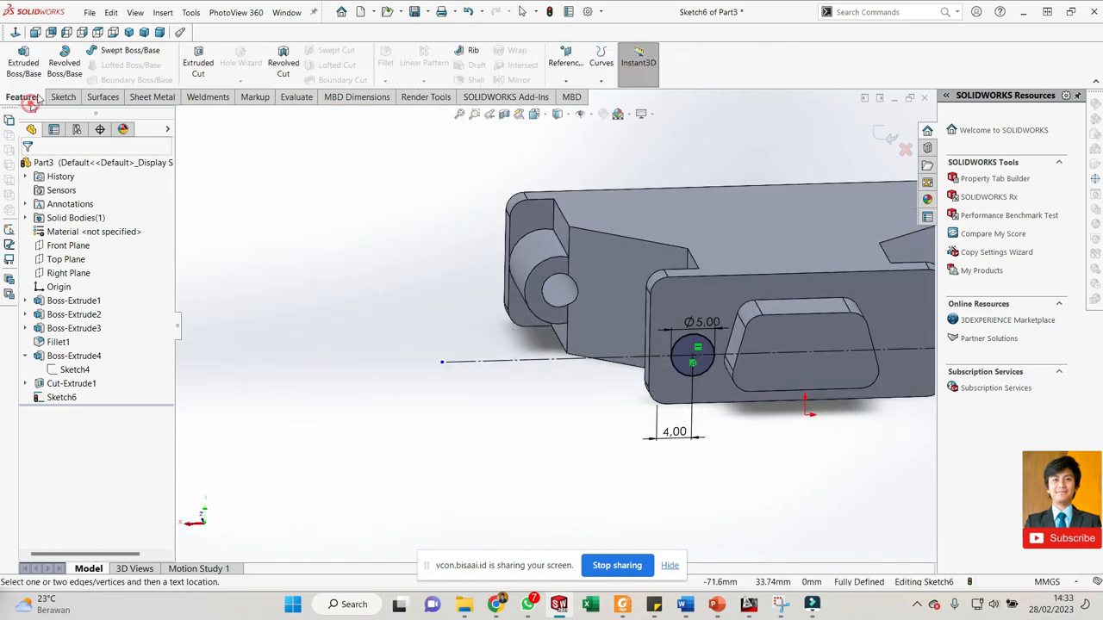
left_click(29, 62)
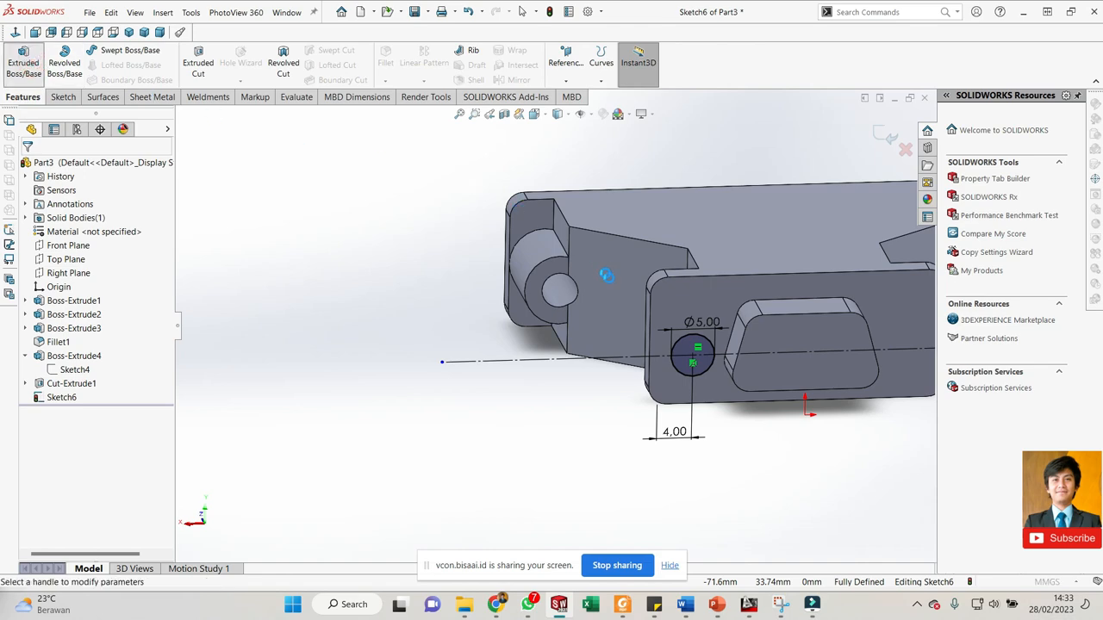
middle_click_drag(515, 385, 549, 383)
left_click(31, 246)
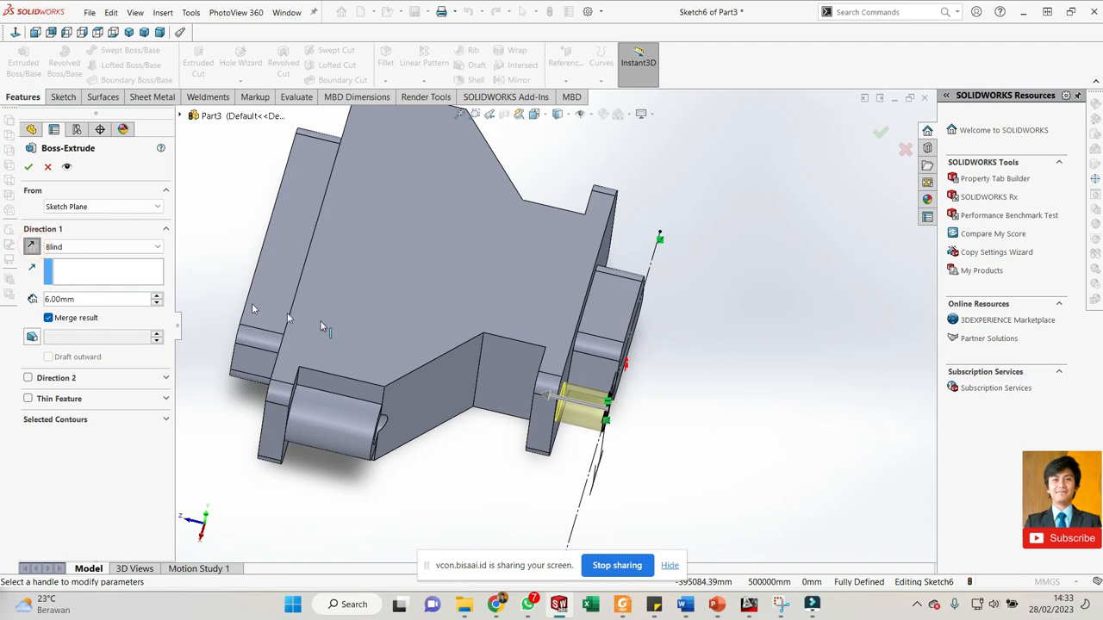
- Set the boss extrusion's end condition to Up To Surface
left_click(101, 249)
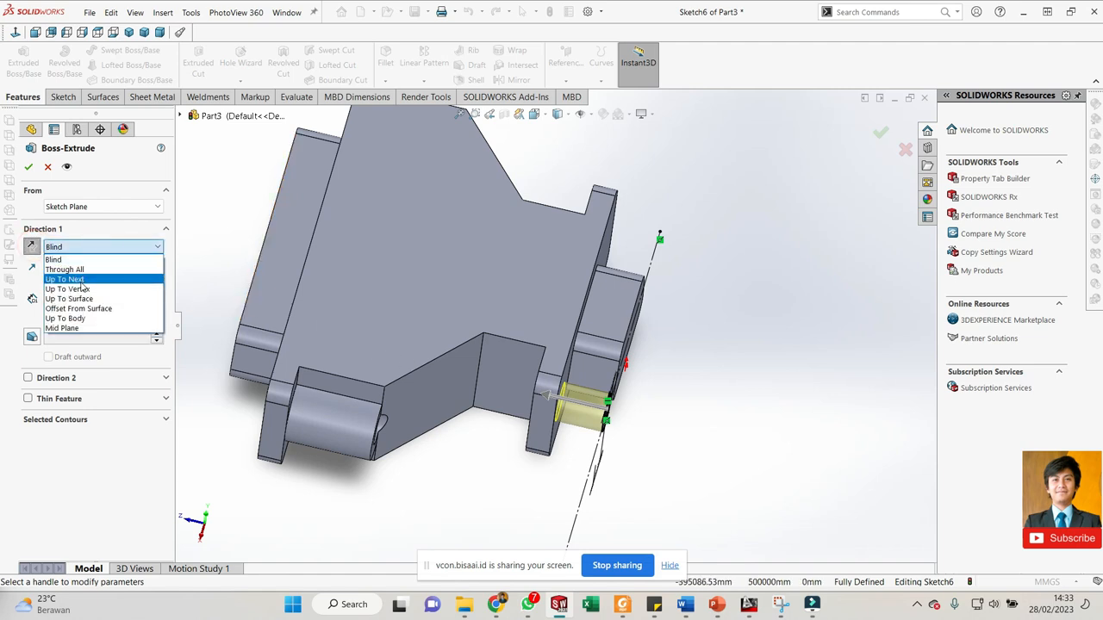
left_click(102, 280)
scroll(538, 420, "down", 5)
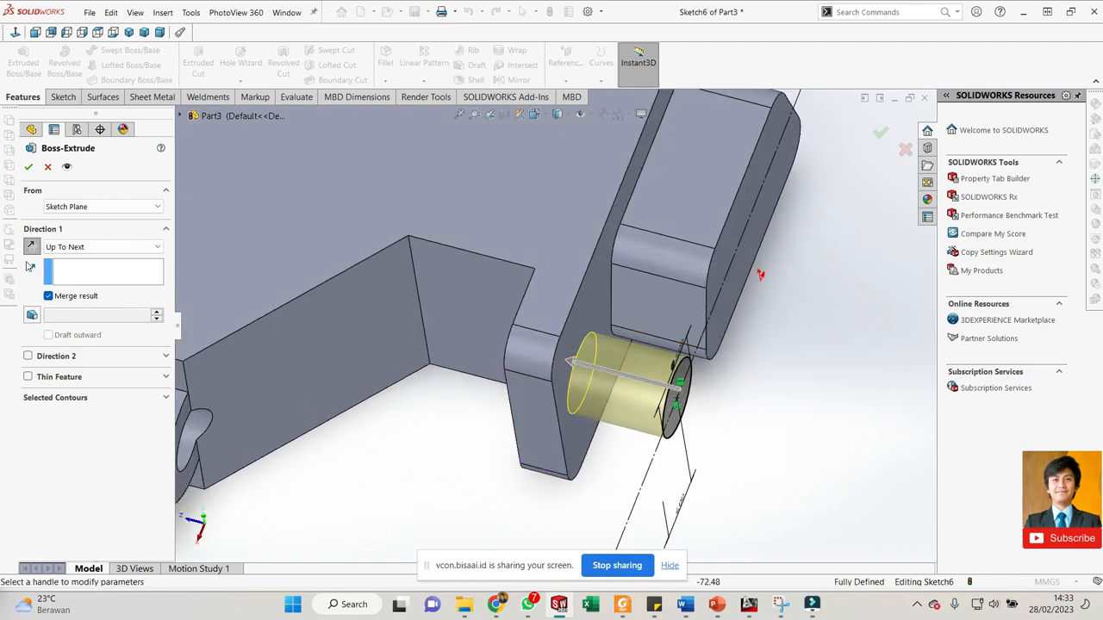
left_click(73, 249)
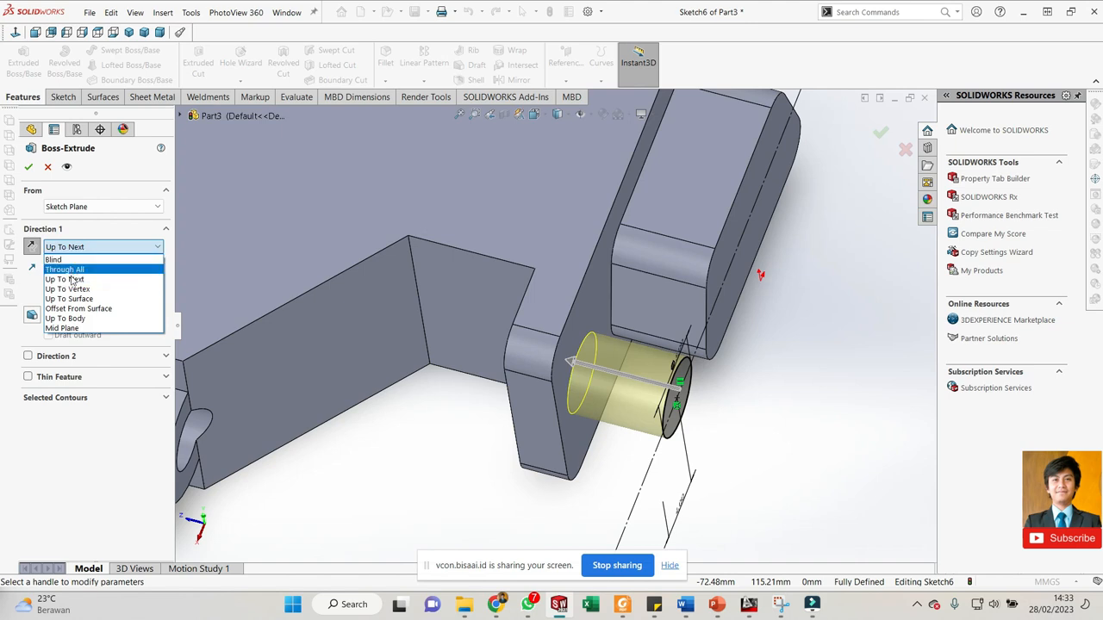
left_click(78, 299)
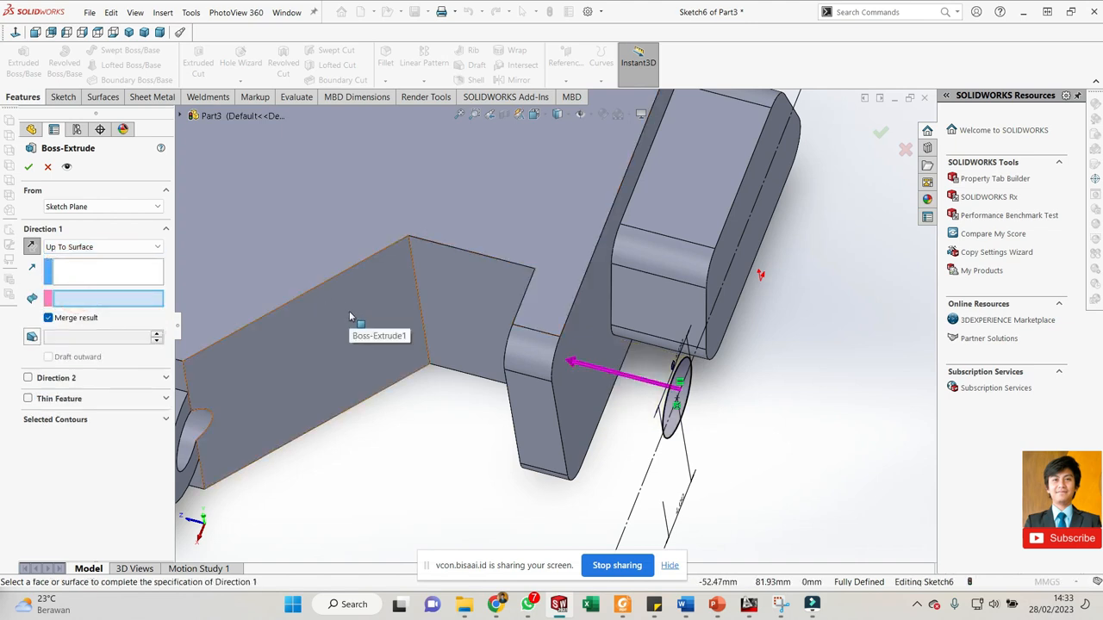
left_click(349, 311)
scroll(366, 316, "up", 4)
mouse_move(368, 317)
middle_mouse_down()
mouse_move(387, 330)
mouse_move(360, 324)
middle_mouse_up()
right_click(150, 298)
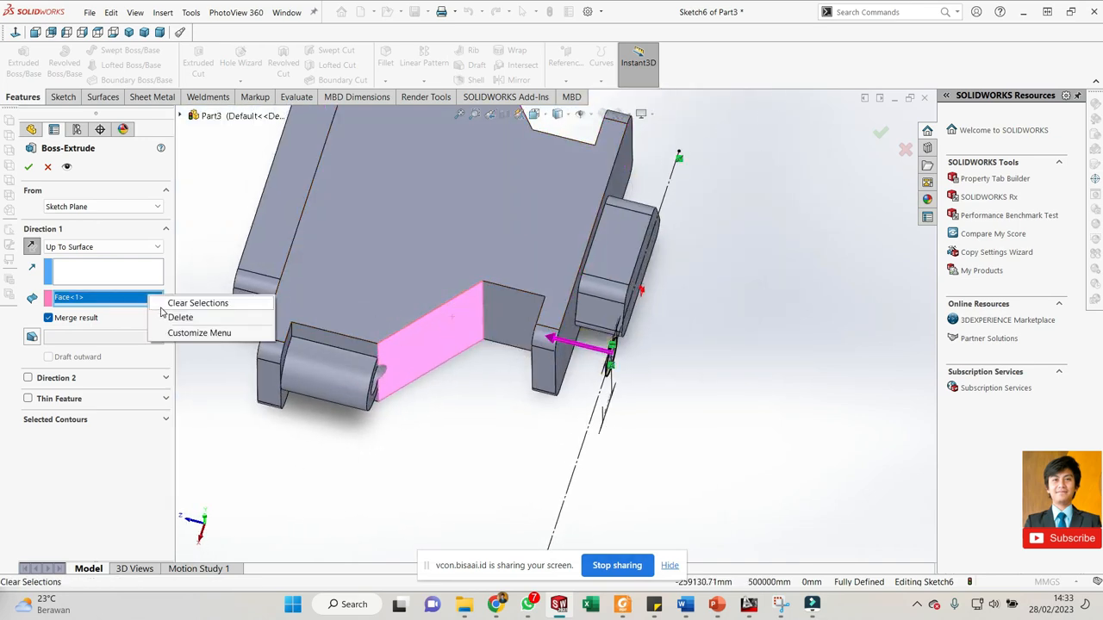
left_click(162, 307)
- Extrude the 5 mm circle up to the small flange's outer face, with the result merged
scroll(571, 334, "down", 3)
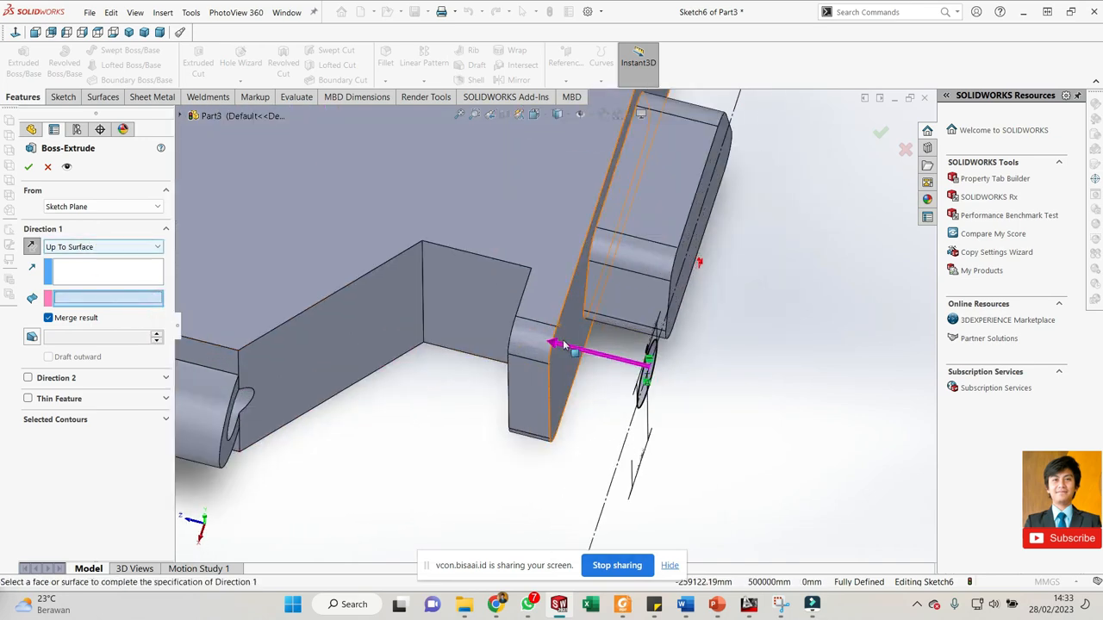
left_click(571, 333)
right_click(570, 326)
scroll(565, 355, "down", 2)
scroll(551, 349, "down", 1)
mouse_move(552, 344)
middle_mouse_down()
mouse_move(520, 287)
mouse_move(560, 277)
mouse_move(457, 298)
mouse_move(432, 318)
middle_mouse_up()
- Examine the reference drawing's views for the circular features beside the small trapezoidal boss and their dimensions
scroll(551, 293, "up", 2)
scroll(443, 300, "up", 3)
scroll(312, 316, "up", 1)
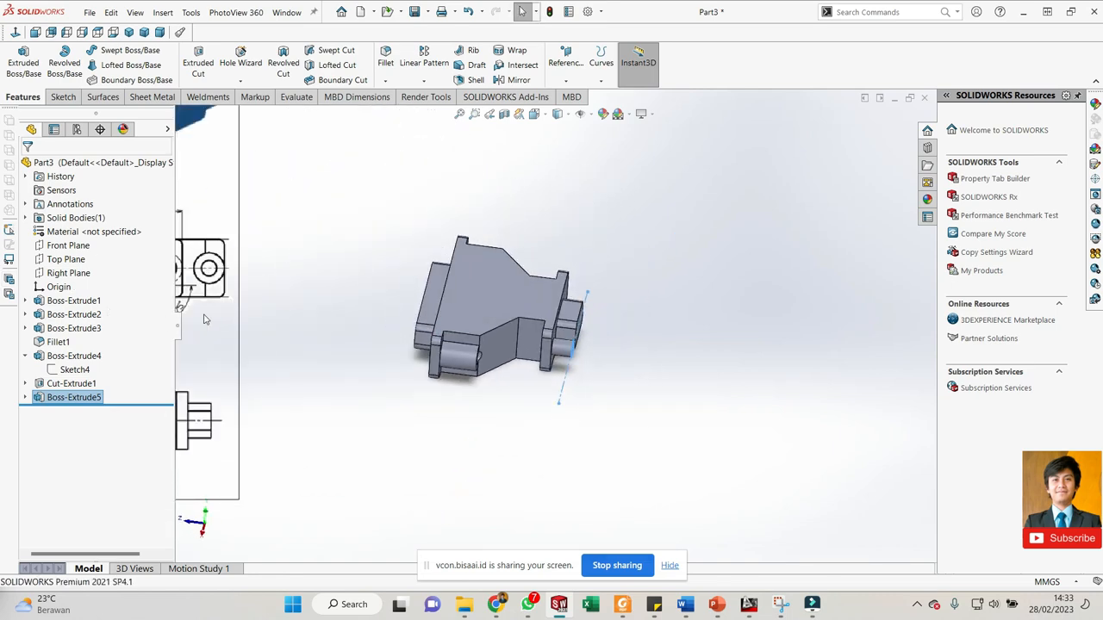
scroll(239, 312, "up", 2)
scroll(262, 313, "down", 1)
scroll(263, 314, "up", 1)
scroll(265, 312, "down", 1)
scroll(301, 298, "down", 1)
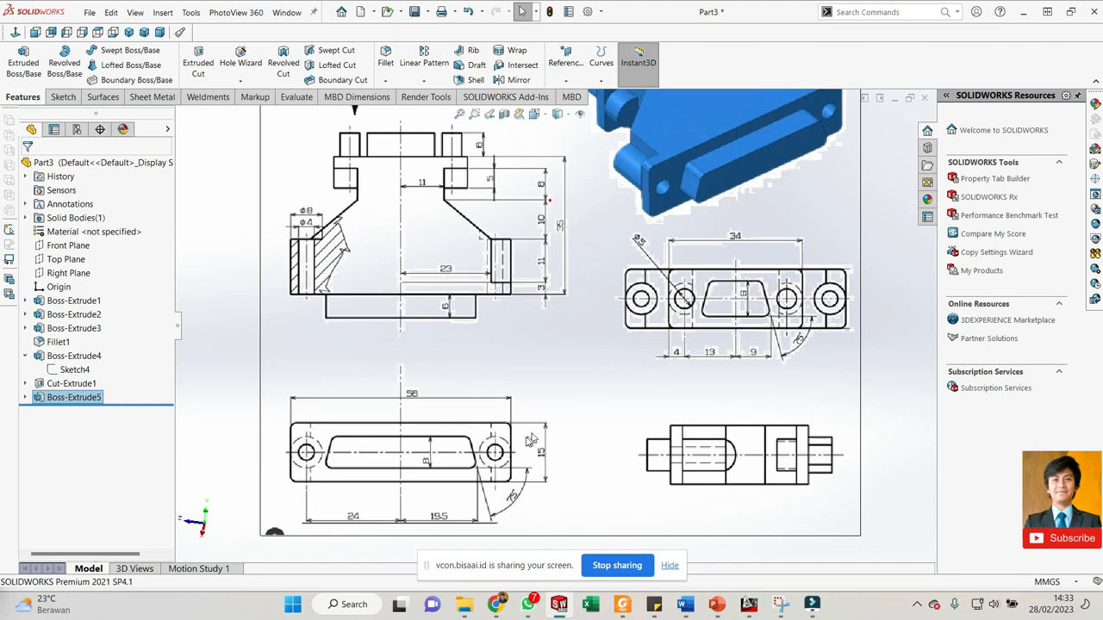
scroll(615, 184, "up", 1)
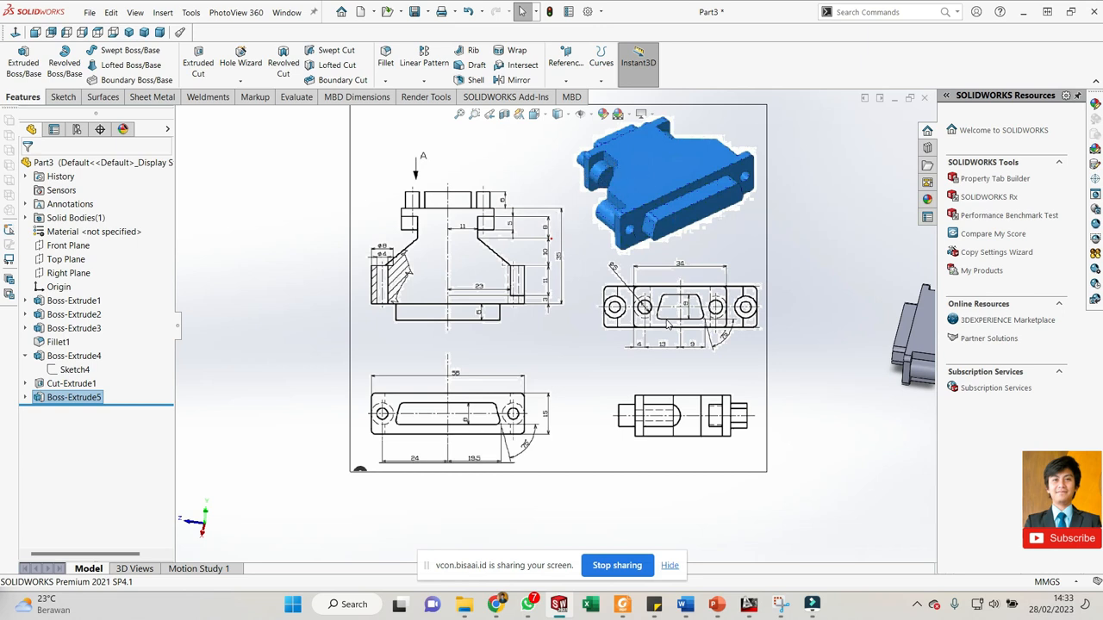
scroll(666, 324, "down", 3)
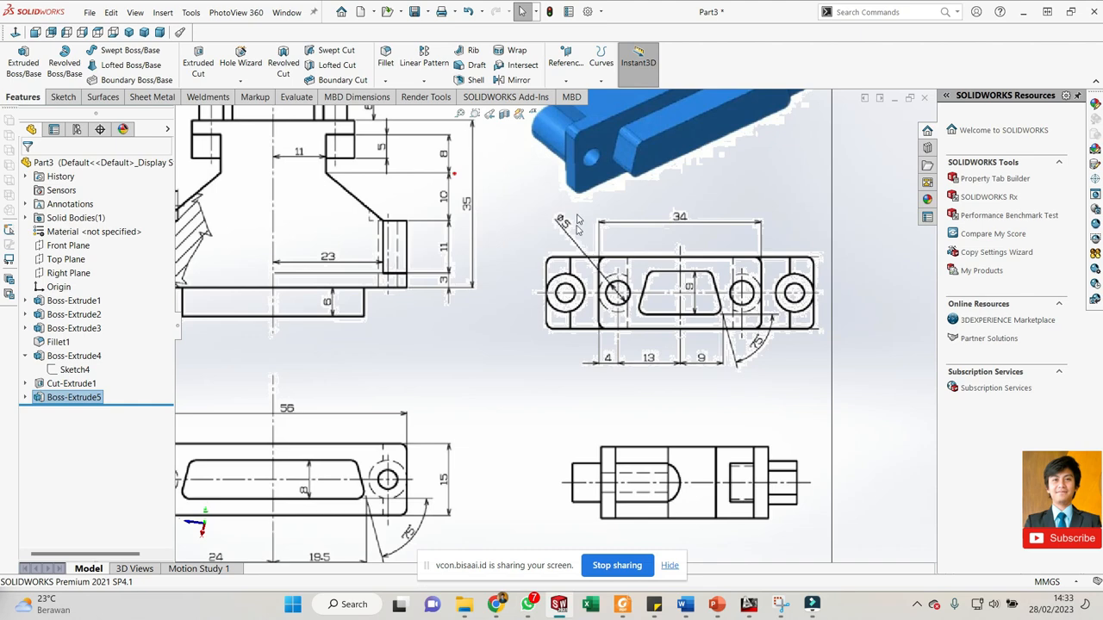
scroll(691, 293, "up", 1)
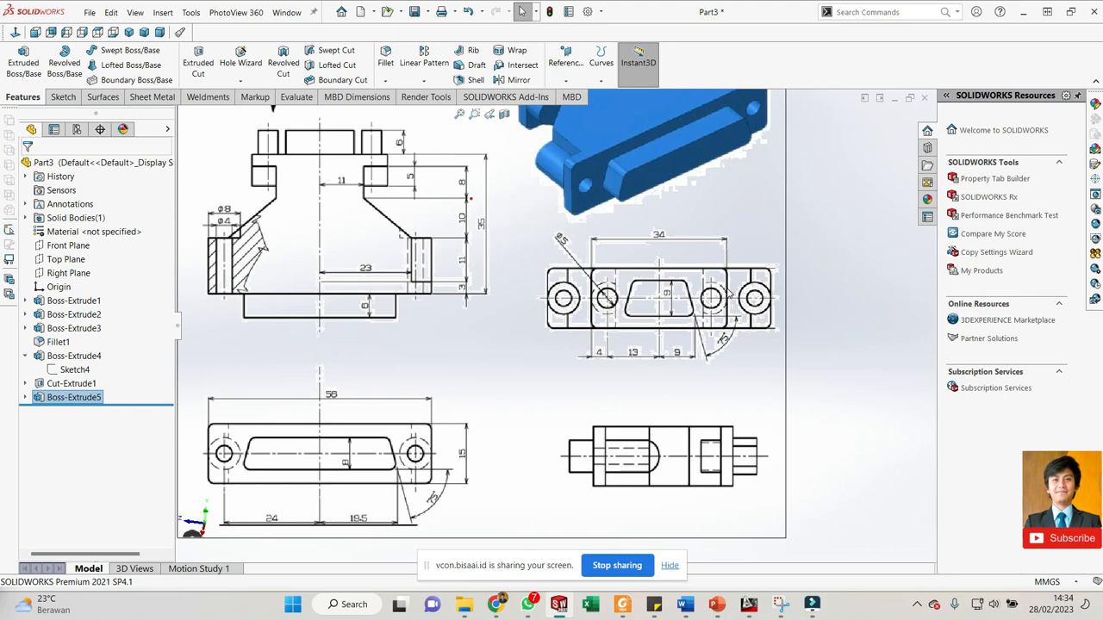
- Start a sketch on the small flange's outer face around the 5 mm pin
scroll(730, 294, "up", 4)
scroll(831, 394, "down", 7)
middle_click_drag(831, 393, 737, 425)
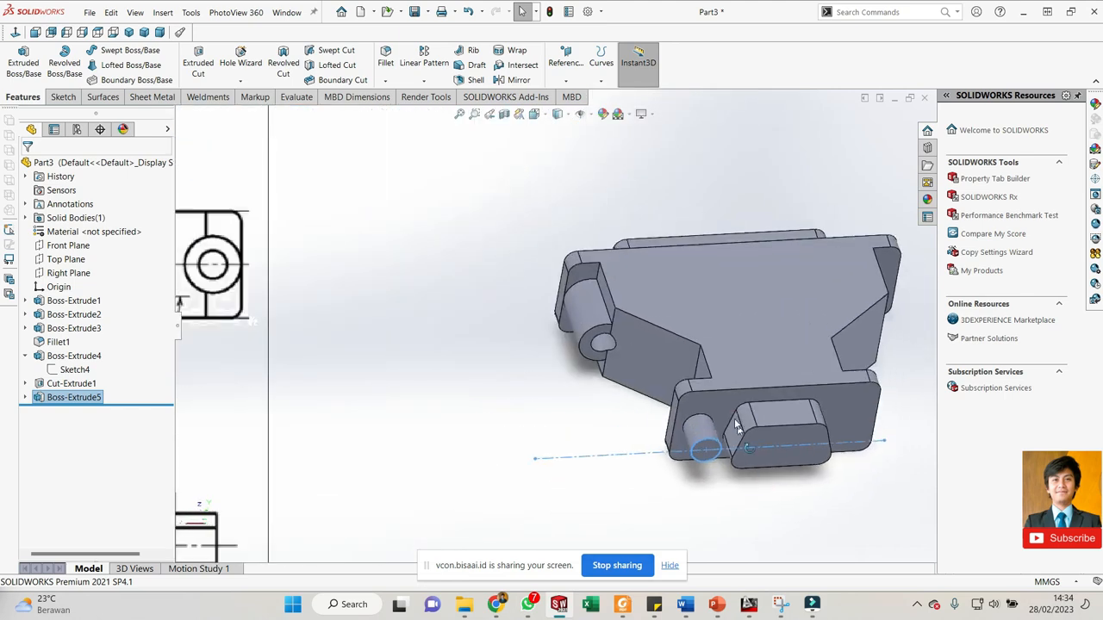
scroll(737, 424, "down", 4)
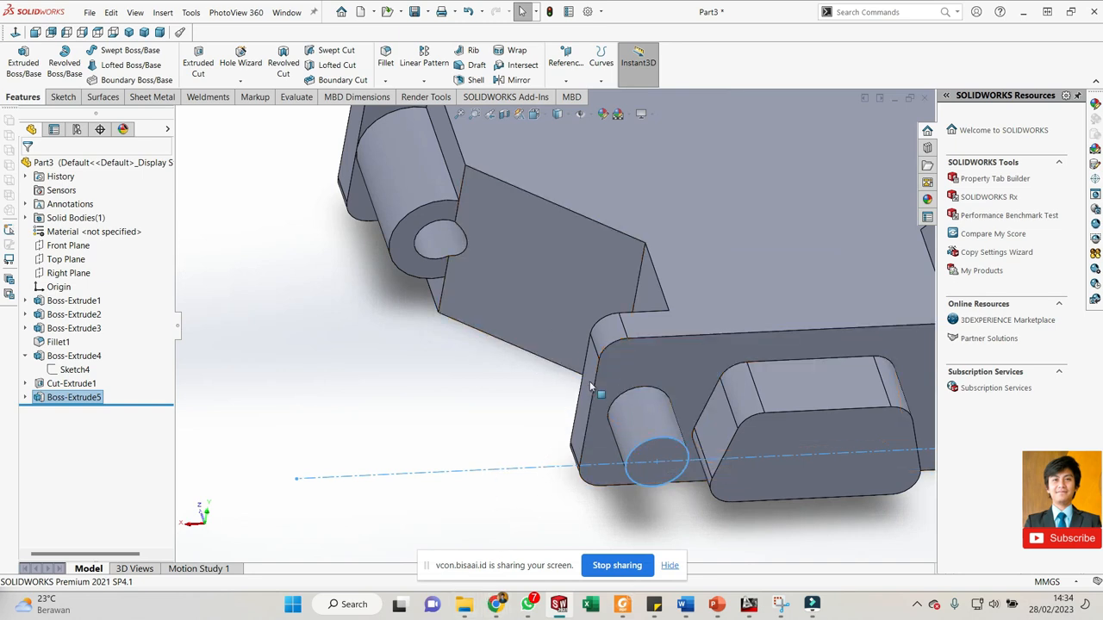
scroll(633, 372, "down", 1)
mouse_move(616, 364)
middle_mouse_down()
mouse_move(640, 388)
mouse_move(629, 354)
middle_mouse_up()
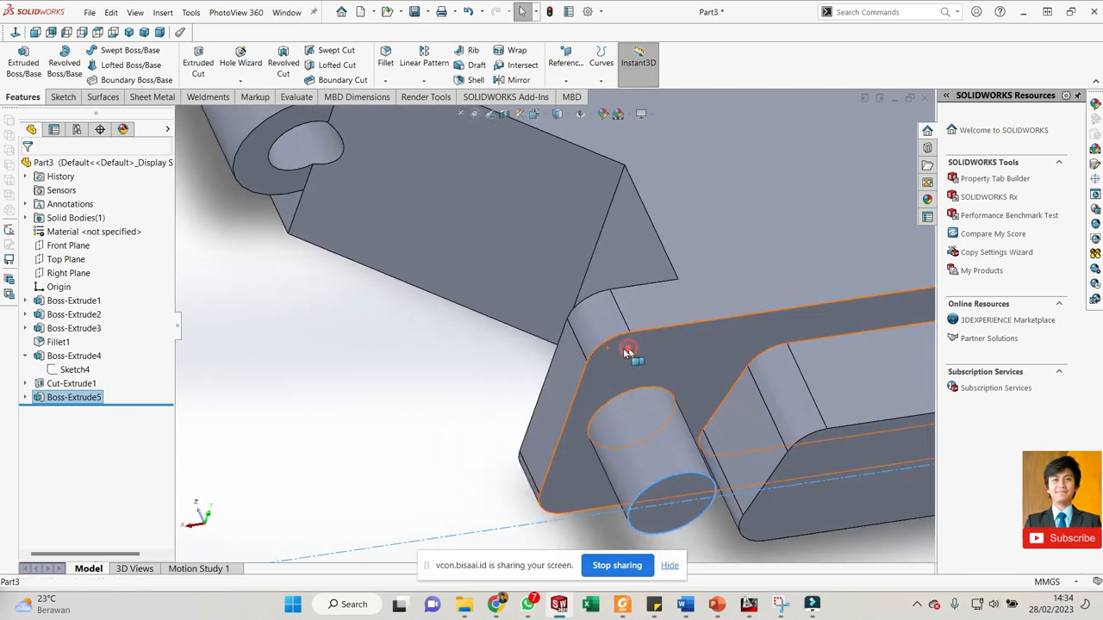
left_click(629, 353)
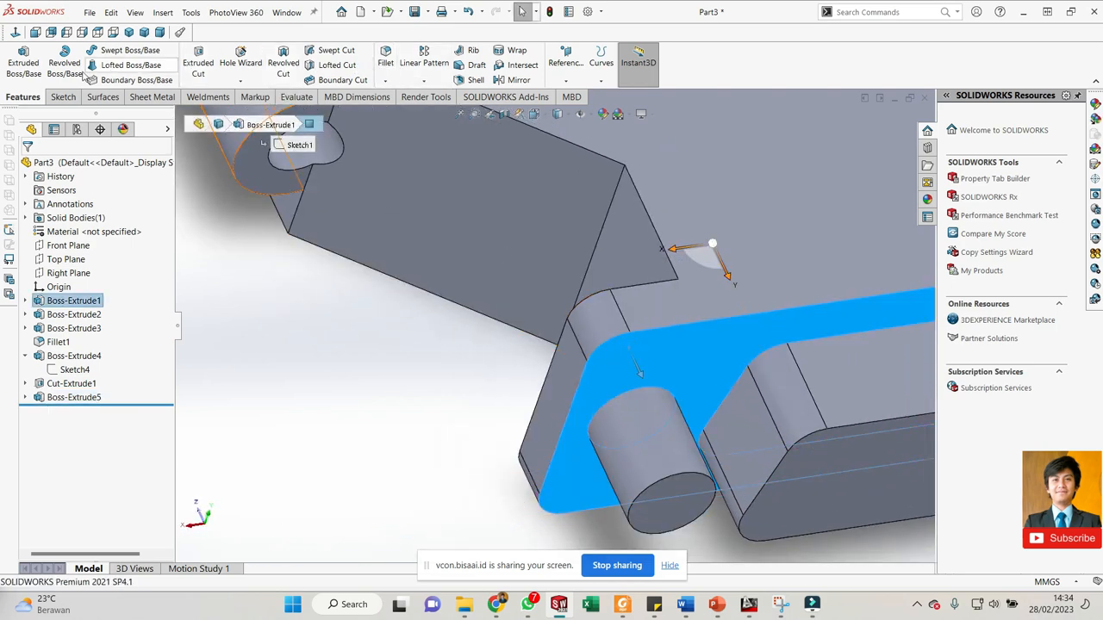
left_click(63, 97)
left_click(17, 61)
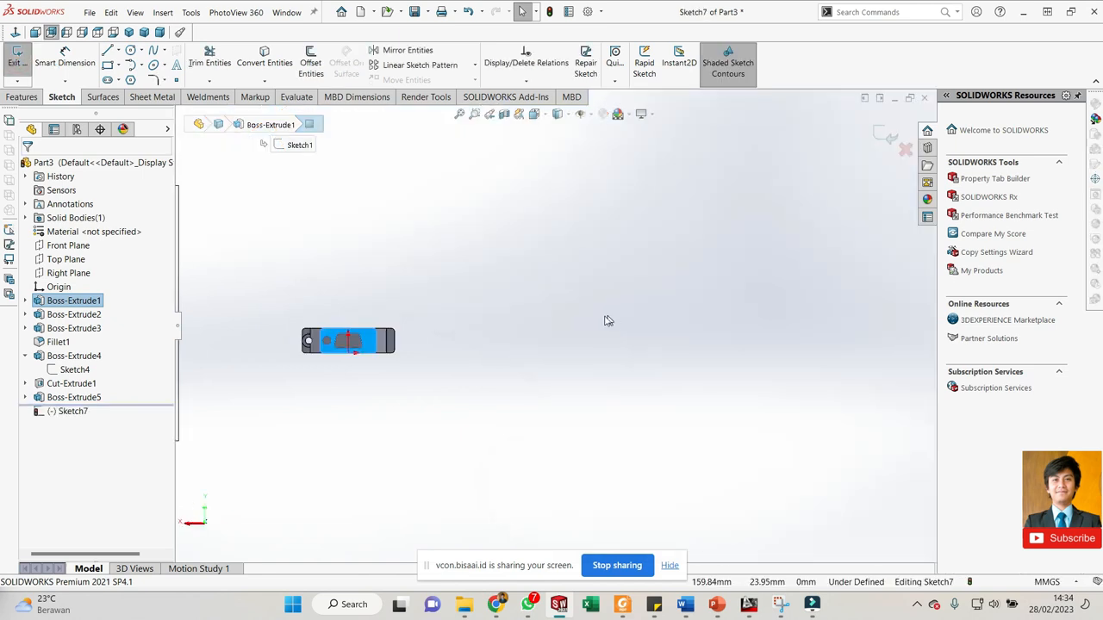
scroll(308, 345, "down", 8)
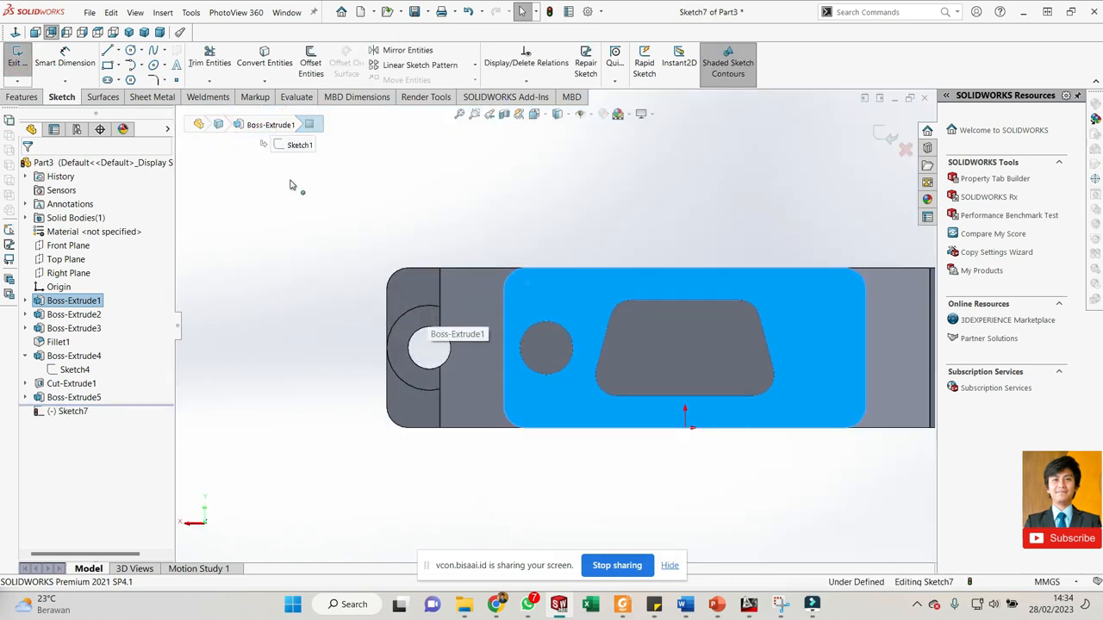
- Draw a circle about 9.1 mm in diameter on the flange face, concentric with the 5 mm pin
left_click(247, 208)
left_click(131, 50)
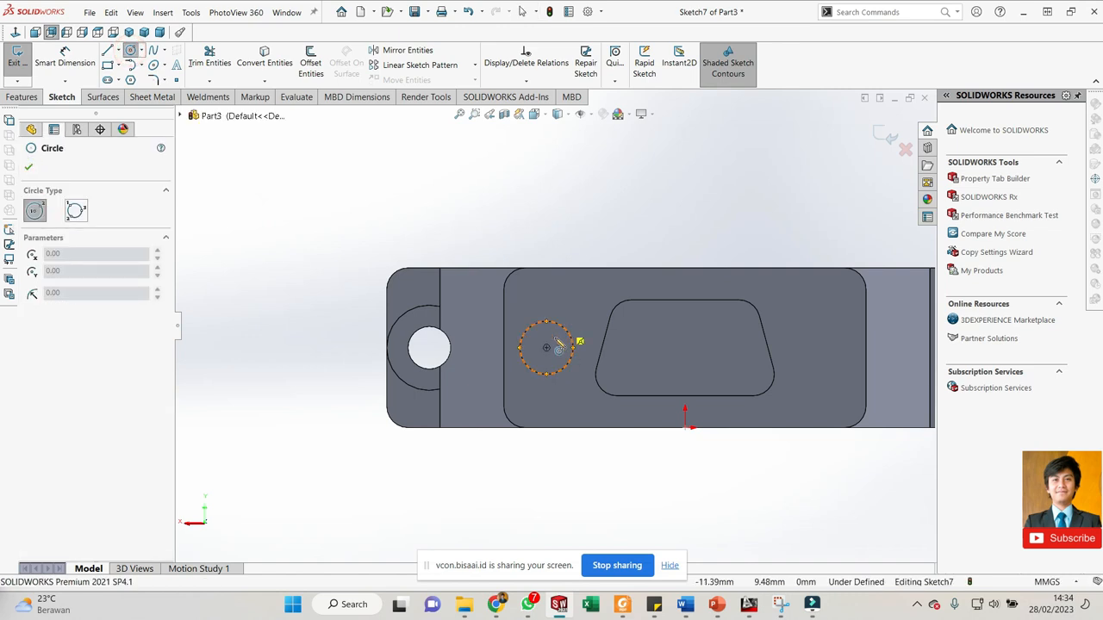
left_click(547, 348)
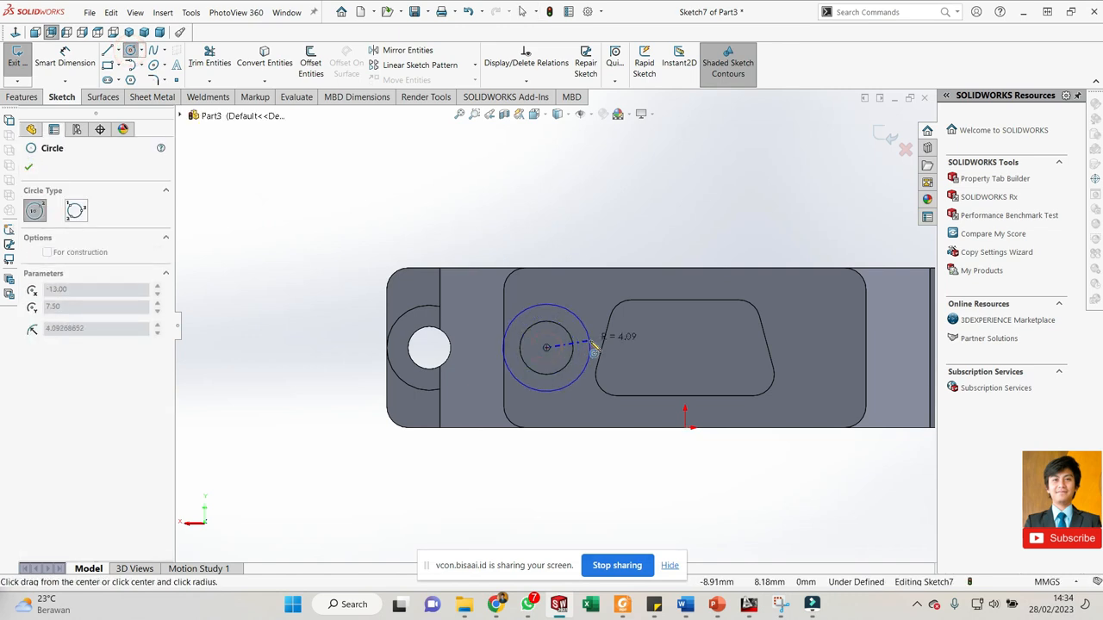
left_click(595, 339)
key("Escape")
- Dimension the circle around the 5 mm pin with a diameter of 8 mm
key("d")
left_click(573, 308)
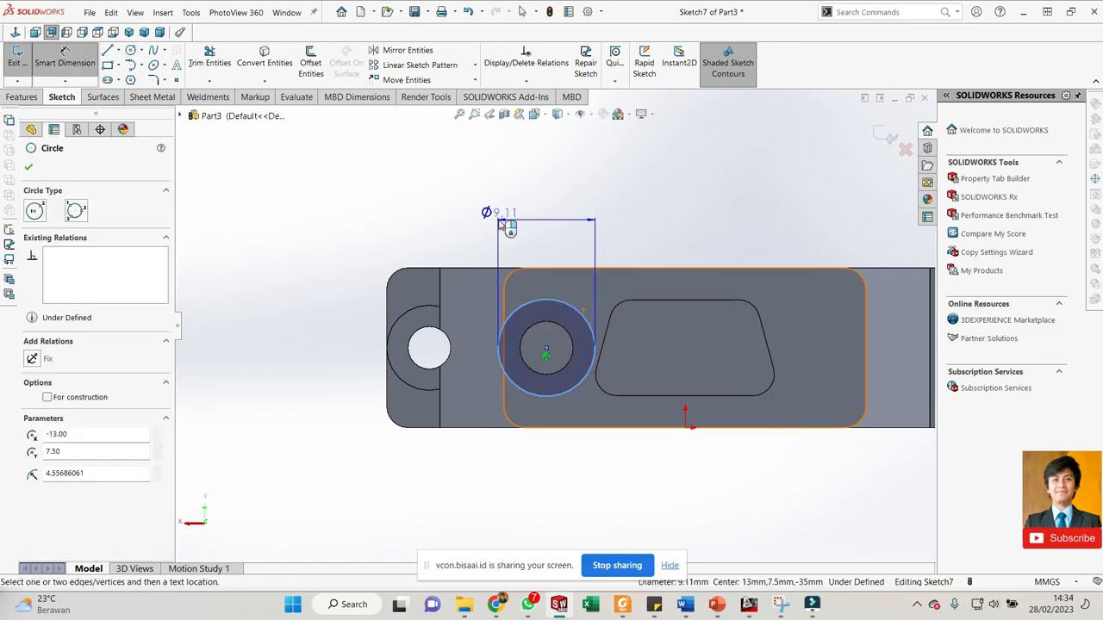
left_click(539, 237)
type("8")
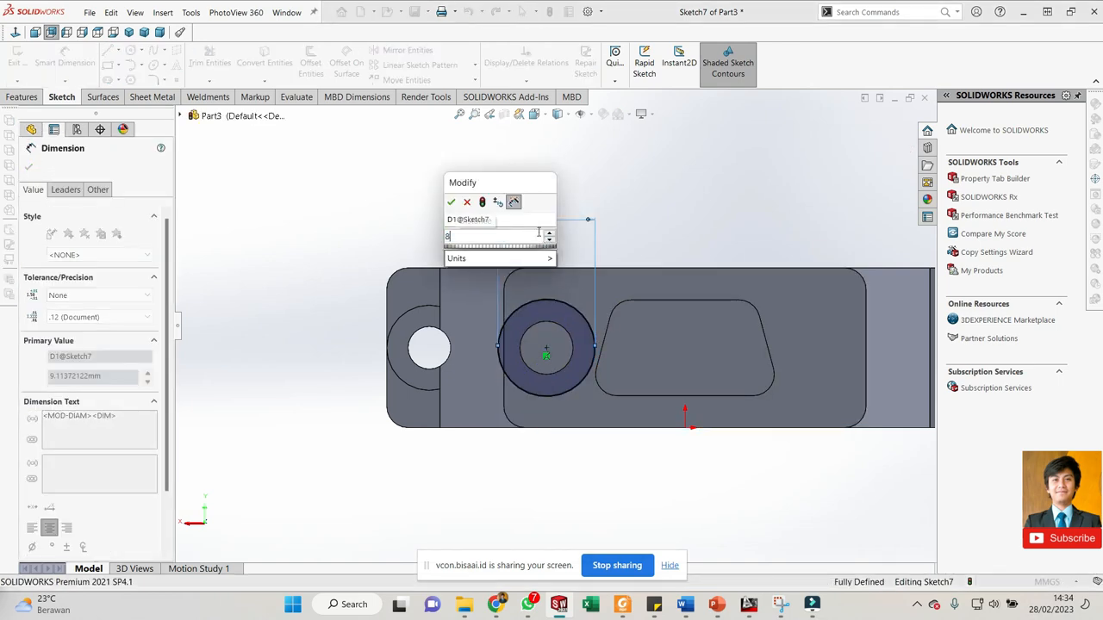
key("Return")
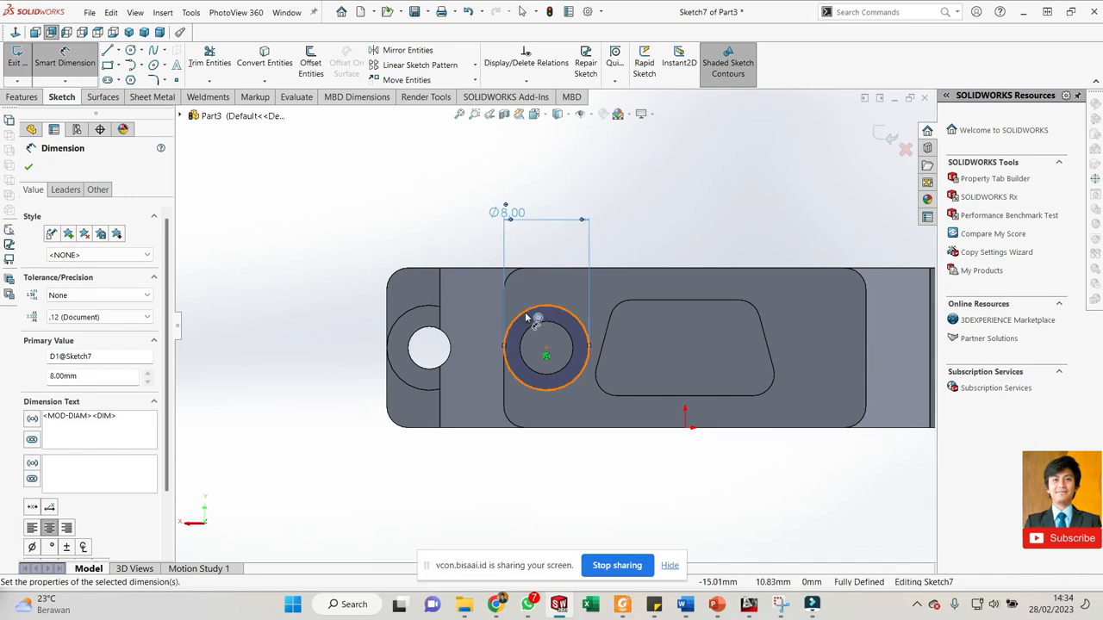
scroll(508, 362, "down", 1)
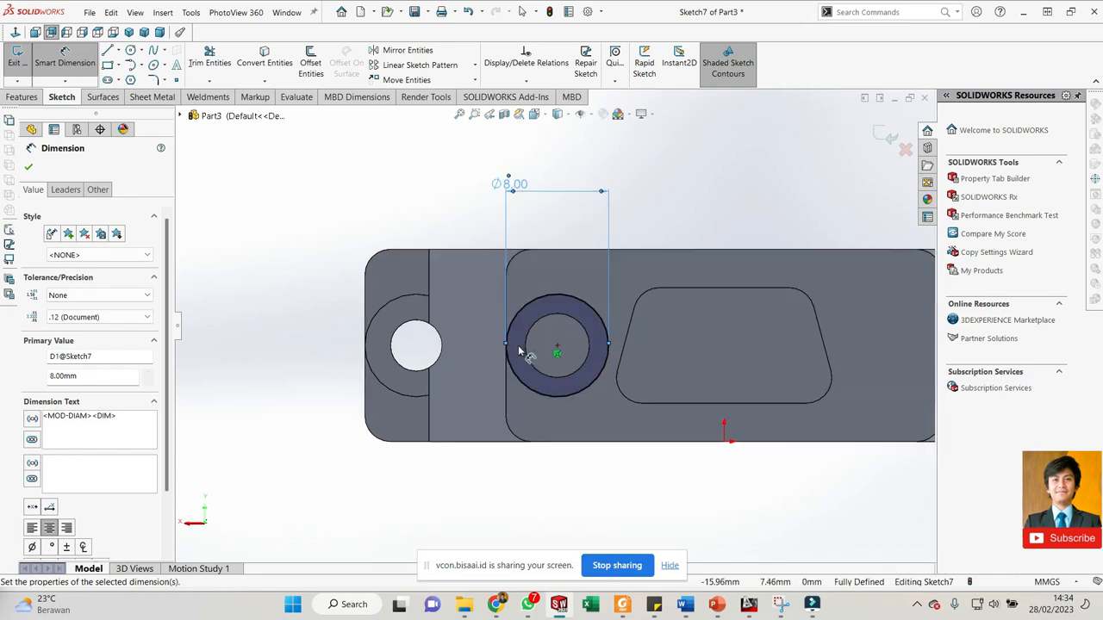
scroll(522, 350, "down", 3)
scroll(551, 336, "up", 4)
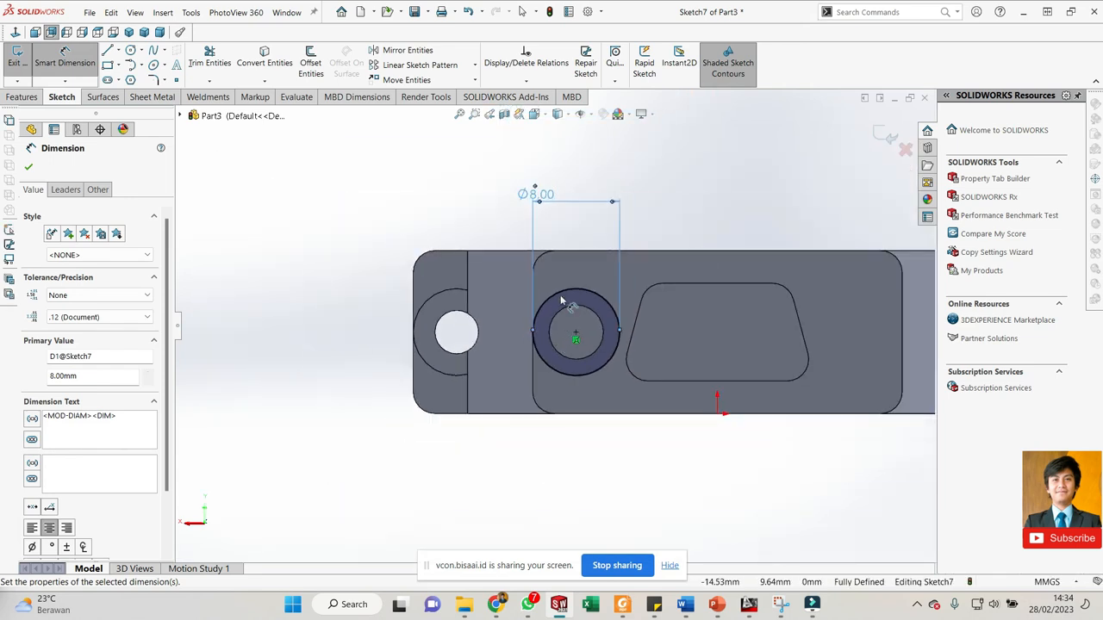
key("Escape")
- Begin a boss extrusion of the 8 mm circle with its direction reversed towards the part's body
scroll(570, 231, "up", 3)
mouse_move(564, 232)
middle_mouse_down()
mouse_move(644, 461)
mouse_move(637, 448)
middle_mouse_up()
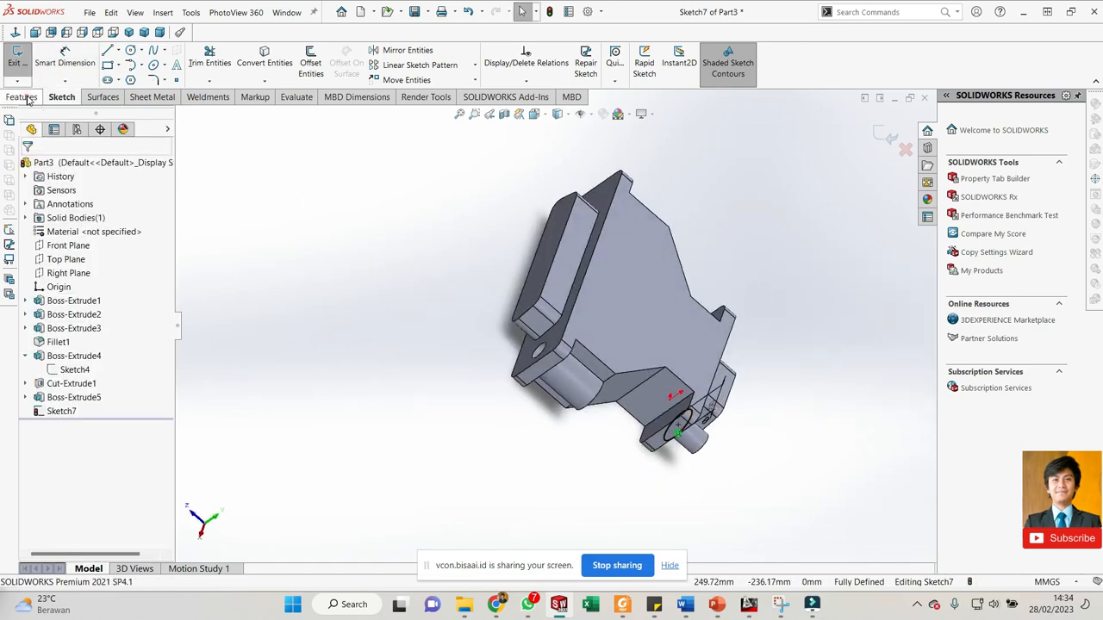
left_click(24, 97)
left_click(23, 60)
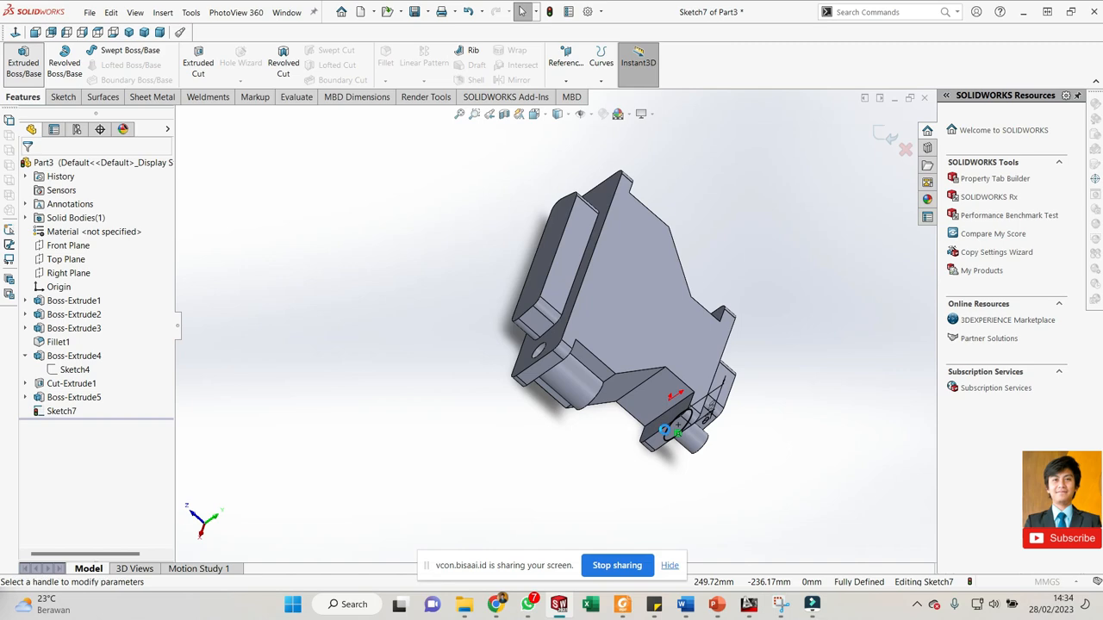
scroll(552, 370, "up", 5)
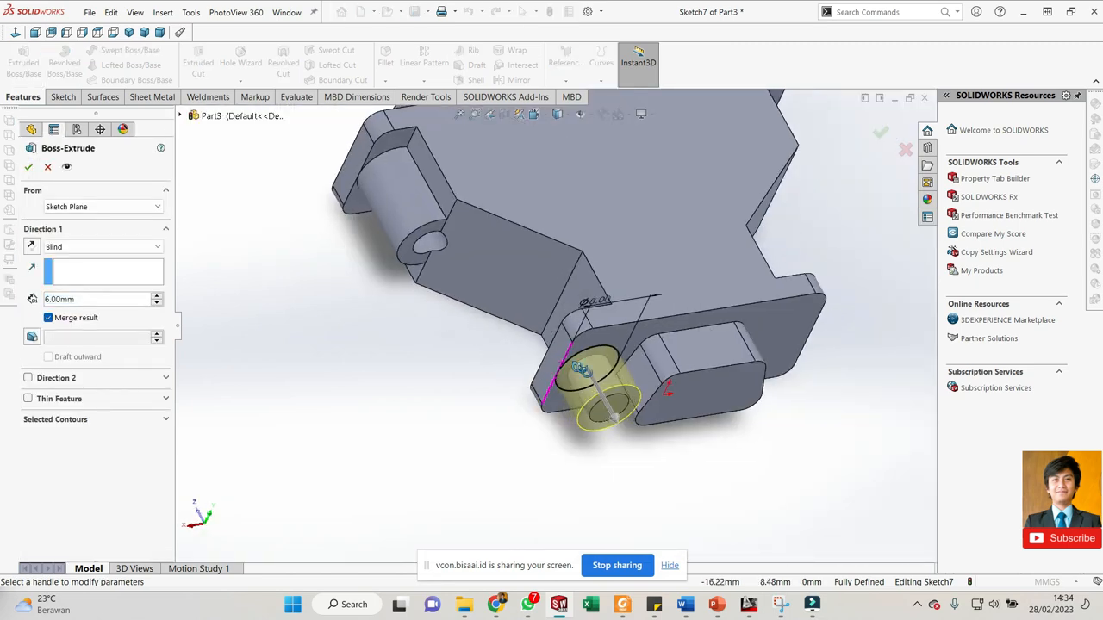
middle_click_drag(552, 371, 586, 448)
left_click(31, 247)
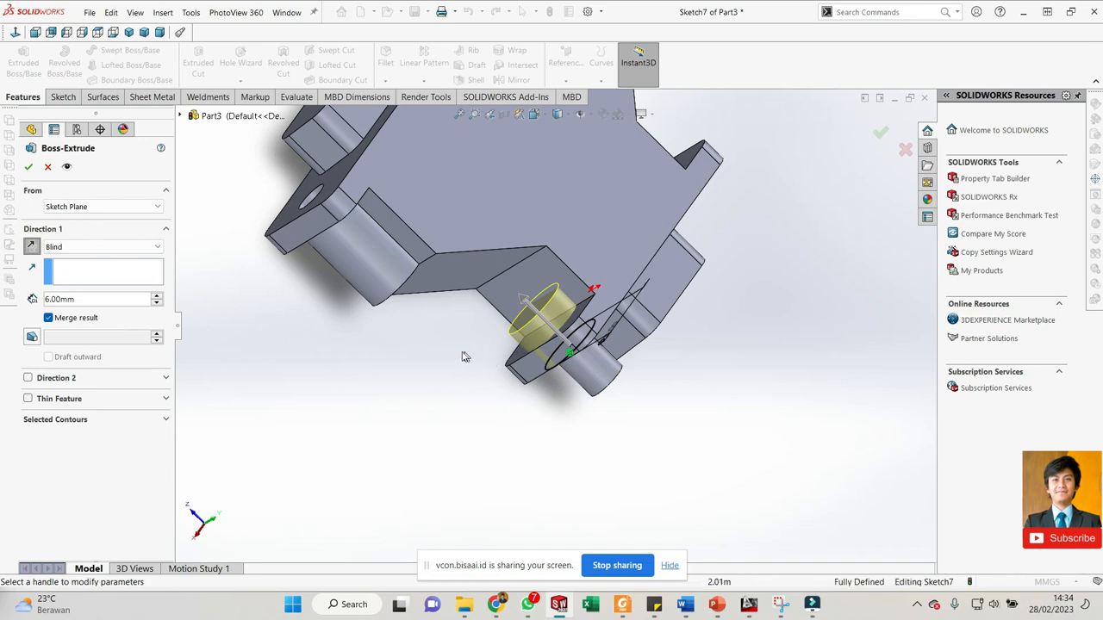
- Check the reference drawing's views for the depth of the circular boss behind the small flange
scroll(465, 357, "up", 5)
scroll(354, 267, "down", 3)
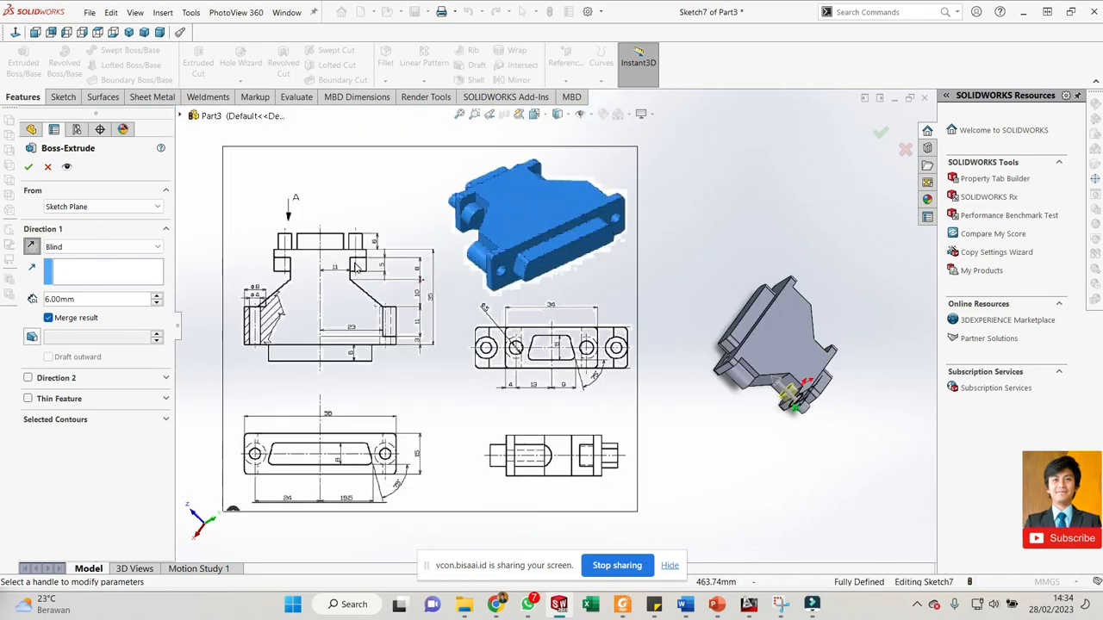
scroll(354, 267, "down", 3)
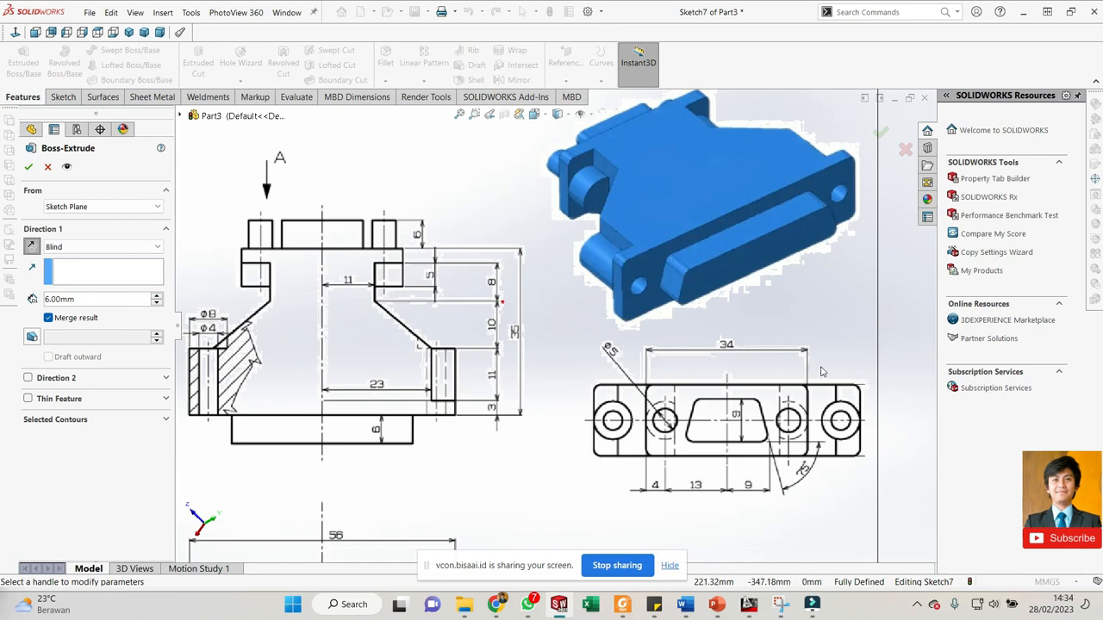
scroll(821, 372, "up", 3)
scroll(802, 426, "down", 3)
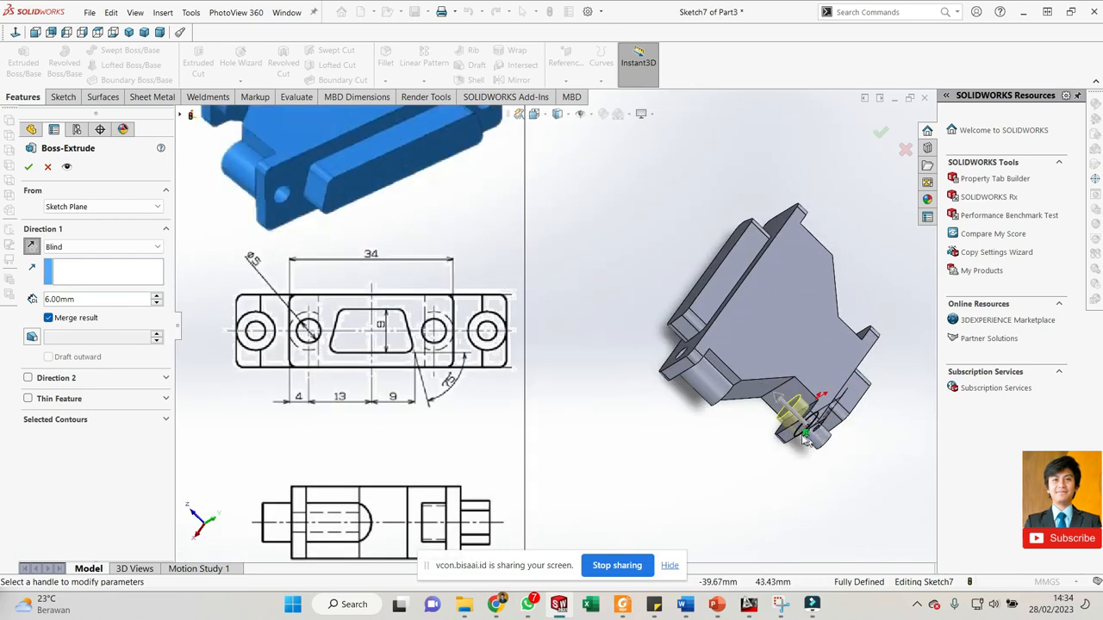
scroll(779, 410, "down", 3)
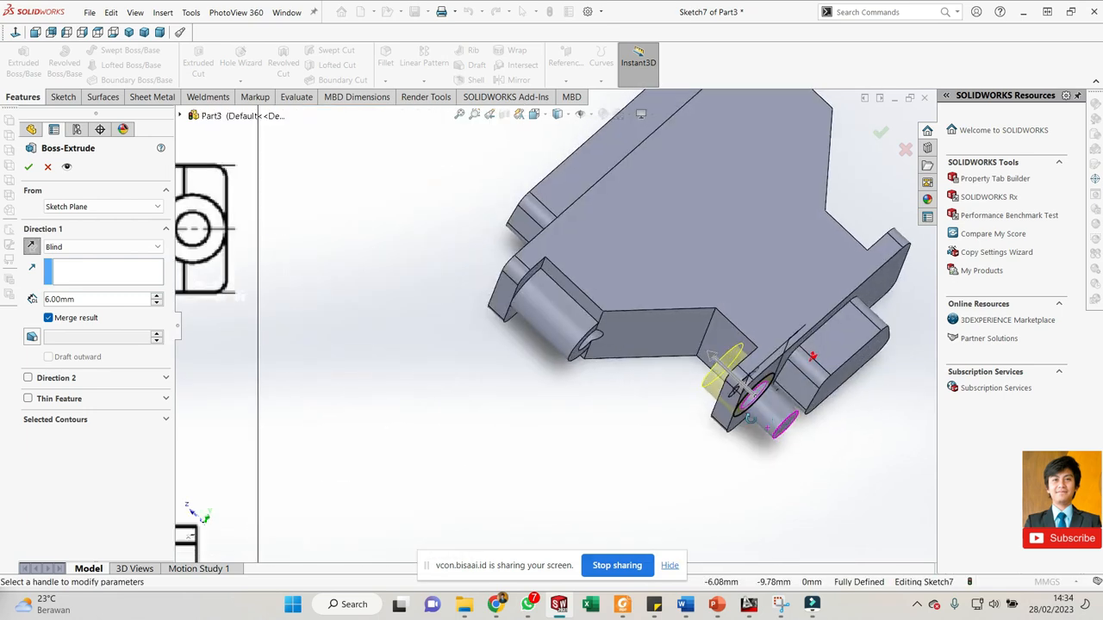
- Try the Offset From Surface end condition with the small flange's inner face as the reference surface
left_click(98, 249)
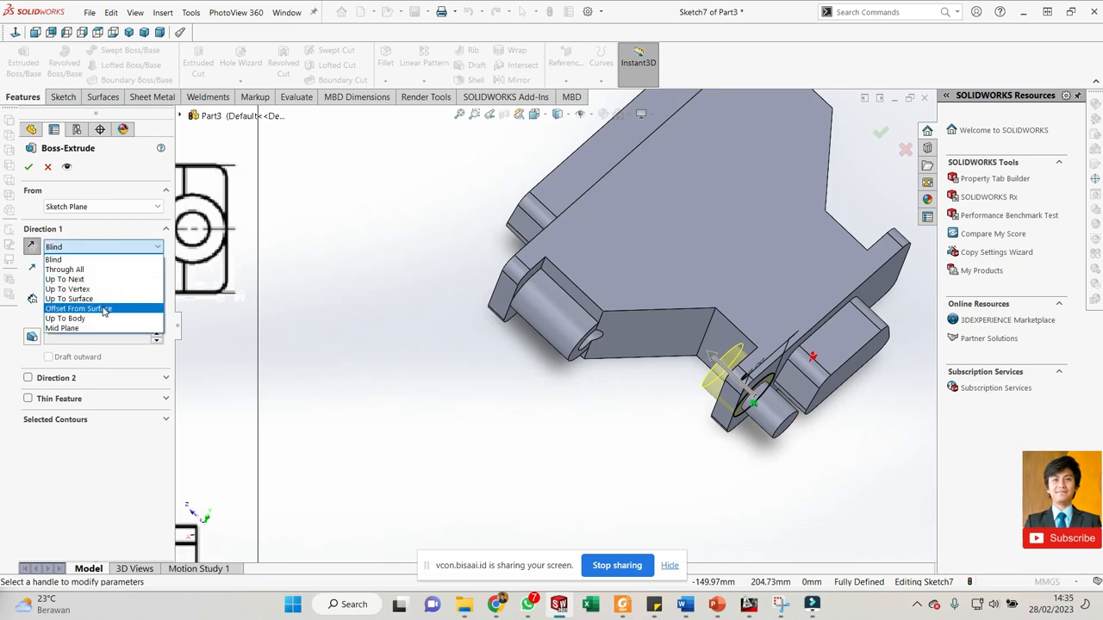
left_click(103, 309)
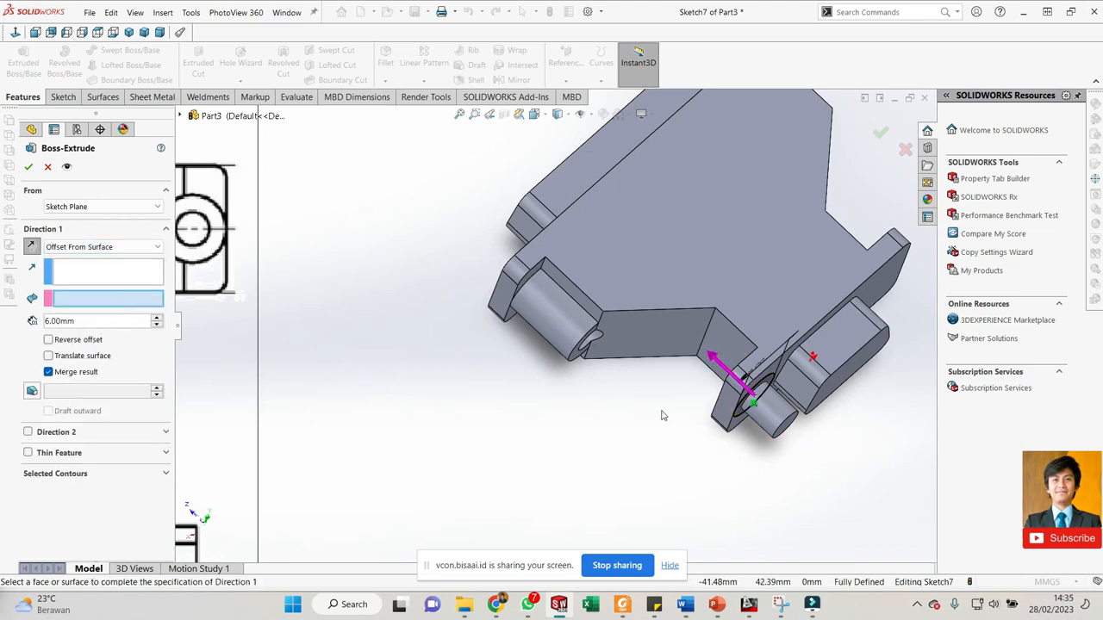
scroll(745, 399, "down", 2)
scroll(745, 399, "down", 2)
middle_click_drag(744, 399, 700, 369)
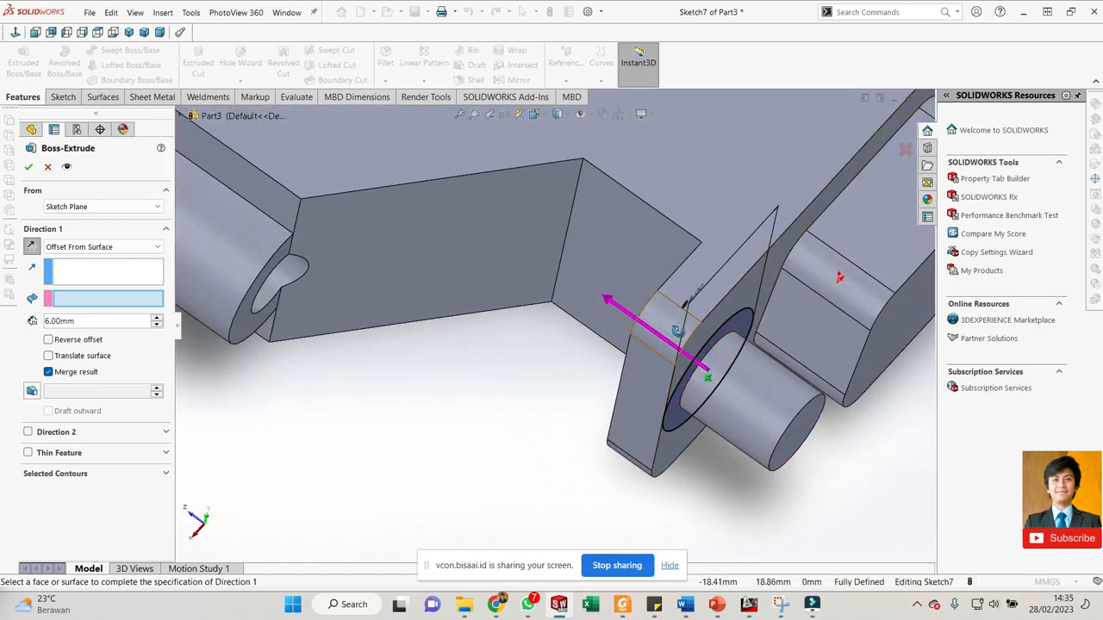
middle_click_drag(679, 330, 737, 321)
scroll(339, 320, "up", 1)
left_click(591, 308)
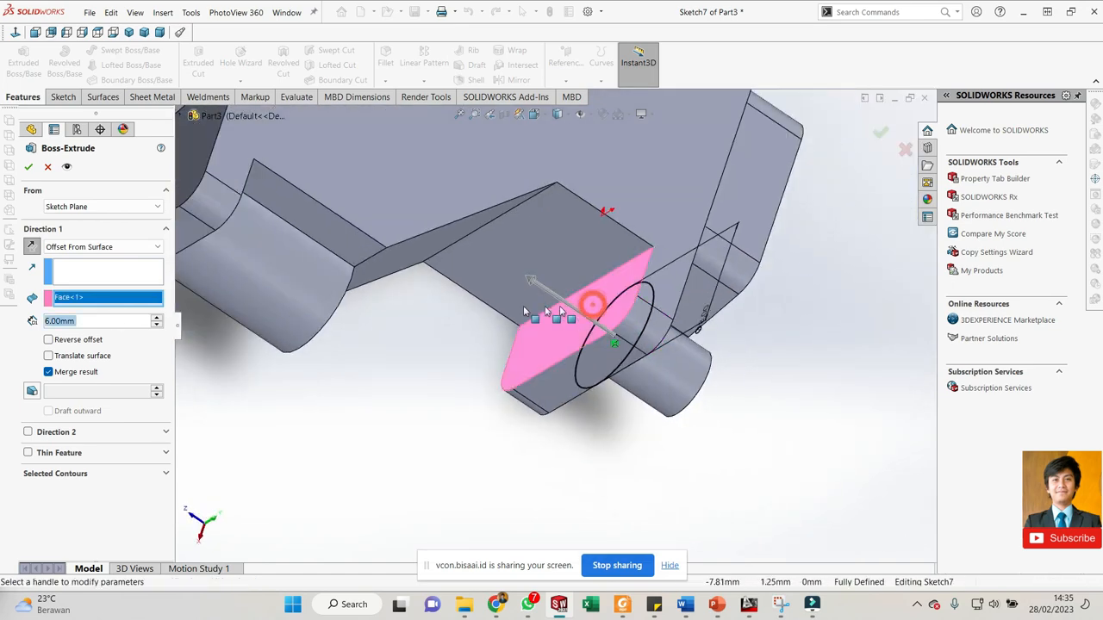
- Set the surface offset to 5 mm and return the extrusion's end condition to Blind
left_click_drag(105, 318, 32, 319)
type("5")
key("Return")
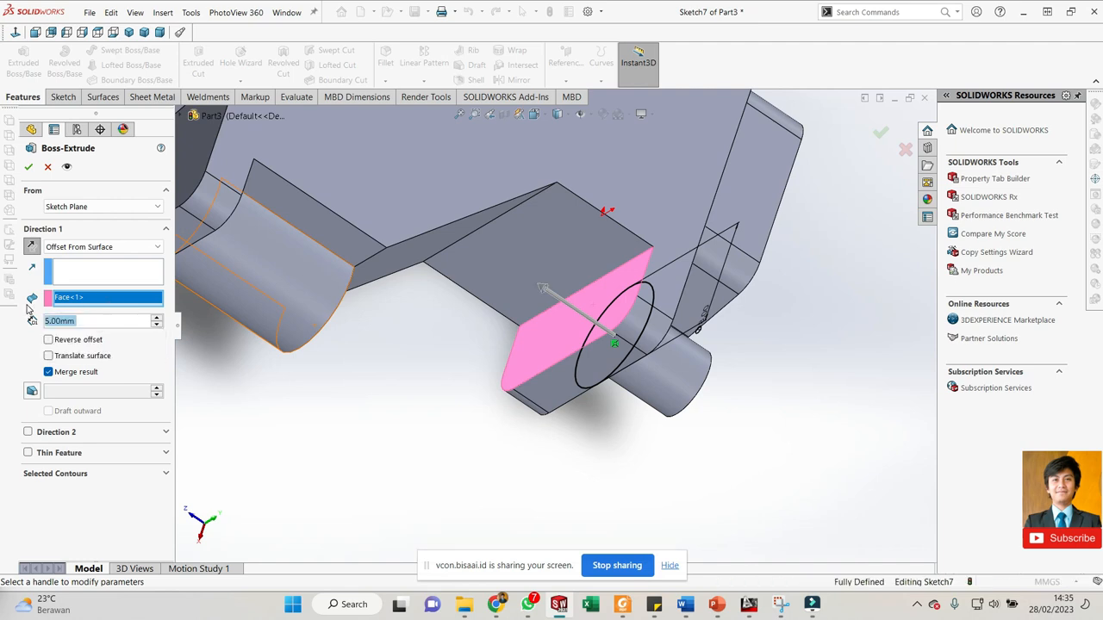
left_click(91, 269)
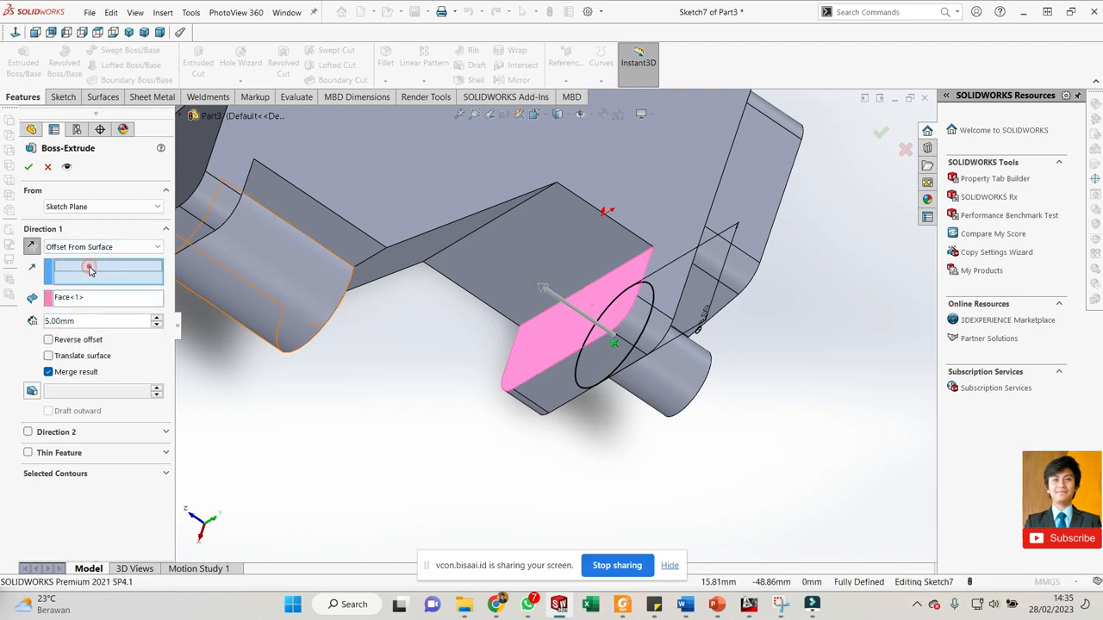
scroll(622, 341, "down", 1)
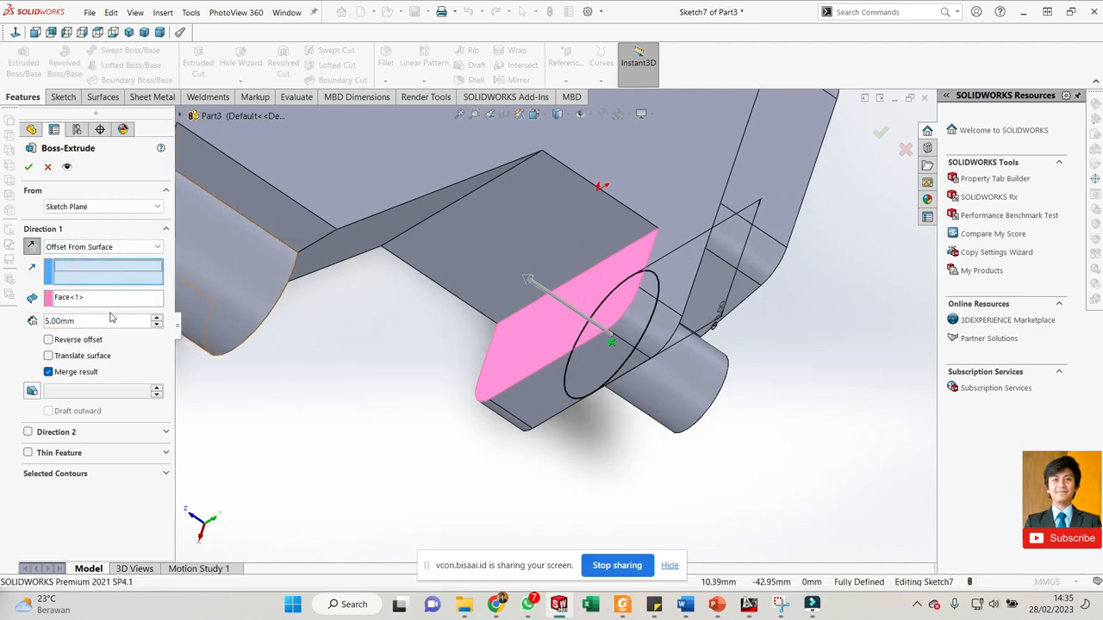
left_click(98, 247)
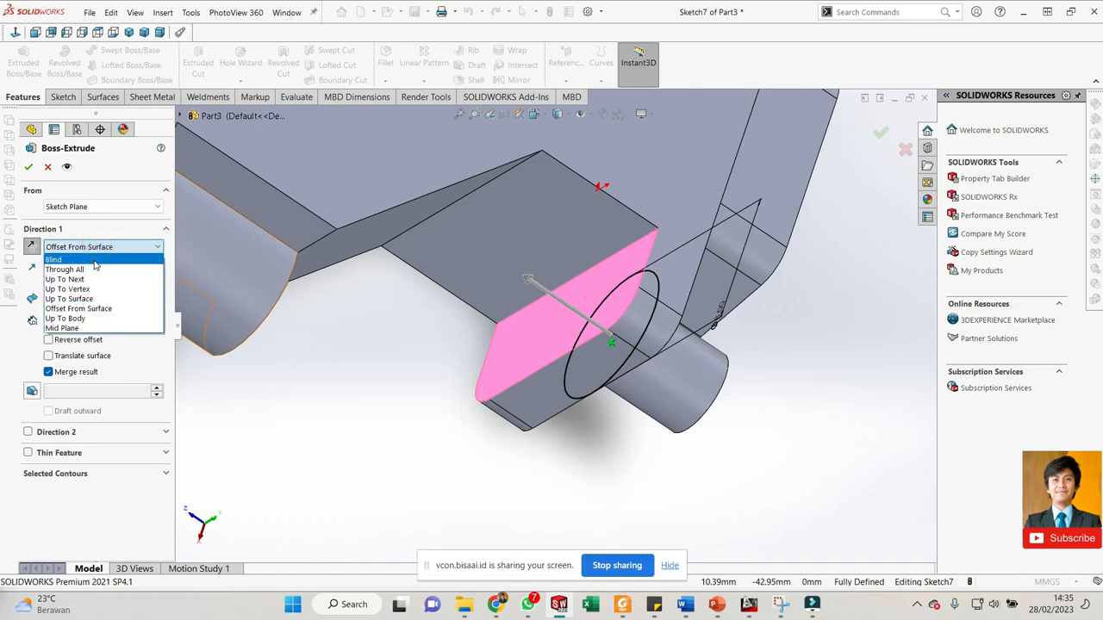
left_click(96, 264)
- Measure the short end edge of the small flange to find the flange's thickness
middle_click_drag(485, 369, 594, 274)
scroll(523, 324, "up", 3)
scroll(595, 274, "down", 5)
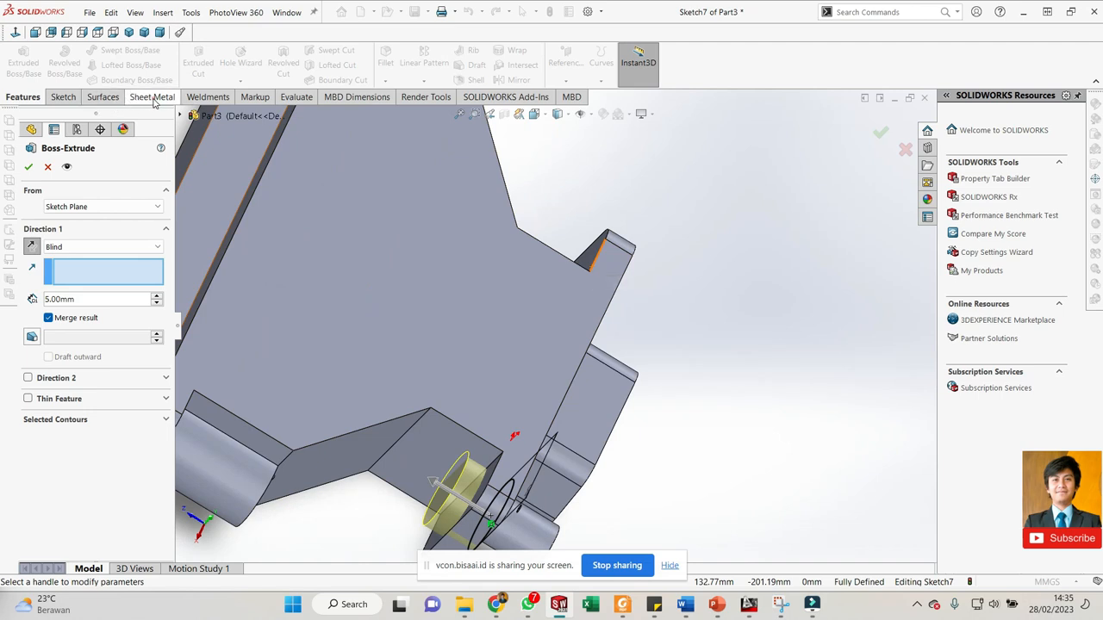
left_click(197, 97)
left_click(142, 97)
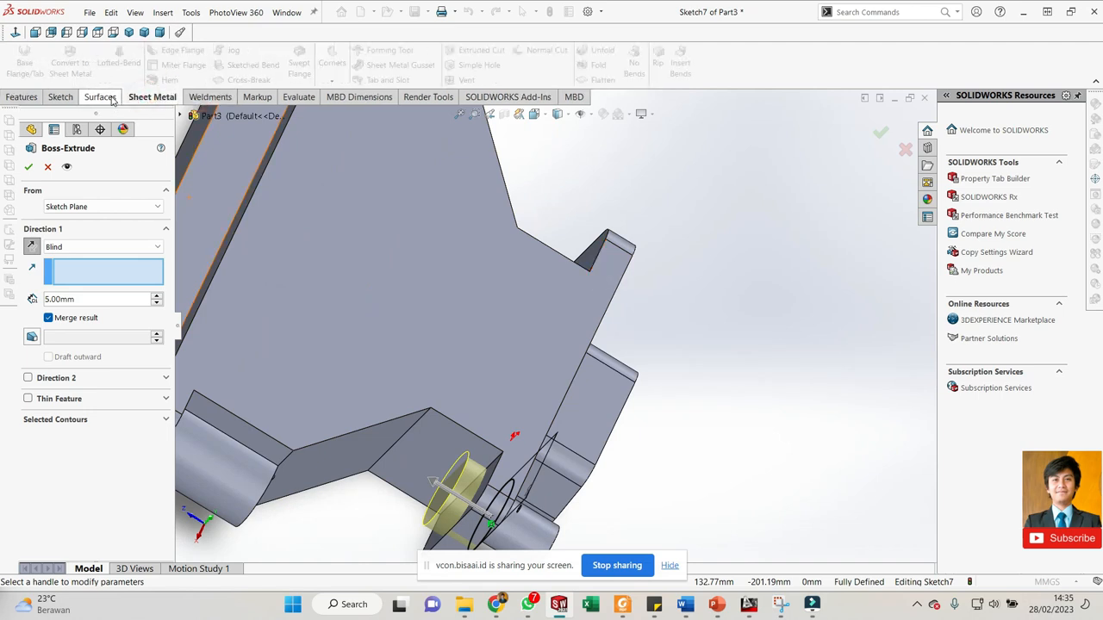
left_click(303, 98)
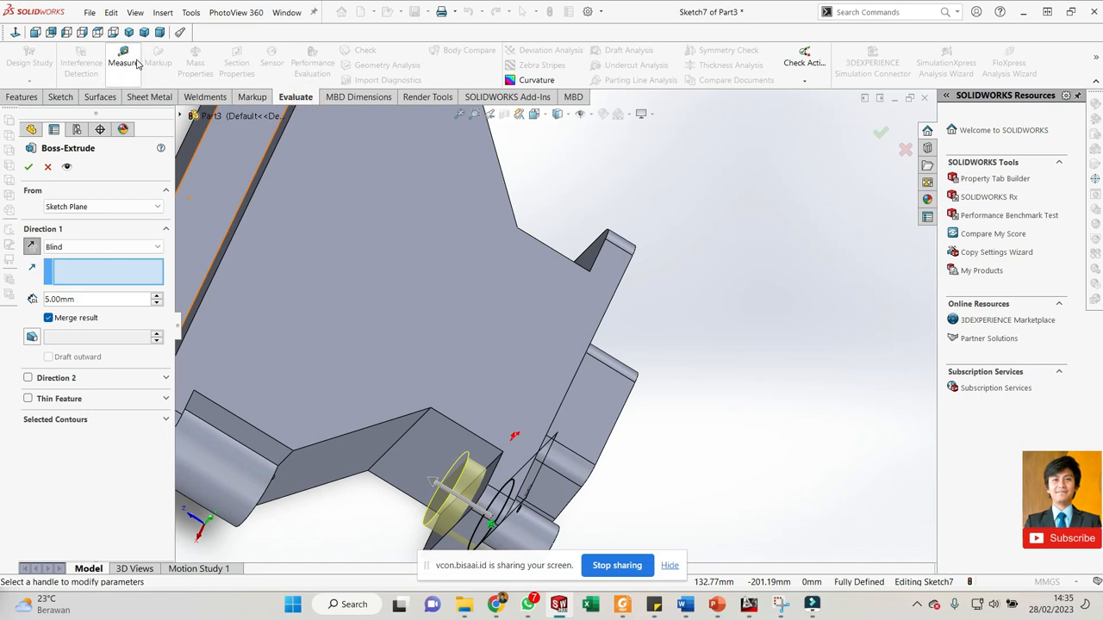
left_click(124, 58)
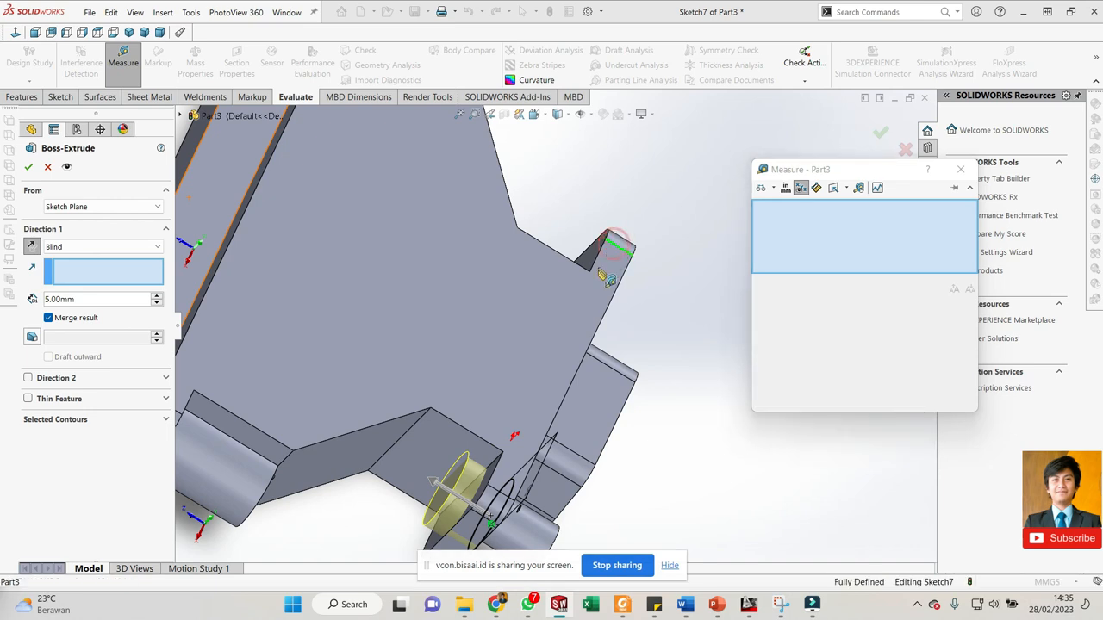
left_click(618, 247)
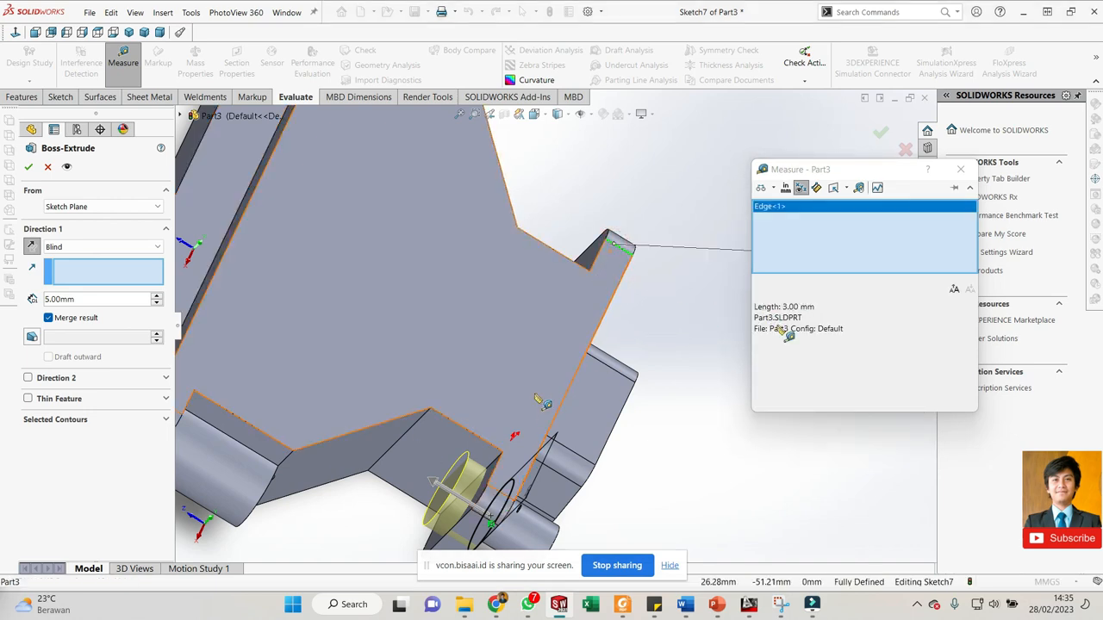
left_click(963, 173)
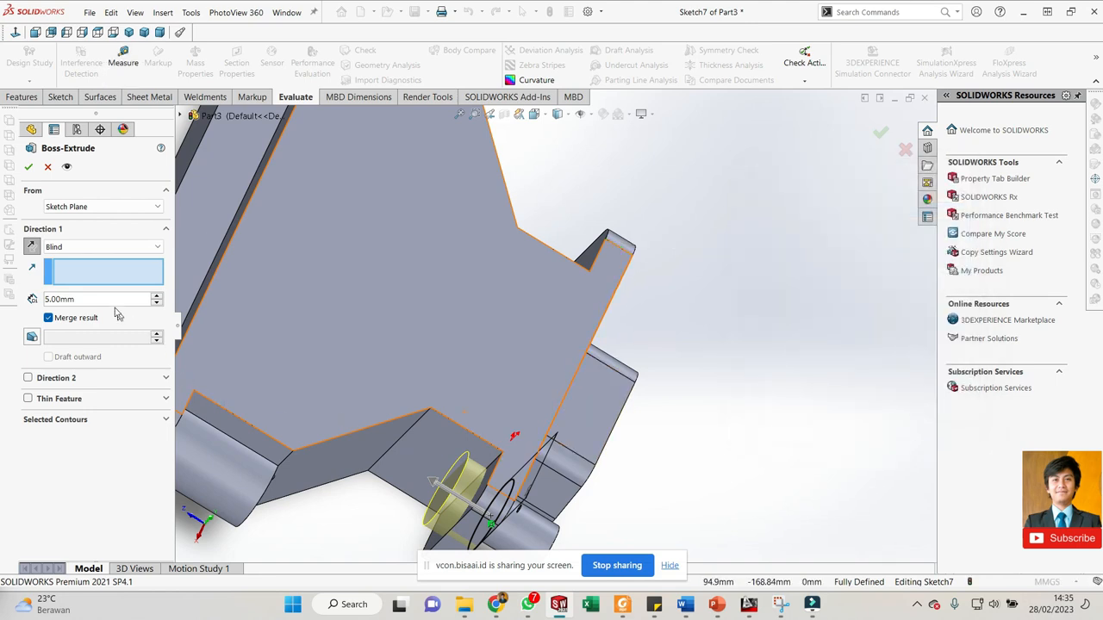
- Extrude the 8 mm circle to a blind depth of 5 mm + 3 mm towards the body, with the result merged
left_click_drag(99, 299, 40, 295)
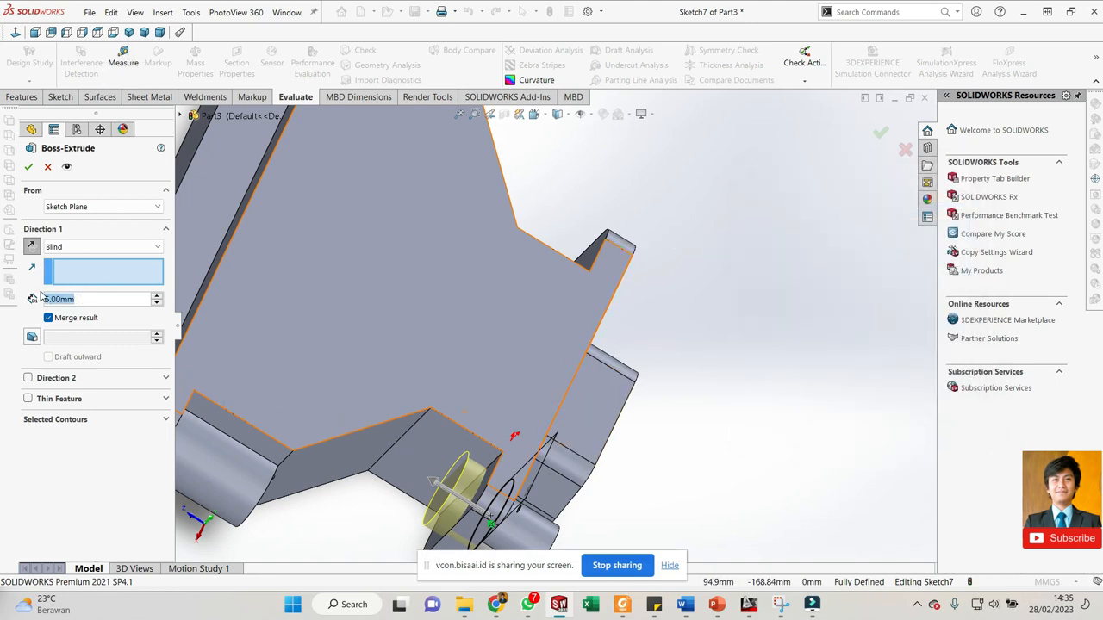
type("10")
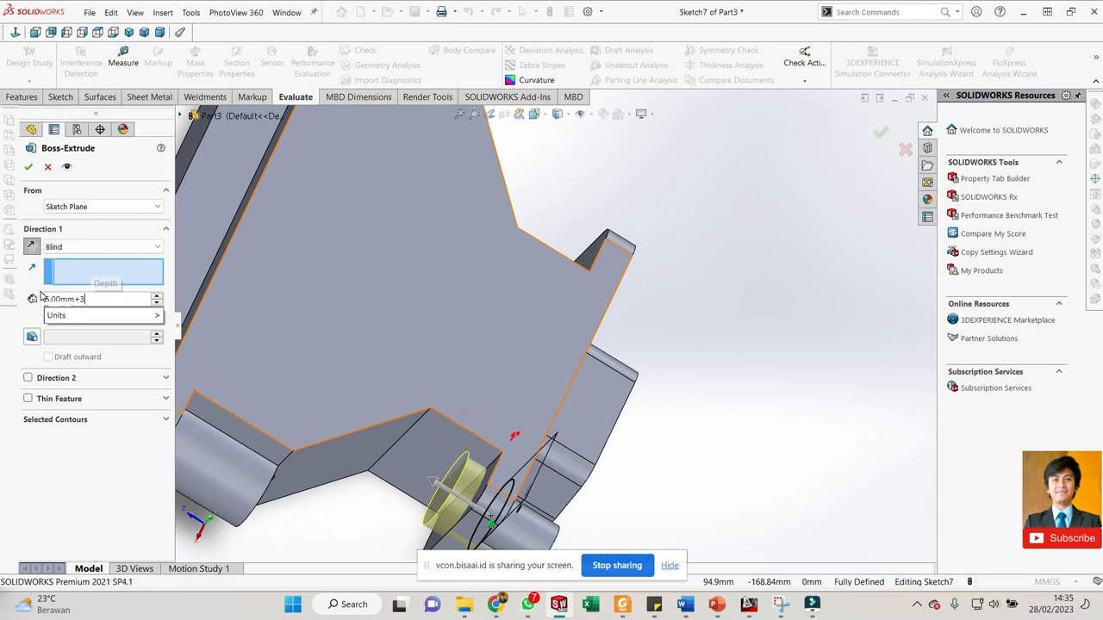
key("Return")
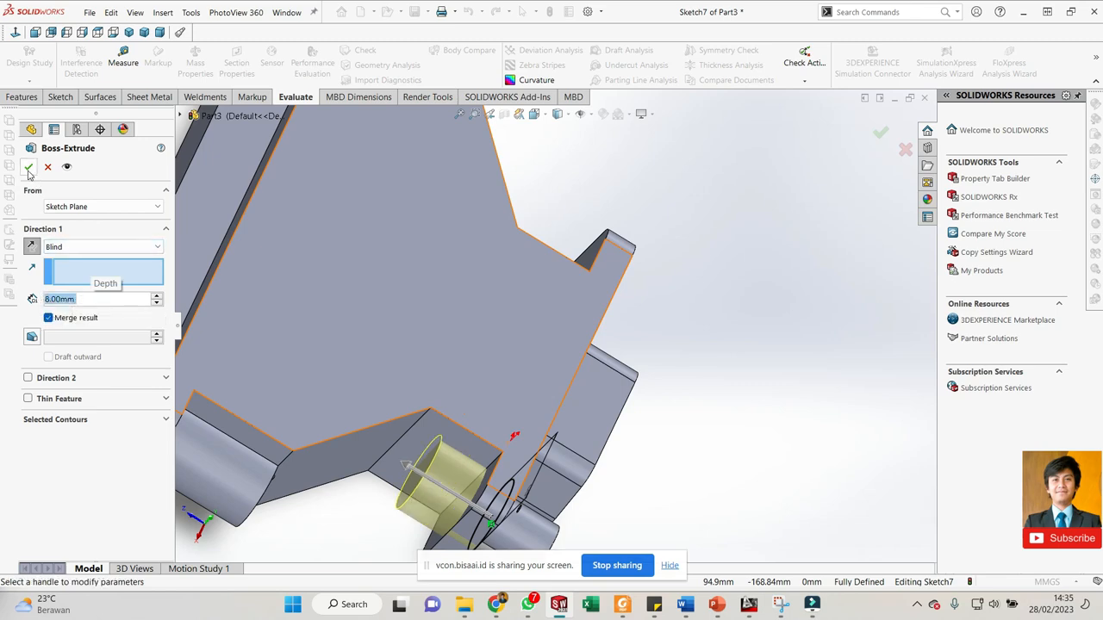
left_click(29, 167)
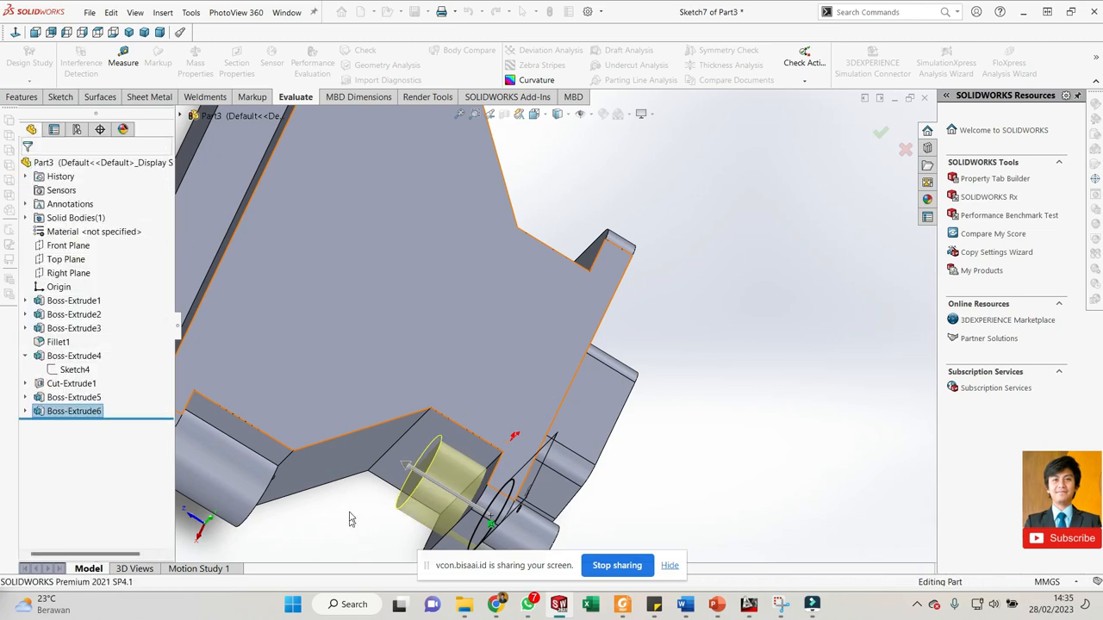
- Compare the new circular boss behind the small flange with the reference drawing's views and dimensions
scroll(481, 482, "up", 4)
scroll(504, 403, "down", 4)
mouse_move(504, 404)
middle_mouse_down()
mouse_move(477, 387)
mouse_move(420, 392)
middle_mouse_up()
scroll(420, 392, "up", 4)
scroll(392, 384, "up", 2)
scroll(337, 352, "down", 3)
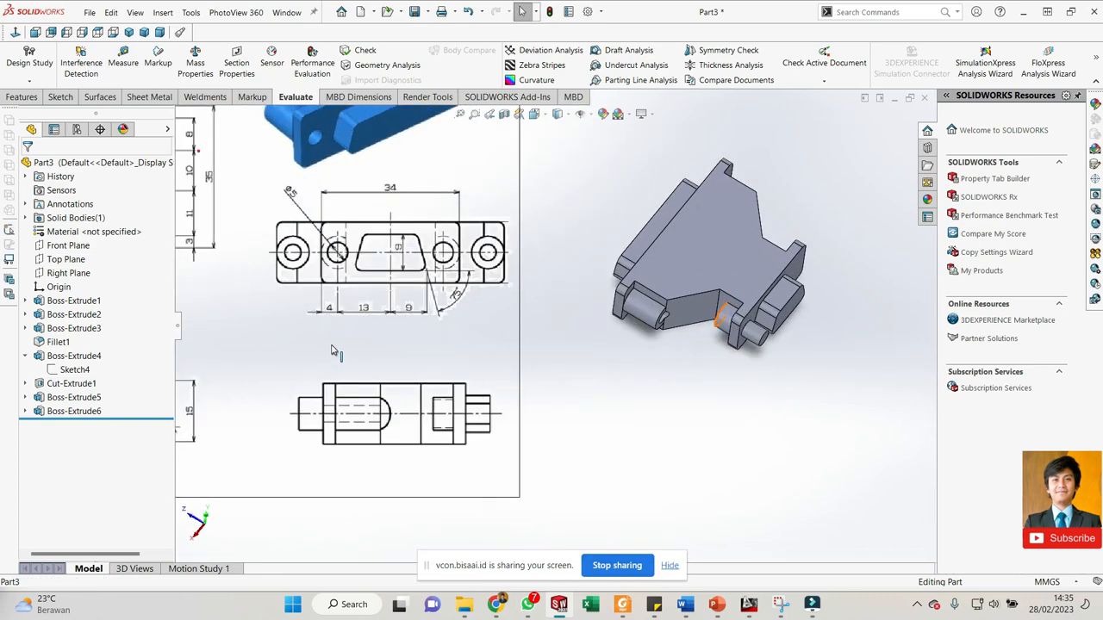
scroll(338, 349, "up", 4)
scroll(421, 188, "down", 3)
scroll(425, 190, "down", 1)
scroll(505, 476, "up", 2)
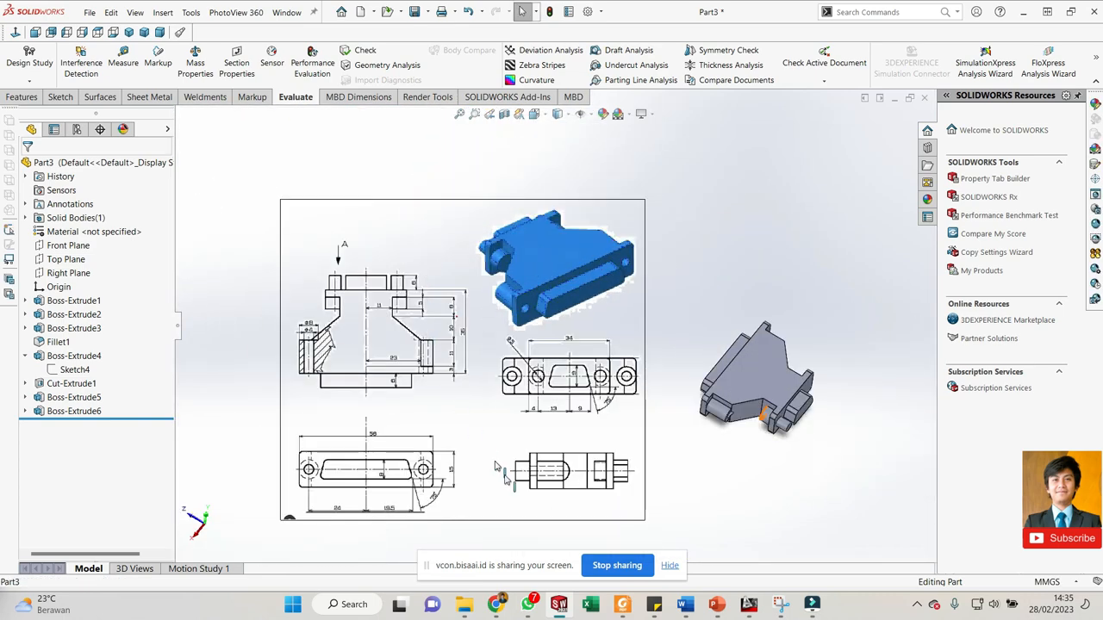
scroll(528, 485, "down", 1)
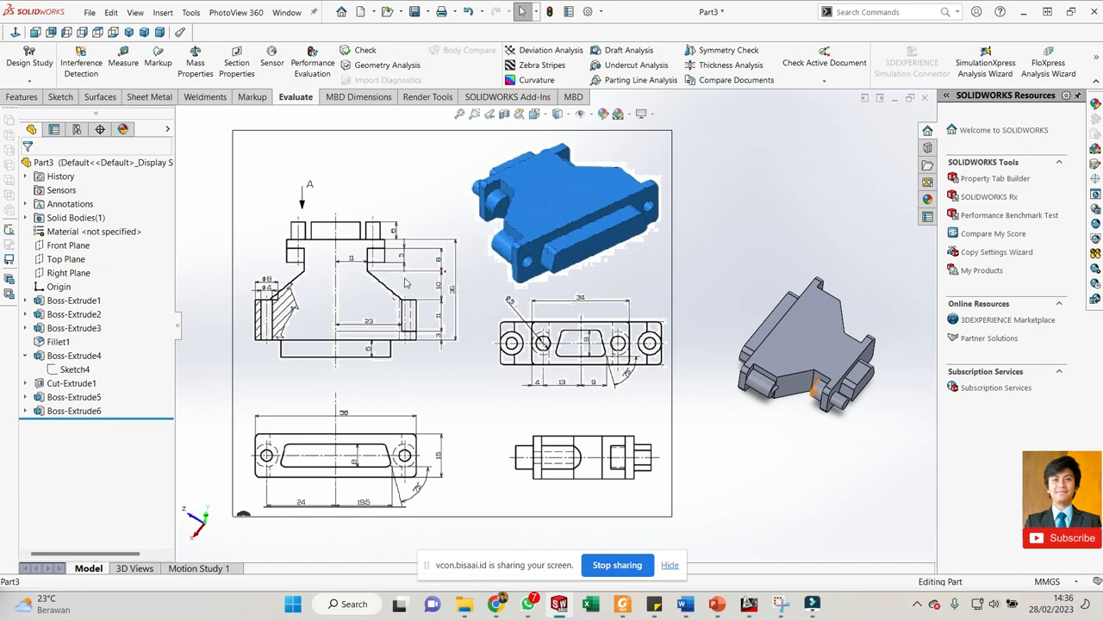
scroll(853, 400, "down", 5)
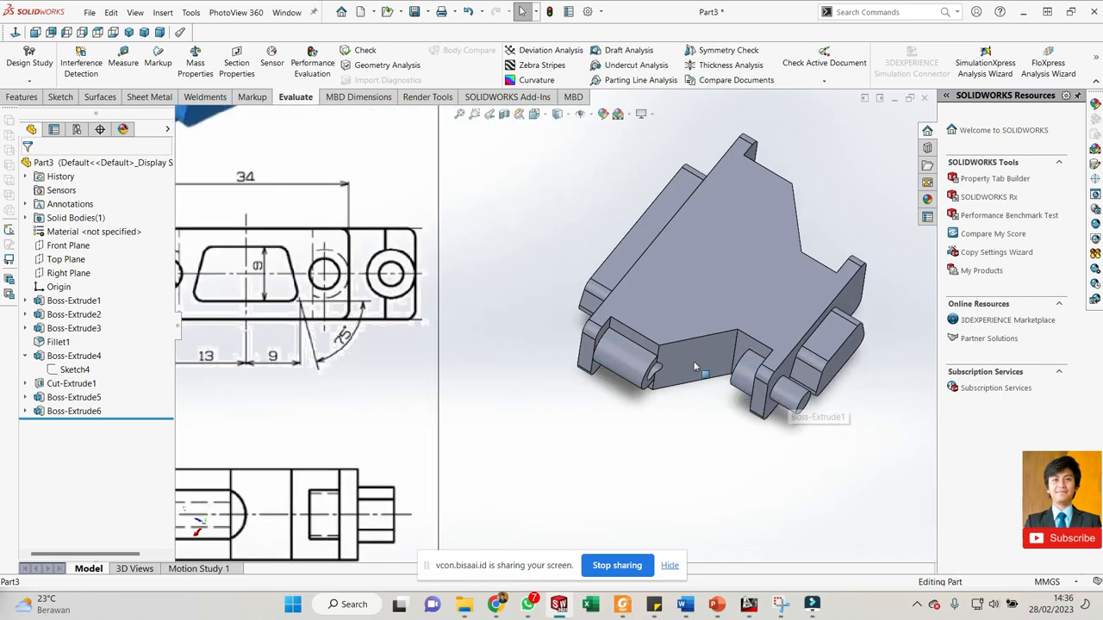
- Mirror Boss-Extrude4, Cut-Extrude1, Boss-Extrude5 and Boss-Extrude6 about the Right Plane to add matching bosses, hole and pin on the opposite side
scroll(623, 369, "up", 5)
scroll(519, 317, "up", 1)
scroll(602, 319, "down", 4)
mouse_move(602, 319)
middle_mouse_down()
mouse_move(561, 275)
mouse_move(576, 327)
middle_mouse_up()
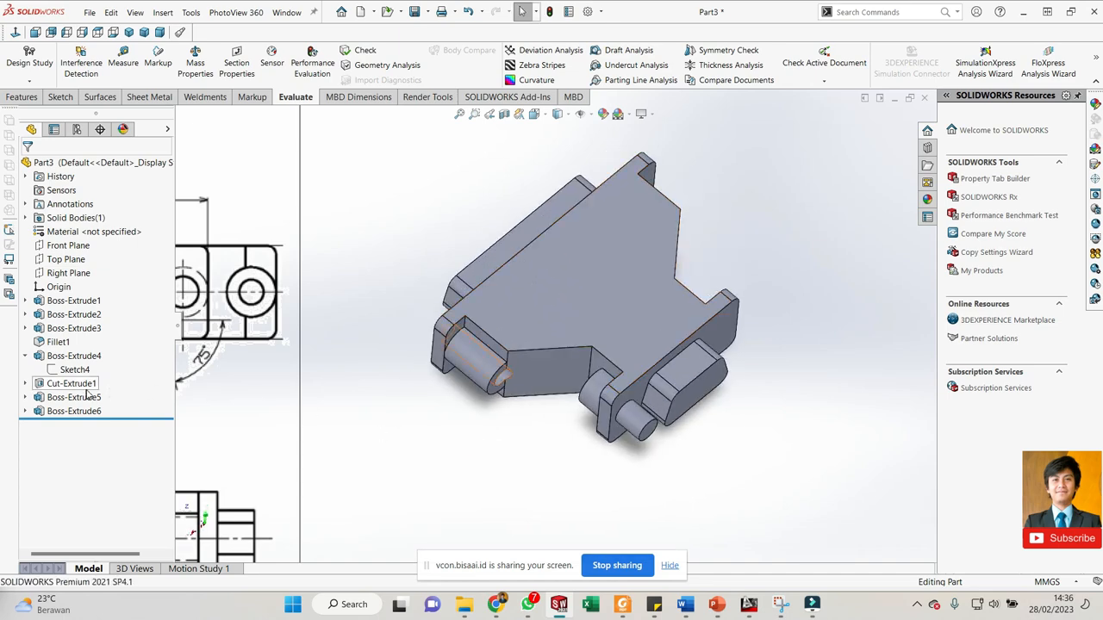
left_click(74, 358)
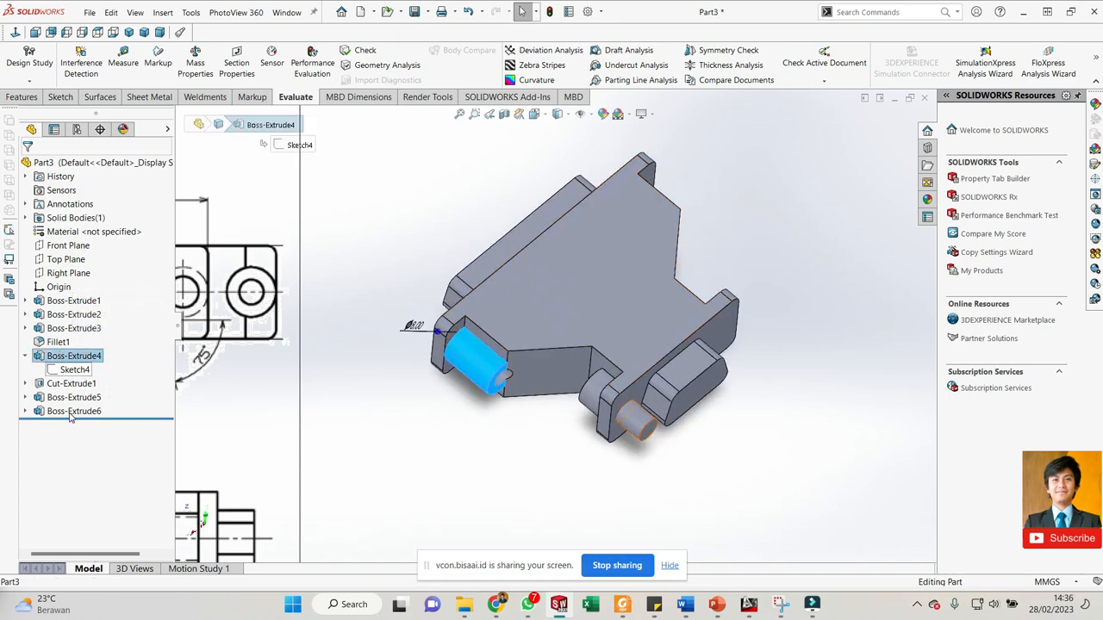
left_click(28, 357)
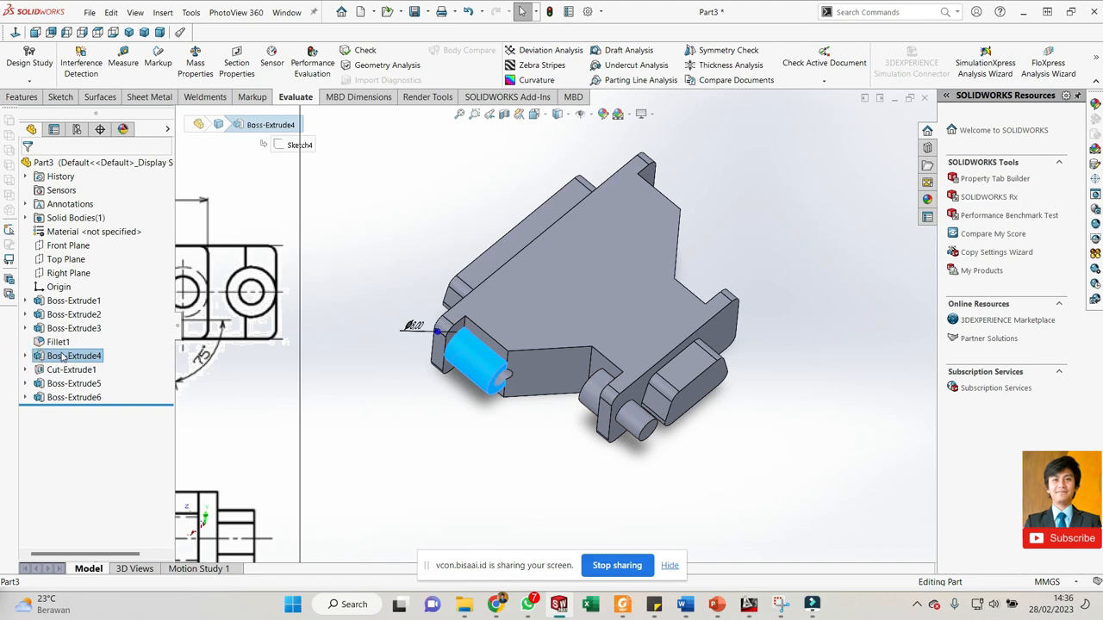
left_click(72, 398, "shift")
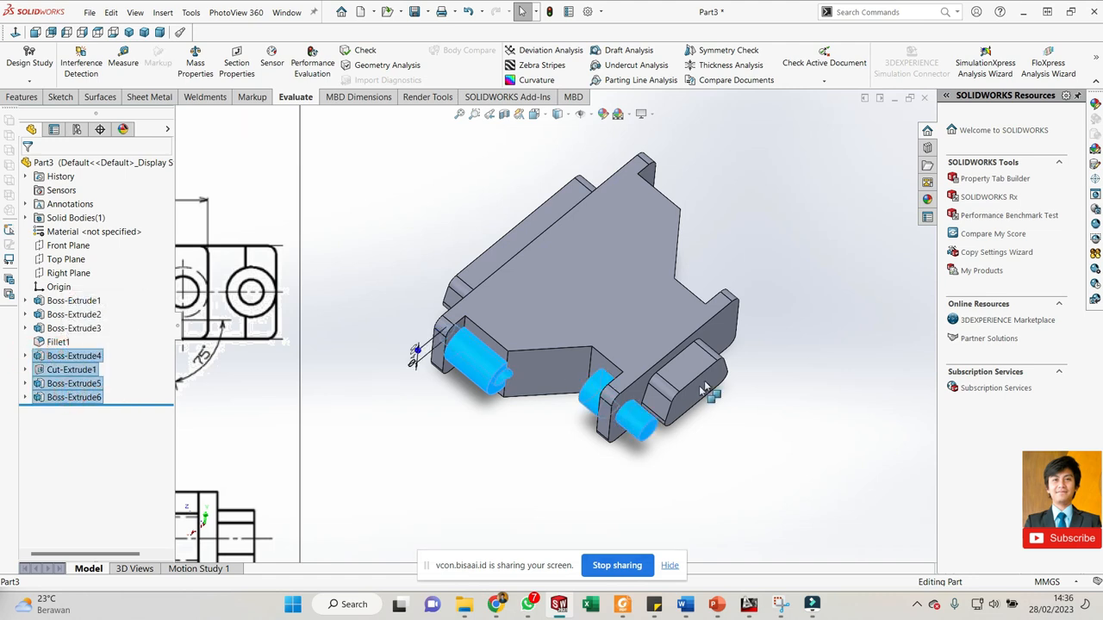
scroll(591, 386, "down", 2)
scroll(423, 284, "up", 3)
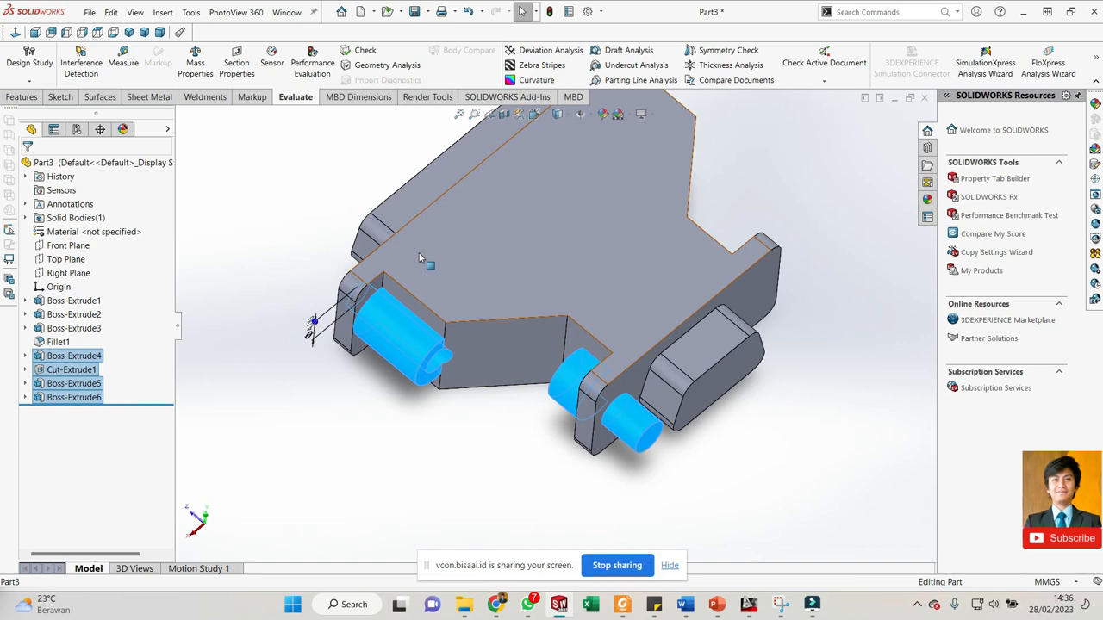
left_click(35, 100)
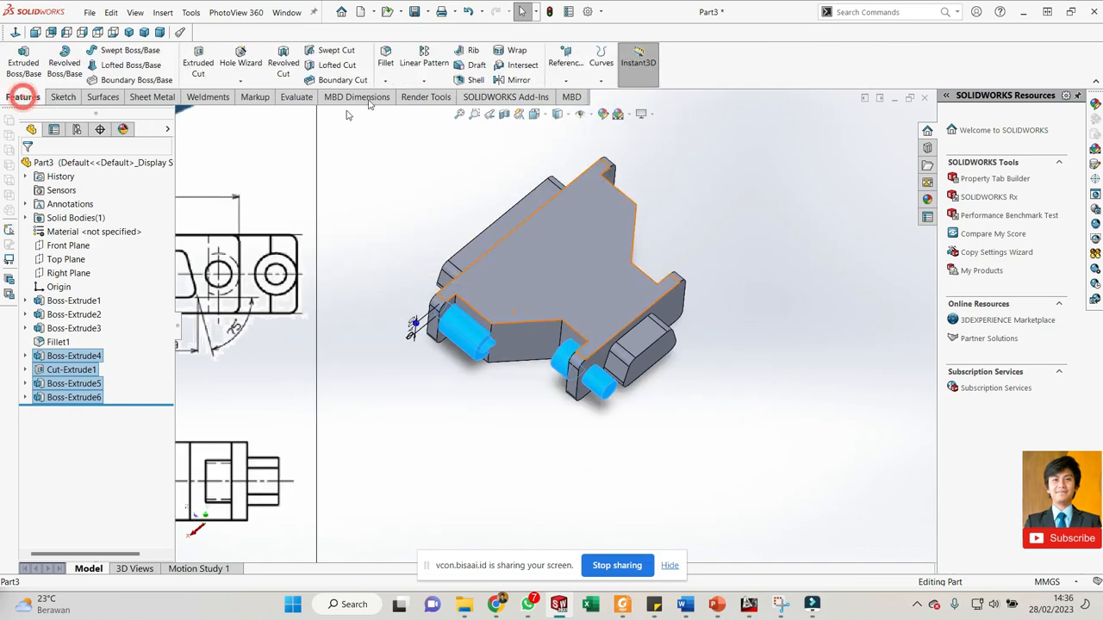
left_click(423, 81)
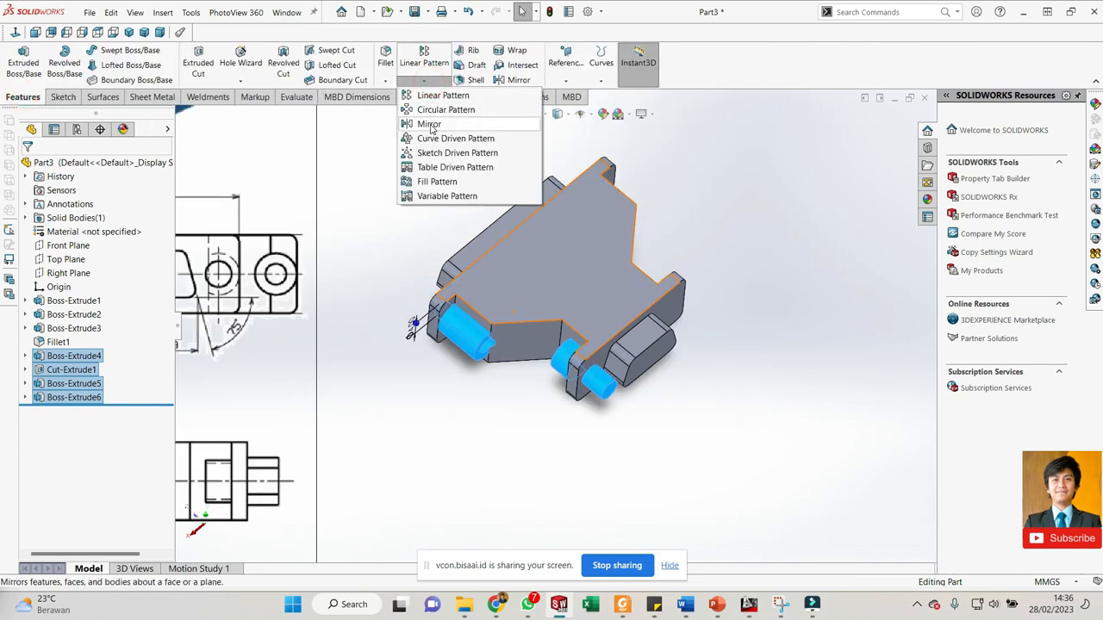
left_click(430, 125)
left_click(104, 208)
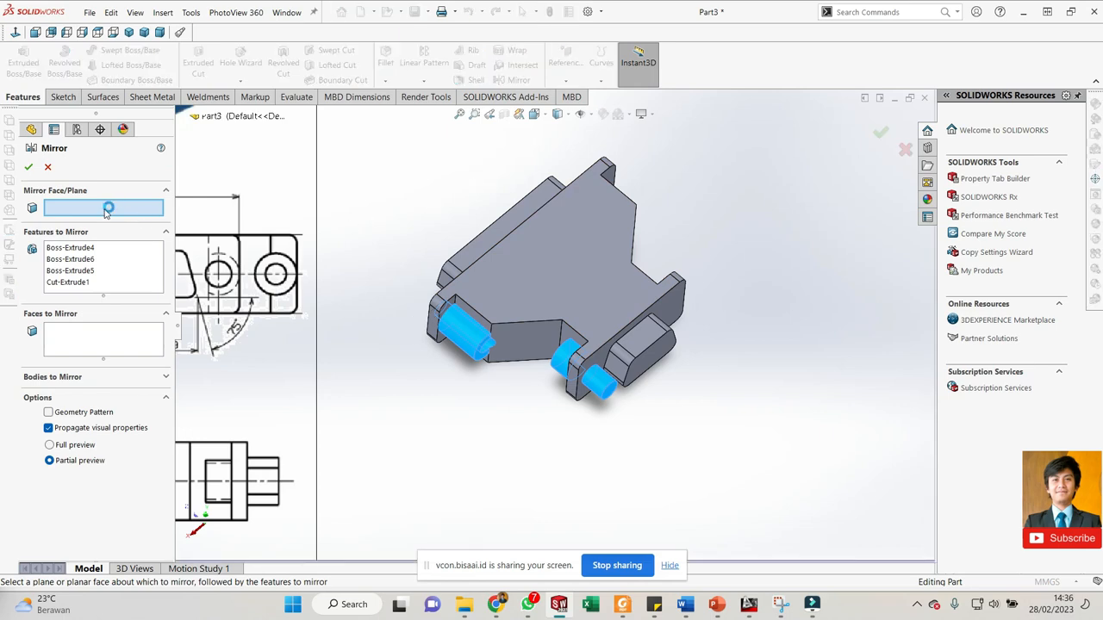
scroll(460, 247, "up", 5)
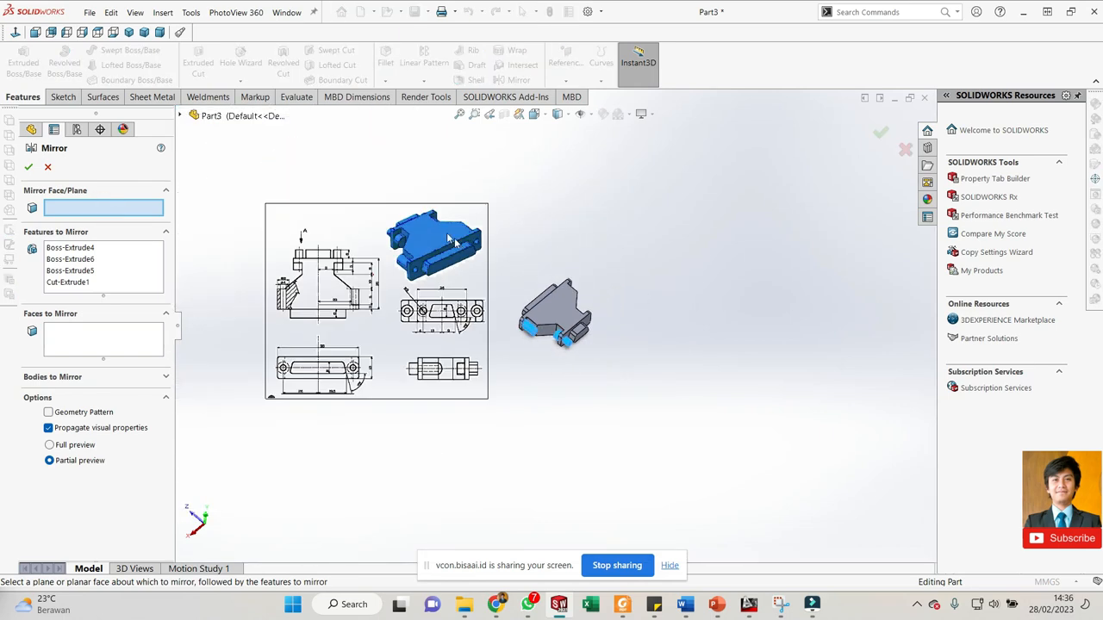
left_click(181, 116)
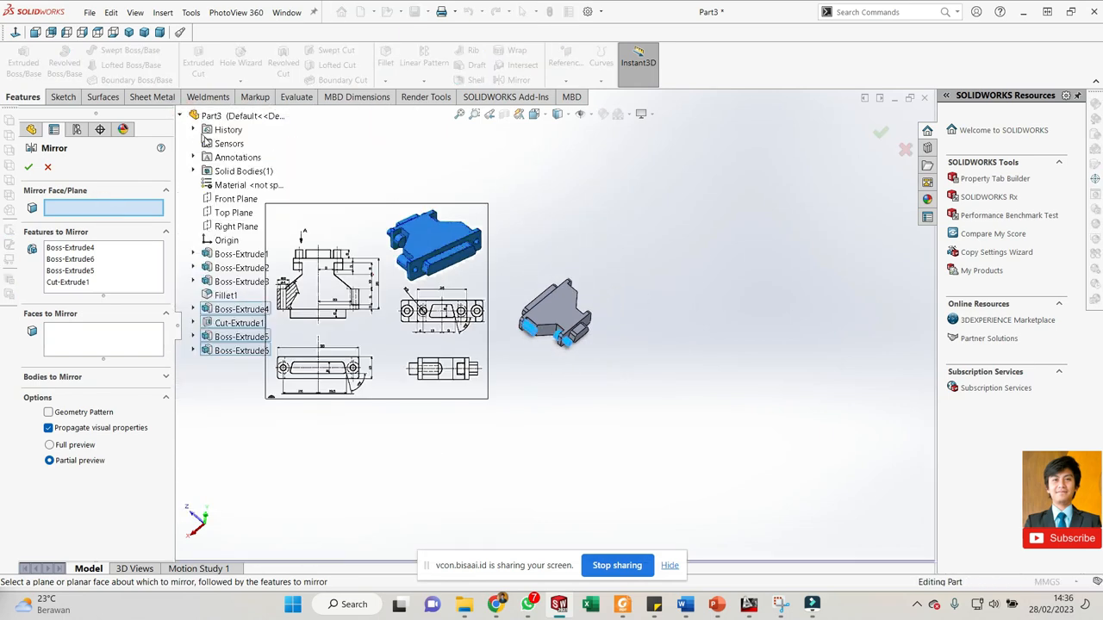
left_click(231, 226)
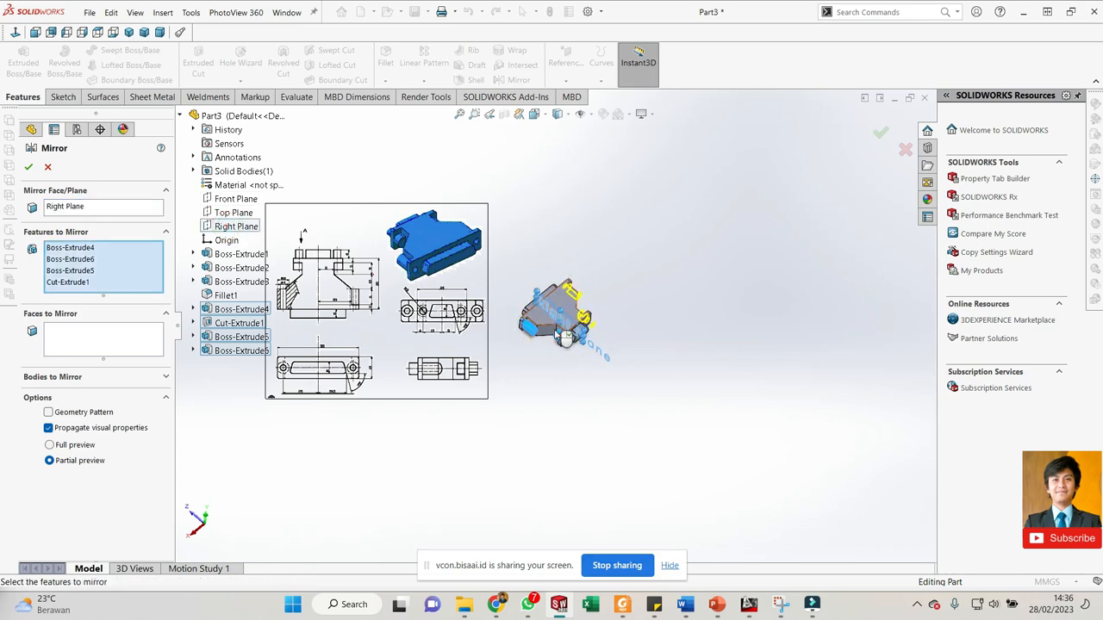
scroll(551, 319, "down", 2)
scroll(551, 319, "down", 3)
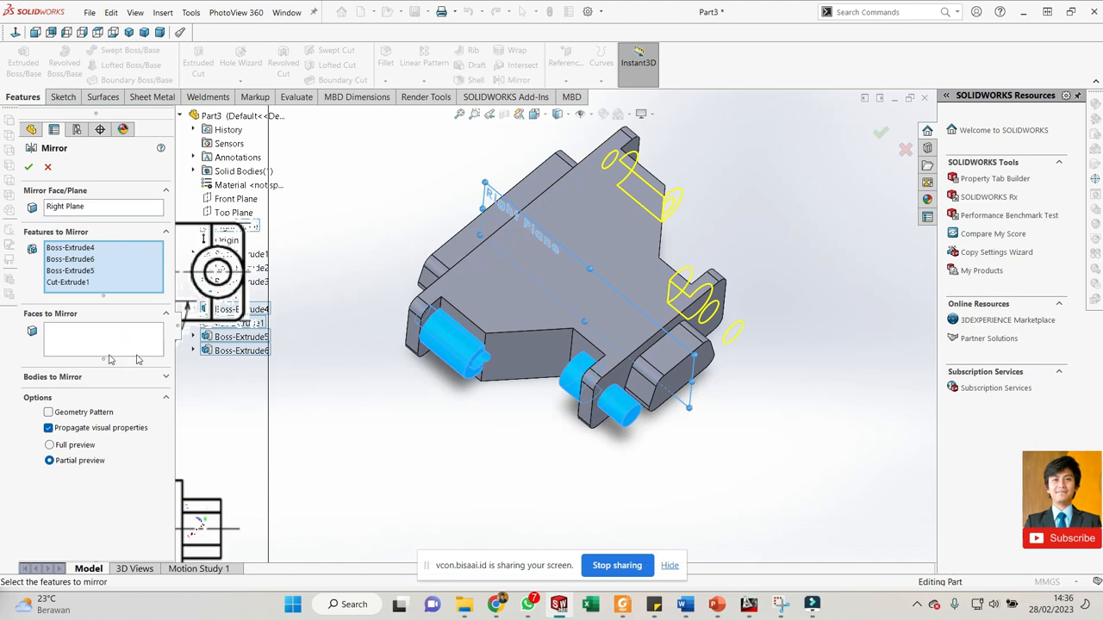
left_click(31, 167)
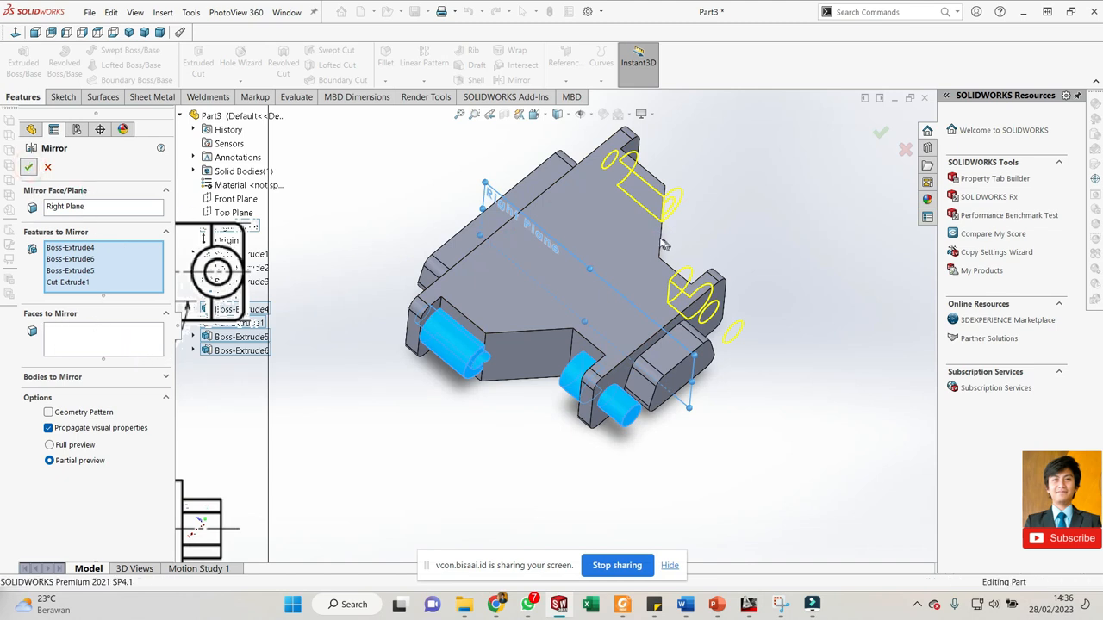
- Open the appearance of the whole part for editing
middle_click_drag(620, 259, 504, 392)
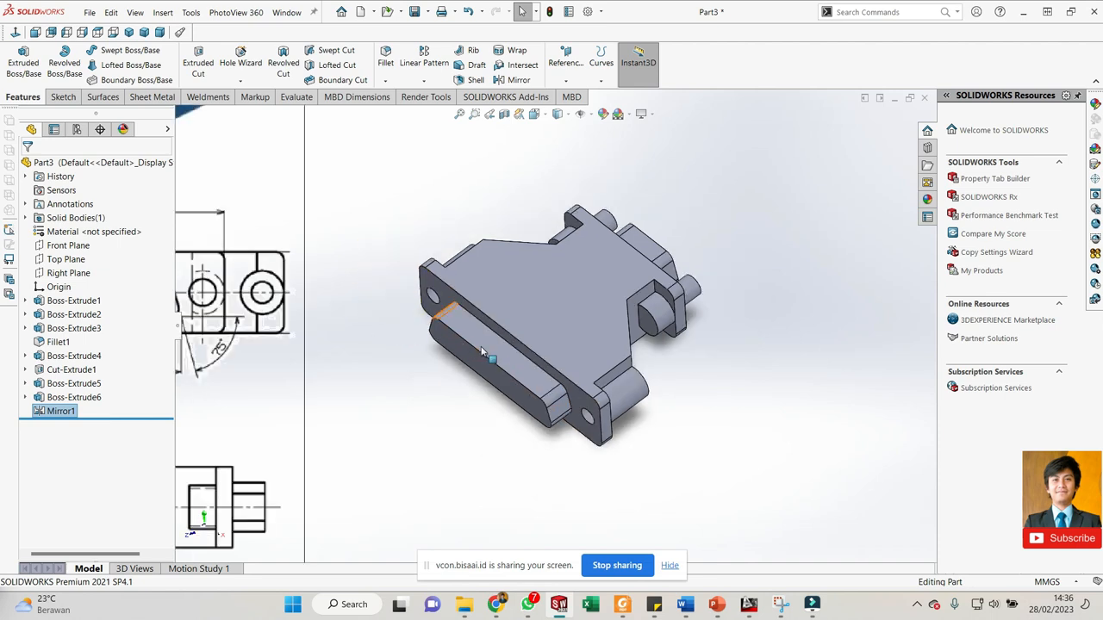
middle_click_drag(482, 351, 487, 332)
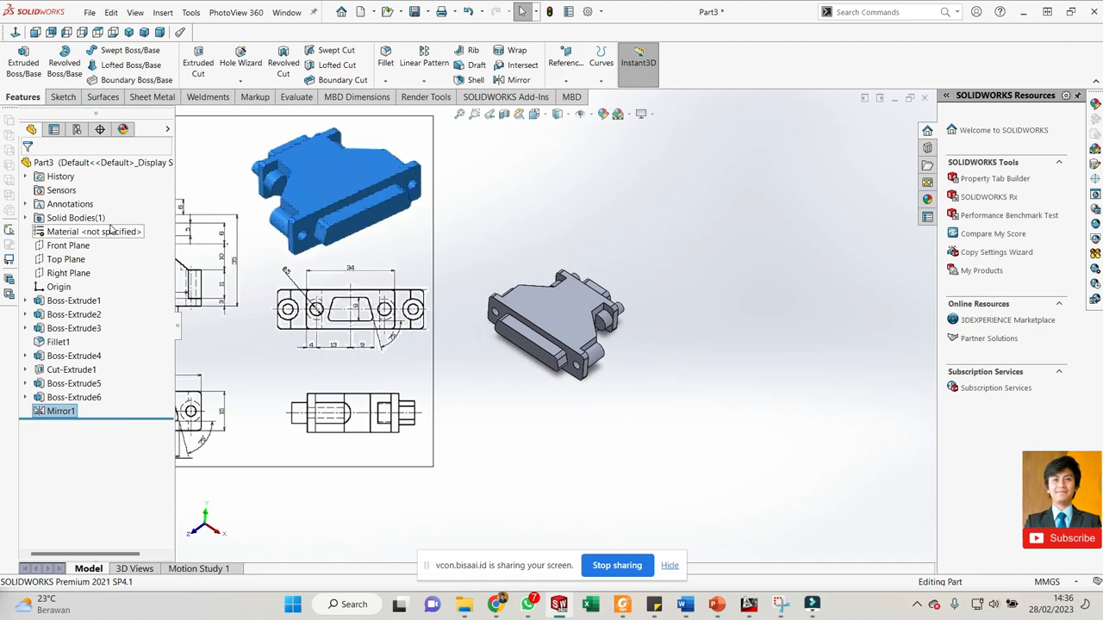
left_click(108, 236)
right_click(110, 235)
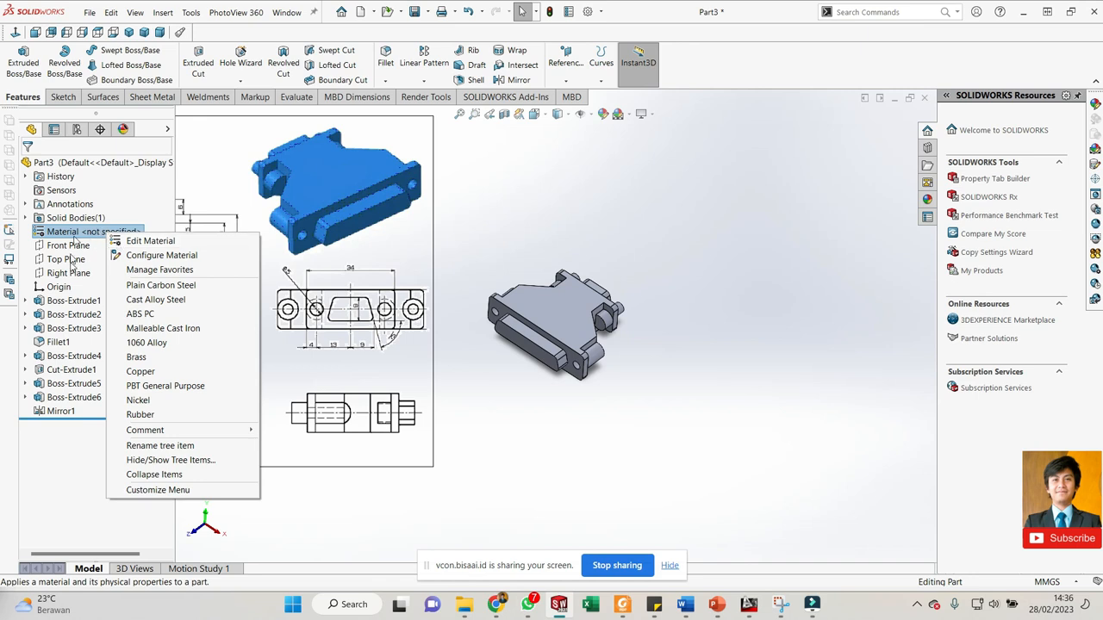
left_click(90, 165)
right_click(92, 167)
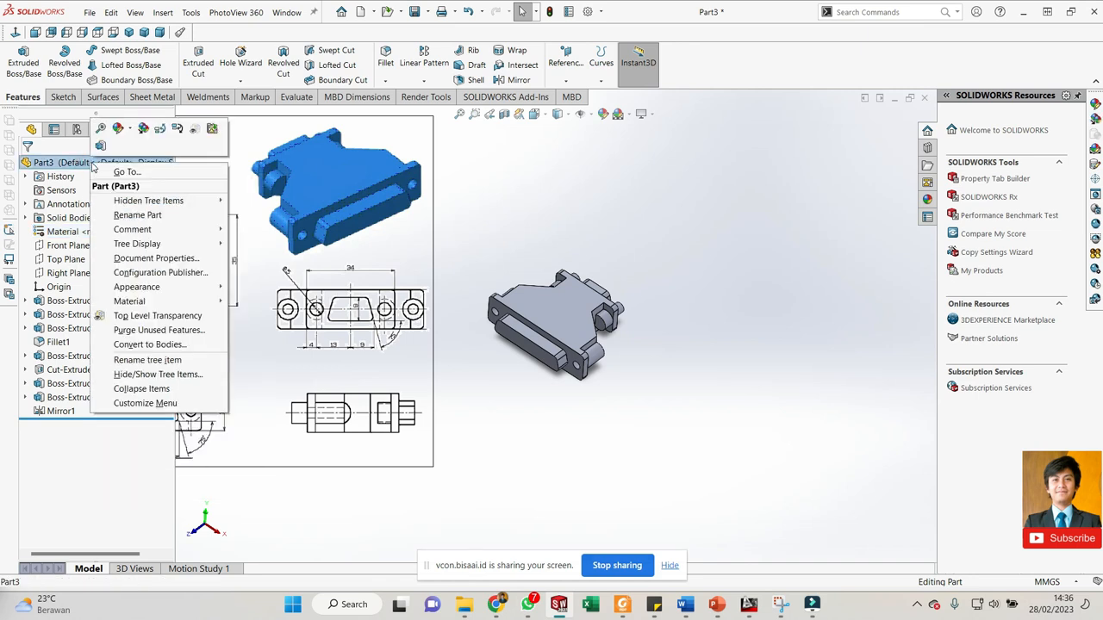
left_click(133, 131)
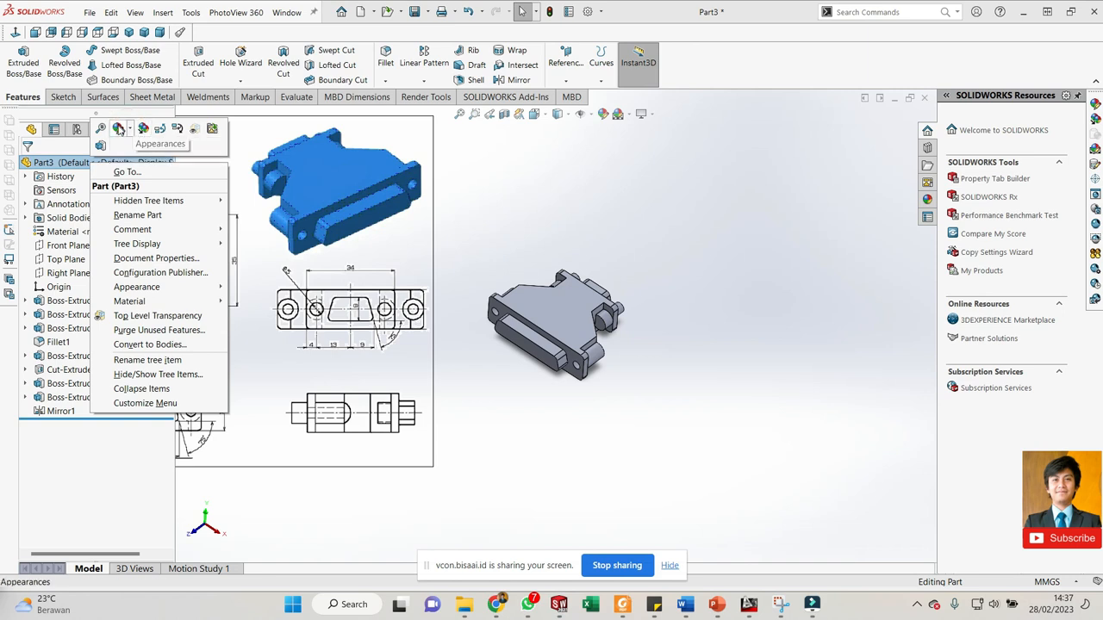
left_click(119, 130)
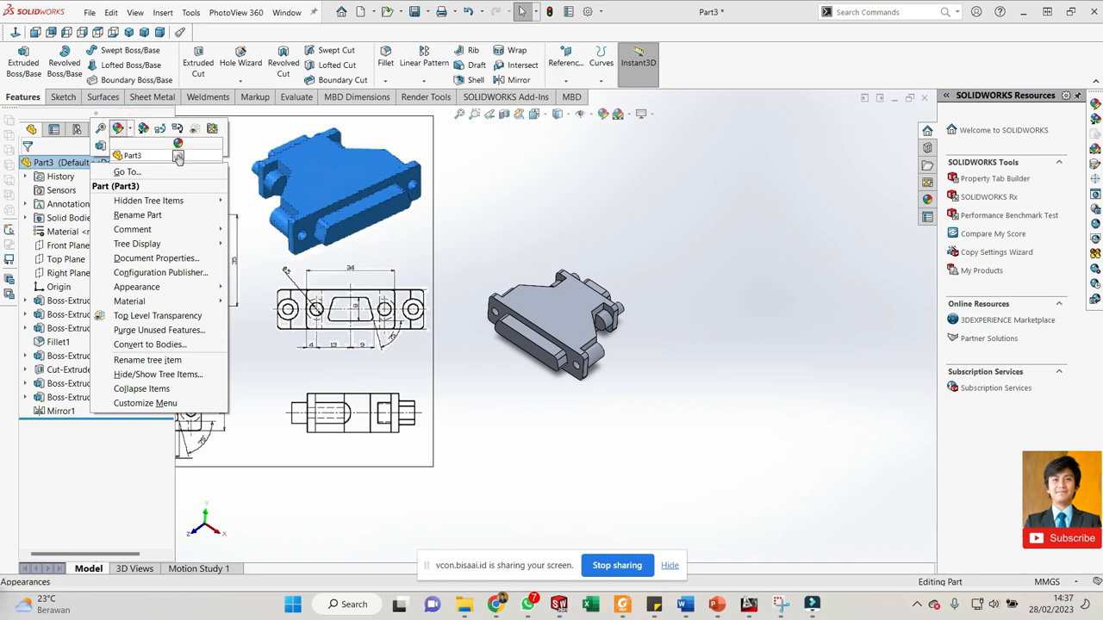
left_click(177, 157)
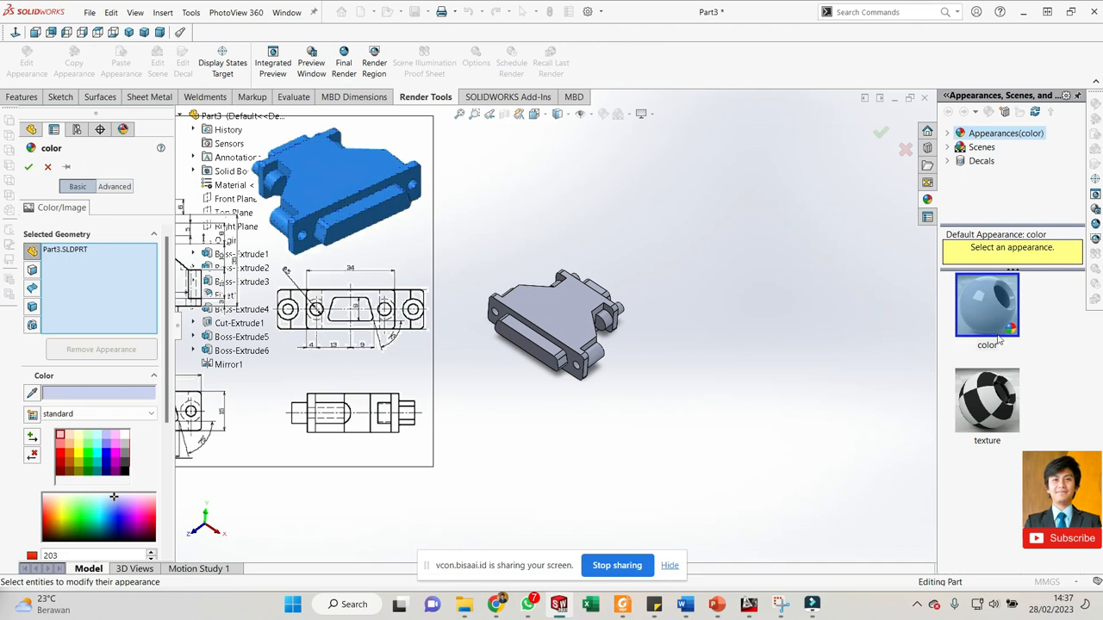
- Browse the plastic appearances, including the medium gloss and low gloss finishes
left_click(949, 134)
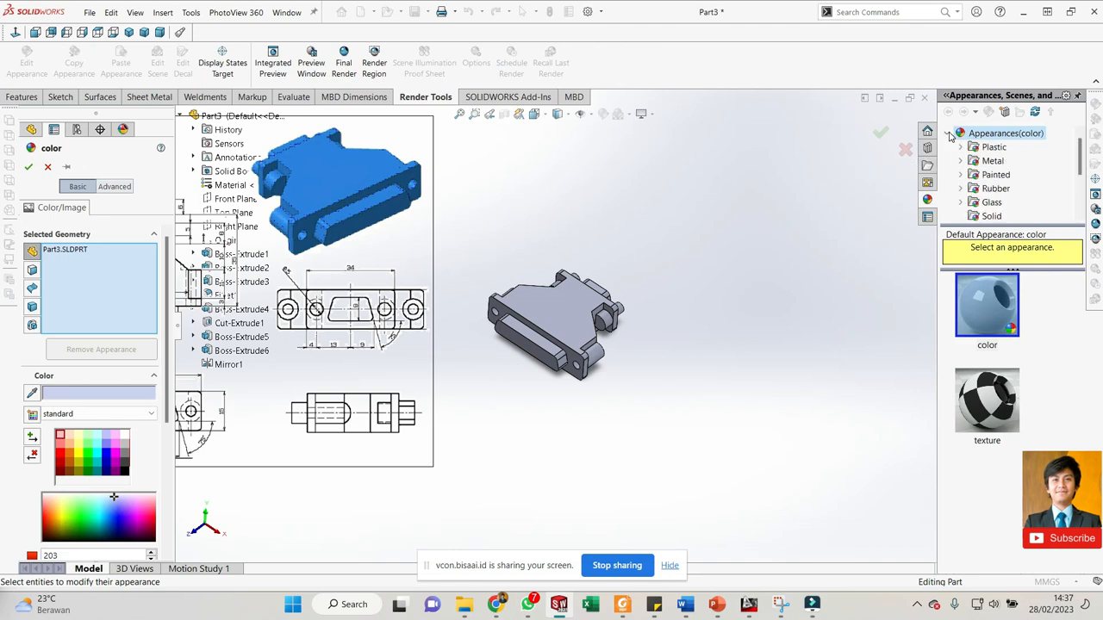
left_click(961, 148)
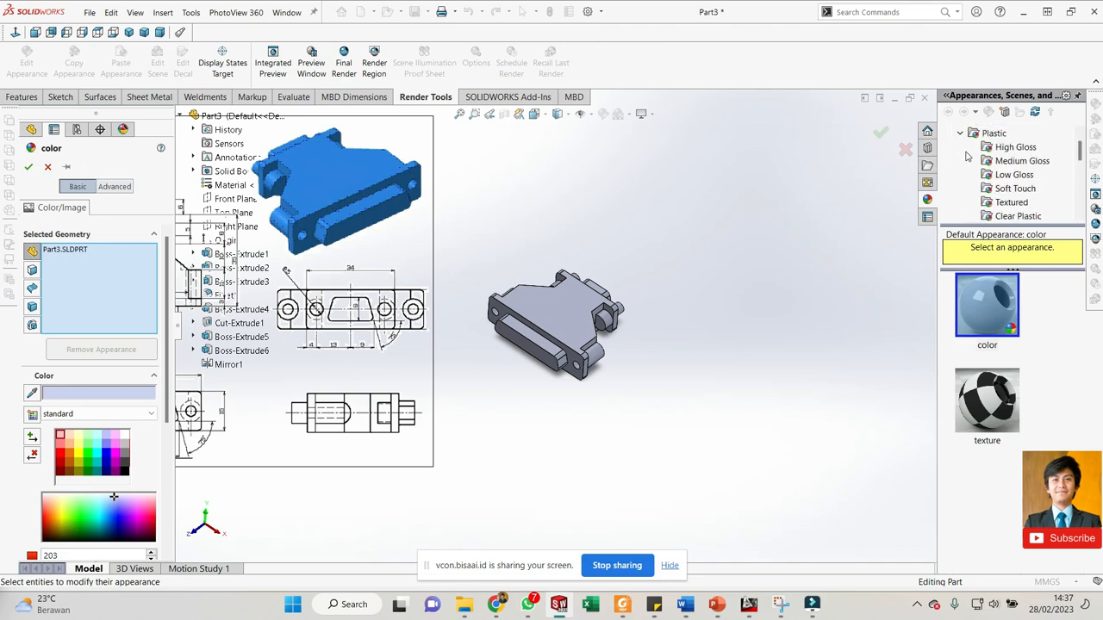
left_click(1013, 162)
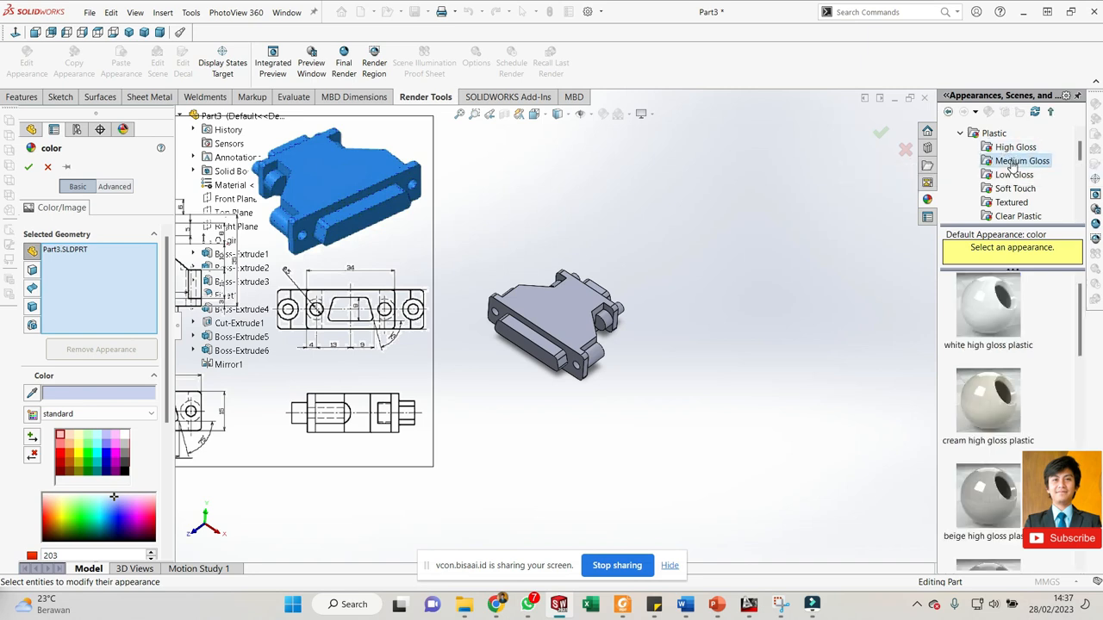
left_click(1013, 175)
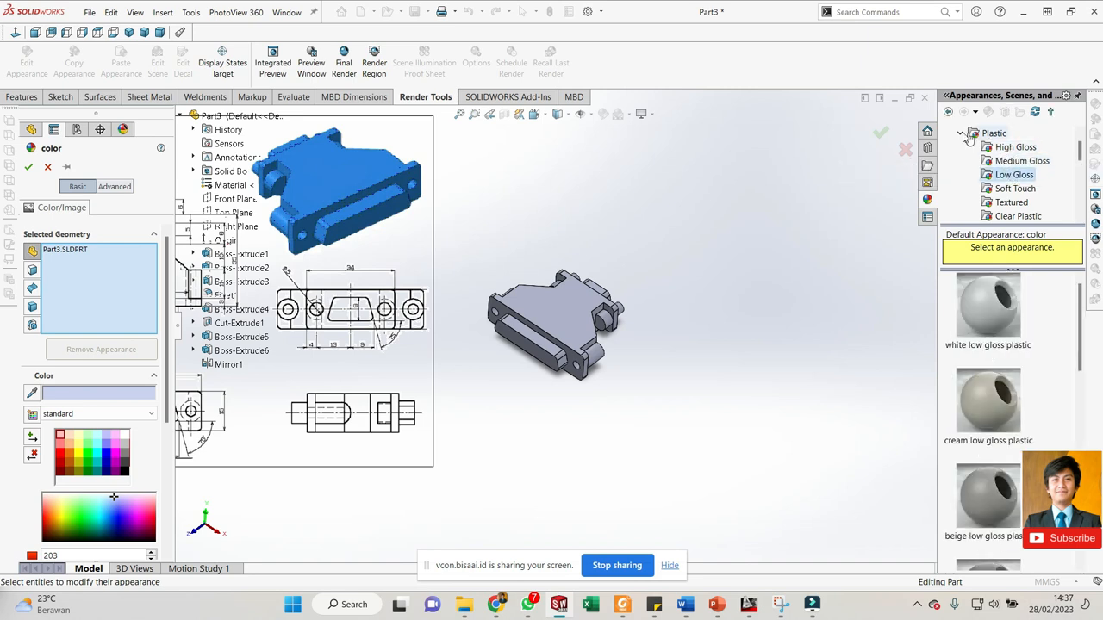
double_click(992, 134)
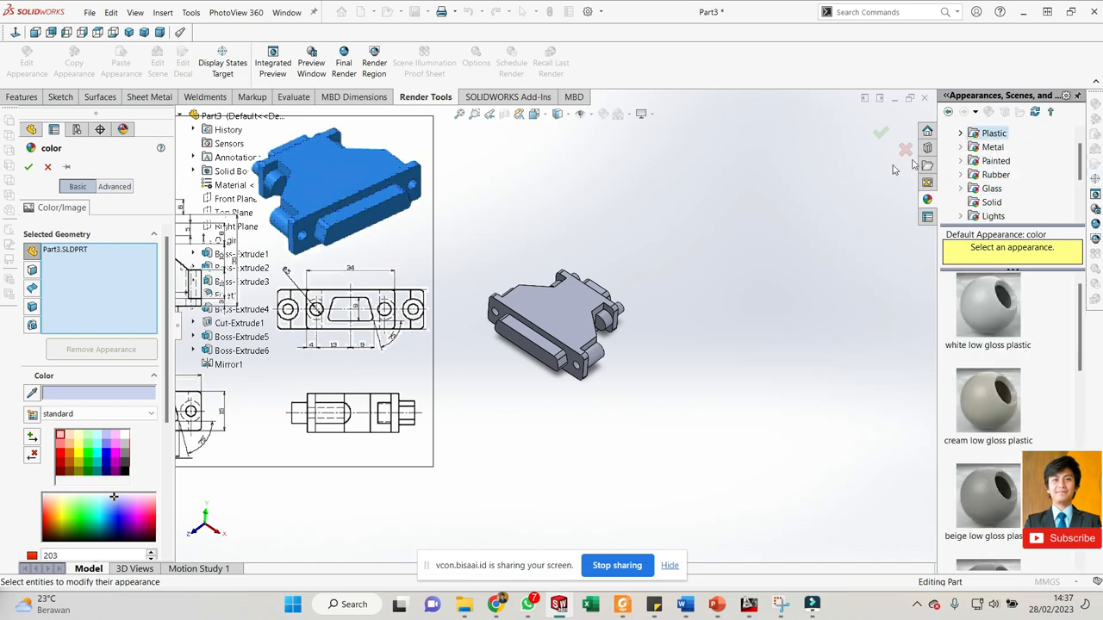
- Colour the whole part blue from the standard swatches, view the High Gloss plastics, and accept the appearance
left_click(105, 455)
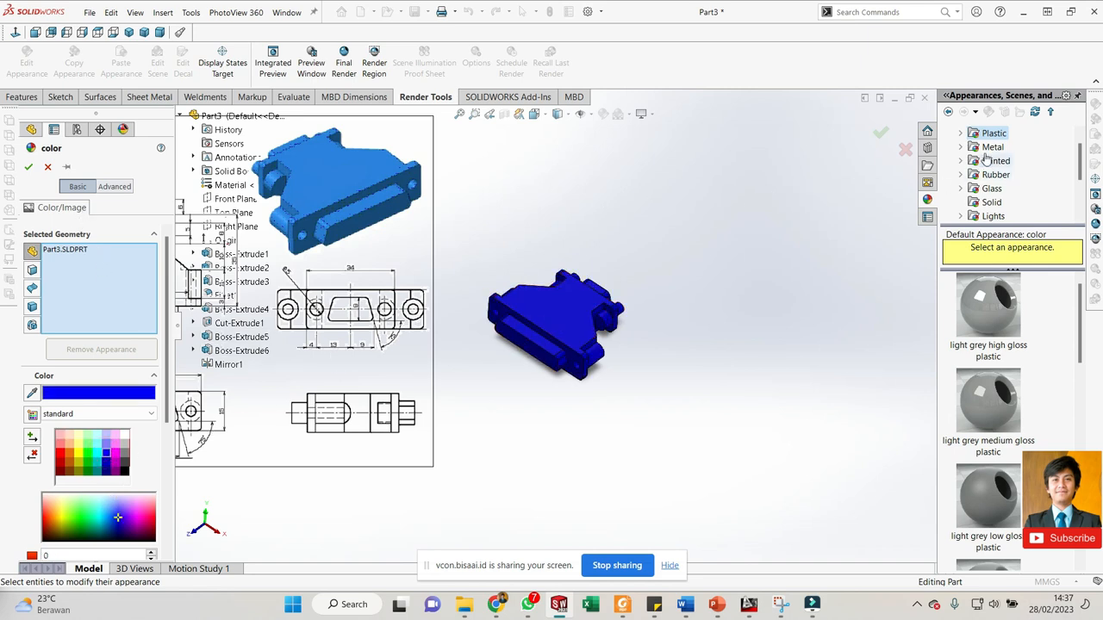
left_click(962, 134)
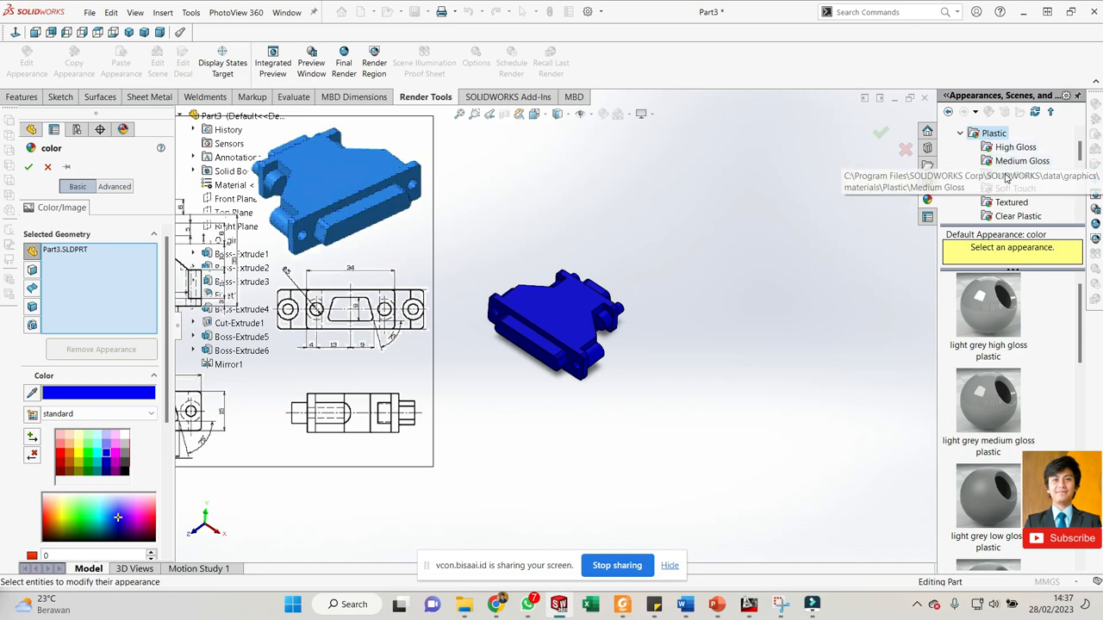
scroll(997, 195, "down", 3)
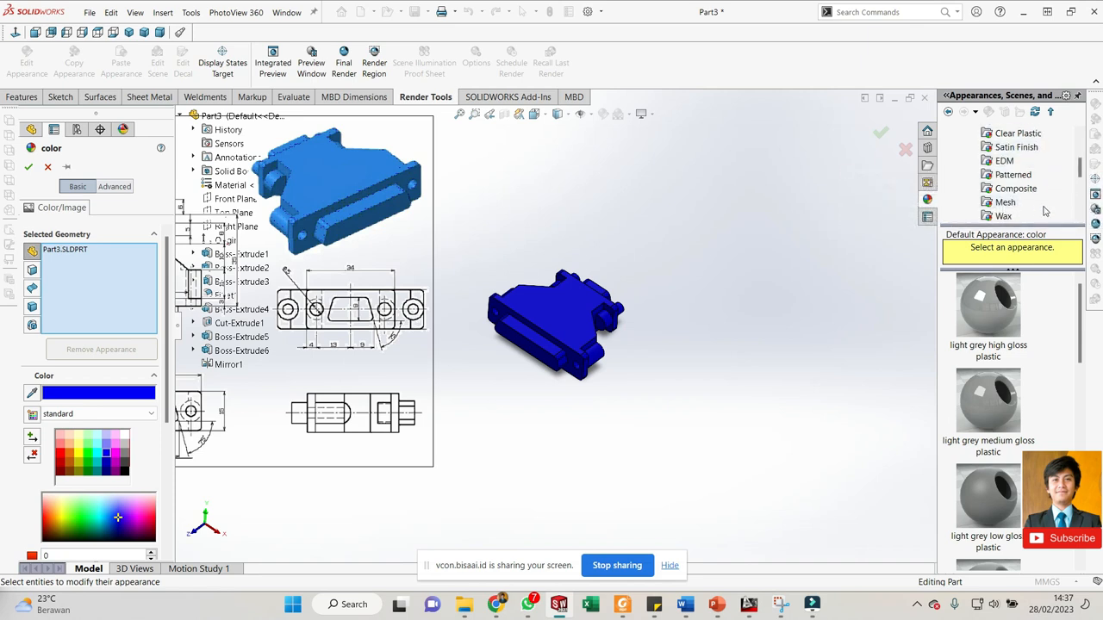
scroll(1030, 203, "up", 2)
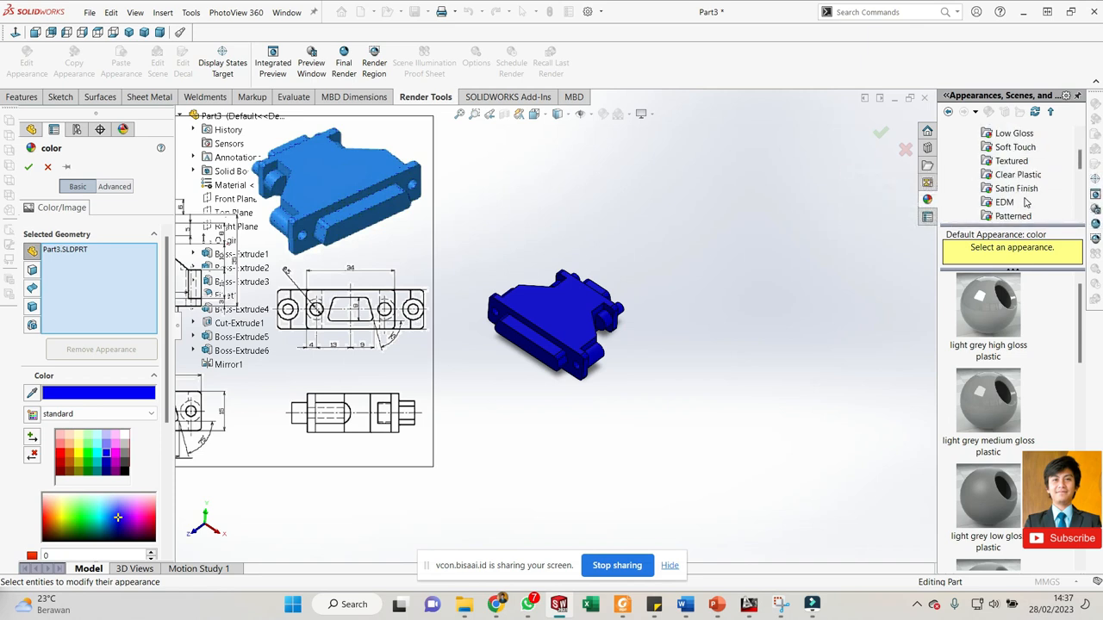
scroll(1025, 200, "up", 2)
left_click(1009, 162)
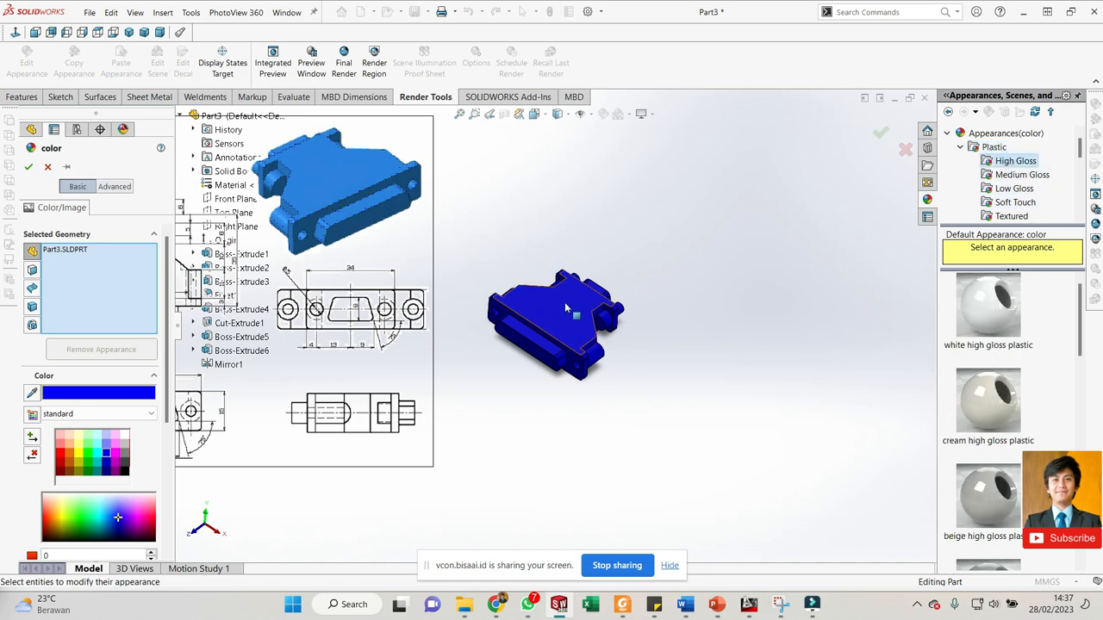
left_click(26, 170)
left_click(549, 424)
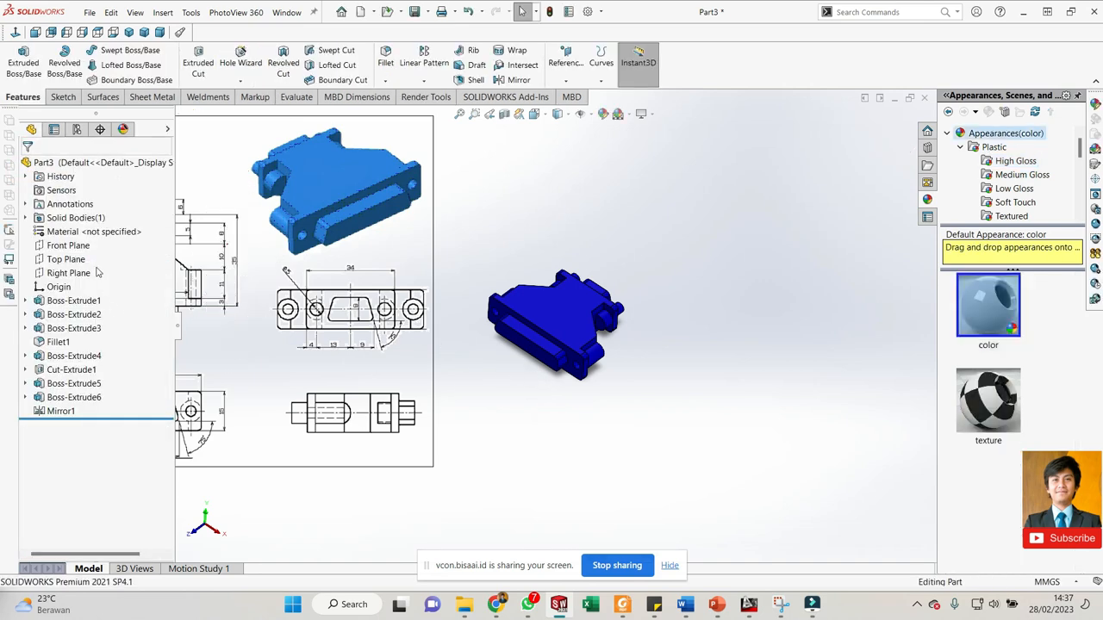
- Open the part's material for editing and browse the DIN and custom material libraries, including the Custom Plastic properties
right_click(105, 231)
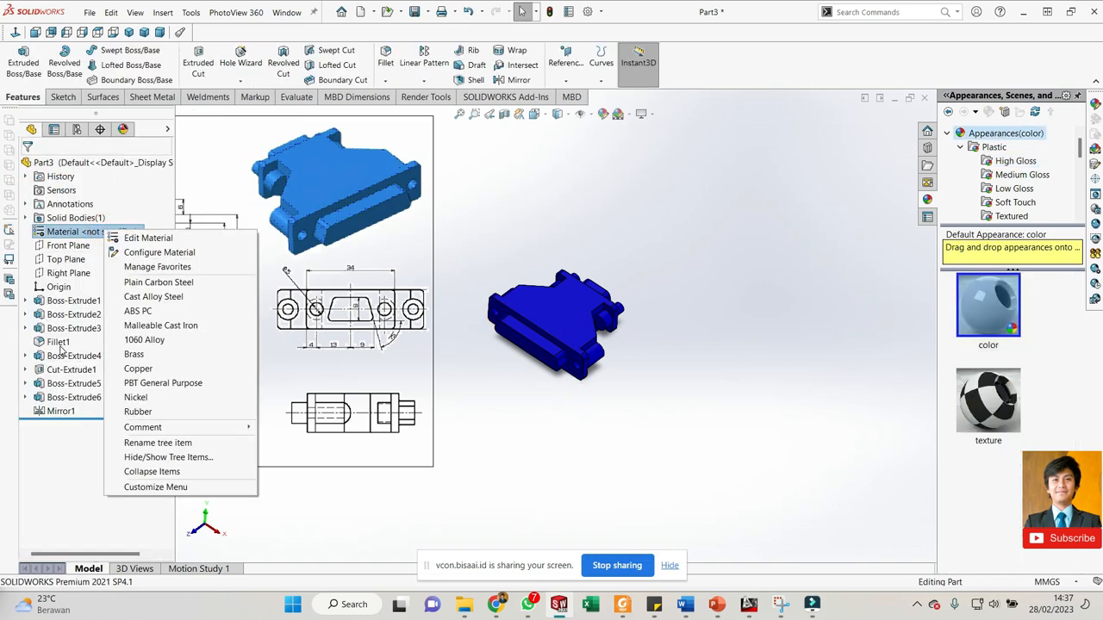
left_click(130, 239)
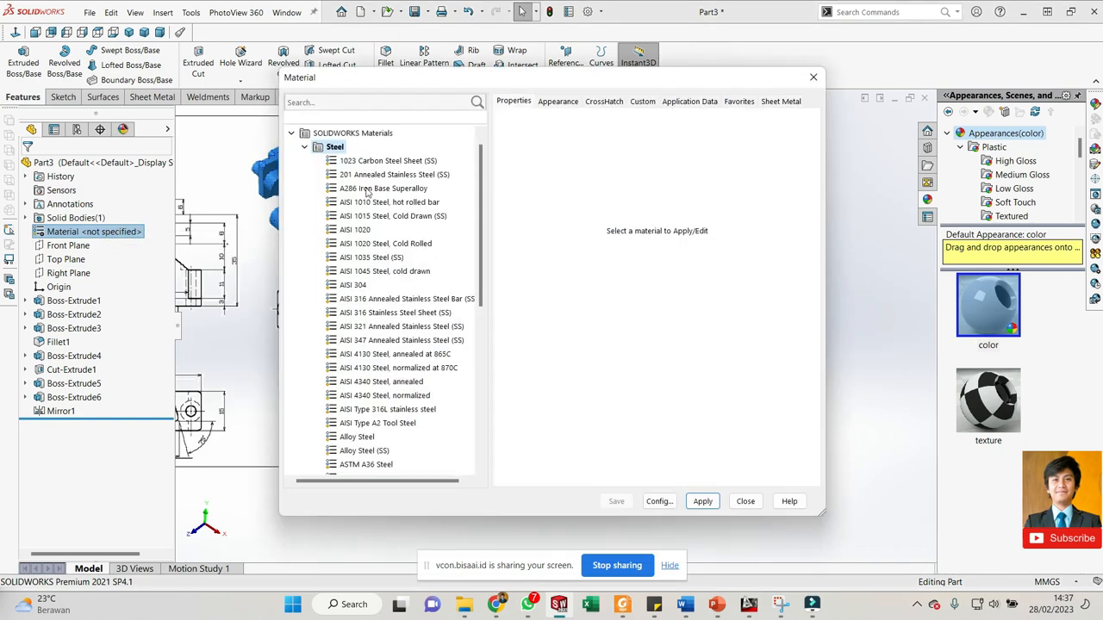
left_click(292, 135)
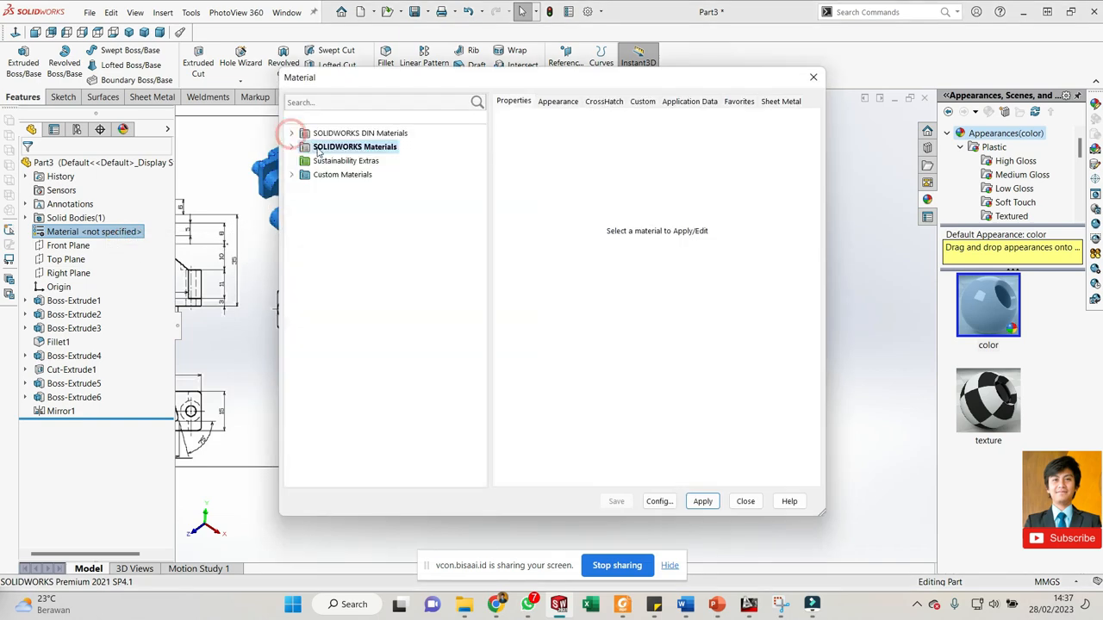
left_click(293, 134)
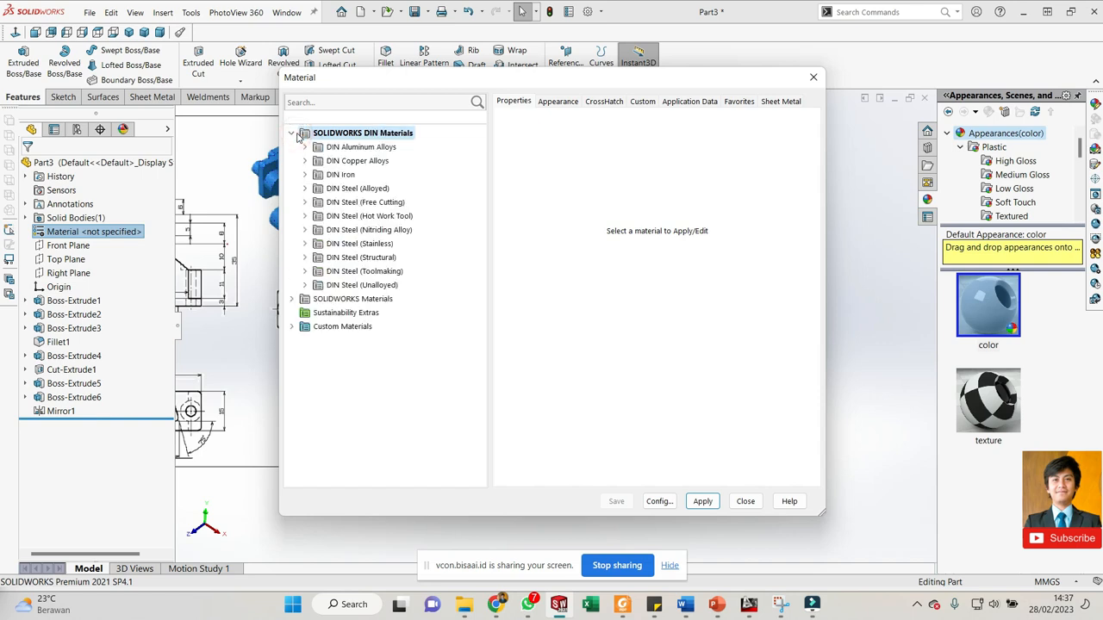
left_click(293, 134)
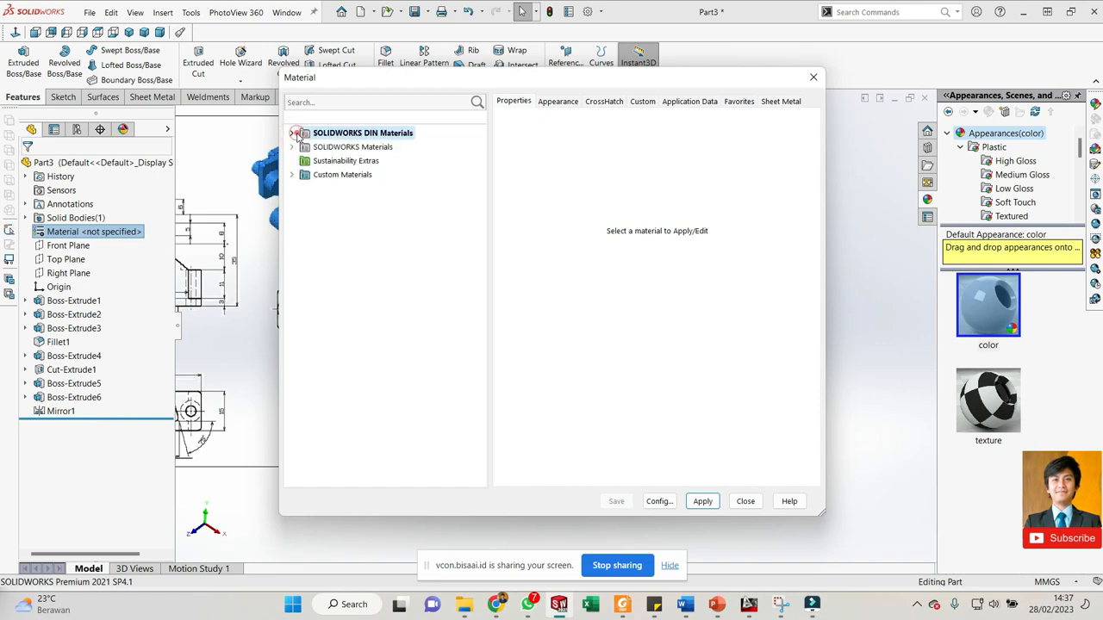
left_click(292, 174)
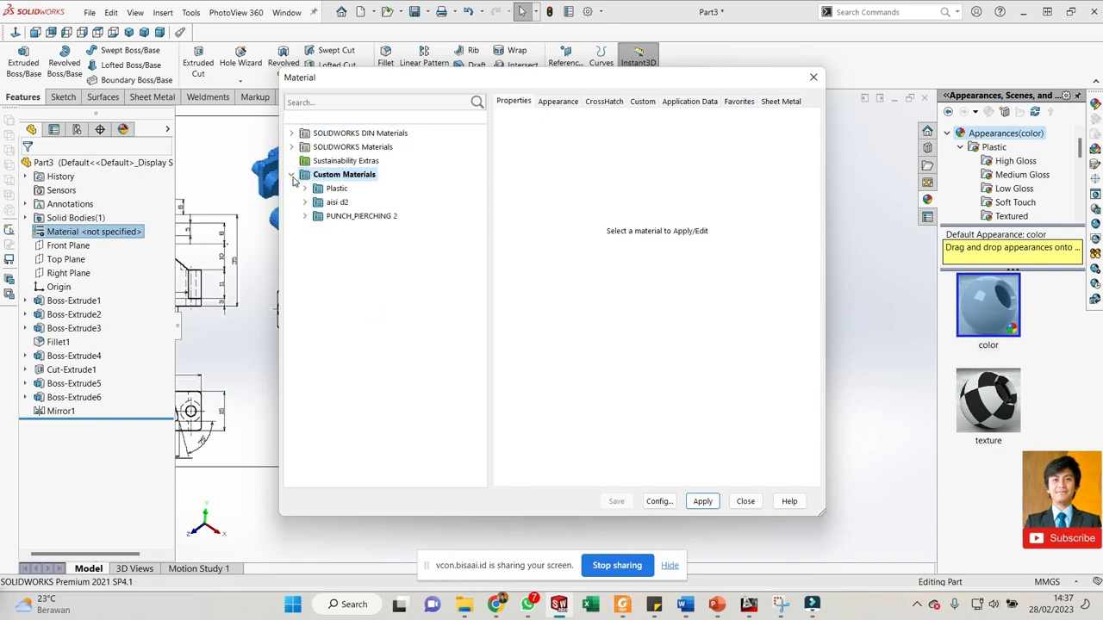
left_click(304, 189)
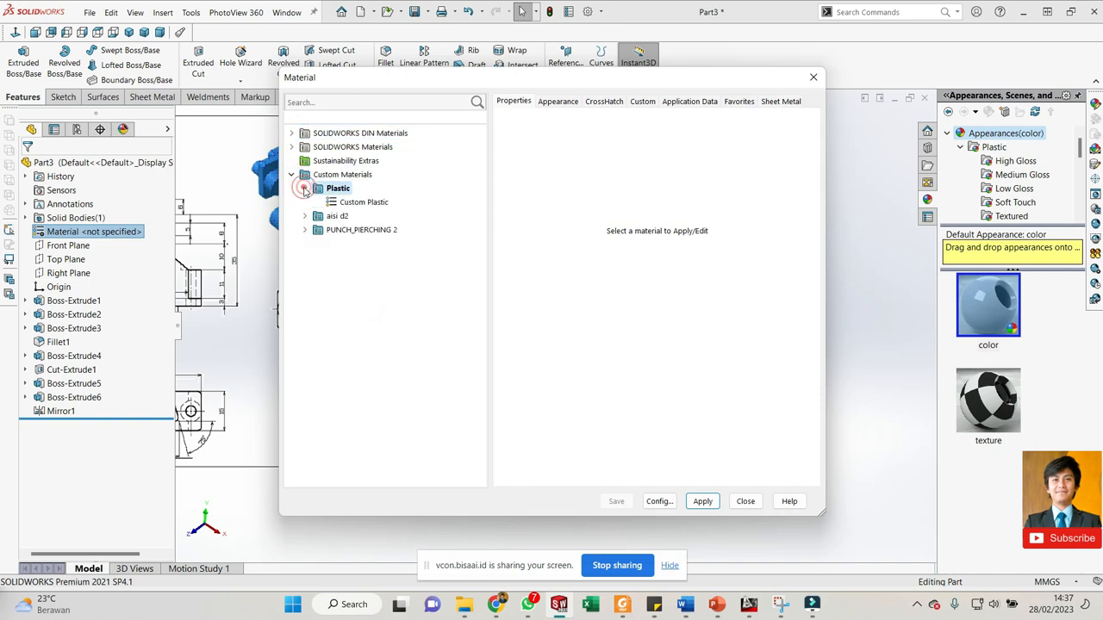
left_click(356, 203)
left_click(337, 190)
left_click(359, 207)
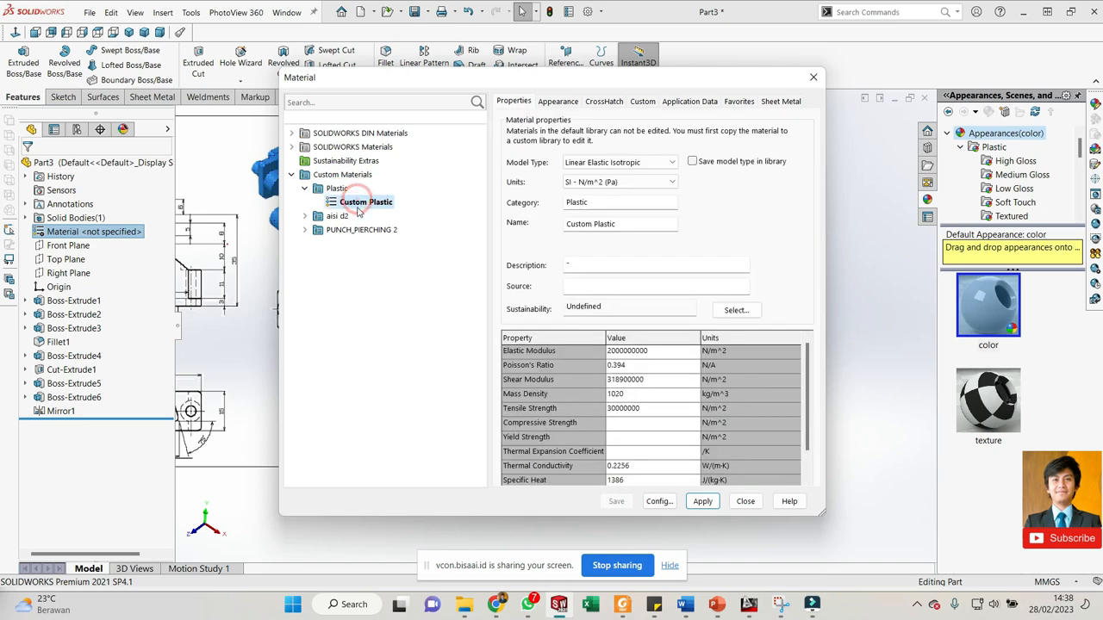
- Assign PE High Density from the Plastics category of SOLIDWORKS Materials to the part and close the material editor
left_click(295, 176)
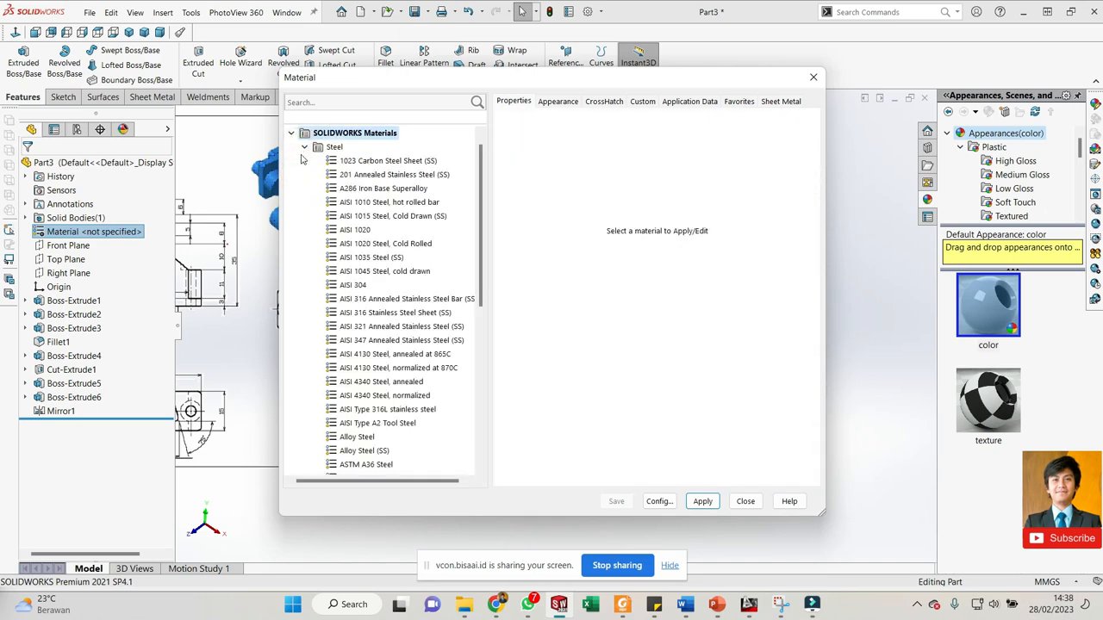
scroll(351, 209, "down", 5)
scroll(355, 259, "down", 3)
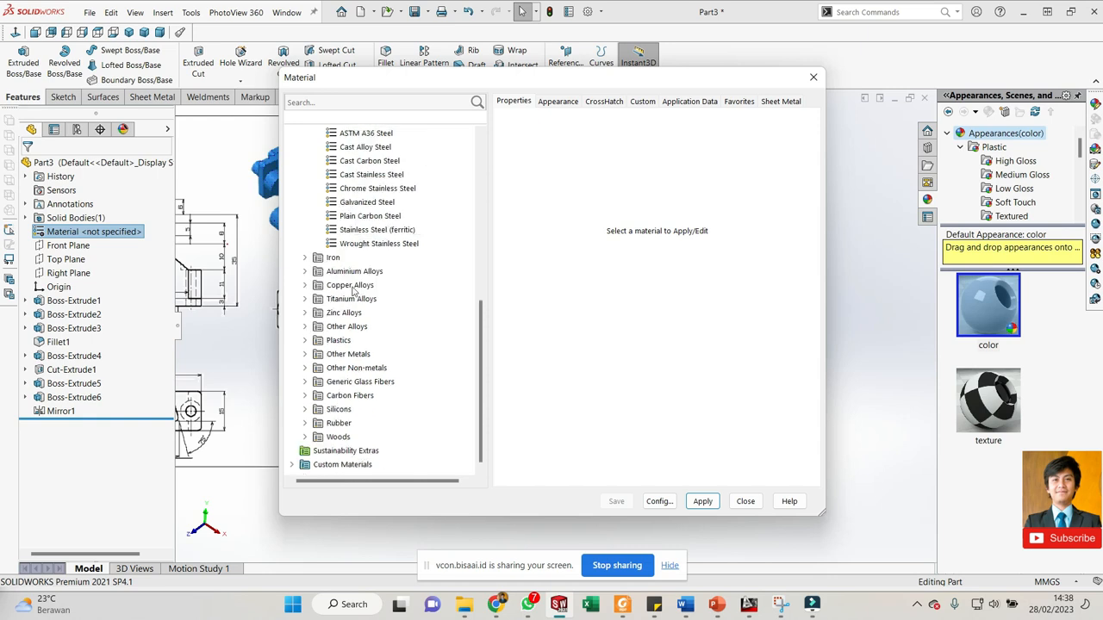
left_click(336, 341)
left_click(304, 340)
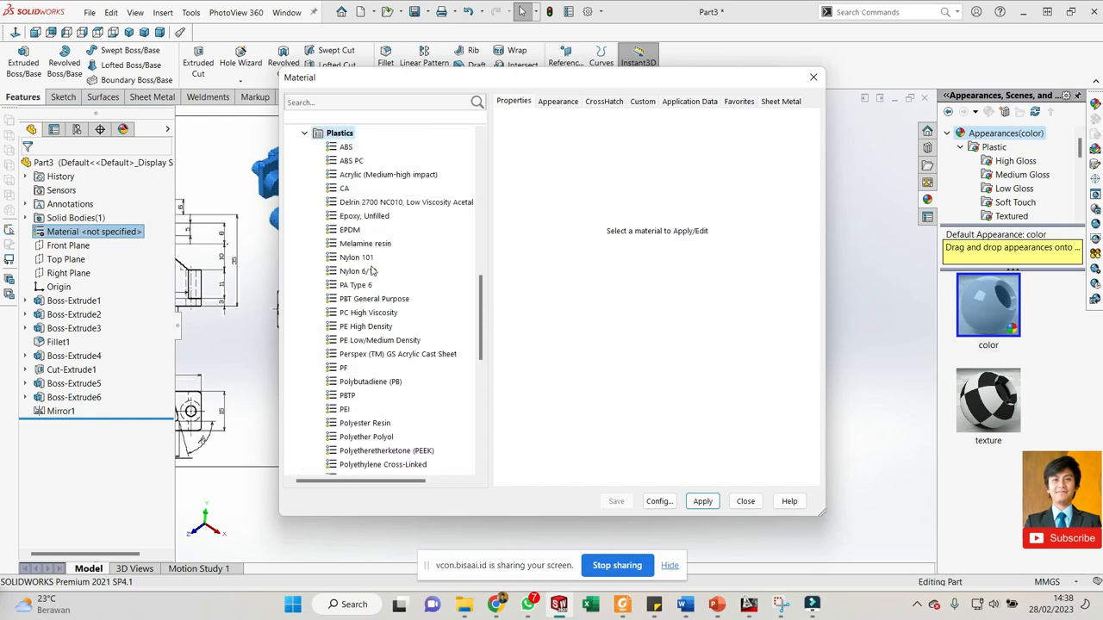
scroll(372, 369, "down", 1)
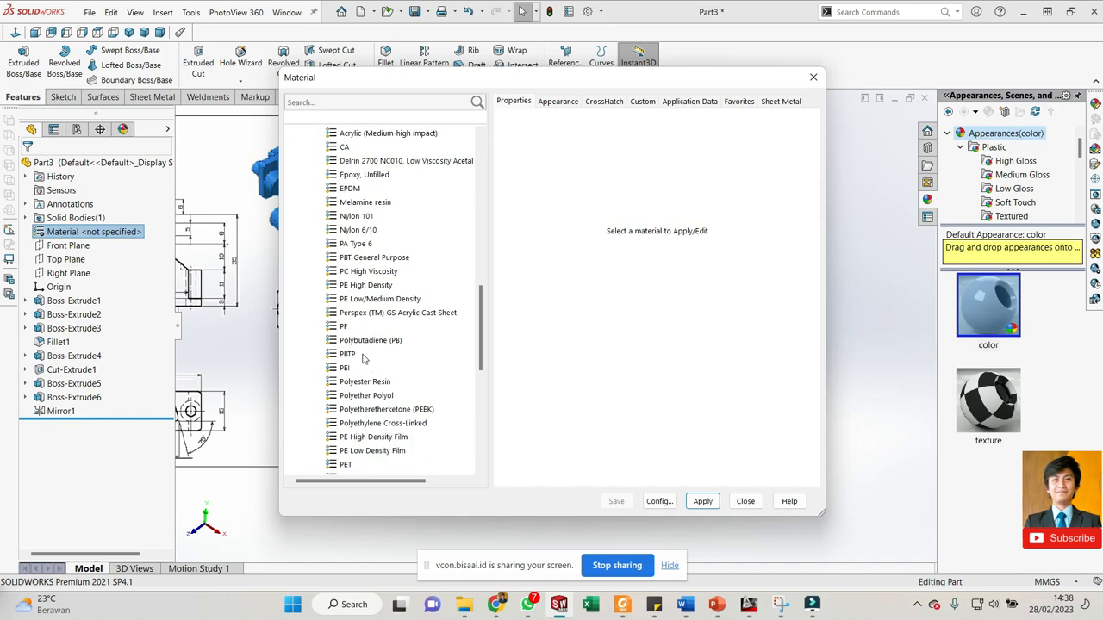
left_click(369, 286)
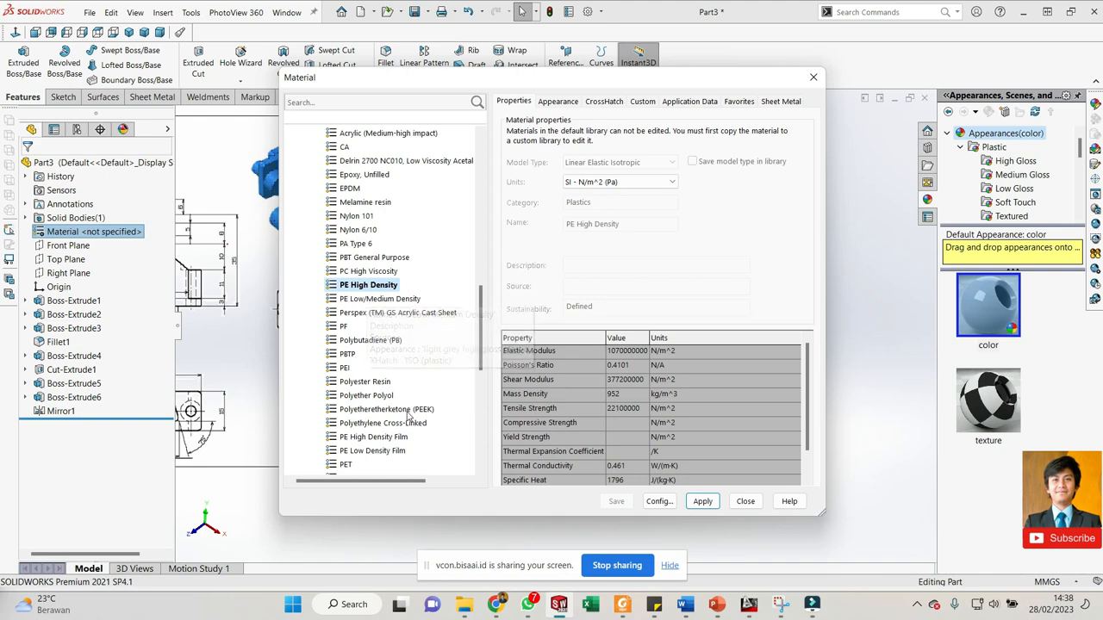
left_click(703, 501)
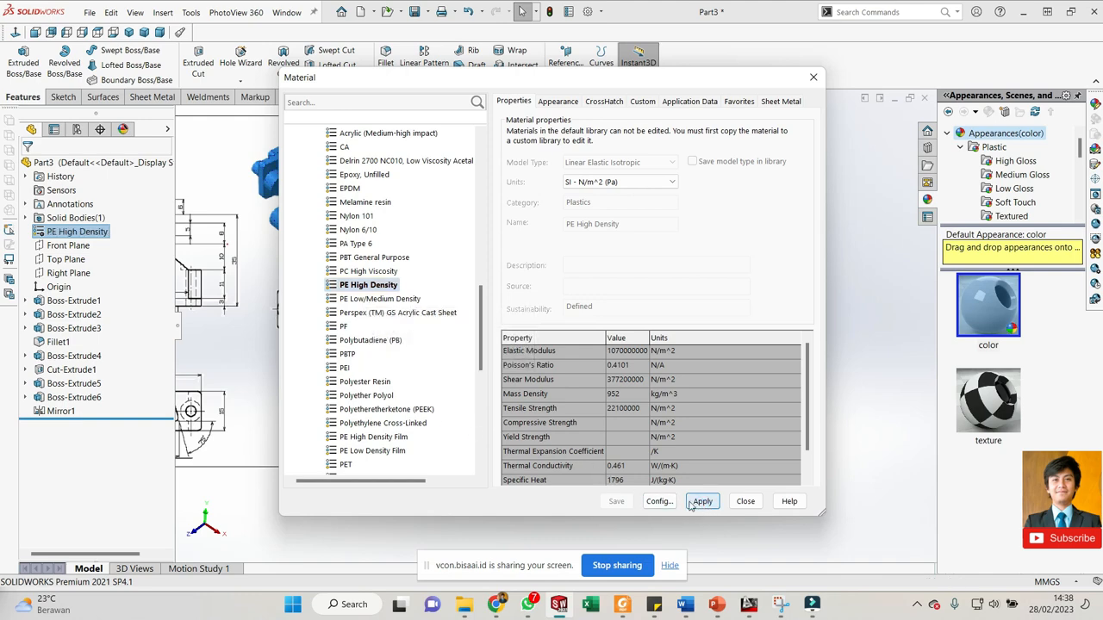
left_click(742, 502)
left_click(501, 370)
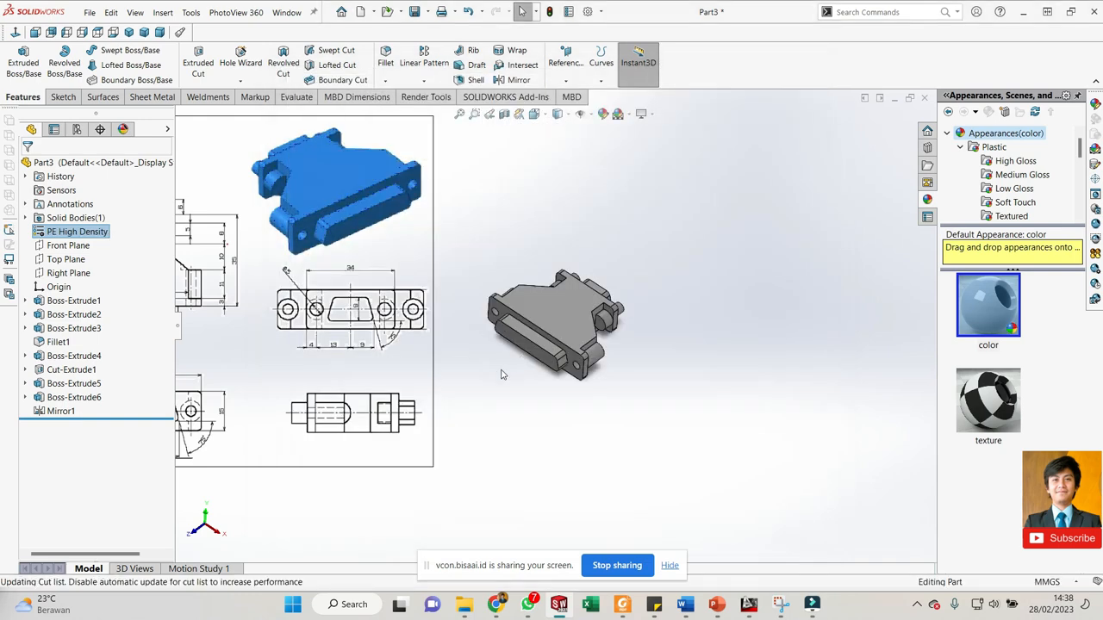
- Examine which appearance is assigned to the part and what options are offered for it
scroll(530, 310, "down", 1)
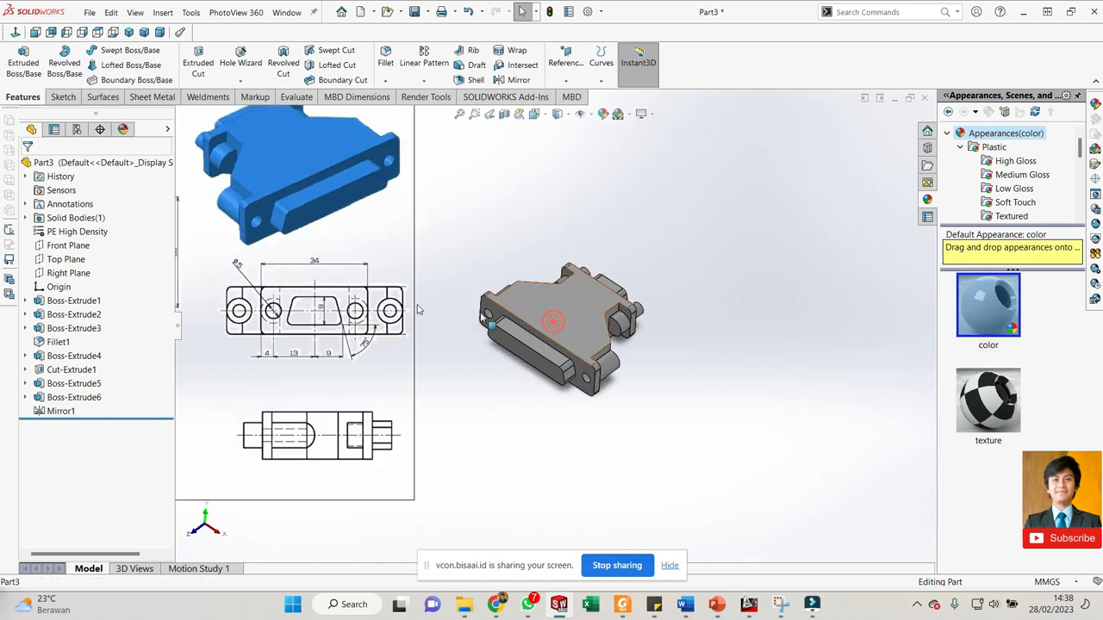
left_click(73, 300)
left_click(91, 233)
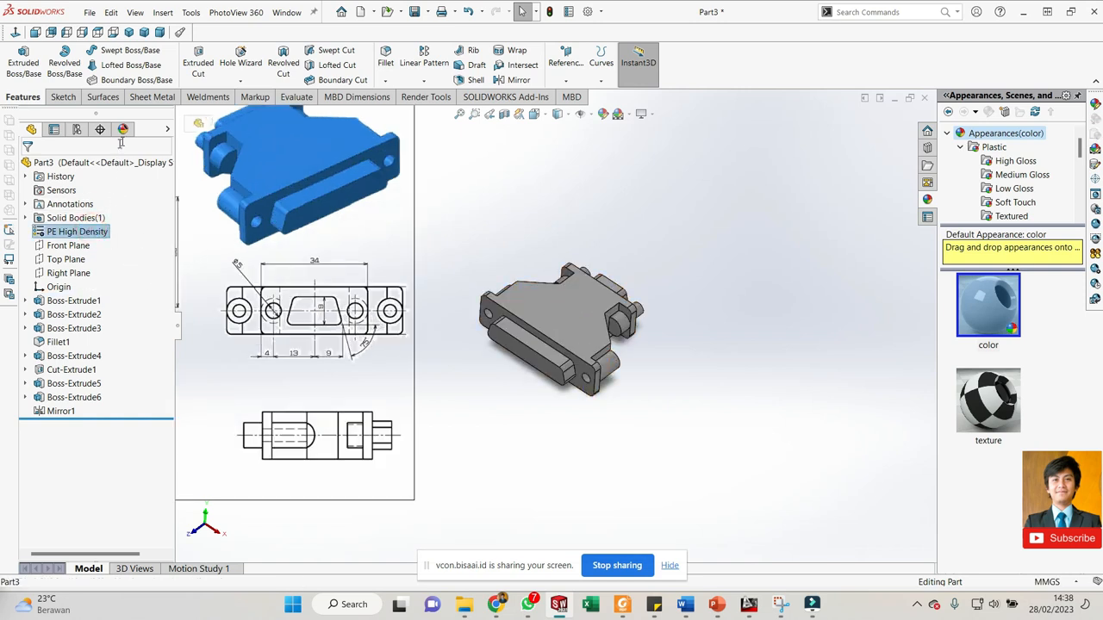
left_click(123, 130)
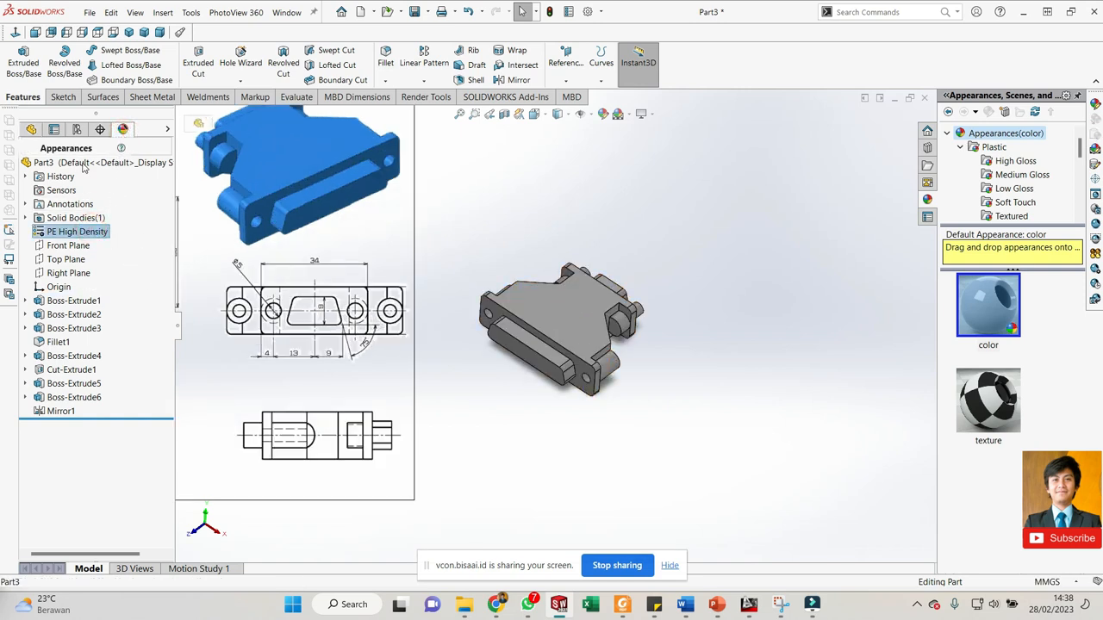
left_click(31, 129)
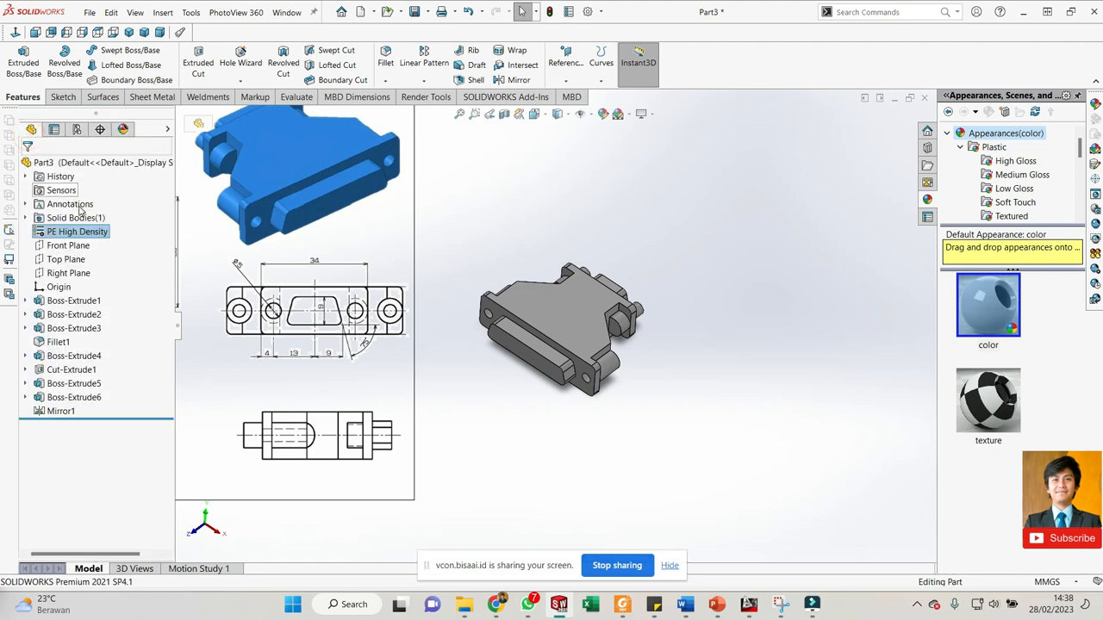
left_click(123, 129)
left_click(26, 204)
left_click(67, 207)
right_click(70, 206)
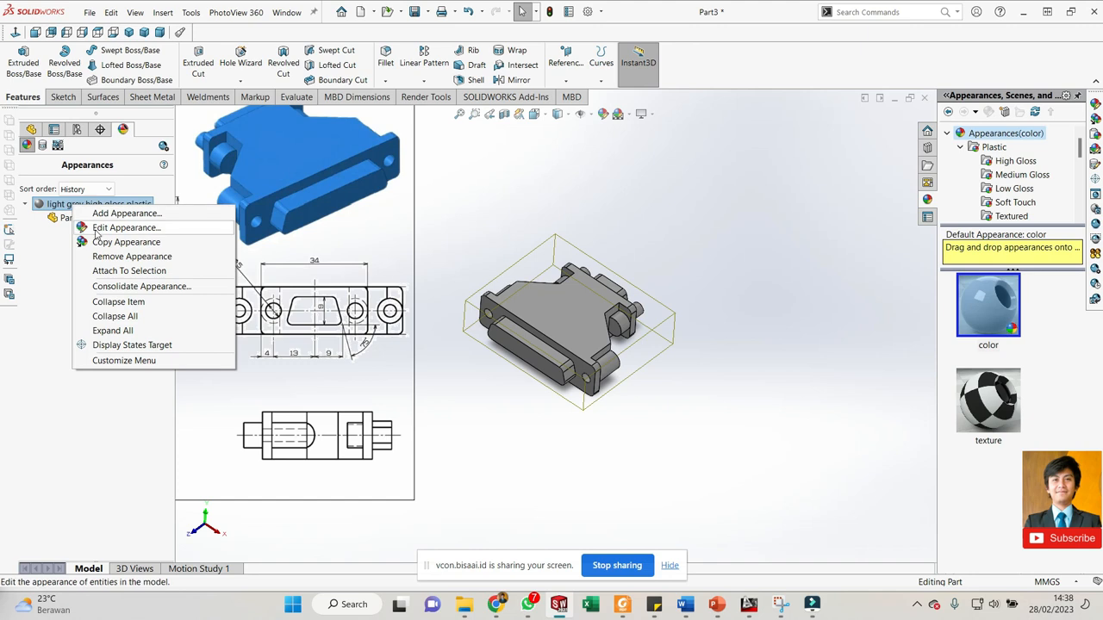
left_click(872, 399)
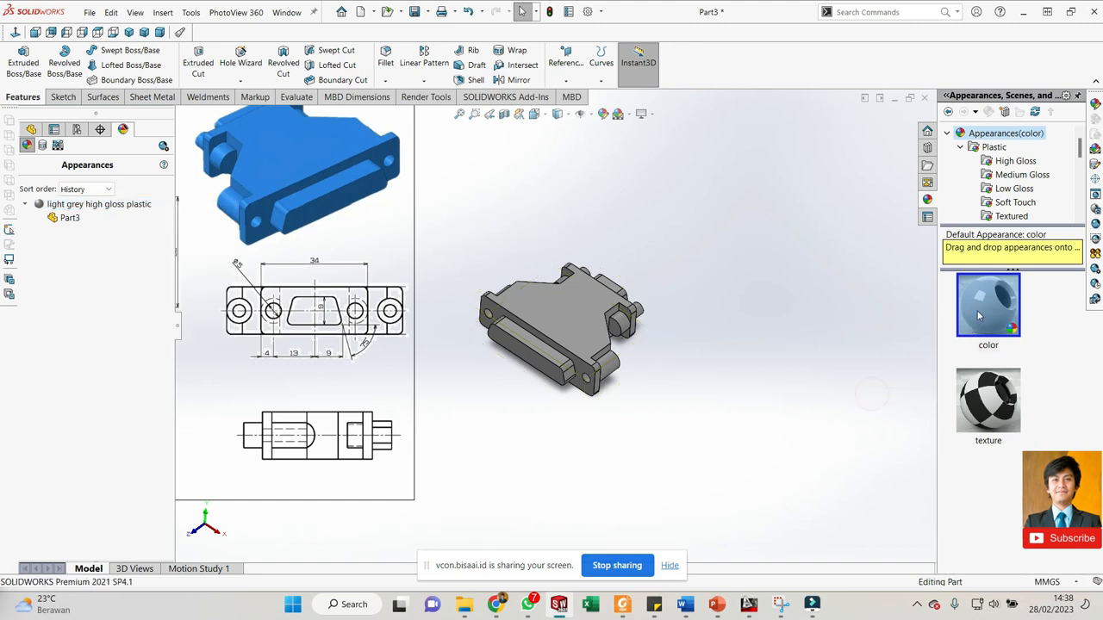
- Replace the part's light grey high gloss plastic appearance with the default color appearance
double_click(965, 317)
left_click(52, 204)
left_click(25, 204)
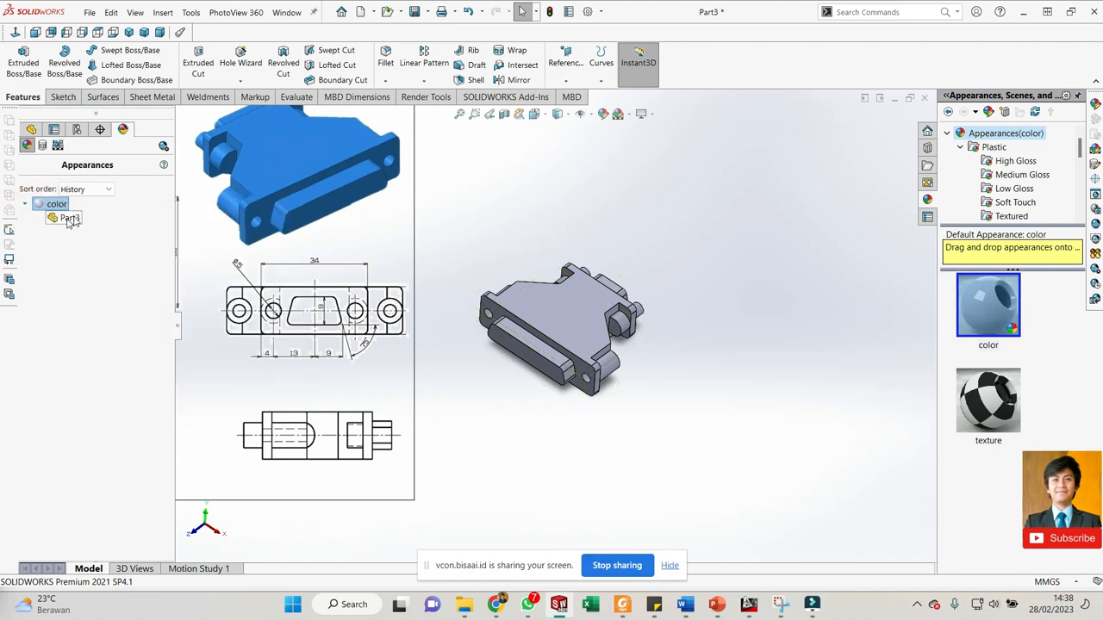
- Remove the appearance assigned to the whole part and collapse the appearance and scene library folders
left_click(564, 315)
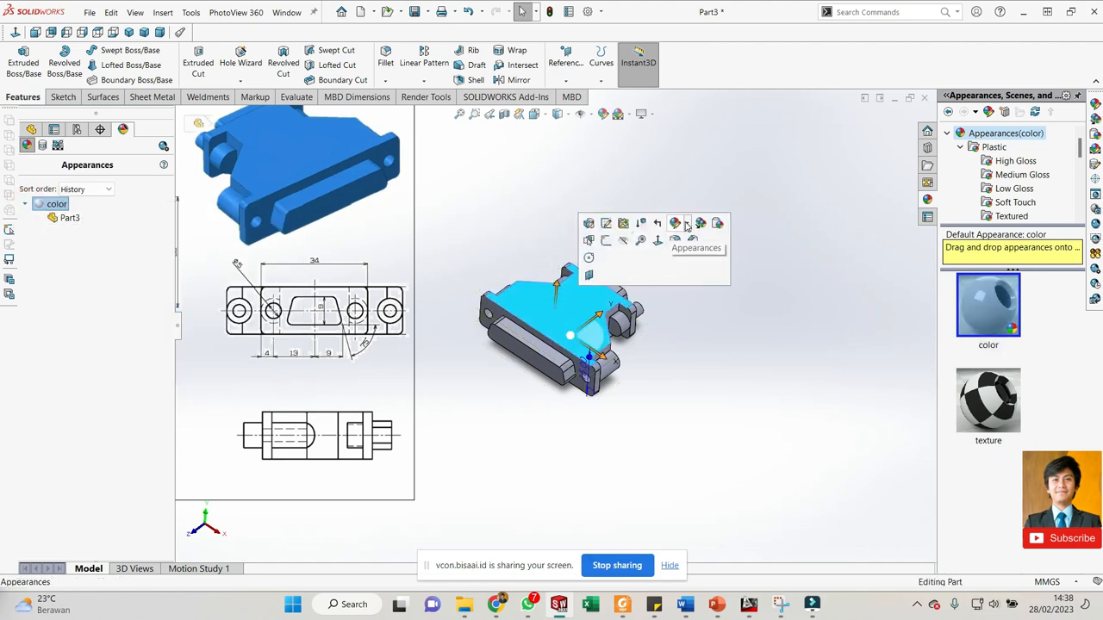
left_click(683, 224)
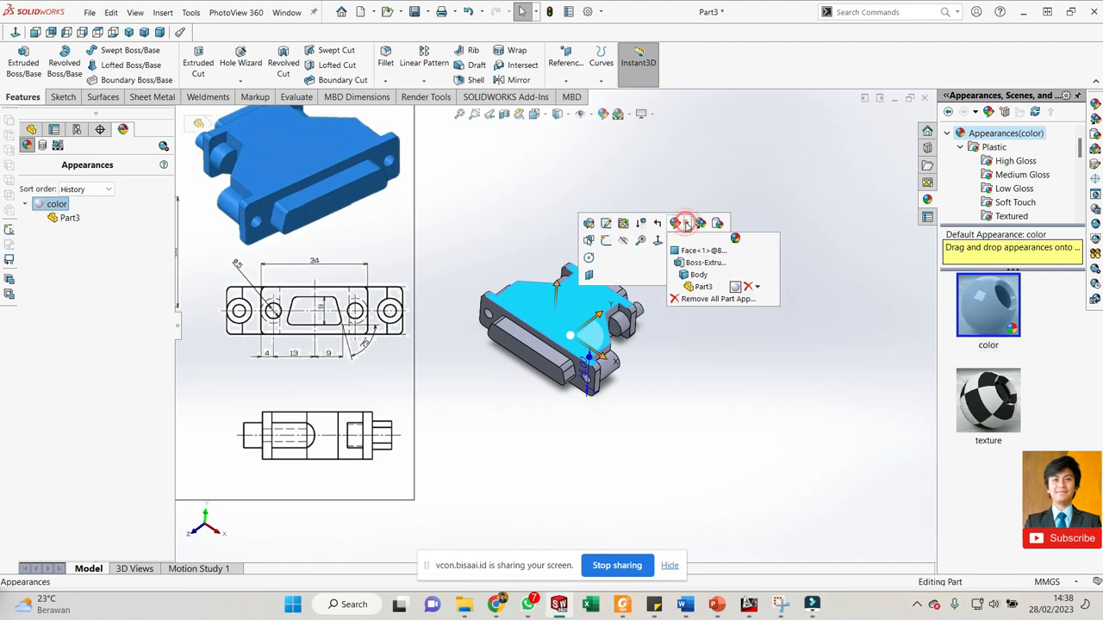
left_click(748, 287)
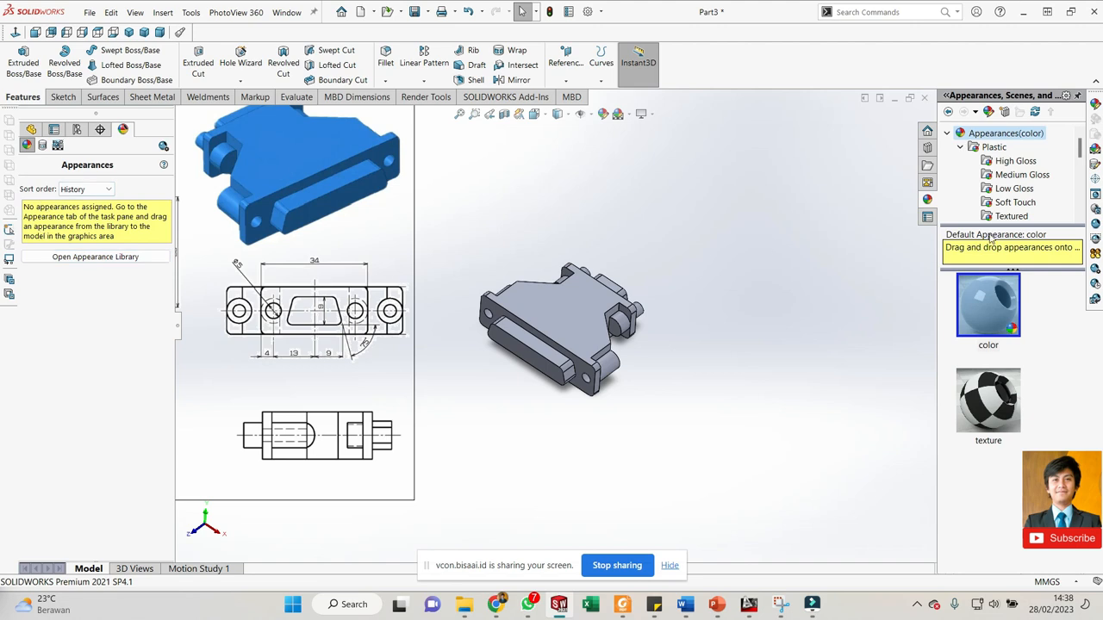
left_click(949, 134)
left_click(948, 148)
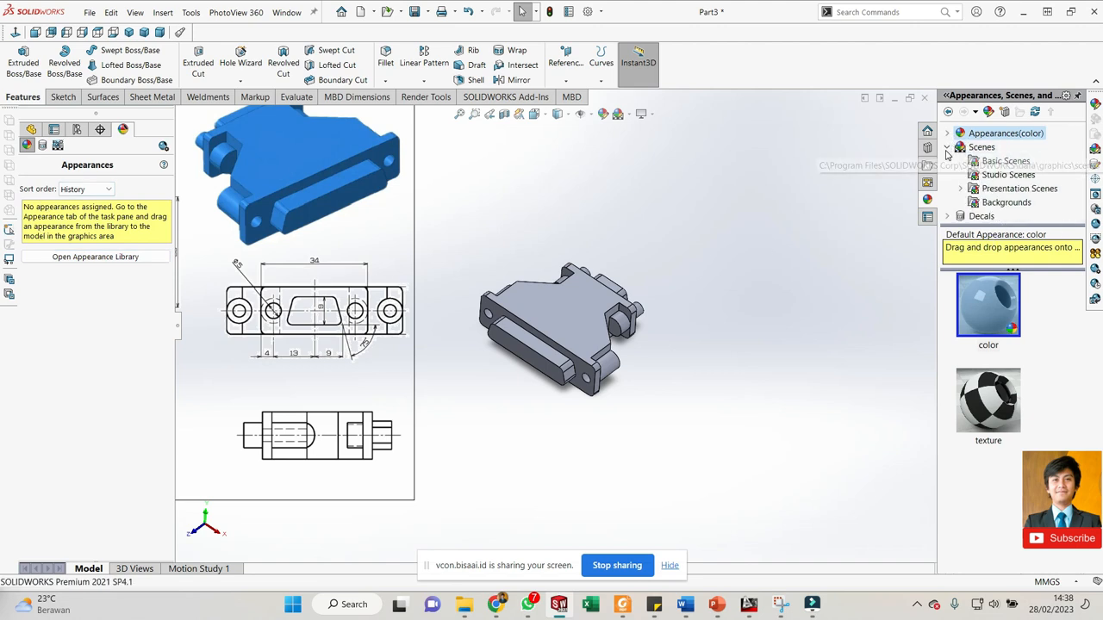
left_click(947, 148)
- Edit the whole part's appearance and colour it blue from the standard swatches
left_click(31, 130)
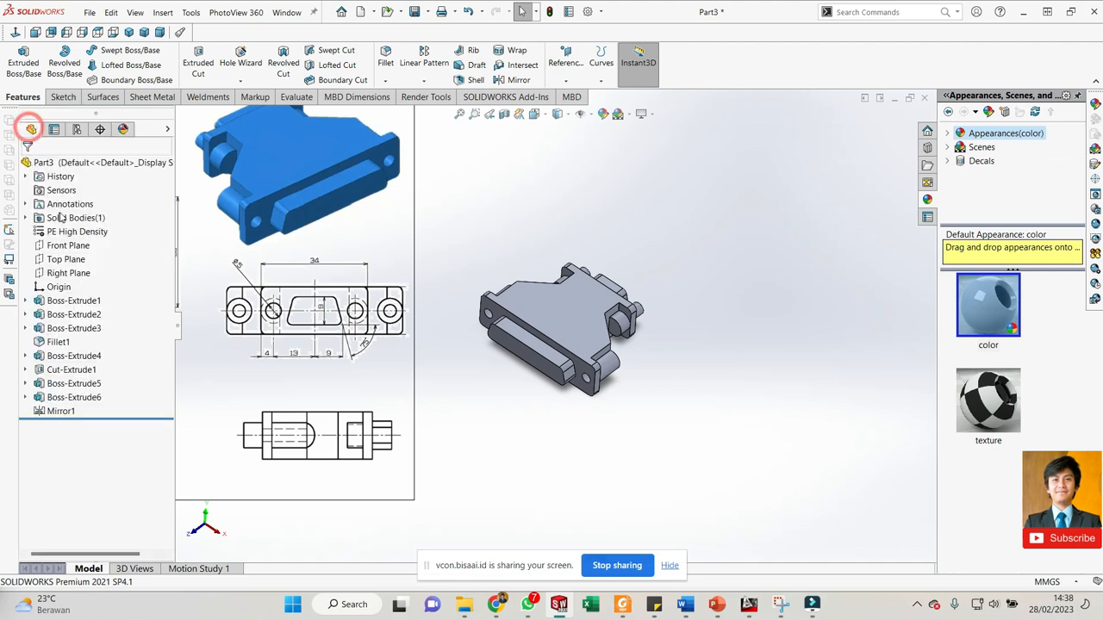
right_click(82, 164)
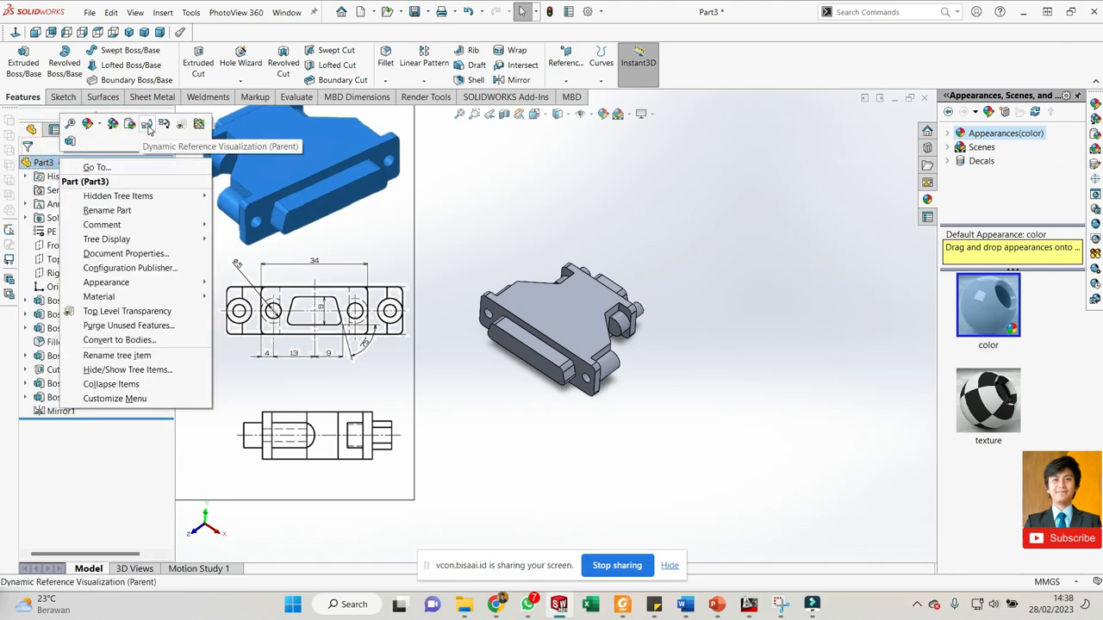
left_click(102, 125)
left_click(147, 152)
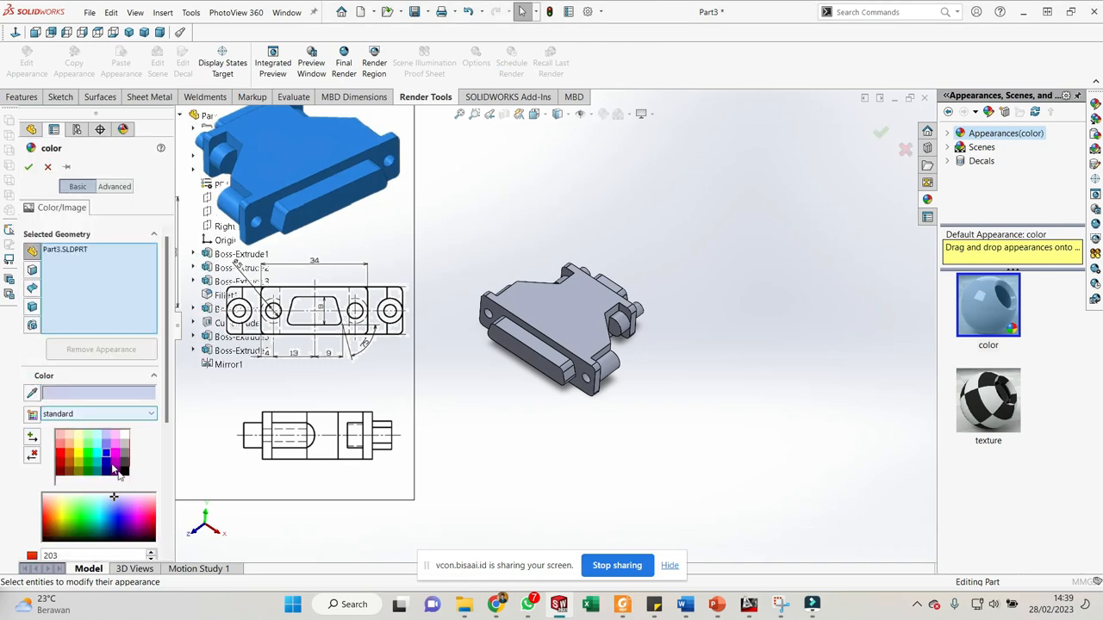
left_click(106, 455)
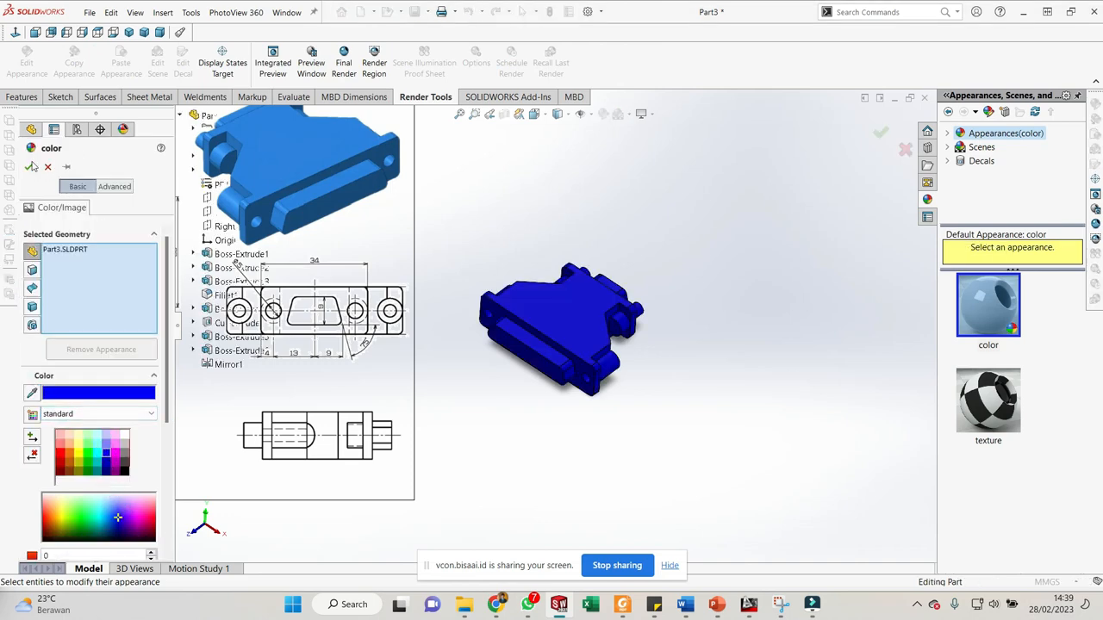